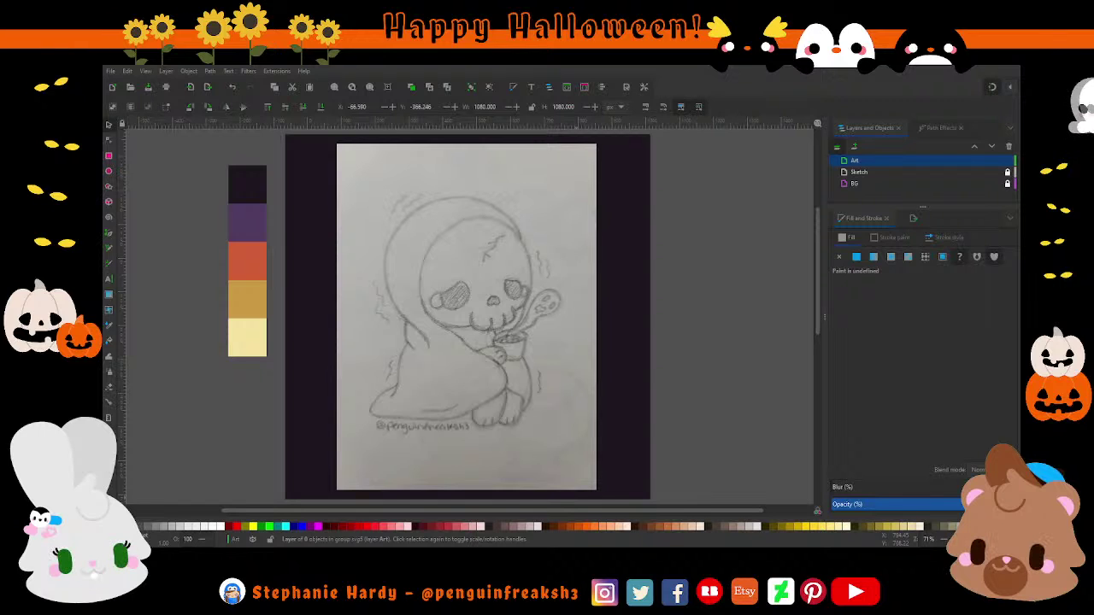
Step: Draw a dark circle over the skeleton's left eye socket
left_click(444, 340)
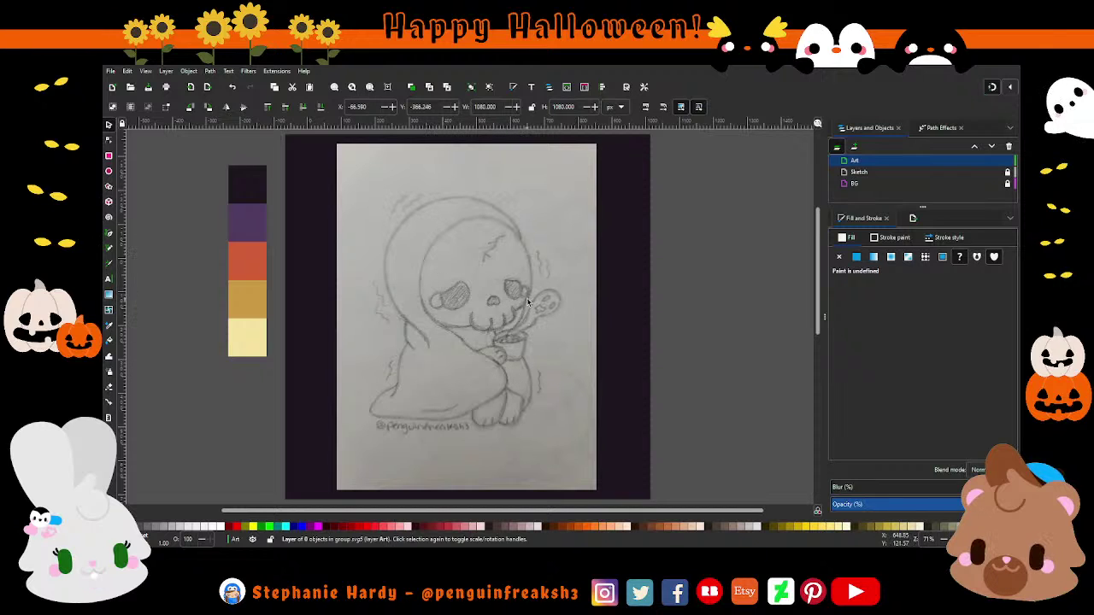
scroll(515, 270, "up", 1)
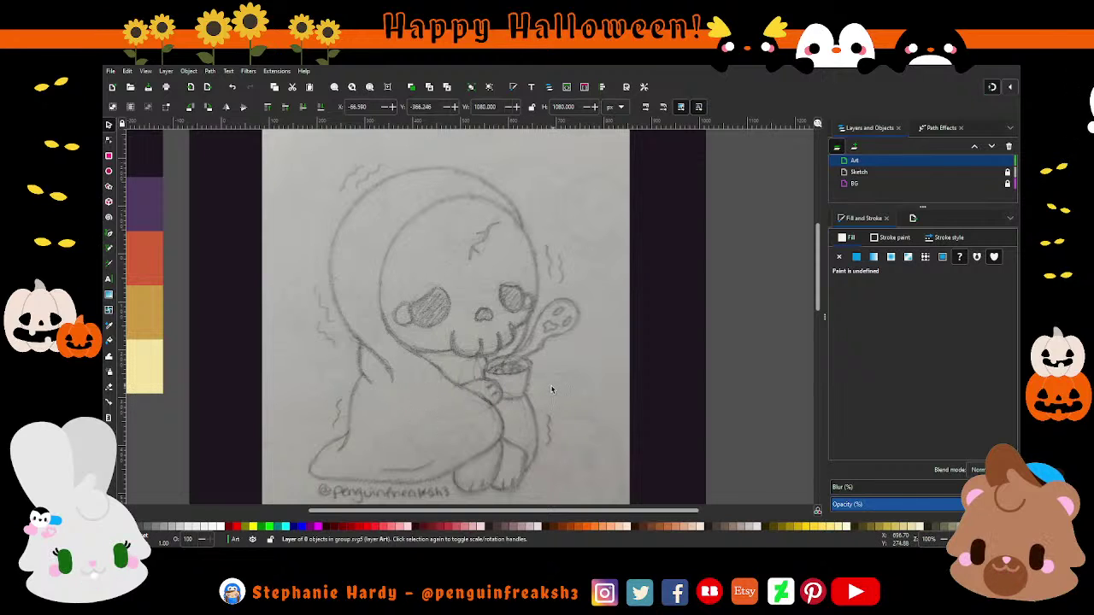
scroll(436, 317, "down", 1)
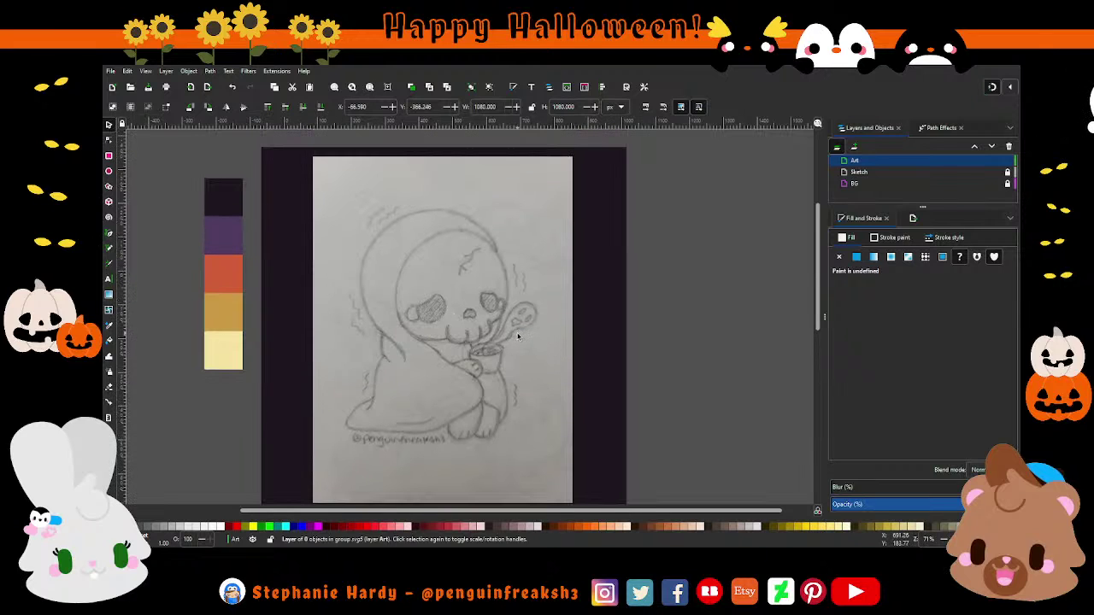
scroll(456, 363, "up", 1)
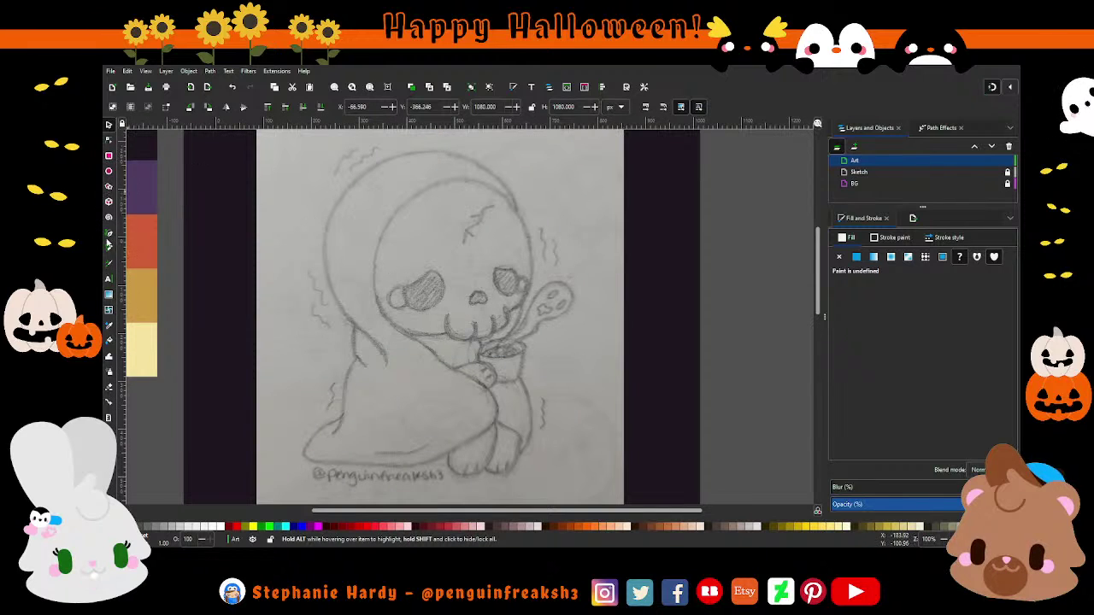
left_click(110, 234)
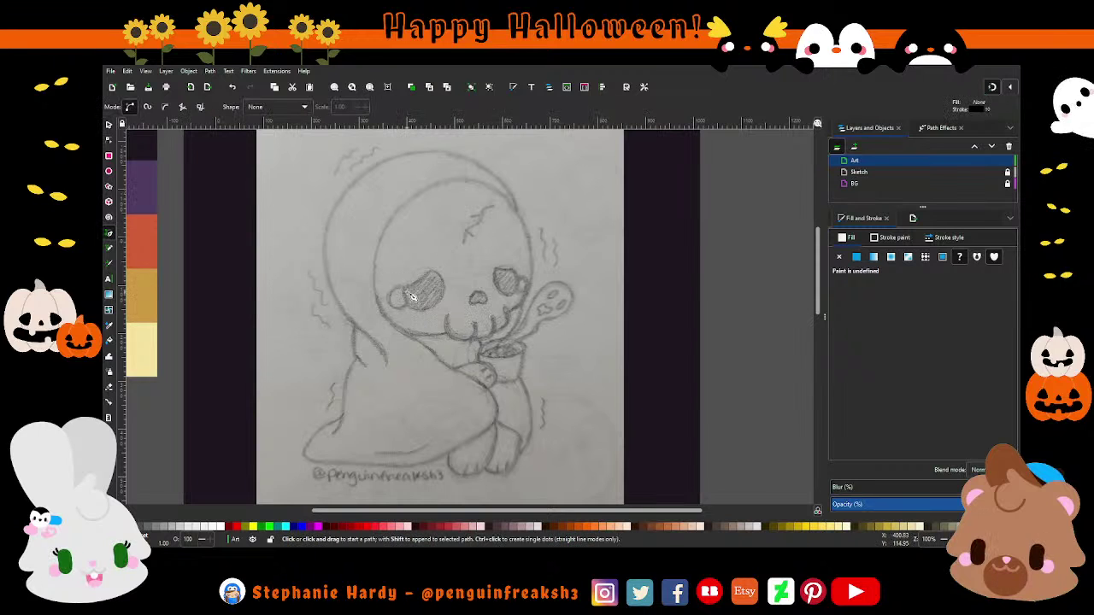
left_click(108, 171)
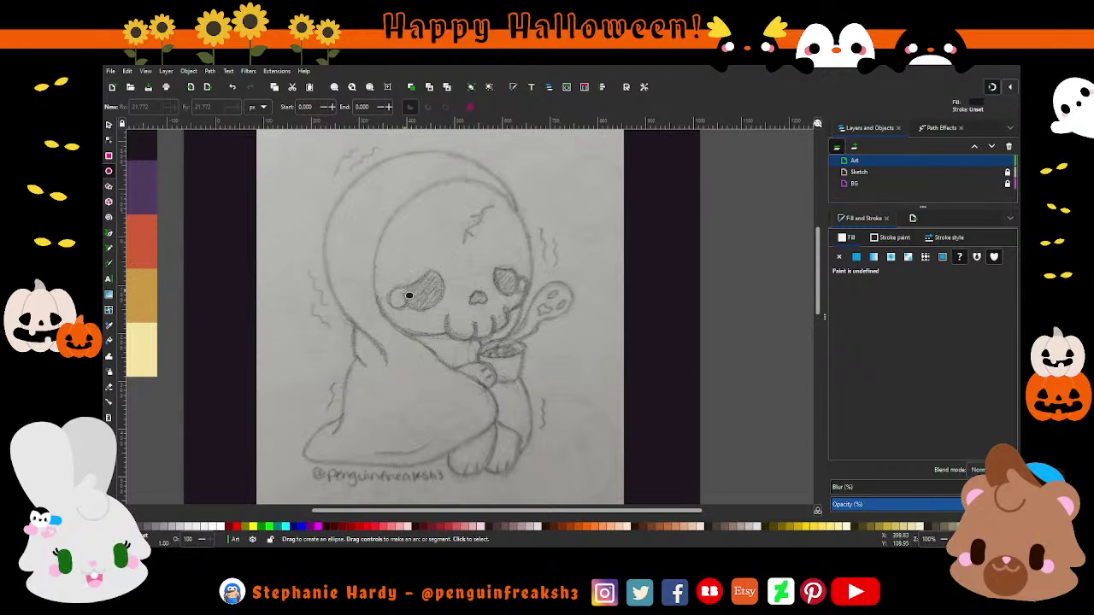
mouse_move(398, 268)
left_mouse_down()
mouse_move(443, 313)
mouse_move(427, 295)
left_mouse_up()
left_click(109, 125)
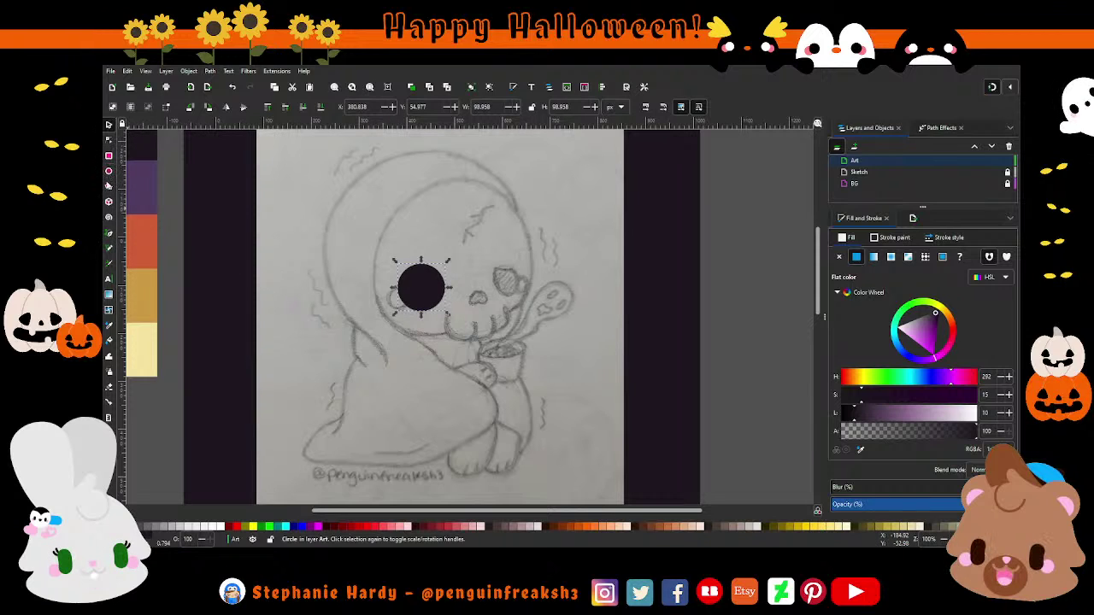
Step: Draw a rectangle above the eye circle and rotate it at an angle across the circle's top
left_click(108, 157)
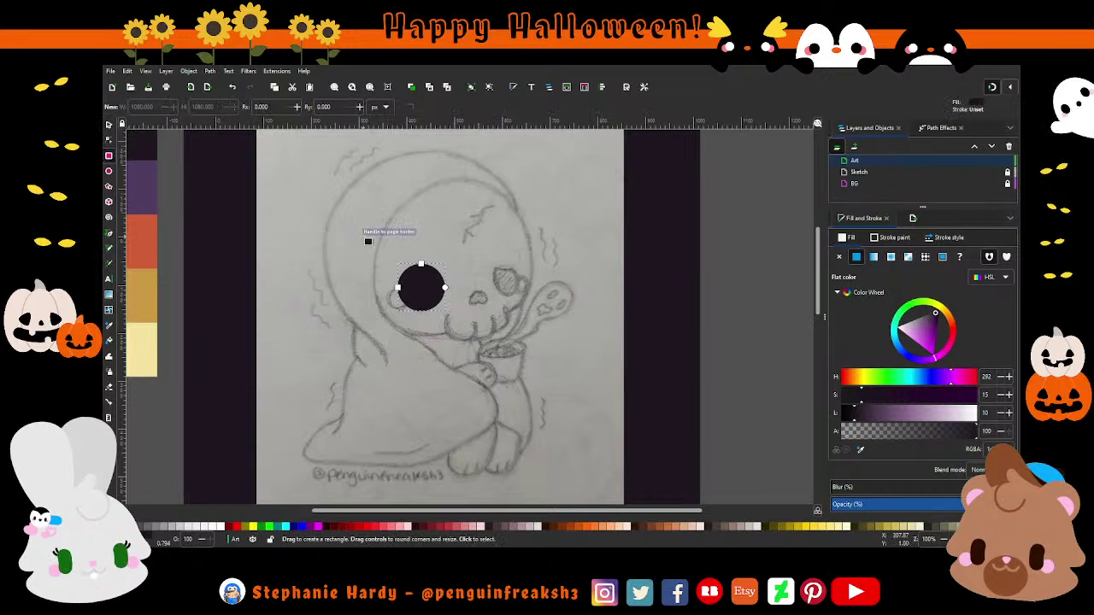
mouse_move(351, 238)
left_mouse_down()
mouse_move(396, 280)
mouse_move(422, 282)
left_mouse_up()
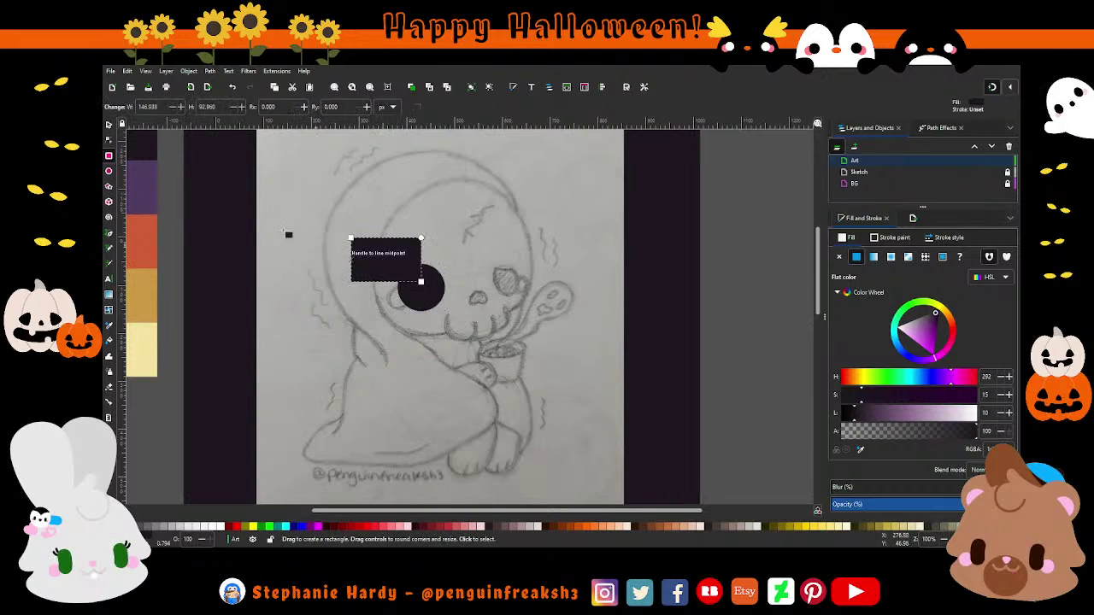
left_click(108, 125)
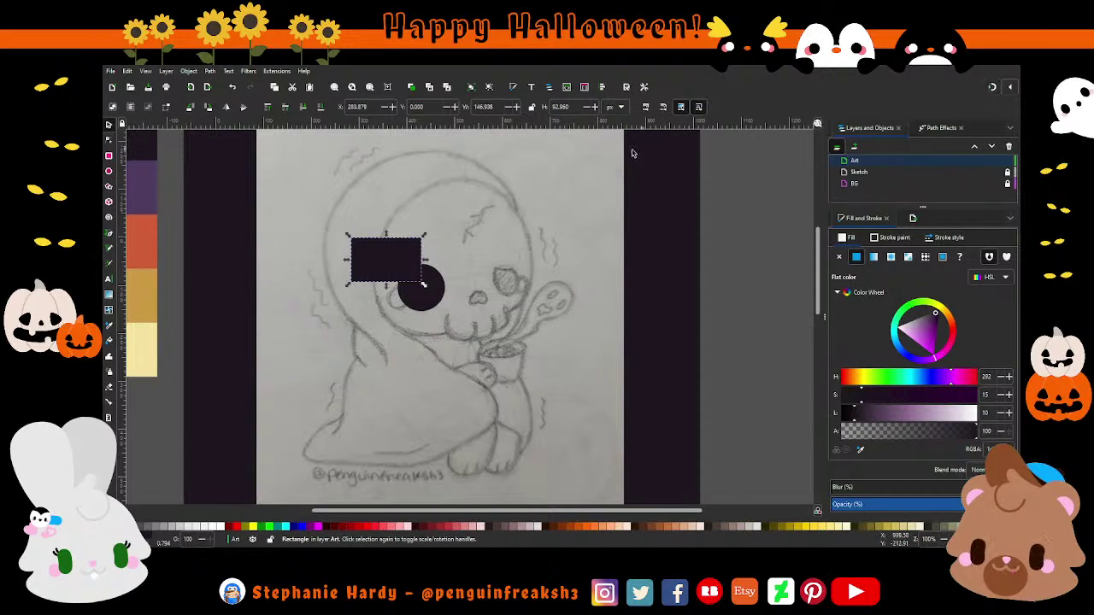
left_click(409, 267)
left_click_drag(424, 235, 416, 216)
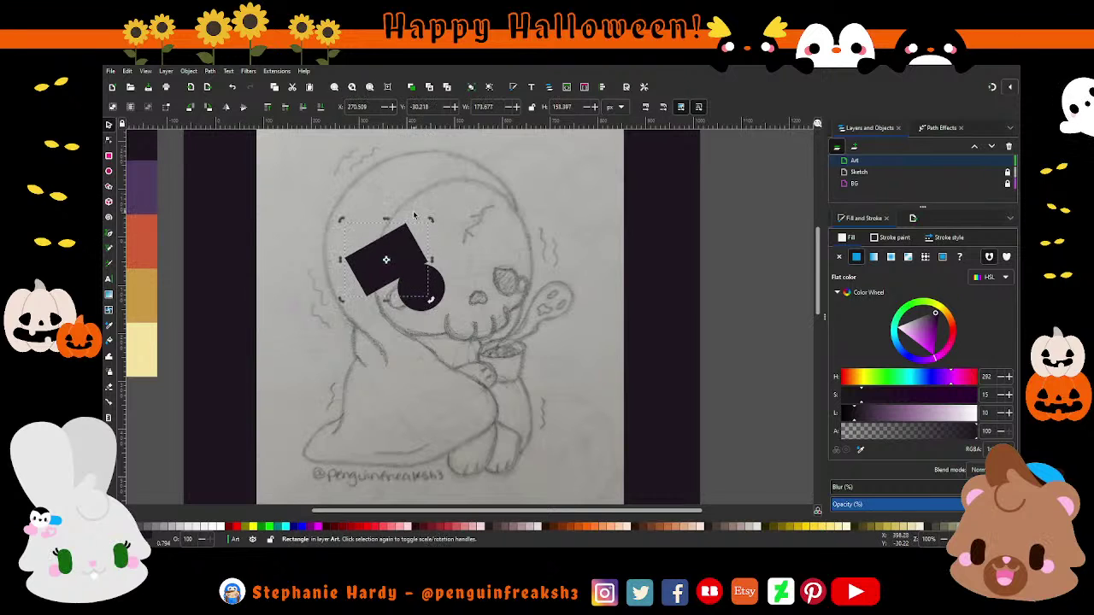
left_click_drag(417, 256, 438, 255)
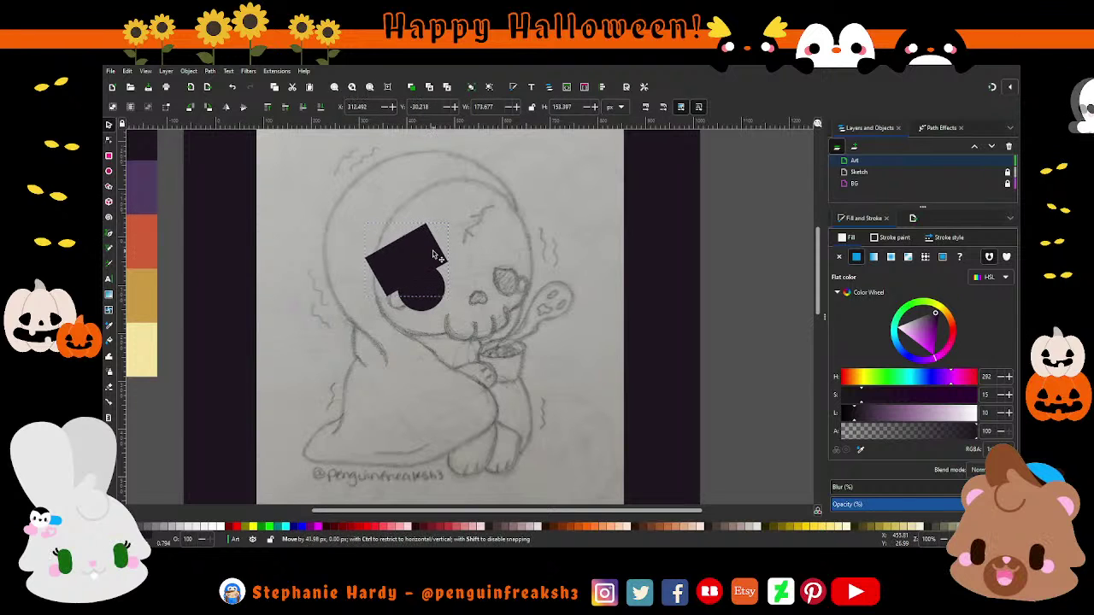
left_click(438, 254)
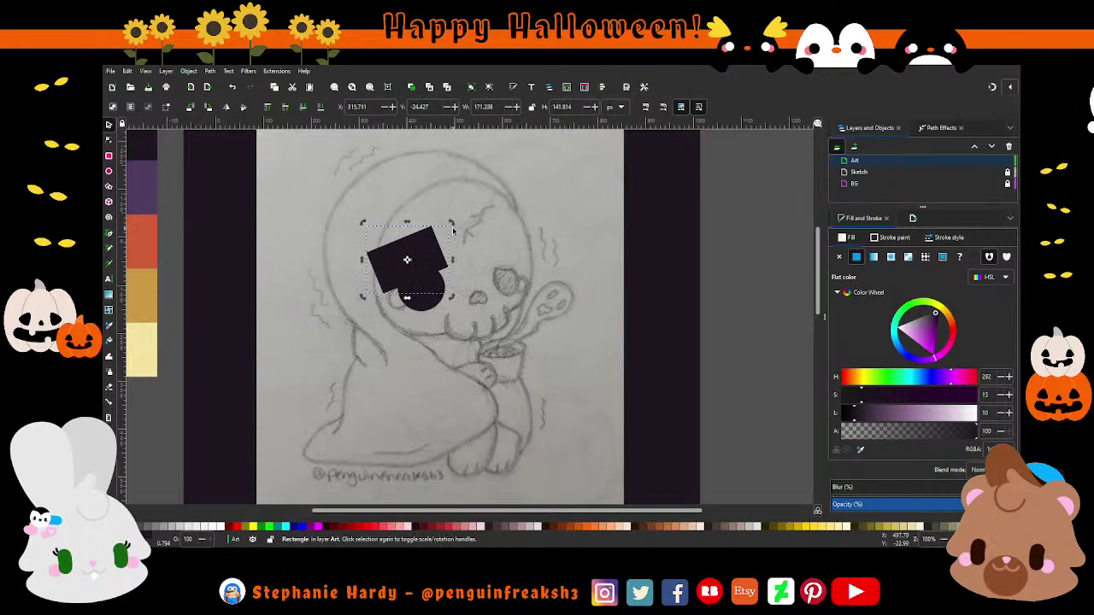
left_click_drag(453, 224, 441, 265)
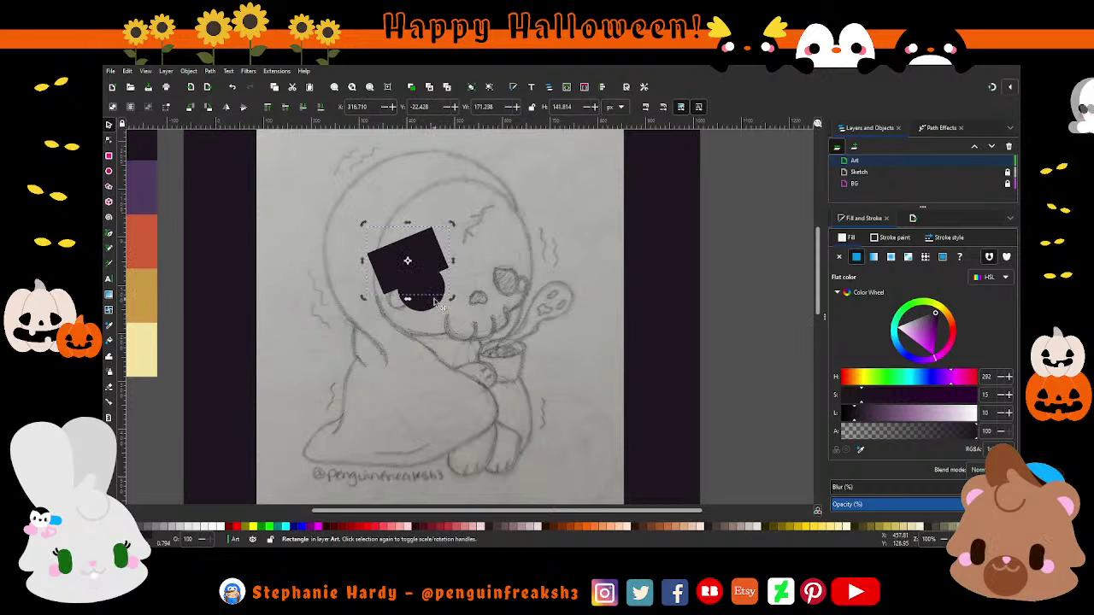
Step: Subtract the tilted rectangle from the circle with Path > Difference, leaving a sliced half-circle
left_click(439, 300)
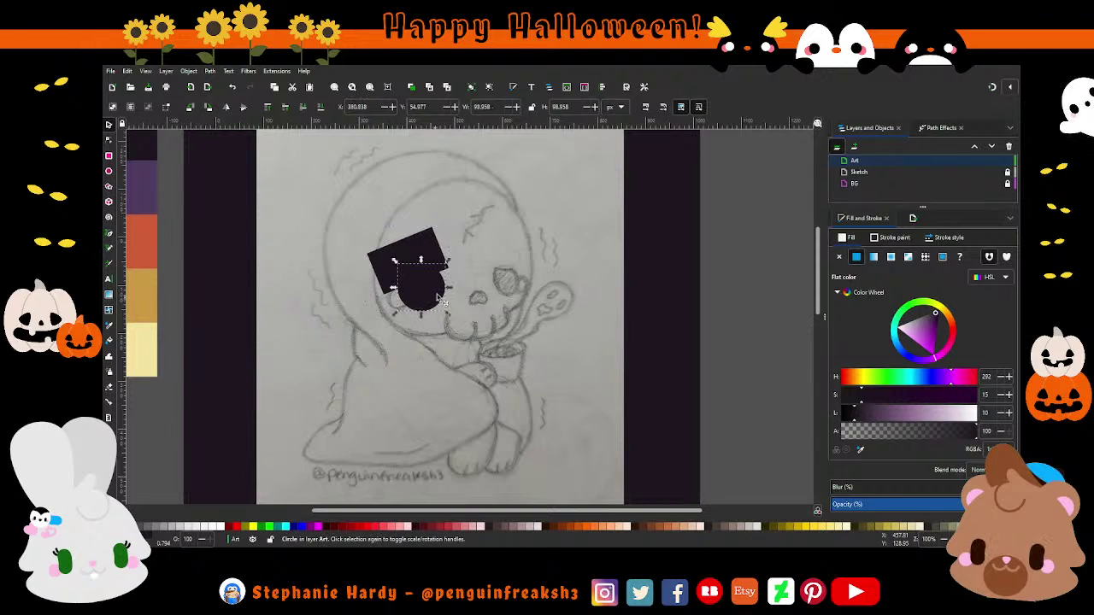
left_click(422, 248, "shift")
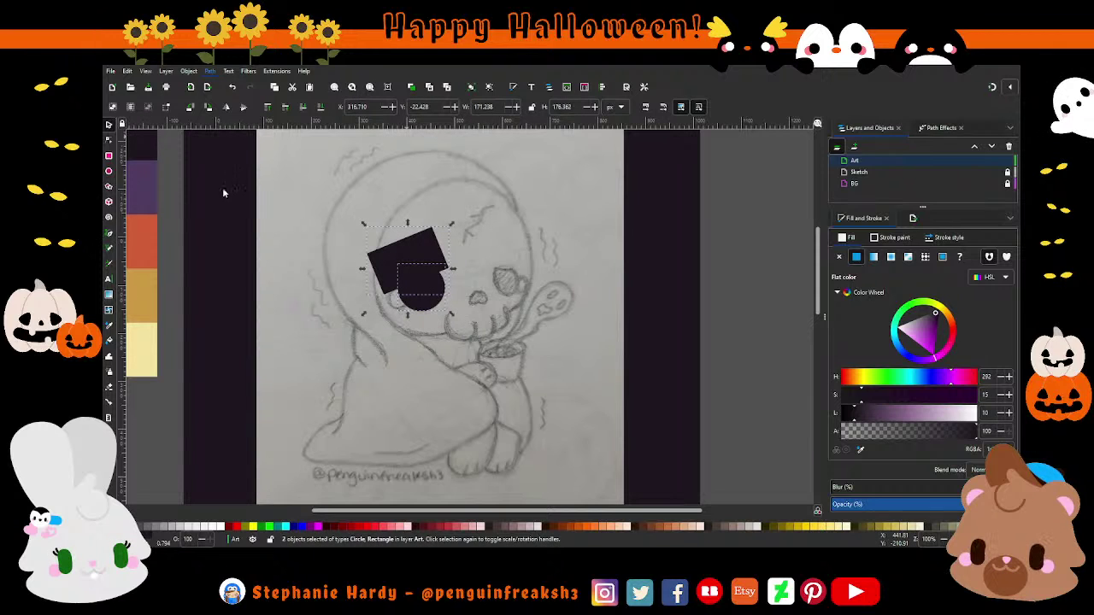
key("ctrl+minus")
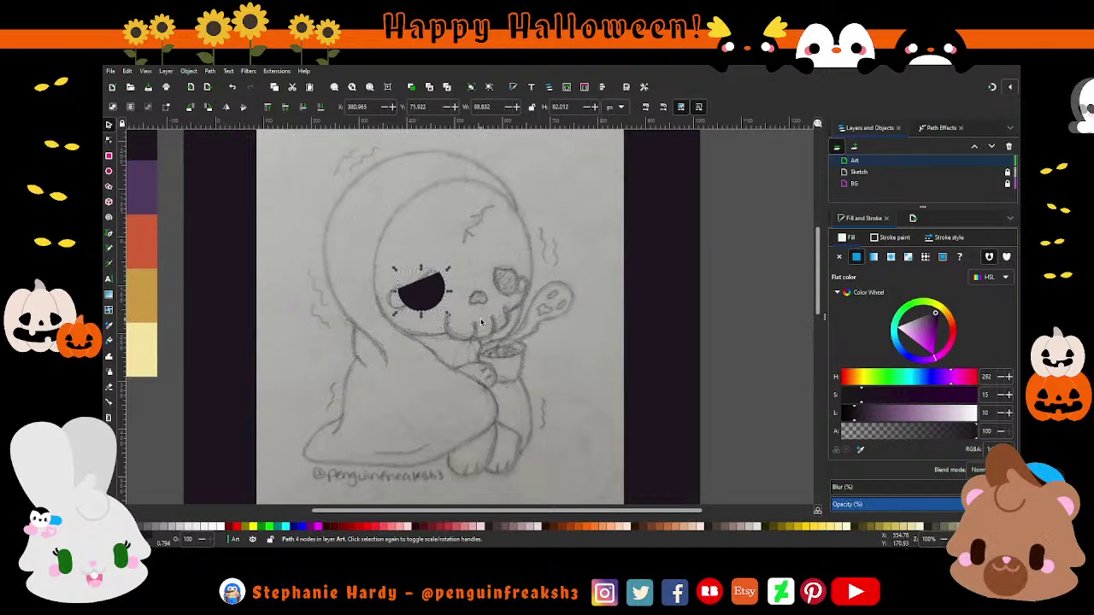
left_click(482, 322)
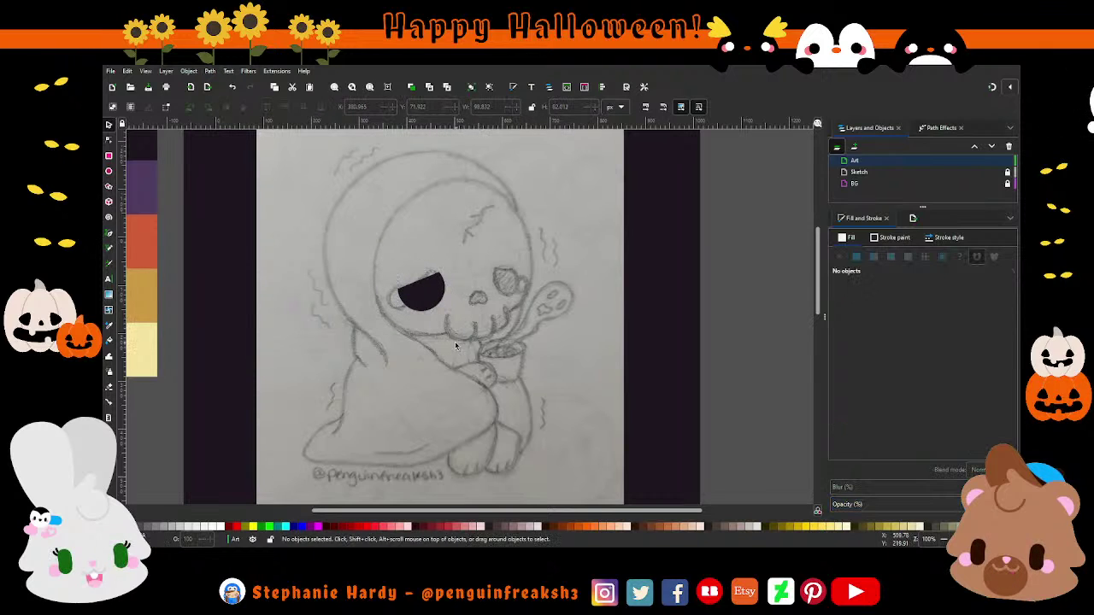
Step: Zoom in and draw a small circle at the left edge of the half-circle eye
scroll(426, 296, "up", 1)
scroll(416, 301, "up", 1)
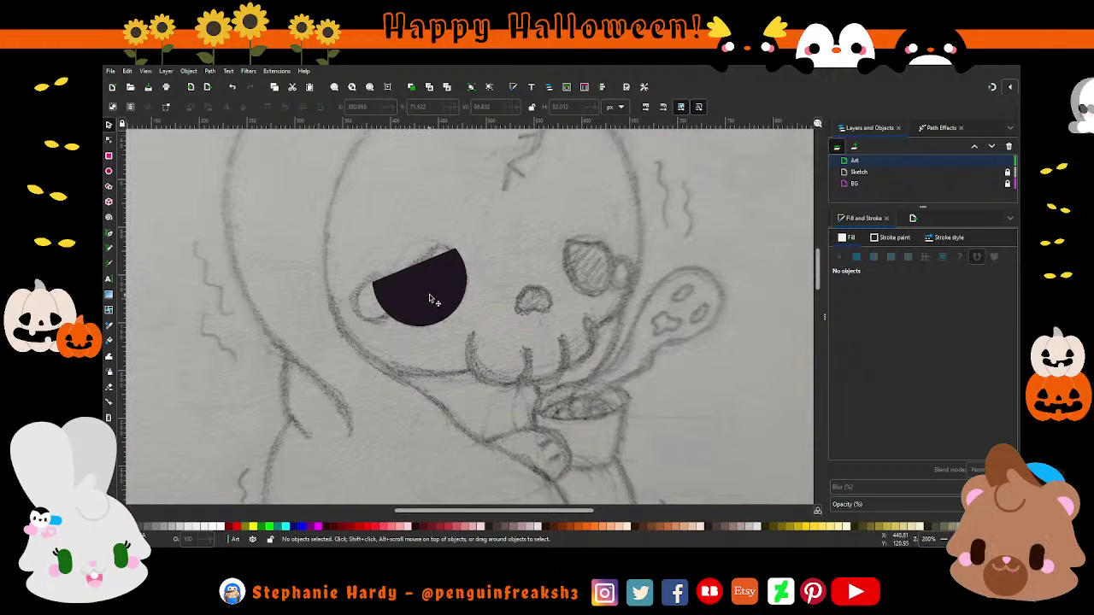
left_click(435, 300)
left_click(456, 272)
left_click(451, 255)
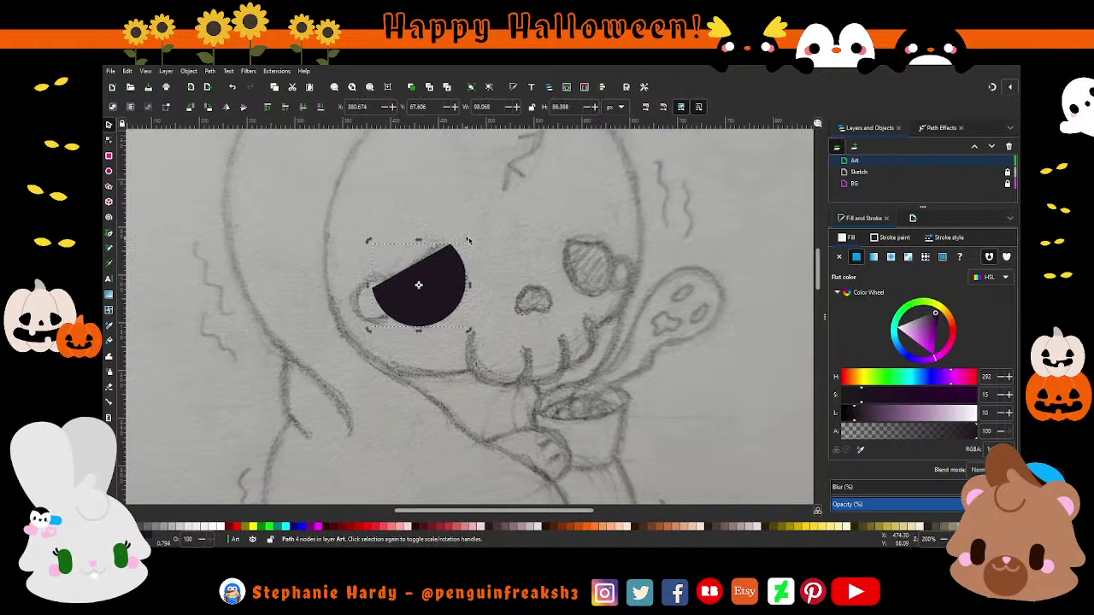
left_click(109, 172)
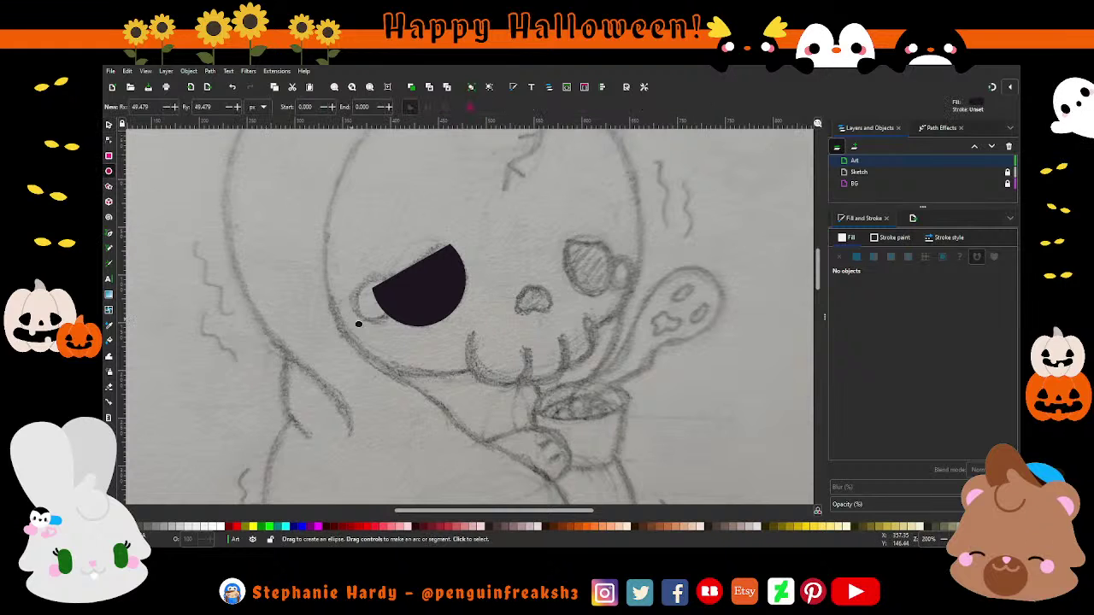
left_click_drag(313, 268, 374, 339)
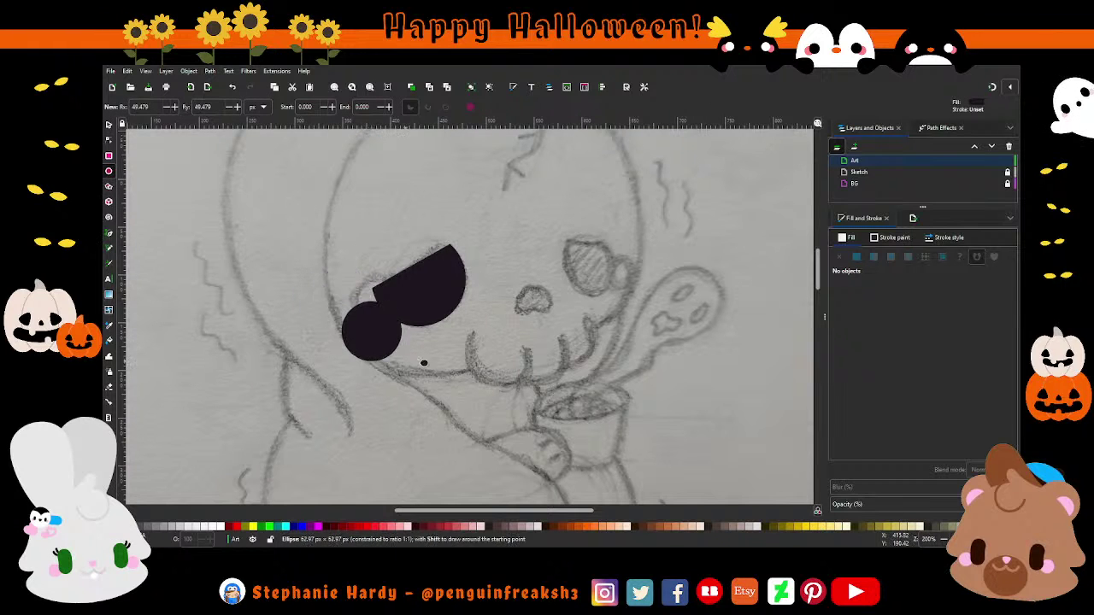
left_click_drag(375, 338, 401, 359)
Step: Fill the small circle with the orange palette swatch and shrink it to about two thirds
key("minus")
key("minus")
key("minus")
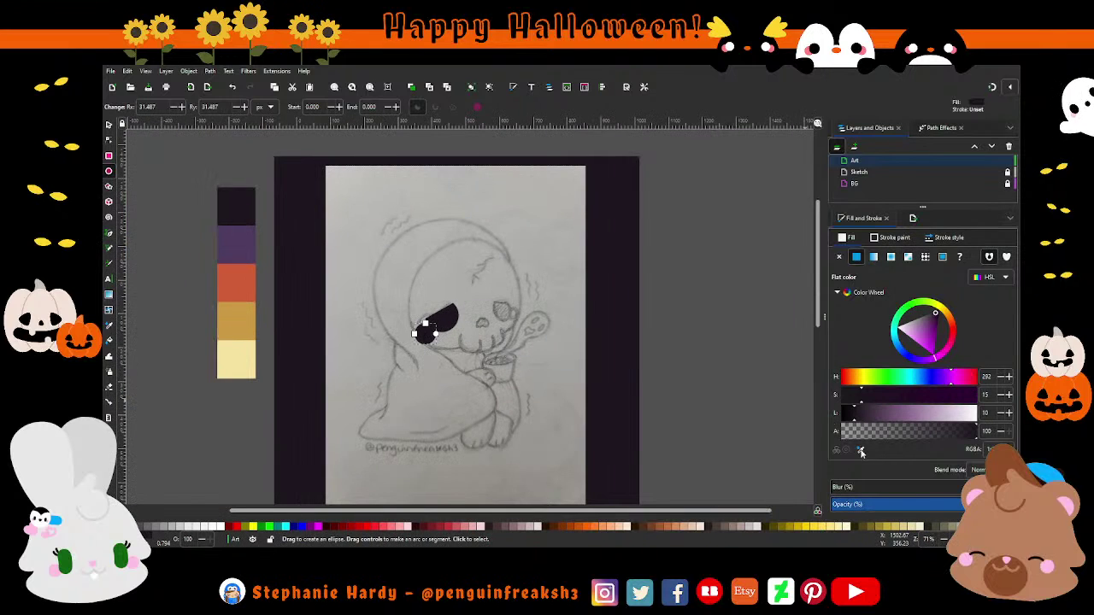
key("d")
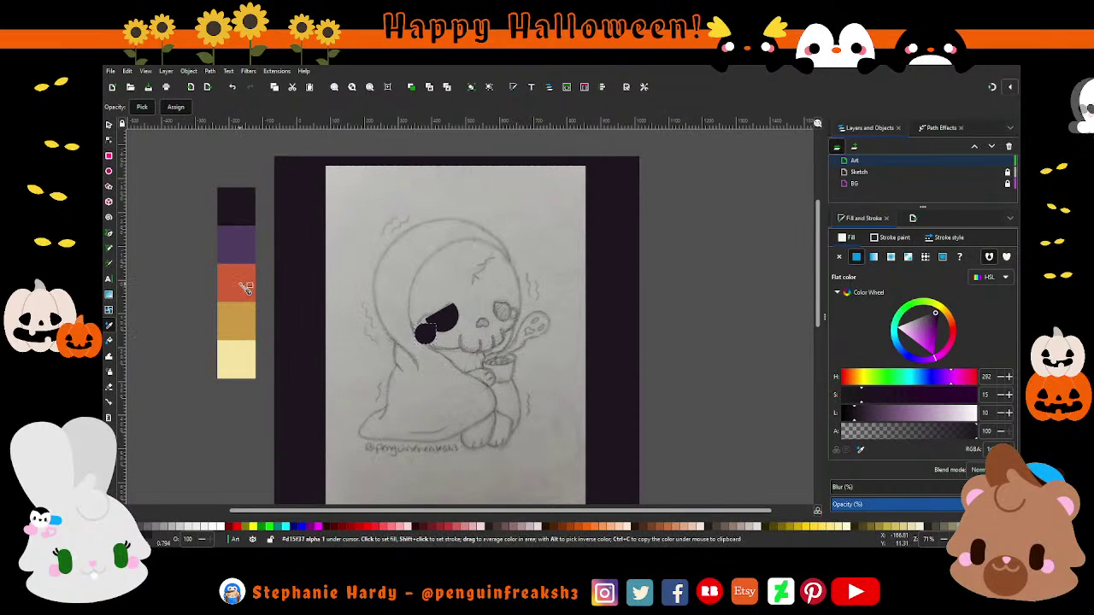
left_click(246, 289)
key("e")
left_click(107, 125)
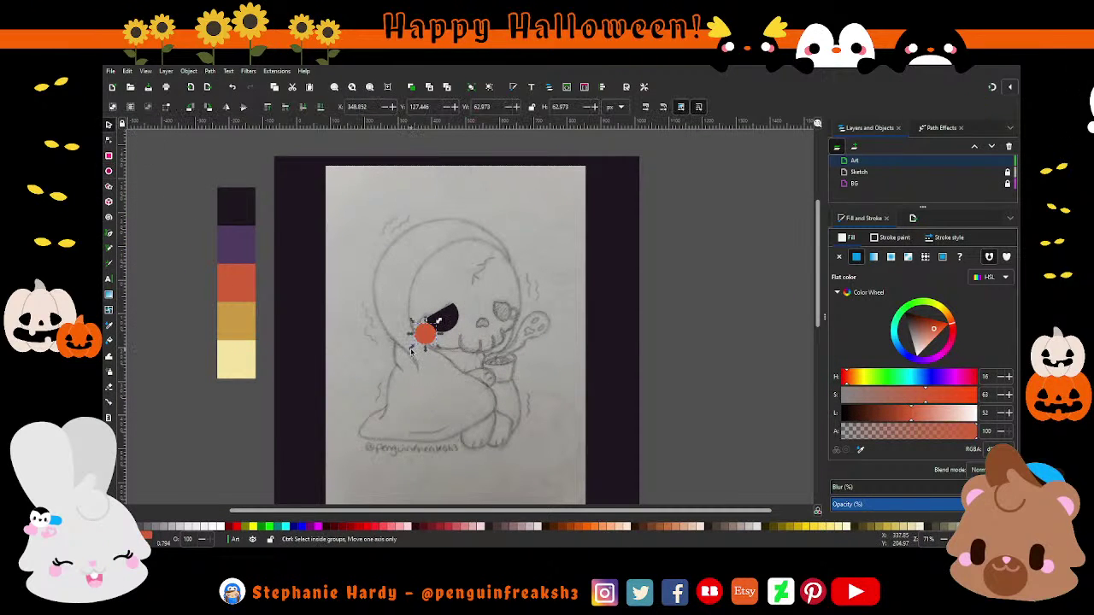
left_click_drag(413, 347, 421, 322)
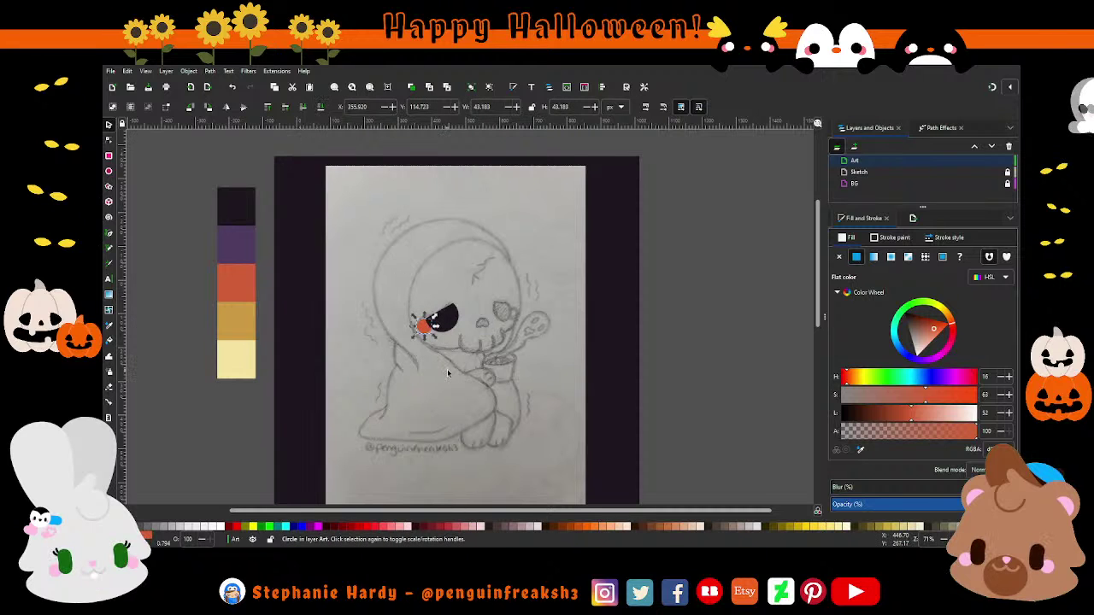
left_click(447, 369)
scroll(507, 310, "up", 1)
scroll(506, 310, "up", 2)
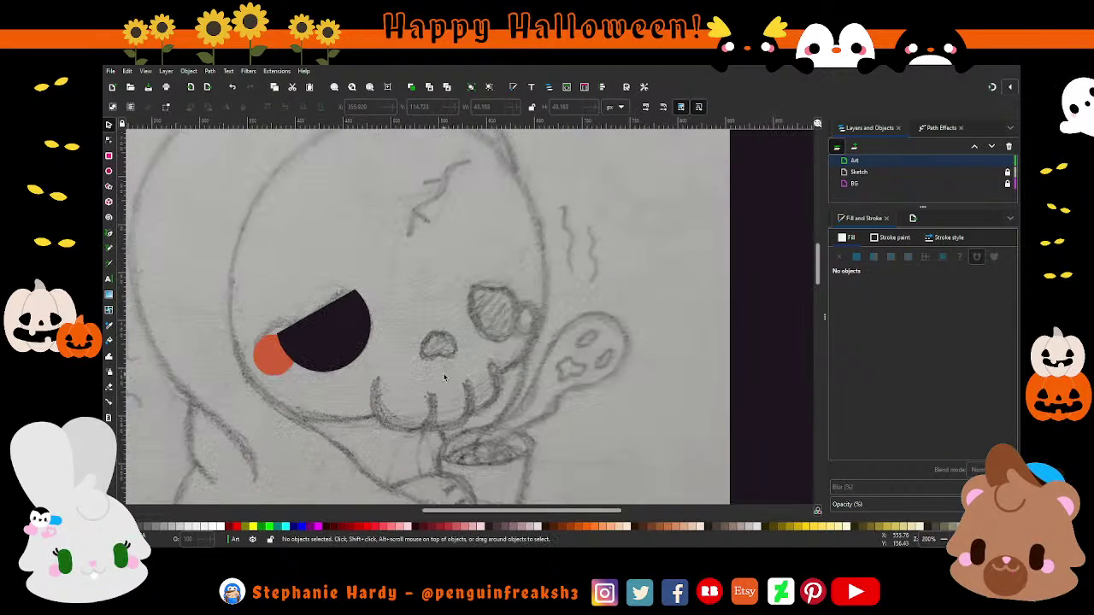
Step: Place a copy of the dark half-circle eye over the right eye socket
left_click(336, 351)
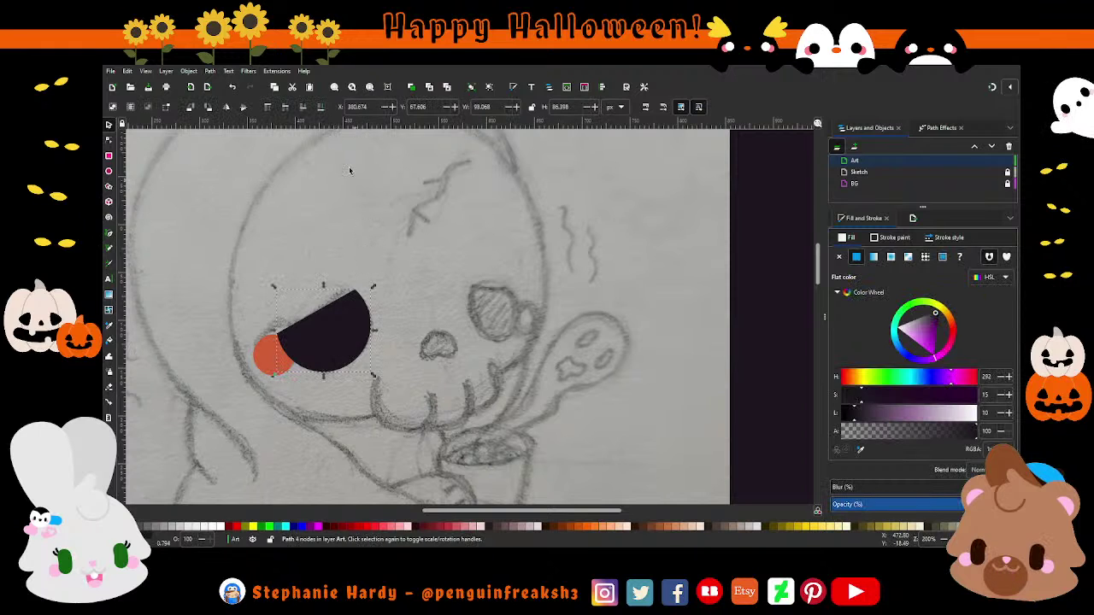
key("ctrl+z")
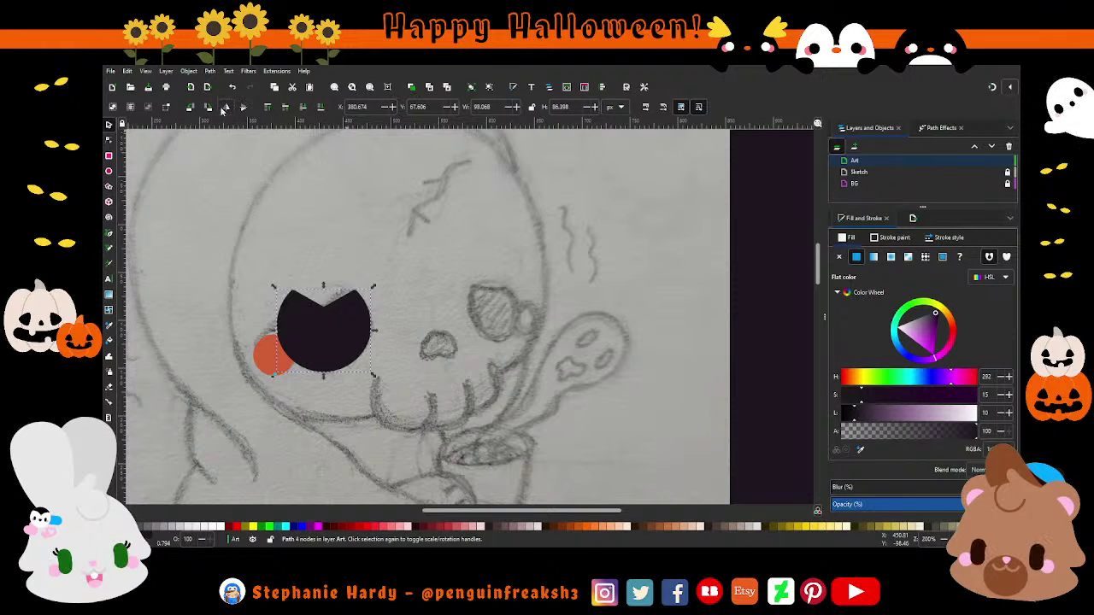
left_click_drag(306, 334, 498, 335)
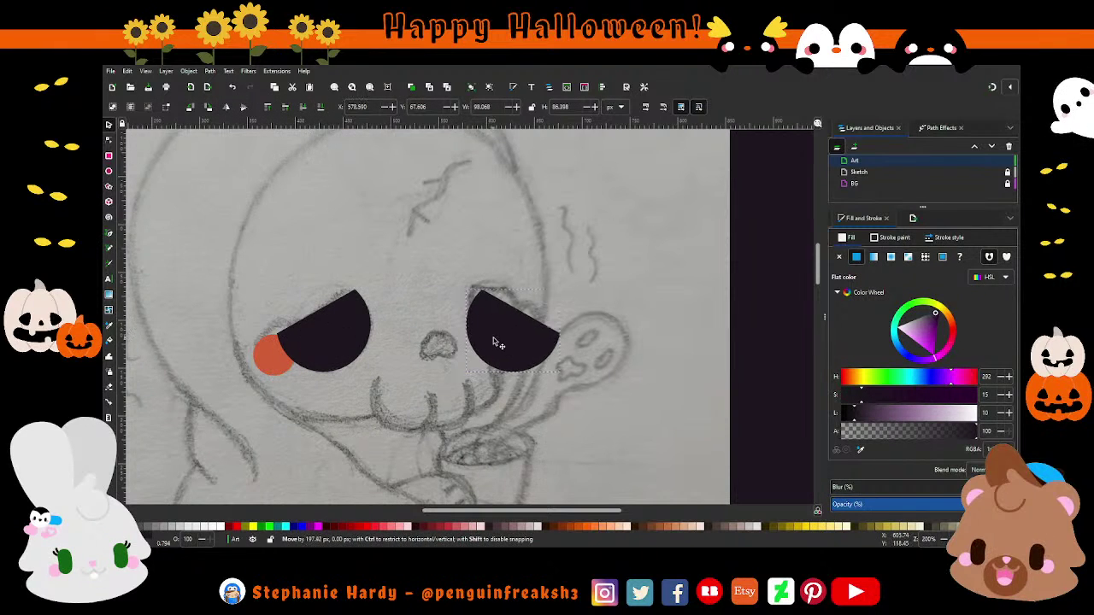
mouse_move(565, 339)
left_mouse_down()
mouse_move(541, 334)
mouse_move(557, 334)
left_mouse_up()
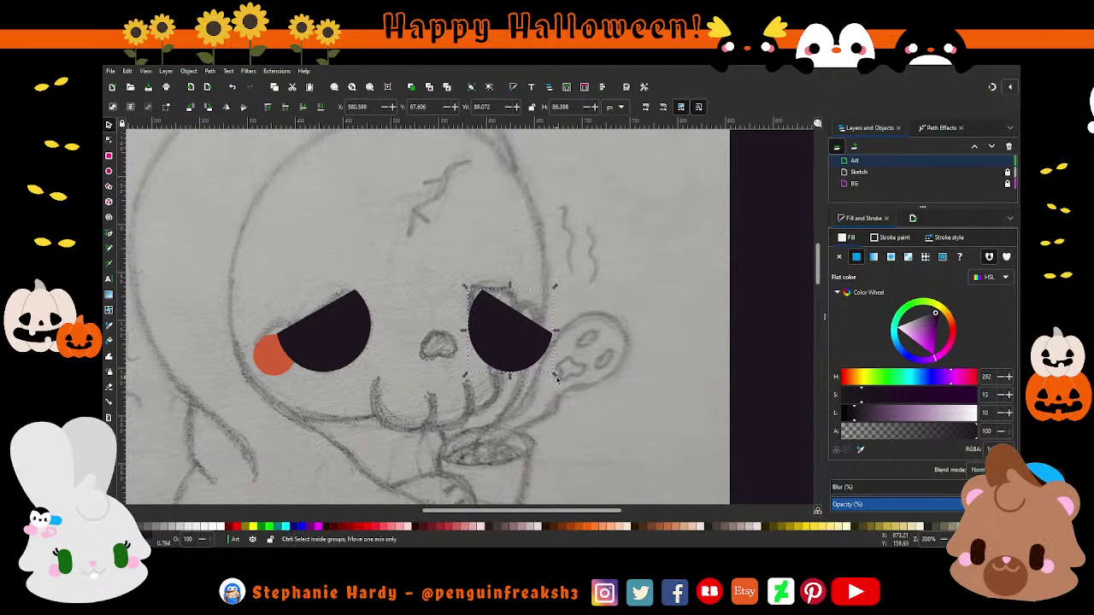
key("ctrl+z")
left_click_drag(510, 346, 505, 337)
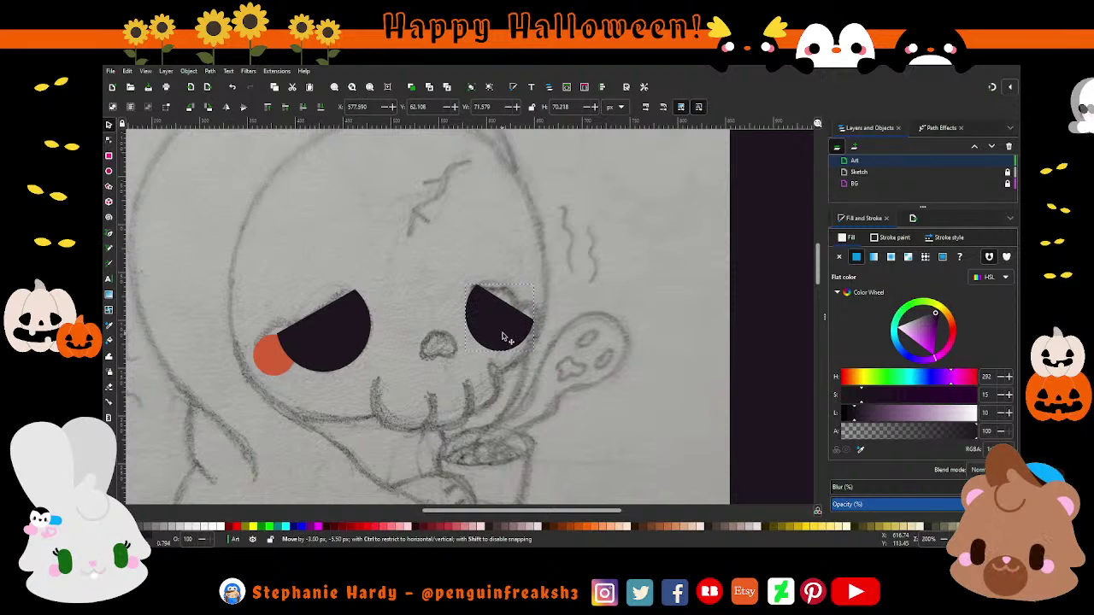
Step: Duplicate the orange cheek circle and position the copy beside the right eye
left_click(272, 355)
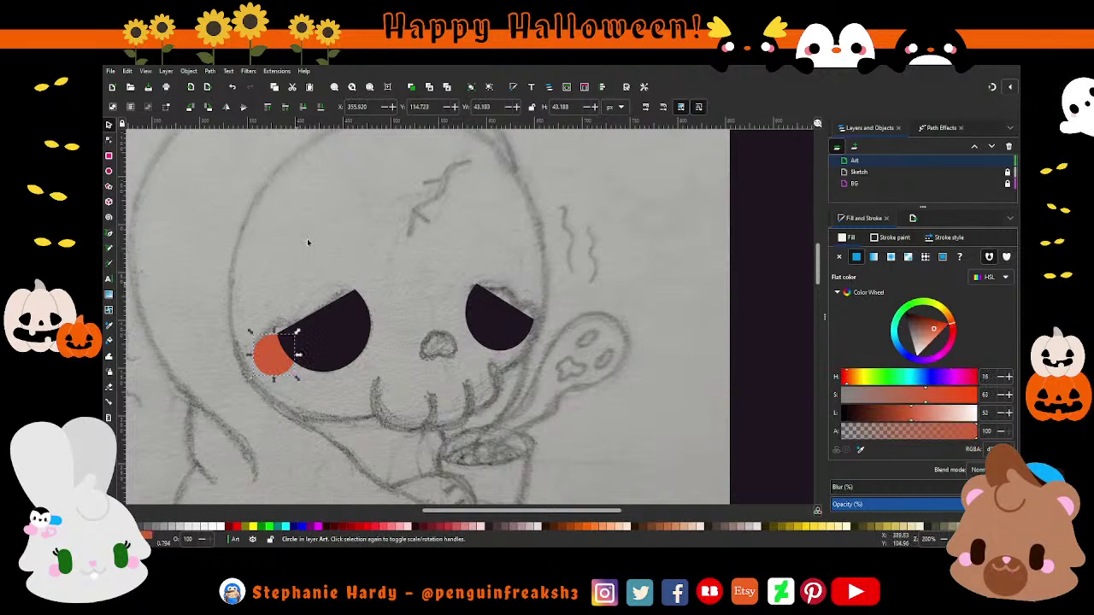
left_click(412, 88)
mouse_move(272, 354)
left_mouse_down()
mouse_move(547, 354)
mouse_move(537, 339)
mouse_move(552, 323)
mouse_move(537, 342)
left_mouse_up()
key("Down")
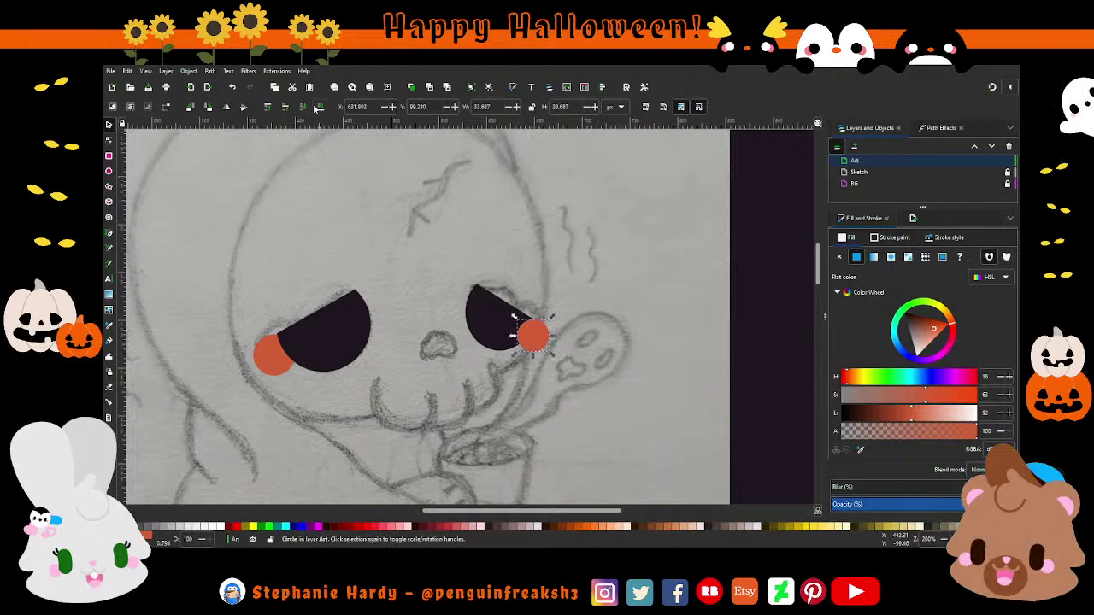
key("Escape")
scroll(516, 300, "down", 1, "ctrl")
scroll(517, 299, "down", 1, "ctrl")
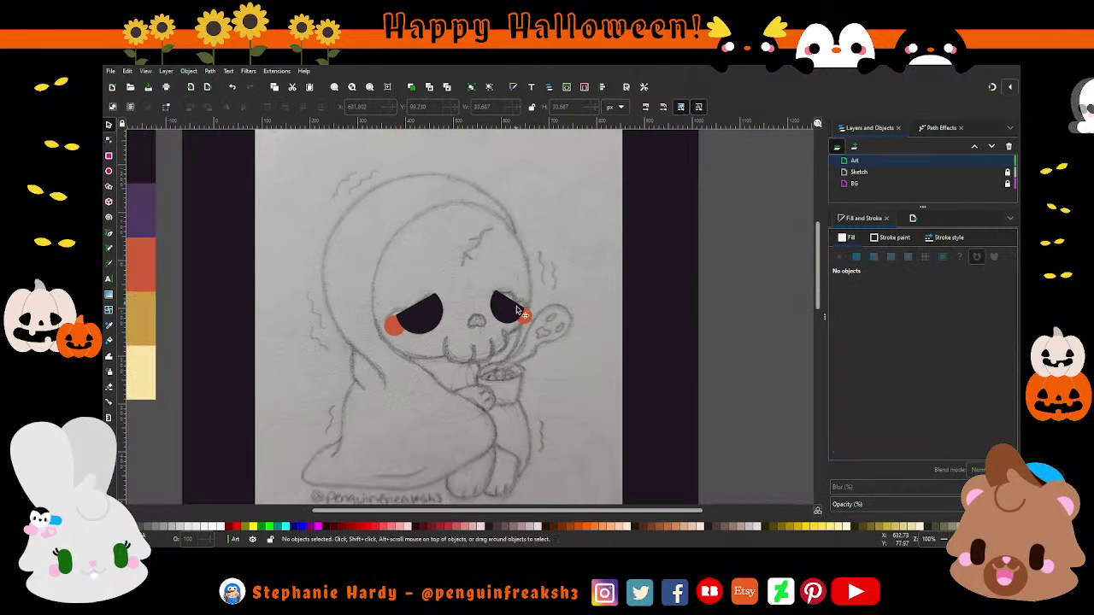
scroll(488, 317, "up", 1, "ctrl")
scroll(480, 321, "up", 1, "ctrl")
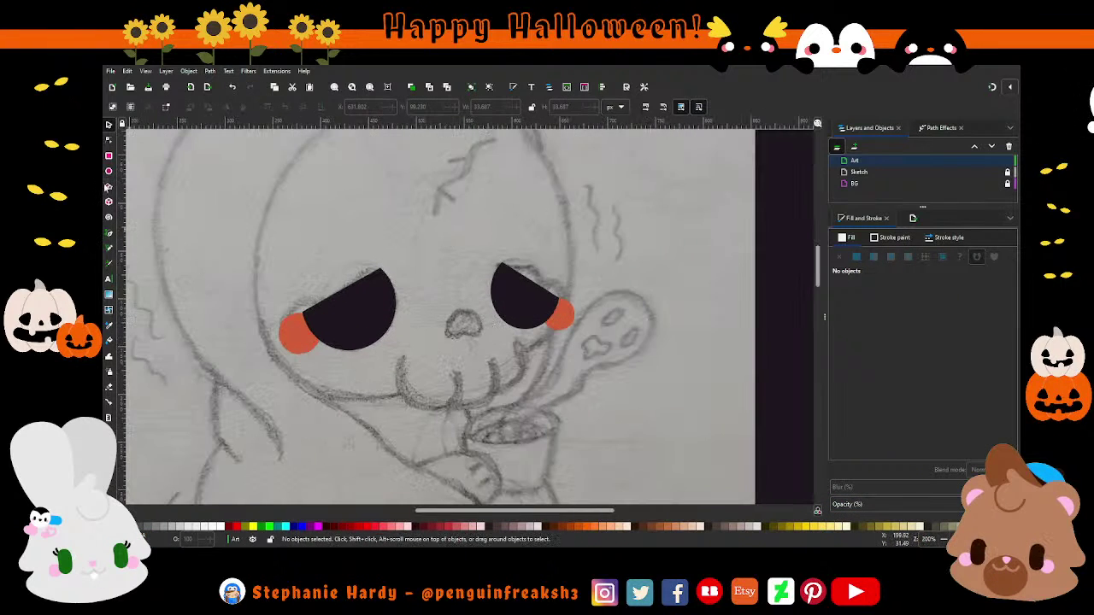
Step: Draw a closed triangular nose between the eyes and fill it with the dark eye colour
left_click(109, 233)
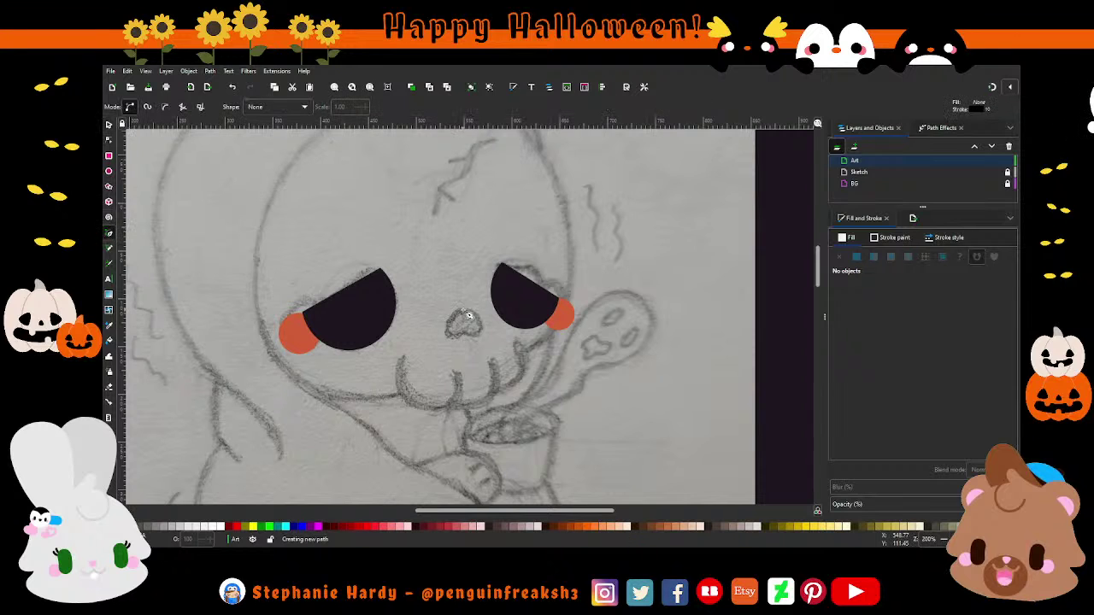
left_click(455, 333)
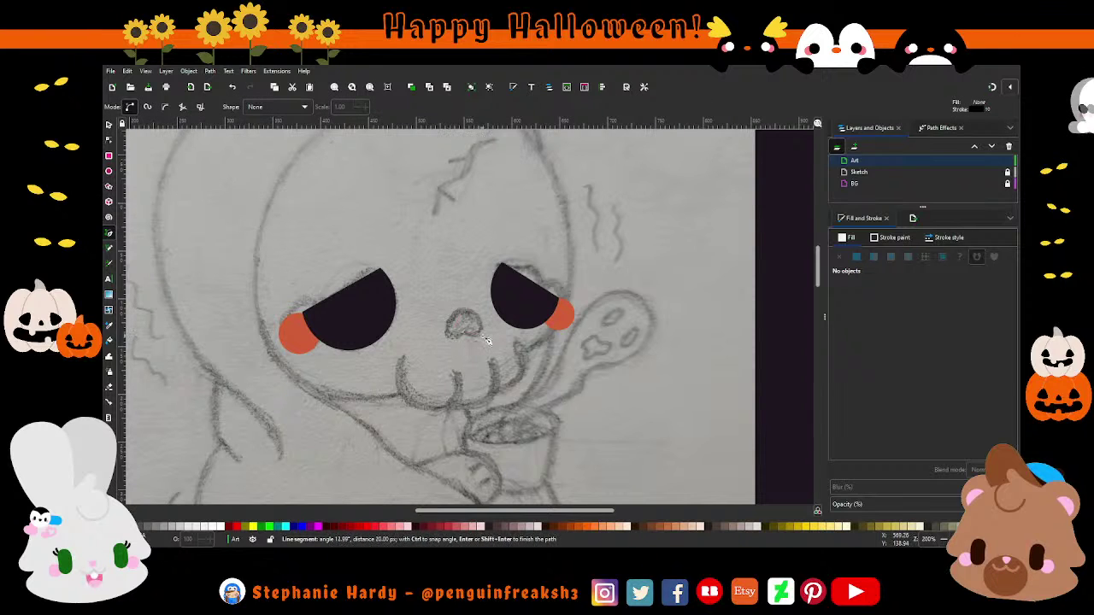
left_click(468, 317)
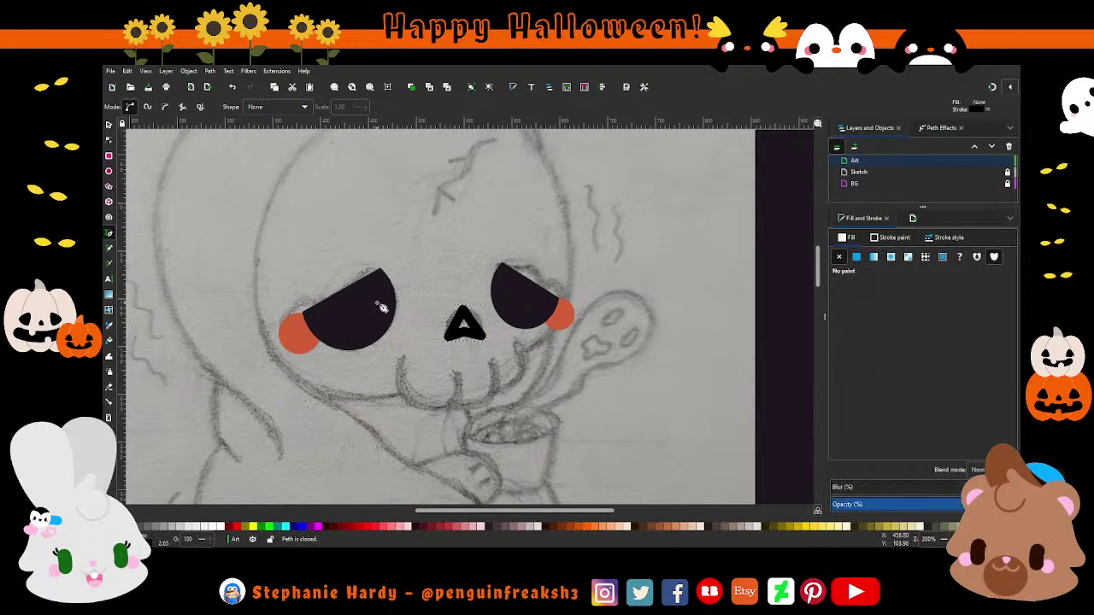
left_click(856, 256)
left_click(838, 256)
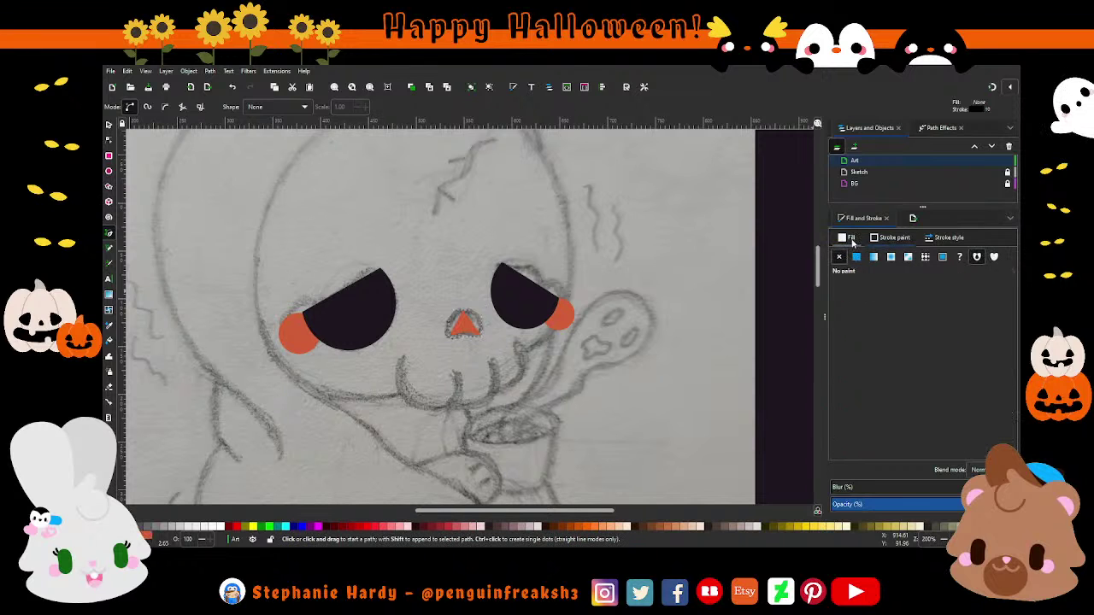
left_click(857, 257)
left_click(862, 453)
left_click(520, 294)
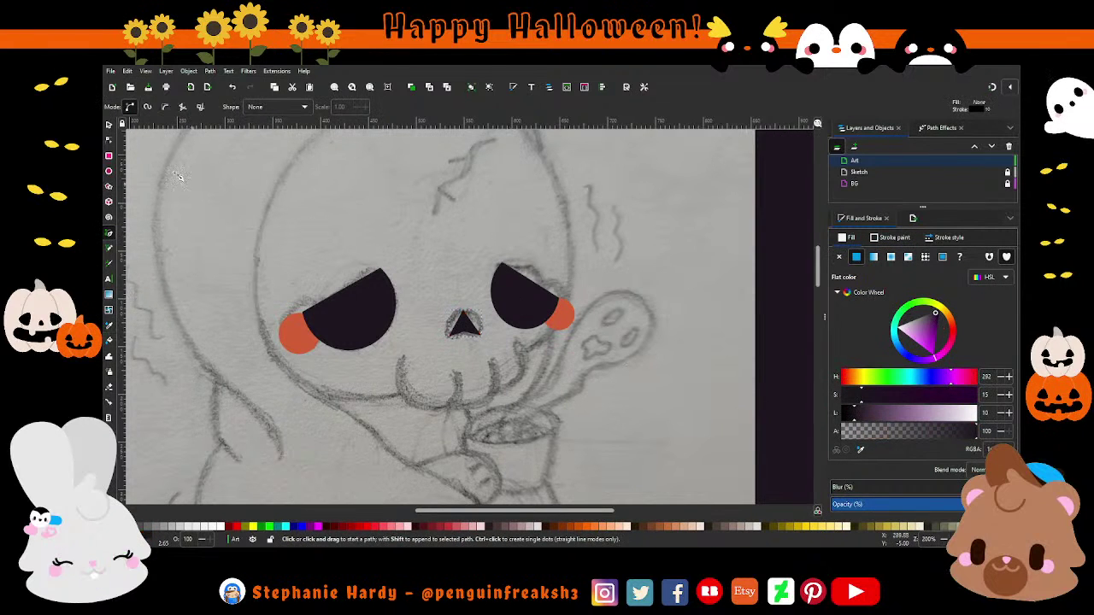
Step: Make the nose nodes smooth, reshape its curves into a heart shape, then narrow it
scroll(488, 308, "up", 2, "ctrl")
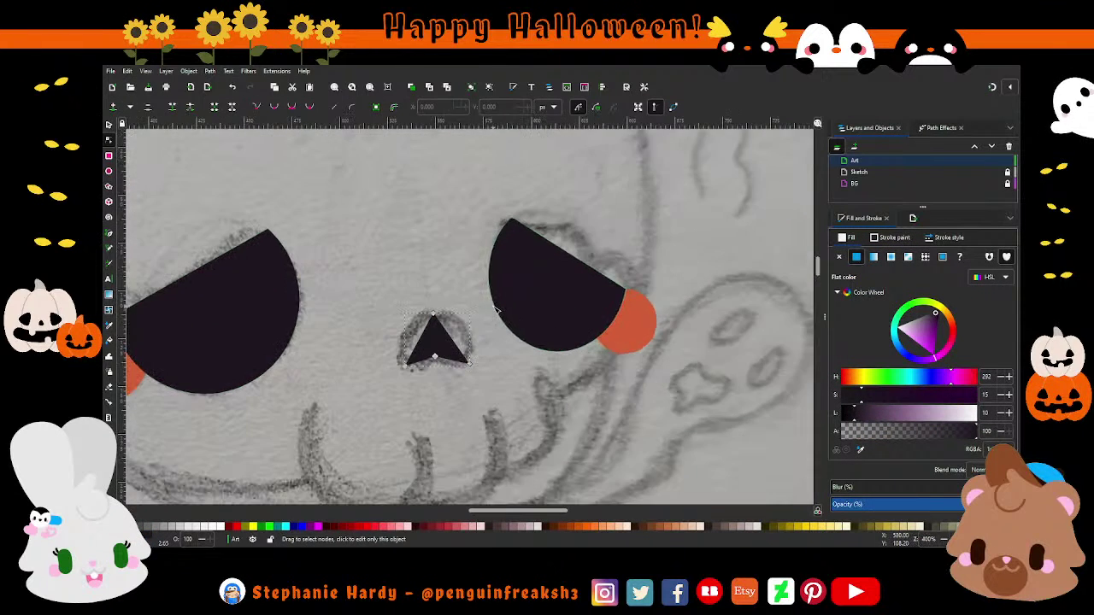
left_click_drag(378, 294, 472, 339)
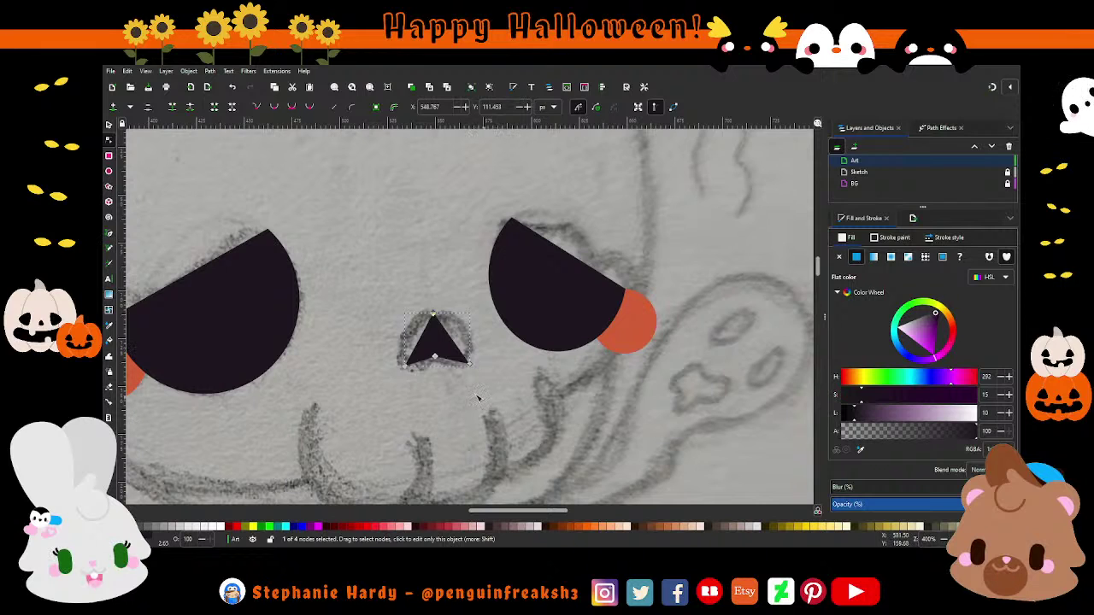
left_click_drag(496, 409, 373, 362, "shift")
key("shift+s")
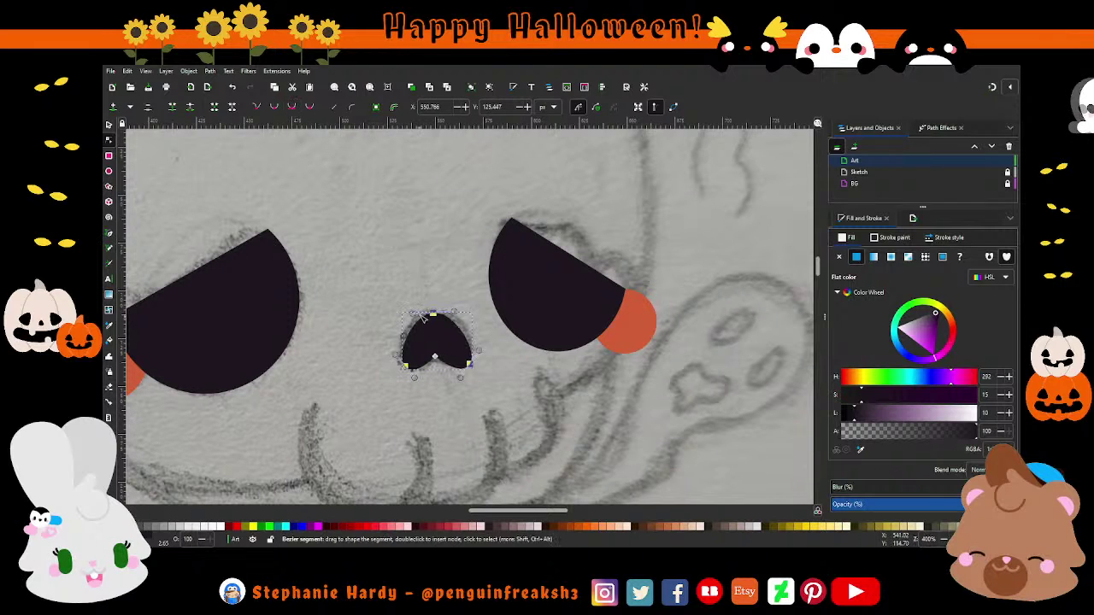
left_click_drag(454, 309, 459, 313)
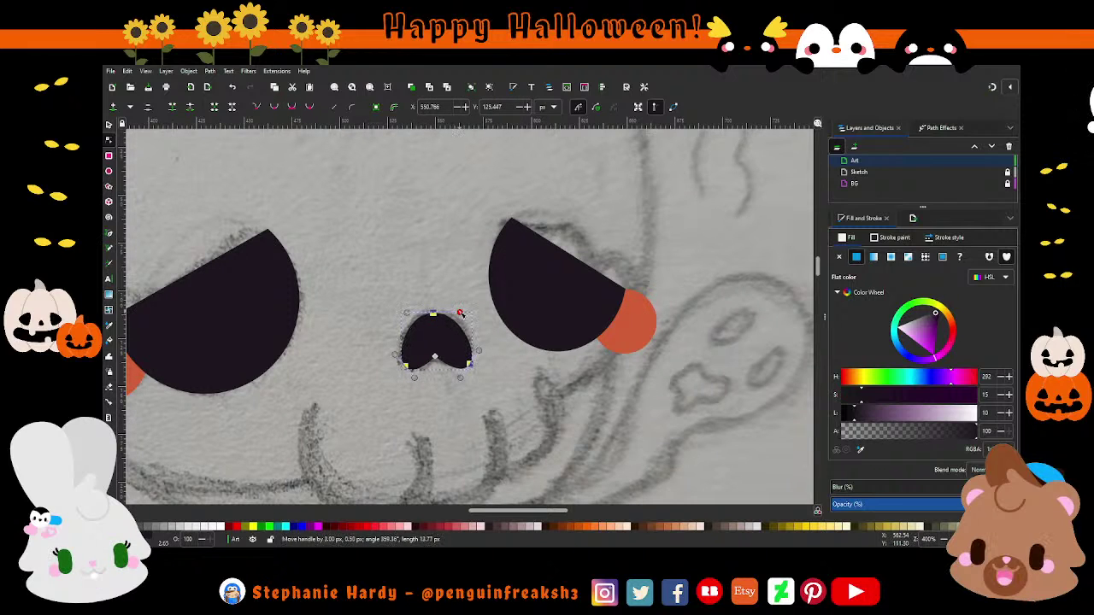
left_click_drag(414, 382, 390, 358)
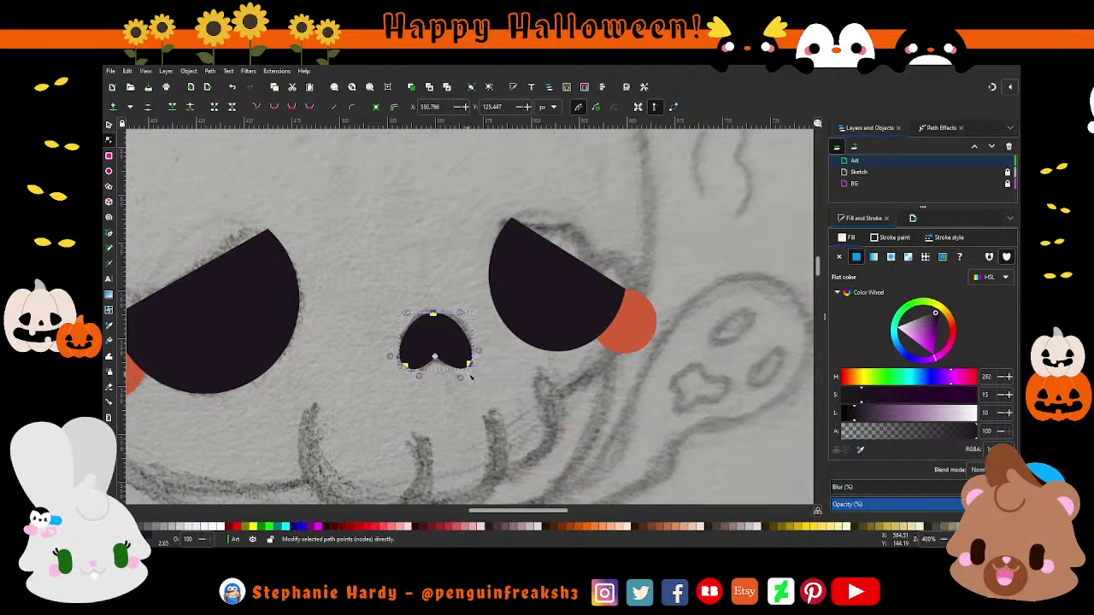
mouse_move(476, 357)
left_mouse_down()
mouse_move(484, 354)
mouse_move(435, 362)
left_mouse_up()
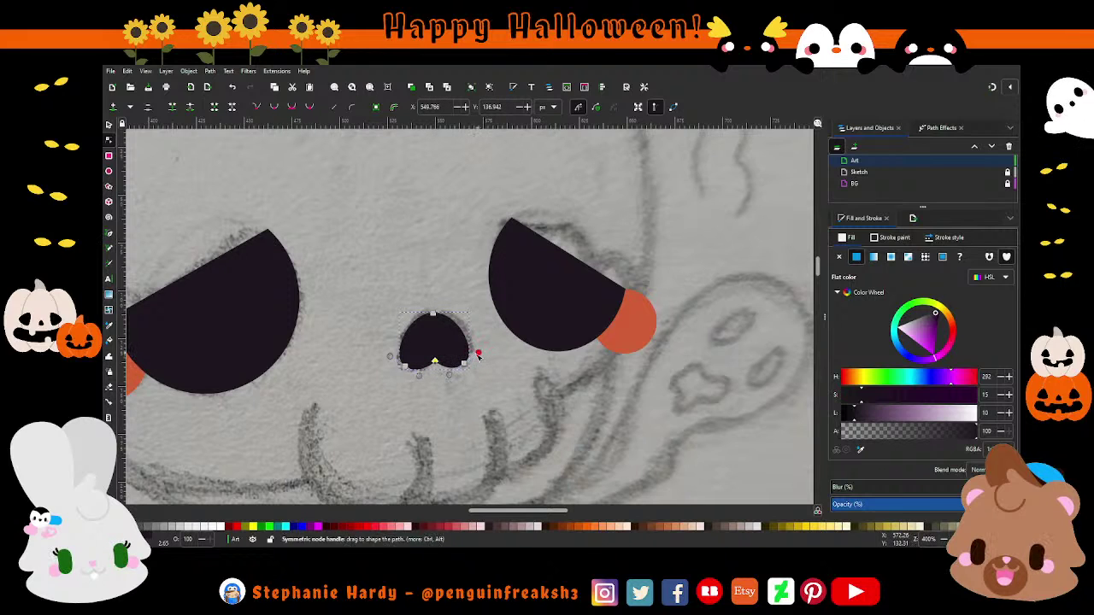
left_click_drag(419, 377, 419, 376)
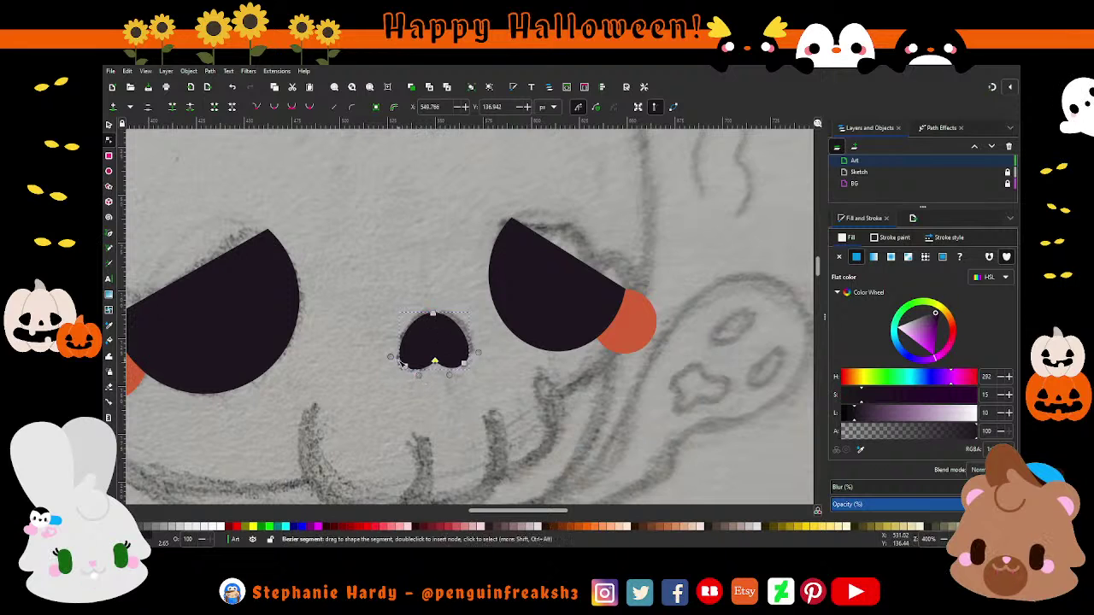
left_click_drag(477, 352, 479, 354)
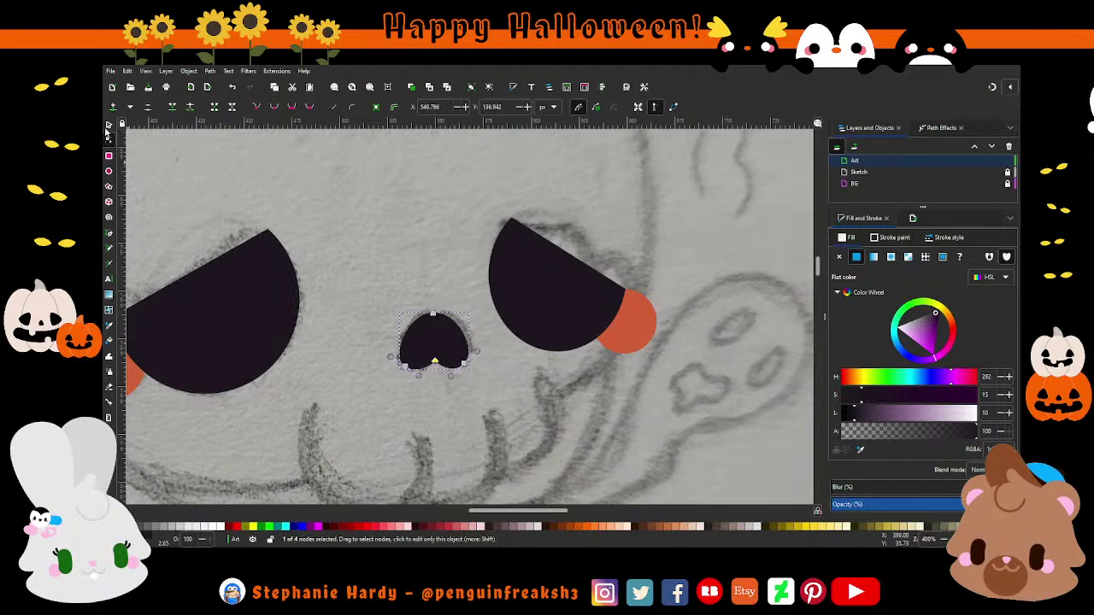
key("s")
left_click_drag(396, 342, 444, 352)
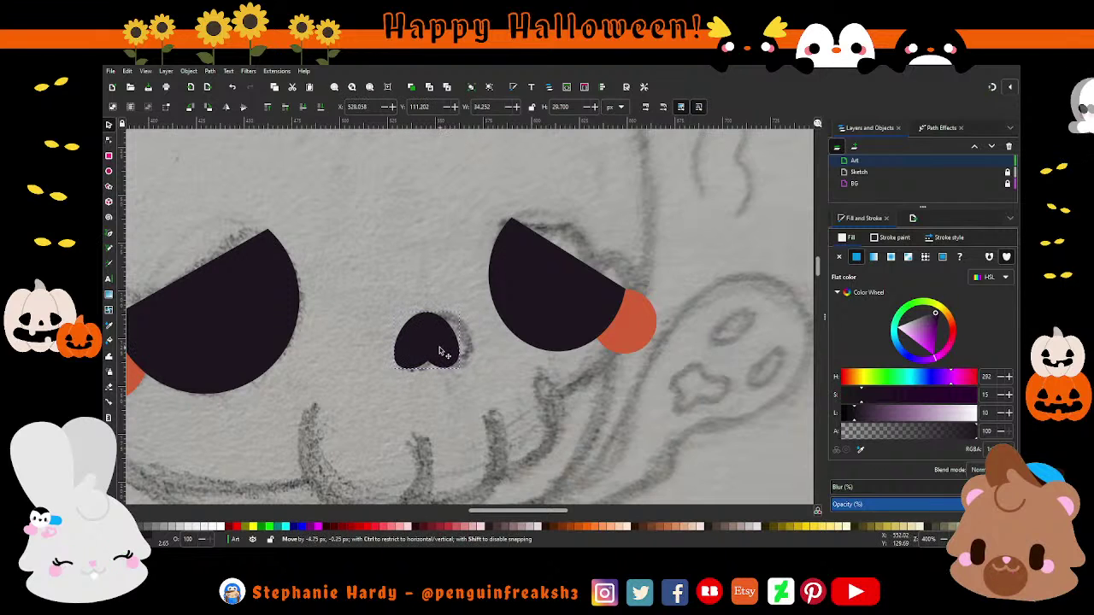
Step: Draw a zigzag crack line down the skull's forehead
key("Escape")
scroll(462, 345, "down", 1, "ctrl")
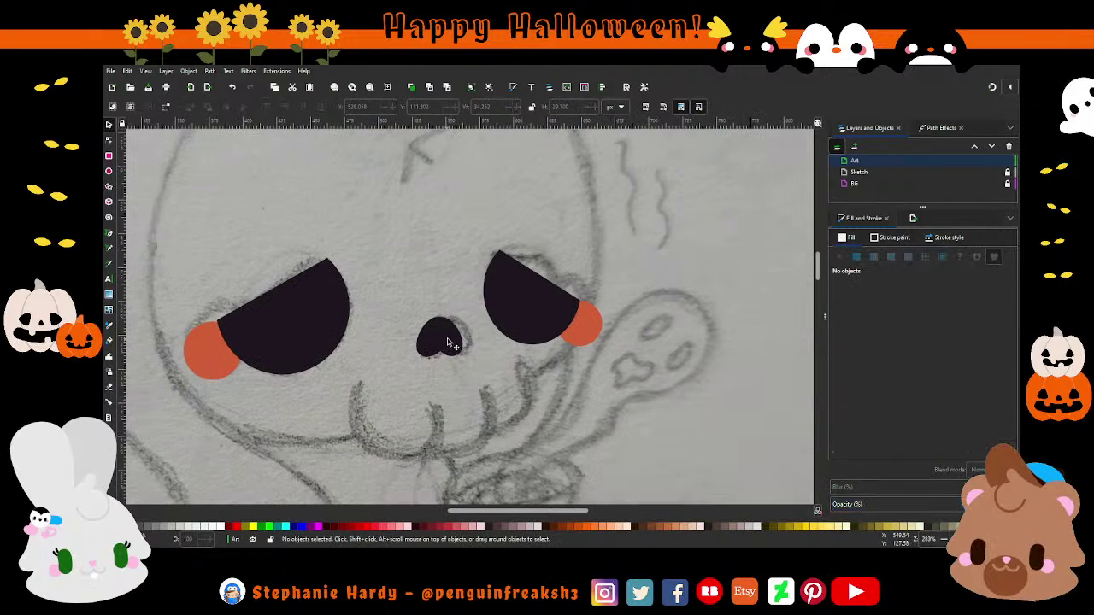
left_click(446, 342)
key("Escape")
scroll(471, 346, "down", 1, "ctrl")
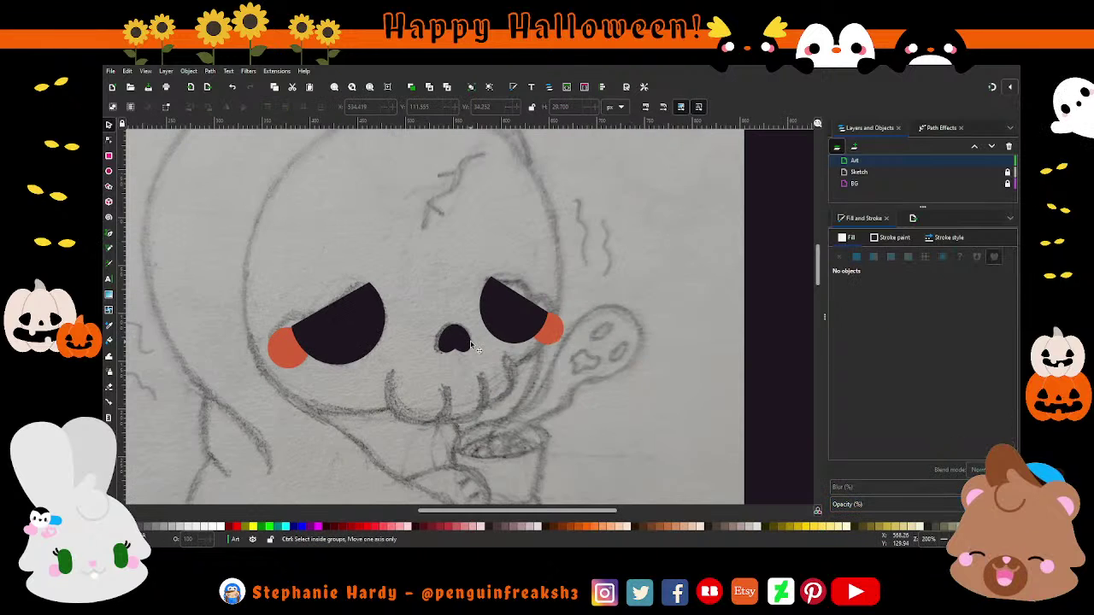
scroll(471, 346, "down", 1, "ctrl")
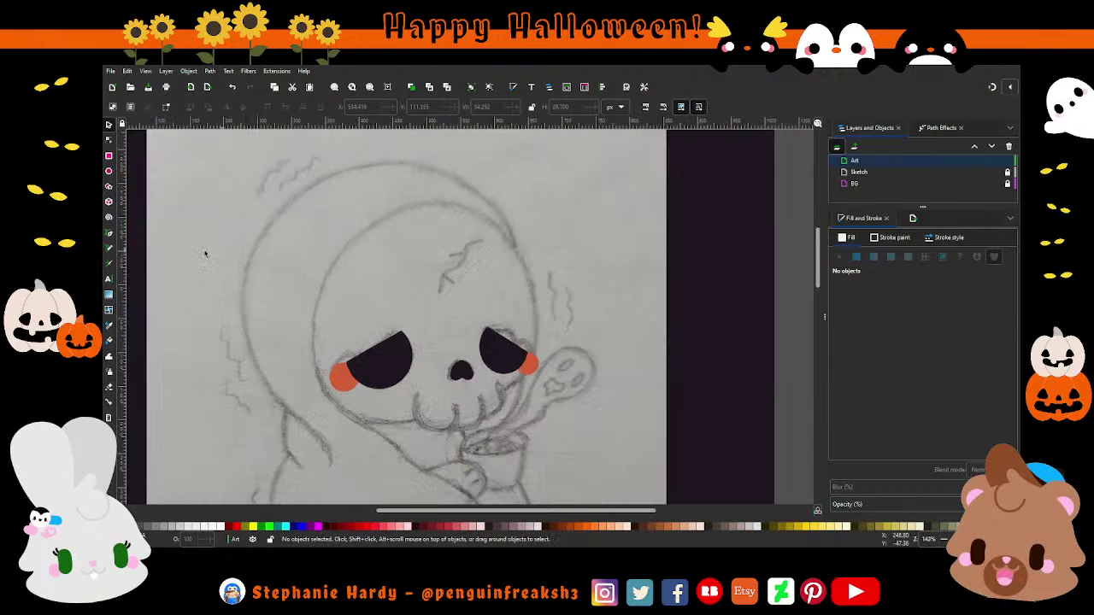
left_click(109, 238)
left_click(485, 243)
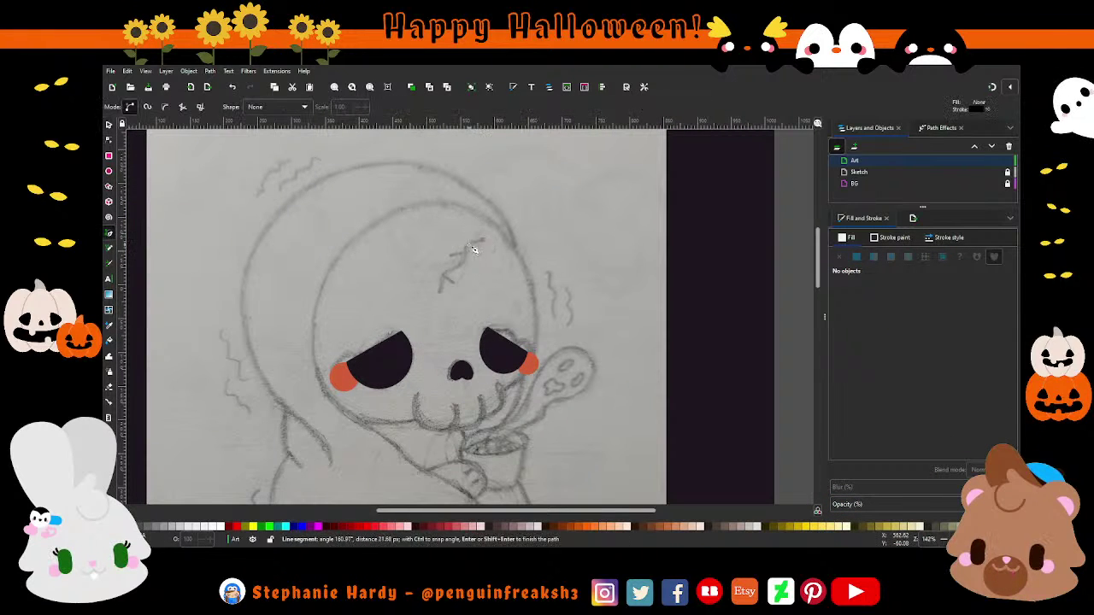
left_click(464, 266)
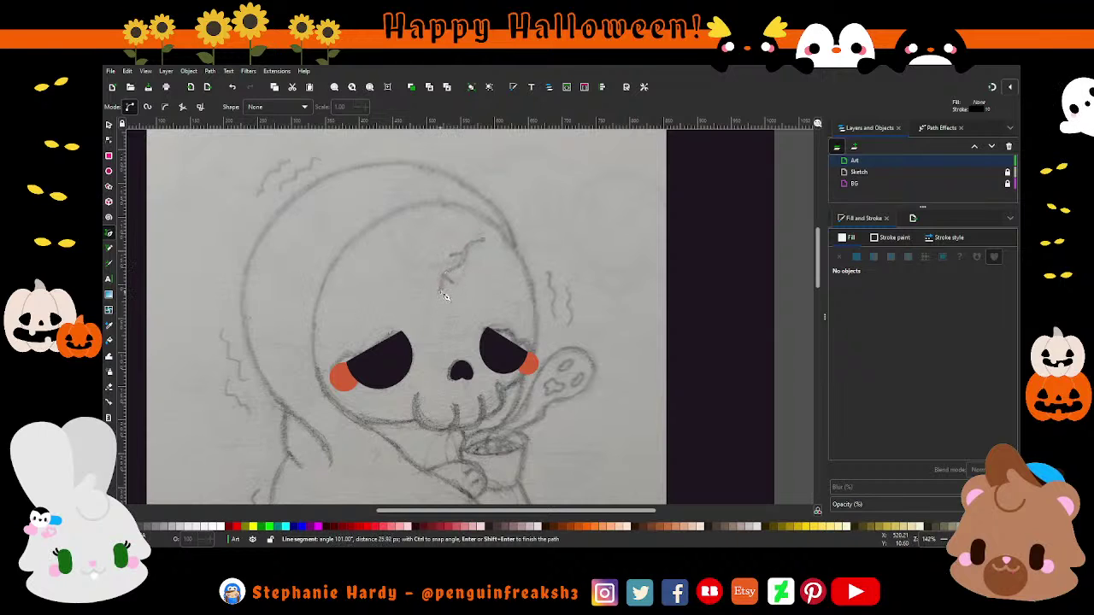
double_click(440, 292)
Step: Make the crack stroke thinner and colour it with the dark eye colour
left_click(941, 239)
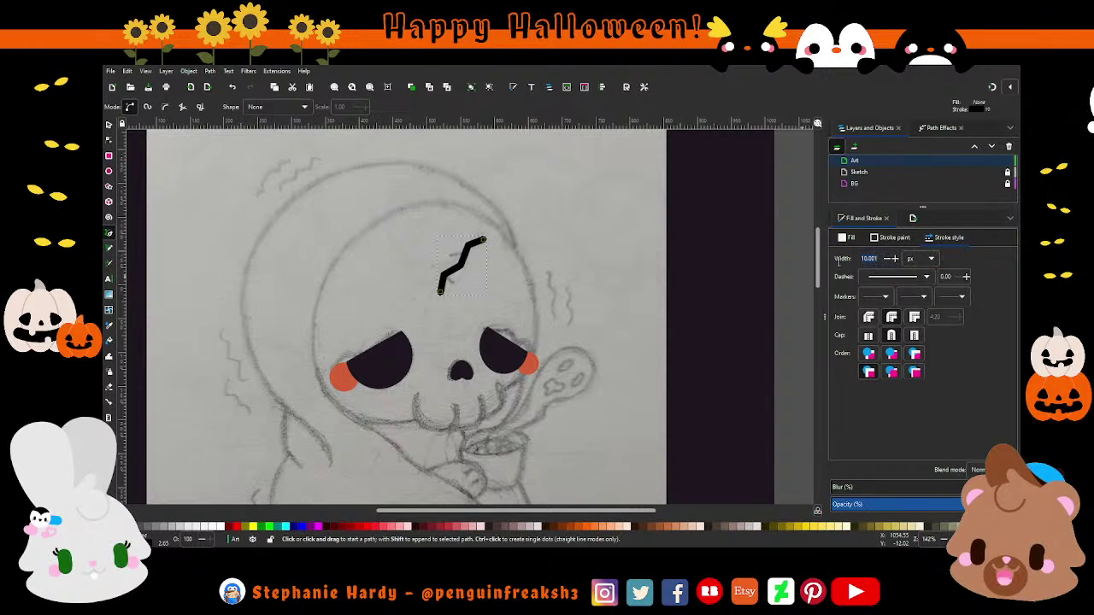
type("5.000")
key("Return")
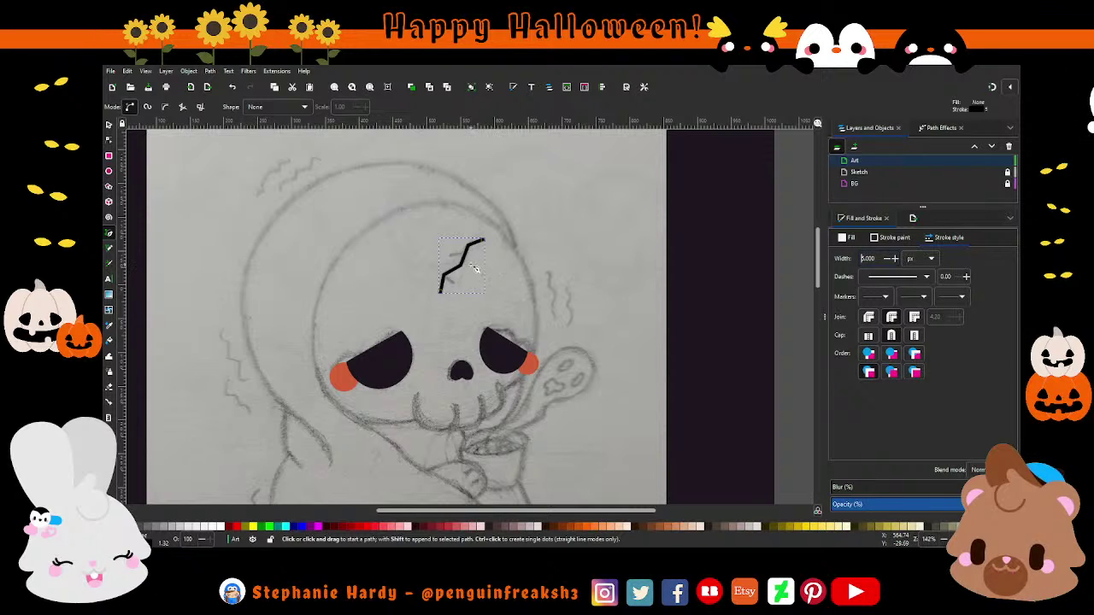
scroll(476, 274, "up", 1)
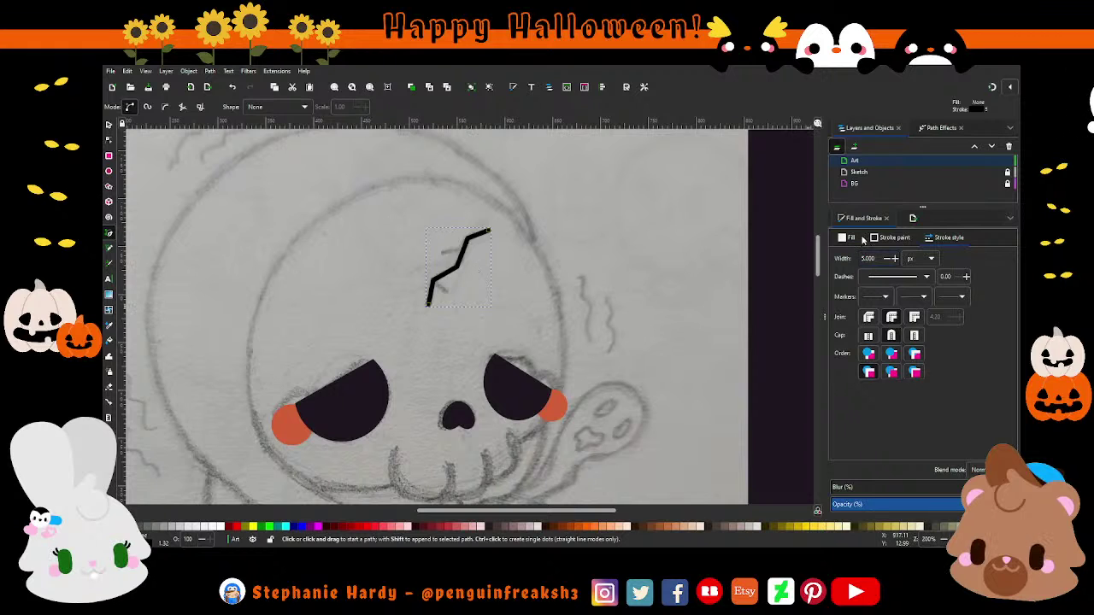
left_click(893, 238)
left_click(862, 451)
left_click(517, 394)
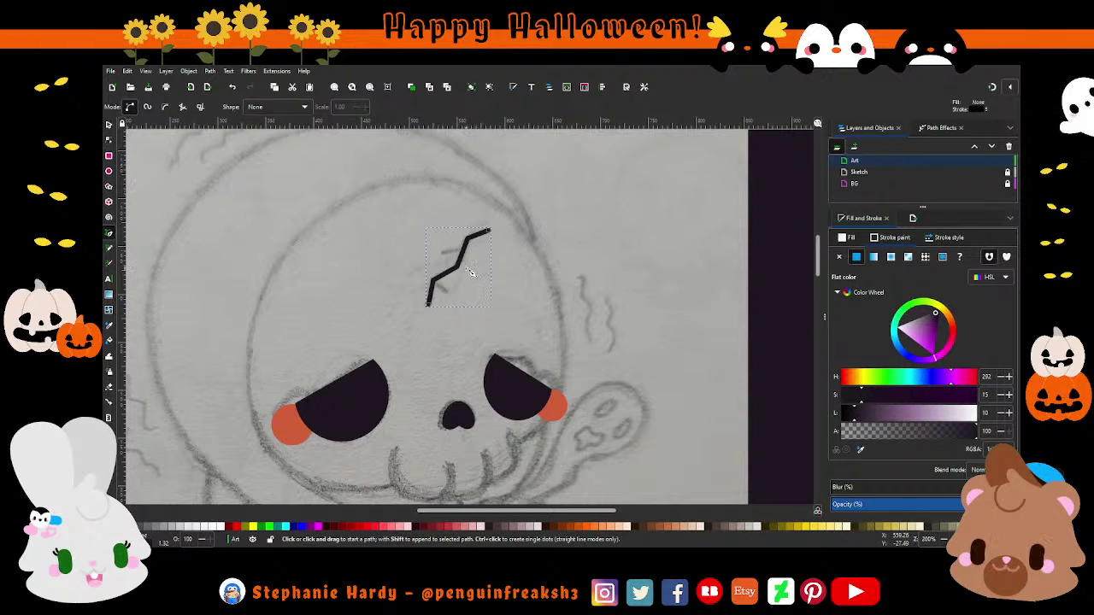
Step: Add a short extra crack segment and a small branch stroke off the forehead crack
scroll(470, 271, "up", 2)
left_click(461, 230)
double_click(417, 236)
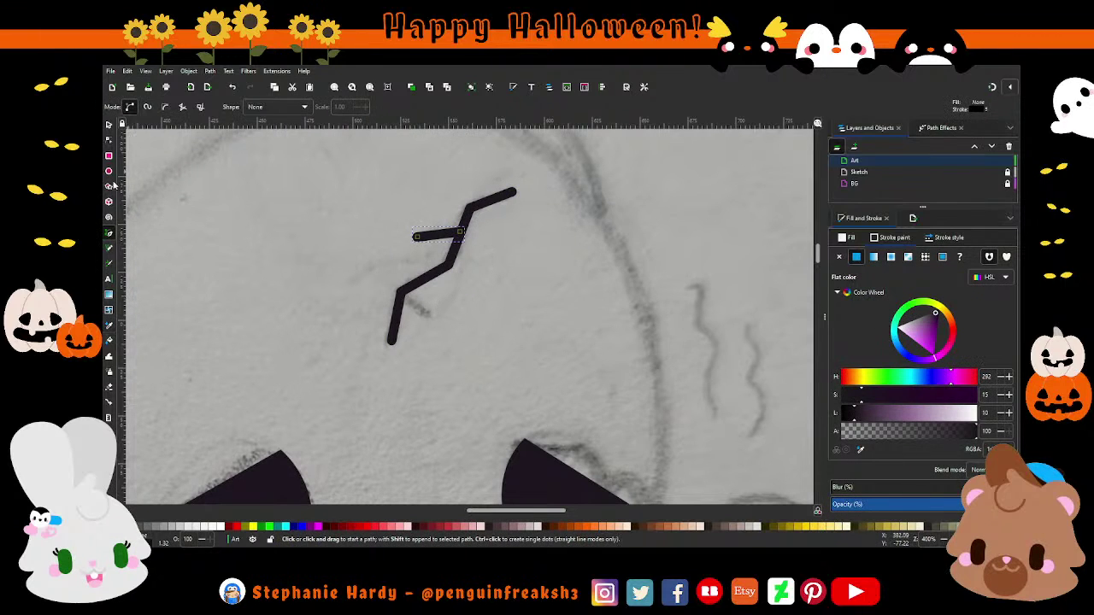
left_click(402, 292)
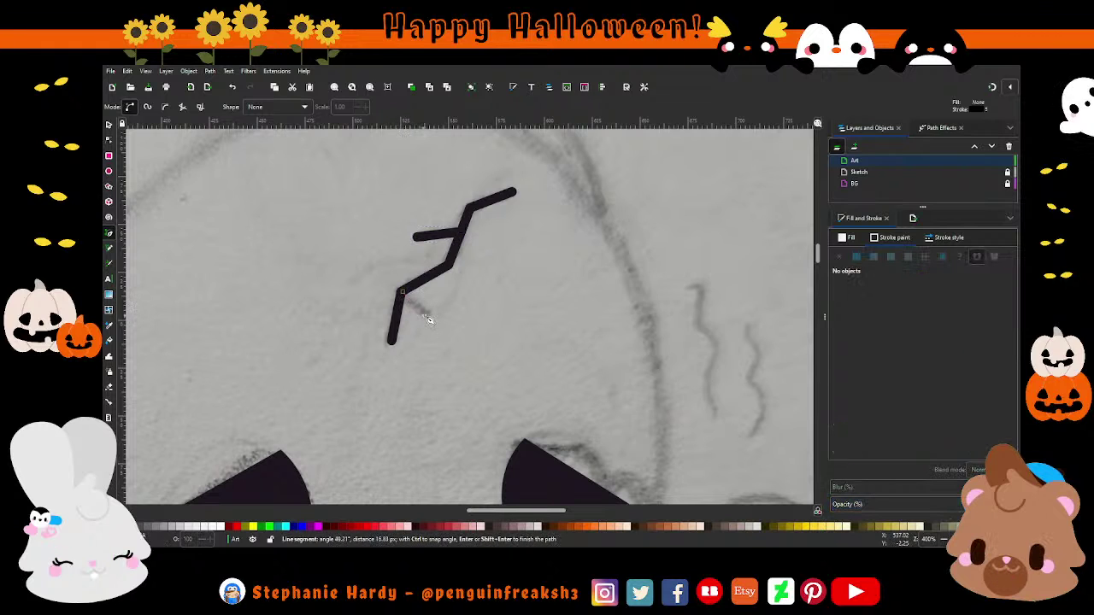
double_click(430, 318)
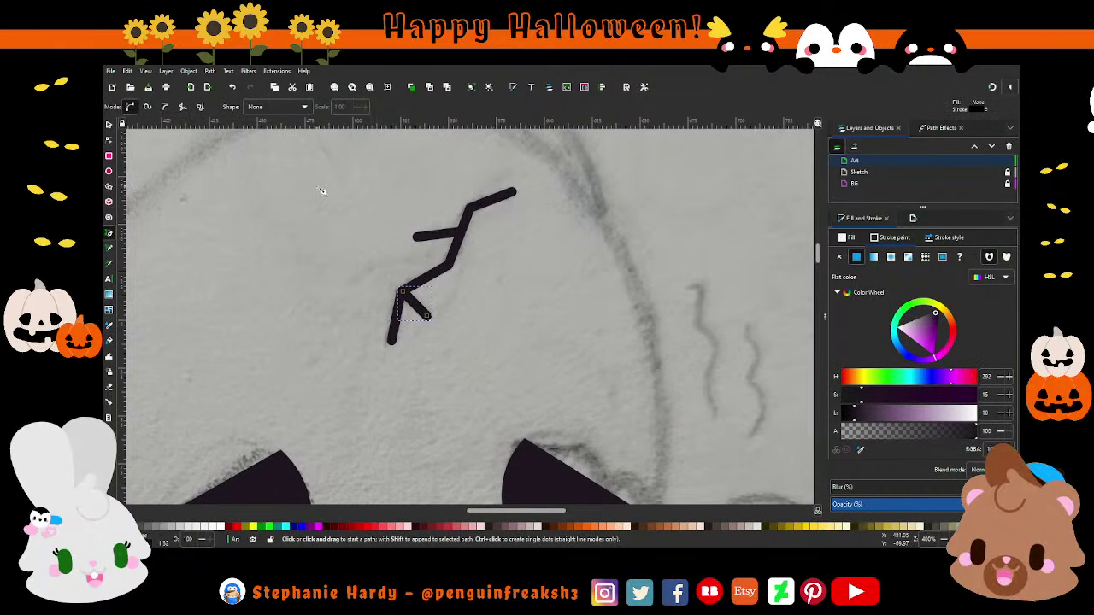
Step: Nudge the branch's joining node into place on the crack
left_click(109, 140)
left_click(402, 293)
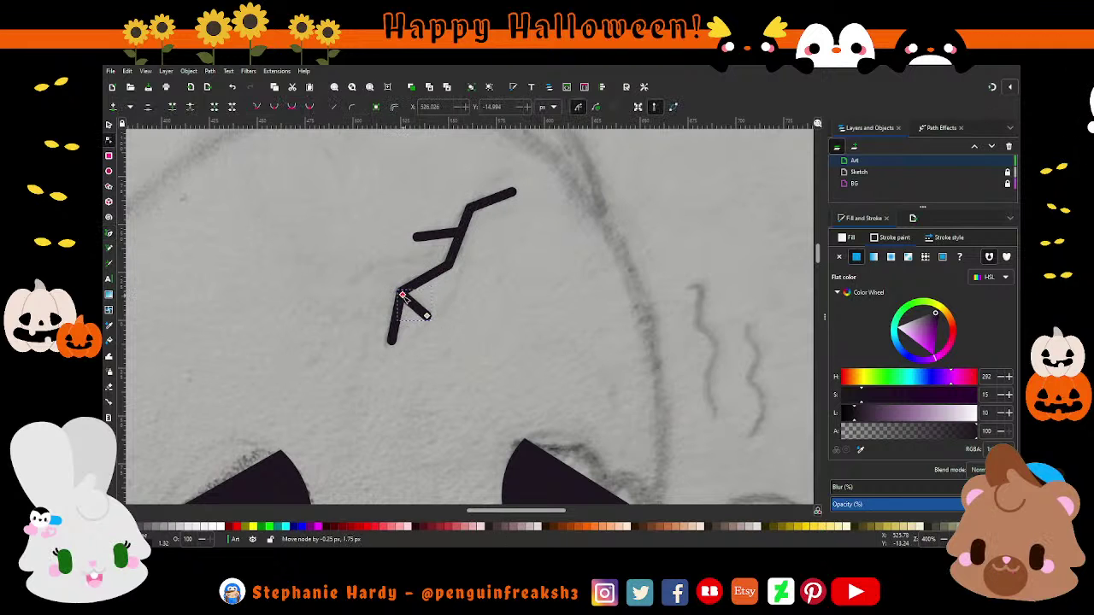
left_click_drag(403, 294, 401, 294)
left_click(108, 125)
left_click(439, 317)
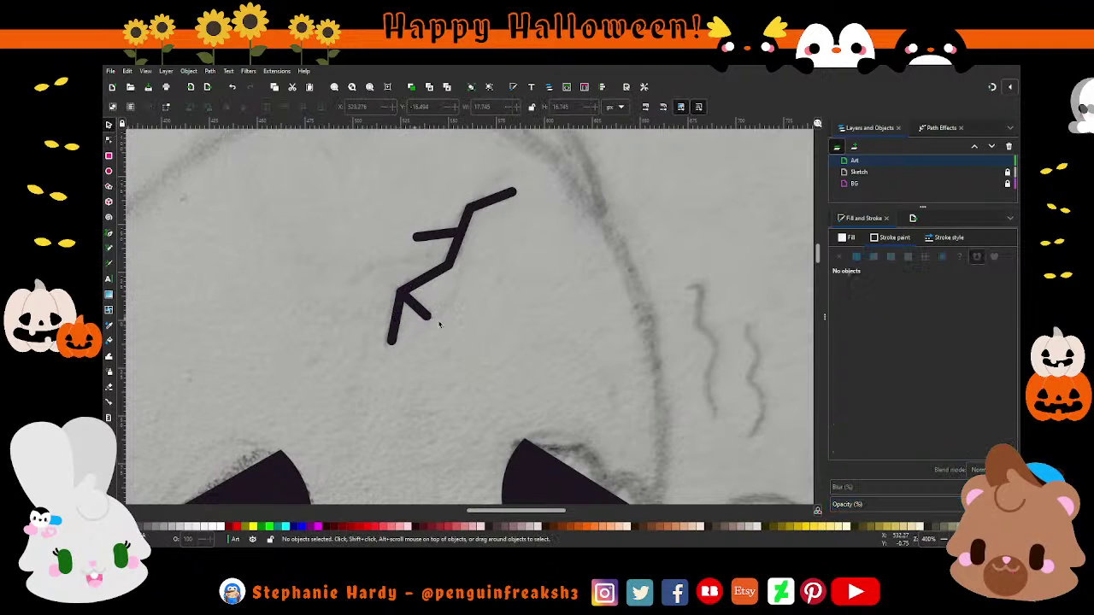
scroll(503, 295, "down", 4)
Step: Switch to the Pencil tool and zoom in on the sketch's mouth and teeth area
scroll(506, 296, "up", 1)
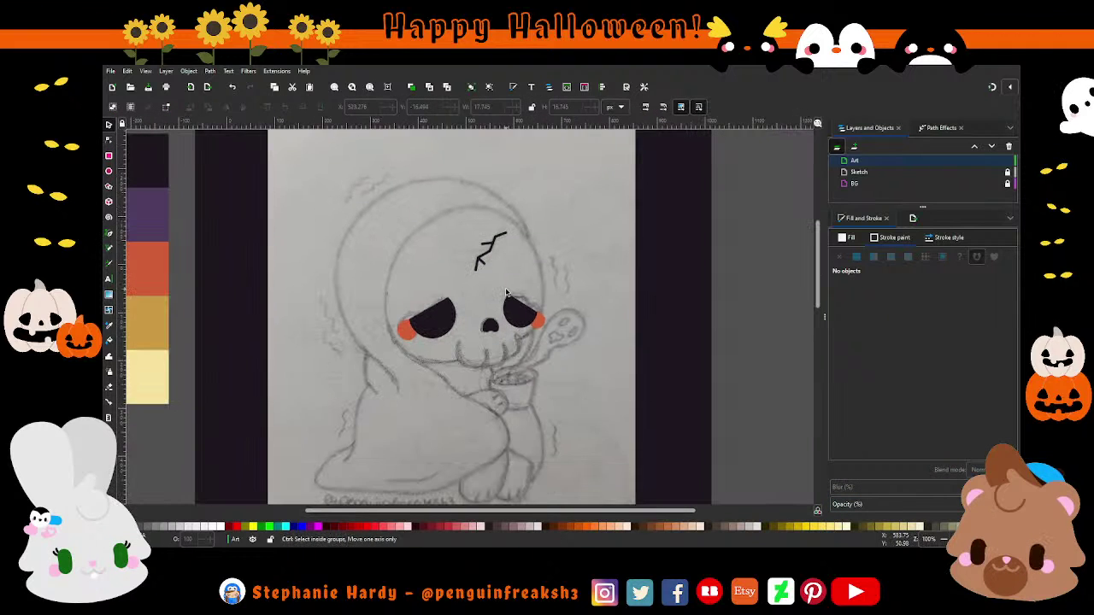
scroll(506, 294, "up", 1)
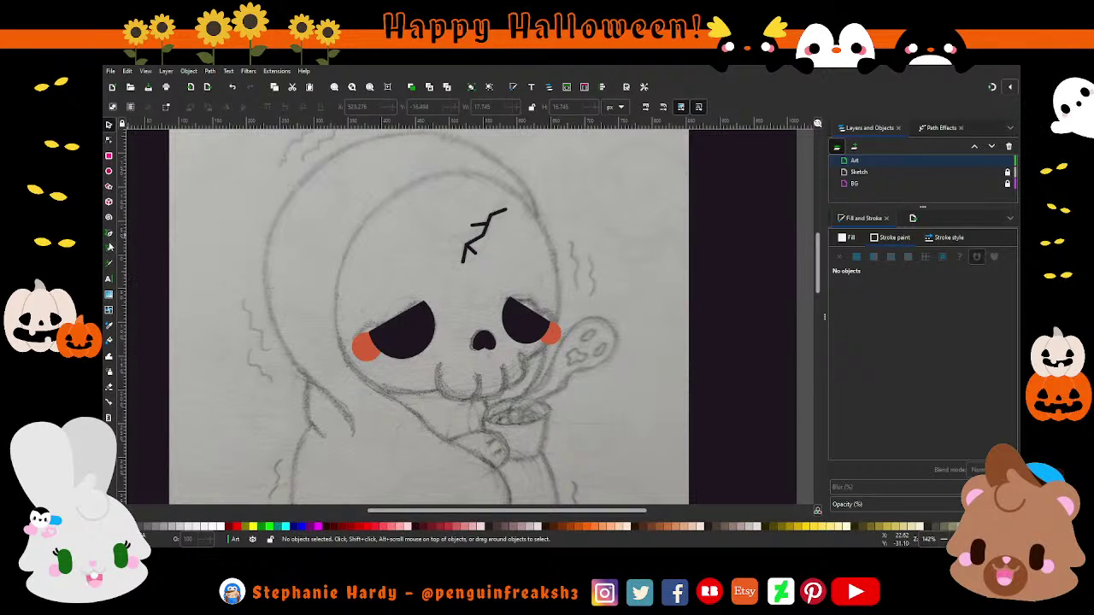
left_click(109, 234)
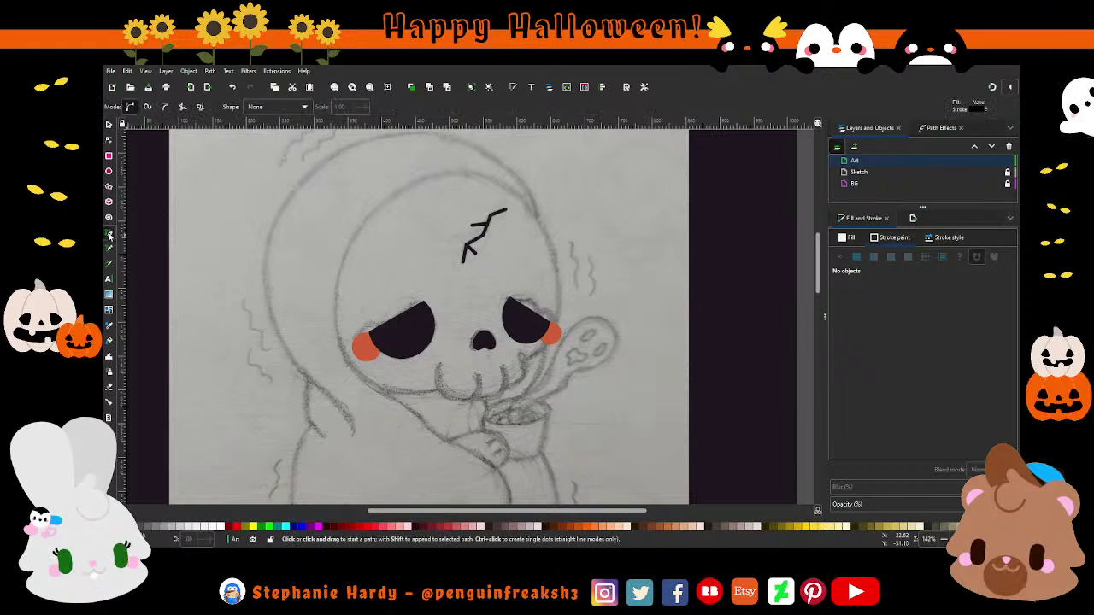
scroll(470, 291, "up", 1)
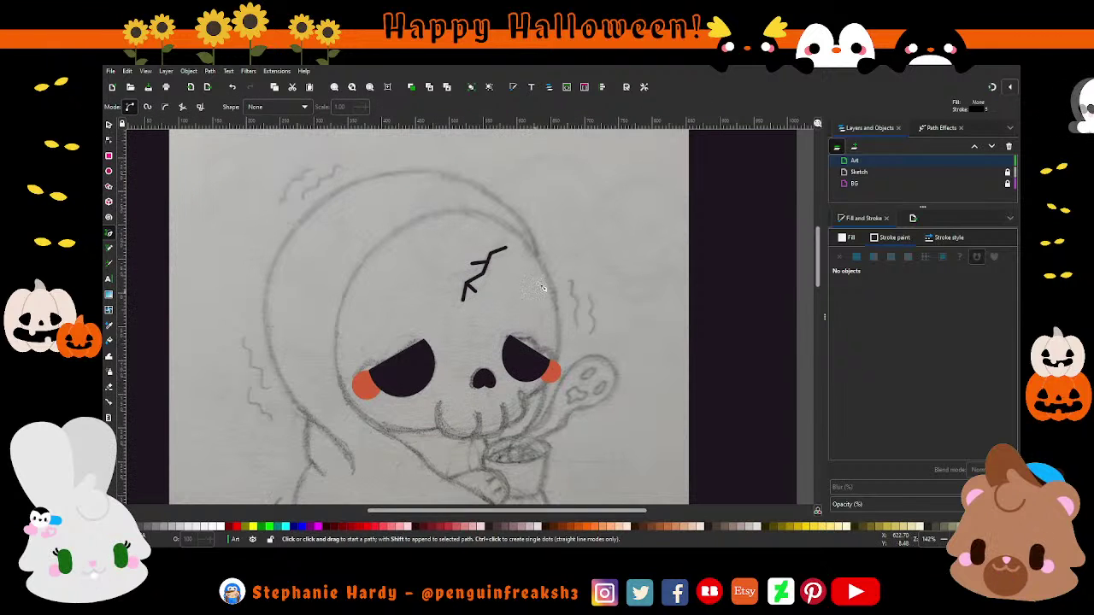
scroll(560, 322, "down", 1)
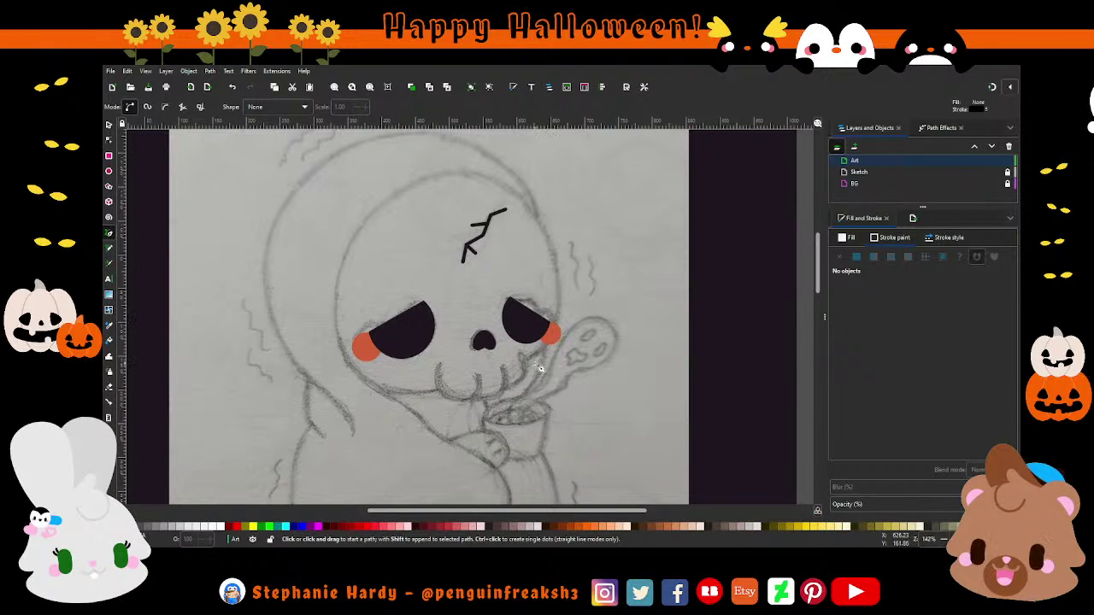
scroll(542, 368, "down", 1)
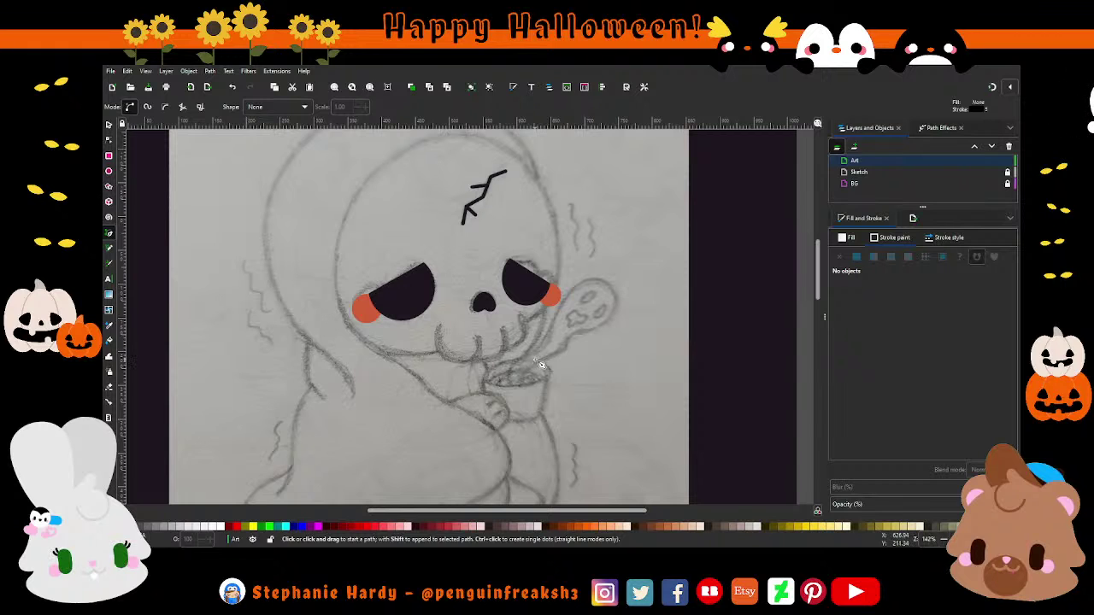
scroll(541, 365, "down", 1)
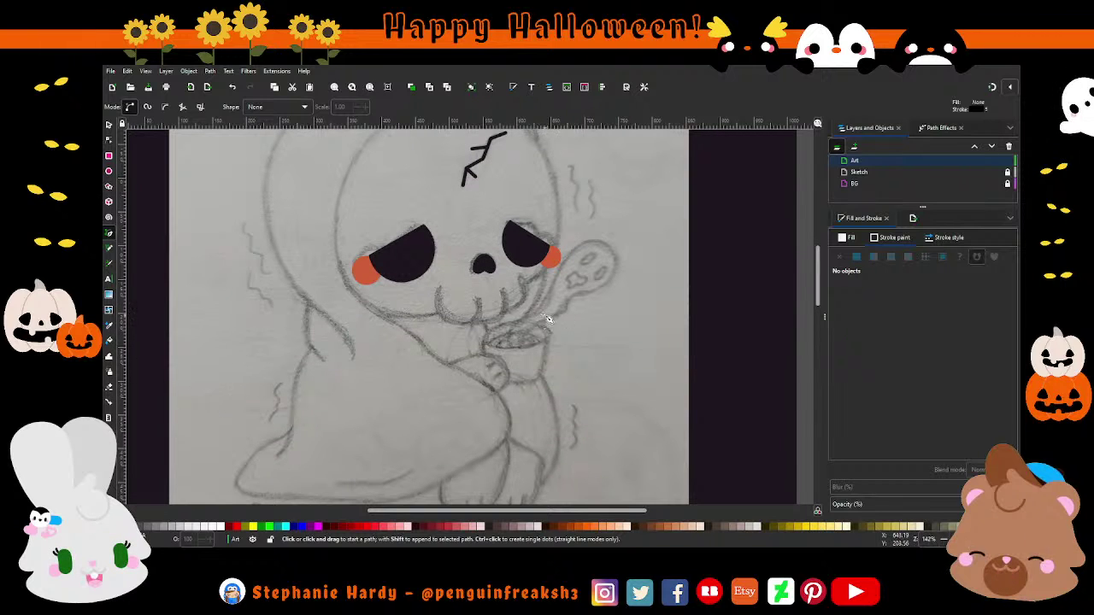
scroll(525, 302, "up", 1)
scroll(500, 297, "up", 1)
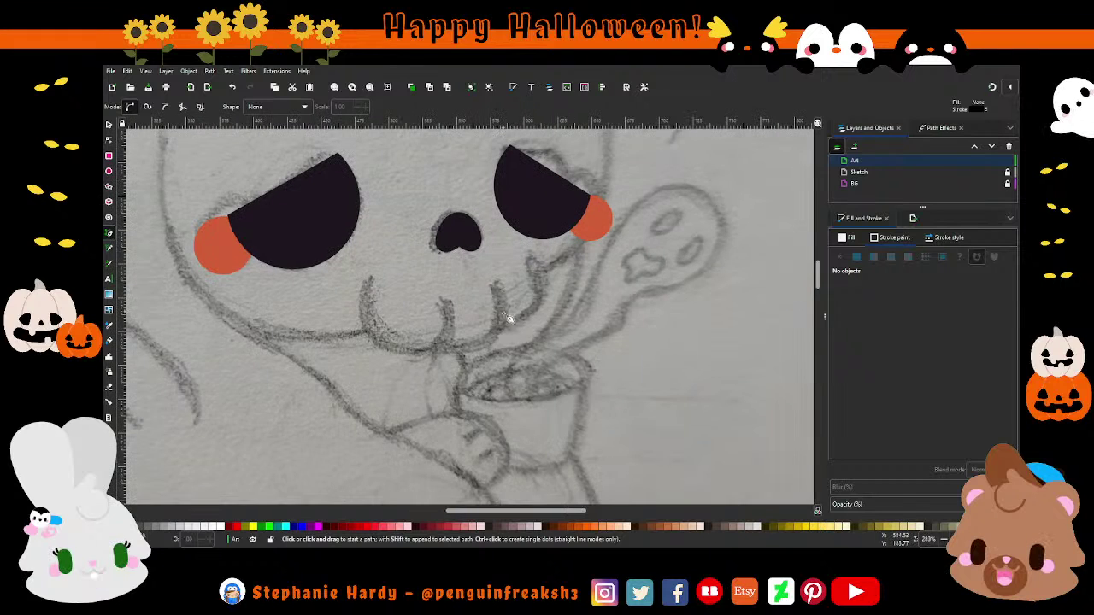
Step: Draw a V-shaped mouth stroke and smooth its bottom node into a rounded U
left_click(370, 294)
left_click_drag(400, 349, 427, 346)
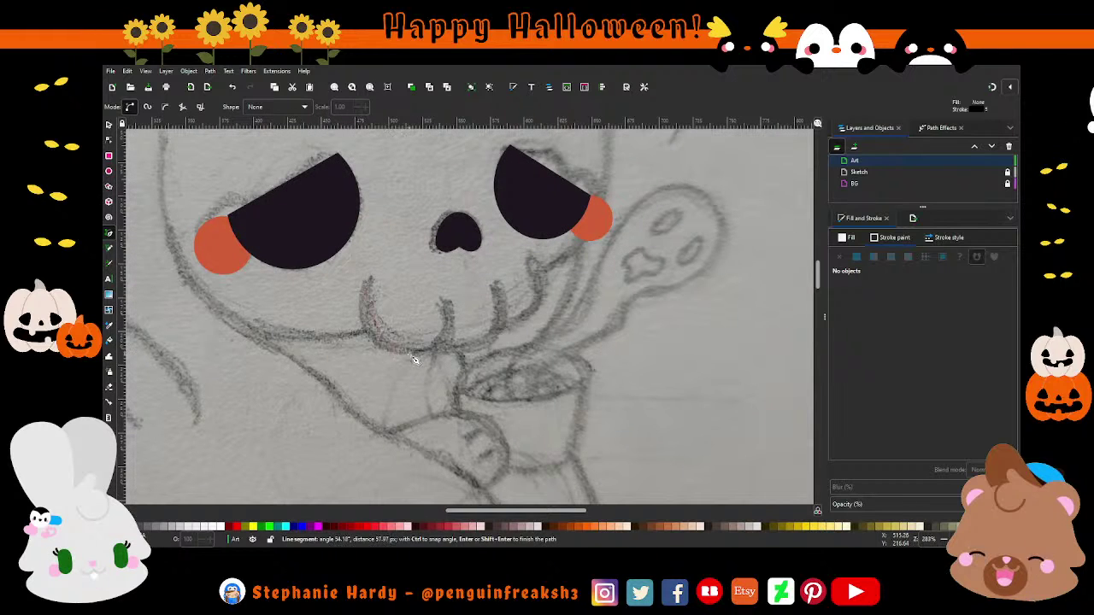
double_click(447, 302)
key("n")
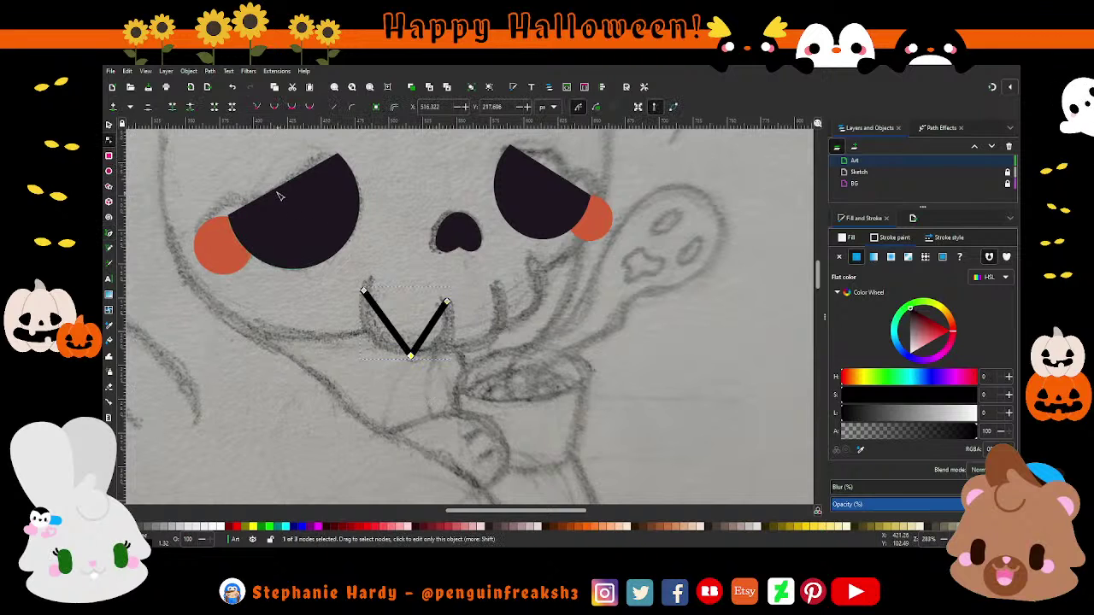
left_click(411, 356)
key("shift+s")
left_click_drag(432, 353, 462, 358)
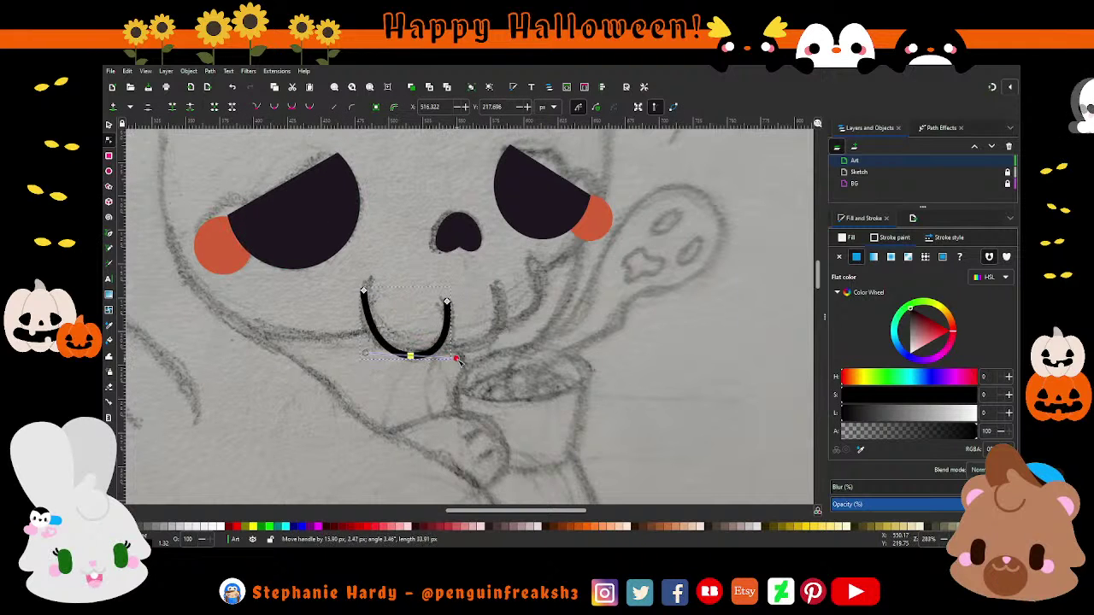
left_click_drag(371, 315, 362, 318)
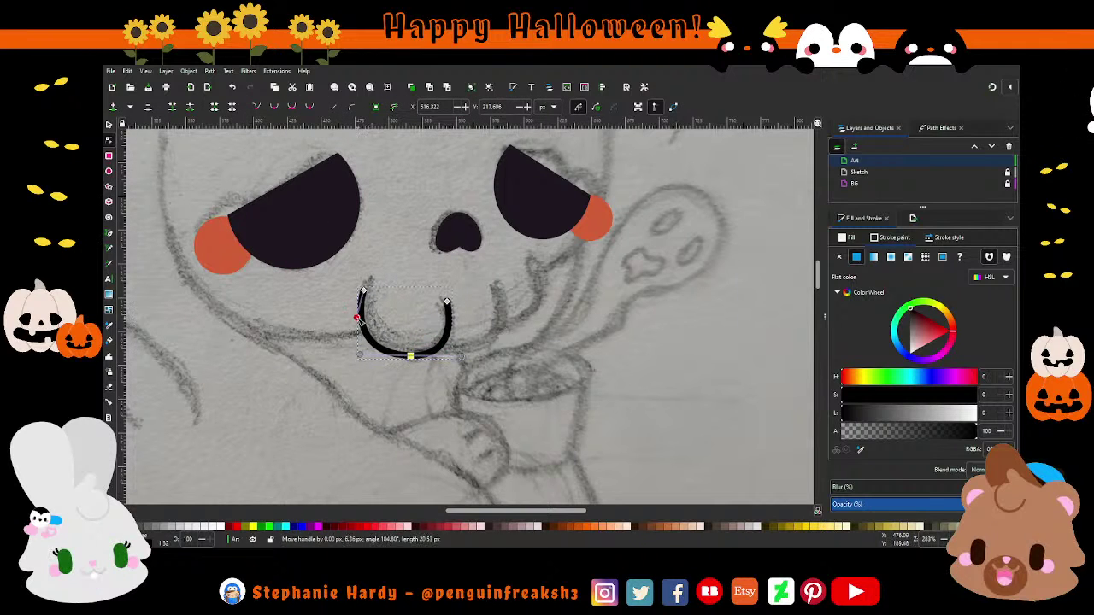
left_click_drag(461, 357, 456, 358)
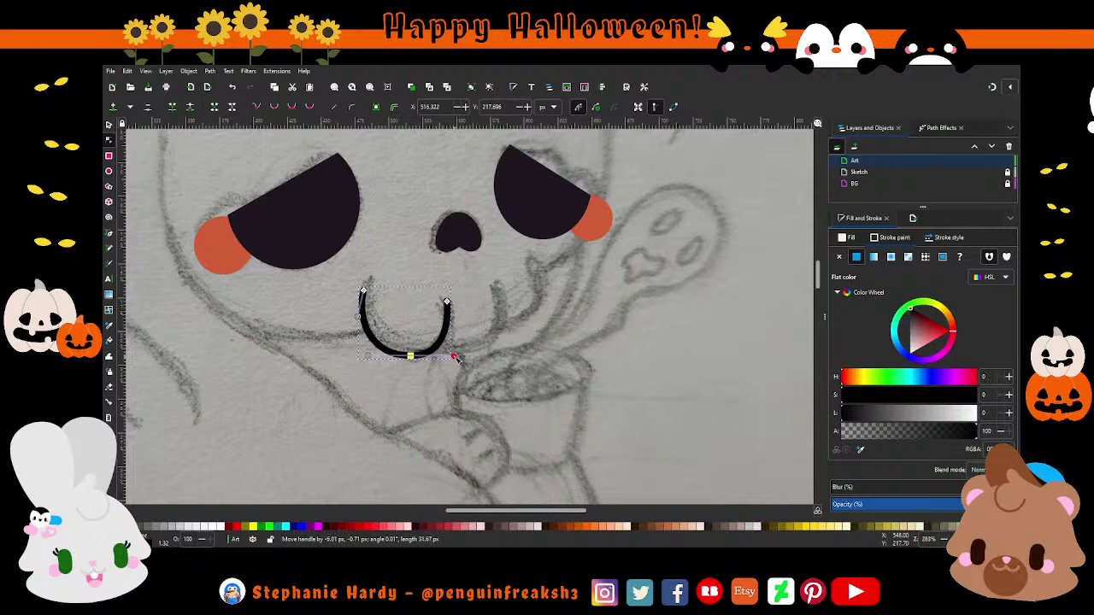
Step: Even out the left mouth curve's sides and colour it the eyes' dark purple
left_click(450, 325)
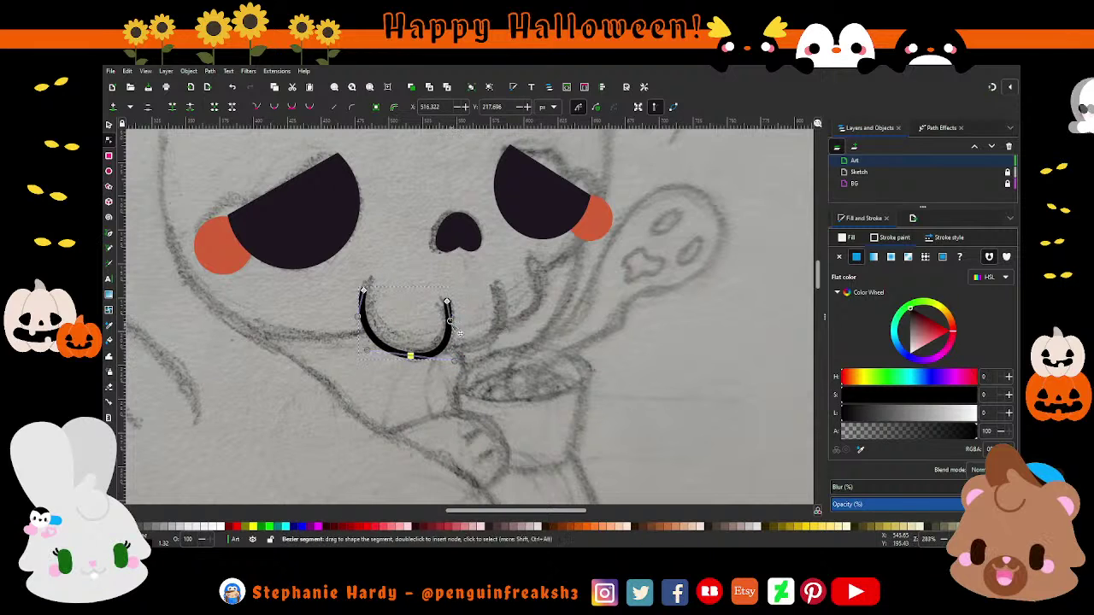
mouse_move(438, 354)
left_mouse_down()
mouse_move(419, 366)
mouse_move(410, 349)
left_mouse_up()
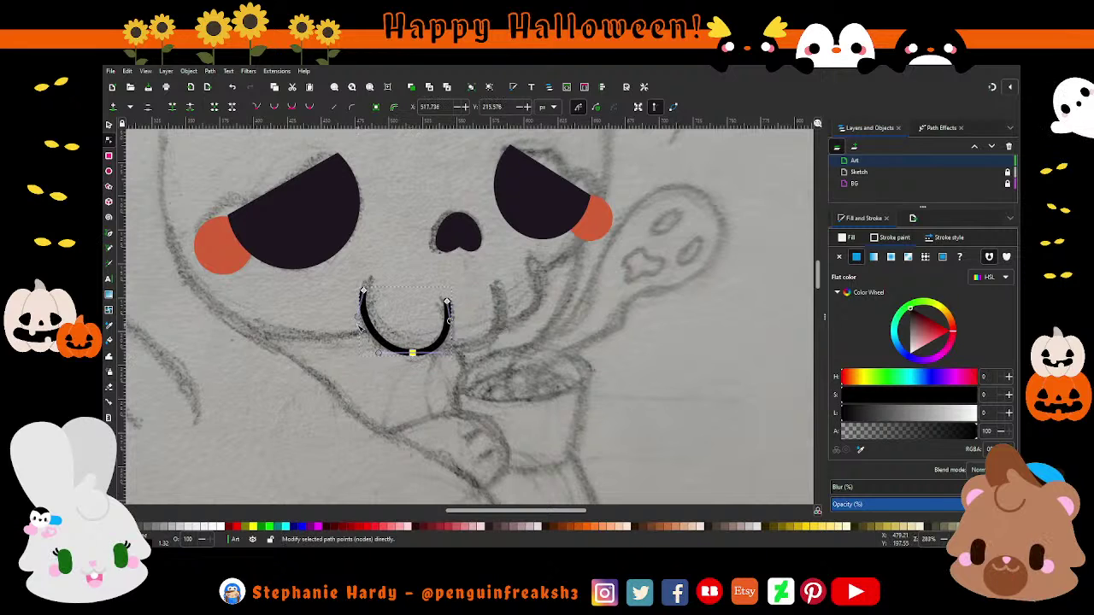
left_click_drag(357, 314, 358, 333)
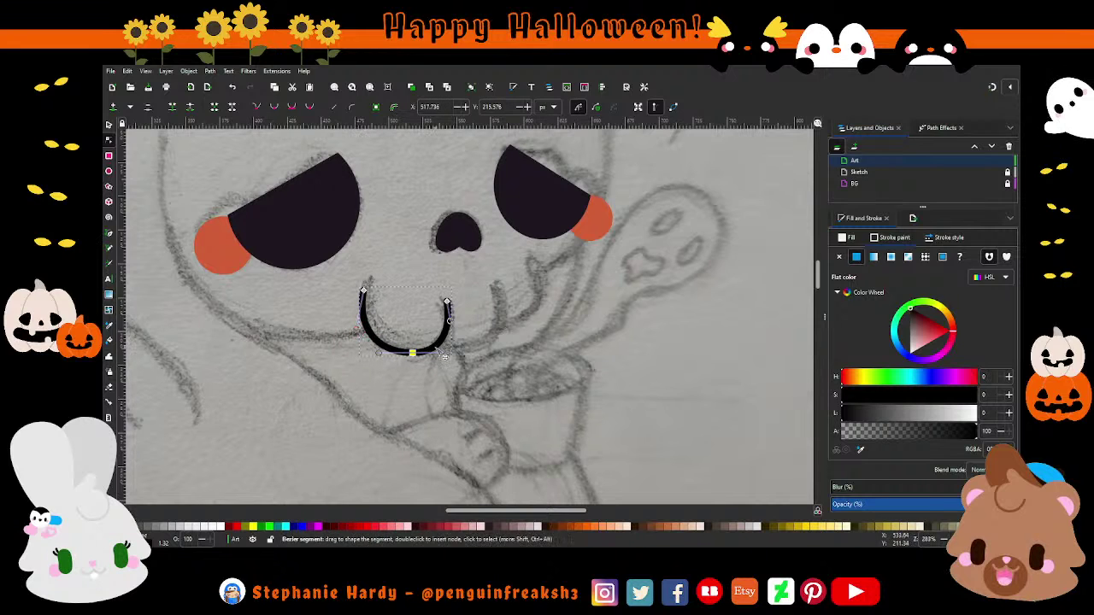
left_click(412, 353)
left_click_drag(386, 354, 362, 331)
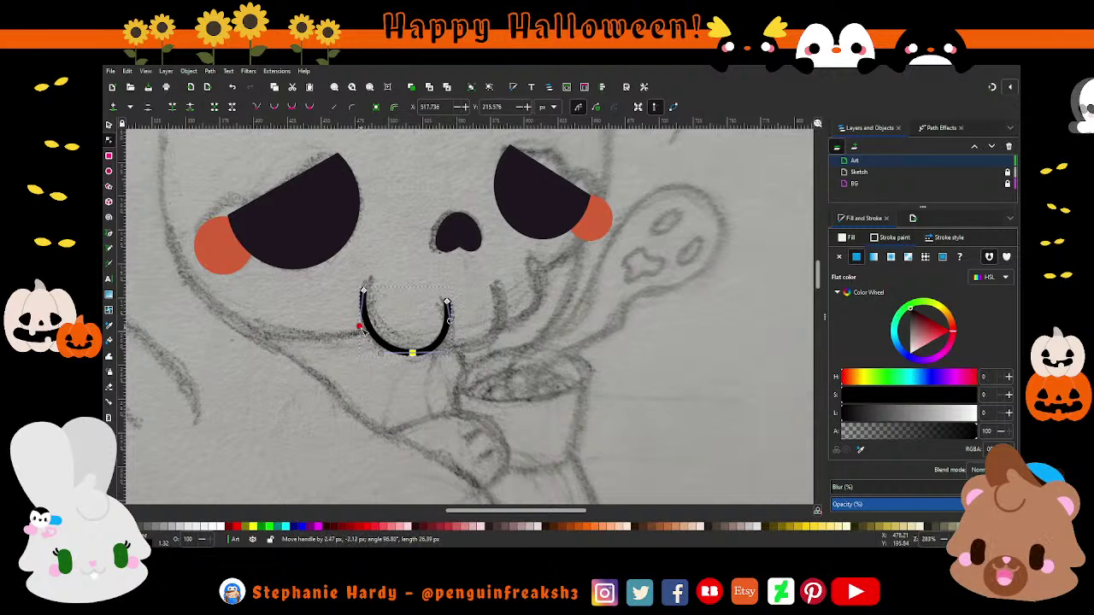
left_click(860, 450)
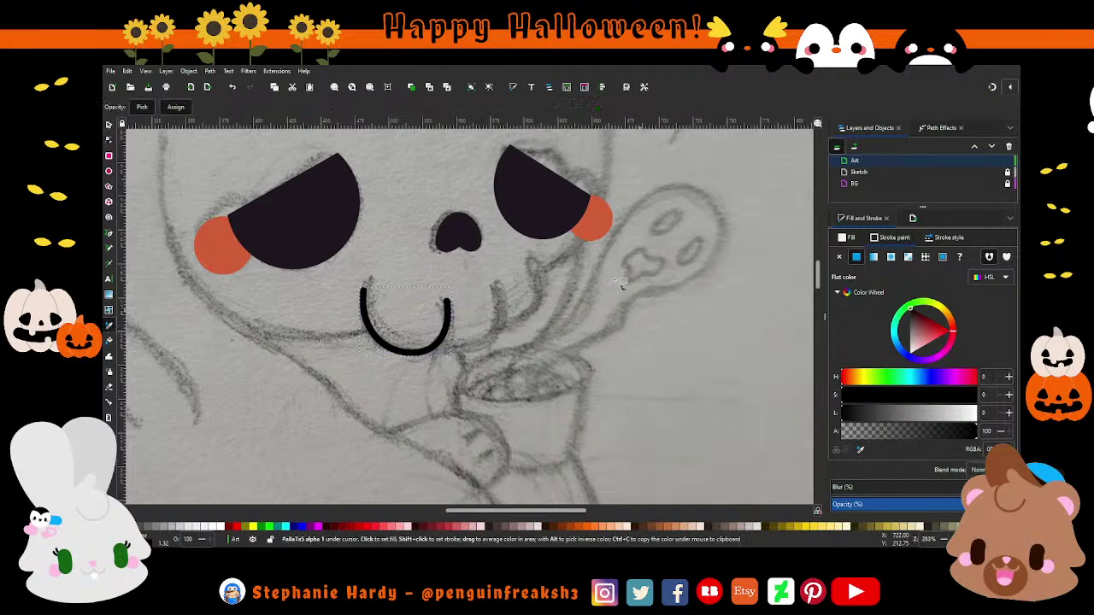
left_click(313, 214)
Step: Add a second straight stroke, bend it into a U curve and colour it dark purple
left_click(109, 231)
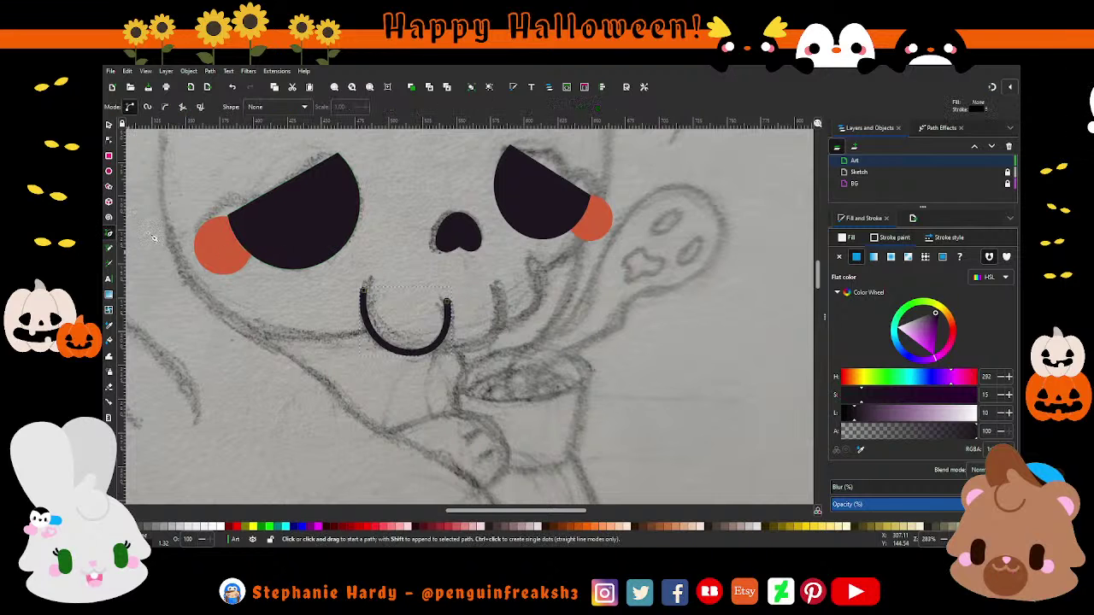
left_click(493, 287)
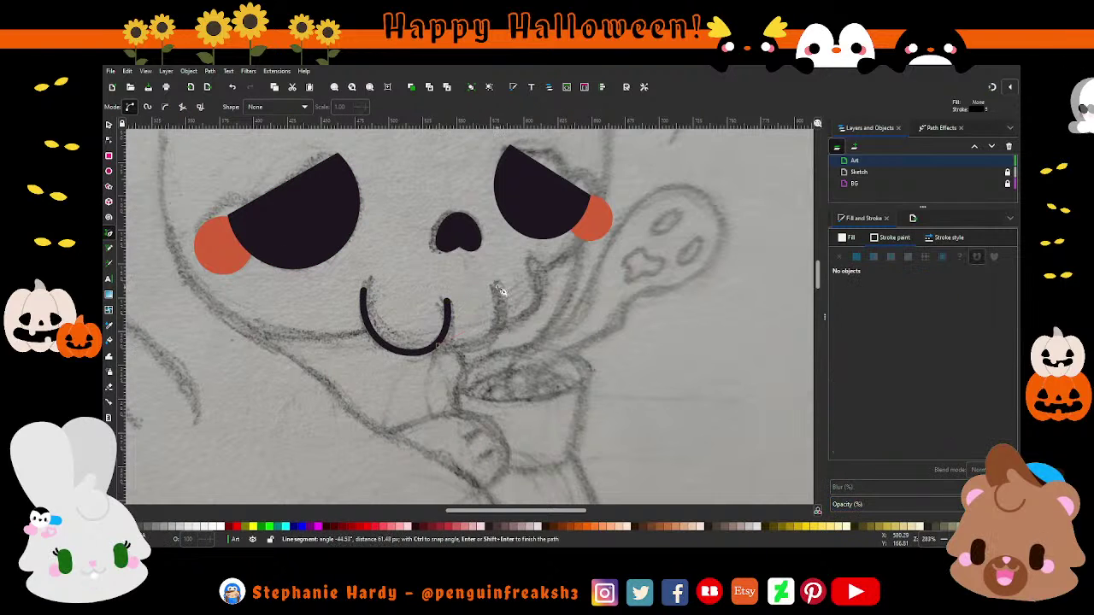
double_click(438, 345)
key("n")
mouse_move(473, 327)
left_mouse_down()
mouse_move(477, 360)
mouse_move(525, 343)
left_mouse_up()
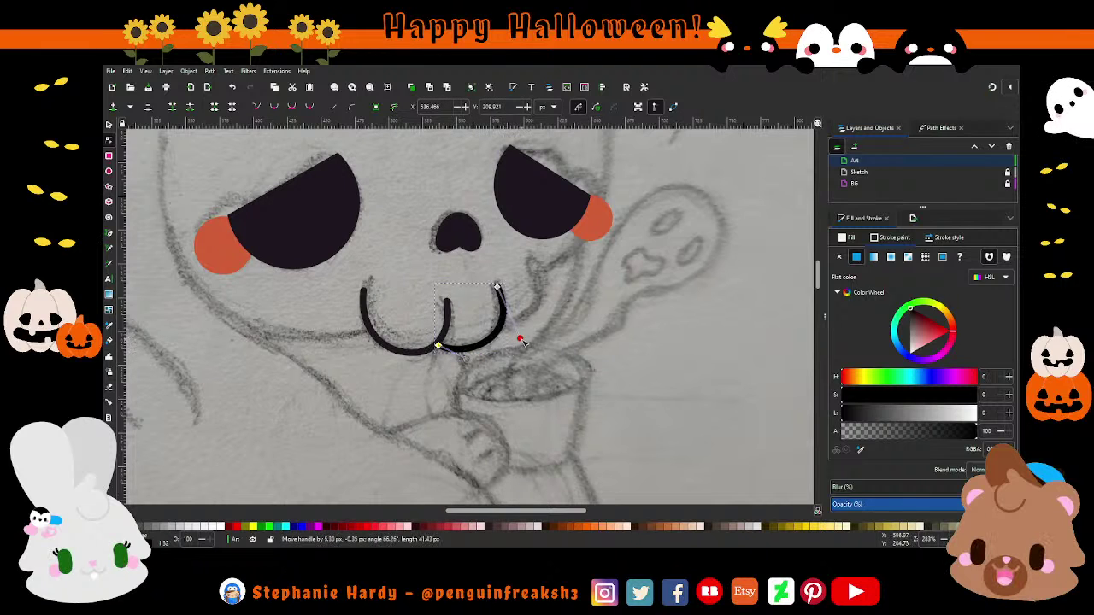
left_click(860, 450)
left_click(538, 192)
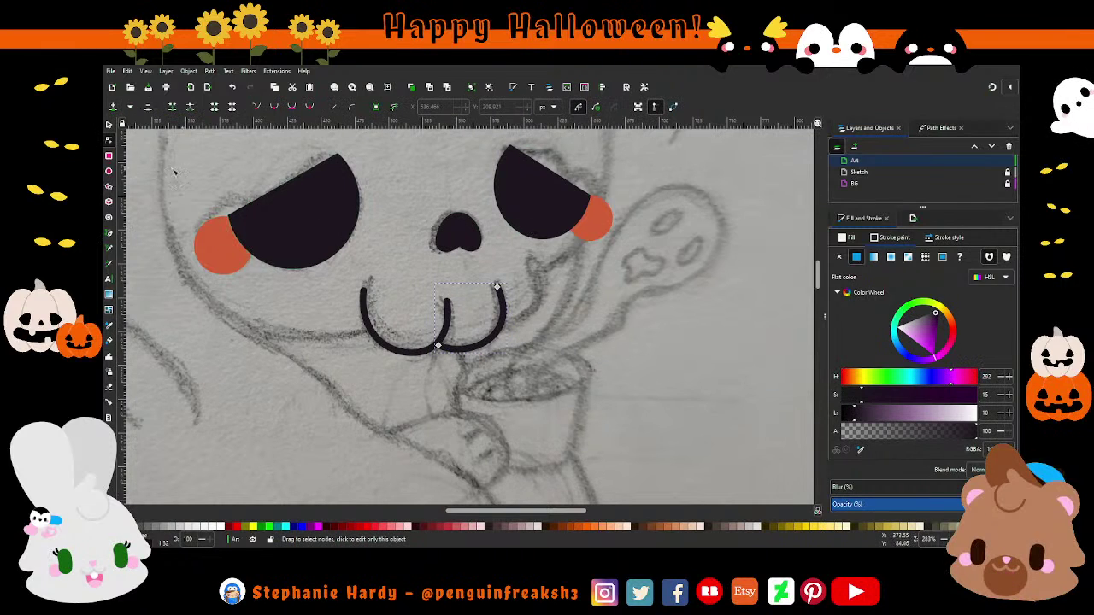
Step: Move the second U curve up and right, tilt it, and shift its lower end
left_click(109, 125)
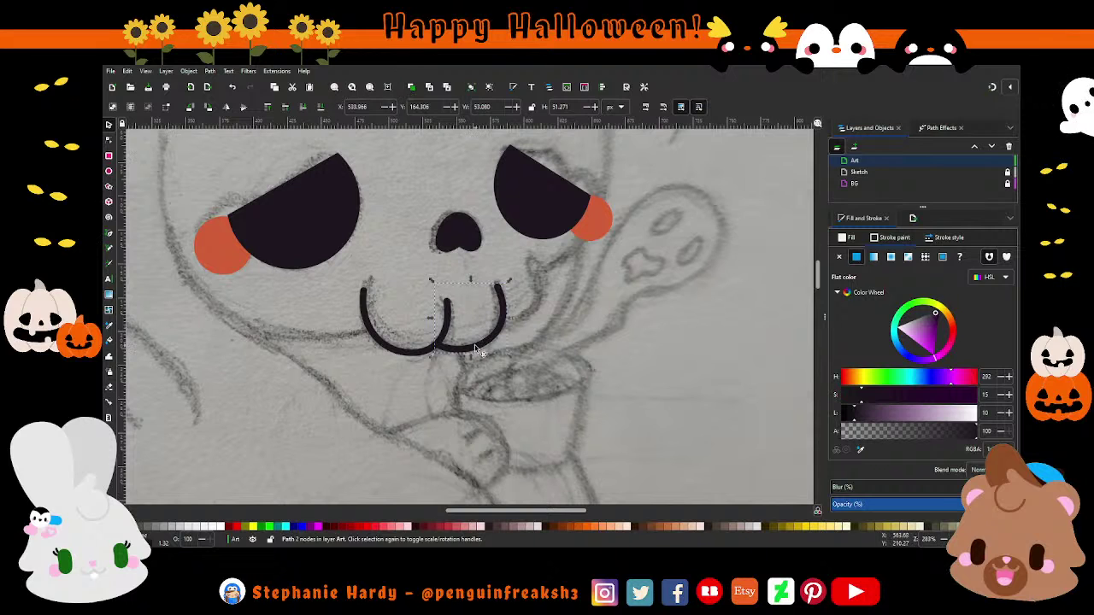
left_click_drag(479, 350, 525, 332)
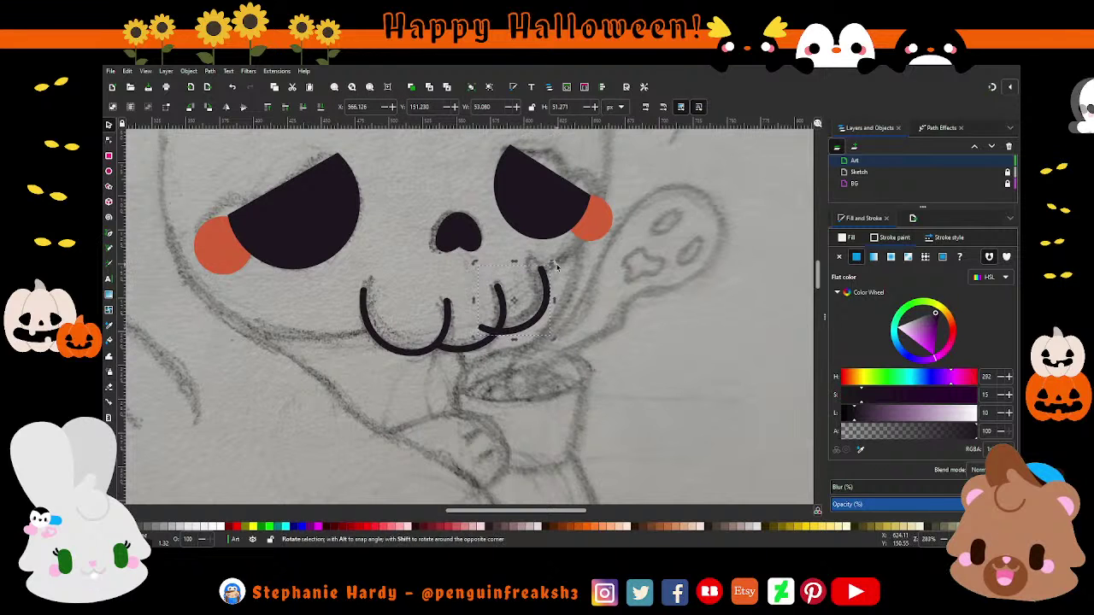
left_click_drag(556, 267, 544, 261)
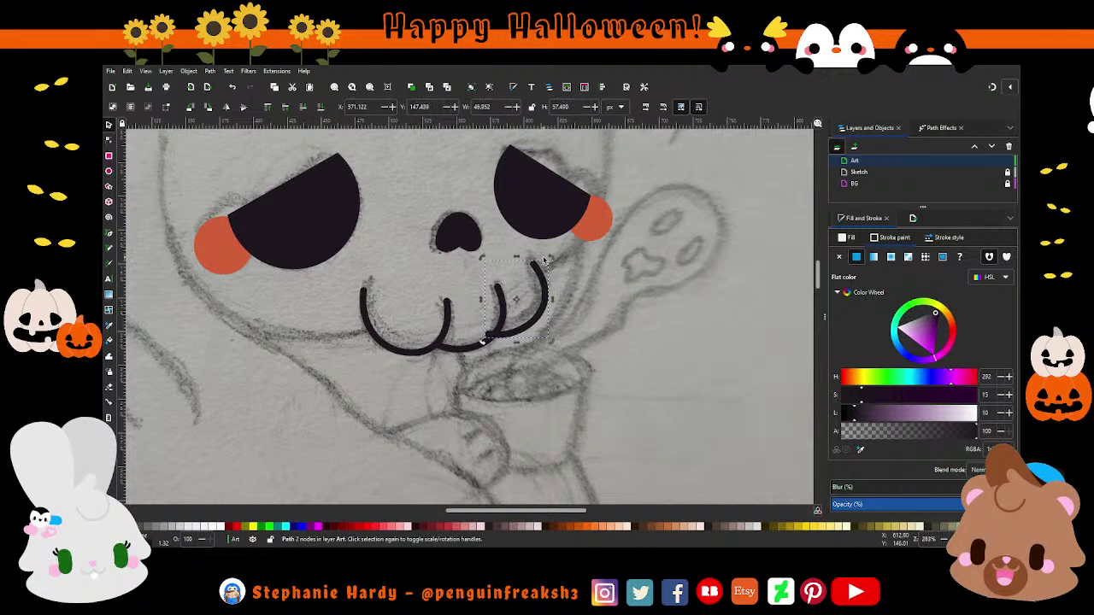
left_click(109, 140)
left_click_drag(482, 336, 522, 341)
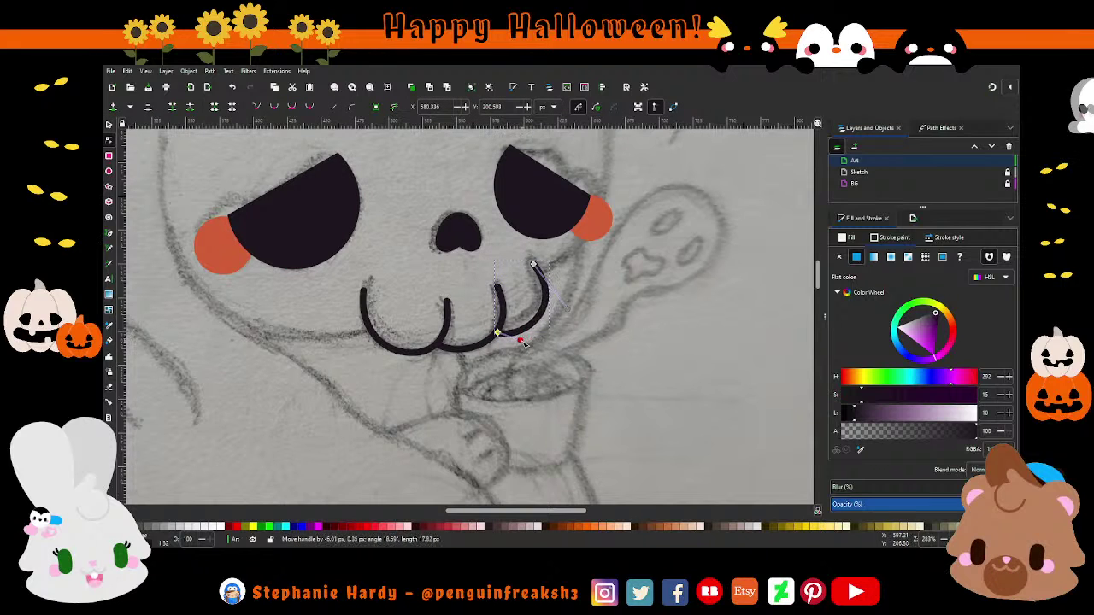
Step: Pull out the left mouth curve's bottom handles so its bottom rounds smoothly
left_click(378, 346)
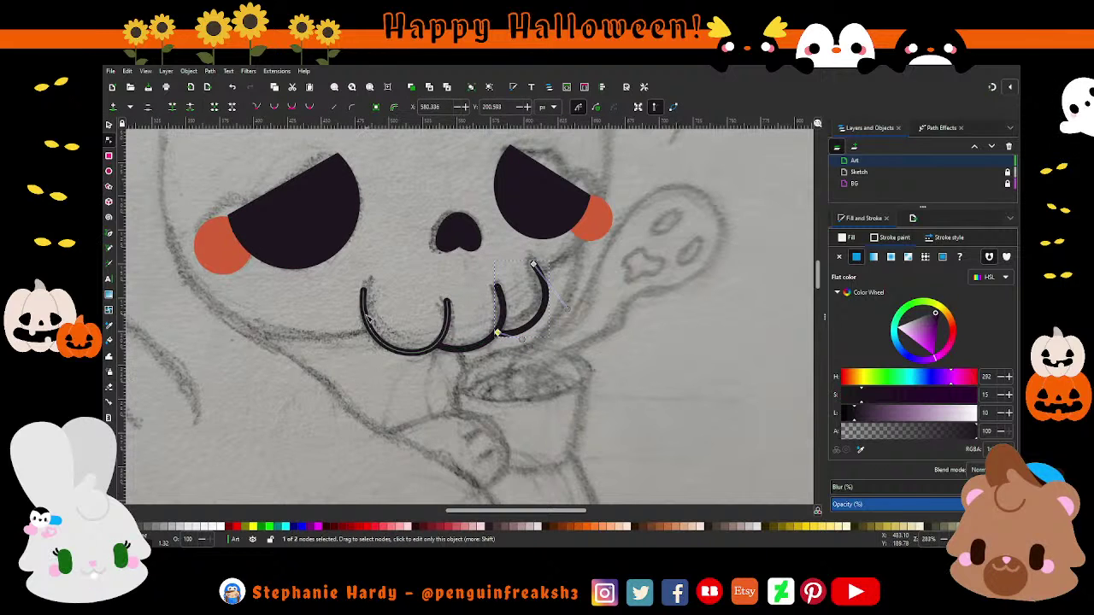
left_click(410, 352)
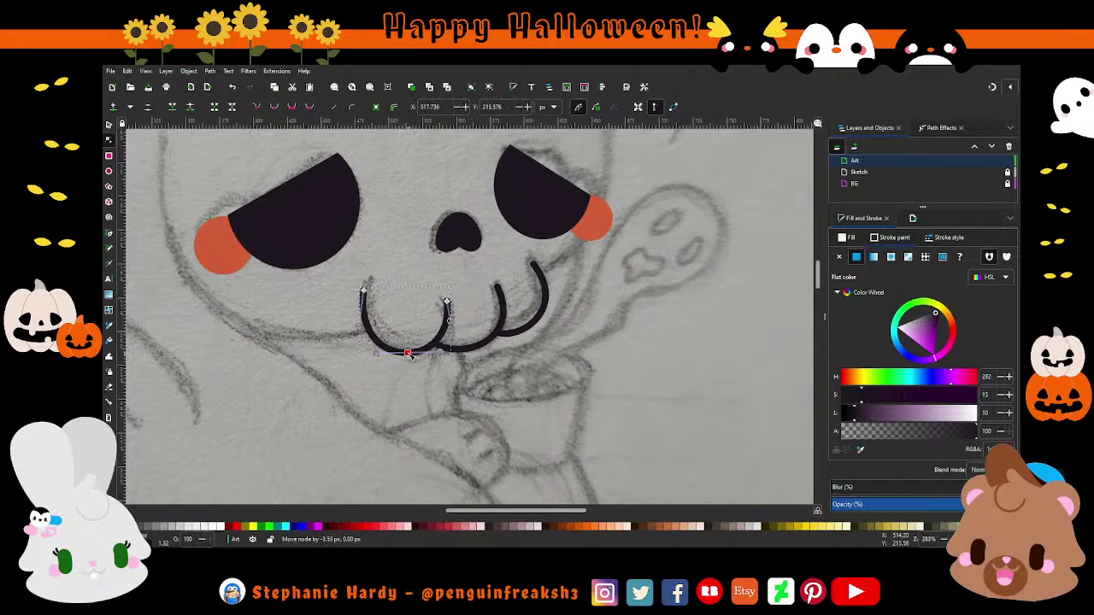
left_click_drag(436, 354, 441, 359)
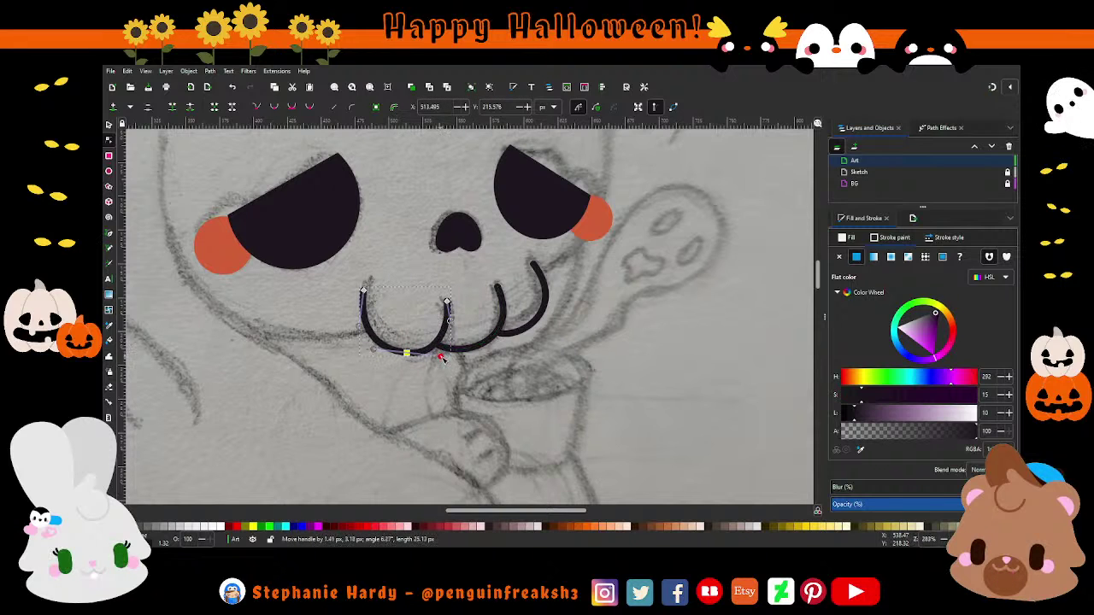
left_click(109, 124)
left_click(376, 370)
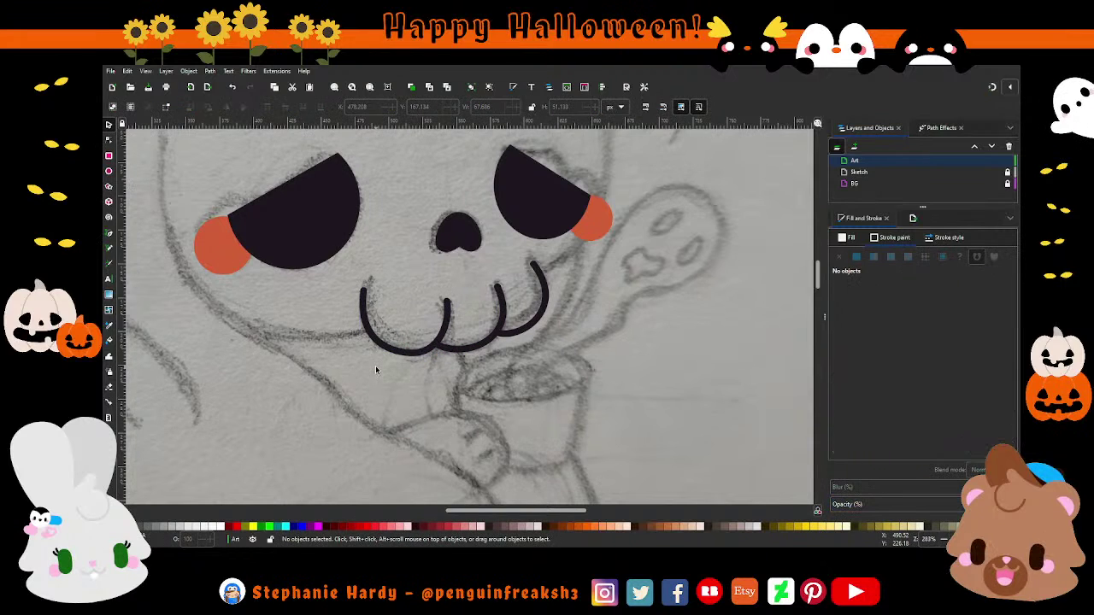
left_click(109, 139)
left_click(407, 353)
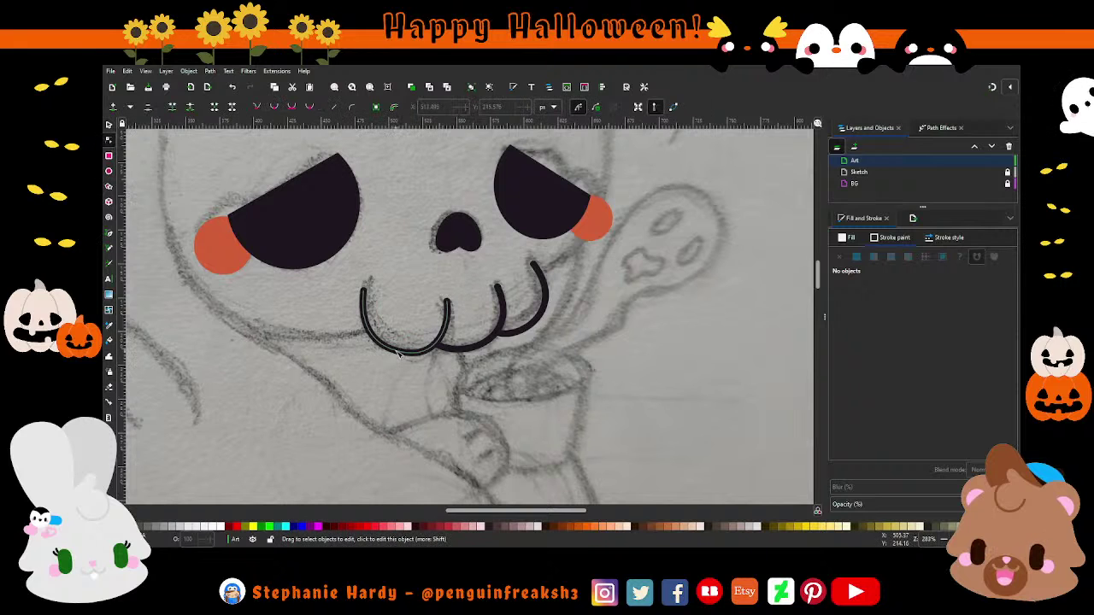
mouse_move(408, 354)
left_mouse_down()
mouse_move(374, 356)
mouse_move(443, 356)
left_mouse_up()
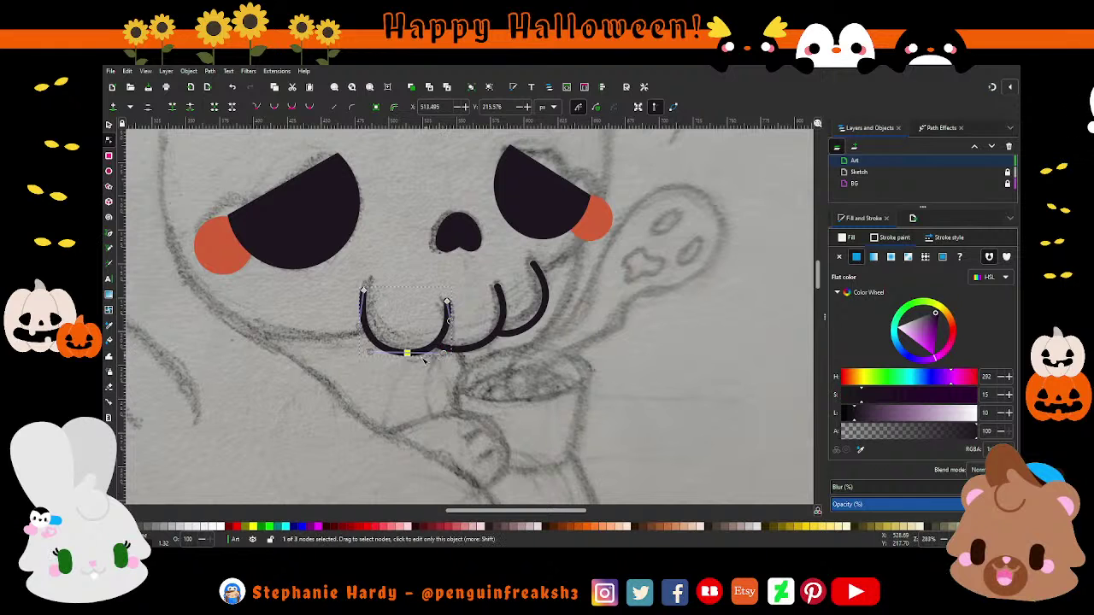
left_click(109, 125)
left_click(354, 362)
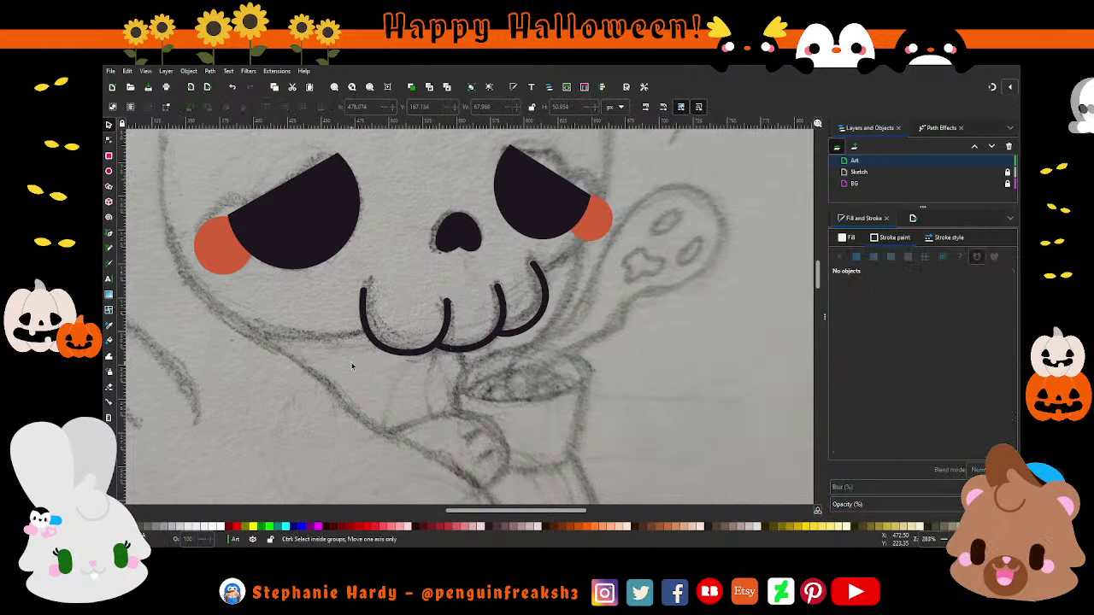
scroll(353, 361, "down", 1)
scroll(376, 371, "down", 1)
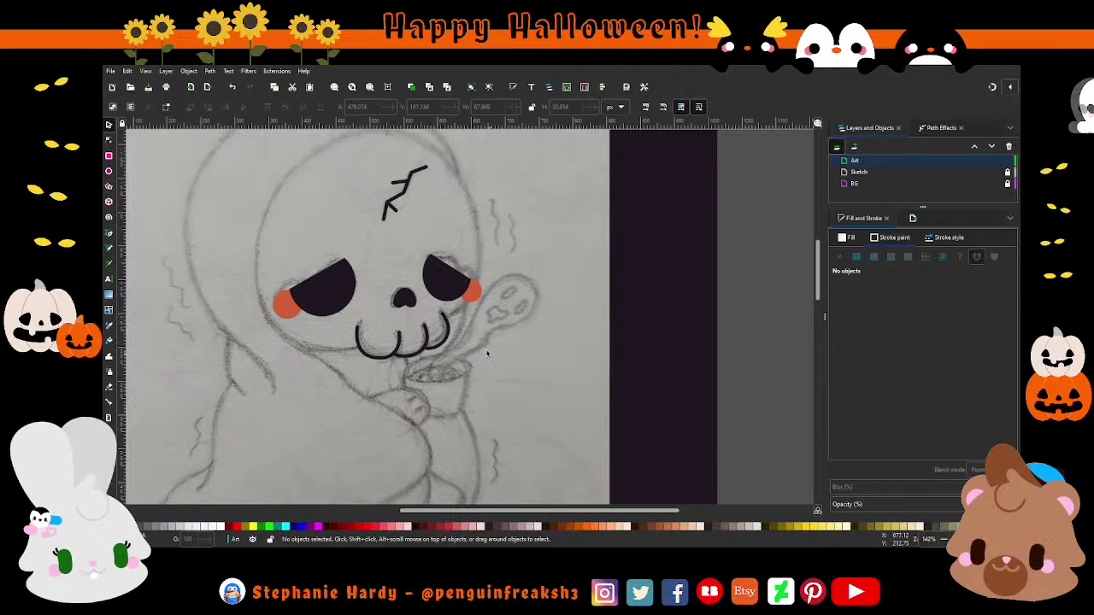
scroll(488, 353, "down", 2, "ctrl")
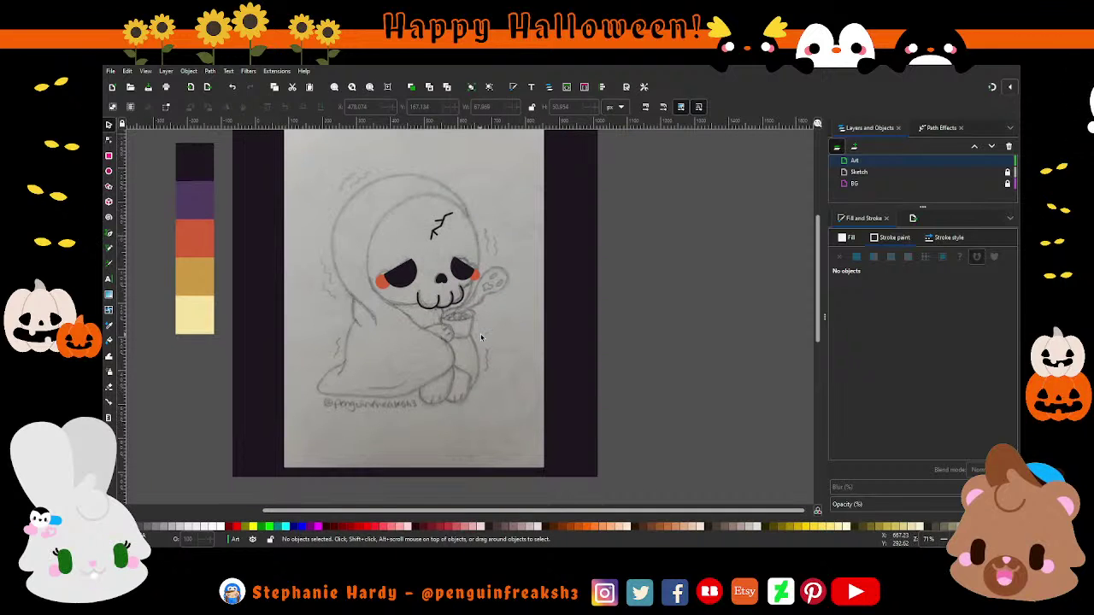
scroll(455, 335, "up", 1, "ctrl")
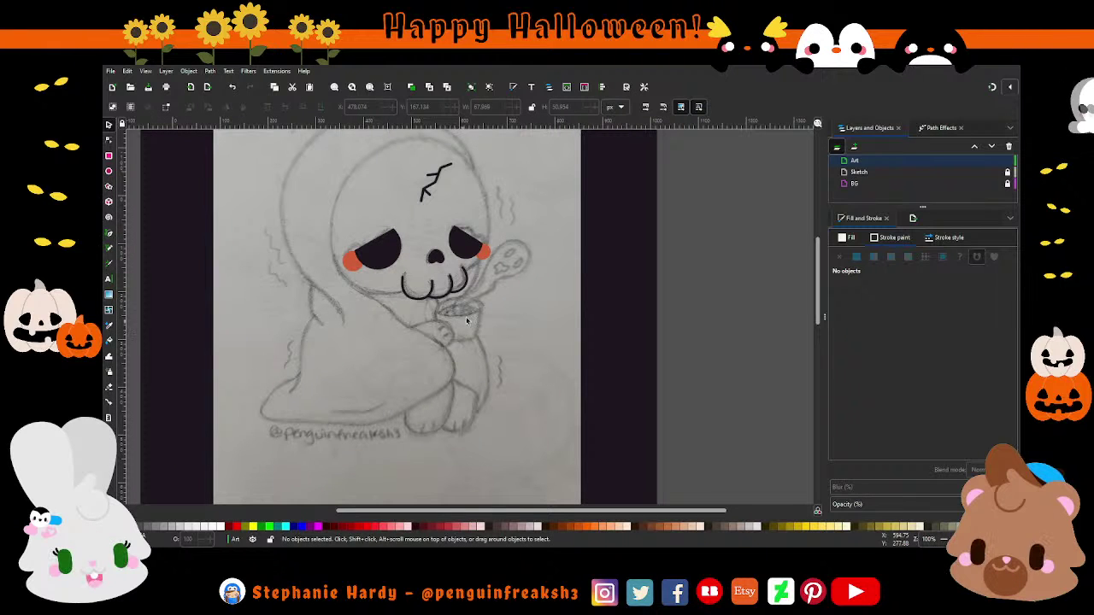
scroll(556, 273, "up", 1, "ctrl")
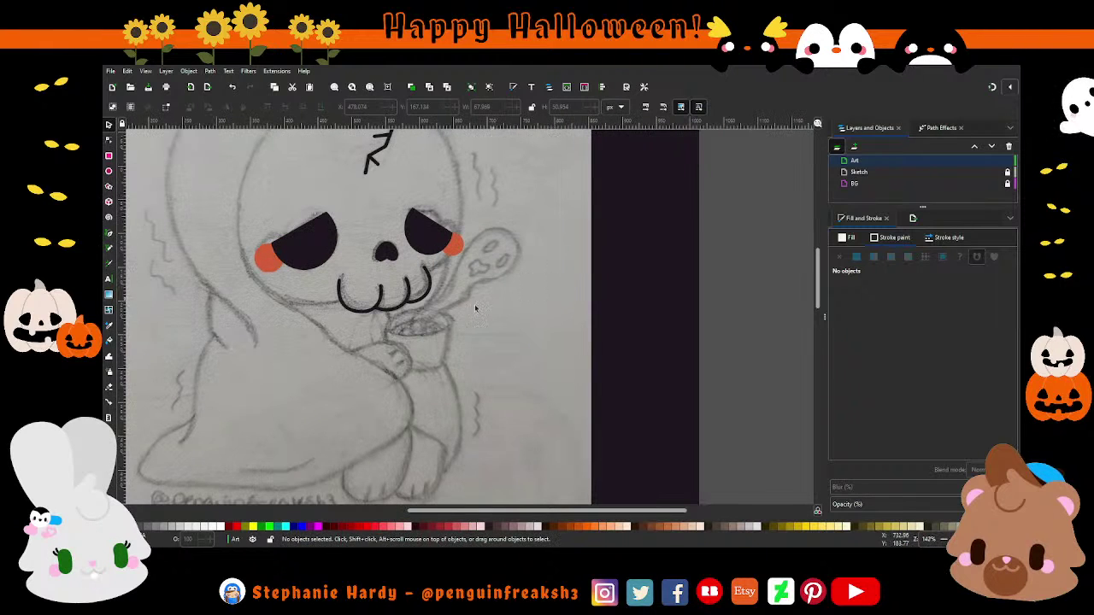
scroll(458, 306, "up", 2)
scroll(530, 289, "down", 1, "ctrl")
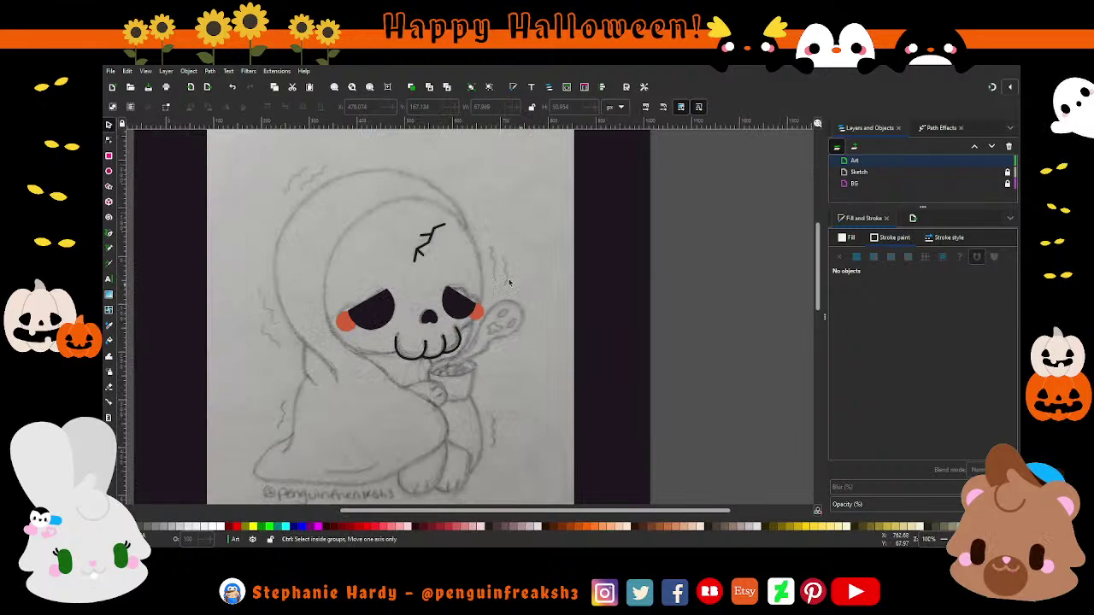
scroll(361, 236, "up", 1, "ctrl")
Step: Draw a large circle over the skull head and send it beneath the face features
left_click(109, 170)
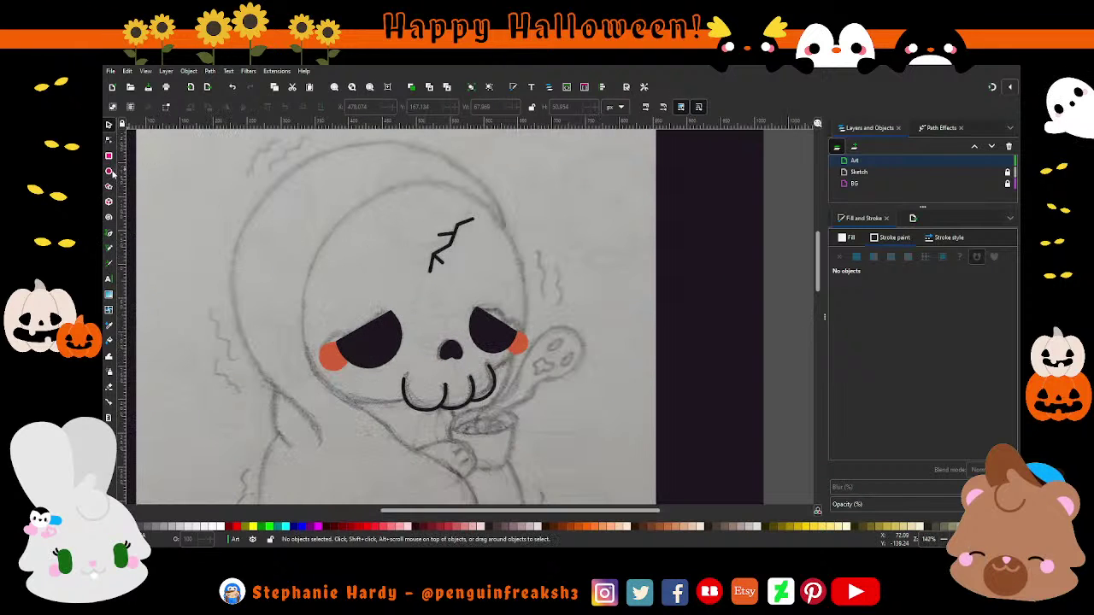
left_click_drag(280, 198, 522, 412)
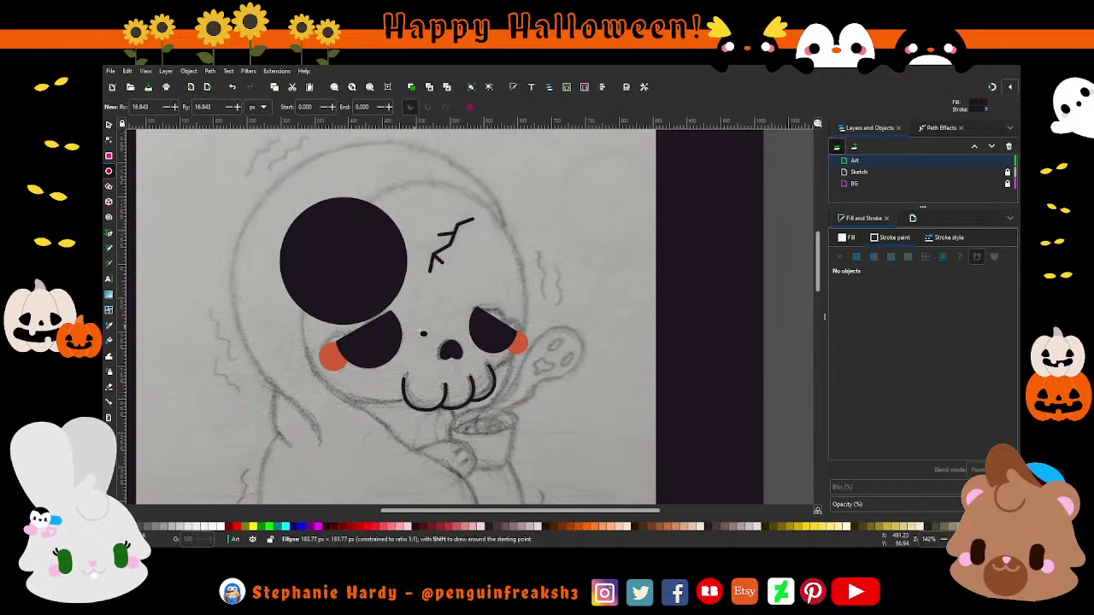
left_click(110, 125)
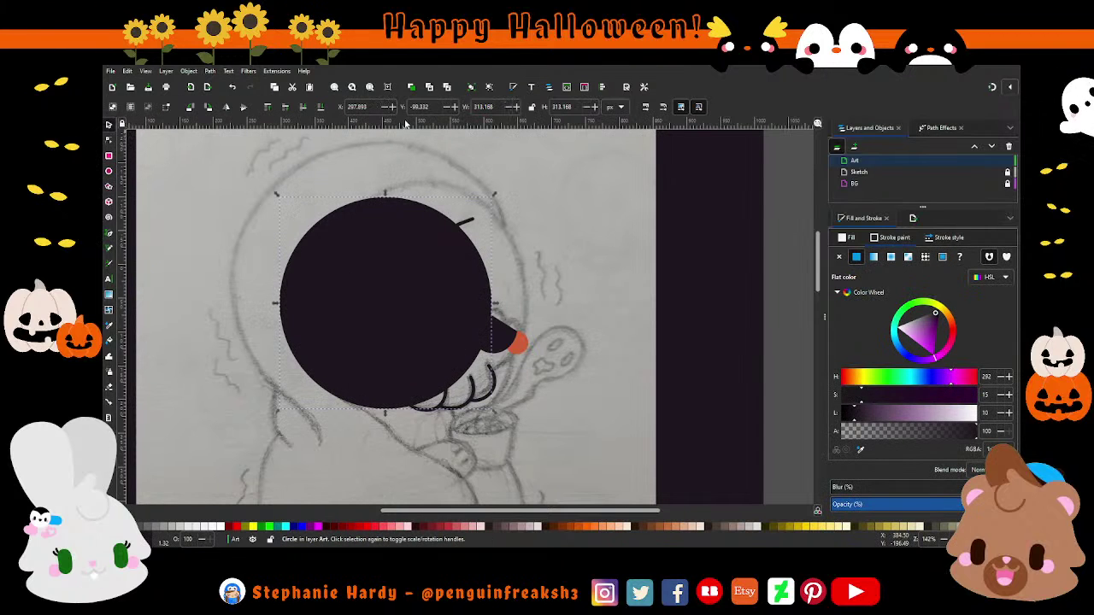
key("Page_Down")
key("1")
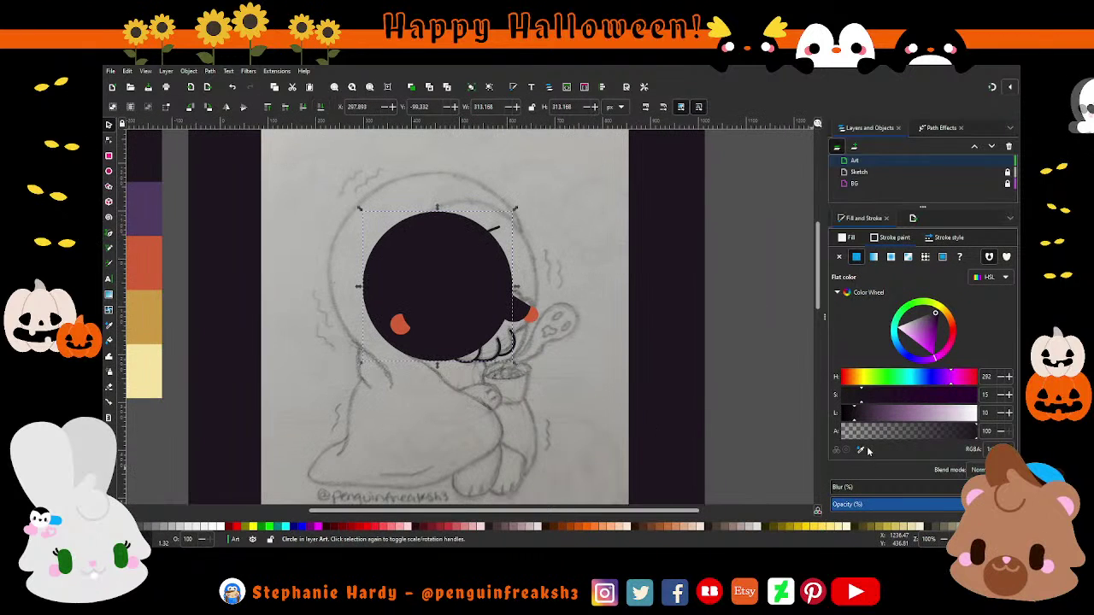
Step: Fill the circle with the pale yellow swatch lightened to cream, with no outline
key("d")
left_click(151, 366, "shift")
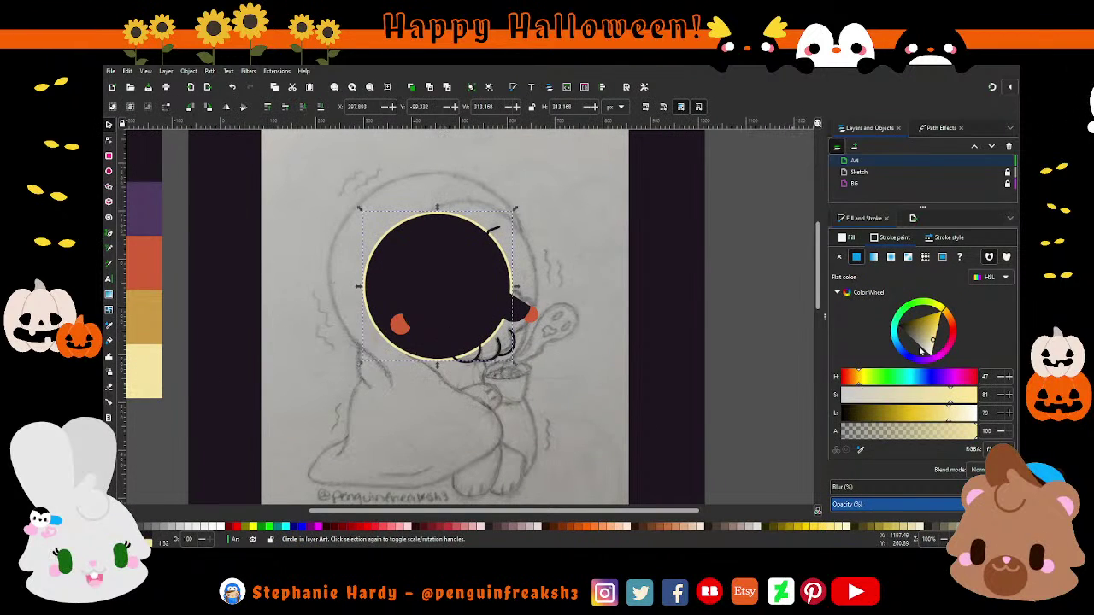
left_click(839, 256)
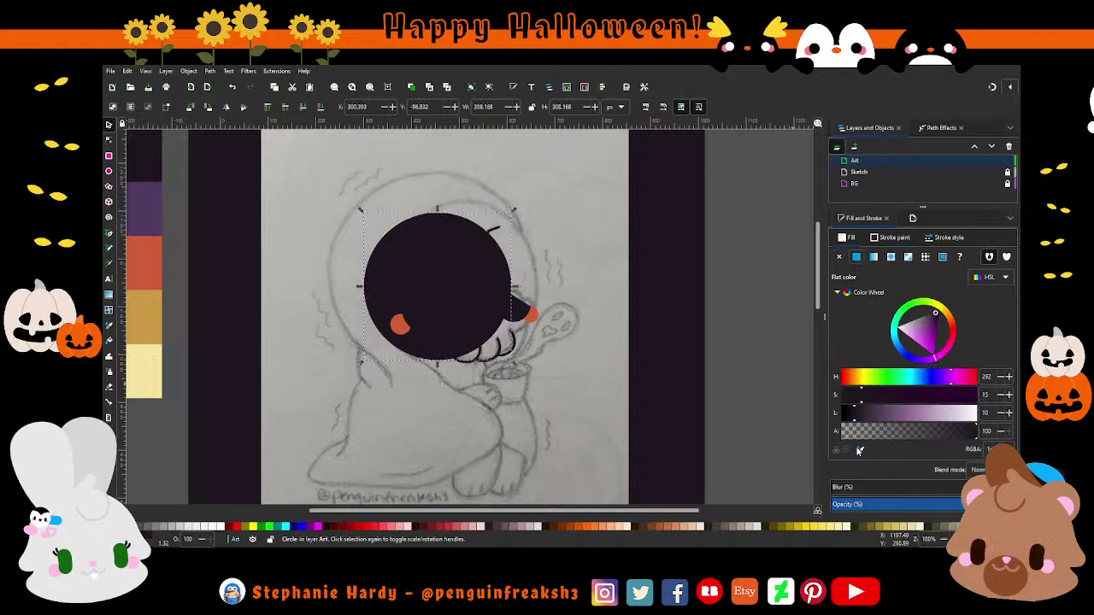
left_click(860, 450)
left_click(158, 357)
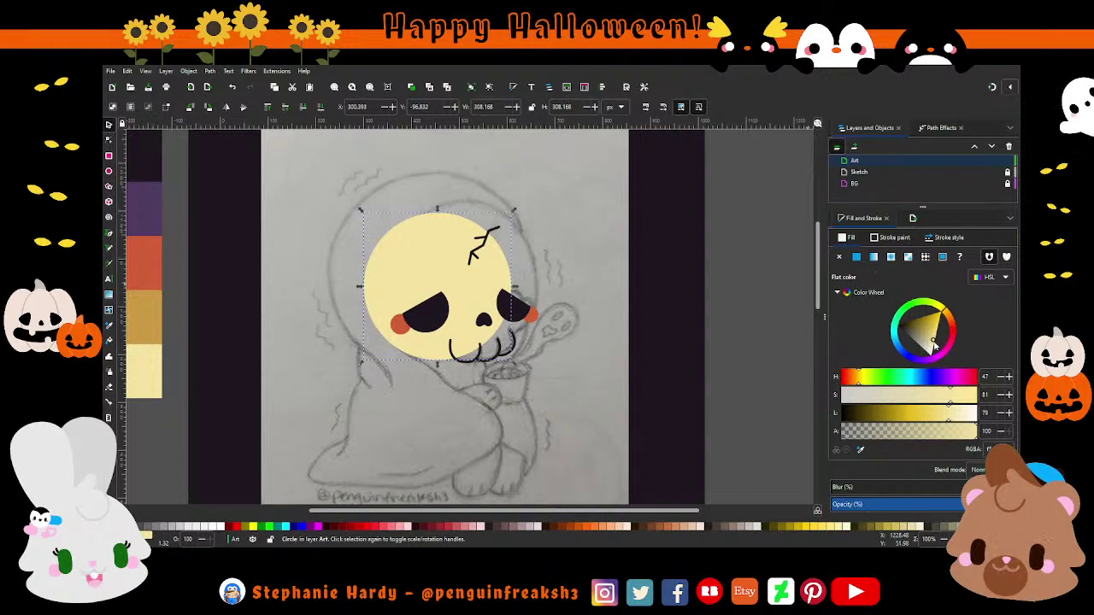
left_click_drag(934, 344, 935, 352)
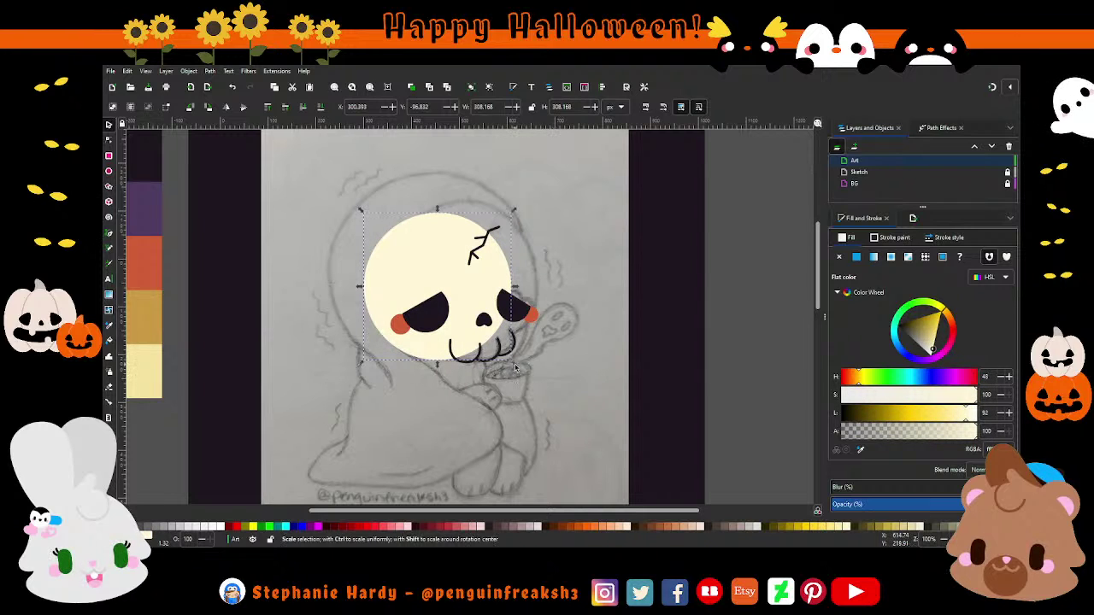
Step: Scale and move the circle into a wider, slightly shorter oval over the sketched head
left_click_drag(514, 361, 518, 387)
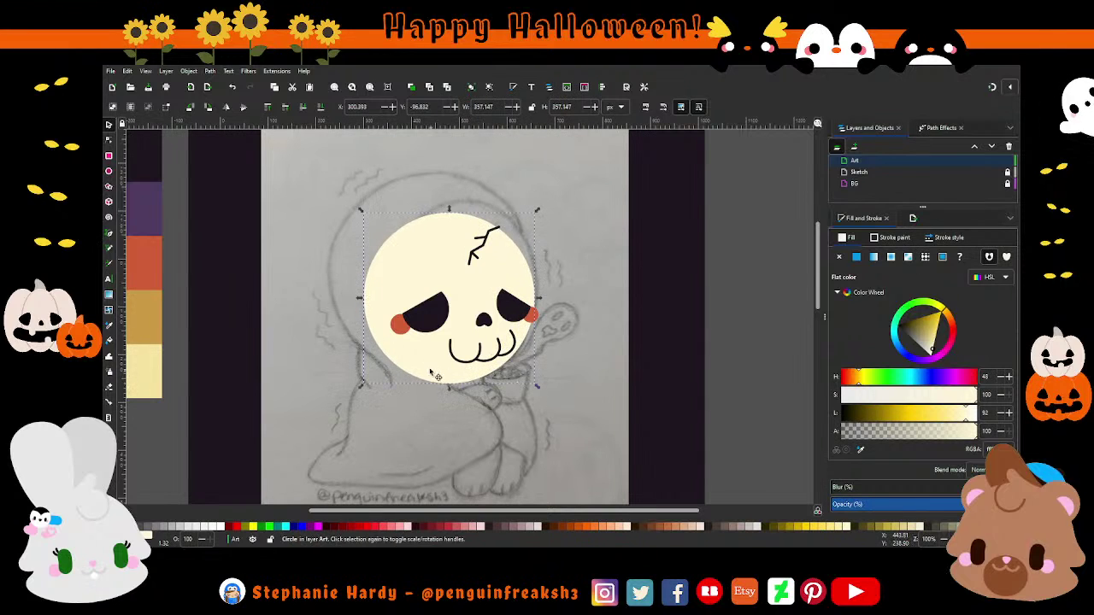
left_click_drag(436, 376, 444, 358)
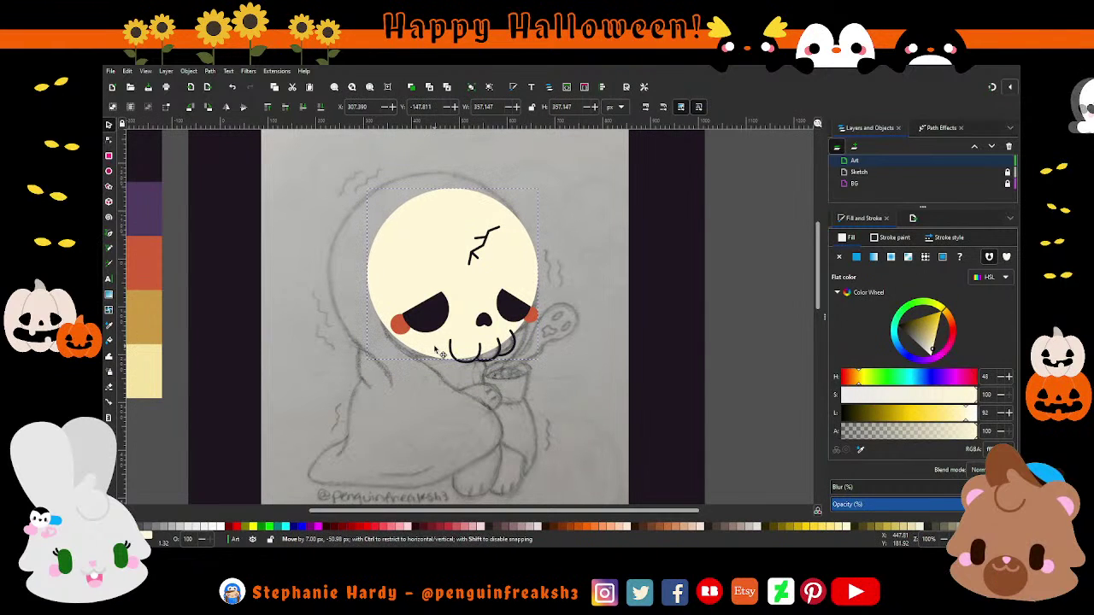
mouse_move(448, 190)
left_mouse_down()
mouse_move(451, 203)
mouse_move(451, 192)
left_mouse_up()
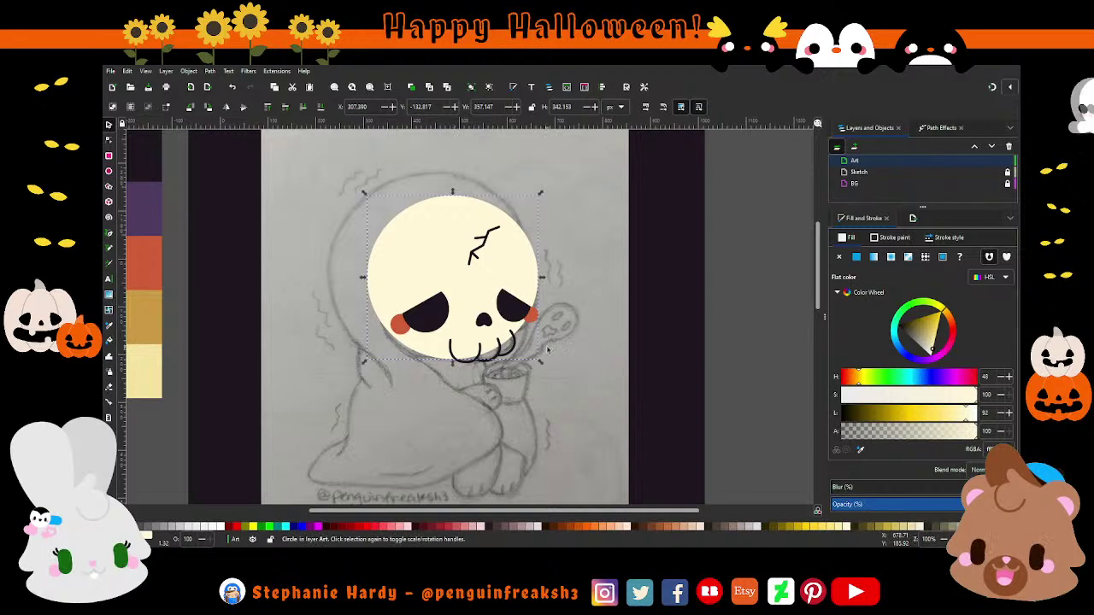
left_click_drag(453, 365, 453, 364)
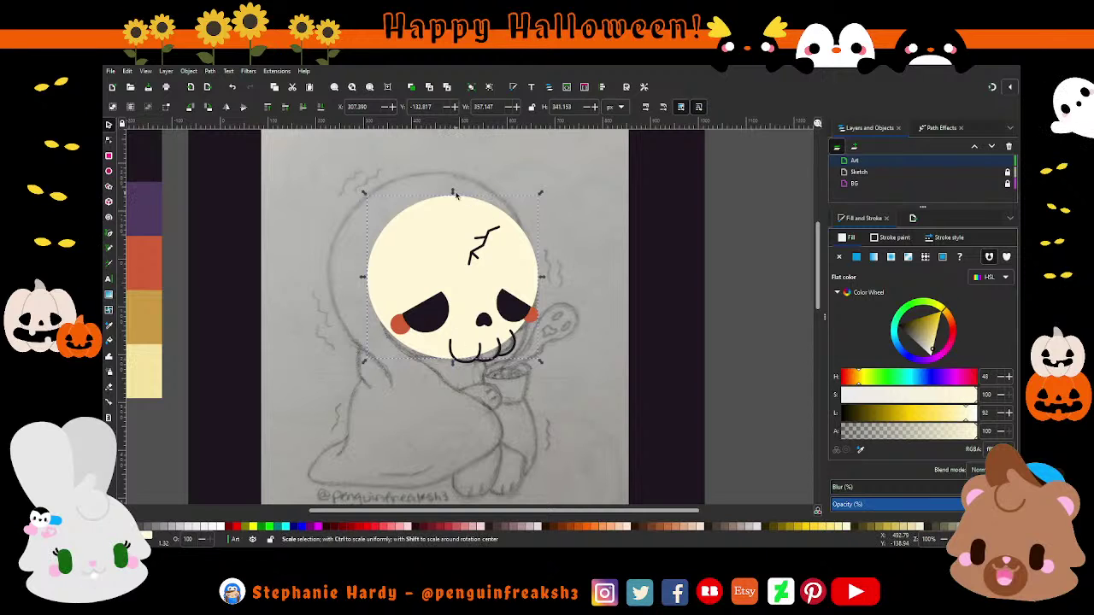
left_click_drag(453, 193, 454, 201)
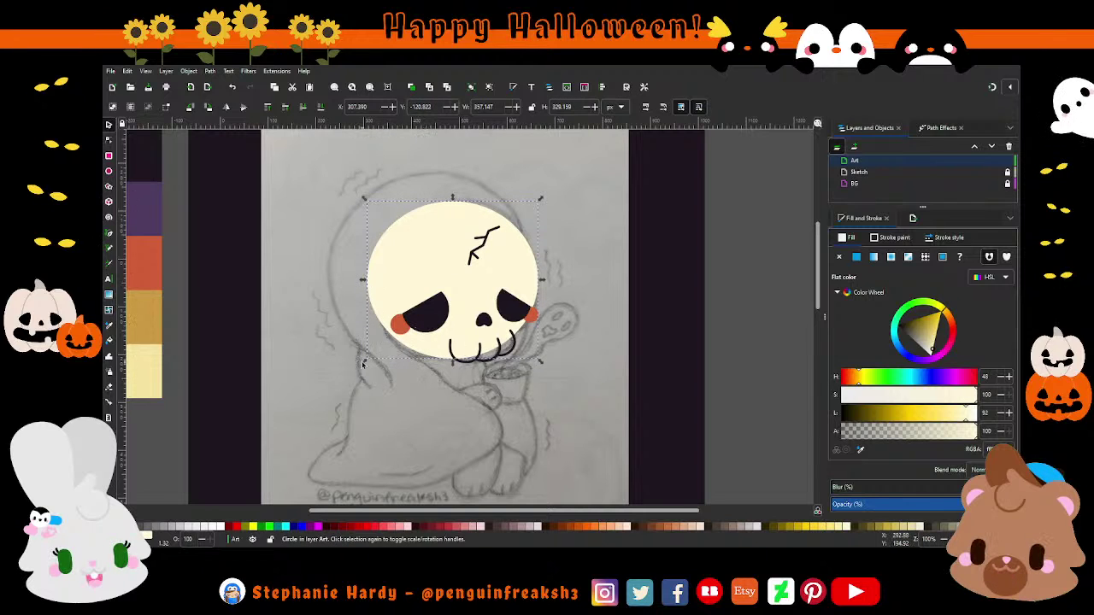
left_click_drag(365, 285, 349, 285)
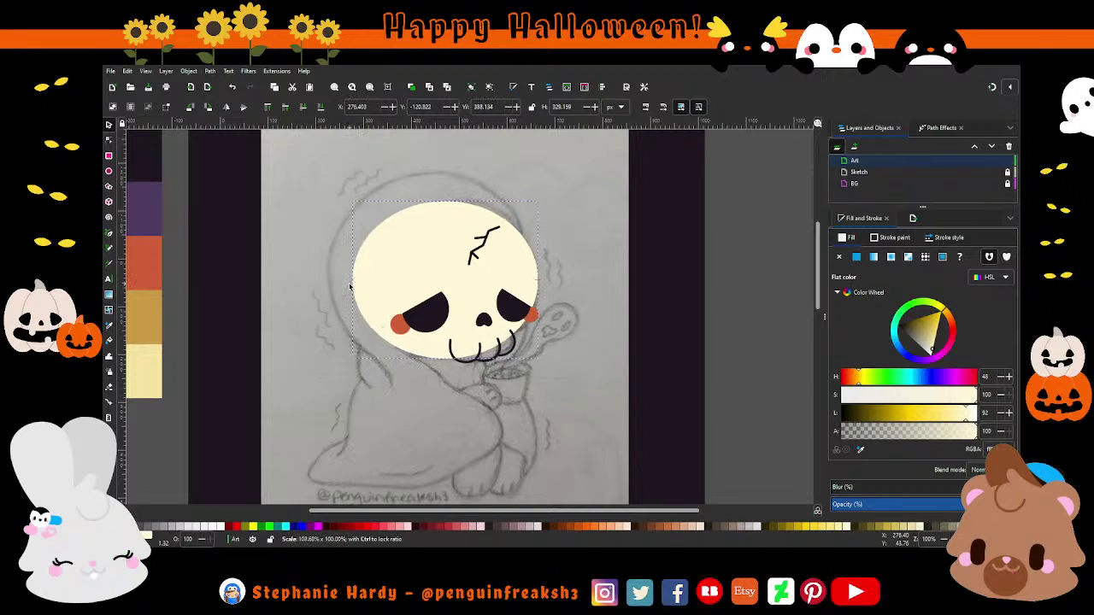
left_click_drag(541, 280, 545, 283)
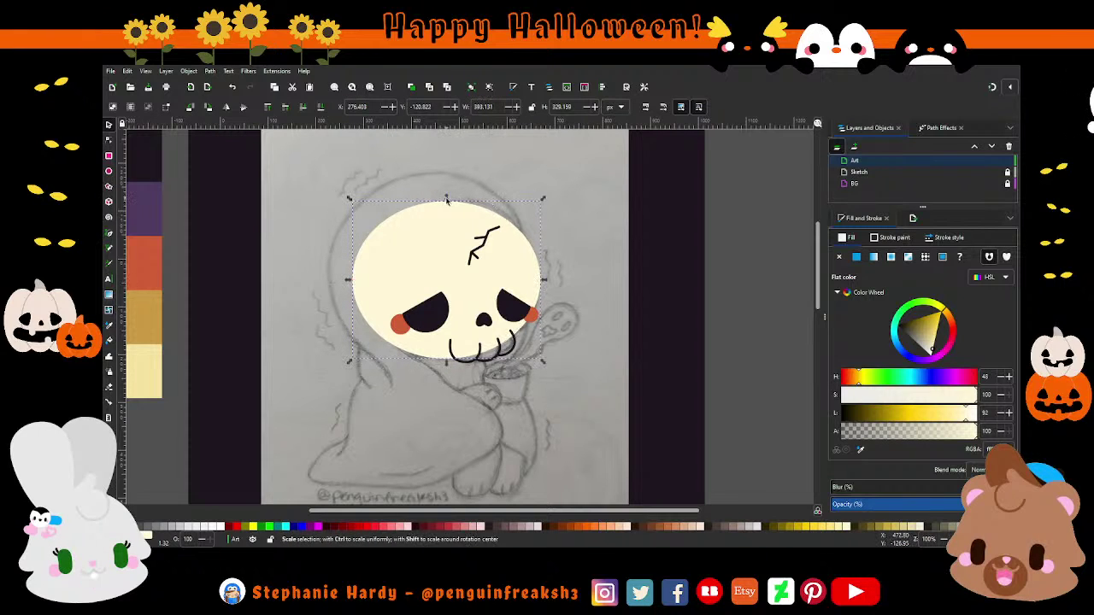
left_click_drag(447, 201, 446, 195)
left_click(564, 346)
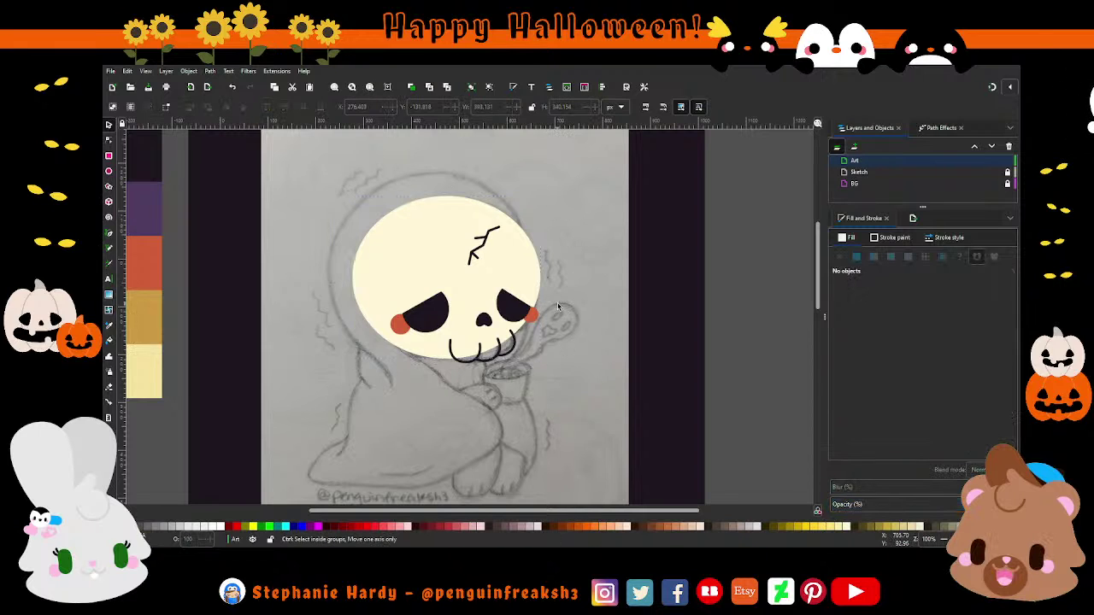
Step: Draw a closed straight-edged shape beneath the teeth
scroll(560, 310, "down", 1)
scroll(560, 310, "up", 2)
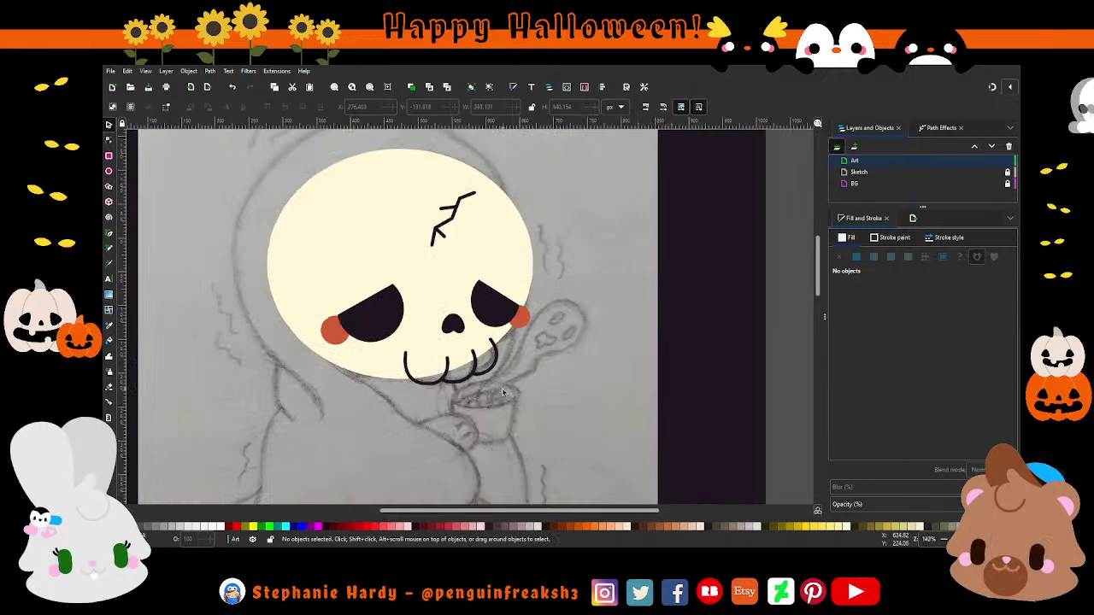
left_click(454, 389)
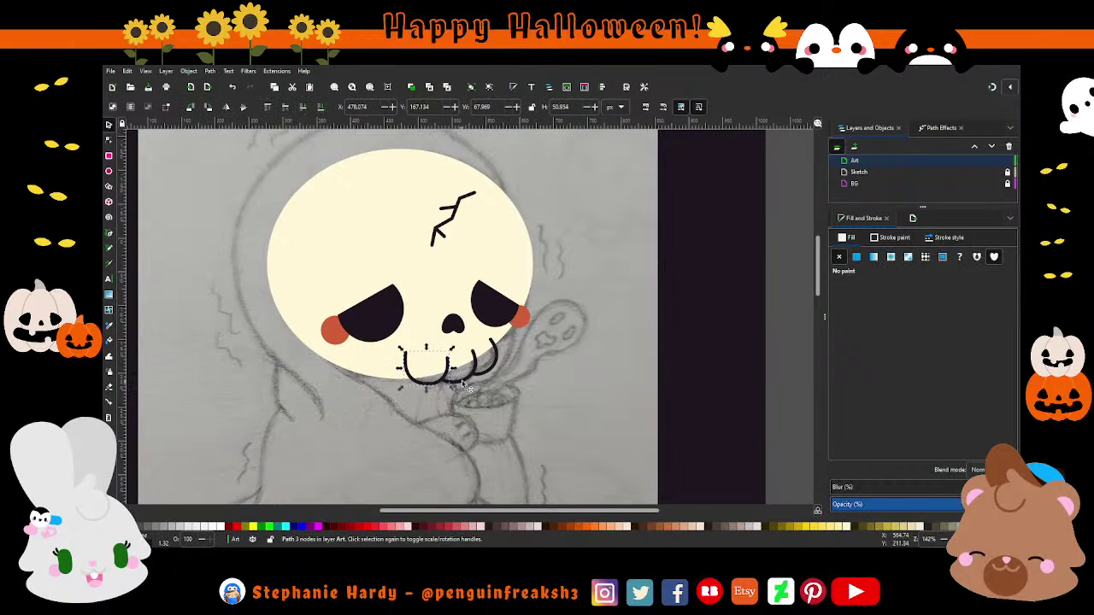
left_click(494, 391)
scroll(493, 391, "up", 1)
scroll(483, 388, "up", 1)
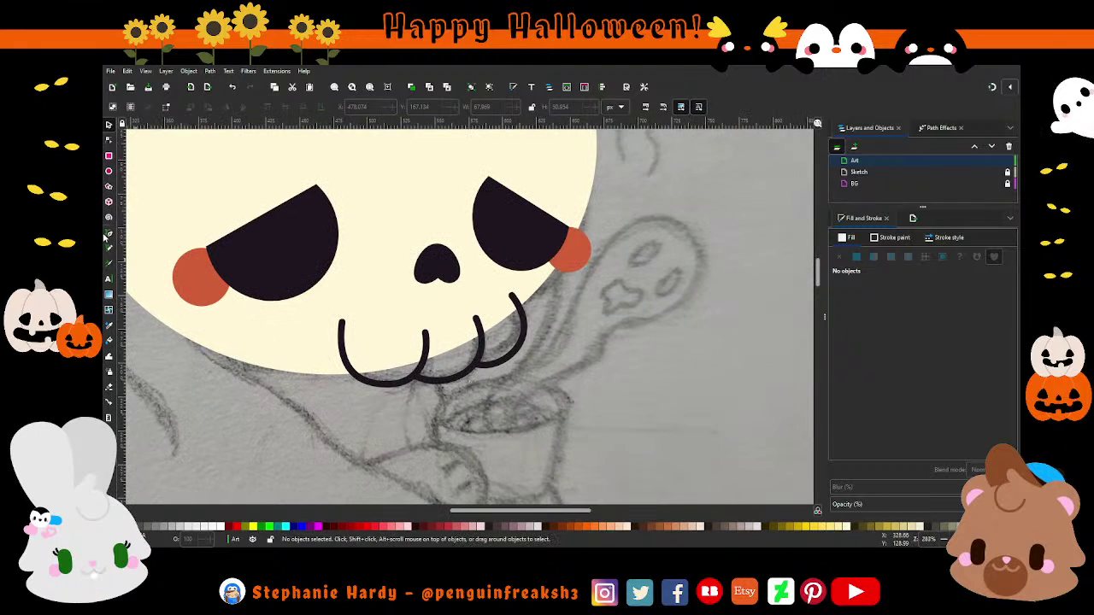
left_click(108, 234)
left_click(349, 366)
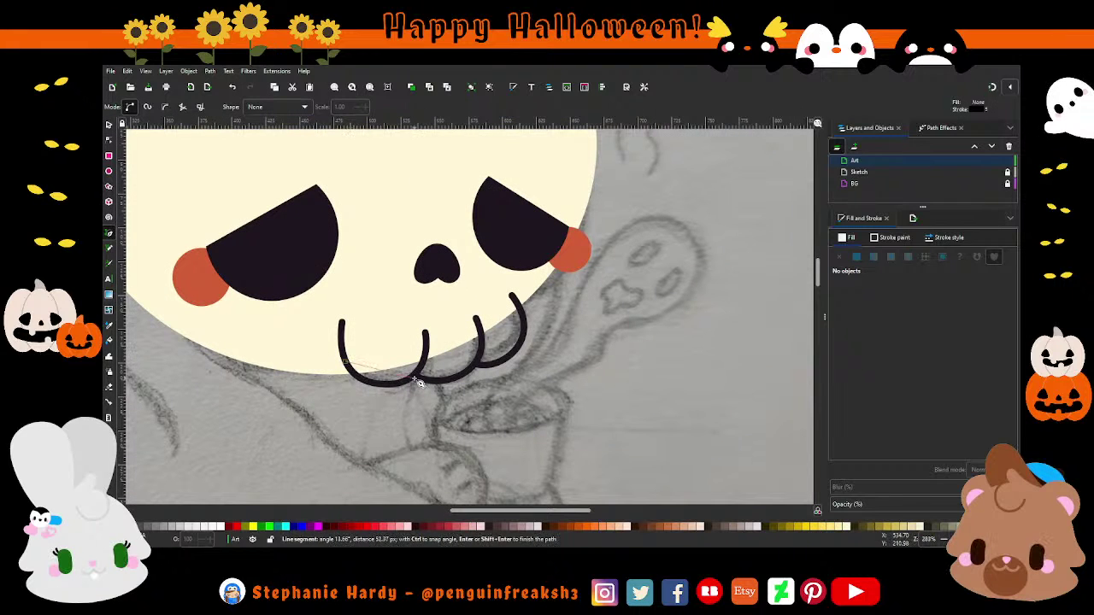
left_click(521, 307)
left_click(349, 365)
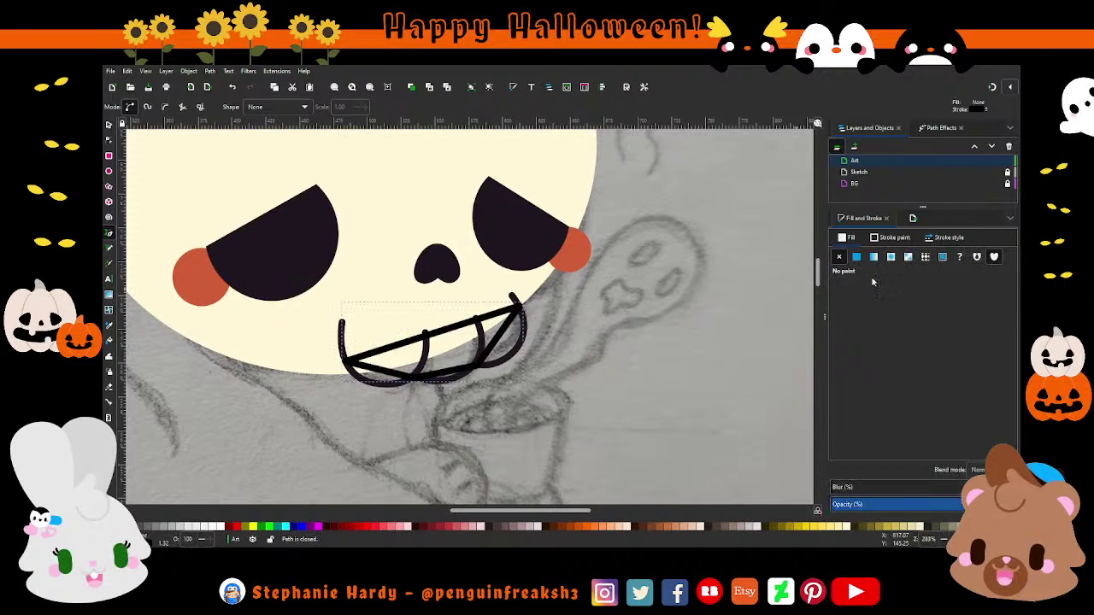
Step: Give the shape a flat fill of the skull's cream colour and send it behind the teeth
left_click(858, 258)
key("d")
left_click(140, 146)
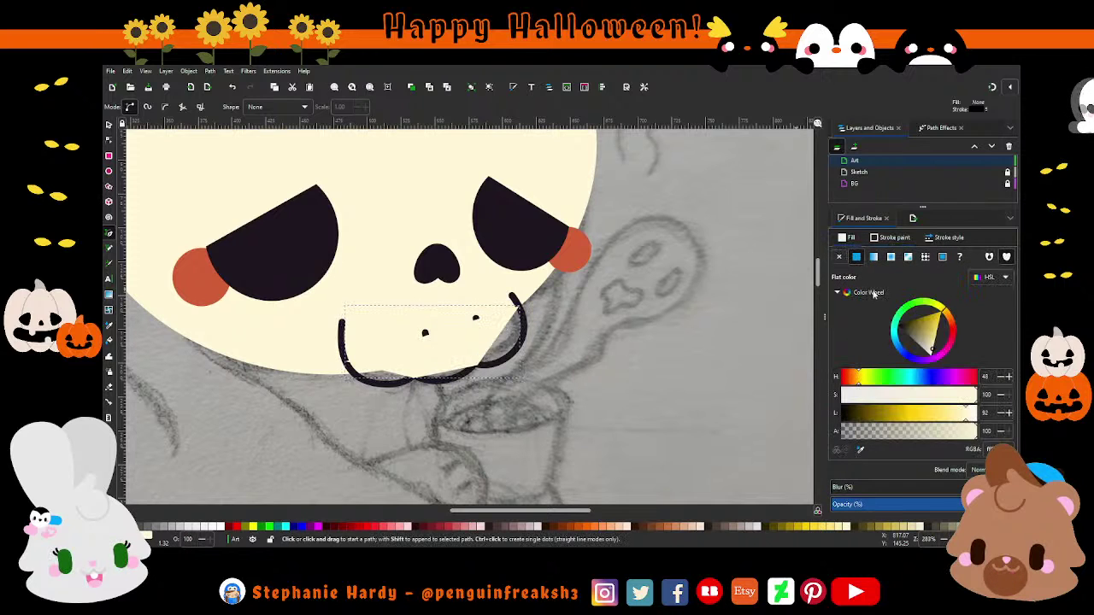
key("s")
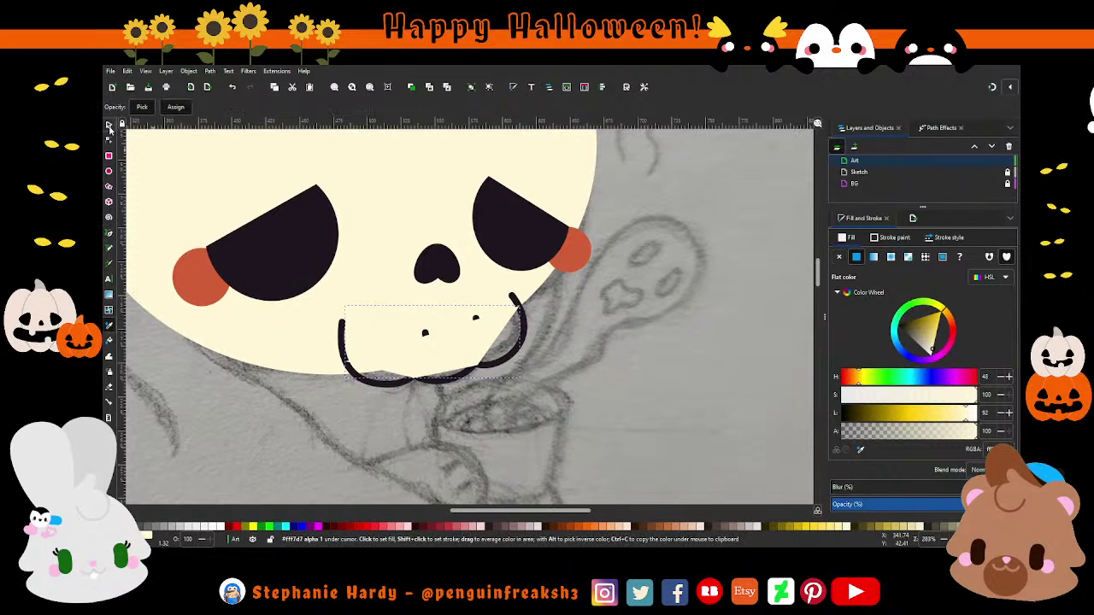
key("Page_Down")
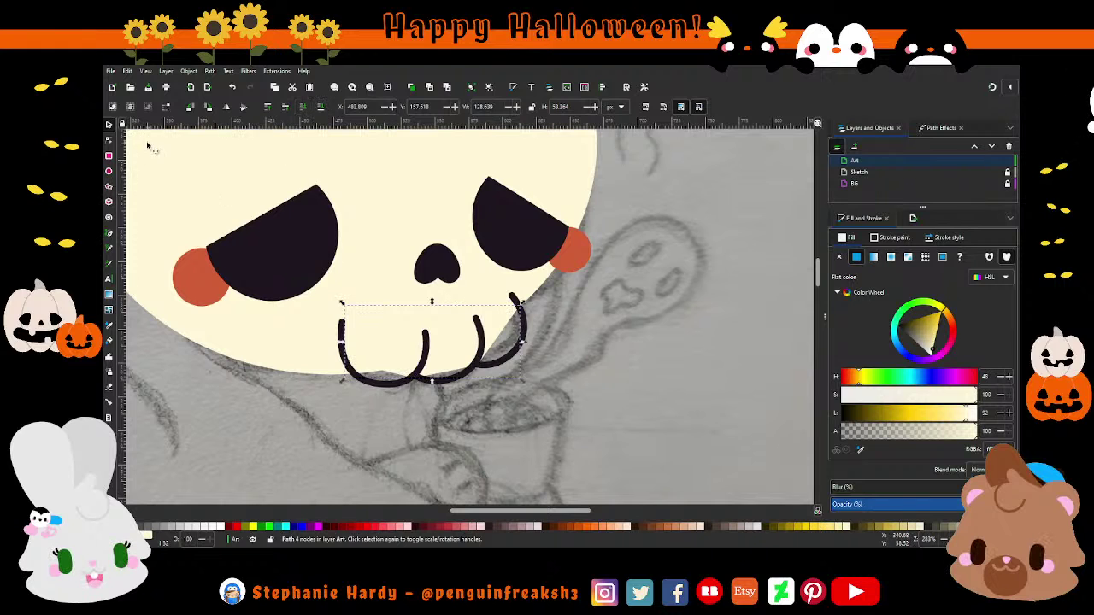
Step: Curve the fill's bottom-left and lower-right edges to follow the teeth
left_click(109, 140)
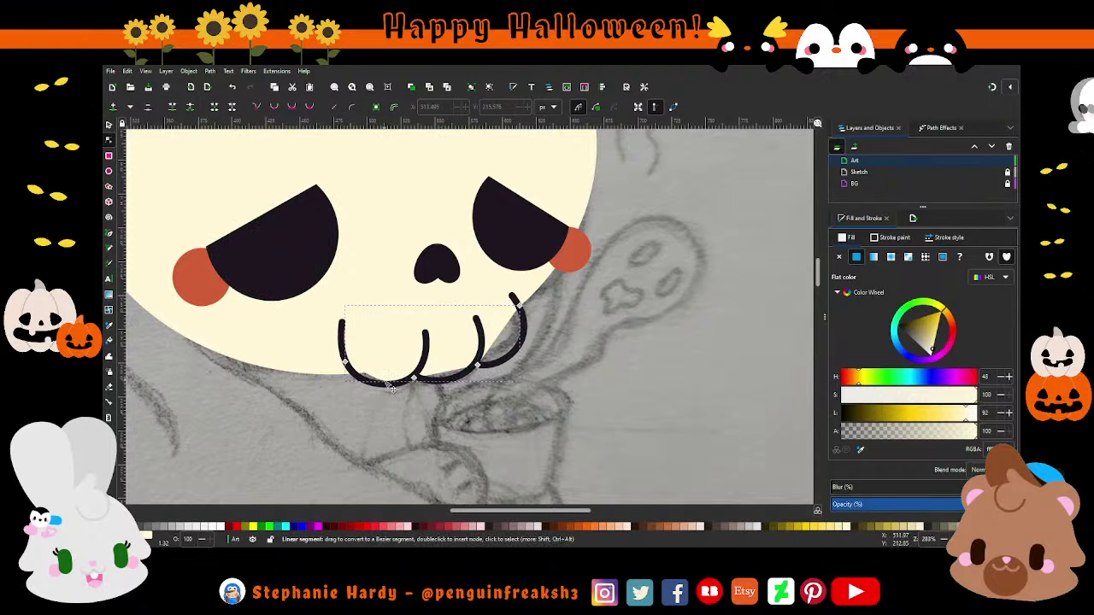
left_click_drag(359, 368, 357, 378)
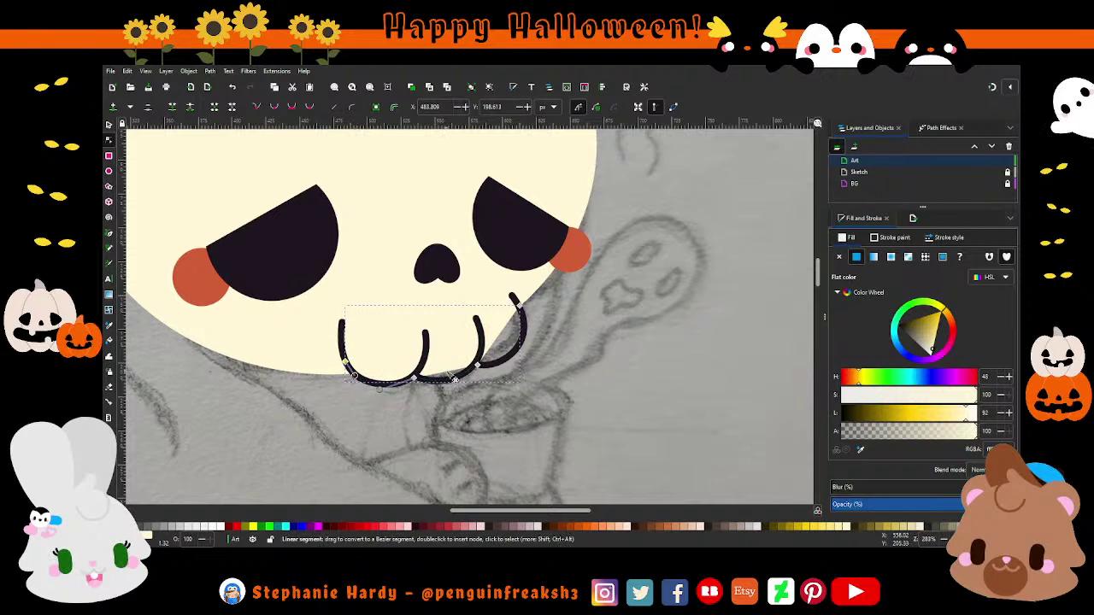
mouse_move(458, 387)
left_mouse_down()
mouse_move(516, 354)
mouse_move(475, 365)
mouse_move(536, 347)
left_mouse_up()
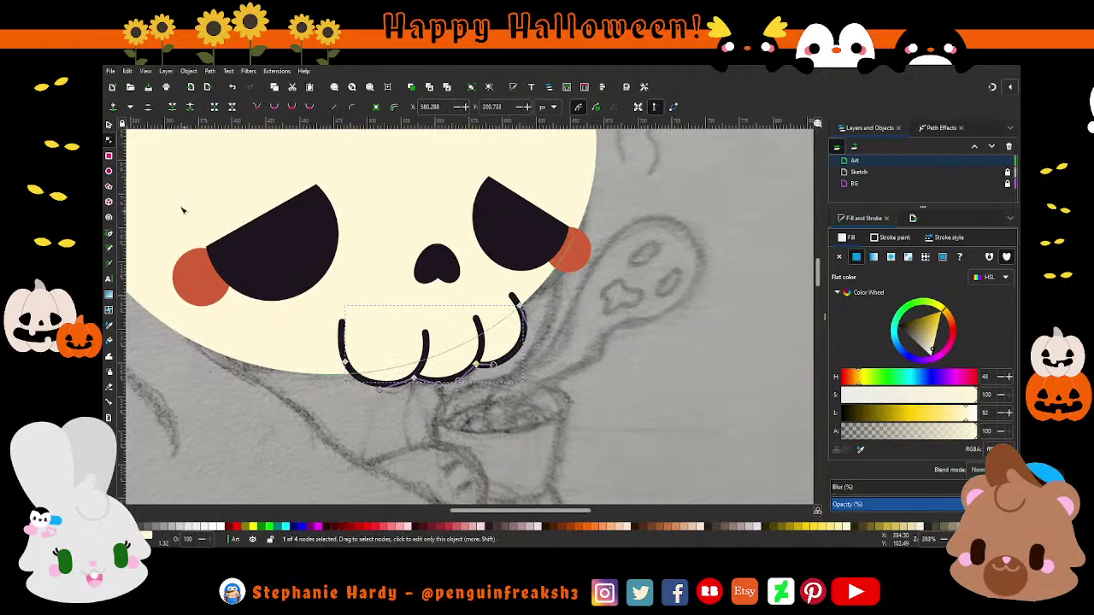
left_click(109, 125)
key("Escape")
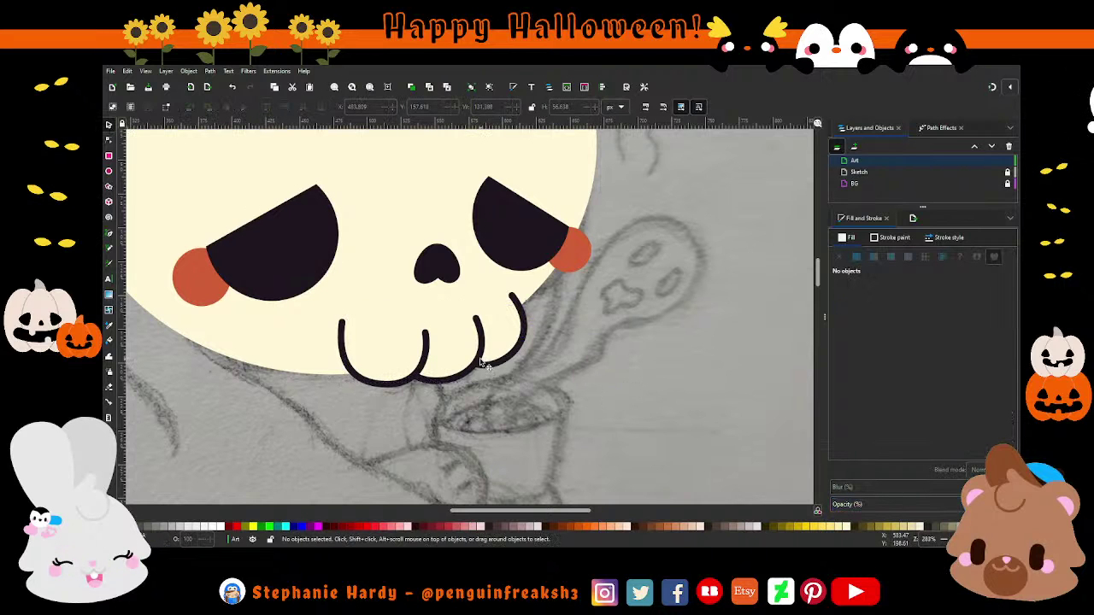
scroll(476, 382, "down", 1)
scroll(477, 382, "down", 1)
scroll(476, 382, "down", 1)
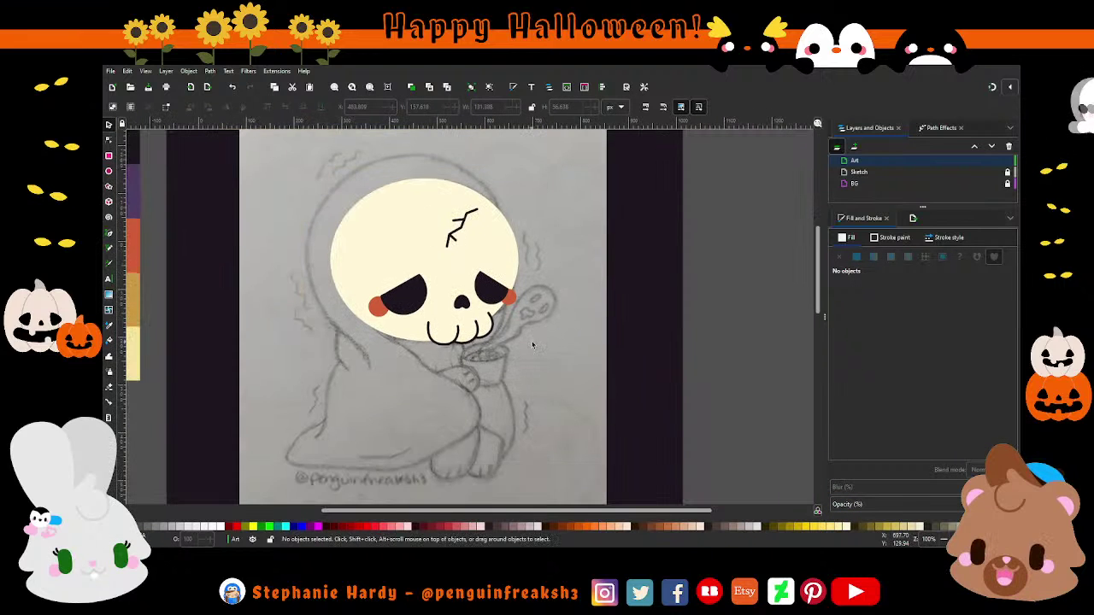
scroll(532, 344, "up", 1)
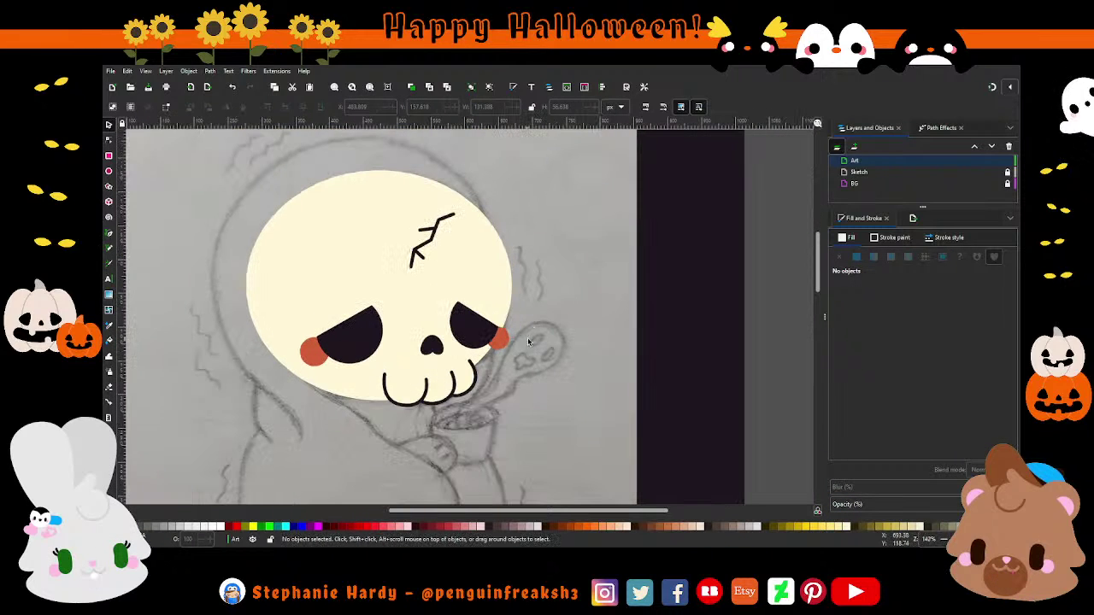
scroll(527, 338, "up", 1)
left_click(501, 267)
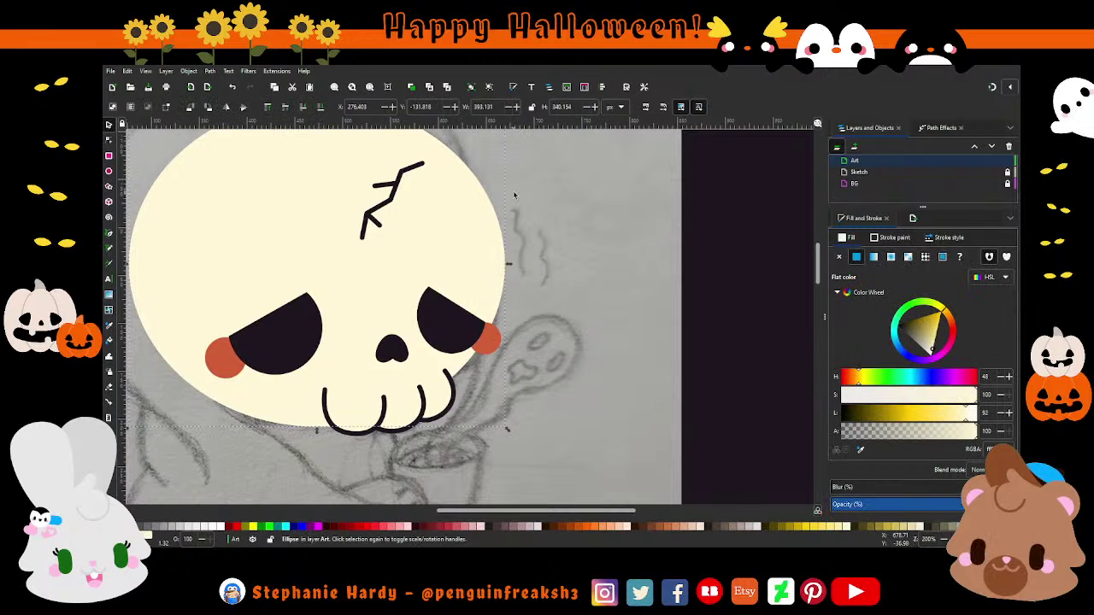
left_click(409, 87)
left_click(489, 342, "shift")
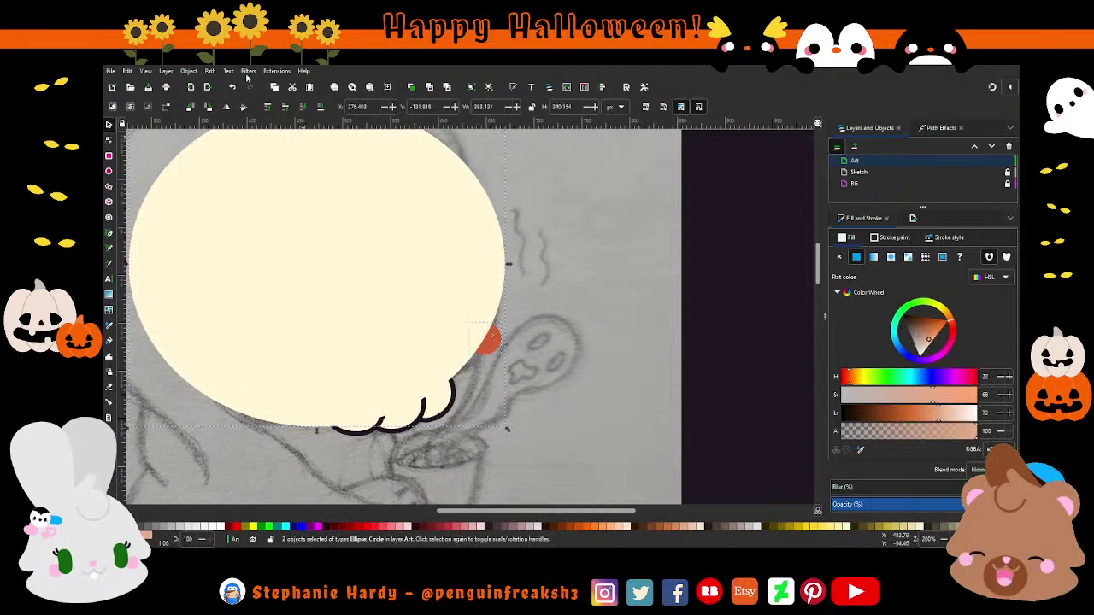
key("ctrl+z")
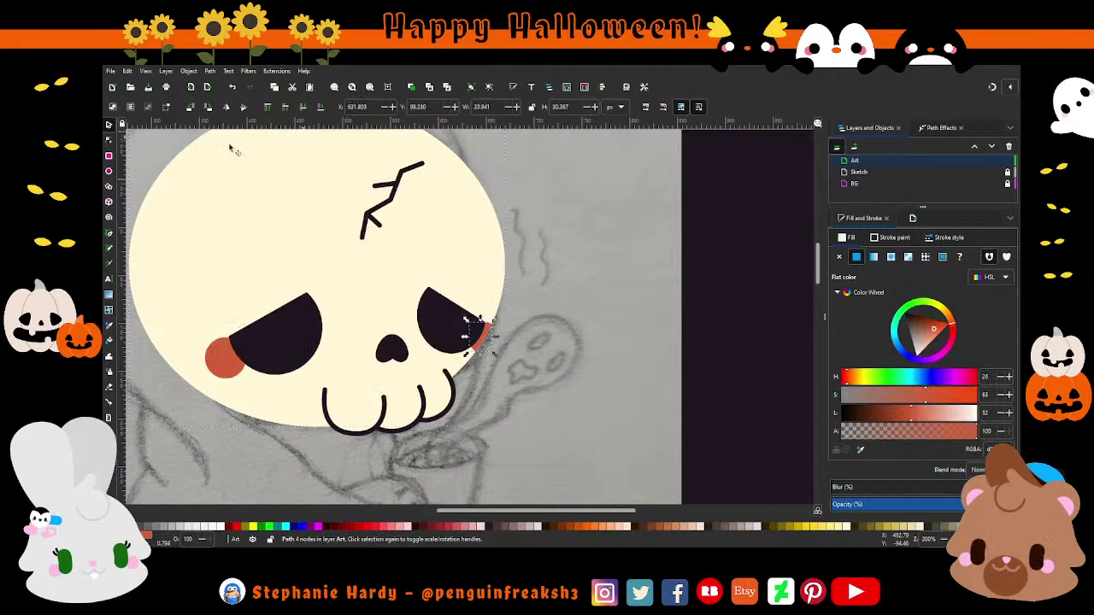
left_click(550, 300)
scroll(550, 300, "down", 2)
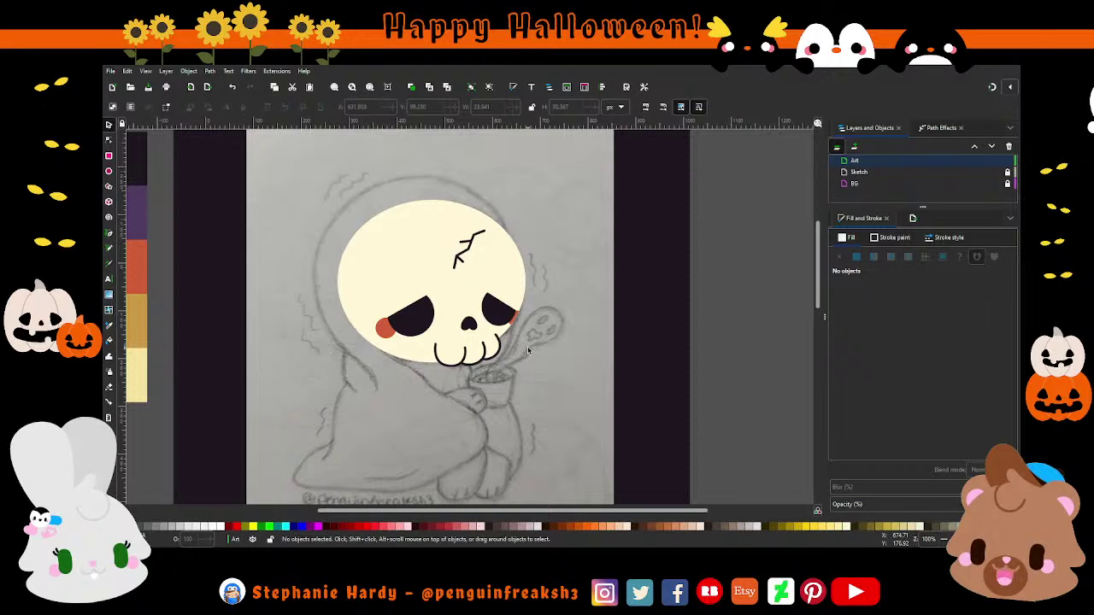
Step: Trace the hood and cloak with a closed path of straight segments, from the hood top down around the cloak
left_click(109, 245)
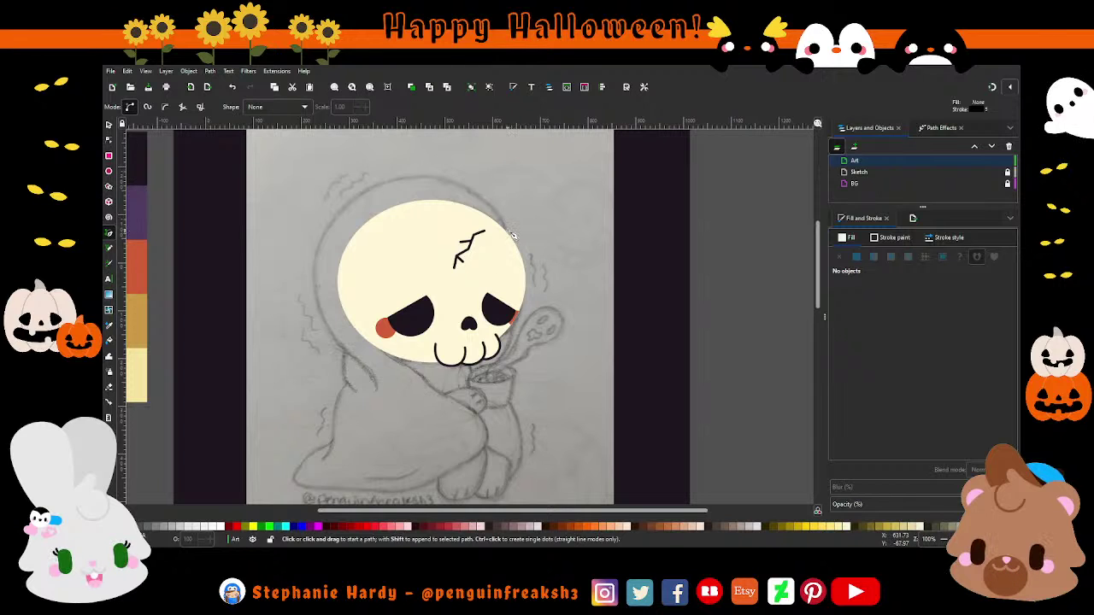
left_click(511, 233)
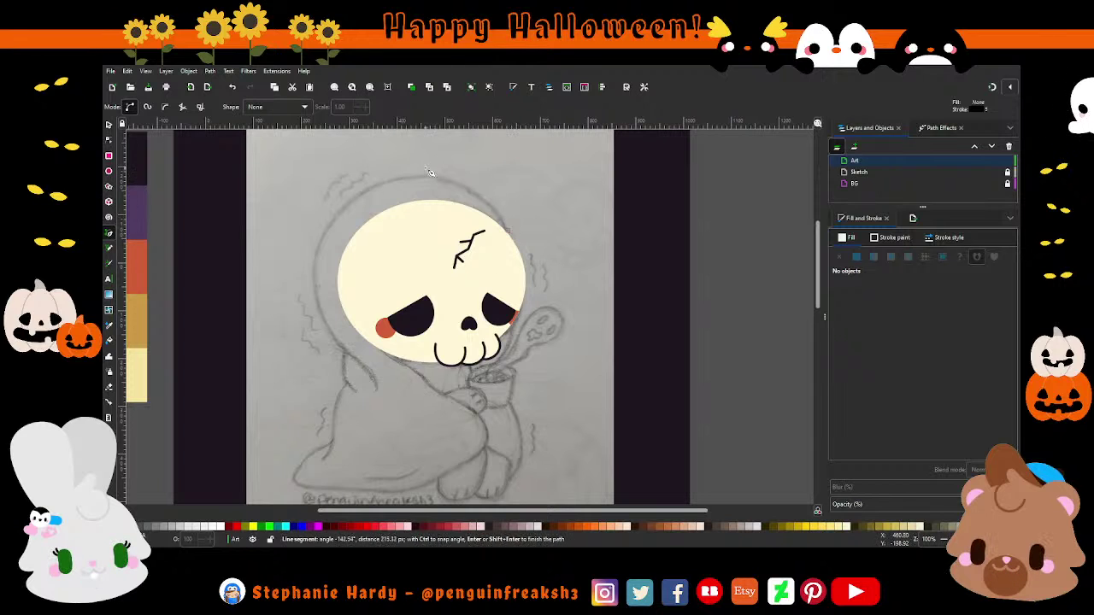
left_click(381, 184)
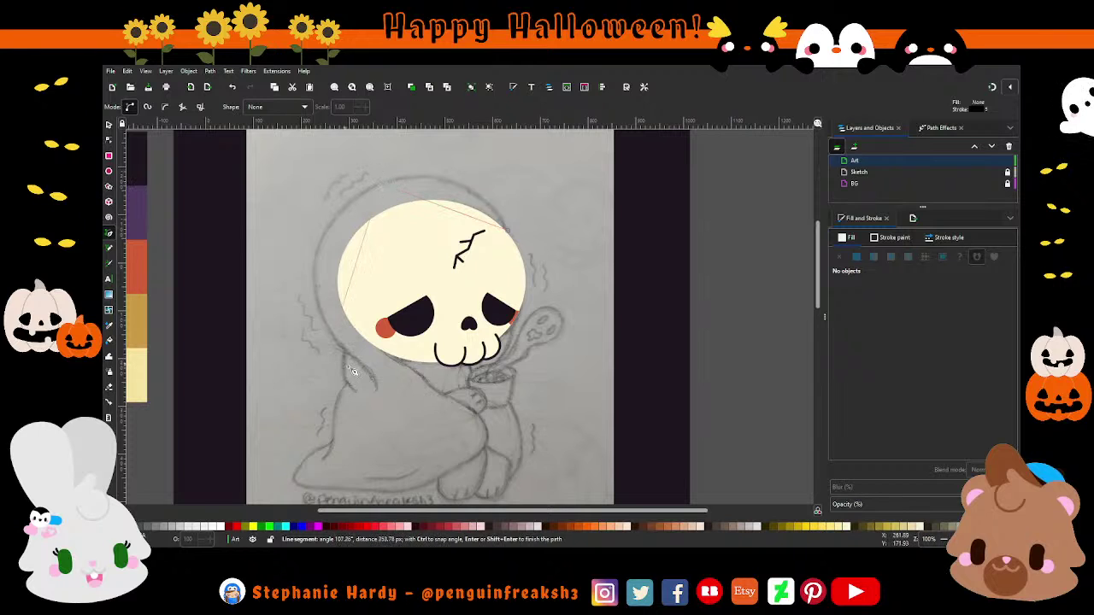
left_click(348, 357)
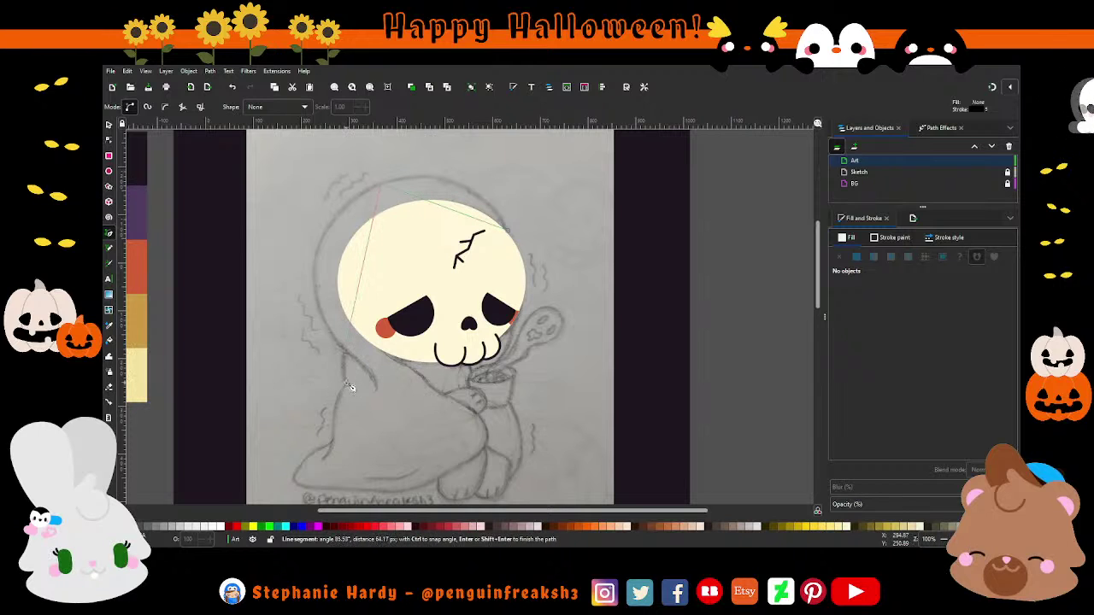
left_click(334, 446)
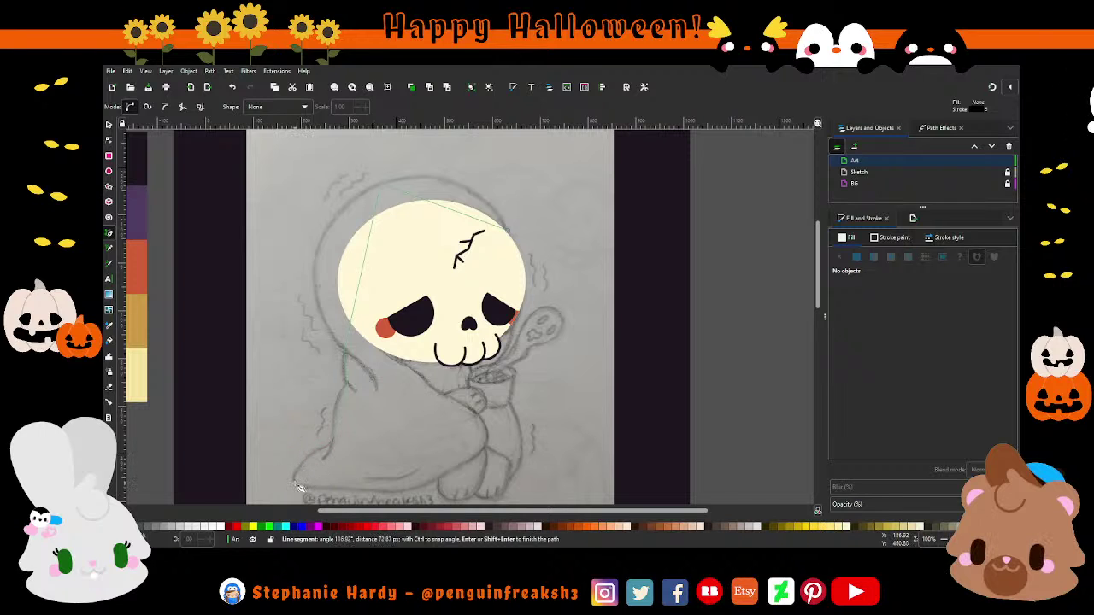
left_click(298, 485)
left_click(415, 494)
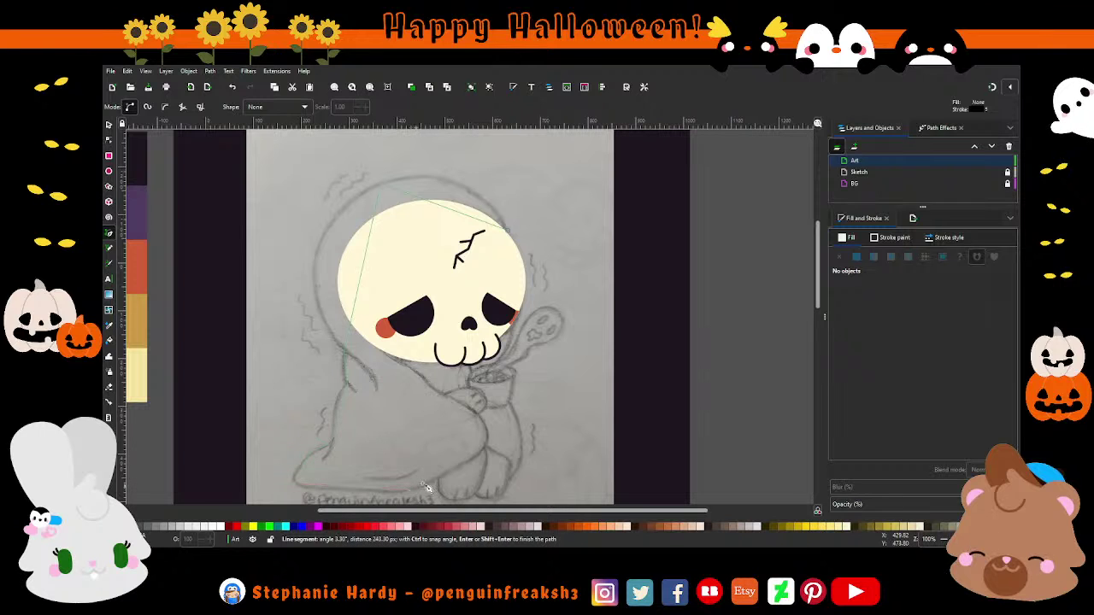
left_click(489, 452)
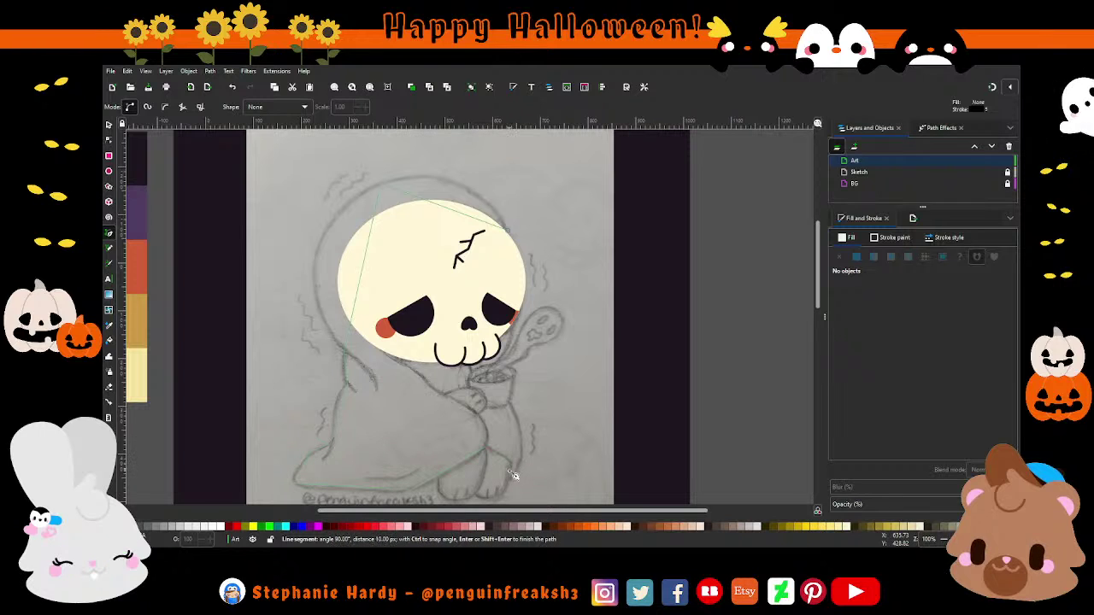
left_click(513, 487)
left_click(529, 441)
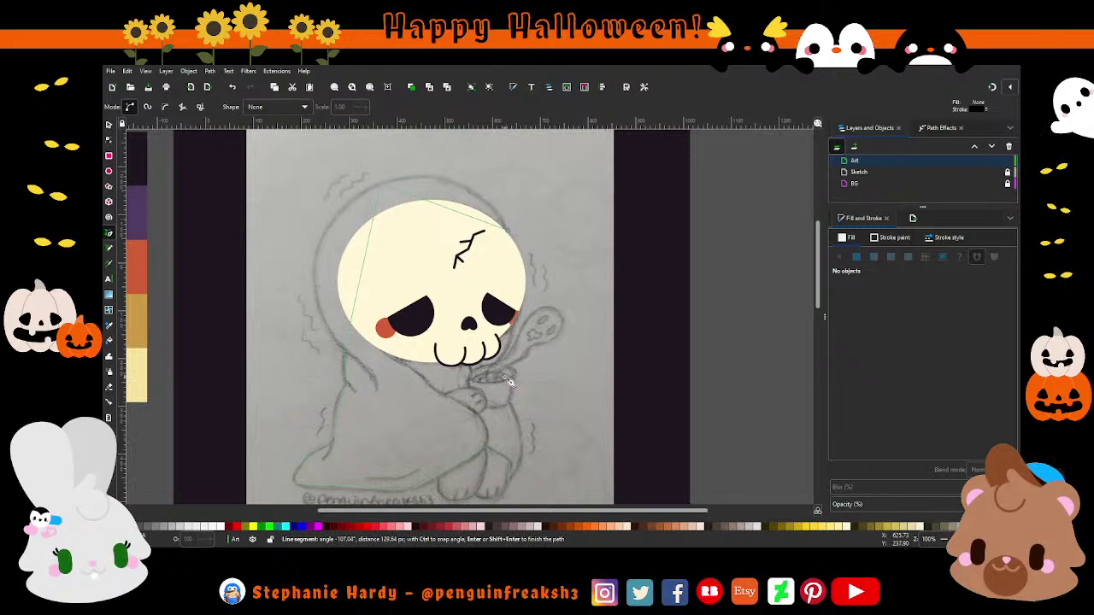
left_click(502, 381)
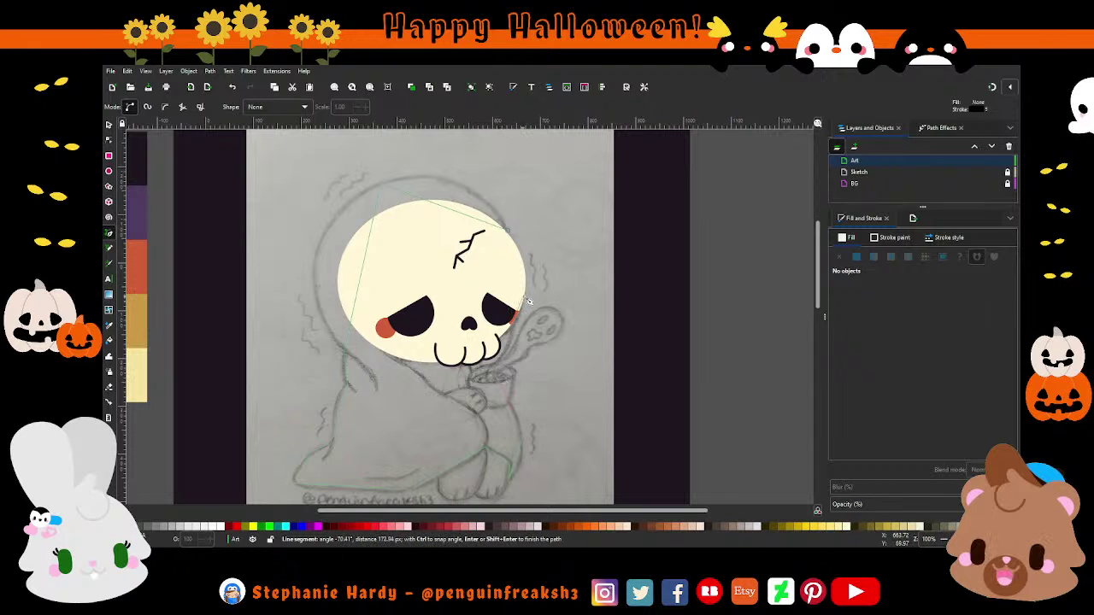
left_click(510, 231)
left_click(380, 184)
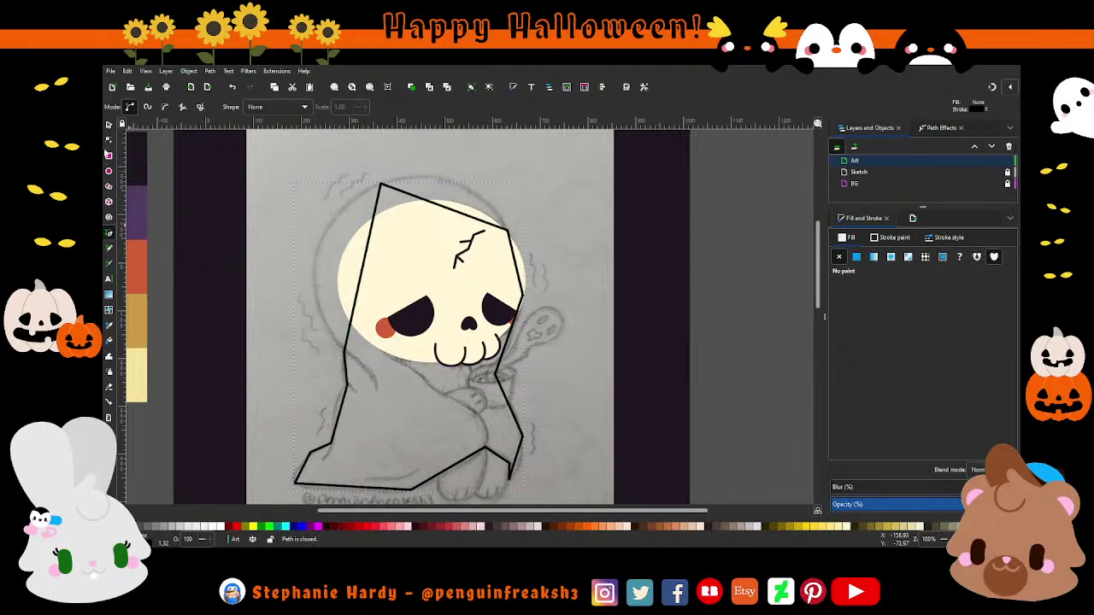
Step: Send the cloak outline to the bottom and bend the hood's top and sides into curves, adding a top node
key("s")
key("End")
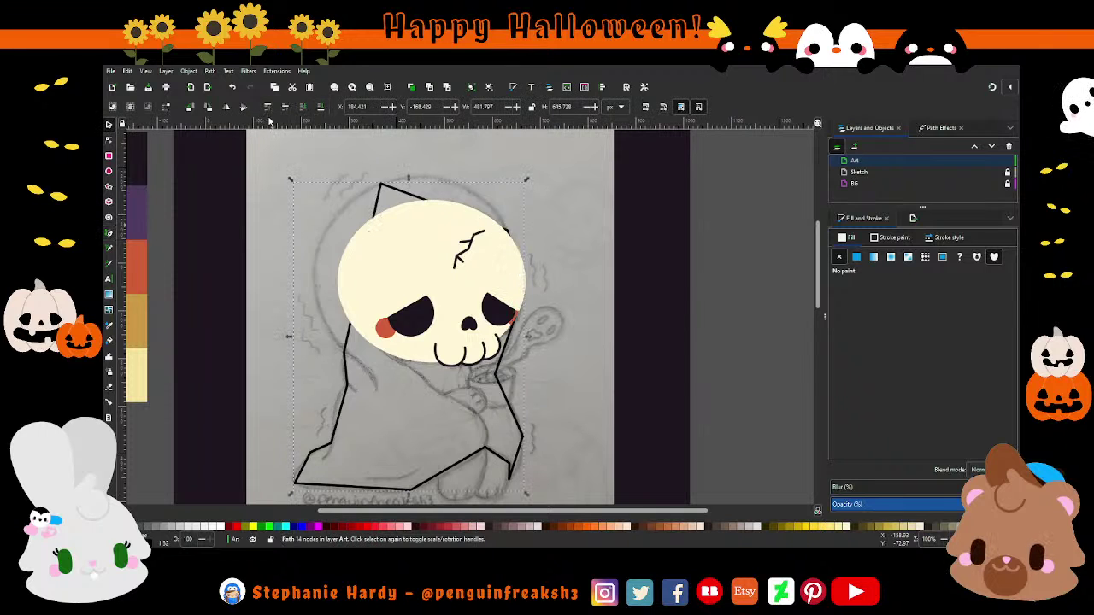
left_click(108, 142)
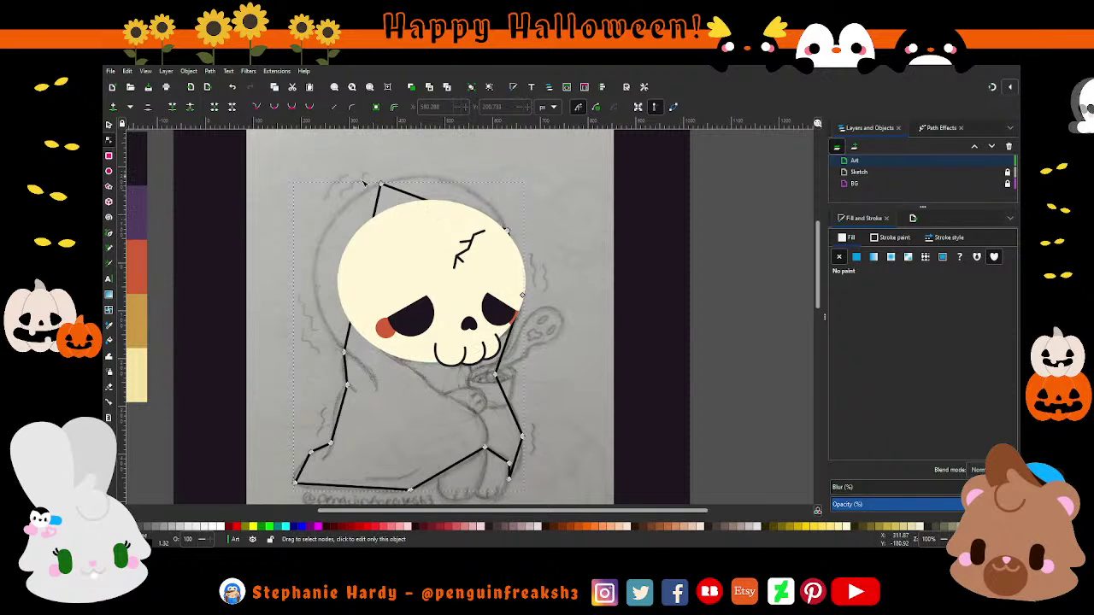
left_click_drag(440, 205, 456, 165)
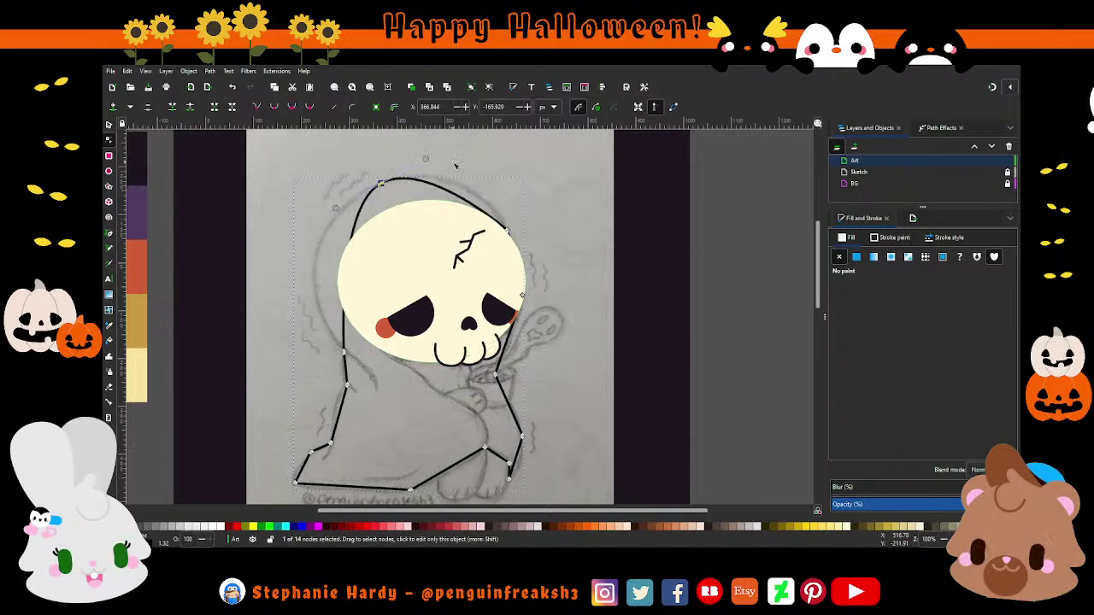
mouse_move(335, 208)
left_mouse_down()
mouse_move(297, 215)
mouse_move(293, 304)
left_mouse_up()
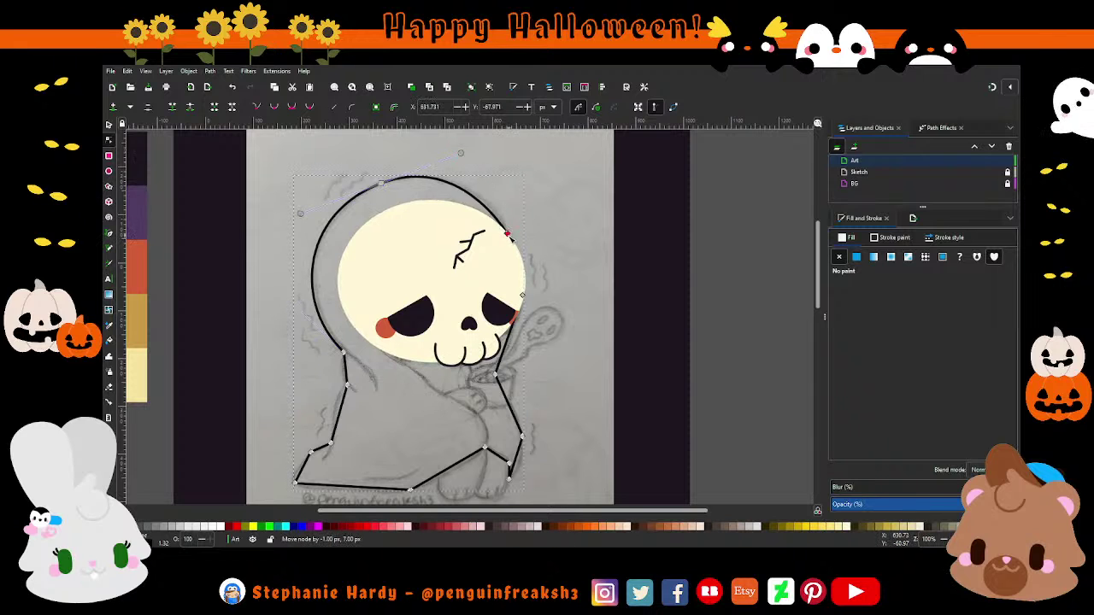
left_click_drag(507, 234, 510, 209)
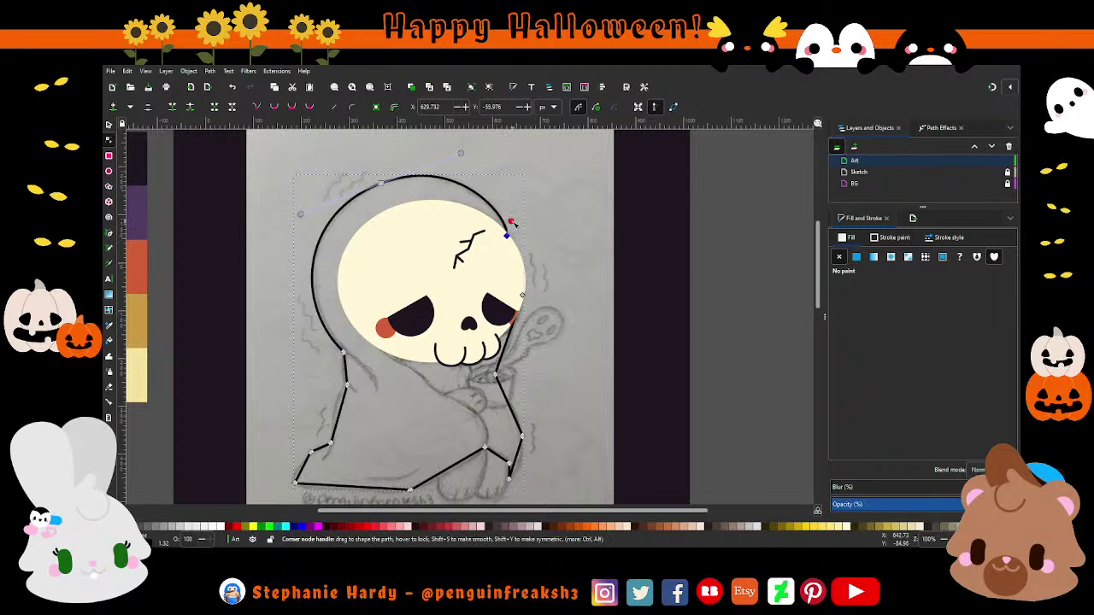
left_click_drag(460, 153, 455, 158)
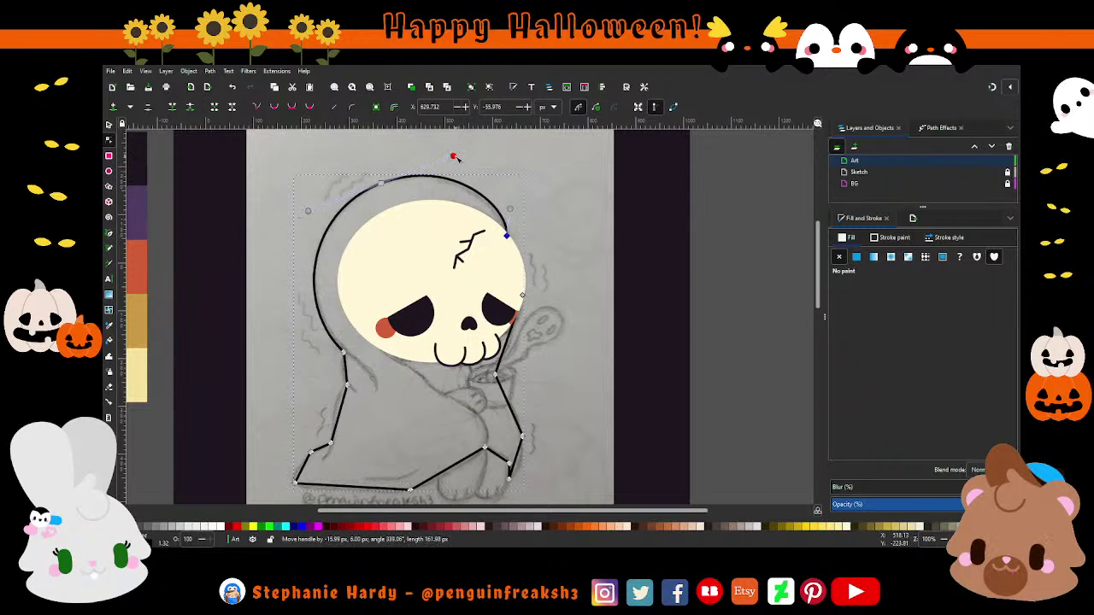
double_click(379, 184)
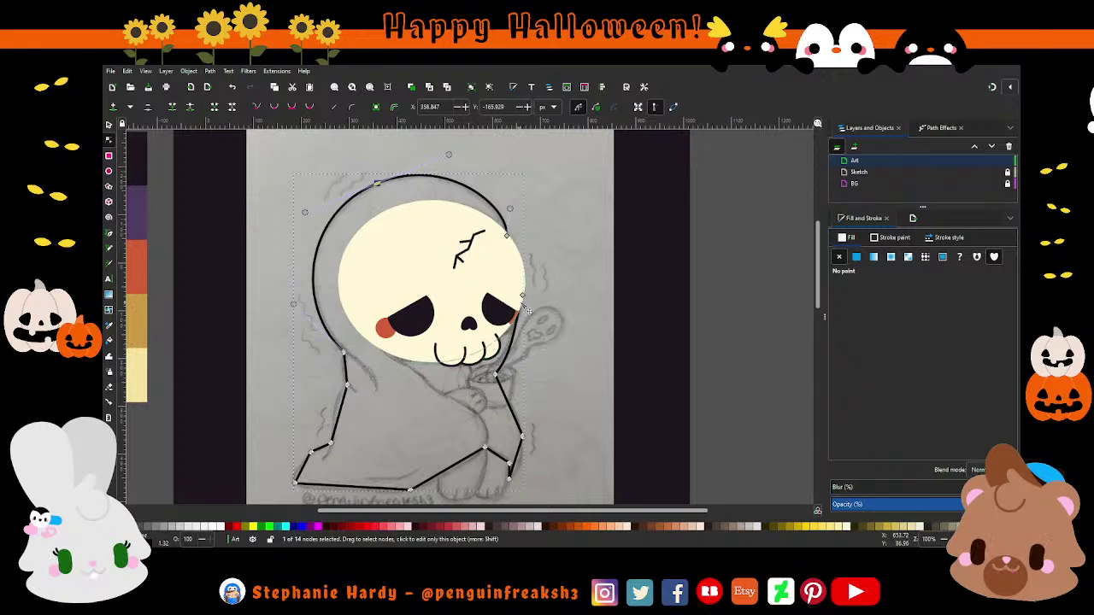
Step: Reshape the cloak's right side near the cup and fine-tune the hood's top curve
left_click_drag(523, 296, 515, 356)
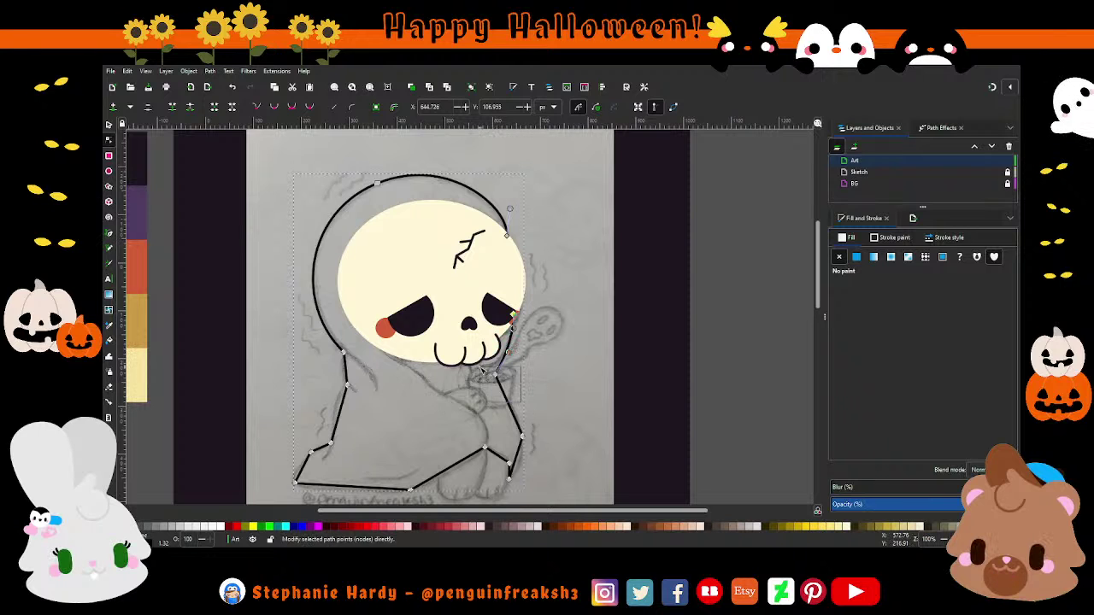
left_click(494, 374)
mouse_move(506, 364)
left_mouse_down()
mouse_move(494, 370)
mouse_move(500, 392)
left_mouse_up()
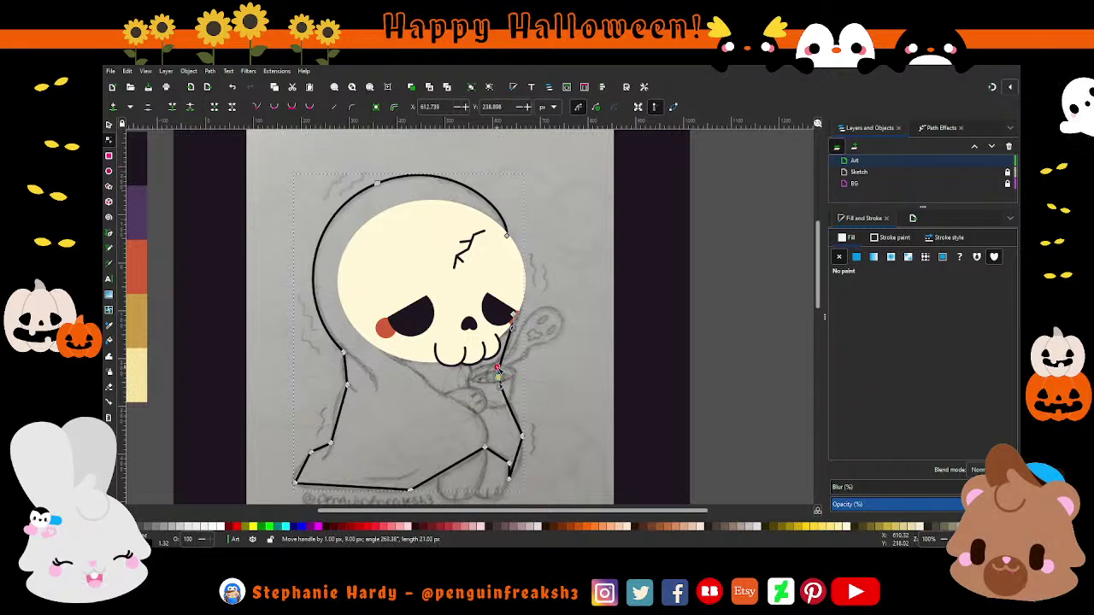
left_click_drag(511, 327, 514, 342)
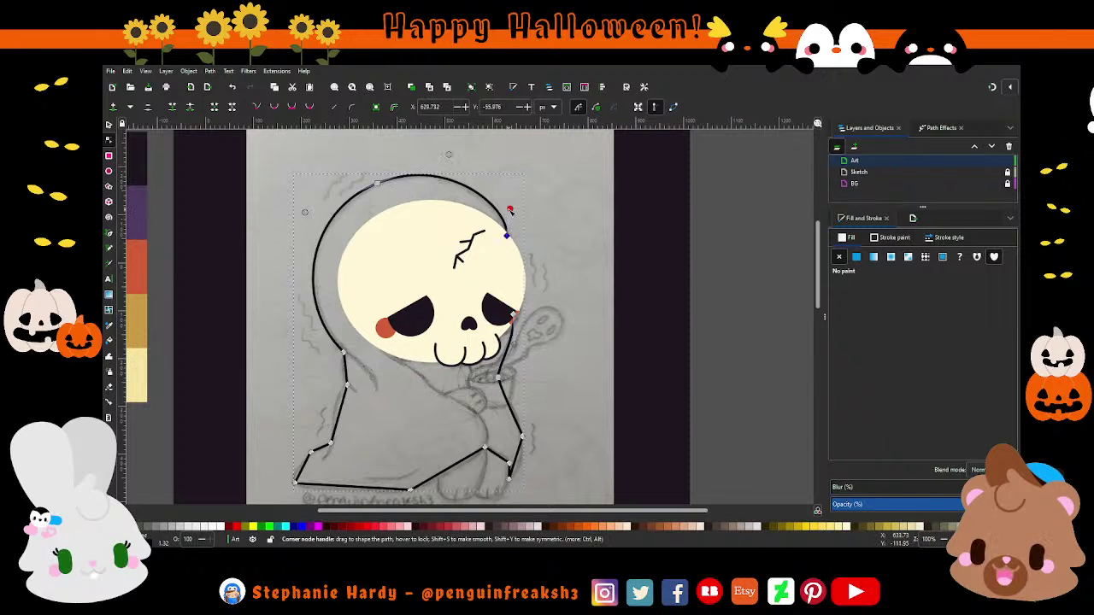
left_click_drag(510, 210, 509, 197)
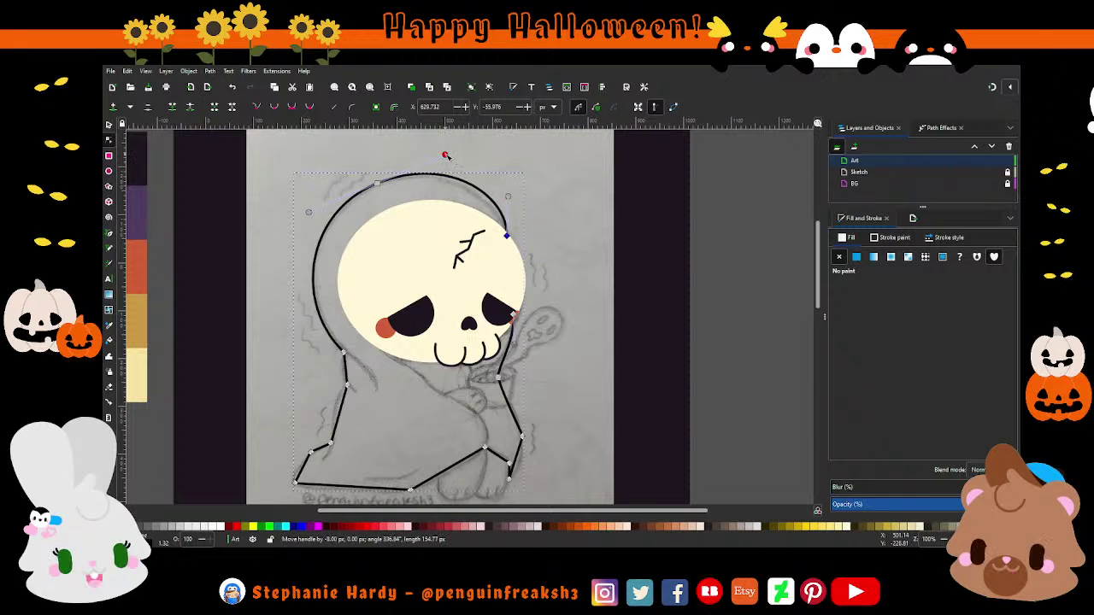
left_click_drag(449, 154, 444, 155)
scroll(531, 390, "down", 2)
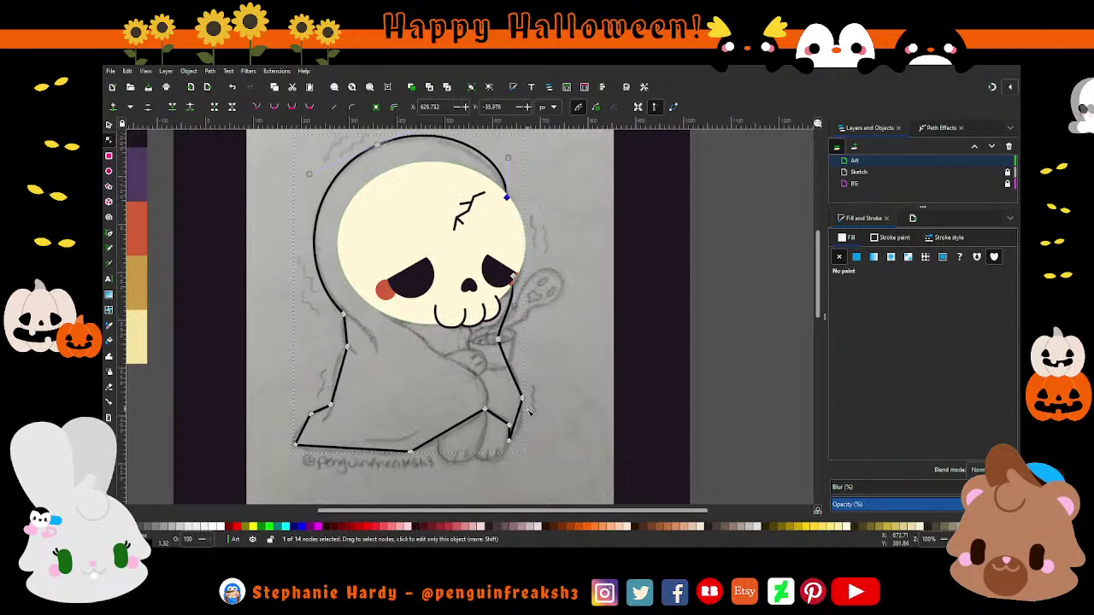
Step: Curve the cloak's lower-right edge and make the bottom node smooth
left_click(524, 395)
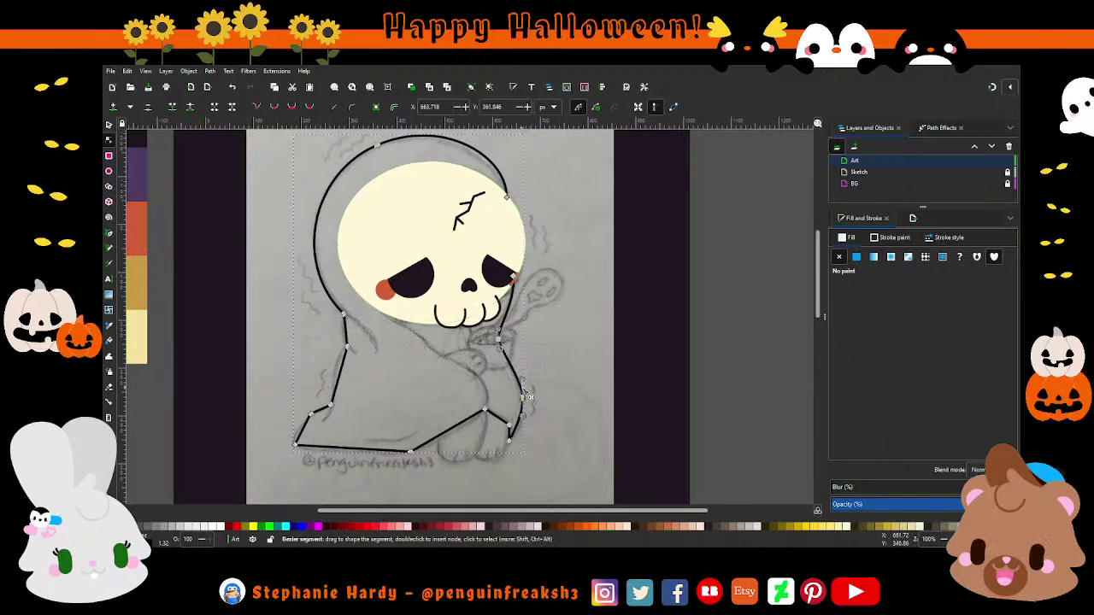
left_click_drag(522, 395, 522, 374)
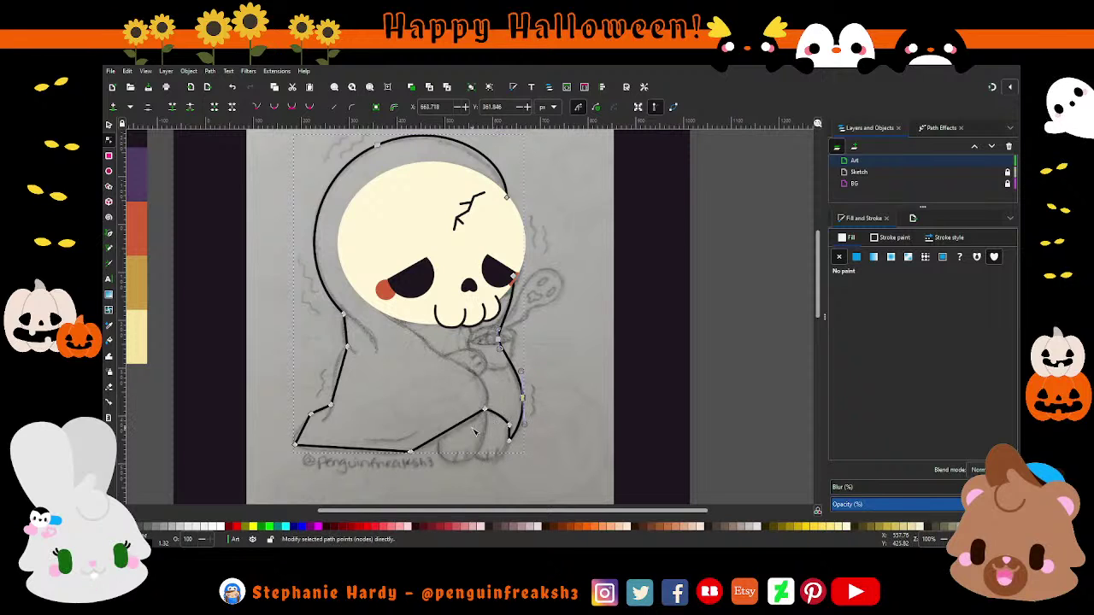
left_click(411, 451)
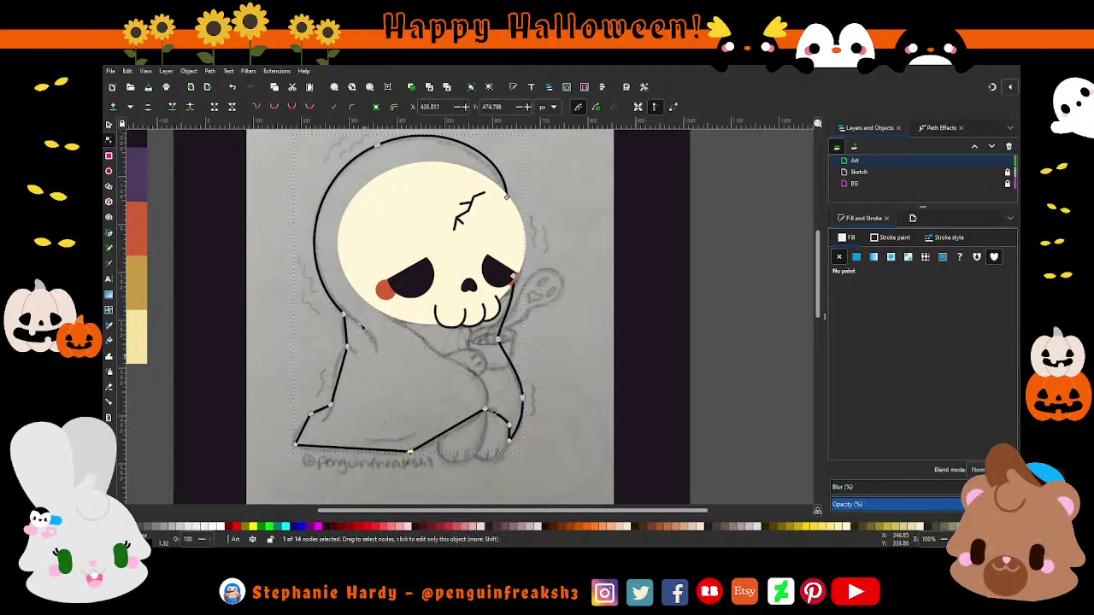
key("shift+s")
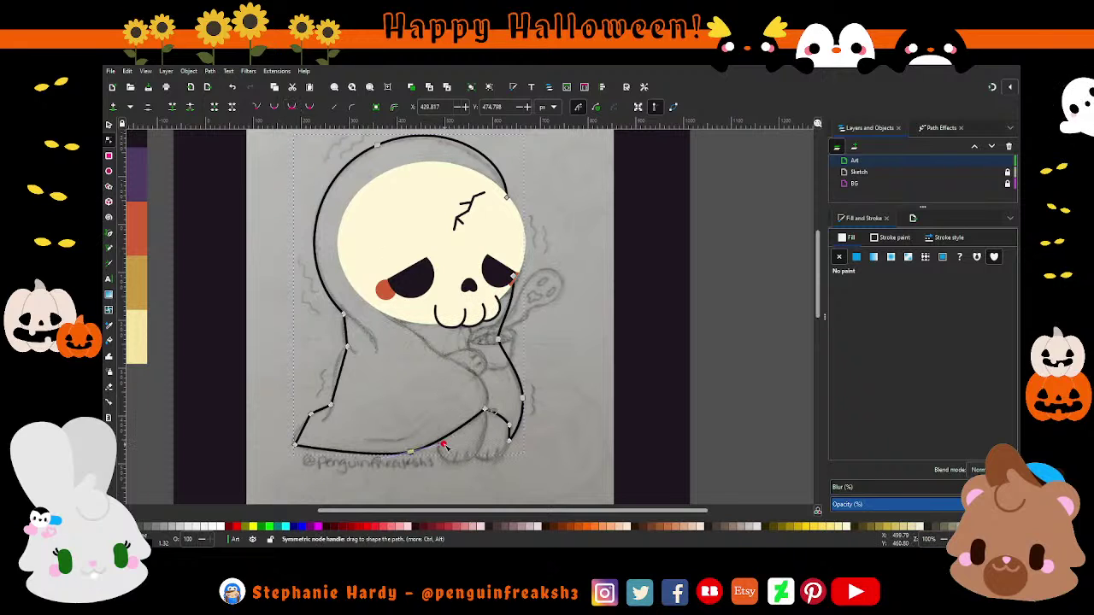
left_click_drag(439, 446, 452, 443)
Step: Round the cloak's lower-left corner so it follows the sketch line
left_click_drag(317, 461, 259, 269)
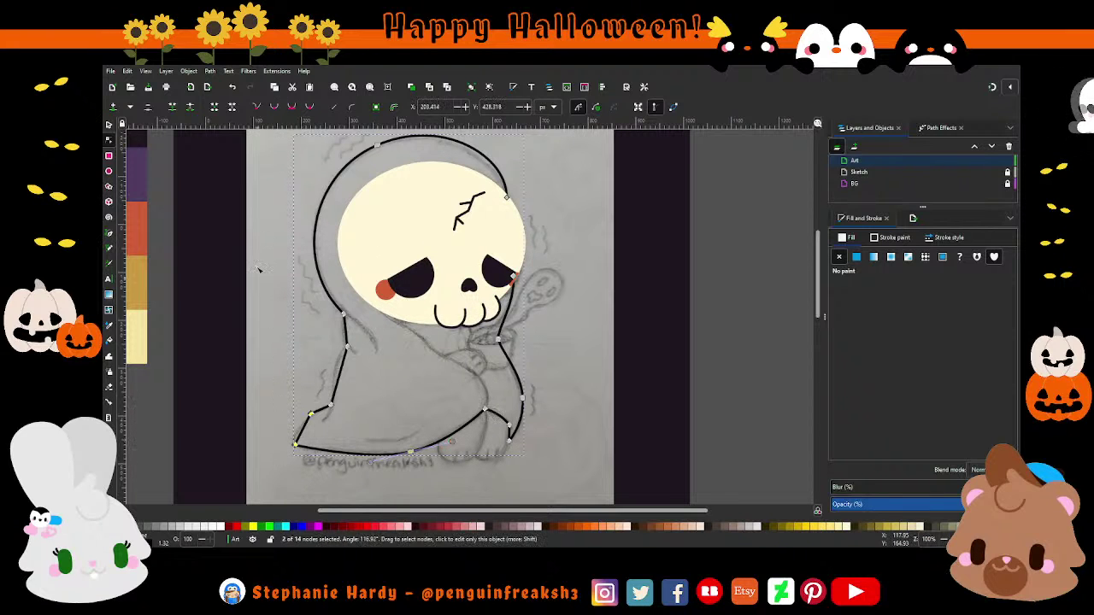
left_click(292, 108)
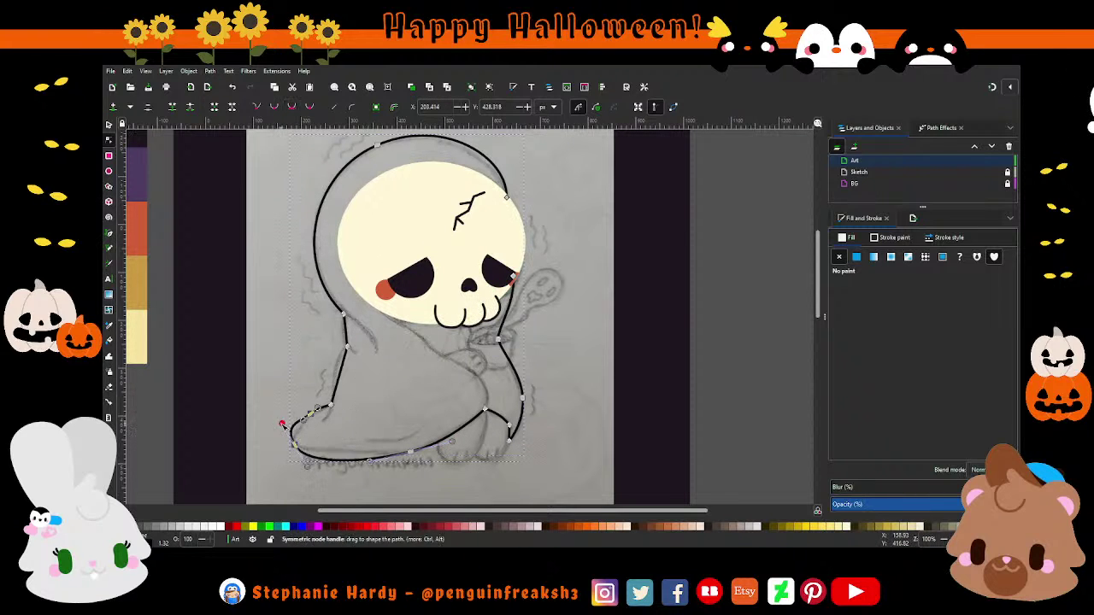
left_click_drag(285, 425, 288, 434)
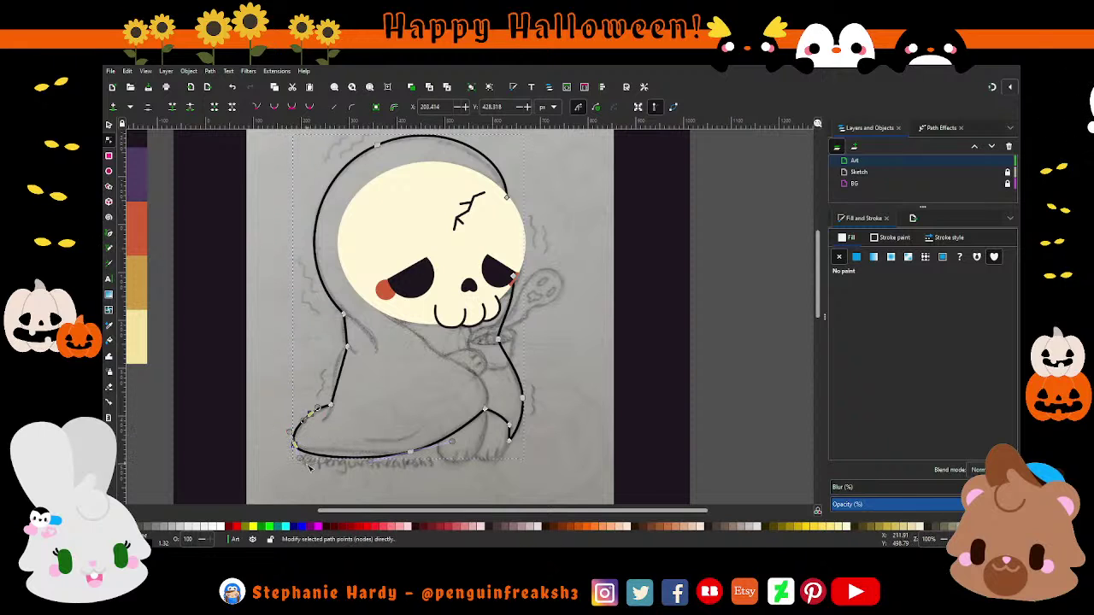
left_click_drag(302, 458, 319, 451)
left_click_drag(311, 413, 305, 418)
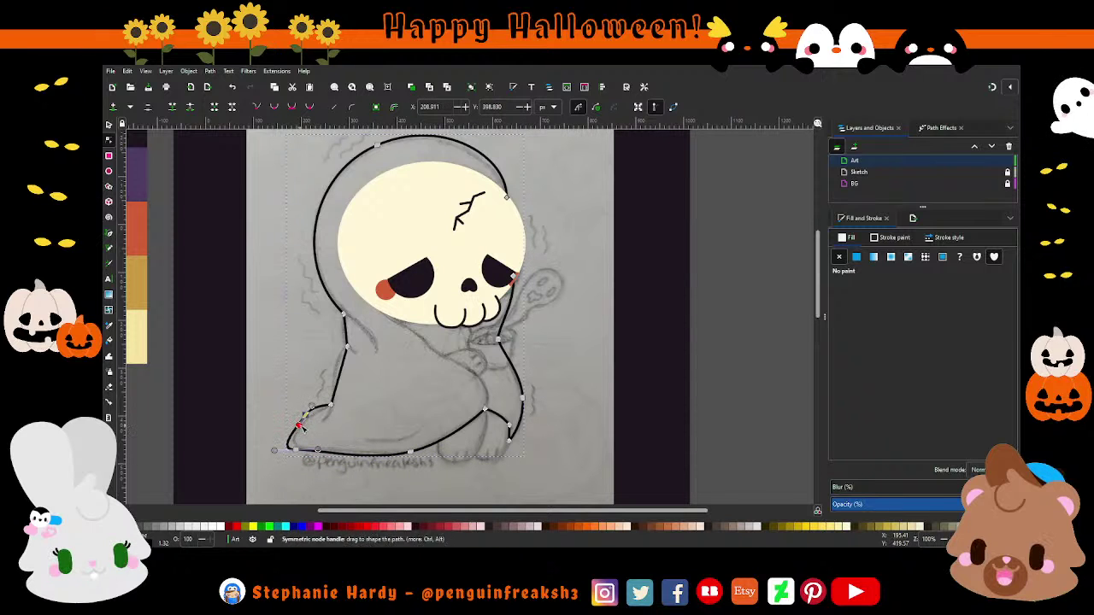
left_click_drag(301, 425, 311, 418)
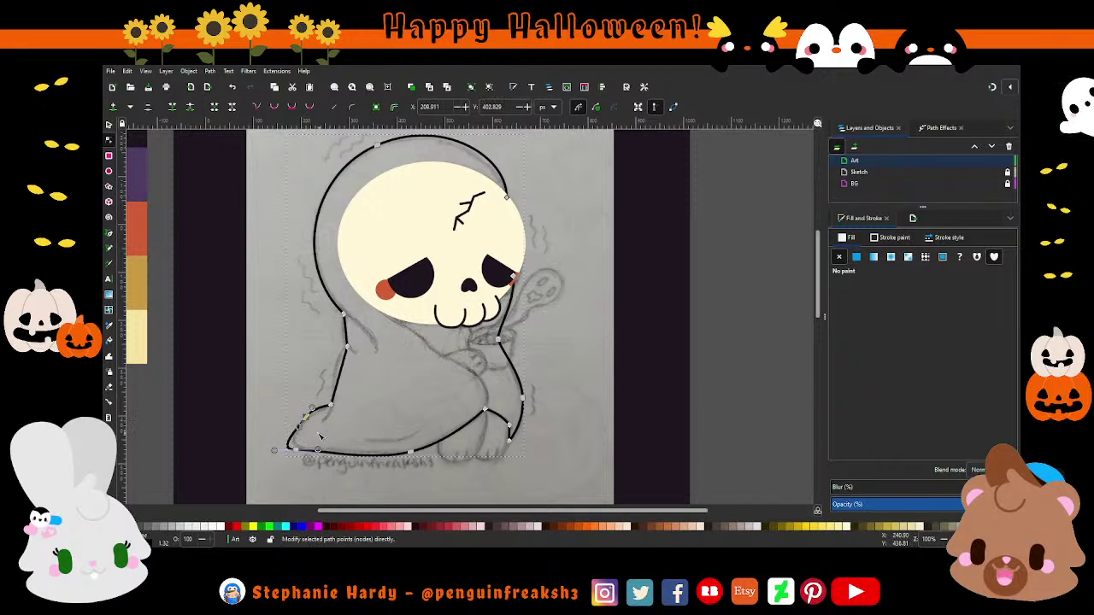
mouse_move(275, 451)
left_mouse_down()
mouse_move(287, 454)
mouse_move(291, 439)
left_mouse_up()
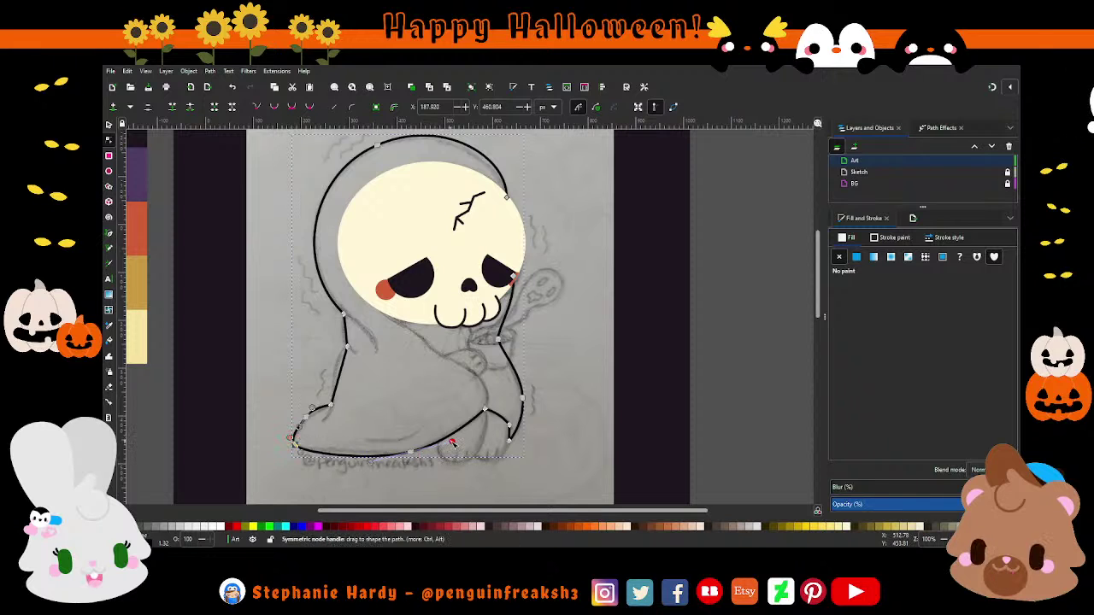
Step: Deepen and widen the sweeping curve along the cloak's bottom edge
left_click_drag(453, 440, 451, 451)
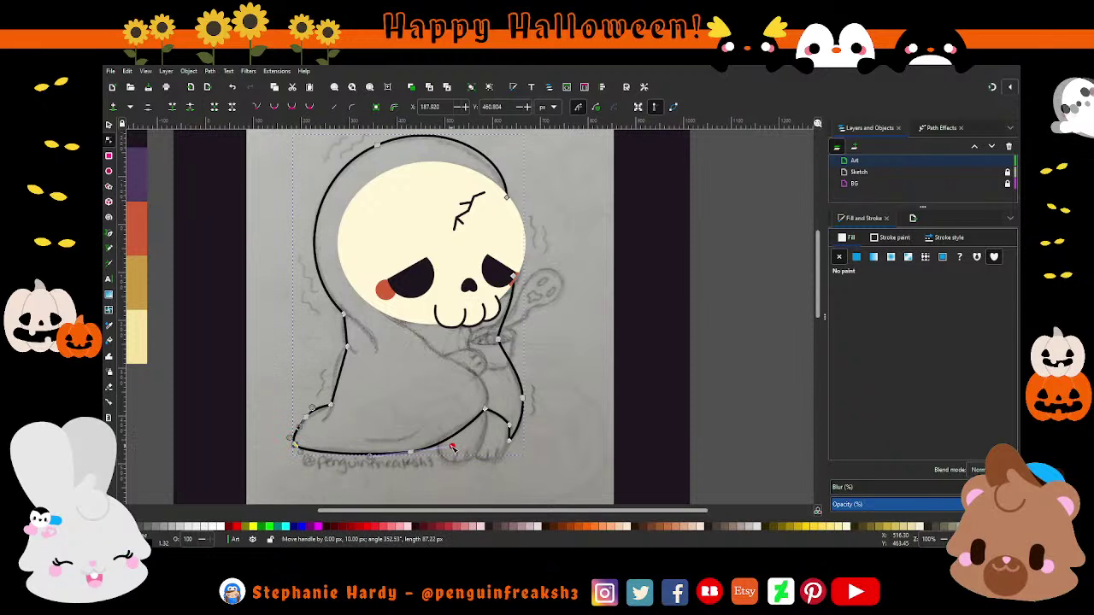
left_click(397, 453)
left_click_drag(439, 450, 447, 451)
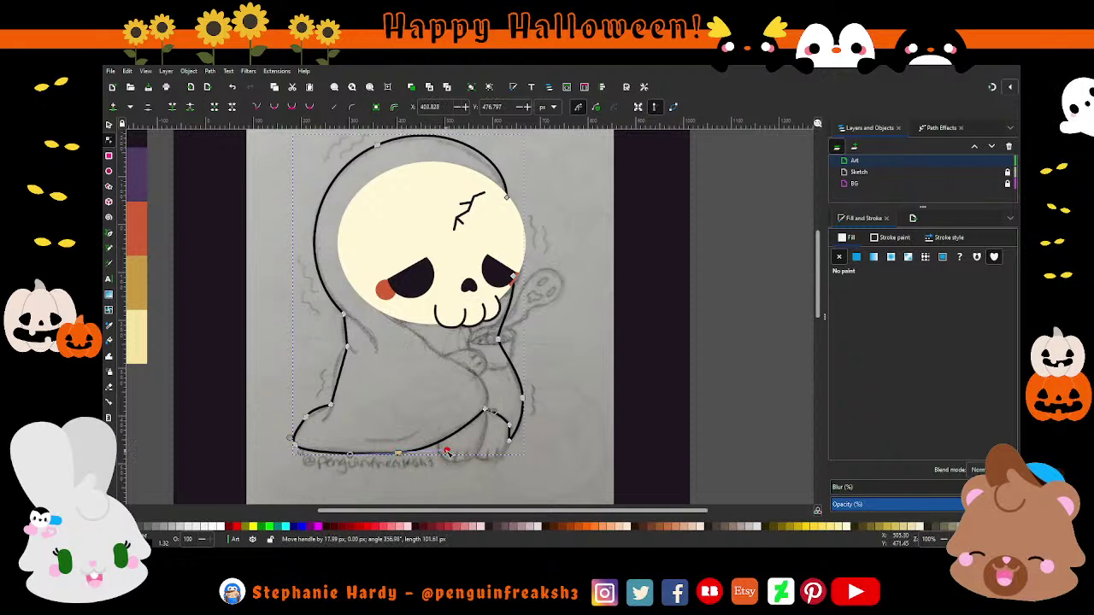
left_click(486, 411)
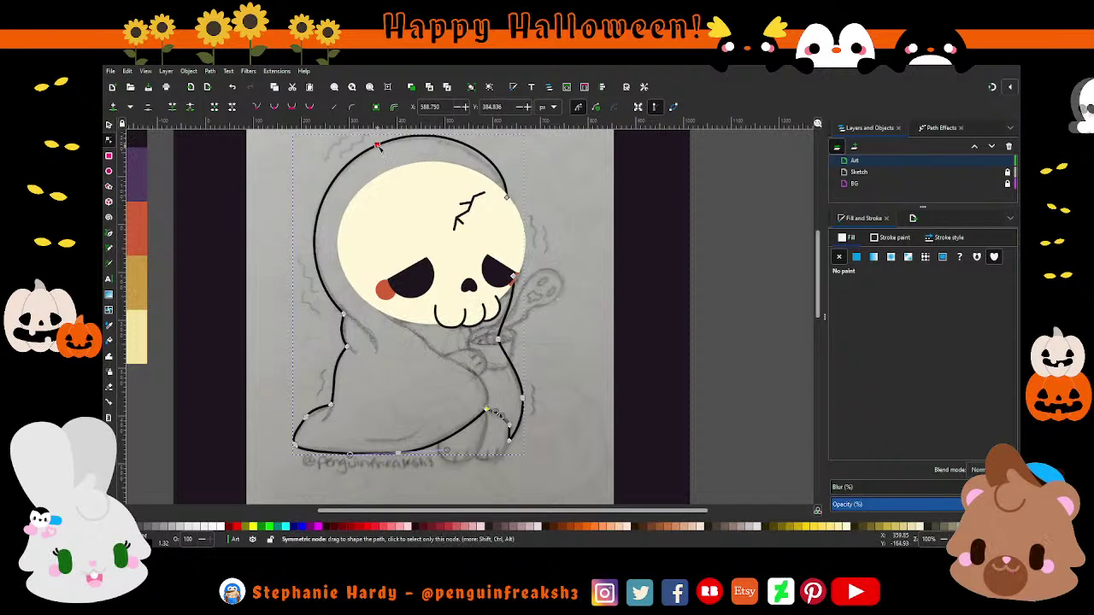
Step: Fine-tune the hood's top and top-right curves around the skull
left_click_drag(378, 147, 370, 147)
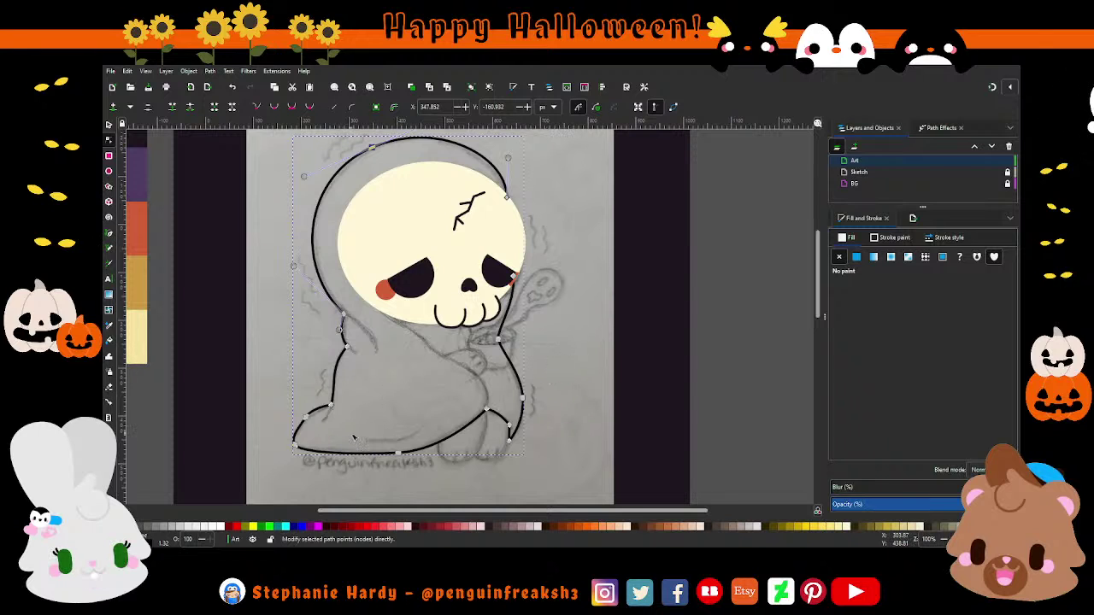
scroll(561, 392, "up", 1)
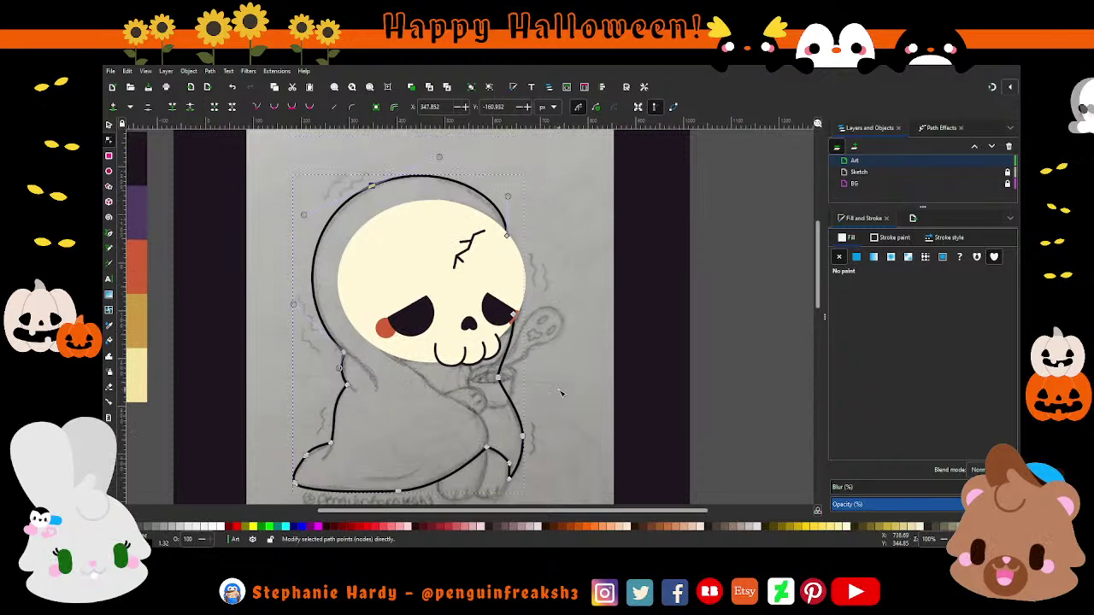
left_click_drag(509, 197, 502, 190)
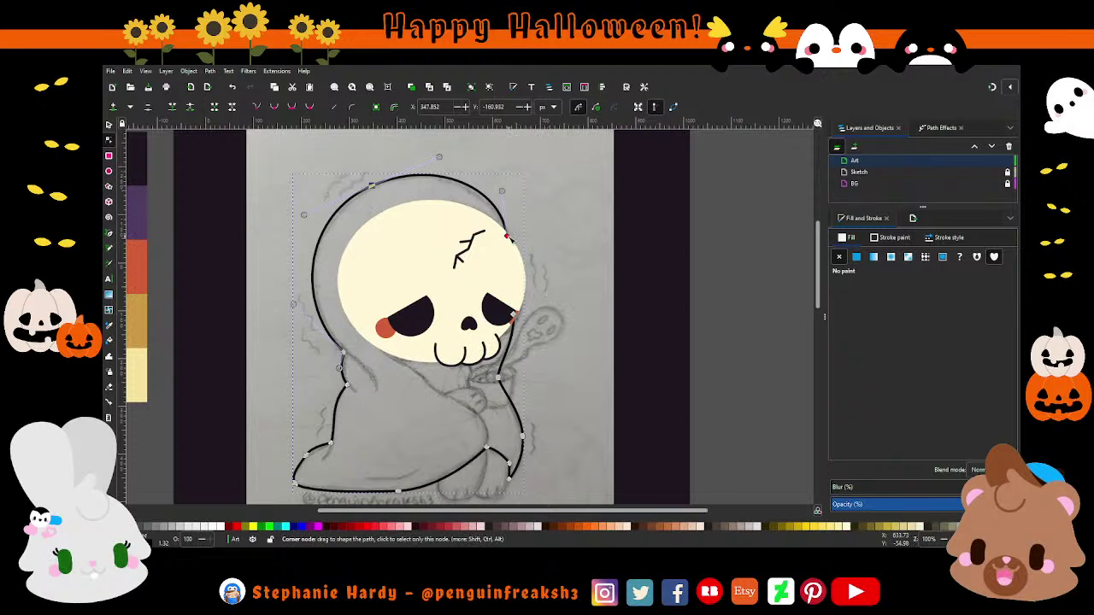
left_click_drag(506, 235, 510, 241)
left_click_drag(505, 197, 504, 190)
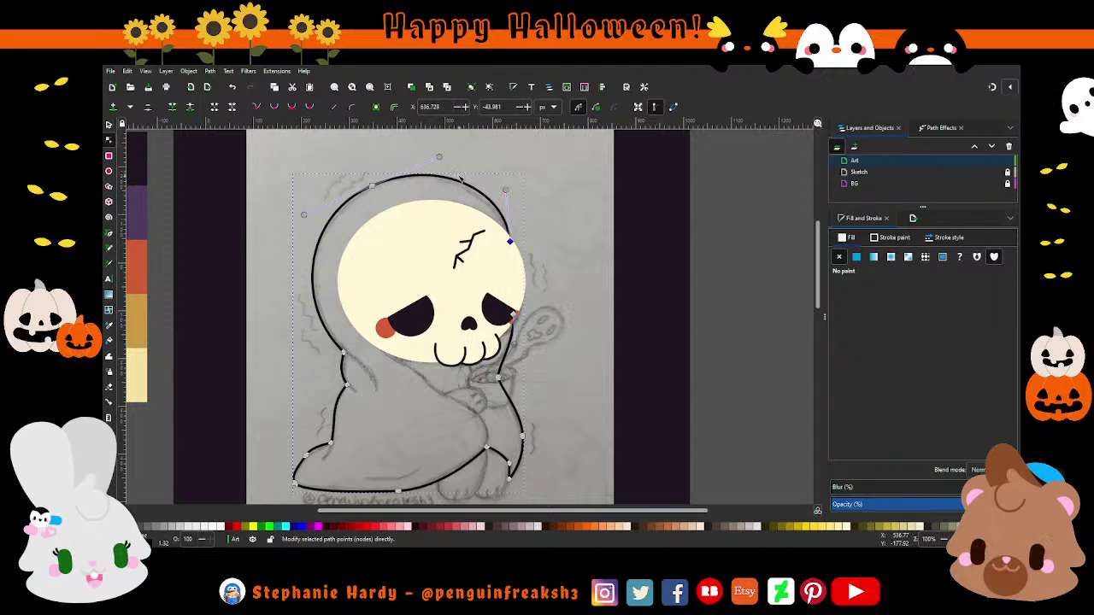
left_click_drag(439, 157, 436, 156)
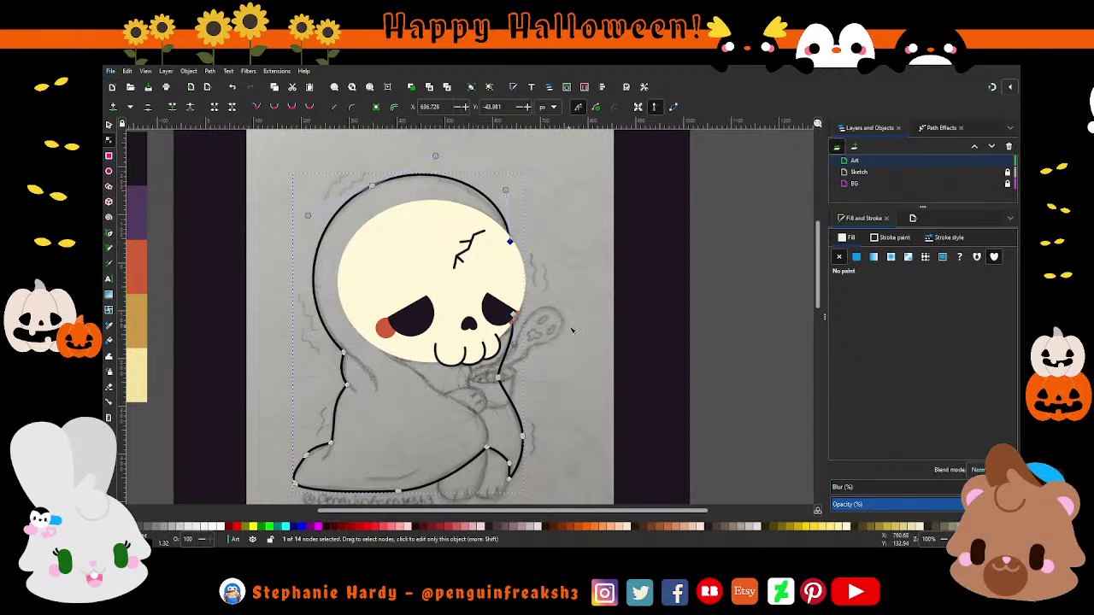
scroll(572, 330, "down", 2)
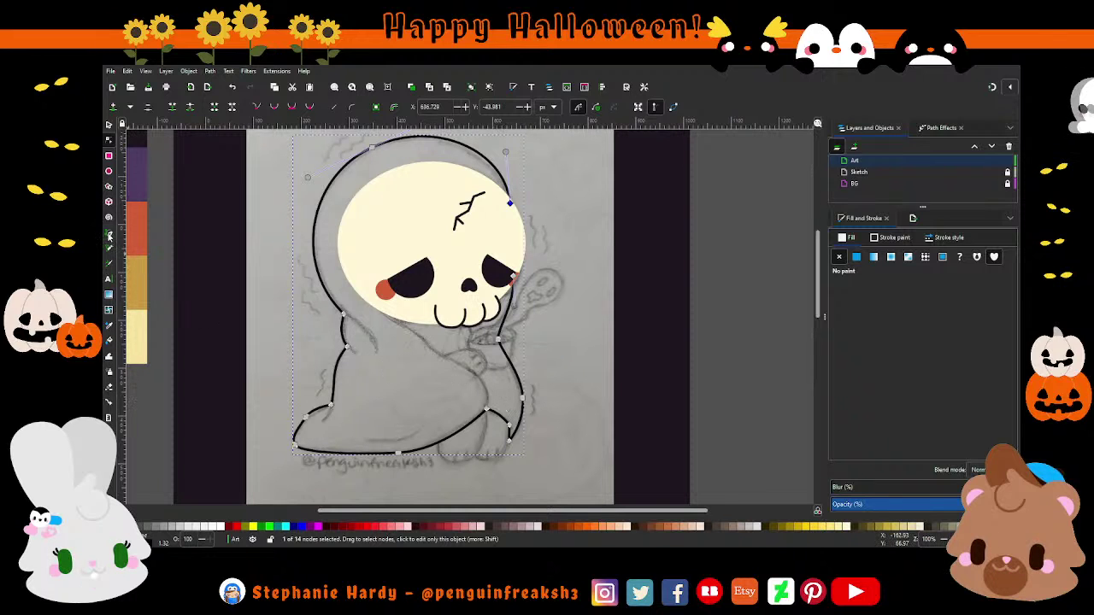
left_click(108, 237)
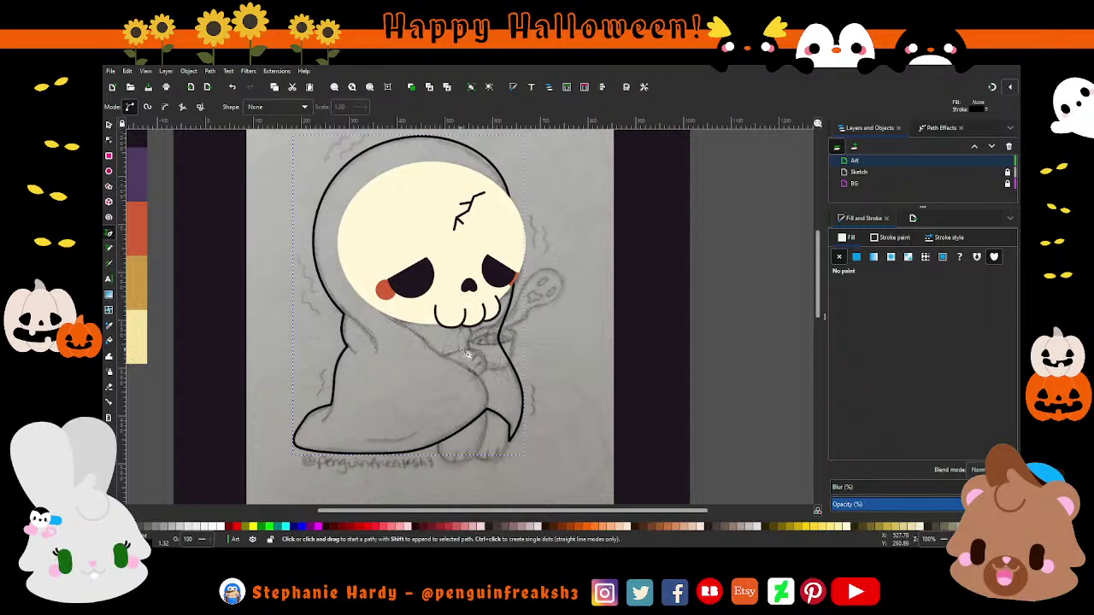
Step: Trace the hand outline over the sketch with the Pen, then curve its segments to match
scroll(502, 363, "up", 1, "ctrl")
left_click(416, 363)
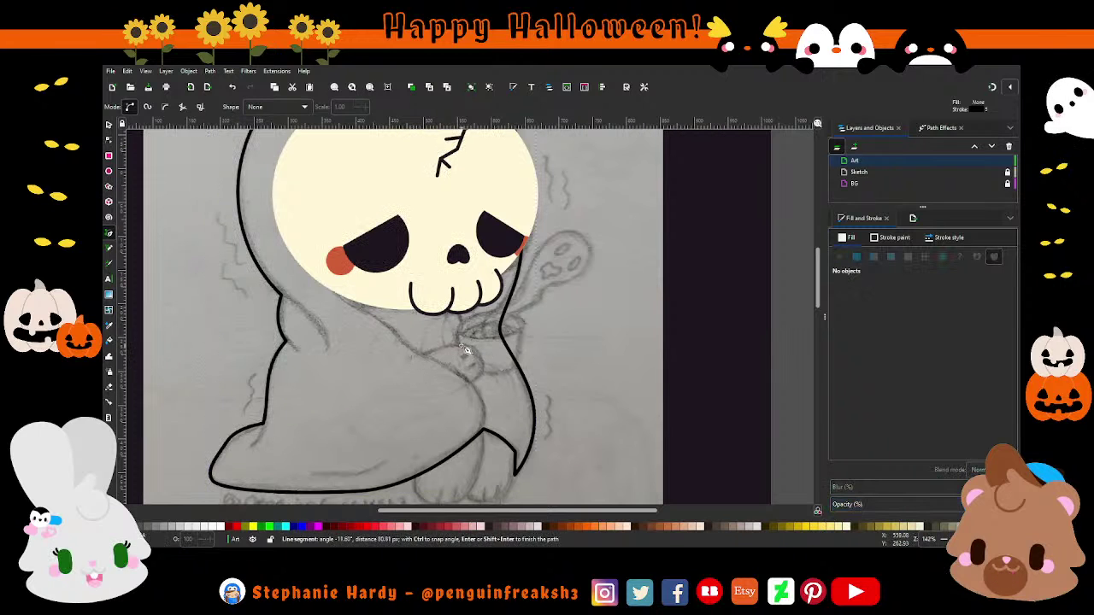
left_click(462, 343)
left_click(483, 374)
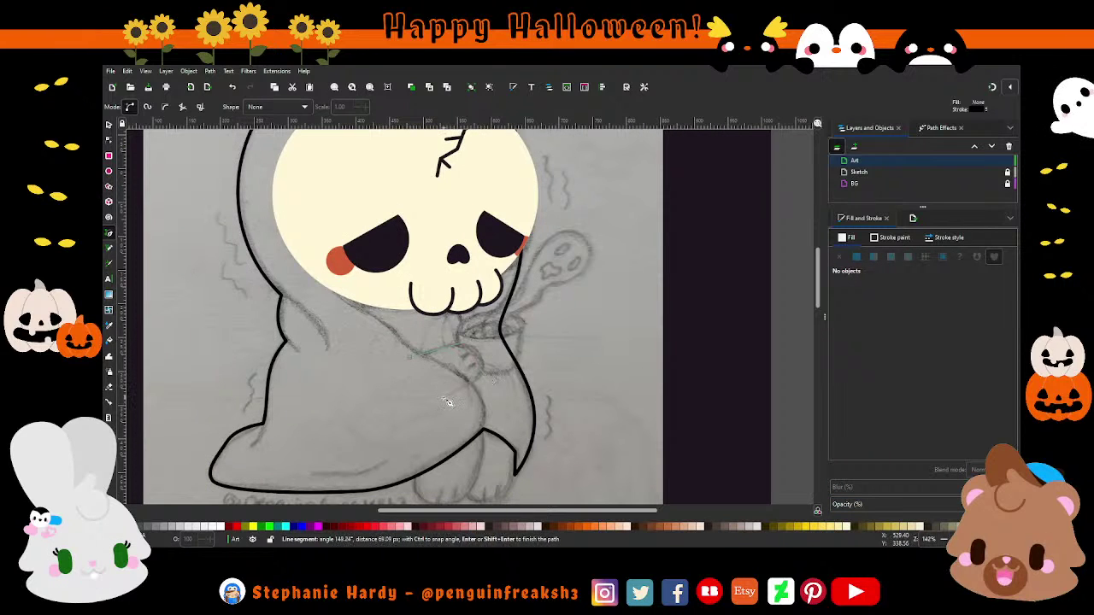
double_click(445, 397)
key("n")
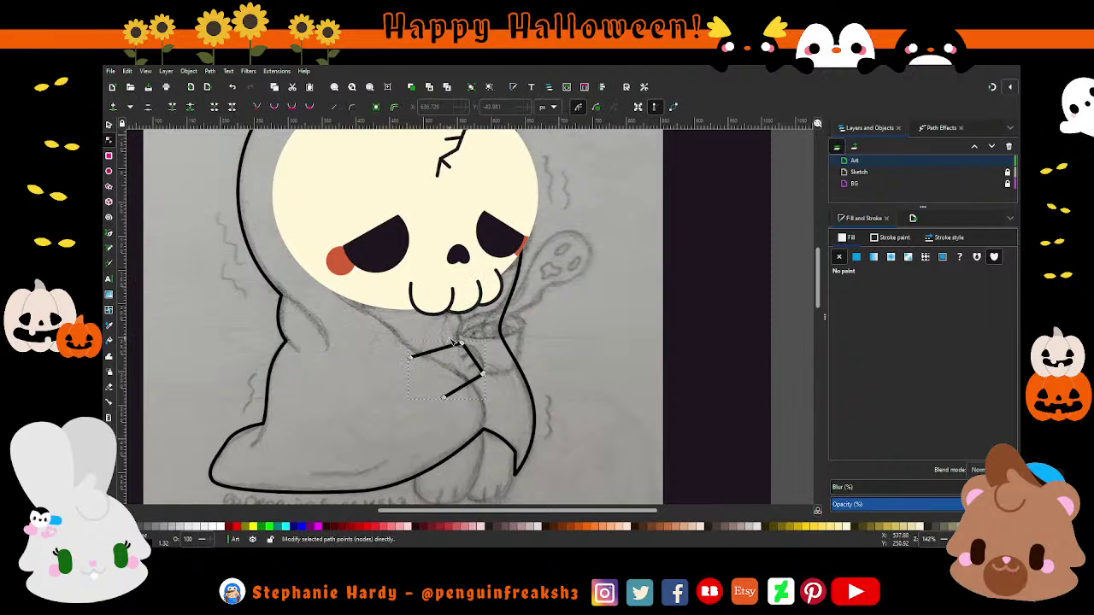
left_click_drag(477, 337, 490, 333)
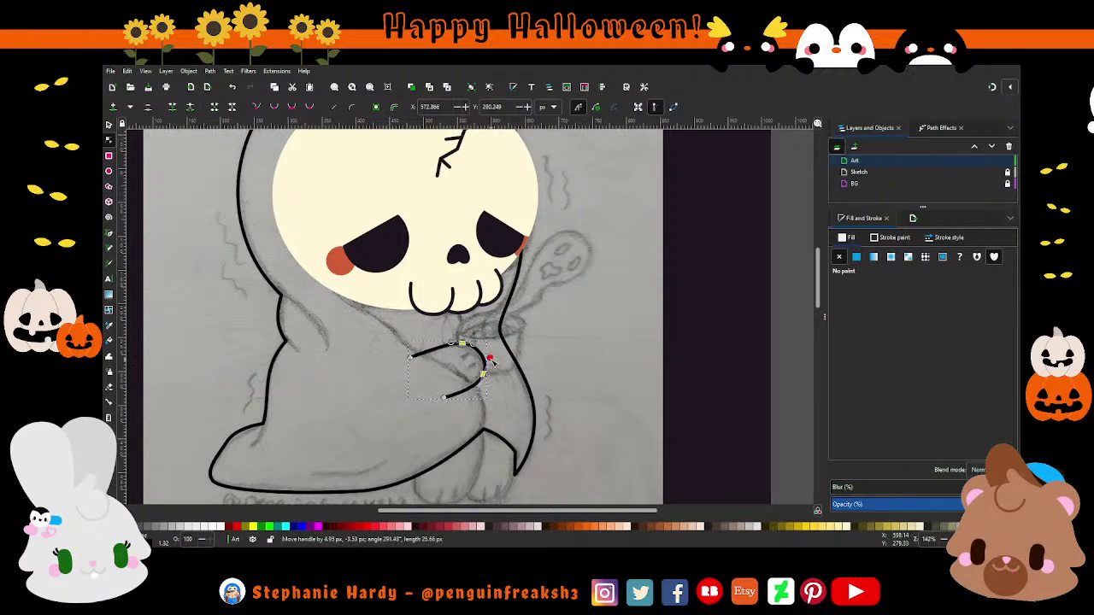
left_click_drag(486, 363, 480, 376)
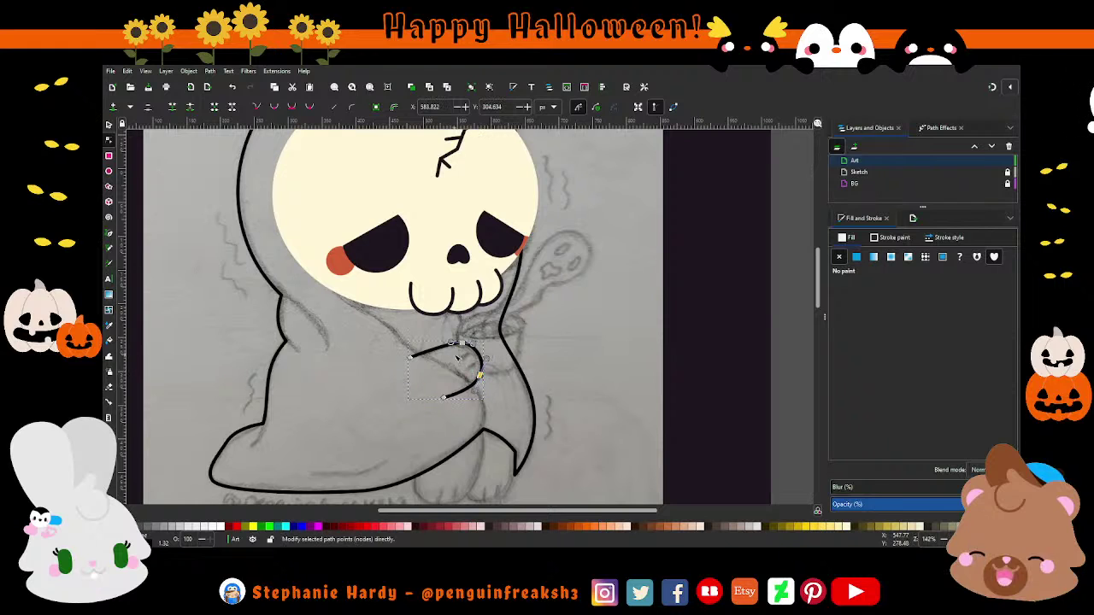
left_click_drag(451, 342, 474, 343)
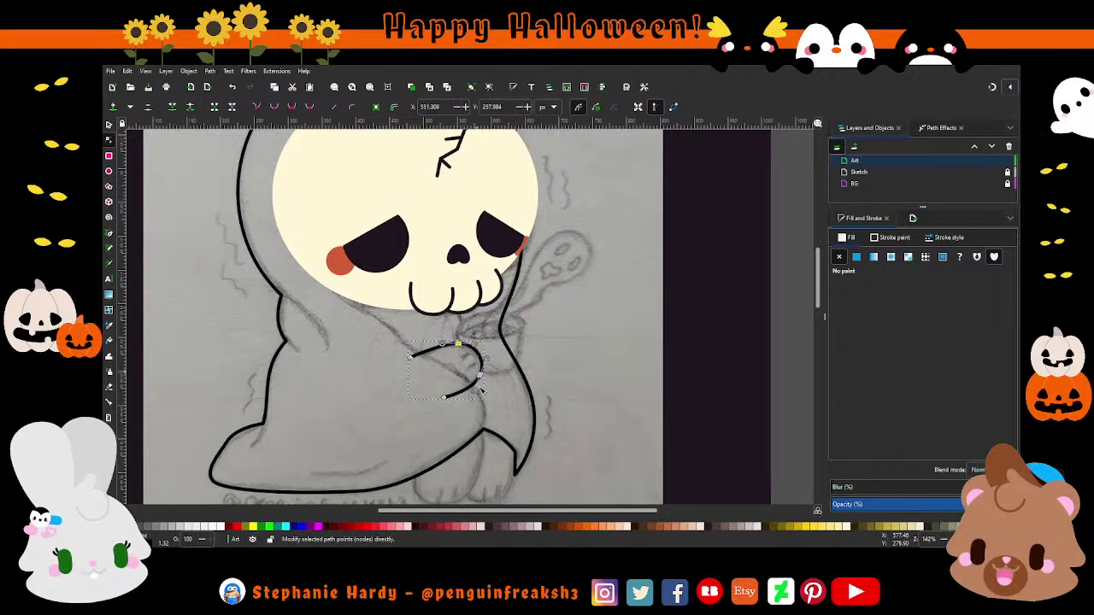
left_click_drag(482, 377, 485, 366)
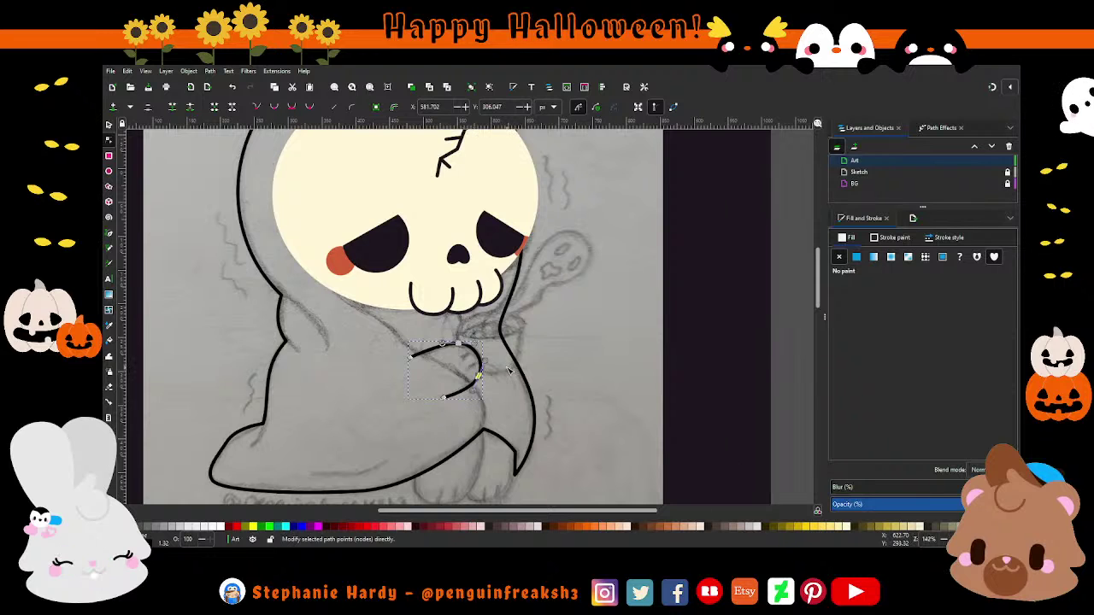
Step: Draw a short finger line across the hand and move it lower on the hand
key("1")
key("s")
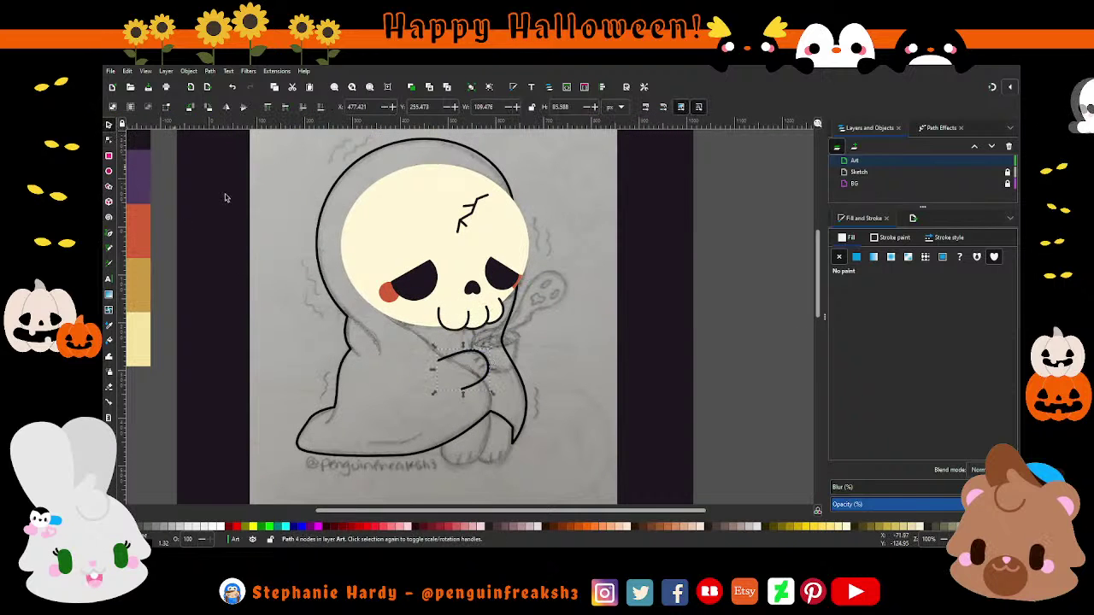
key("Escape")
scroll(541, 368, "up", 2, "ctrl")
scroll(453, 376, "up", 1, "ctrl")
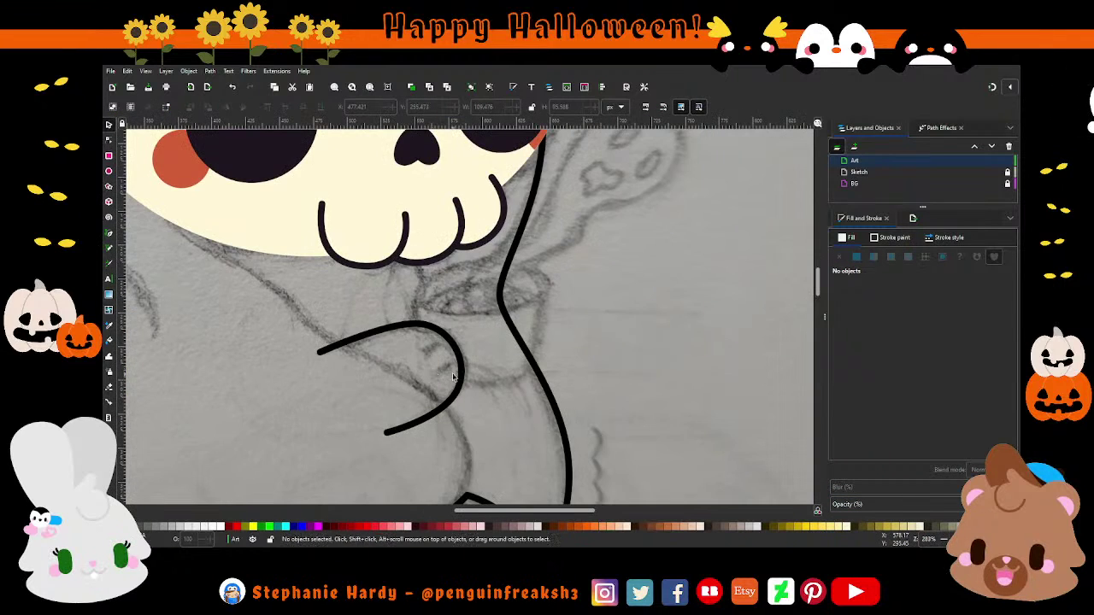
left_click(109, 246)
left_click(422, 359)
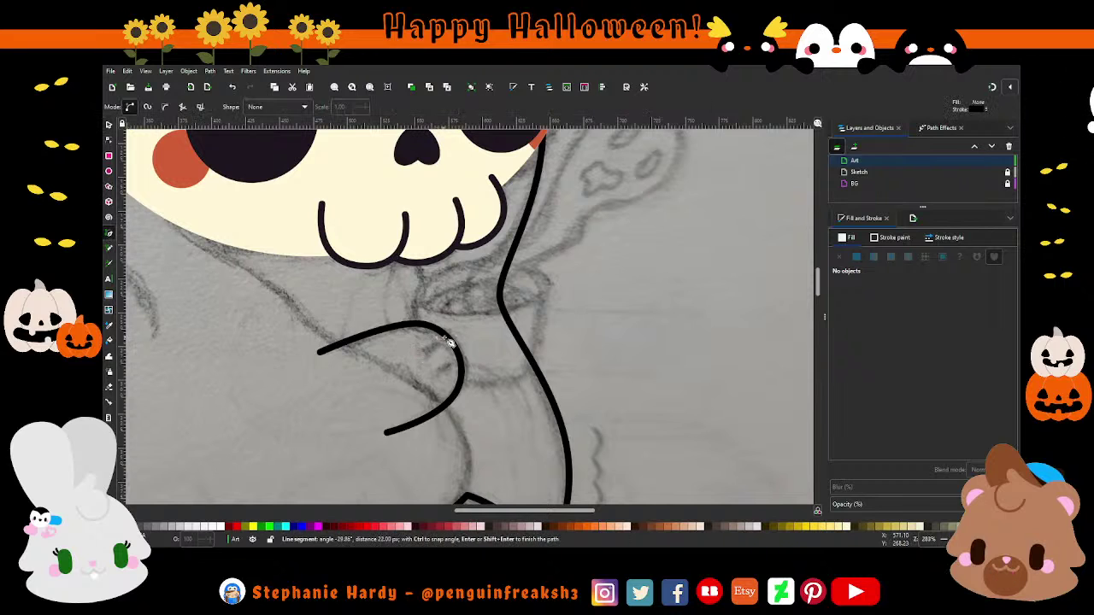
double_click(448, 340)
left_click(109, 140)
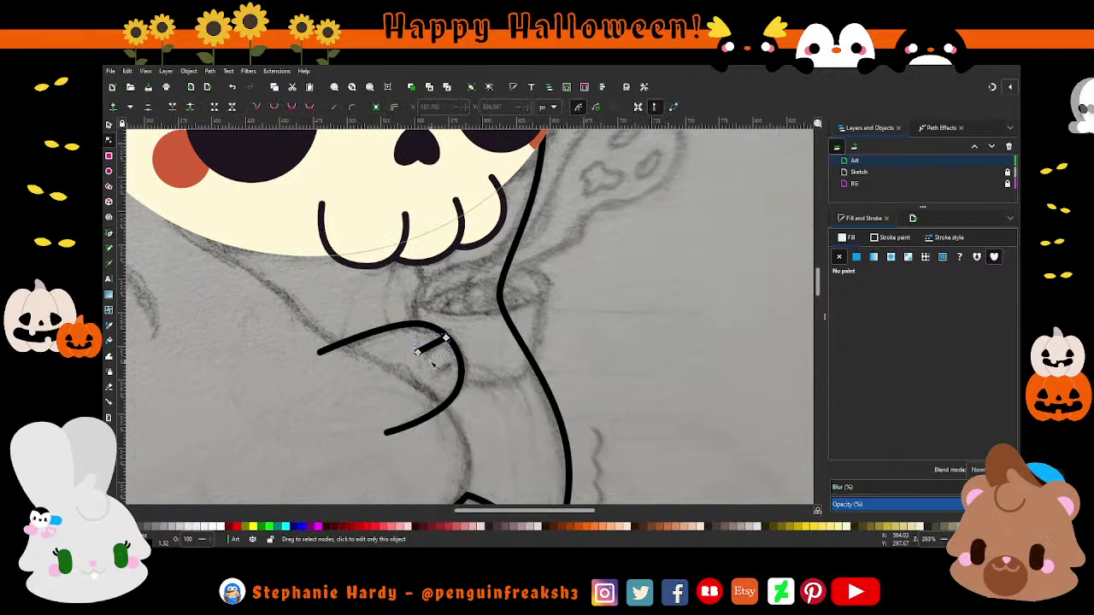
left_click(109, 124)
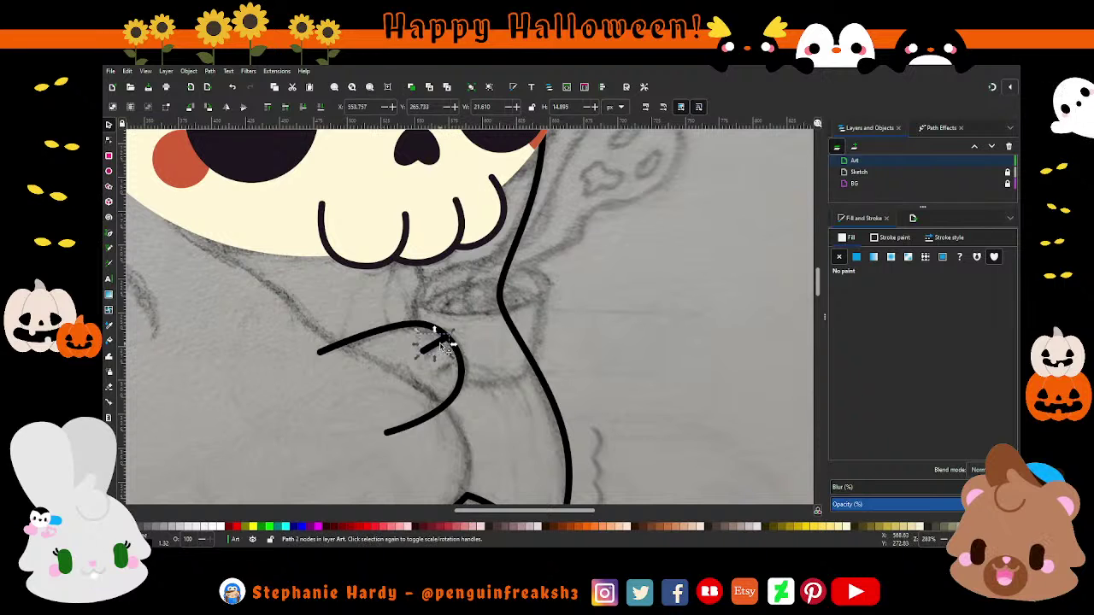
left_click_drag(449, 341, 456, 373)
key("Escape")
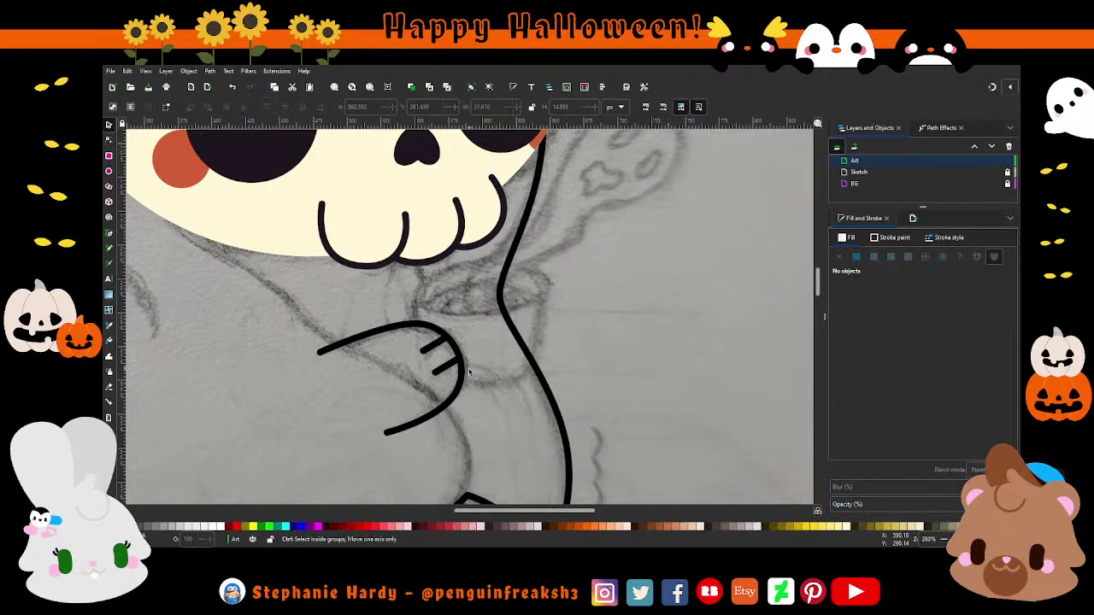
scroll(471, 374, "down", 3)
left_click(464, 375)
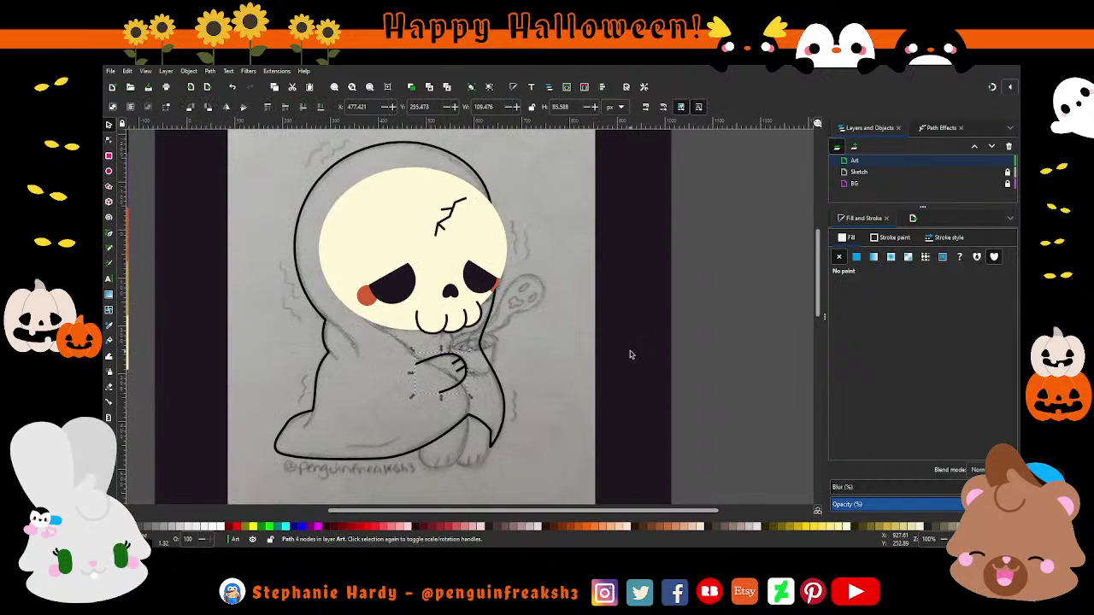
Step: Give the hand a flat fill matching the skull's cream colour
left_click(858, 258)
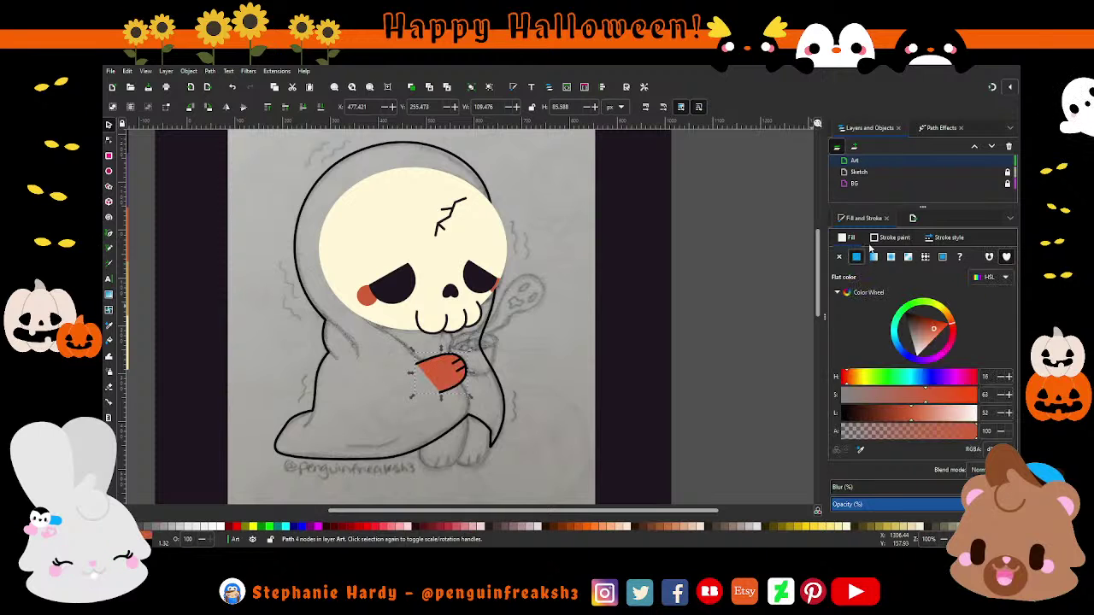
left_click(860, 451)
left_click(475, 248)
left_click(565, 342)
Step: Colour both finger lines with the dark outline stroke colour
scroll(489, 275, "down", 1)
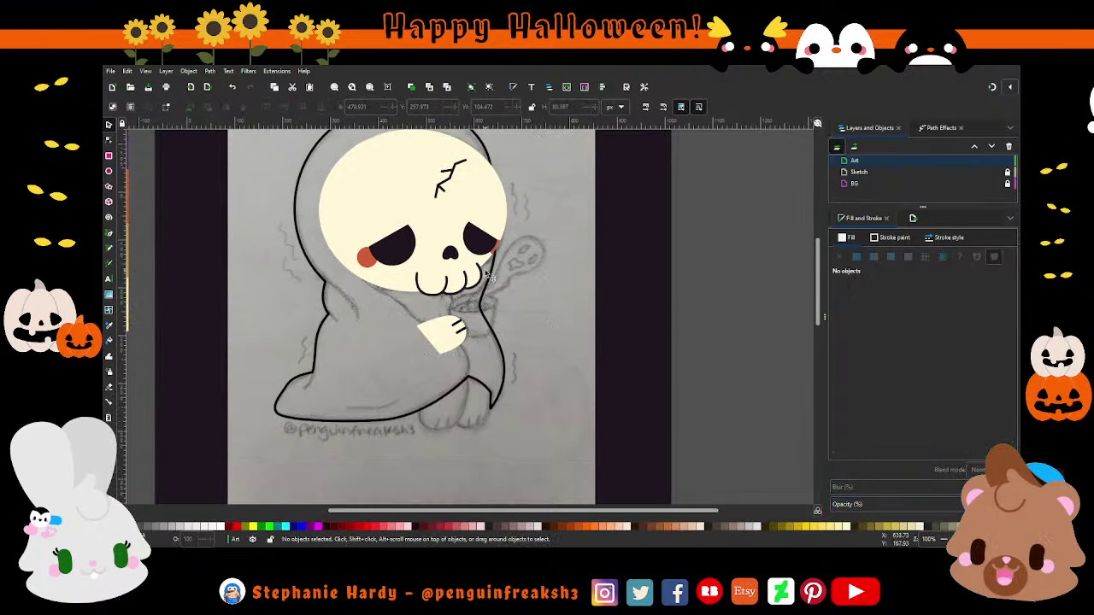
left_click_drag(475, 346, 440, 309)
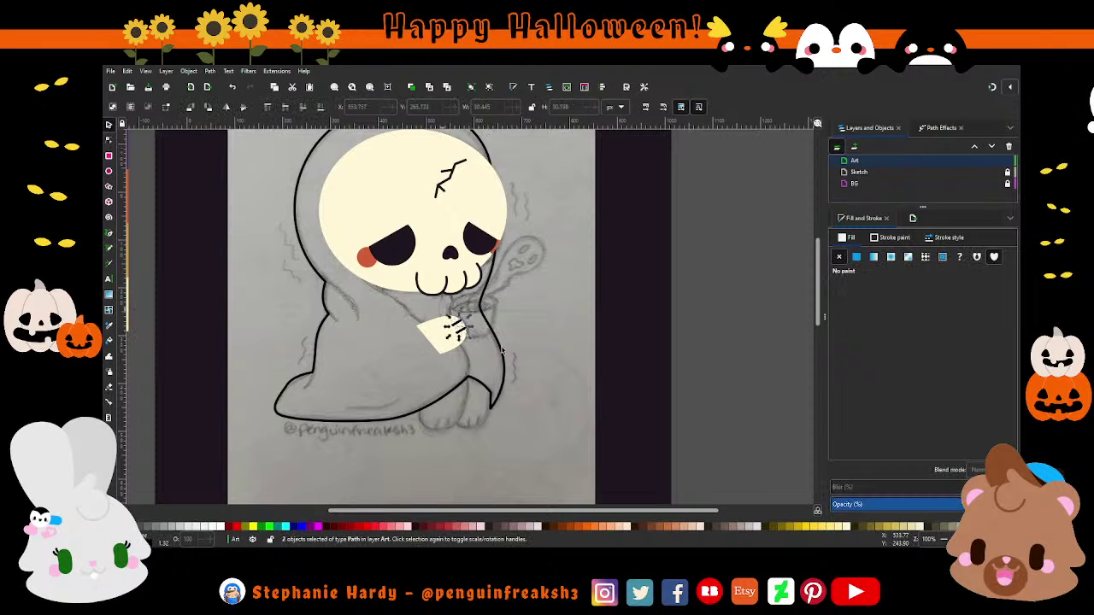
left_click(894, 237)
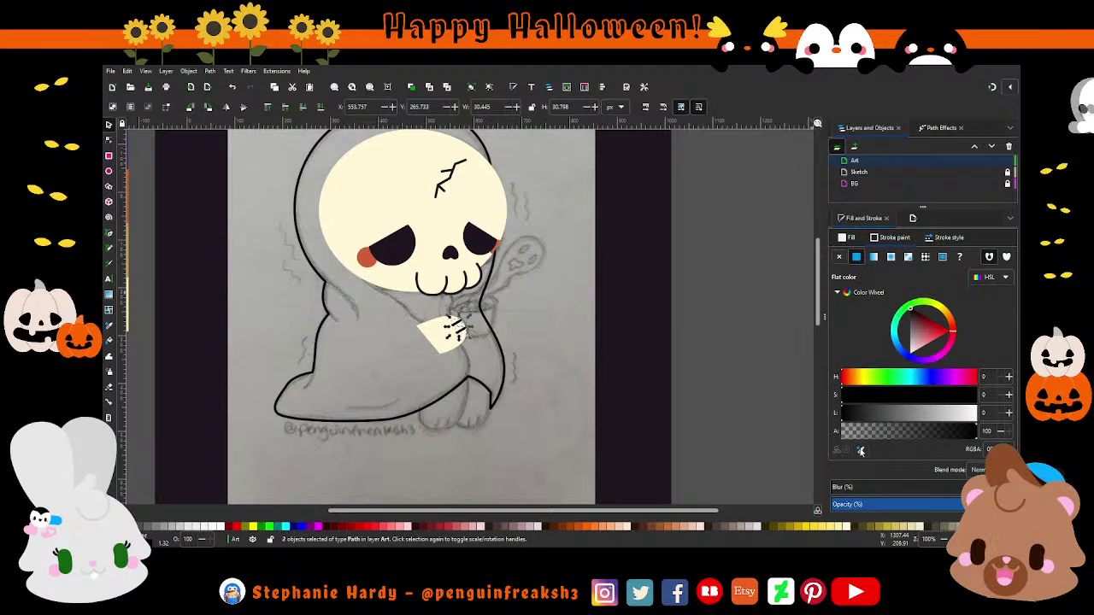
left_click(861, 451)
left_click(633, 362)
left_click(528, 356)
Step: Nudge the top finger line slightly left on the hand
key("plus")
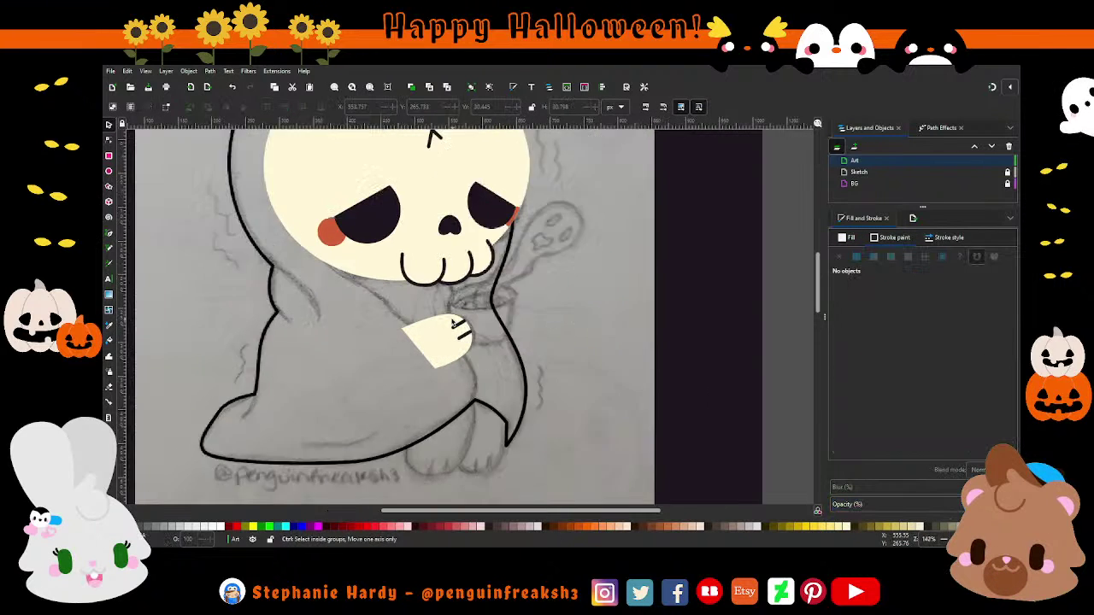
scroll(453, 324, "up", 3, "ctrl")
left_click_drag(461, 318, 454, 320)
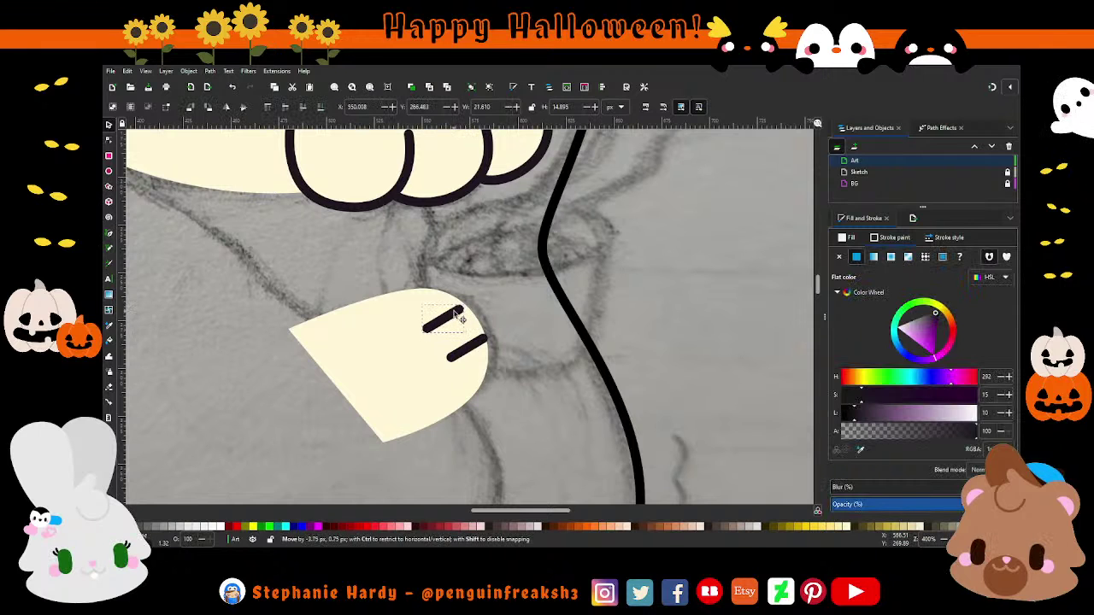
left_click(478, 347)
left_click(507, 310)
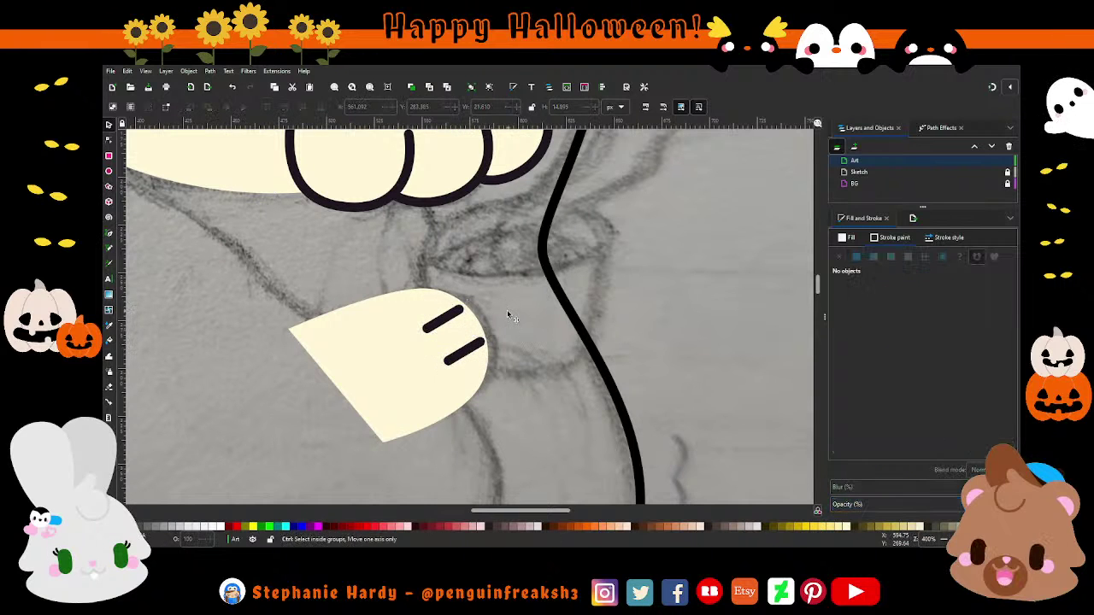
scroll(507, 310, "down", 4)
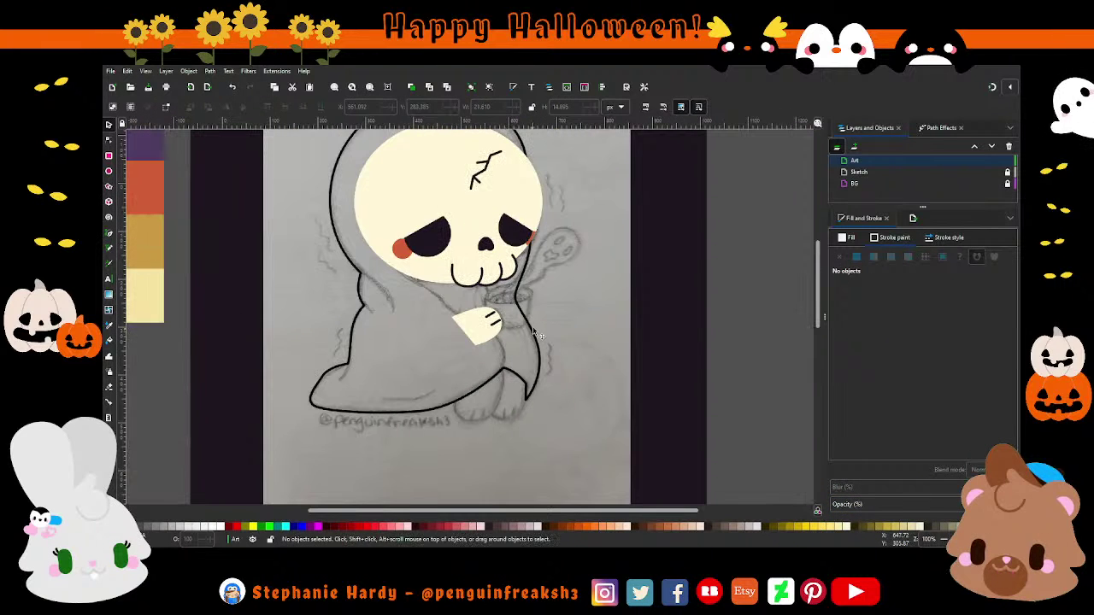
scroll(534, 333, "up", 1)
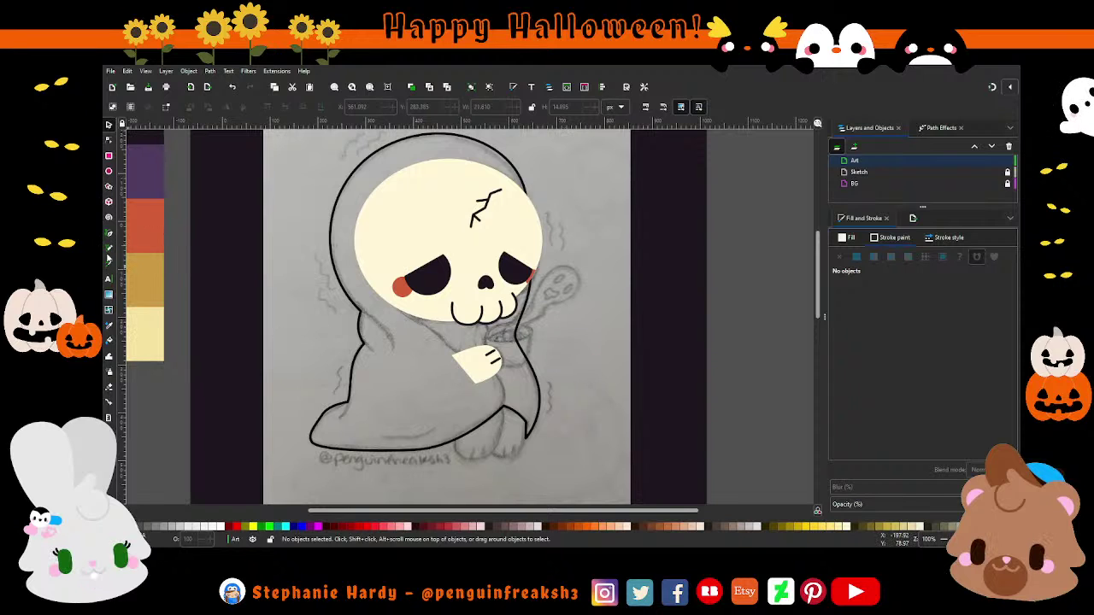
left_click(108, 234)
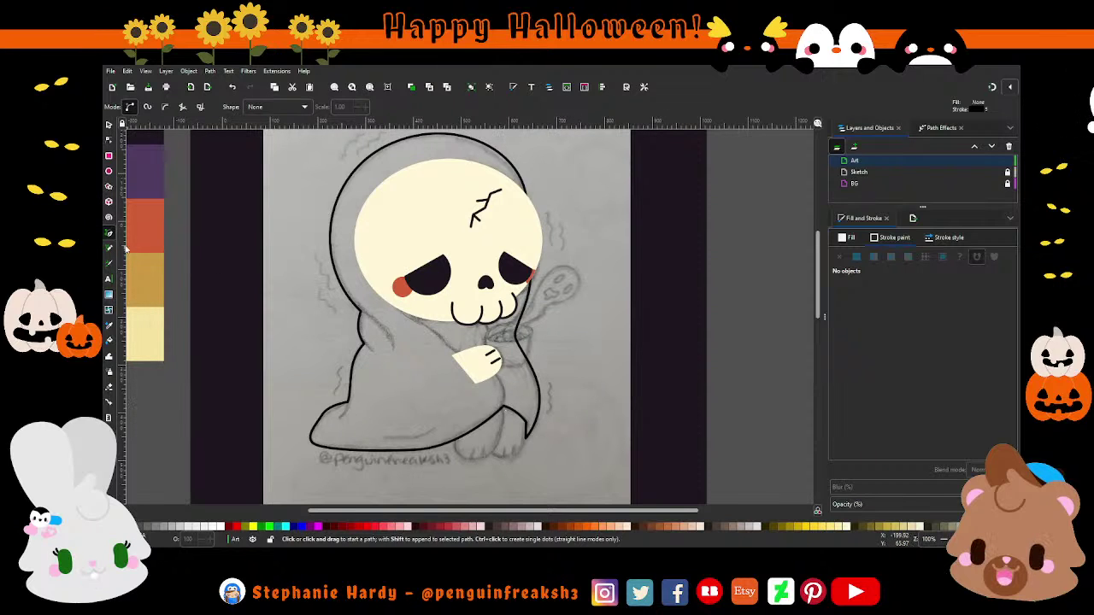
Step: Draw a thin outline-free ellipse for the cup rim and shift it left over the cup
key("e")
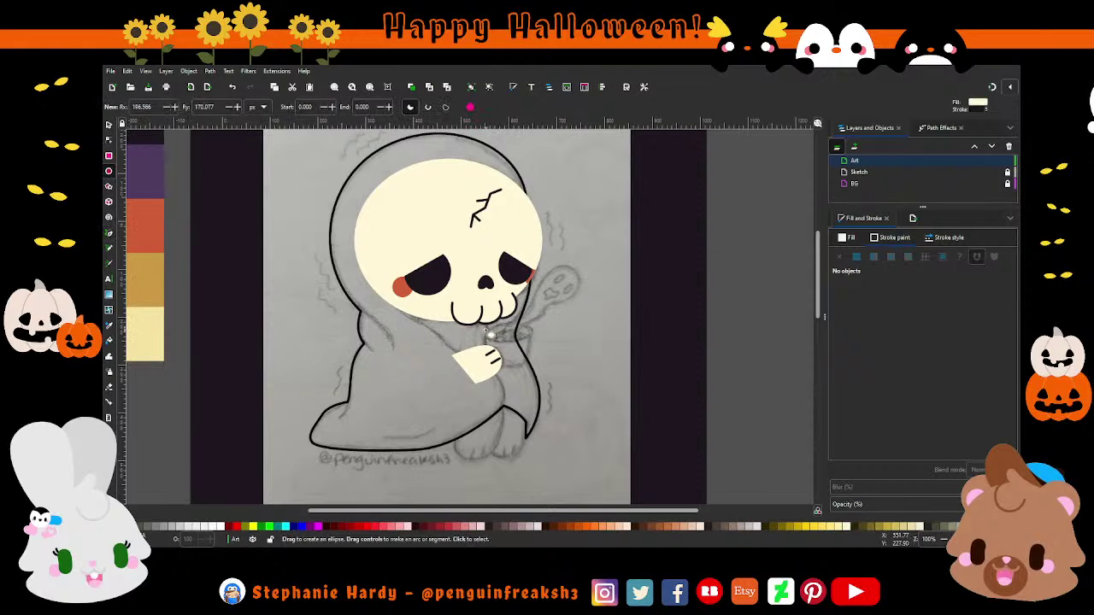
left_click_drag(489, 331, 536, 340)
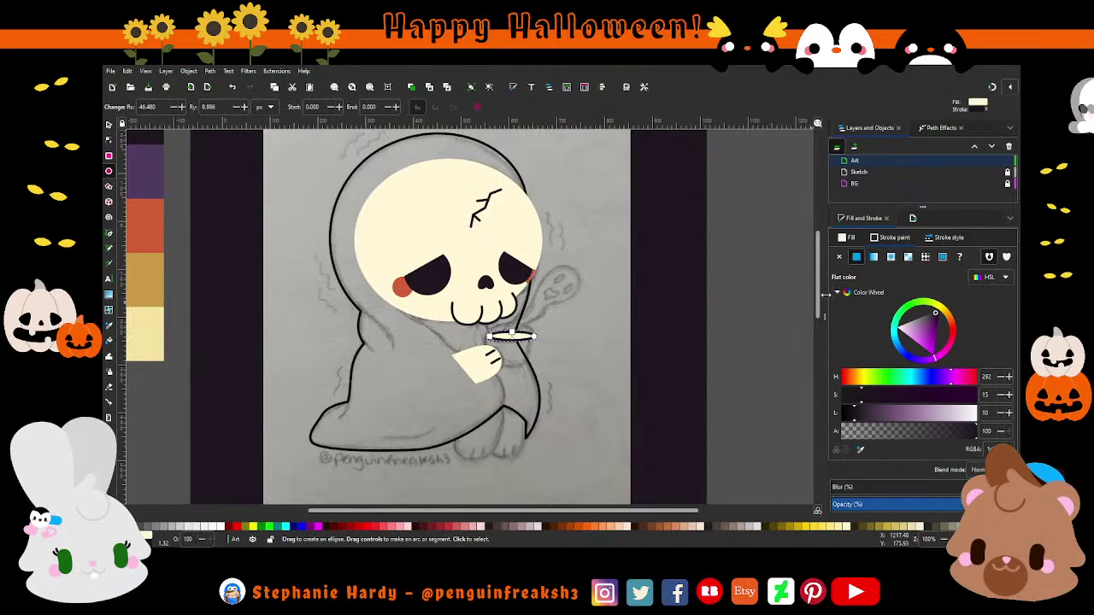
left_click(839, 256)
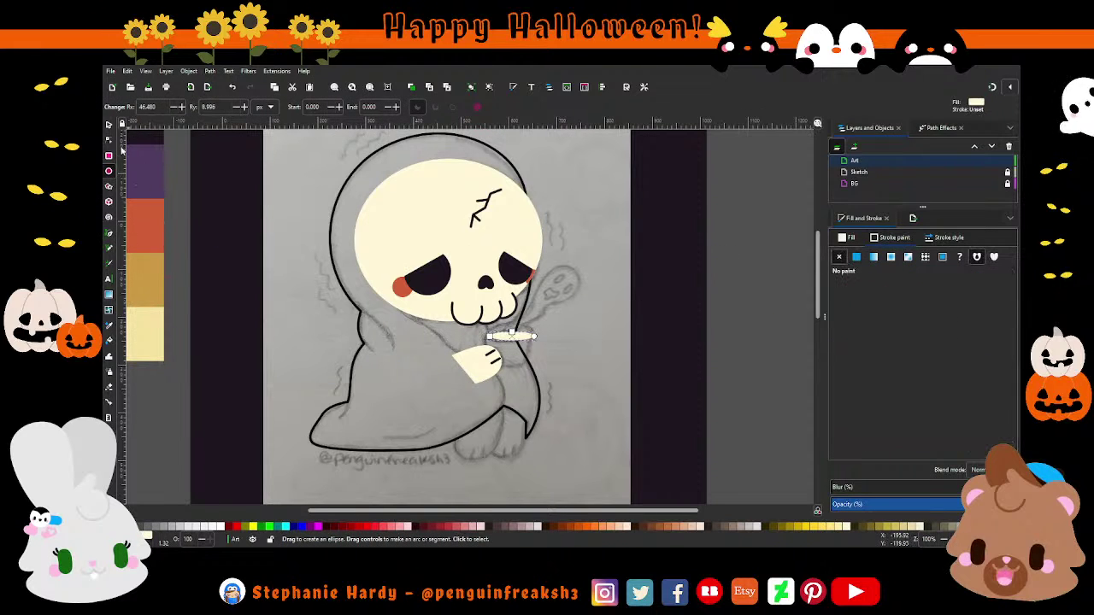
key("s")
scroll(574, 342, "up", 2)
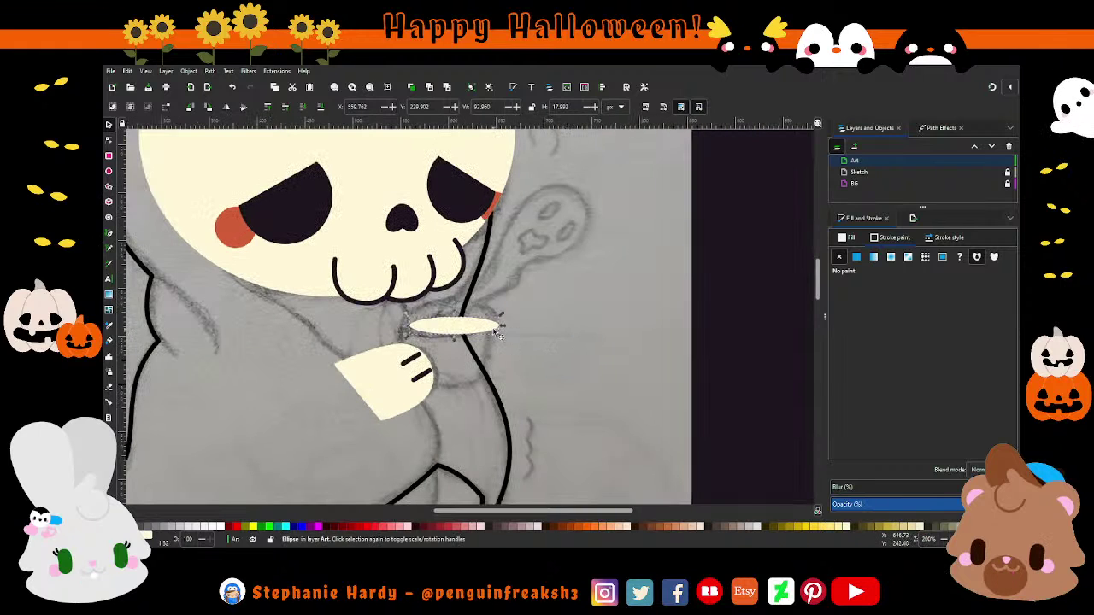
left_click_drag(500, 335, 485, 332)
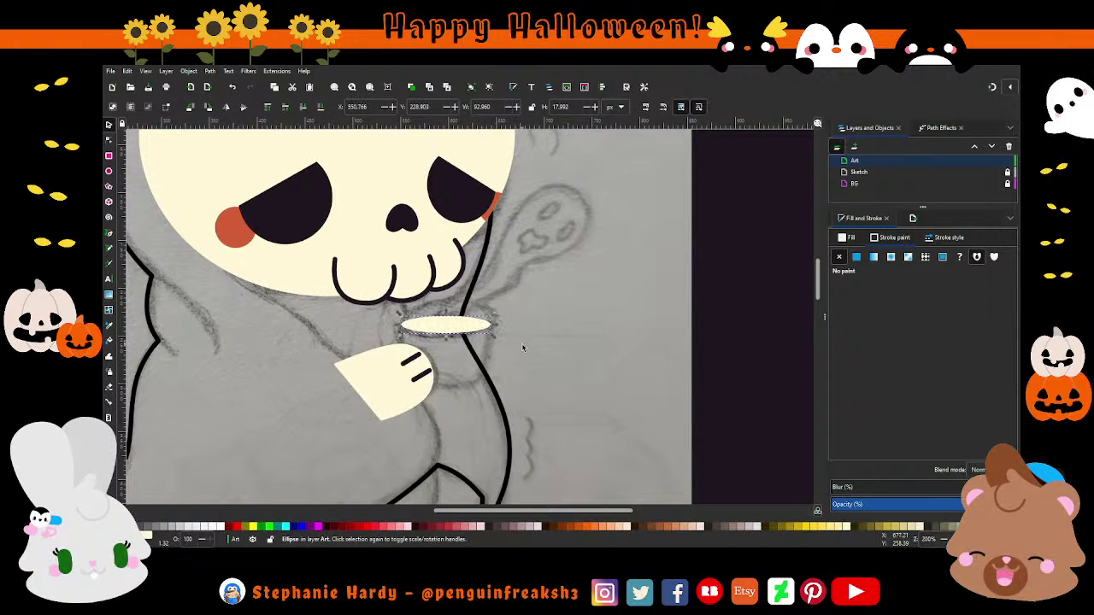
scroll(528, 355, "down", 1)
Step: Fill the ellipse with the cheek's orange-red colour
left_click(856, 256)
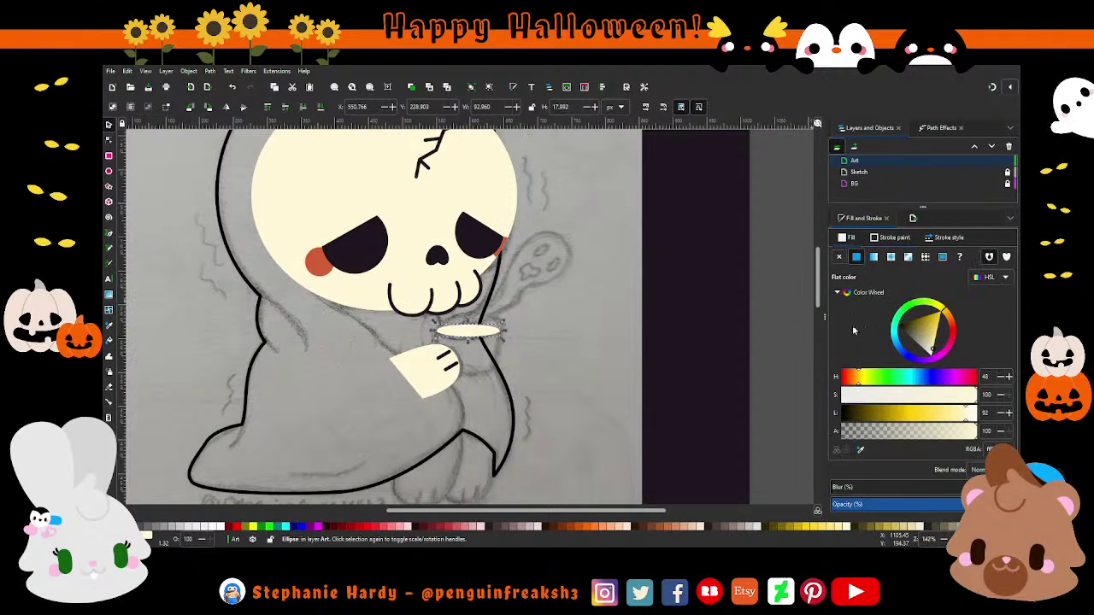
left_click(860, 451)
left_click(498, 248)
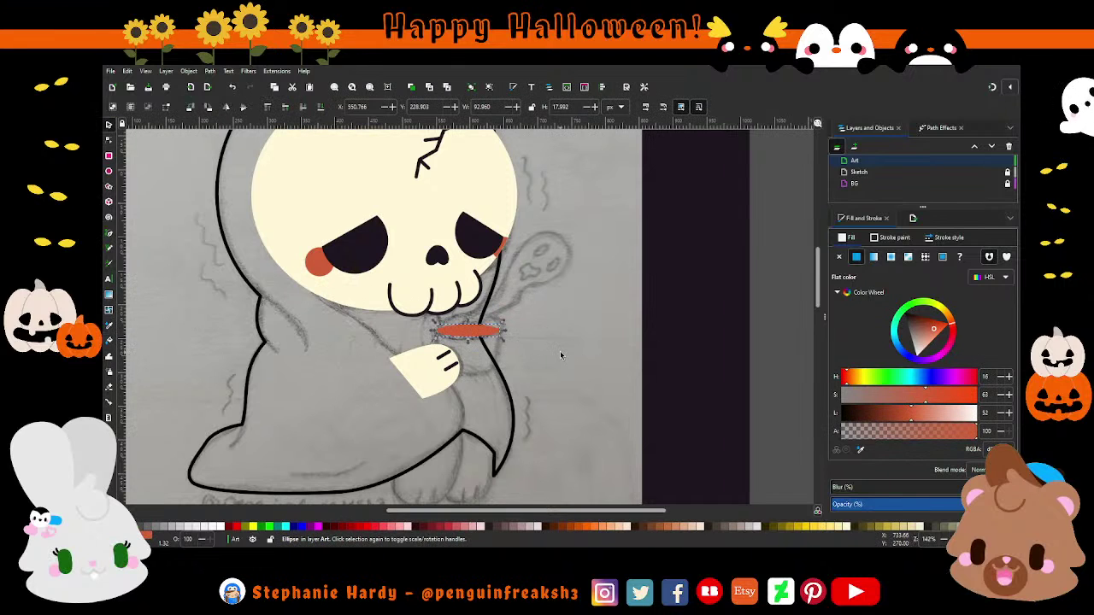
key("Escape")
scroll(560, 350, "down", 2)
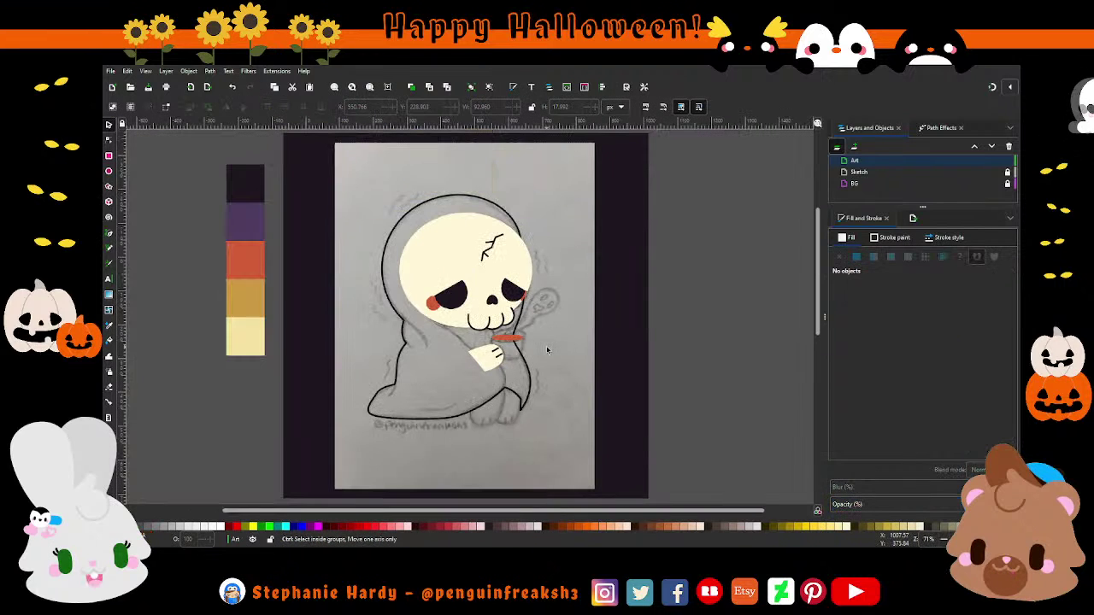
scroll(538, 348, "up", 2)
scroll(468, 344, "up", 2)
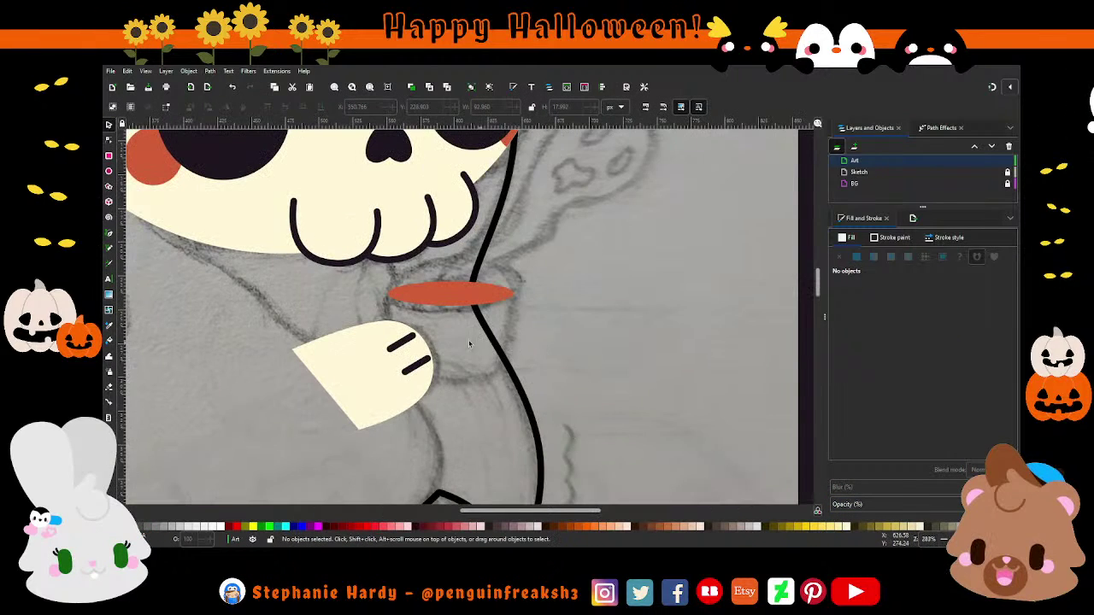
Step: Duplicate the orange ellipse, move the copy down beside the hand and scale it to about 72%
left_click(108, 234)
scroll(392, 305, "up", 1)
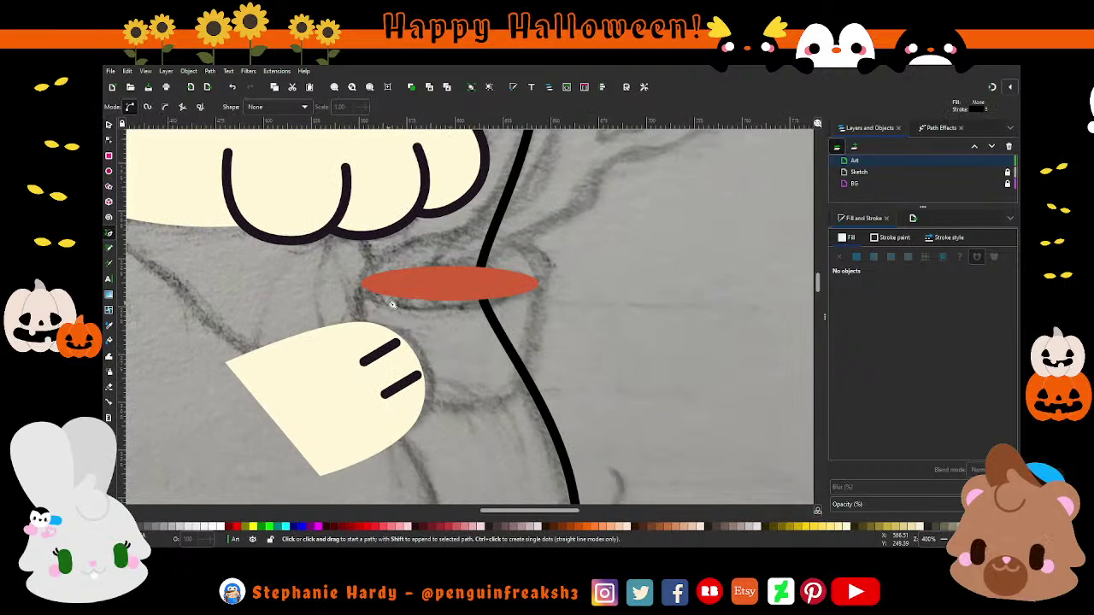
left_click(366, 289)
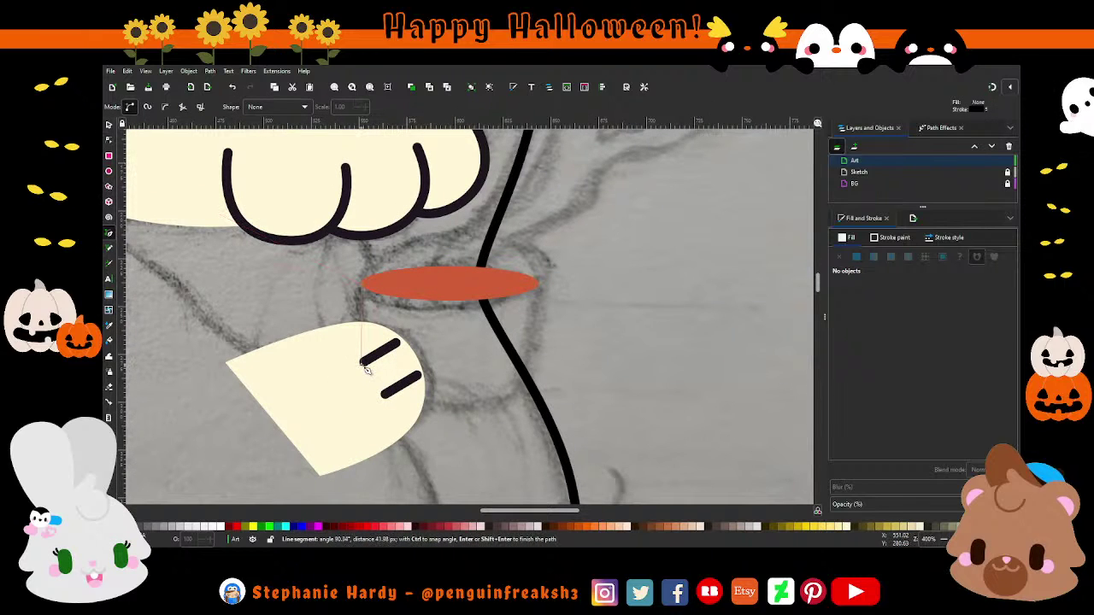
key("Escape")
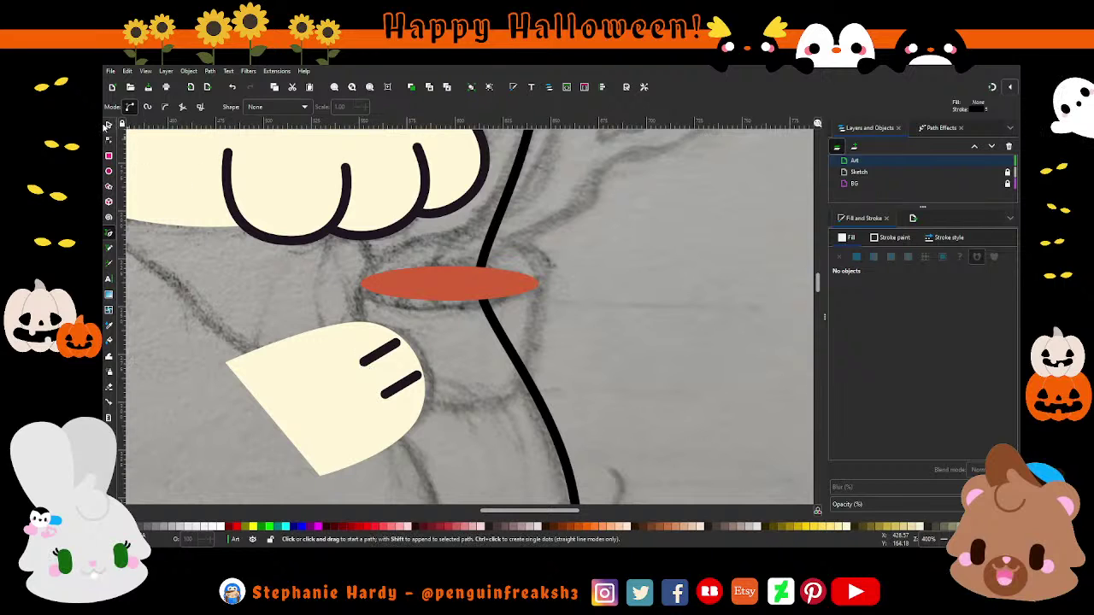
key("s")
left_click(444, 287)
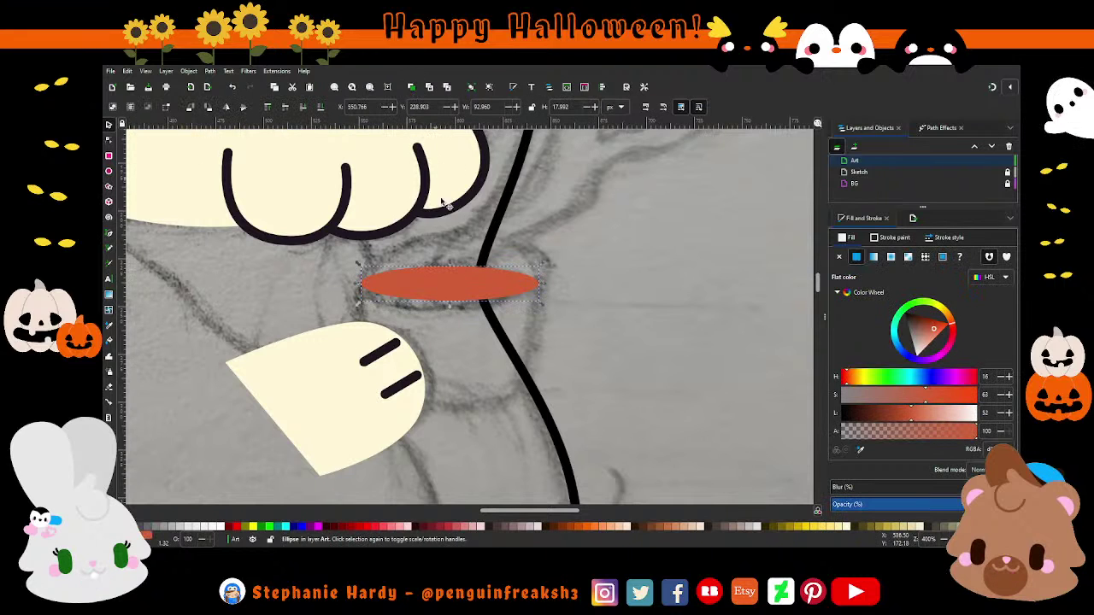
key("ctrl+d")
left_click_drag(448, 283, 466, 400)
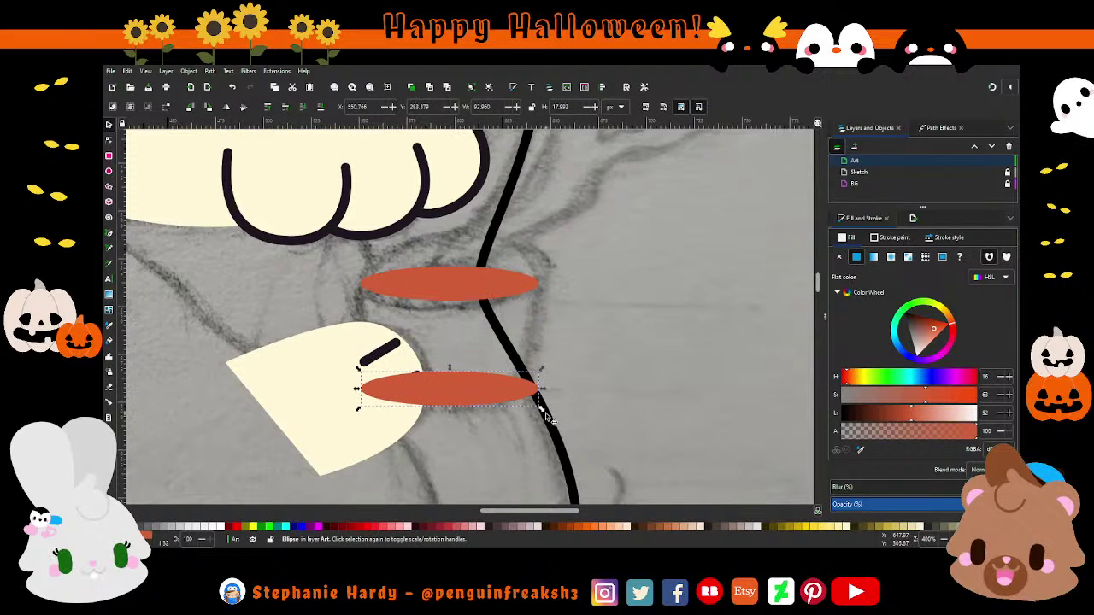
left_click_drag(542, 408, 513, 403)
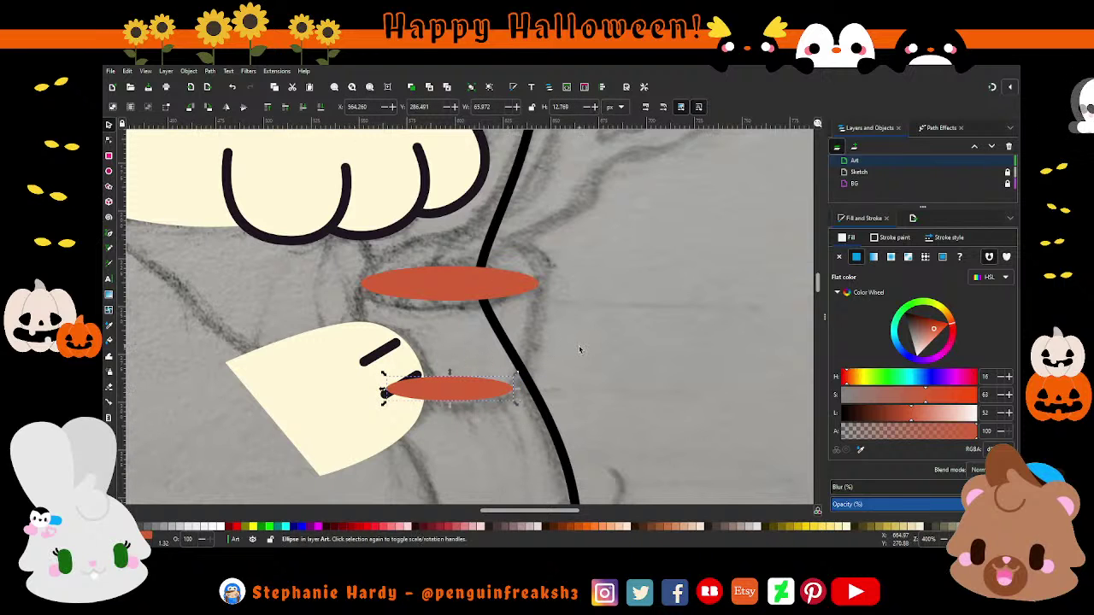
scroll(615, 341, "down", 1, "ctrl")
scroll(615, 341, "down", 2, "ctrl")
scroll(616, 342, "down", 1, "ctrl")
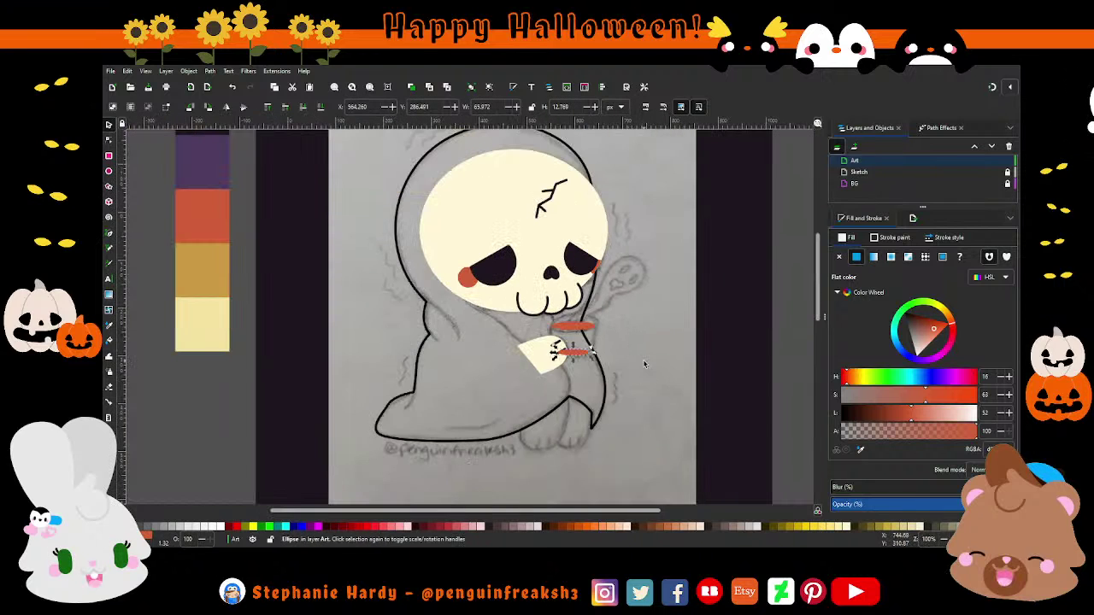
Step: Use the Dropper to colour the upper ellipse gold, keeping the small one orange
key("d")
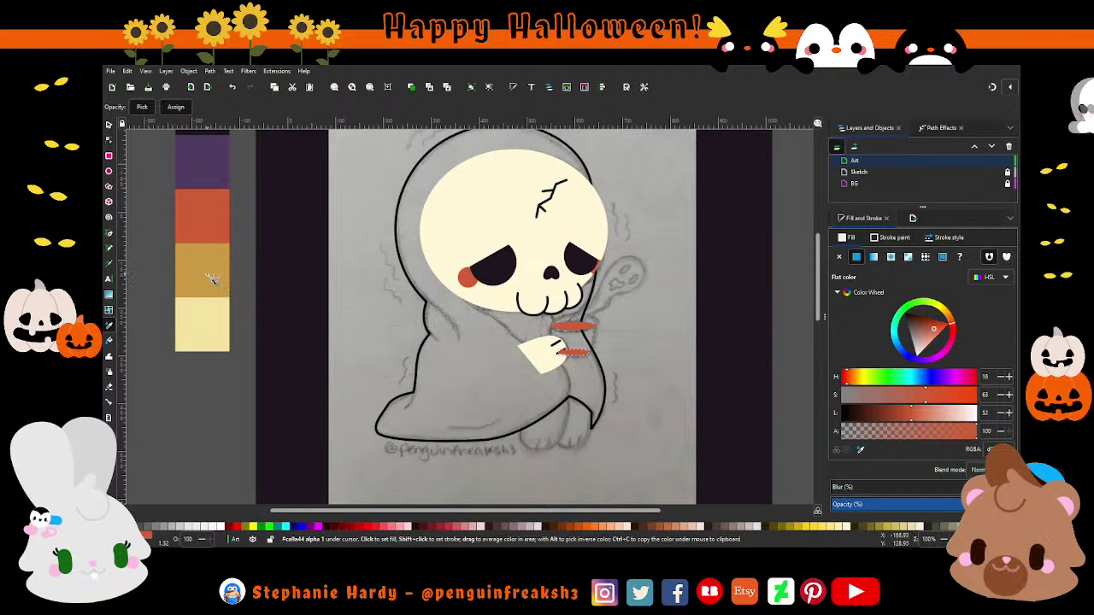
scroll(213, 279, "up", 2)
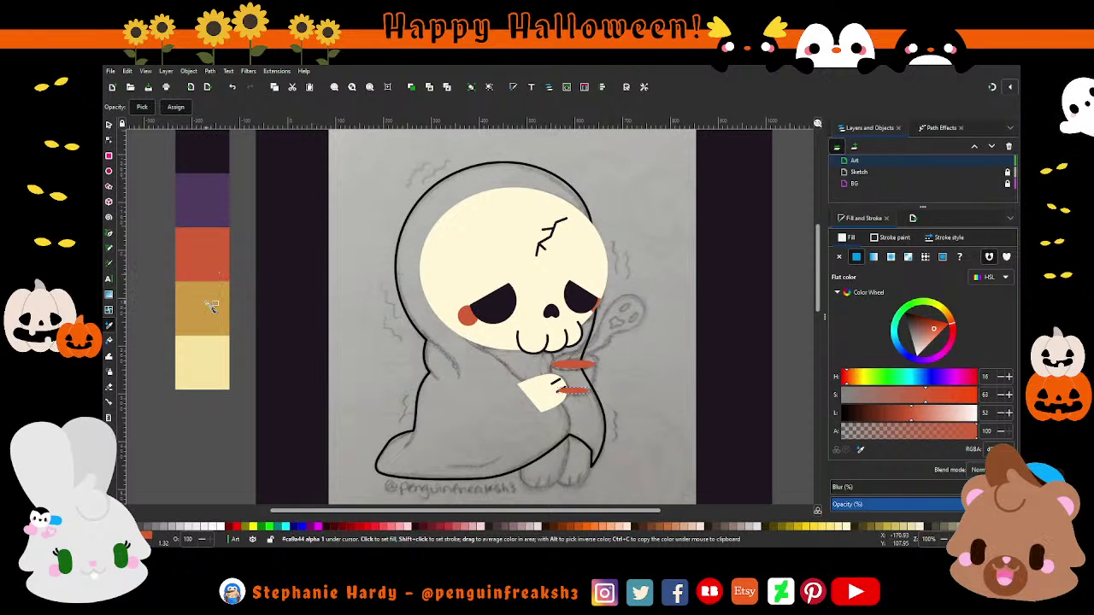
left_click(213, 306)
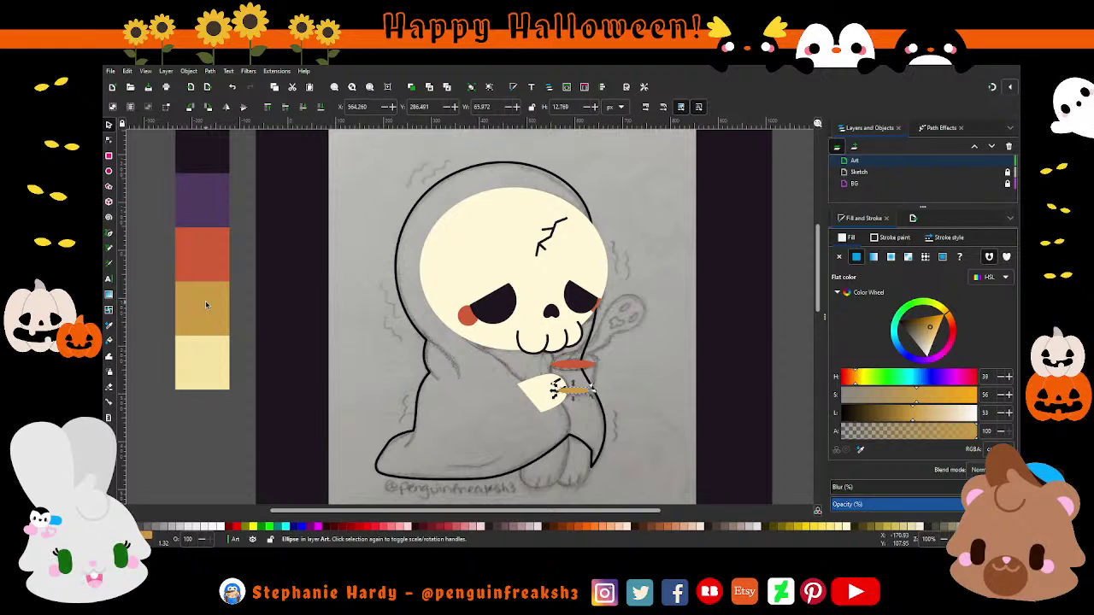
left_click(861, 450)
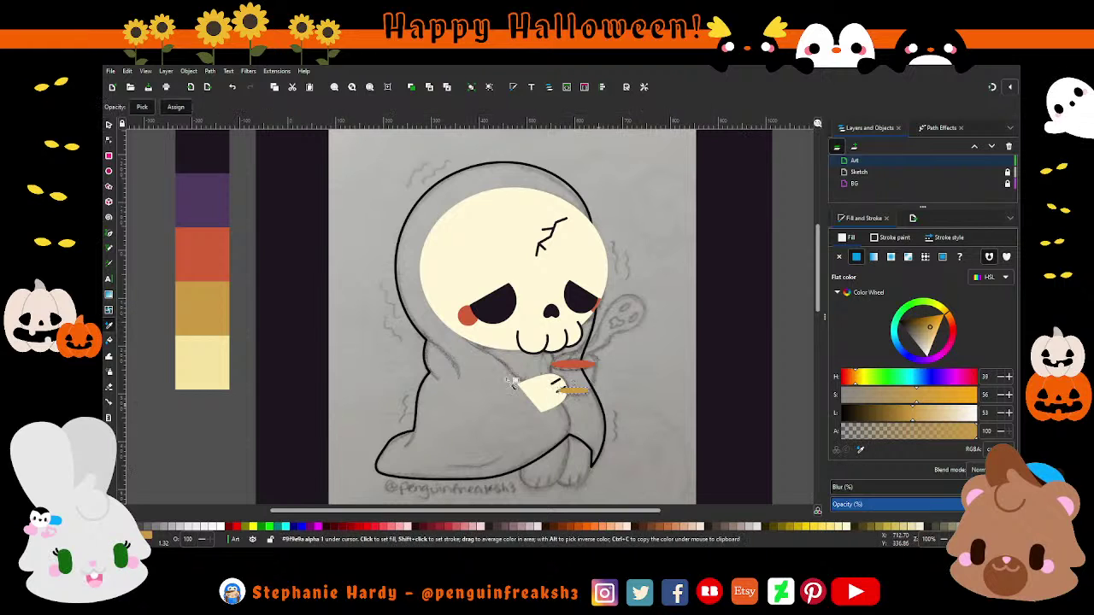
left_click(207, 256)
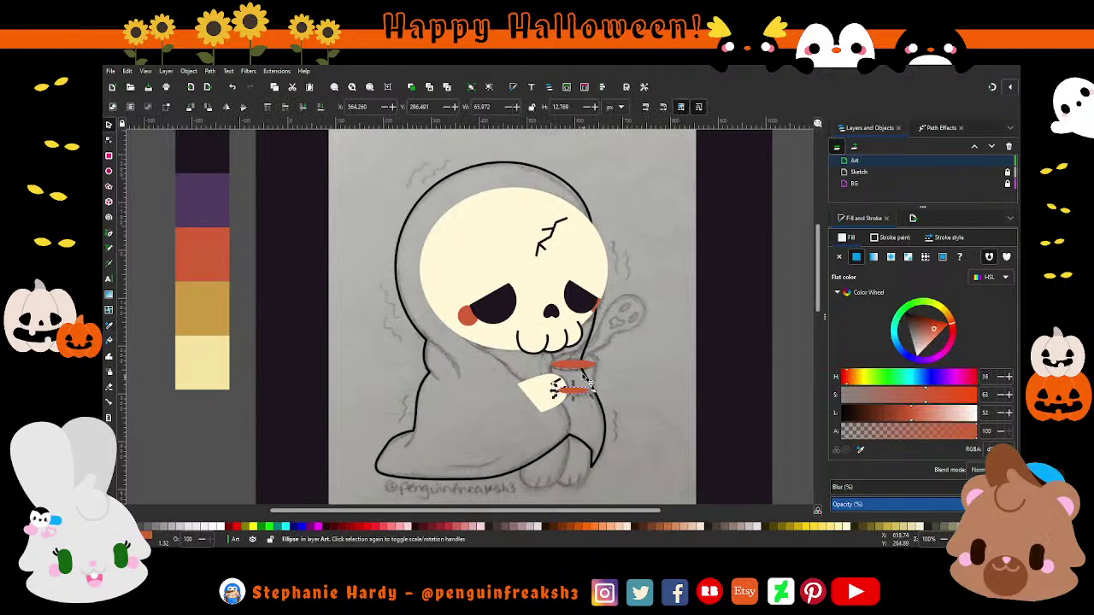
left_click(861, 451)
left_click(204, 308)
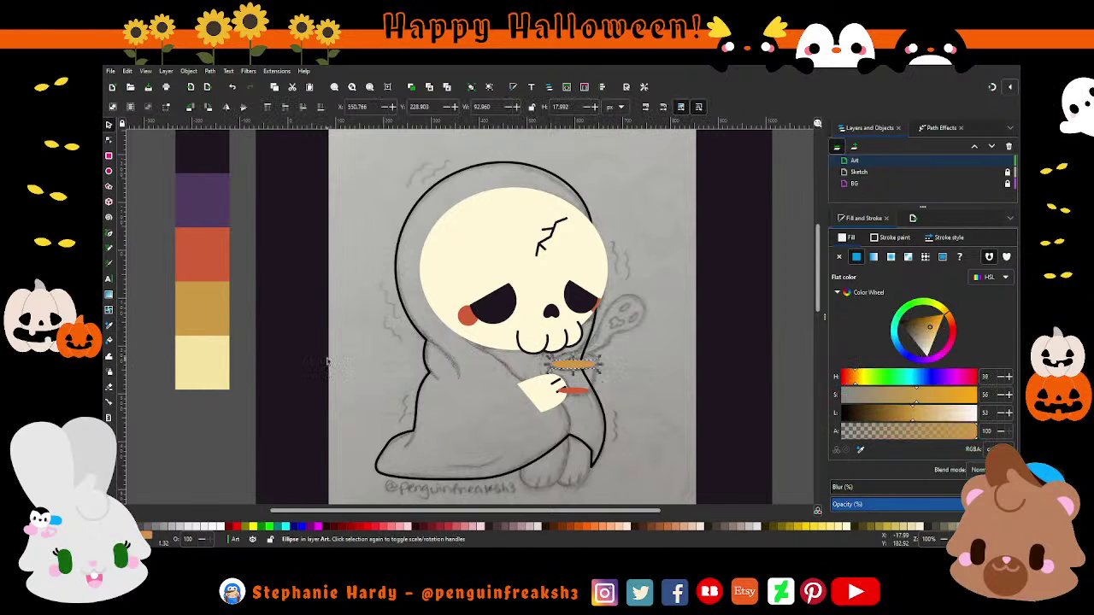
key("Tab")
scroll(620, 403, "up", 3, "ctrl")
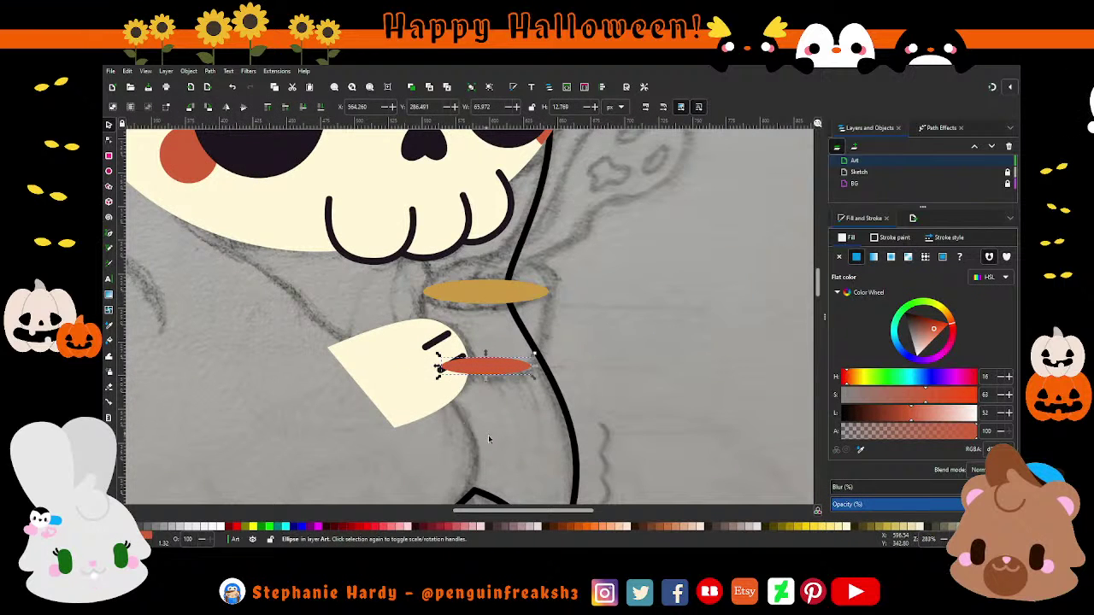
Step: Raise the hand and its finger marks above the small orange ellipse
left_click_drag(318, 306, 497, 441)
left_click(270, 108)
key("Escape")
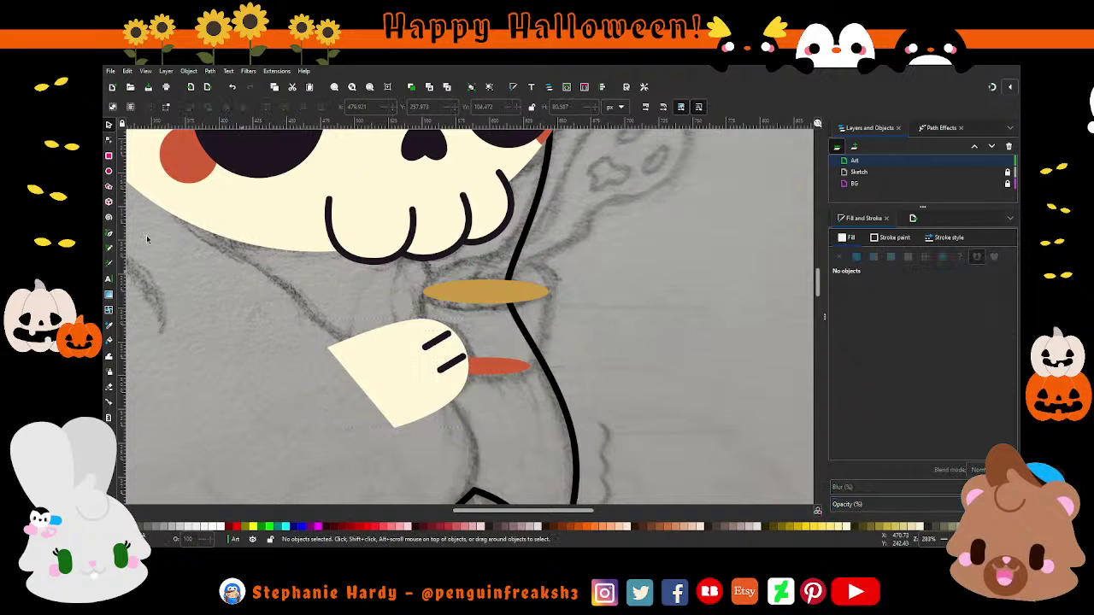
Step: Draw a four-corner cup body from rim to lower ellipse, filled orange with no stroke
left_click(108, 233)
scroll(564, 342, "up", 1, "ctrl")
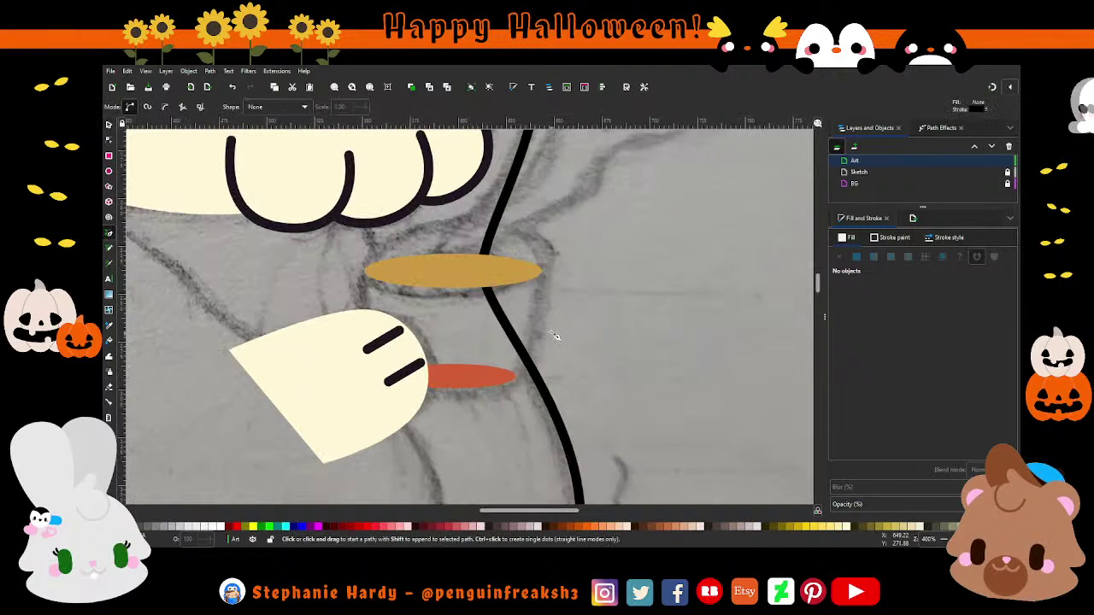
left_click(540, 280)
left_click(520, 358)
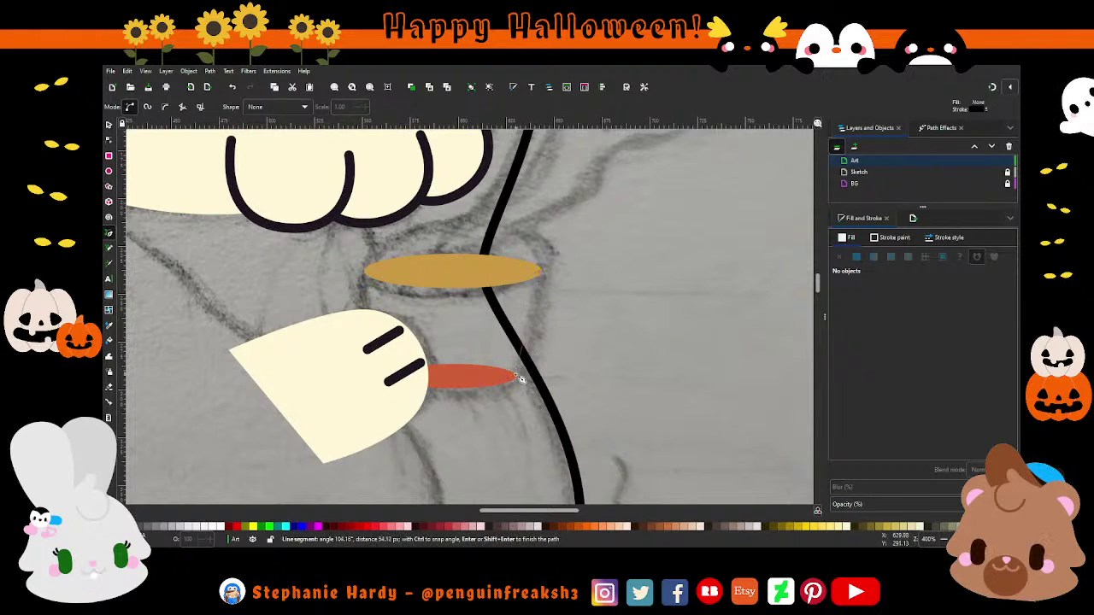
left_click(402, 379)
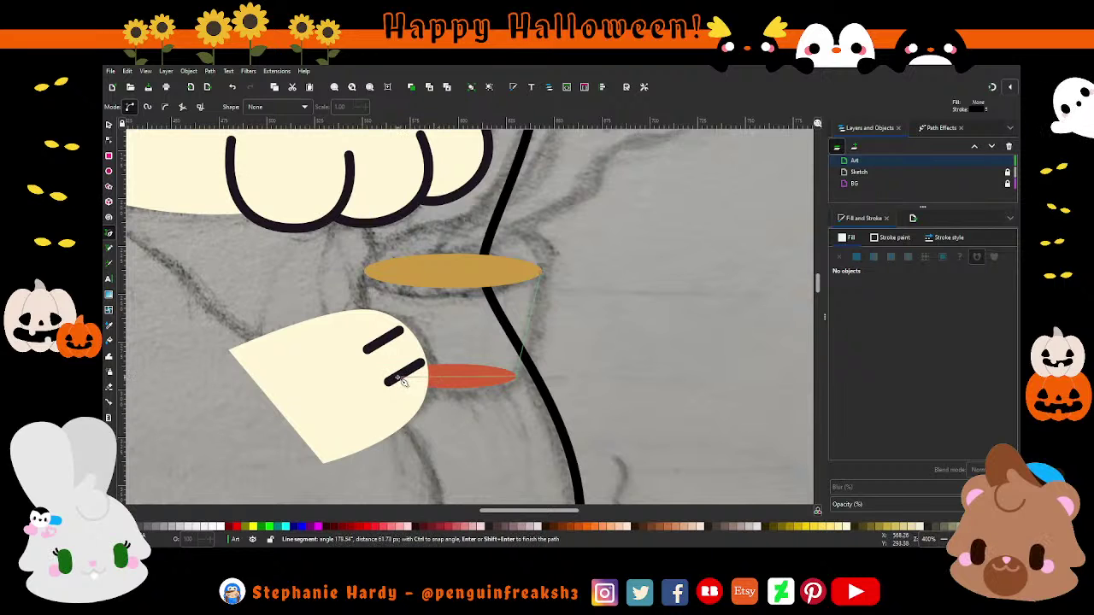
left_click(365, 274)
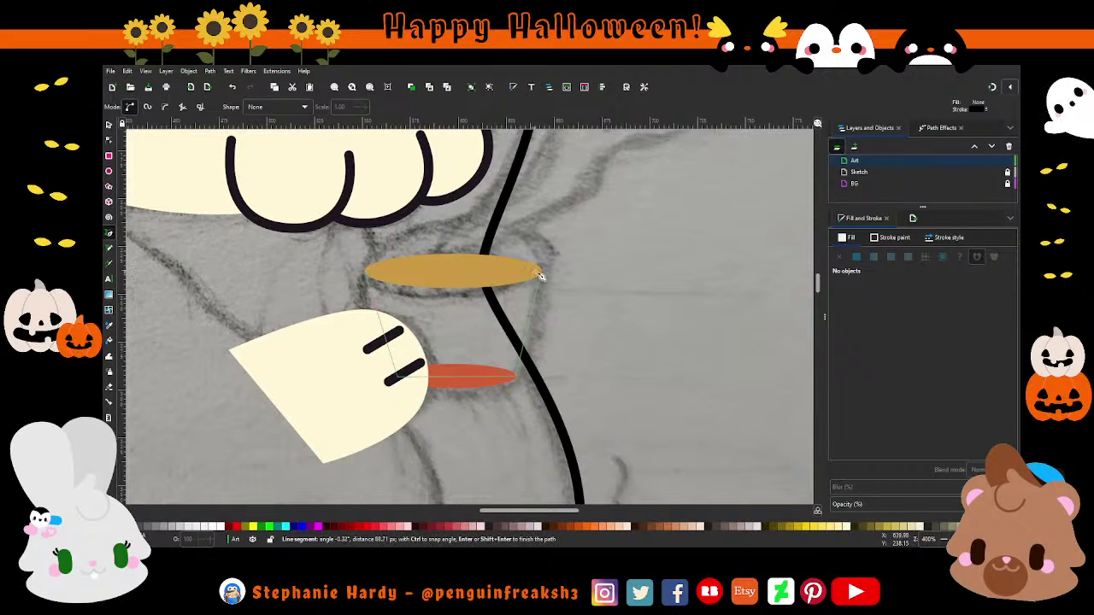
left_click(542, 272)
left_click(856, 257)
left_click(889, 236)
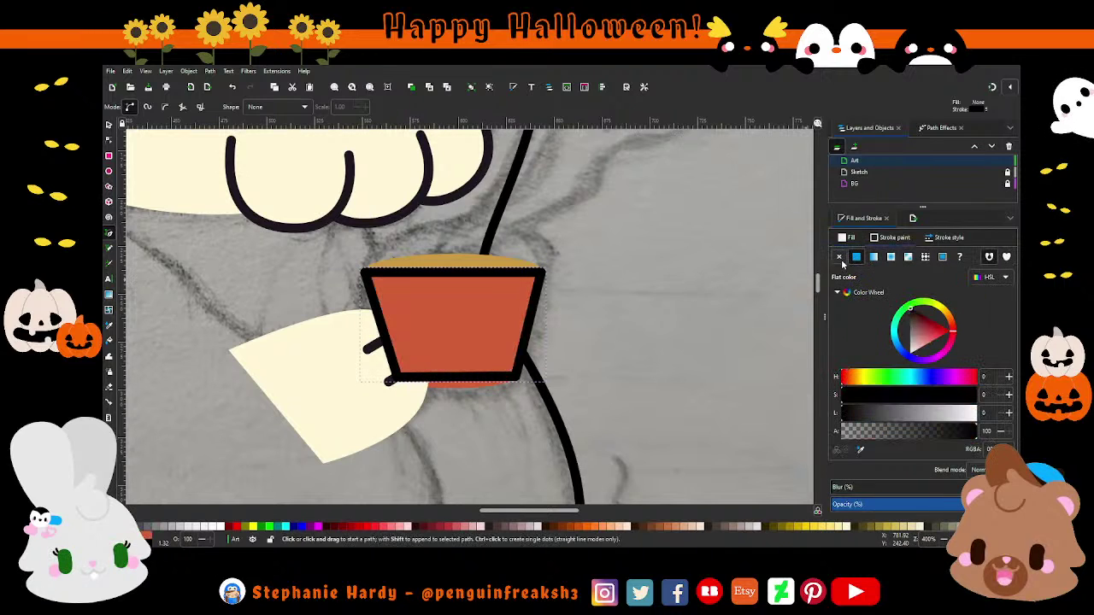
left_click(838, 257)
left_click(109, 125)
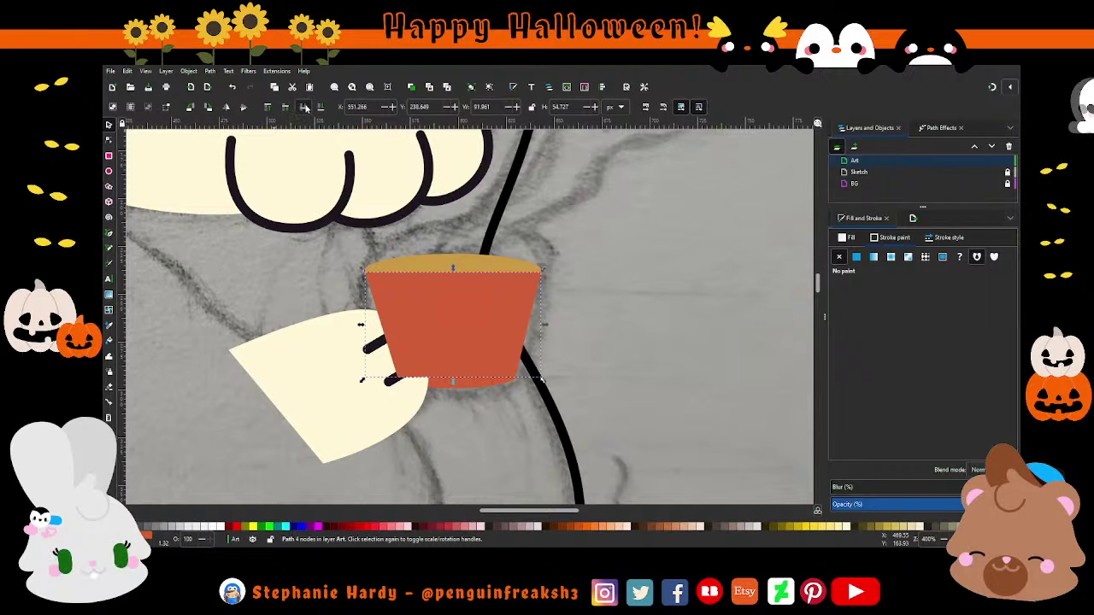
Step: Lower the cup body behind the hand and raise the gold rim above the cup
left_click(304, 108)
left_click(304, 108)
left_click(109, 140)
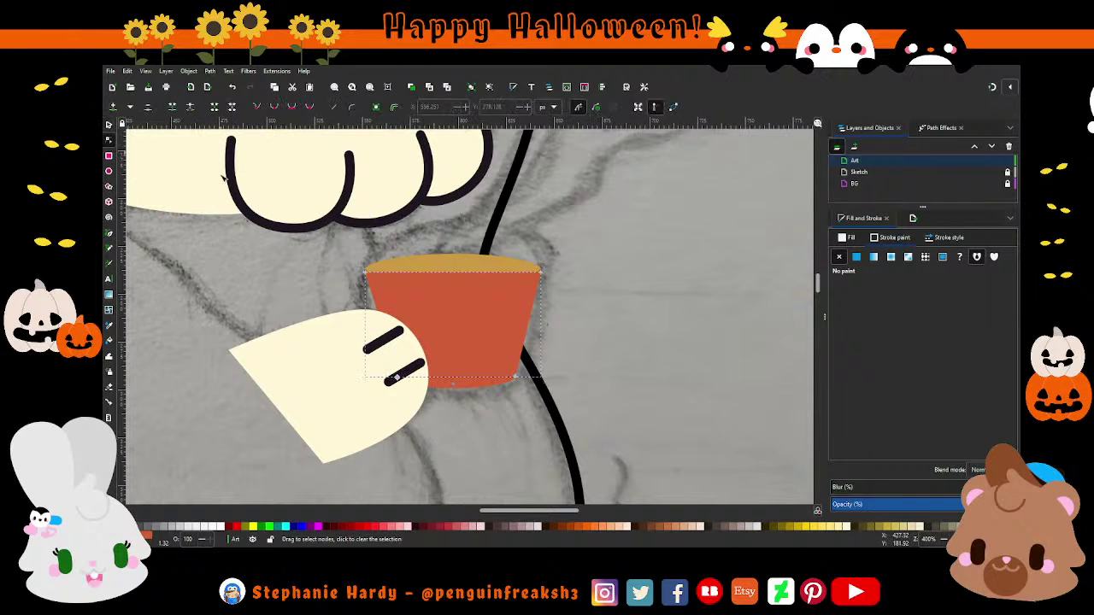
scroll(466, 285, "up", 2)
key("s")
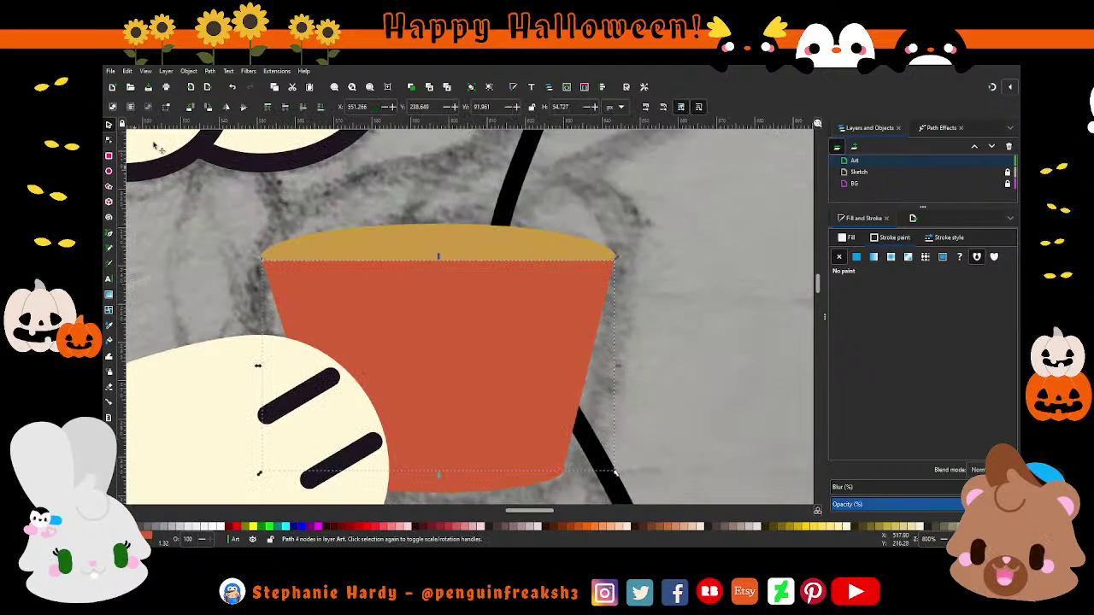
left_click(432, 239)
left_click(268, 110)
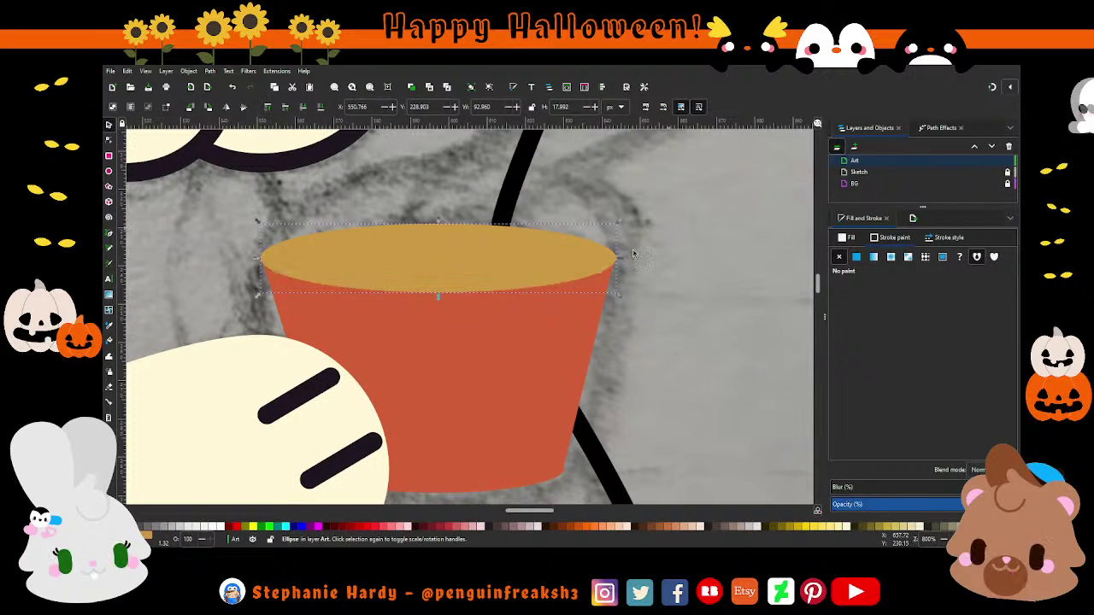
key("Escape")
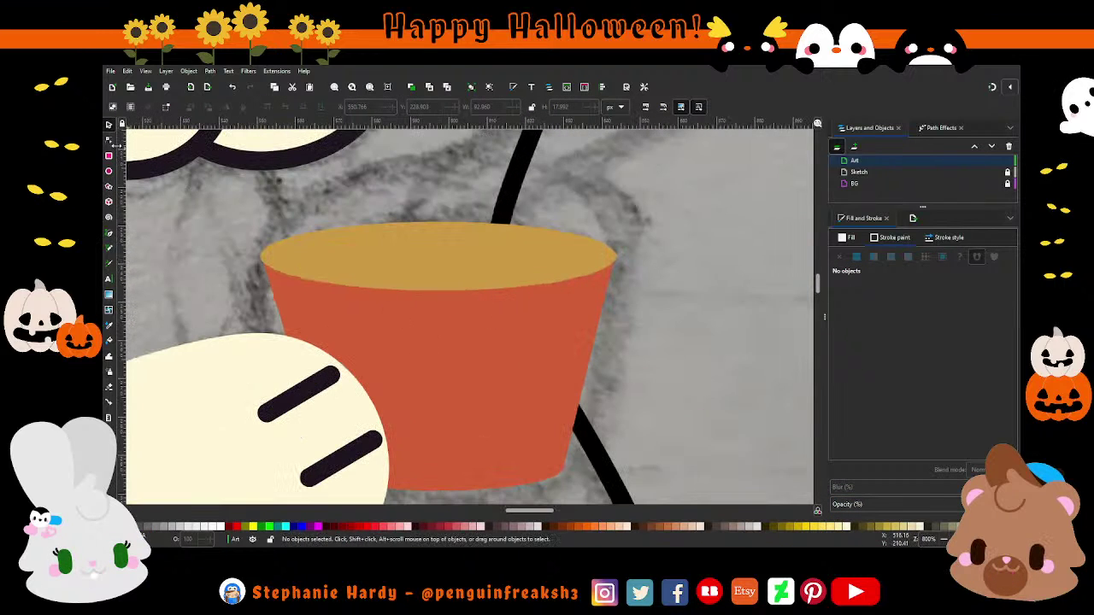
Step: Align the cup's top-left and top-right corner nodes with the rim edges
key("n")
left_click(297, 293)
scroll(282, 260, "up", 2, "ctrl")
scroll(291, 256, "up", 2, "ctrl")
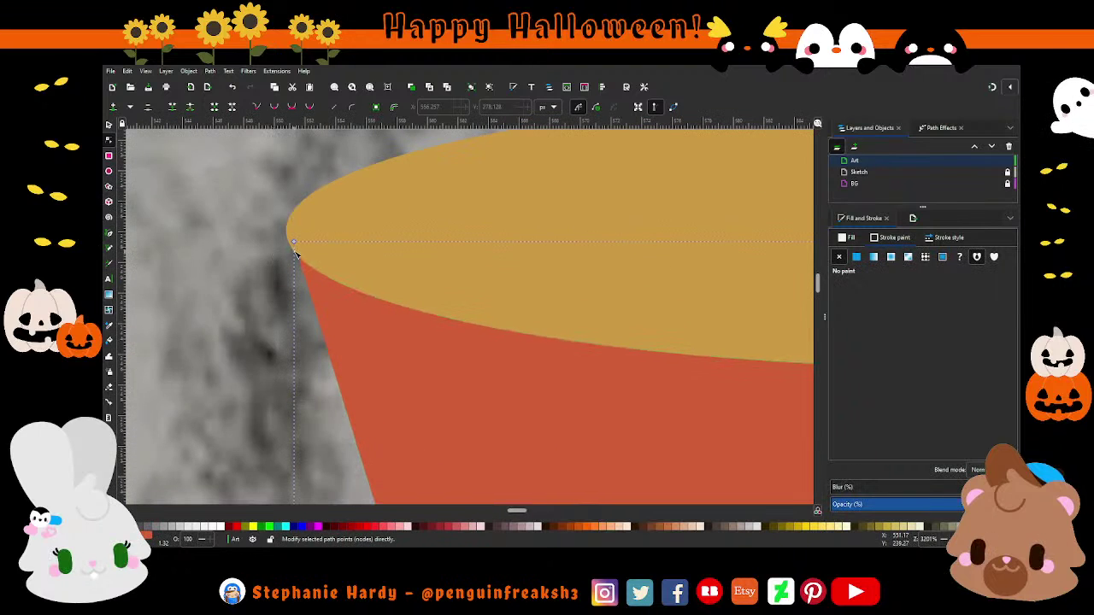
left_click_drag(293, 242, 286, 235)
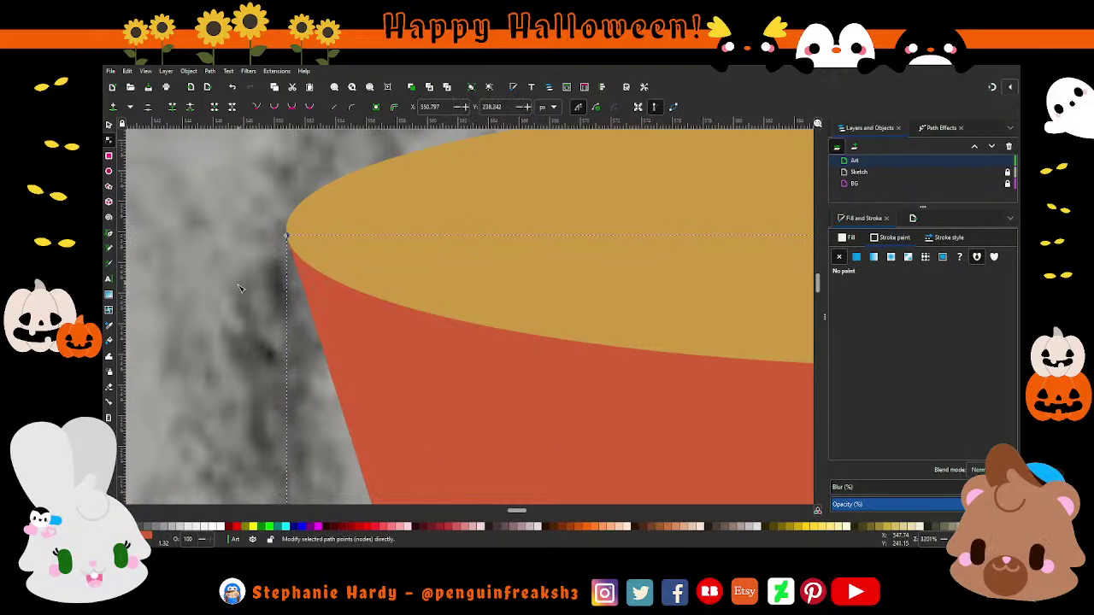
scroll(239, 288, "down", 2, "ctrl")
scroll(239, 288, "down", 1, "ctrl")
scroll(752, 274, "up", 2, "ctrl")
scroll(742, 284, "up", 1, "ctrl")
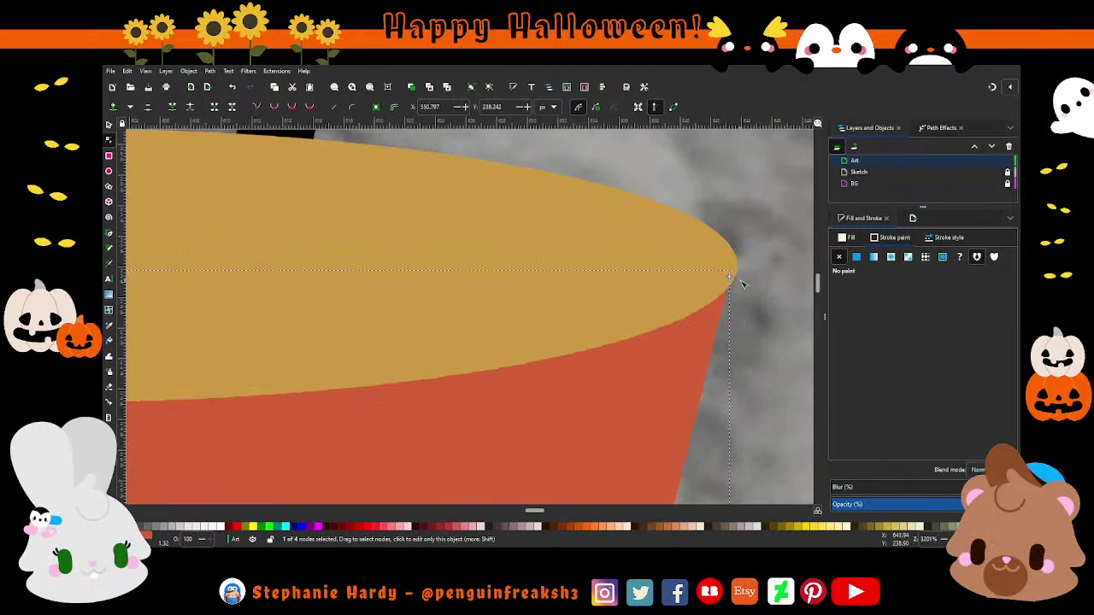
left_click_drag(730, 274, 738, 272)
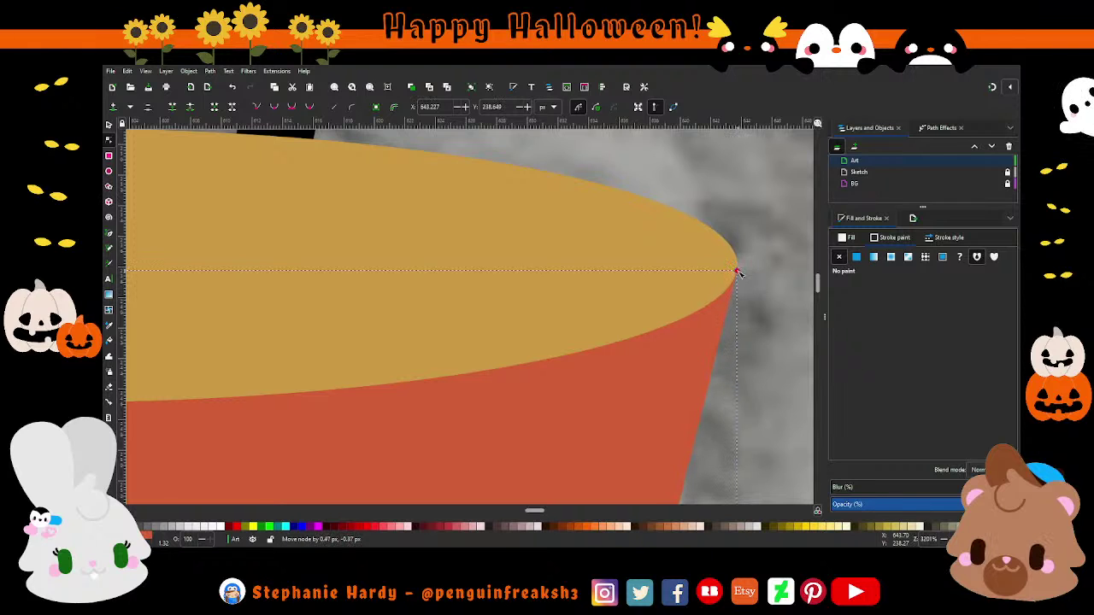
left_click_drag(739, 273, 743, 272)
scroll(611, 349, "down", 4, "ctrl")
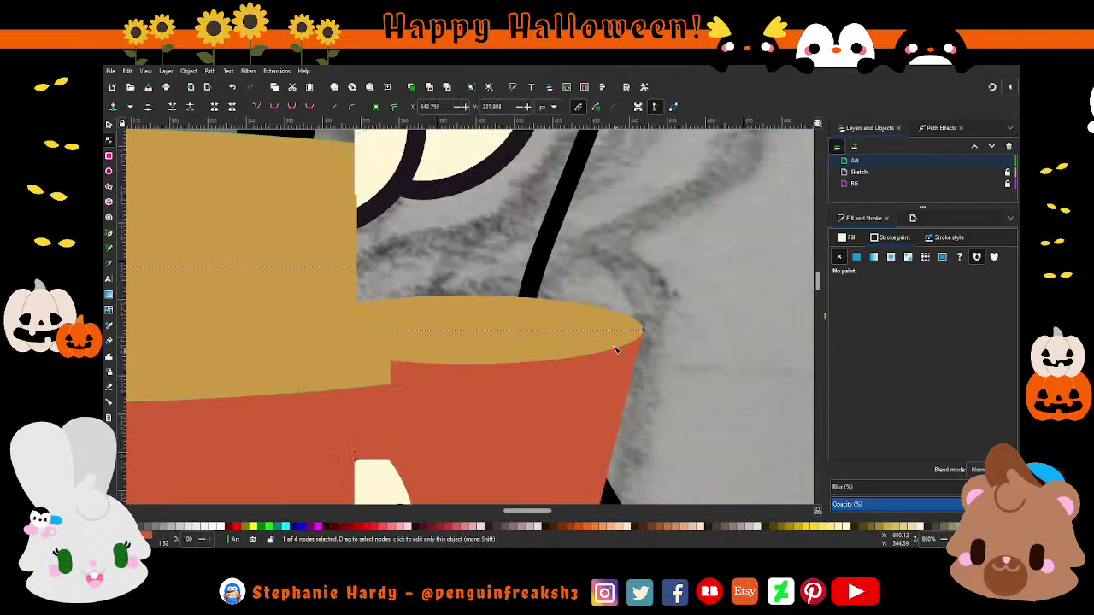
scroll(616, 348, "down", 1, "ctrl")
key("Escape")
key("s")
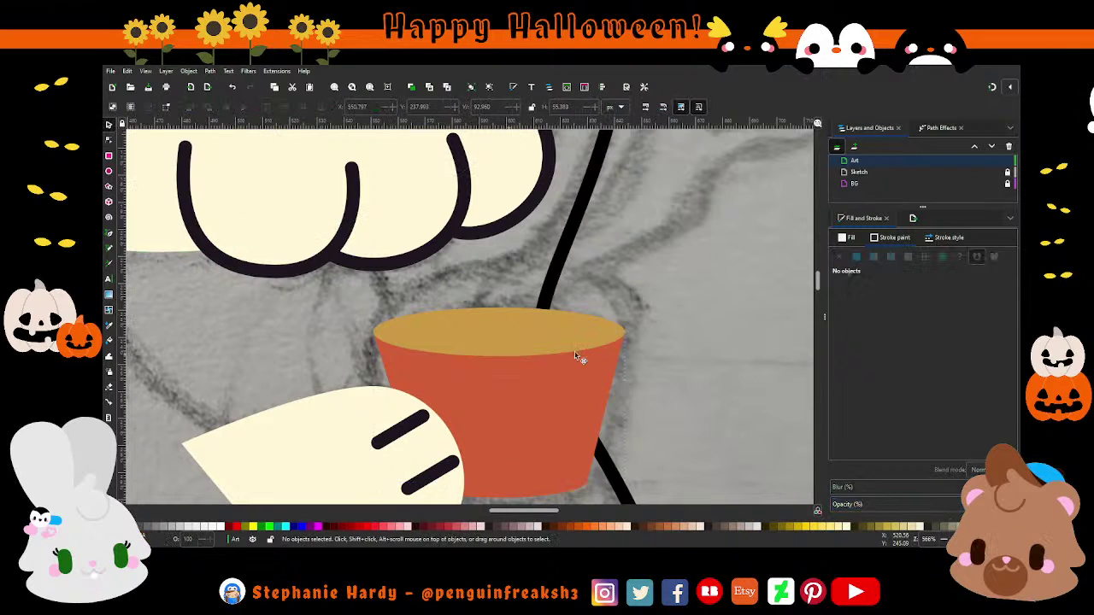
Step: Nudge the cup's bottom-right corner node into place against the lower ellipse
scroll(603, 352, "down", 1, "ctrl")
scroll(592, 479, "up", 1, "ctrl")
scroll(587, 471, "up", 1, "ctrl")
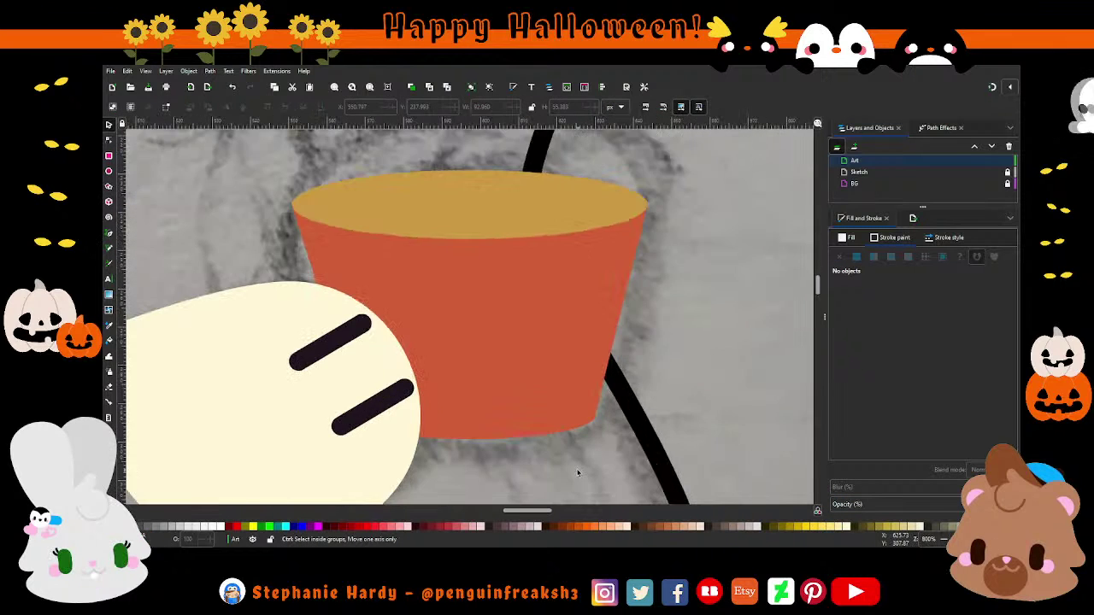
scroll(576, 464, "up", 2, "ctrl")
left_click(109, 140)
left_click(415, 298)
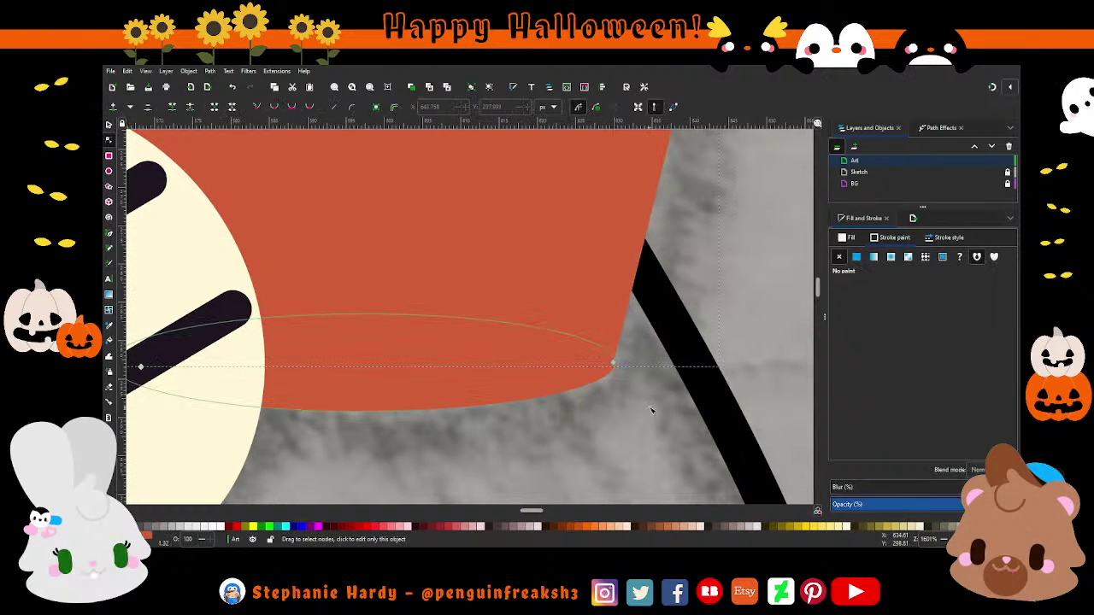
scroll(623, 350, "up", 2, "ctrl")
scroll(583, 358, "up", 1, "ctrl")
left_click_drag(584, 357, 583, 363)
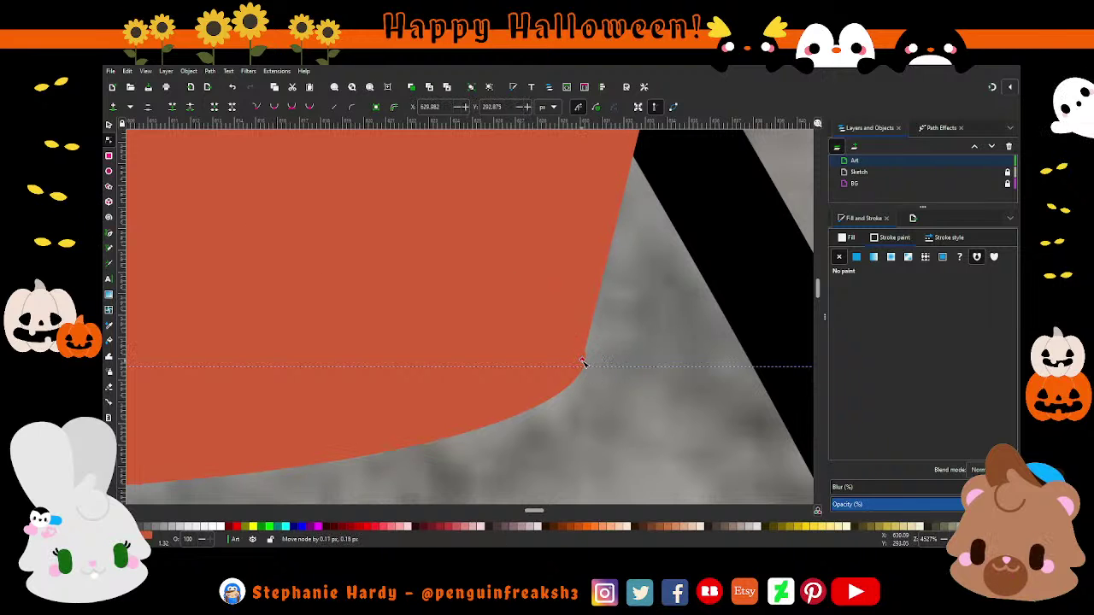
key("Escape")
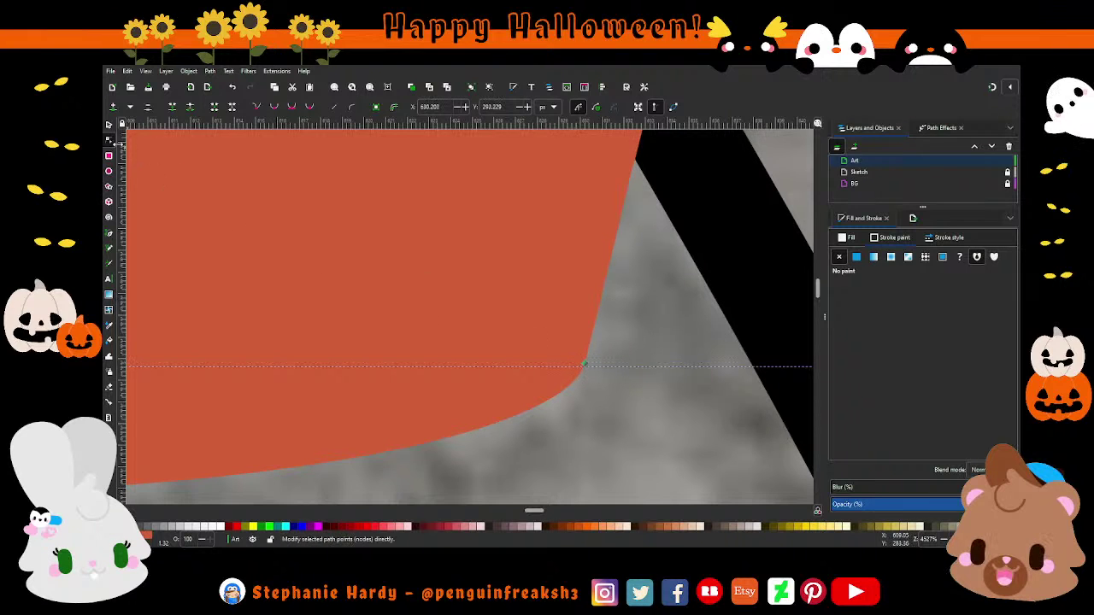
left_click(109, 124)
scroll(525, 378, "down", 2, "ctrl")
scroll(598, 391, "down", 2, "ctrl")
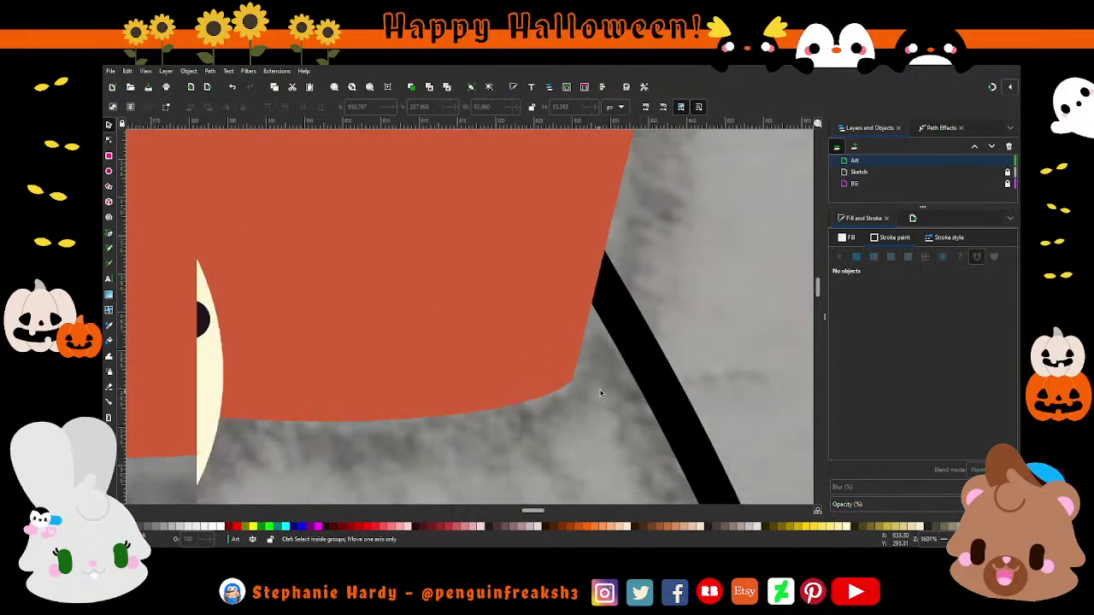
scroll(599, 390, "down", 2, "ctrl")
scroll(601, 394, "down", 1, "ctrl")
Step: Shift the bony hand and its two finger lines right so they overlap the orange cup
scroll(537, 348, "down", 1, "ctrl")
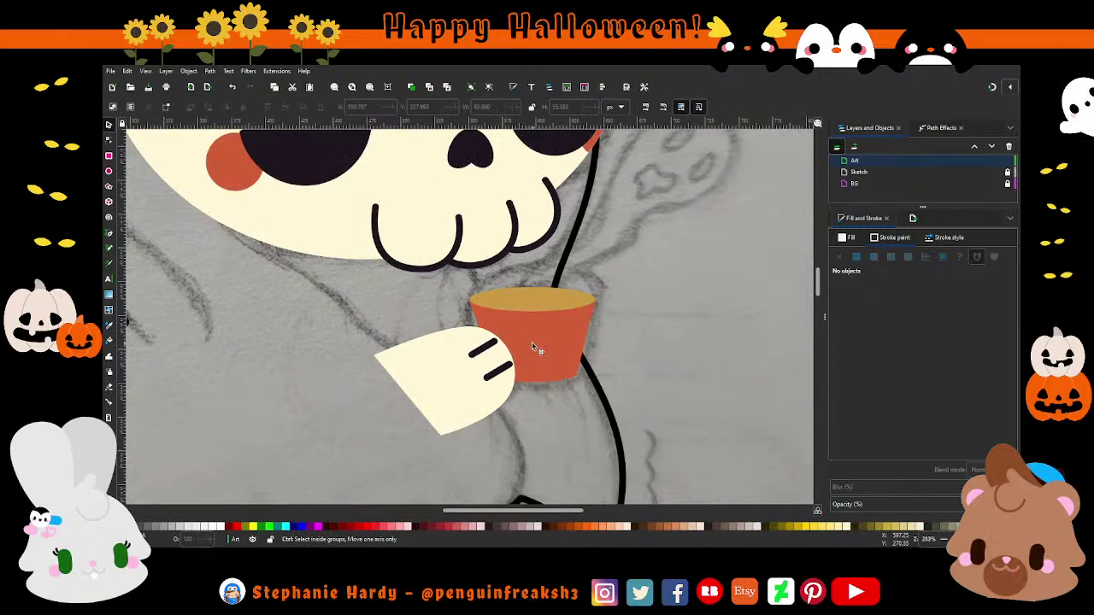
scroll(531, 342, "down", 1, "ctrl")
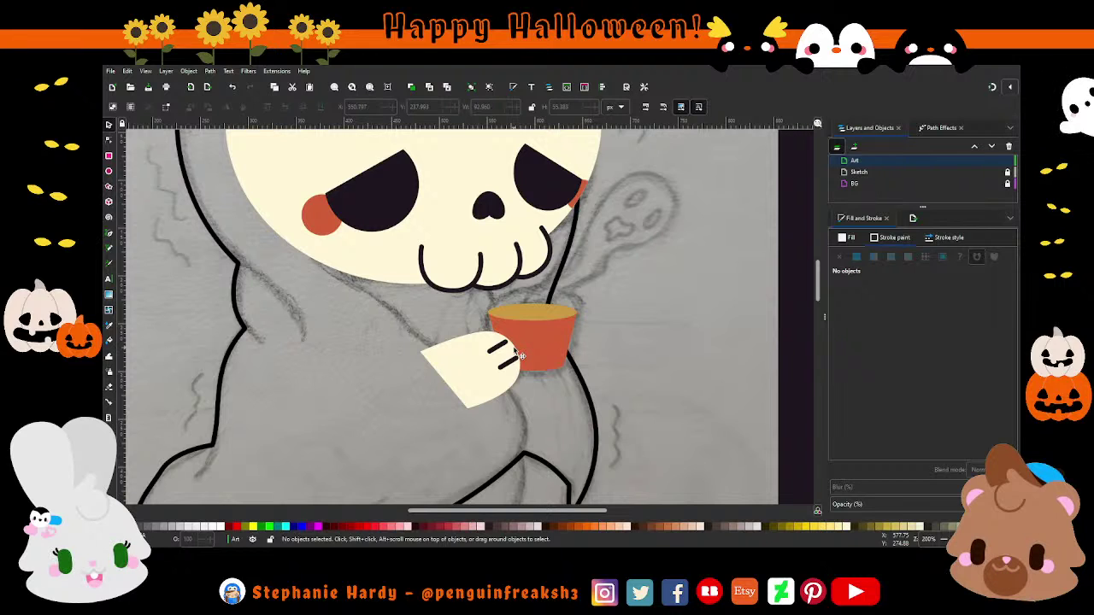
scroll(524, 333, "down", 1)
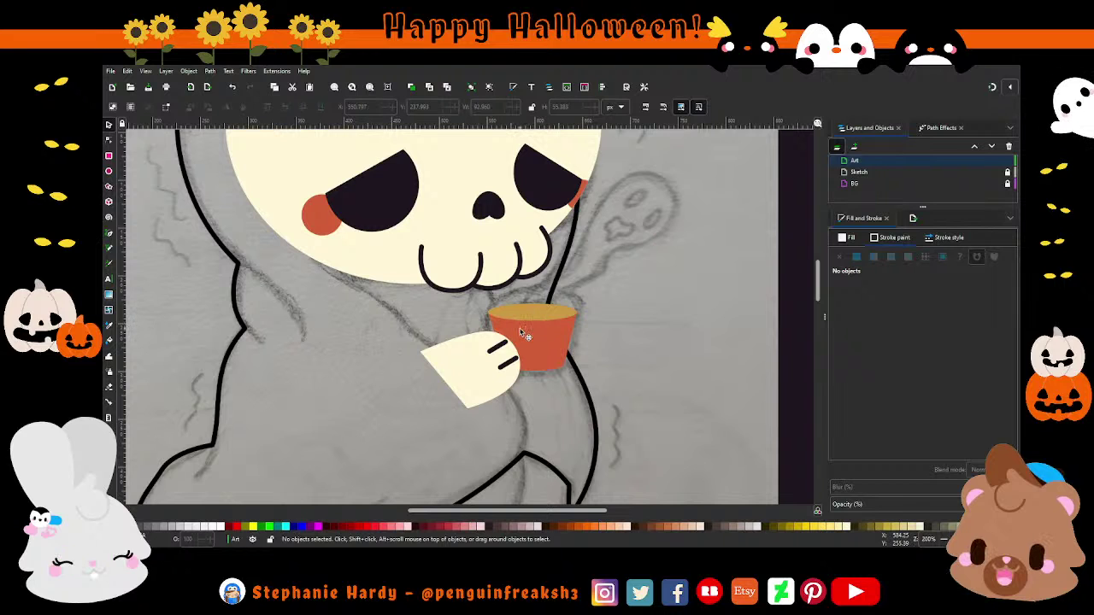
scroll(524, 333, "down", 1)
scroll(523, 334, "down", 1)
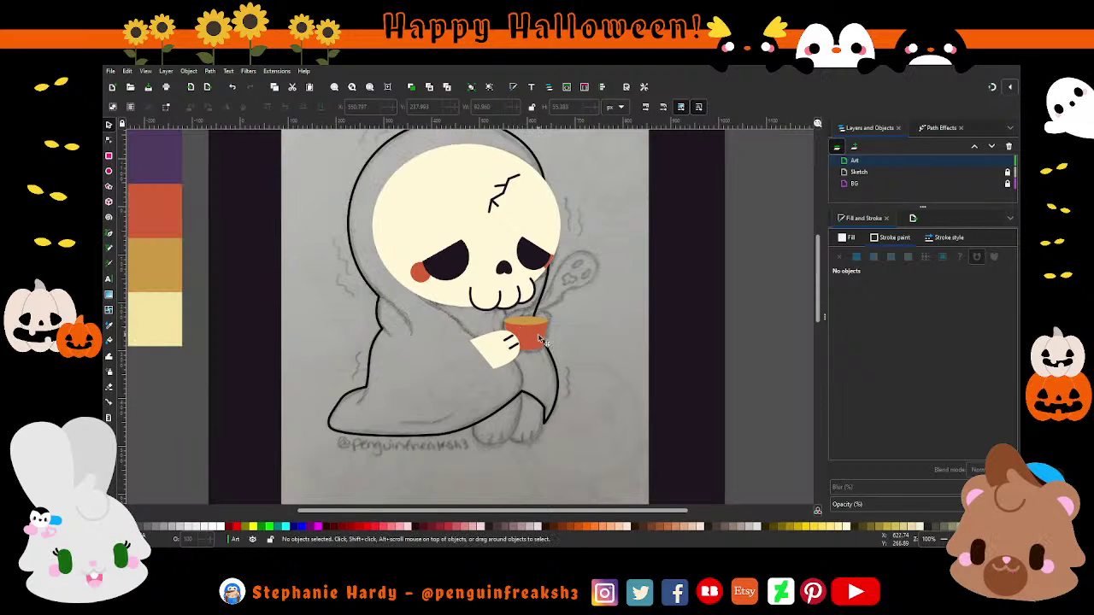
scroll(545, 368, "up", 1)
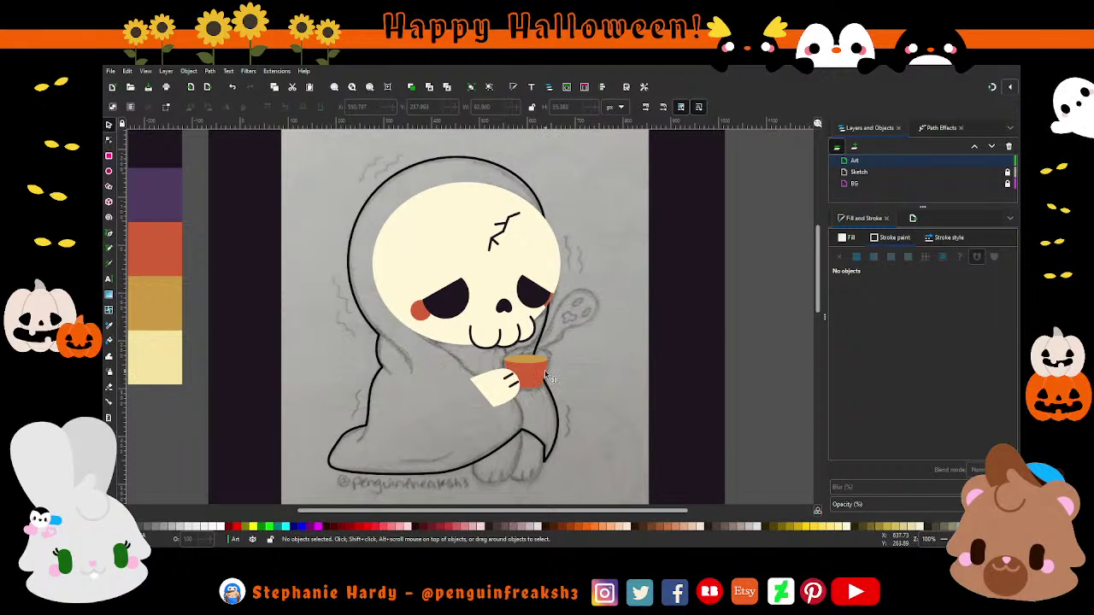
scroll(546, 376, "up", 2)
scroll(538, 374, "up", 1)
left_click(532, 335)
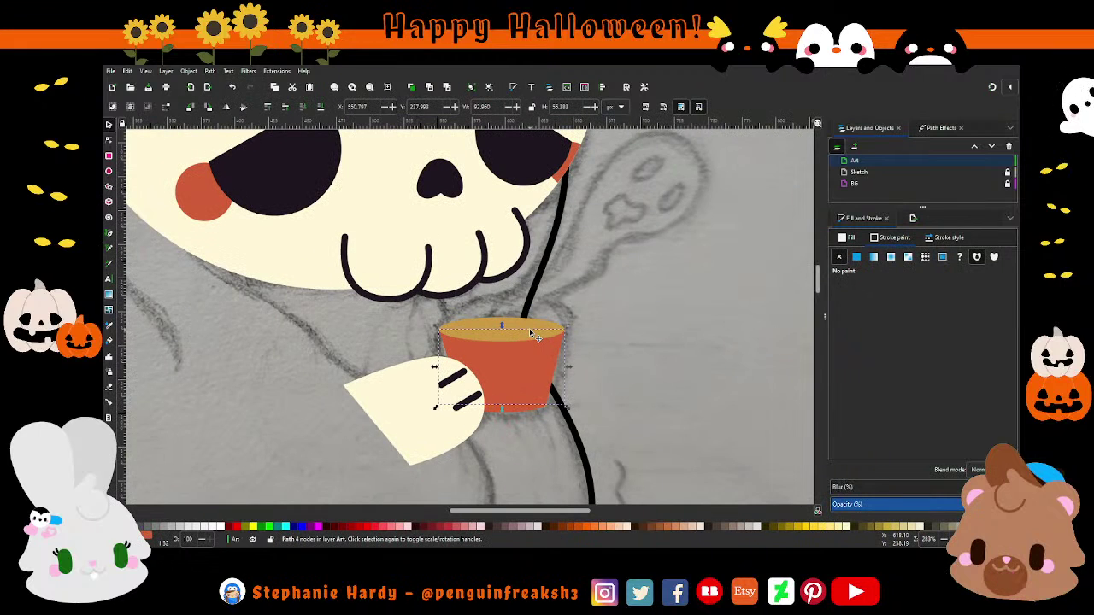
left_click(468, 423)
left_click(459, 384, "shift")
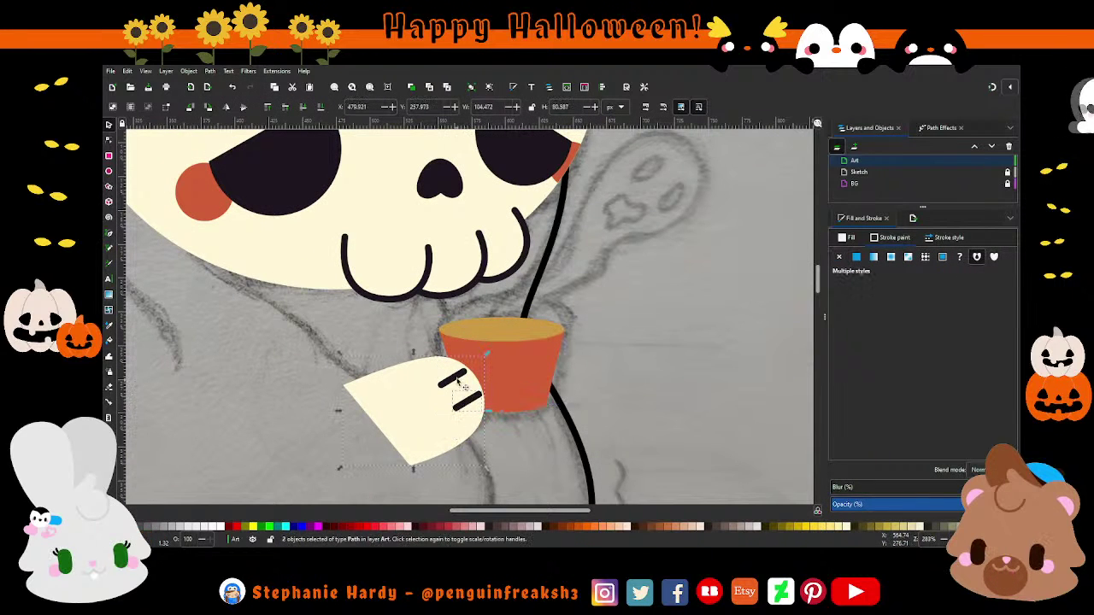
left_click_drag(421, 417, 450, 417)
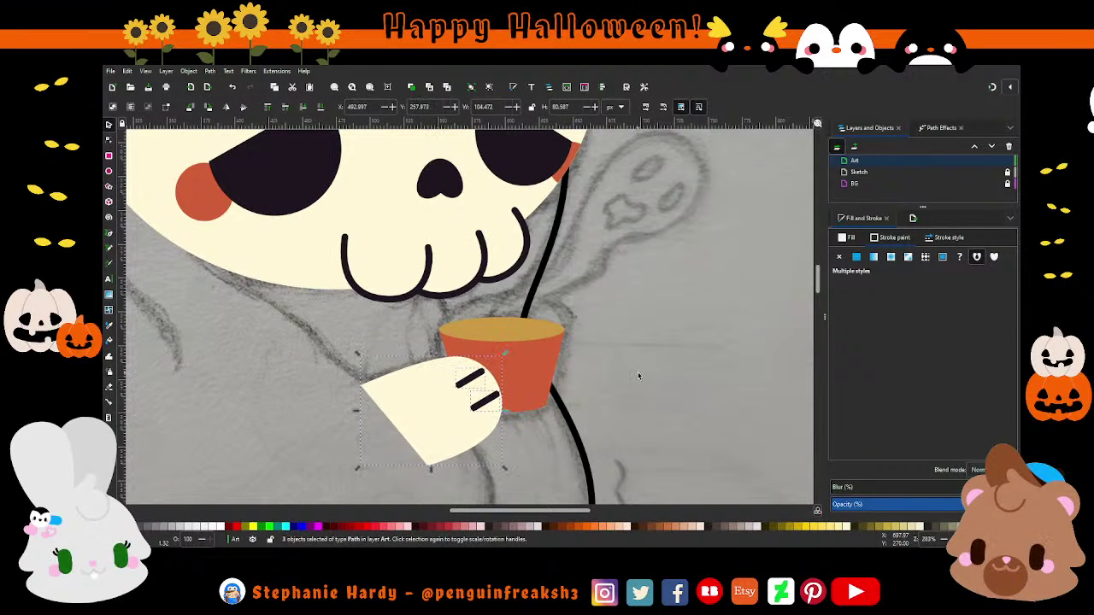
key("Escape")
Step: Select the gold top ellipse of the cup
scroll(507, 424, "down", 1)
scroll(522, 414, "down", 2)
scroll(541, 366, "down", 1)
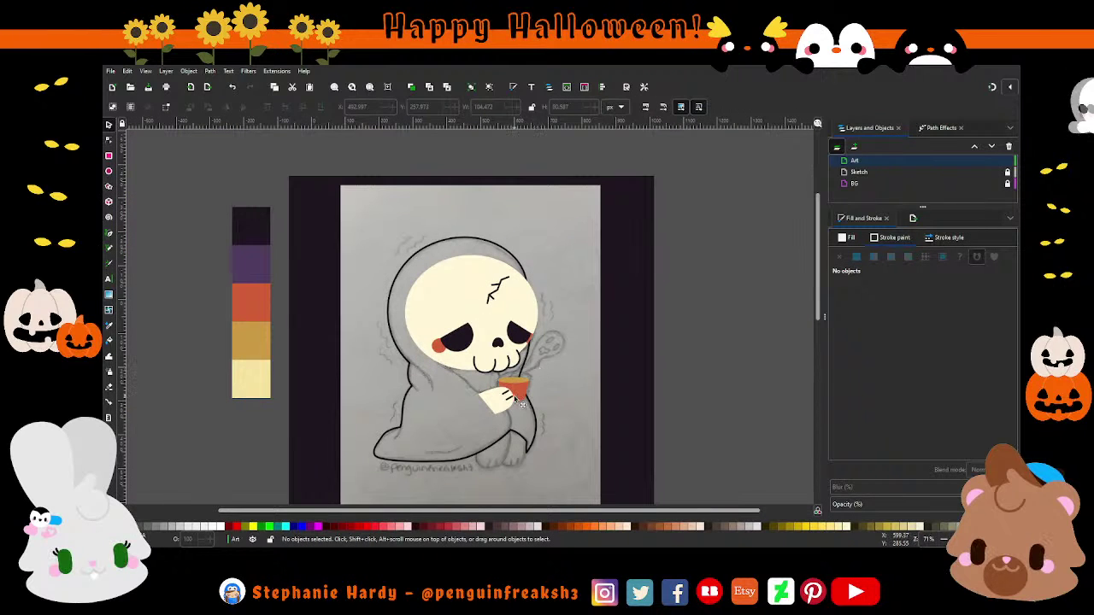
key("ctrl")
scroll(524, 395, "up", 2)
scroll(513, 385, "up", 1)
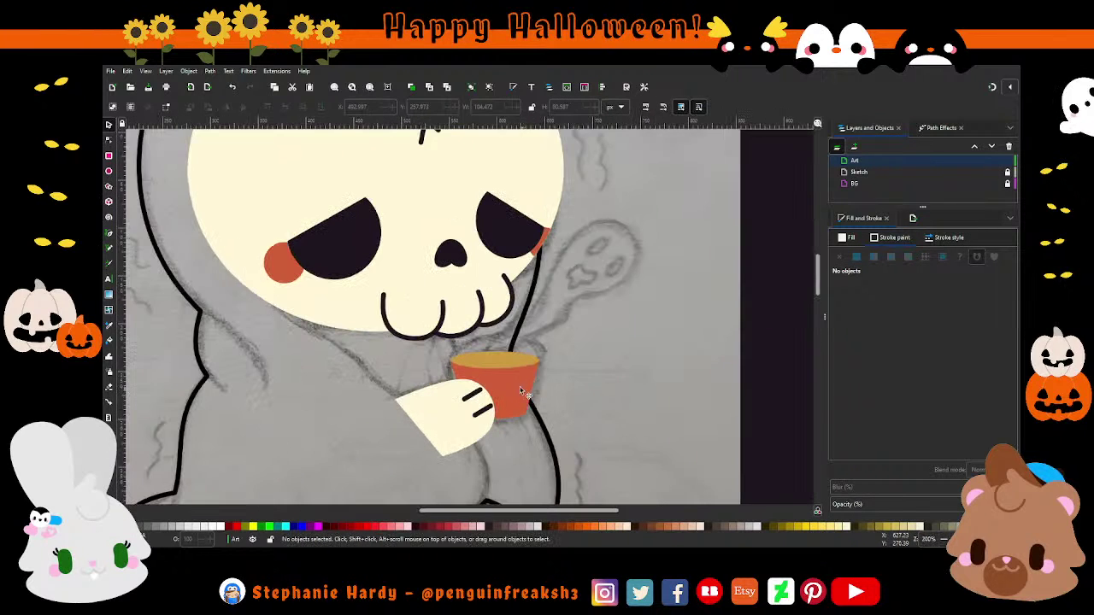
left_click(504, 362, "ctrl")
scroll(543, 367, "up", 2)
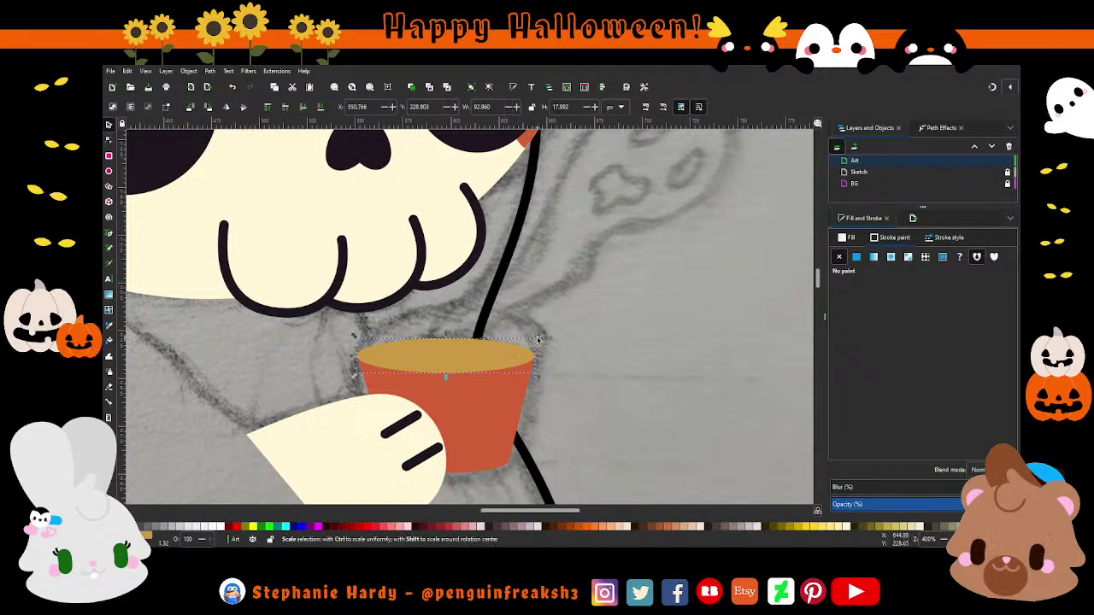
Step: Fill the cup's outer top ellipse with the sampled red-orange colour
left_click_drag(537, 336, 525, 344)
key("ctrl+z")
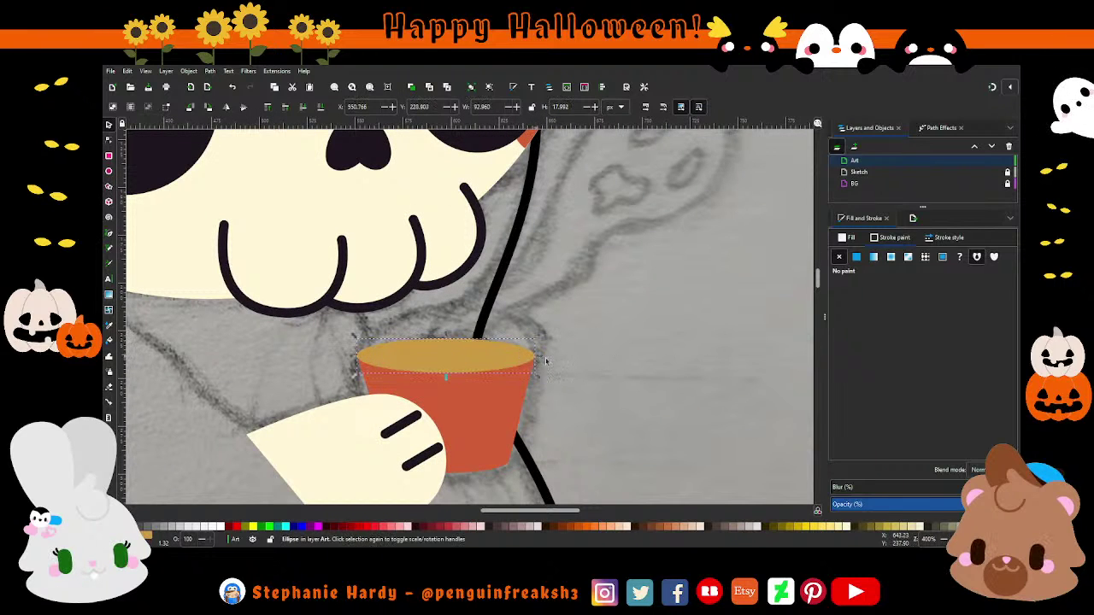
left_click(852, 240)
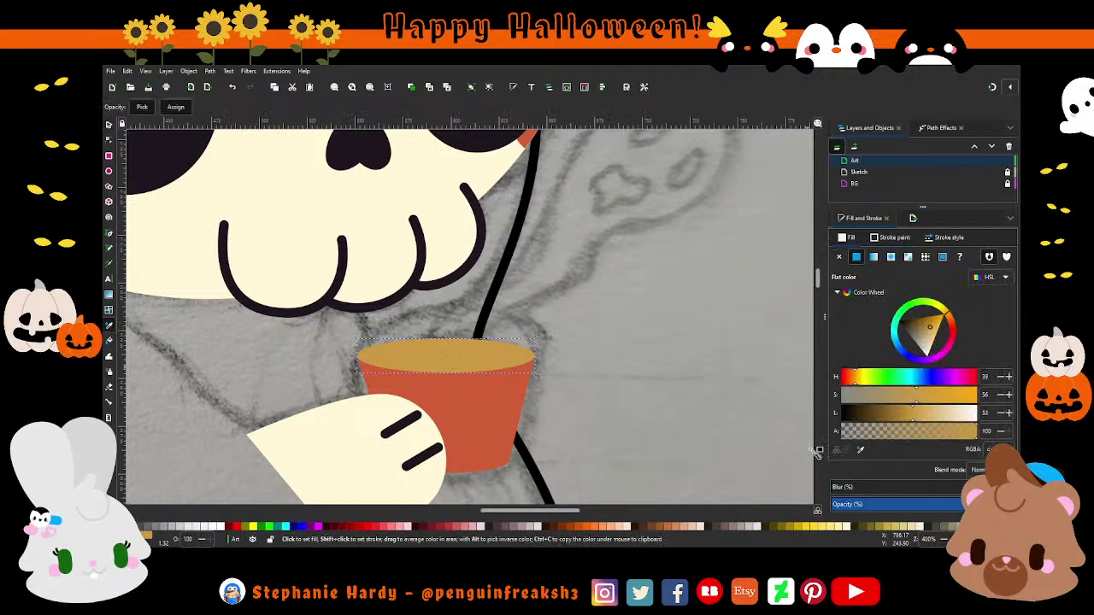
key("ctrl+z")
Step: Move the gold ellipse slightly down, widen it a little and nudge it left
scroll(476, 400, "up", 1)
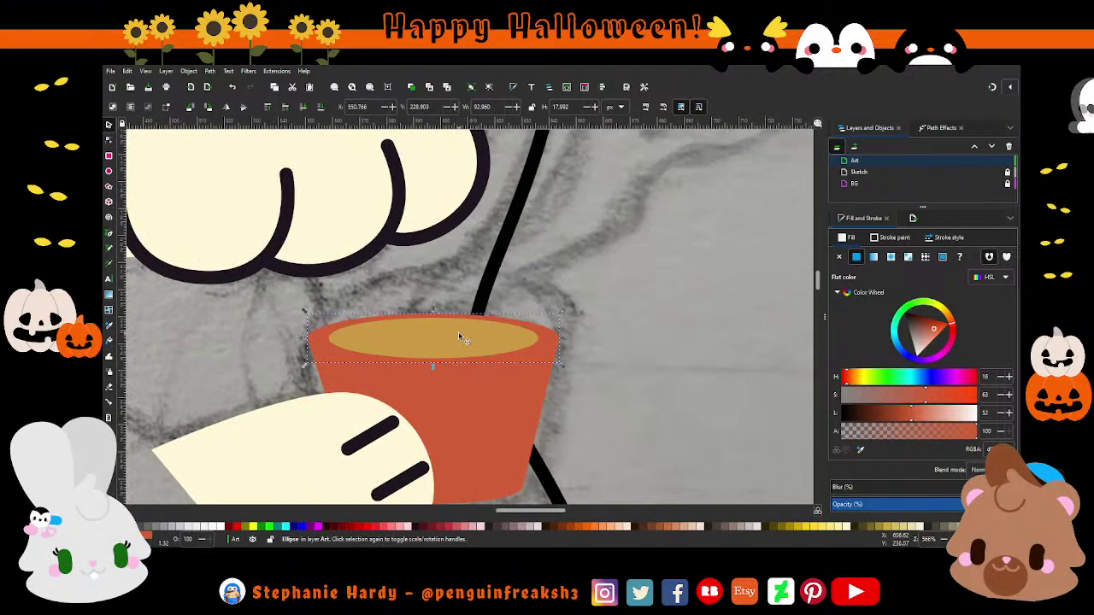
left_click_drag(458, 335, 460, 348)
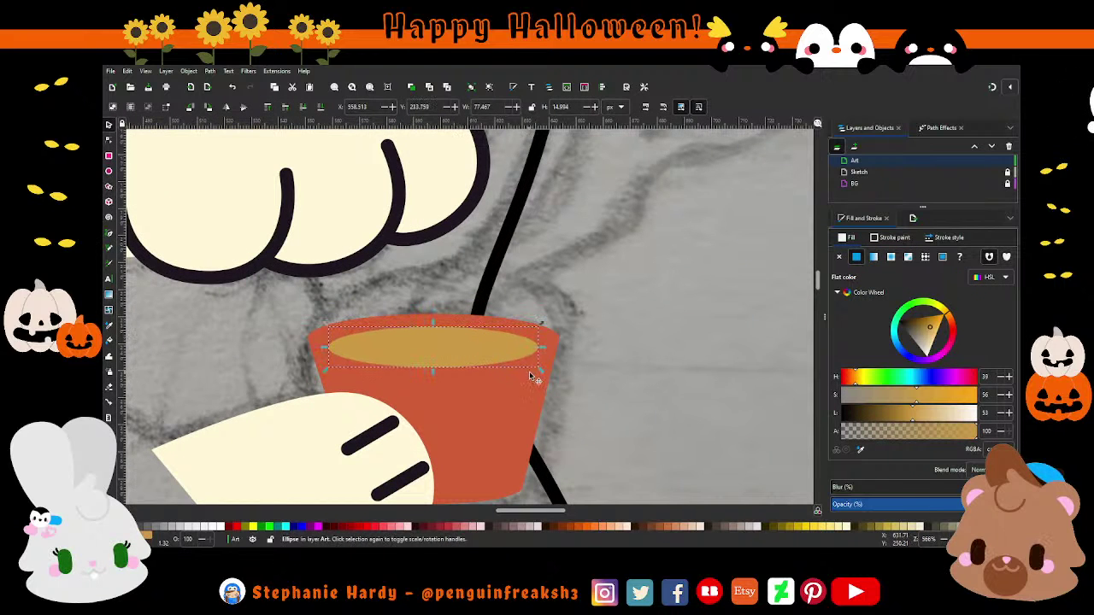
left_click_drag(548, 381, 556, 383)
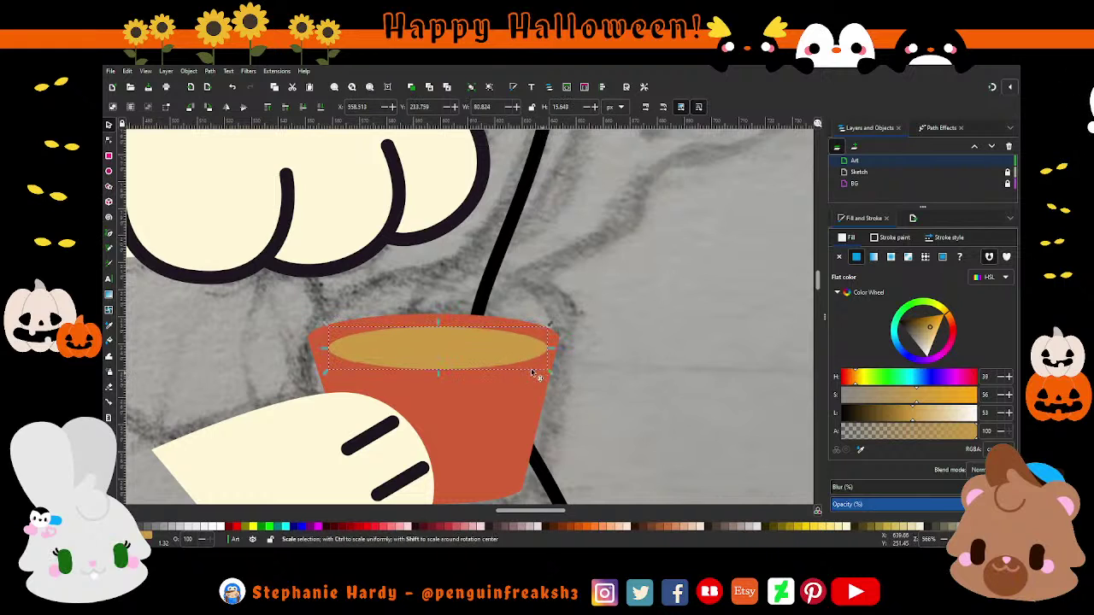
left_click_drag(494, 355, 439, 354)
Step: Raise the red ellipse above the gold one, leaving only a thin gold crescent
left_click(454, 321)
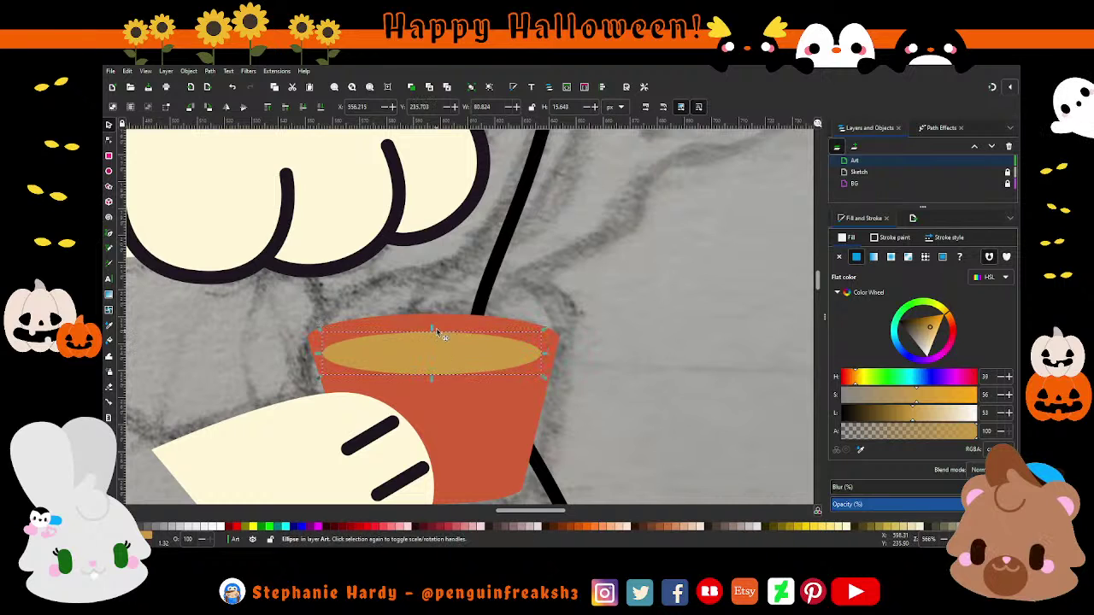
left_click(443, 324)
key("Page_Up")
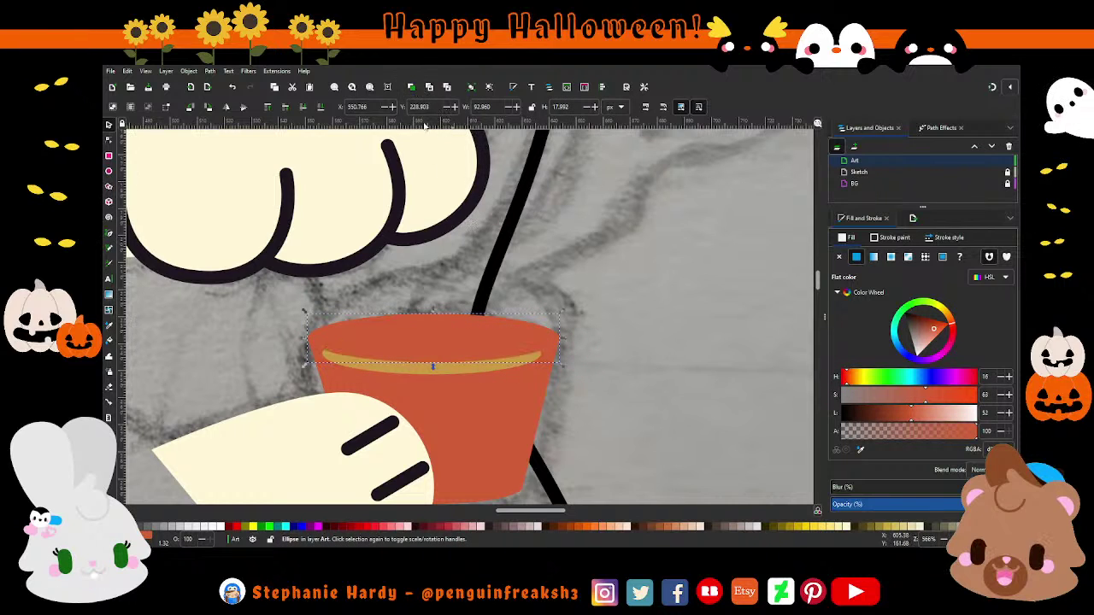
left_click(481, 353, "shift")
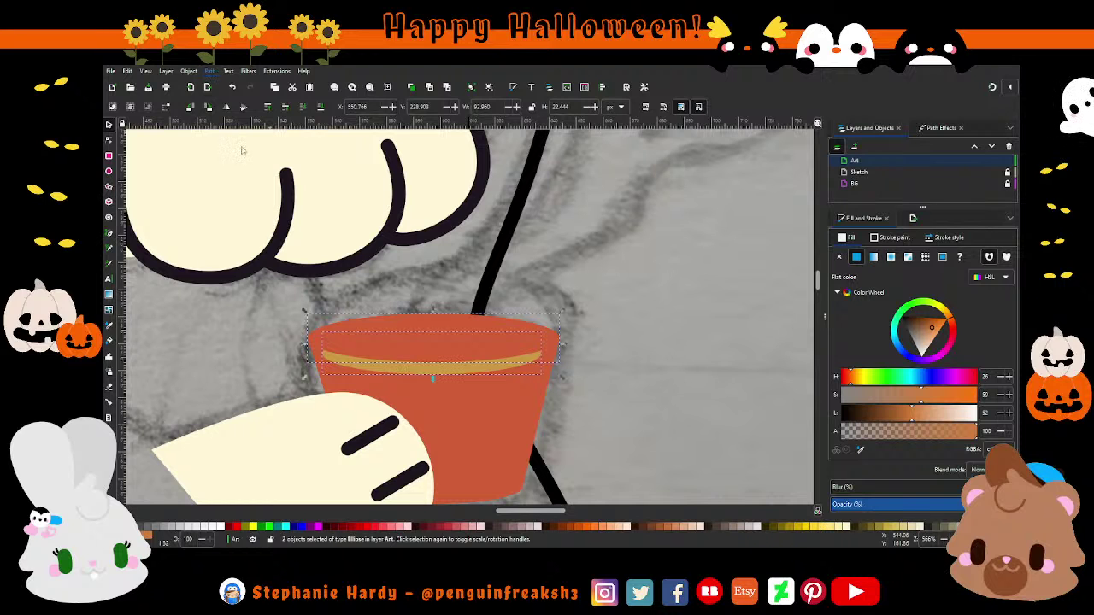
left_click(520, 273)
scroll(505, 359, "down", 2, "ctrl")
scroll(503, 360, "down", 2, "ctrl")
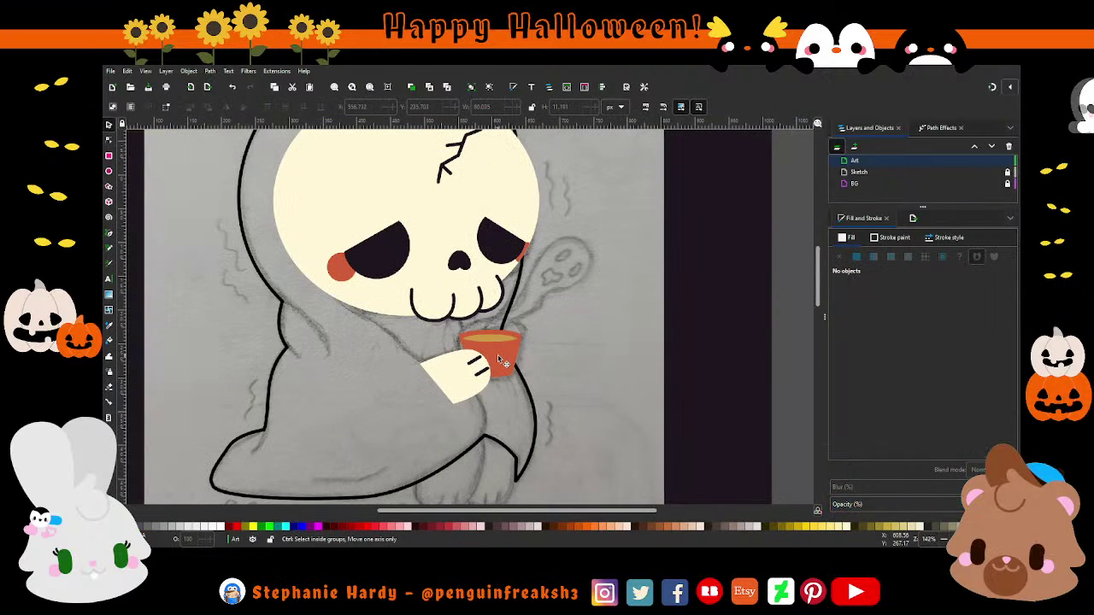
left_click(524, 345)
scroll(557, 342, "down", 1, "ctrl")
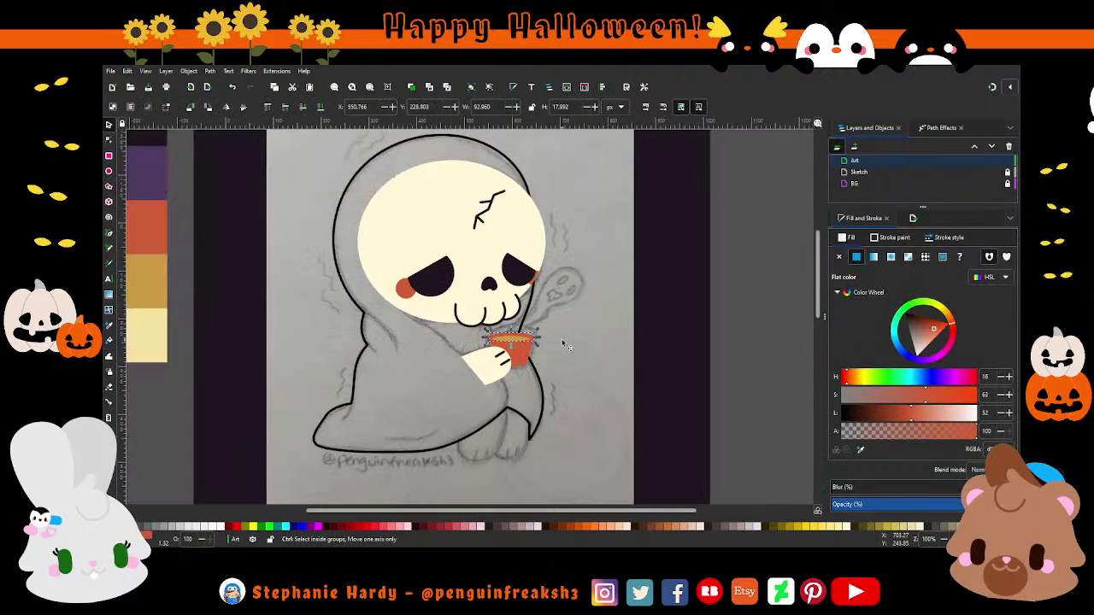
scroll(556, 342, "down", 1, "ctrl")
key("Escape")
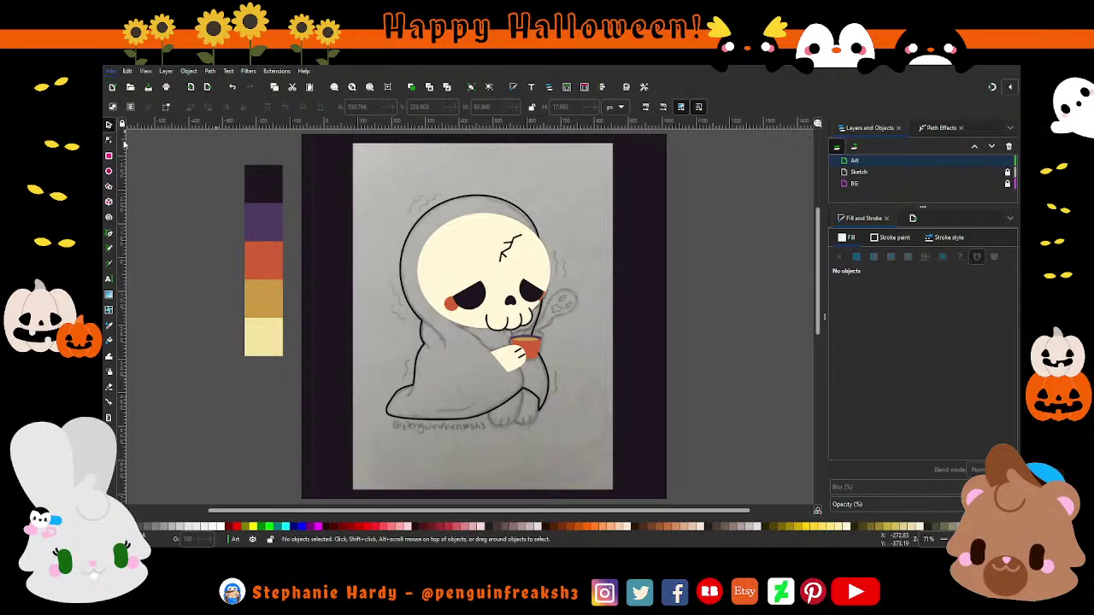
key("ctrl+s")
scroll(555, 333, "up", 1, "ctrl")
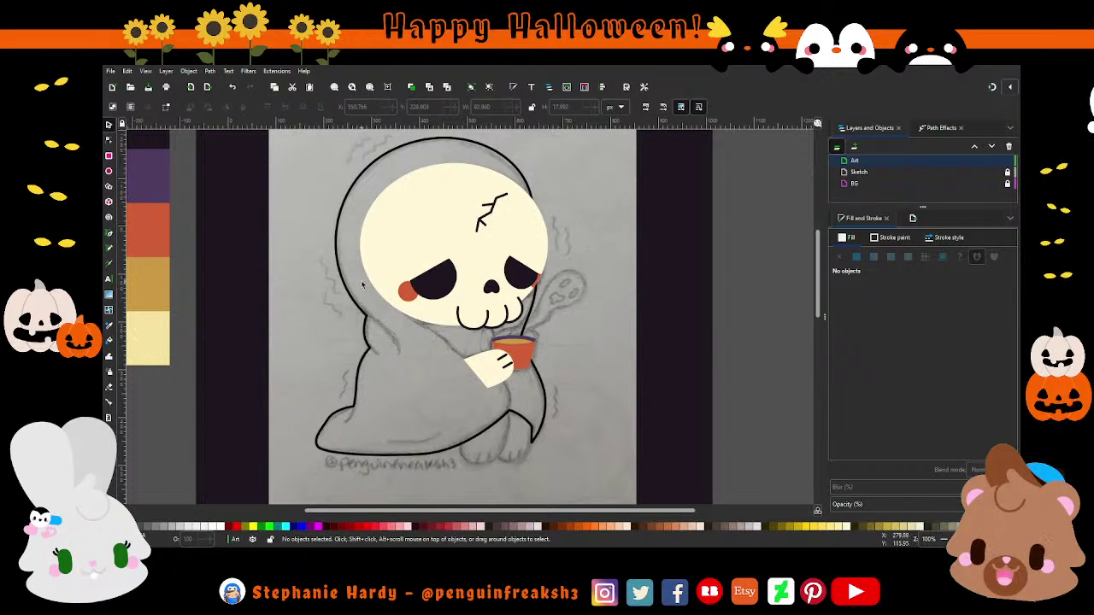
scroll(499, 393, "up", 4)
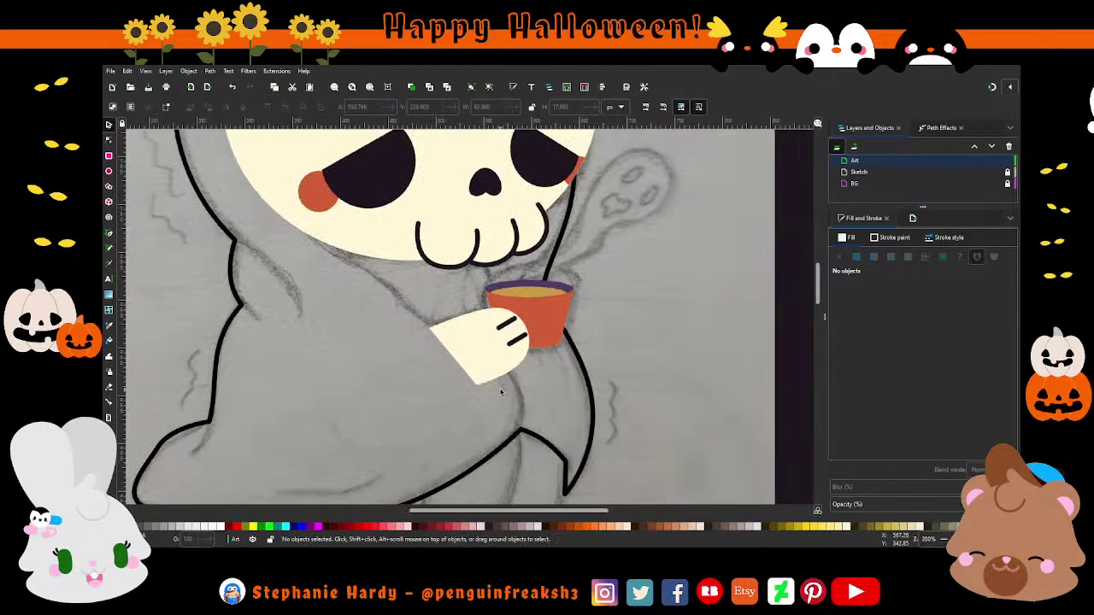
scroll(499, 393, "down", 3)
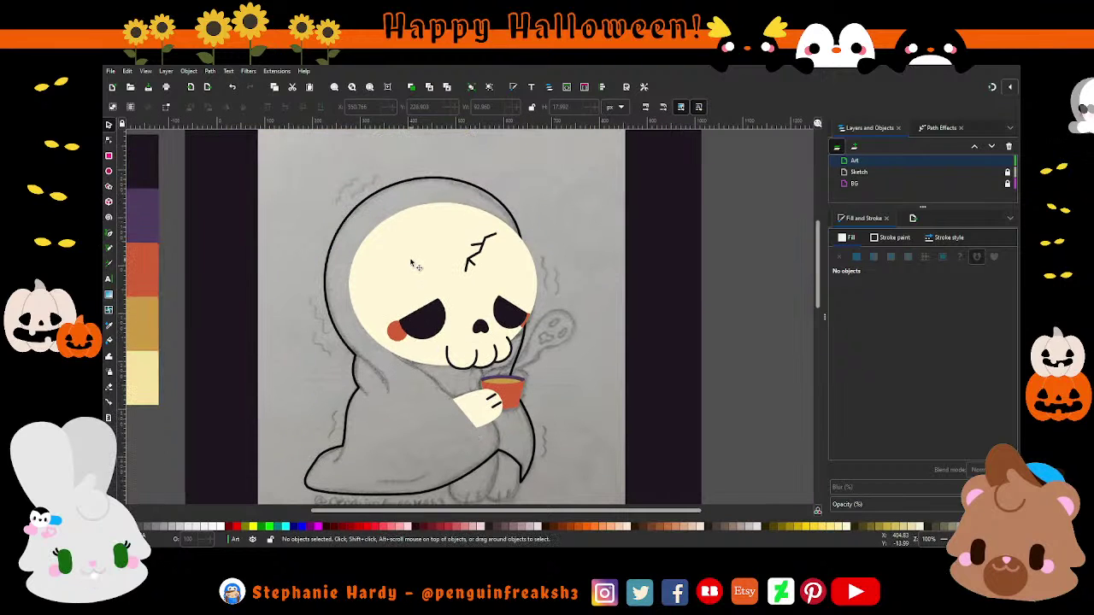
Step: Set the skull face ellipse's fill to none so the sketch shows through
left_click(412, 259)
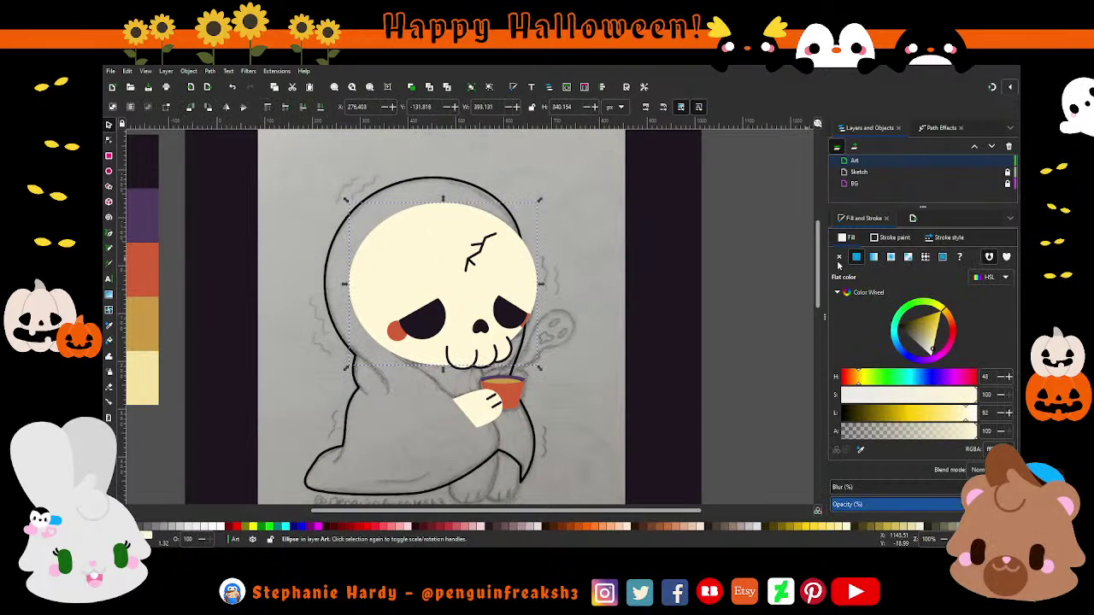
left_click(839, 256)
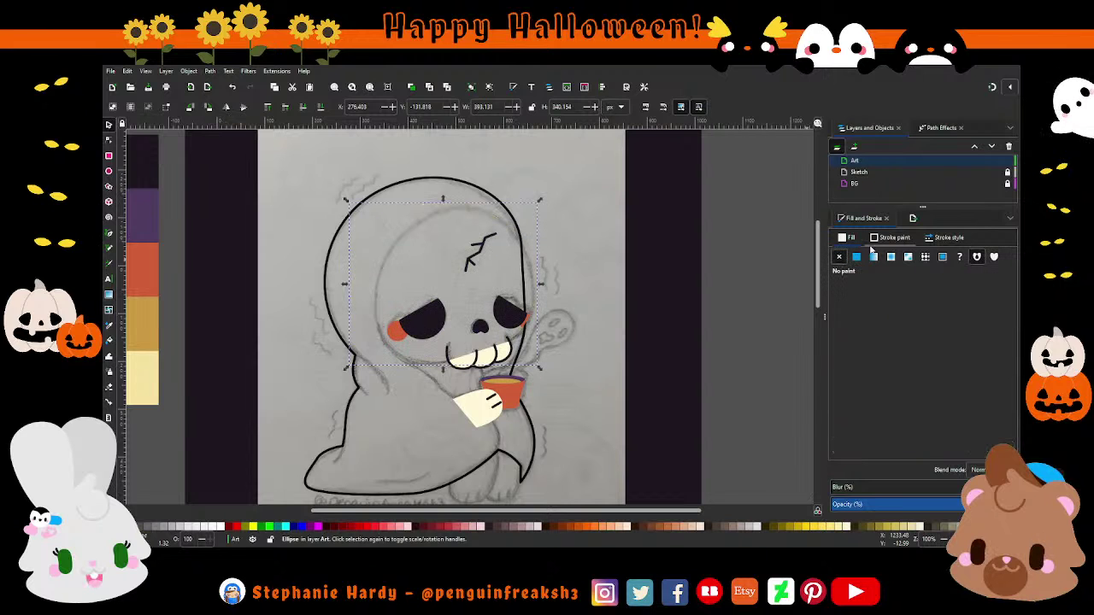
left_click(894, 237)
left_click(560, 248)
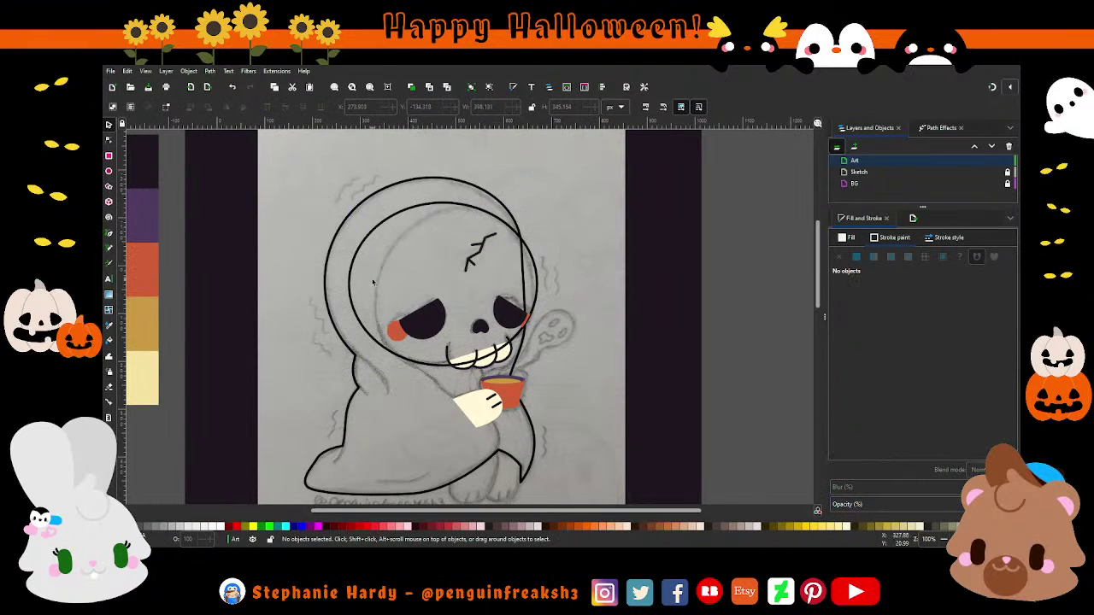
Step: Trace a closed straight-segment Bezier path around the hood's inner opening
left_click(109, 236)
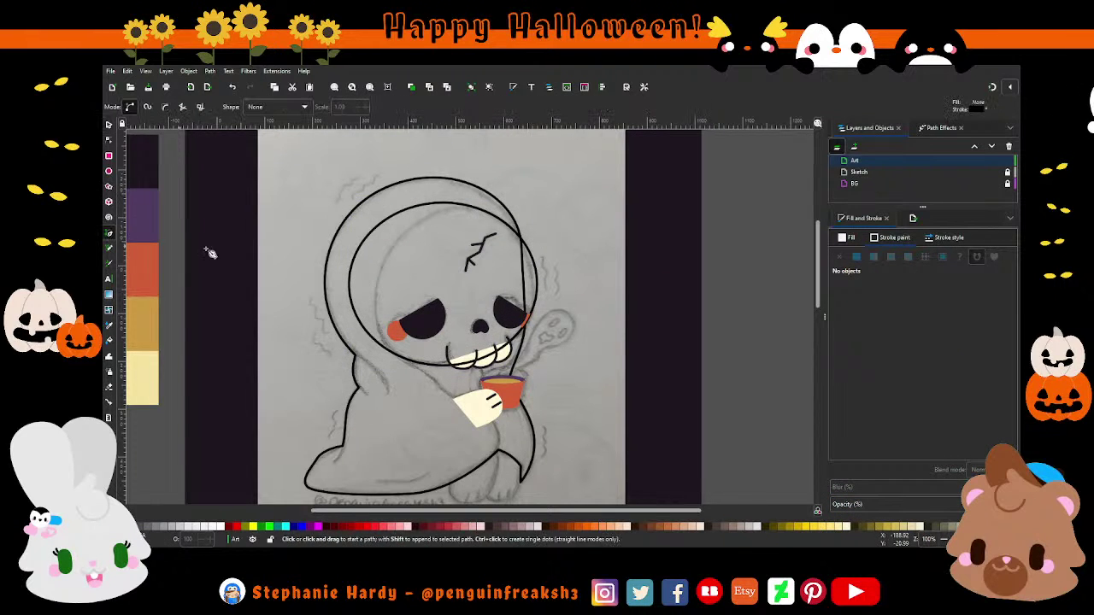
left_click(520, 235)
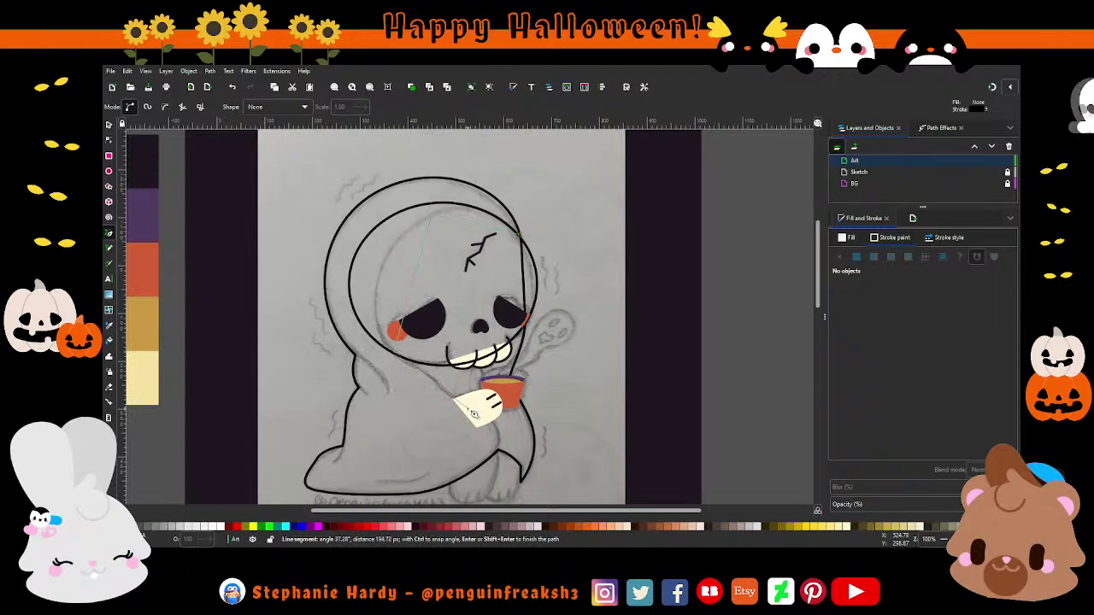
left_click(502, 432)
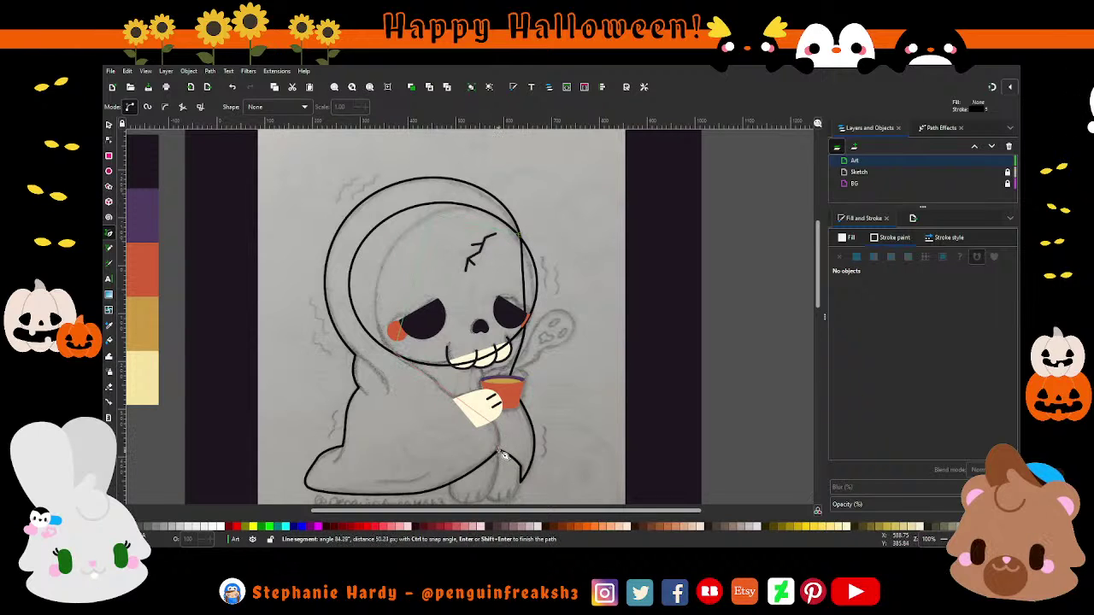
left_click(505, 456)
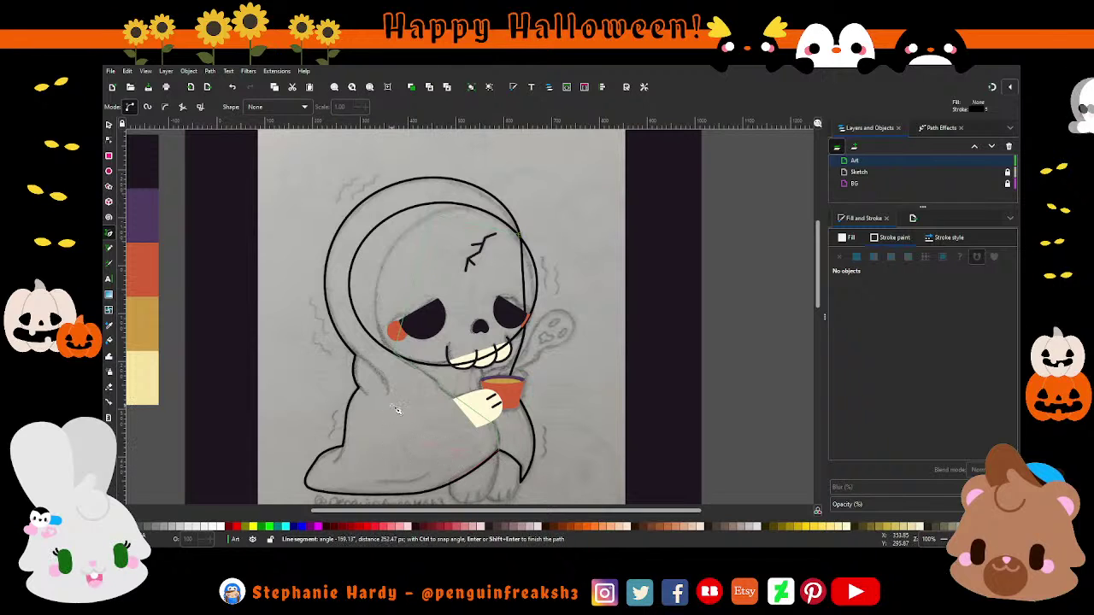
left_click(376, 356)
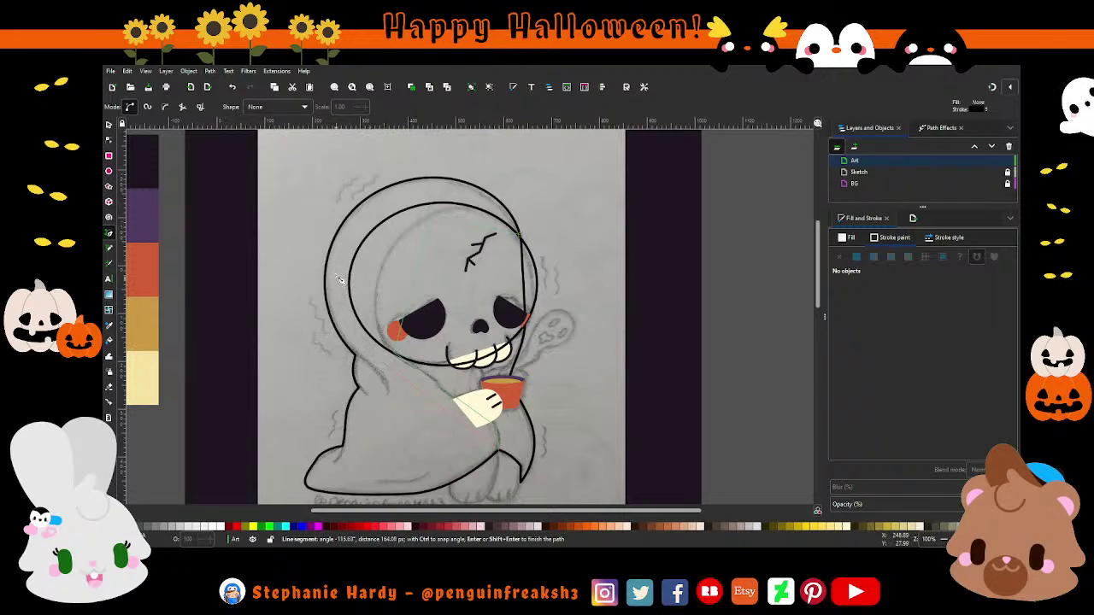
left_click(344, 302)
left_click(396, 210)
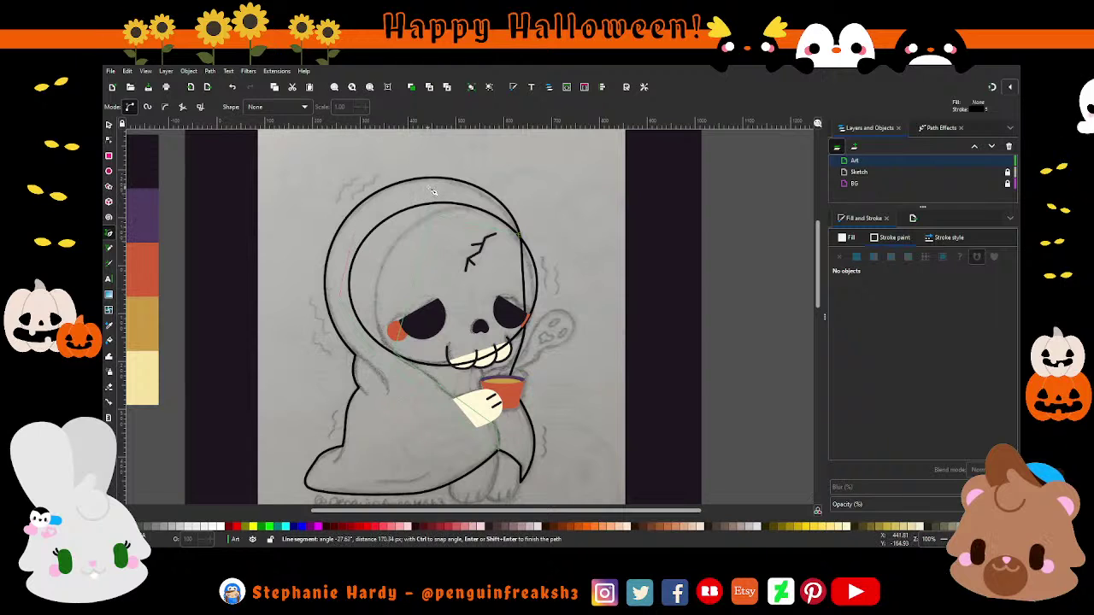
left_click(523, 239)
left_click(109, 139)
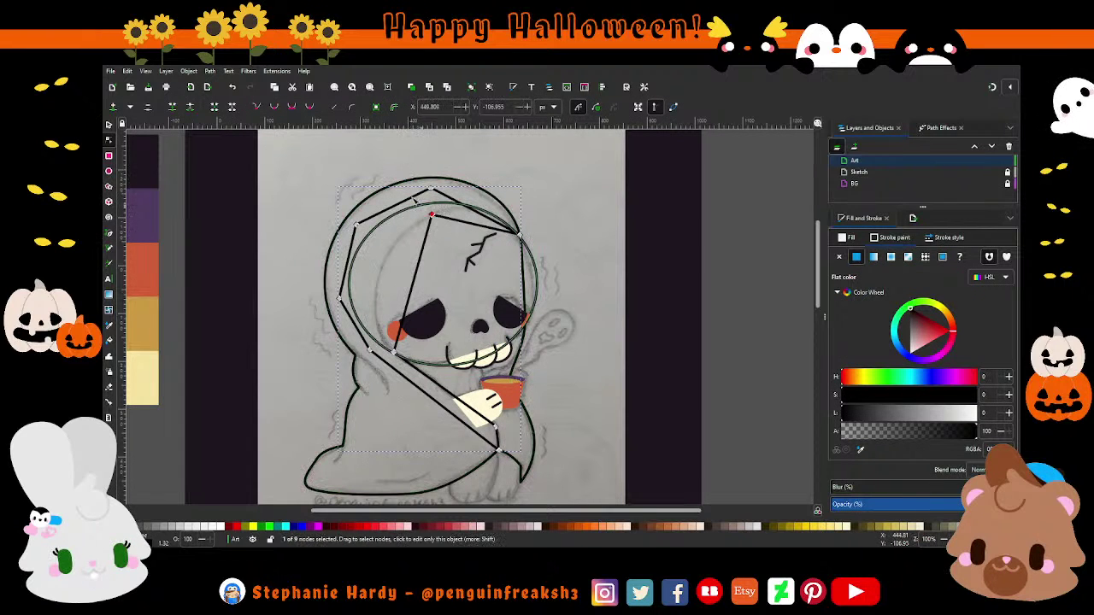
Step: Curve the hood outline's segments near the cheek, hand, bottom and top to follow the sketch
left_click(432, 214)
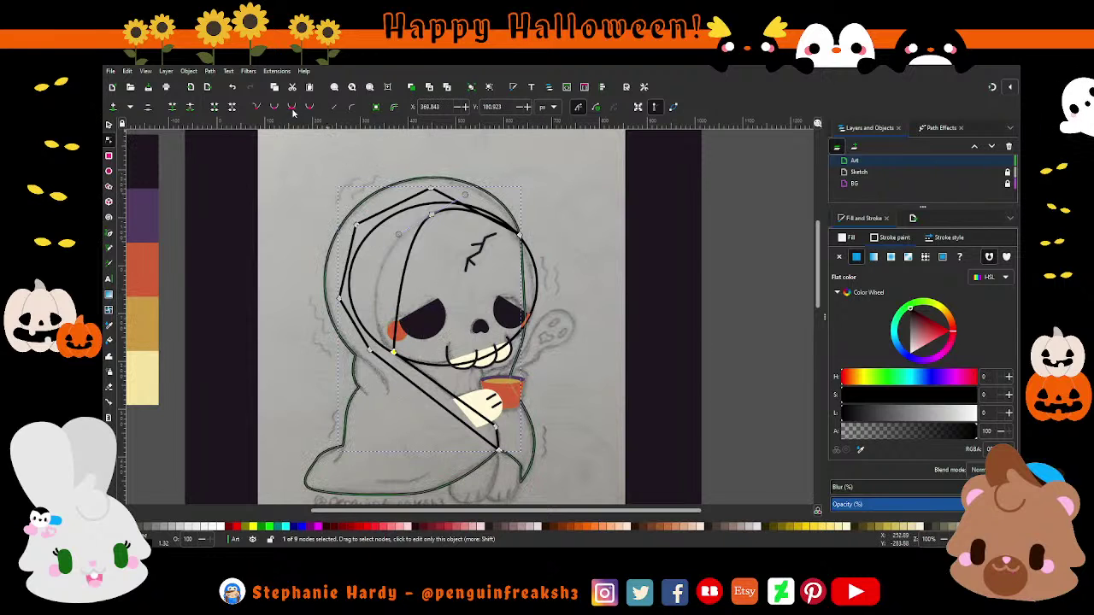
left_click_drag(391, 335, 383, 324)
left_click_drag(398, 235, 374, 238)
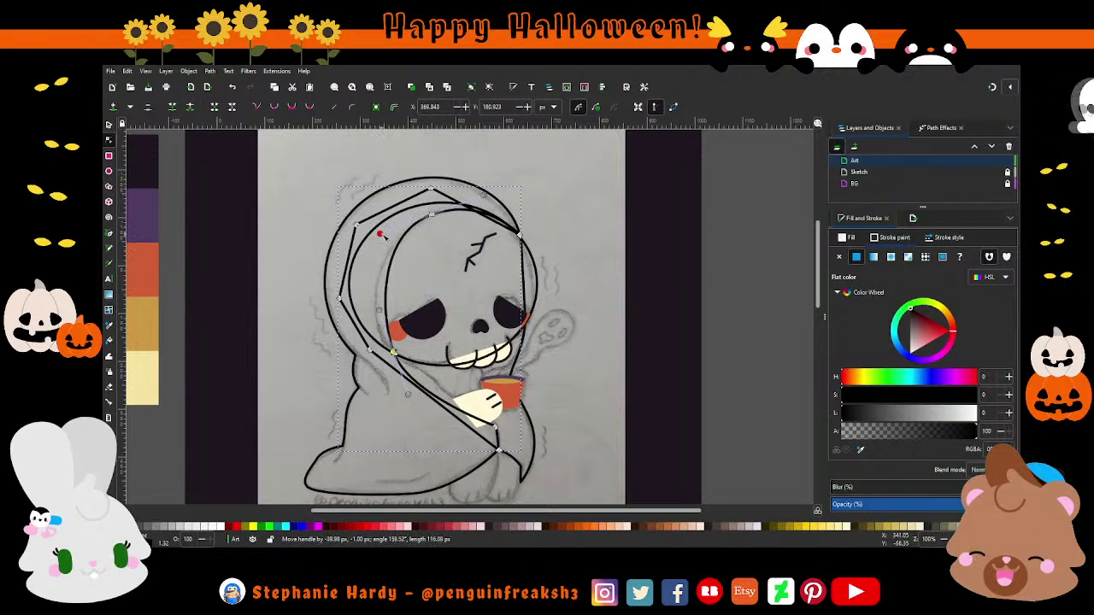
left_click_drag(396, 315, 358, 314)
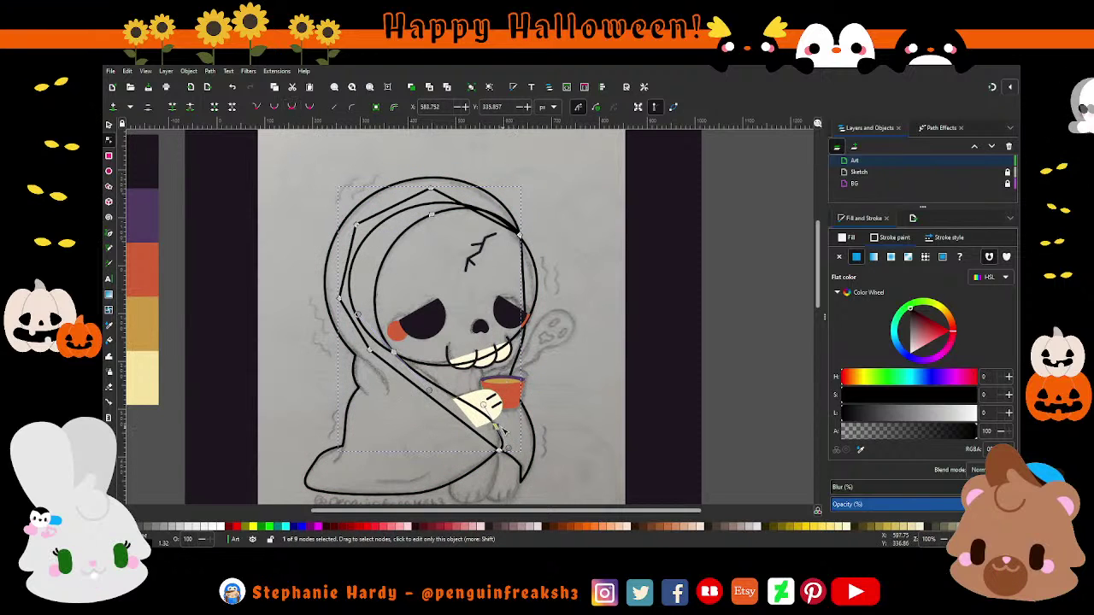
left_click_drag(499, 430, 480, 398)
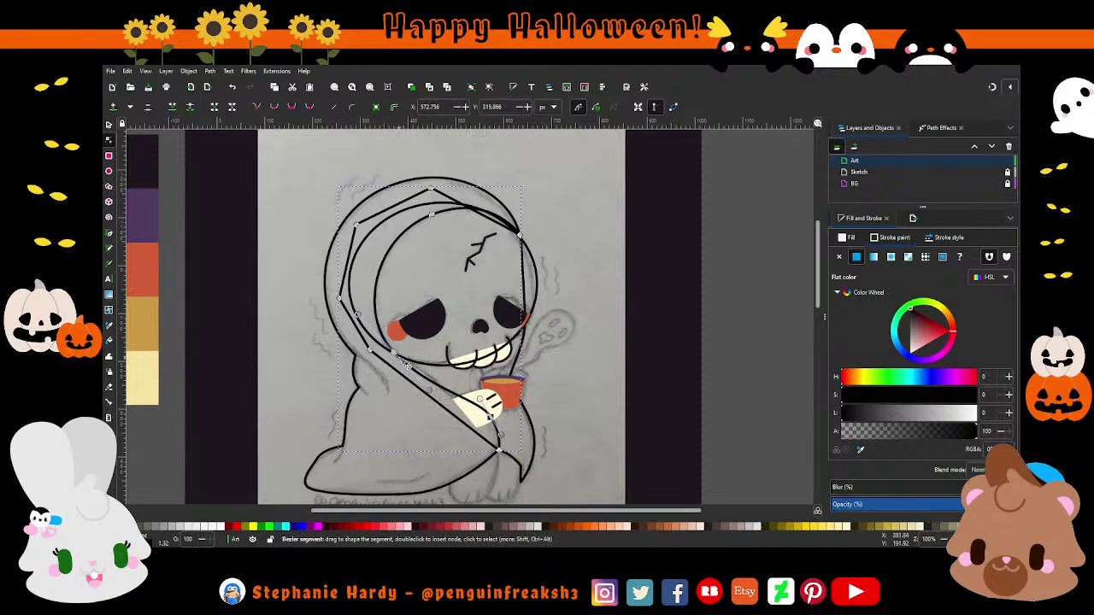
left_click_drag(393, 352, 359, 325)
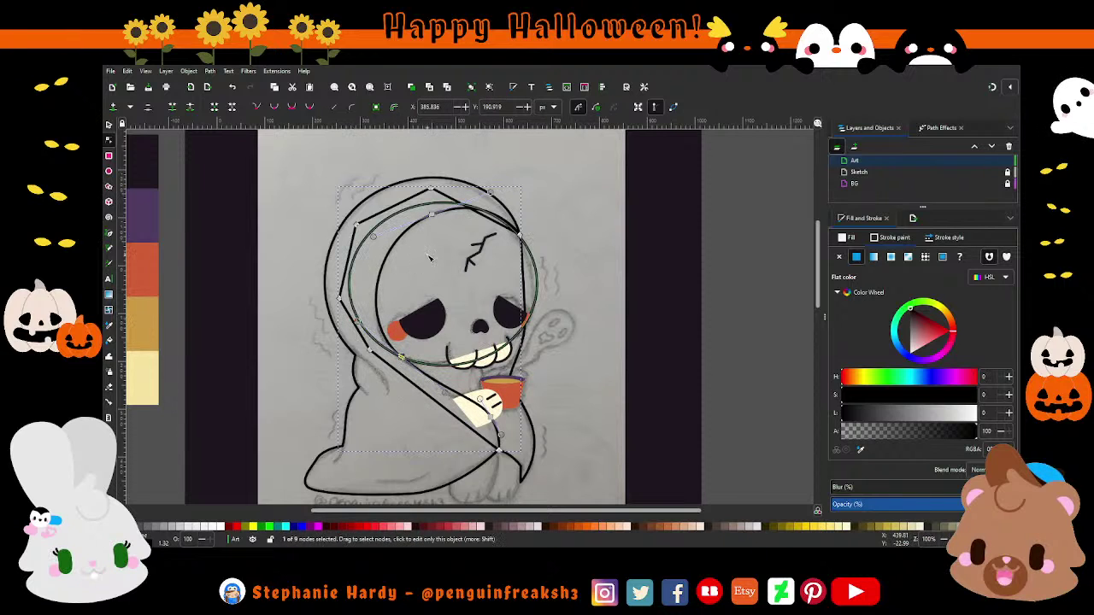
left_click_drag(495, 193, 489, 197)
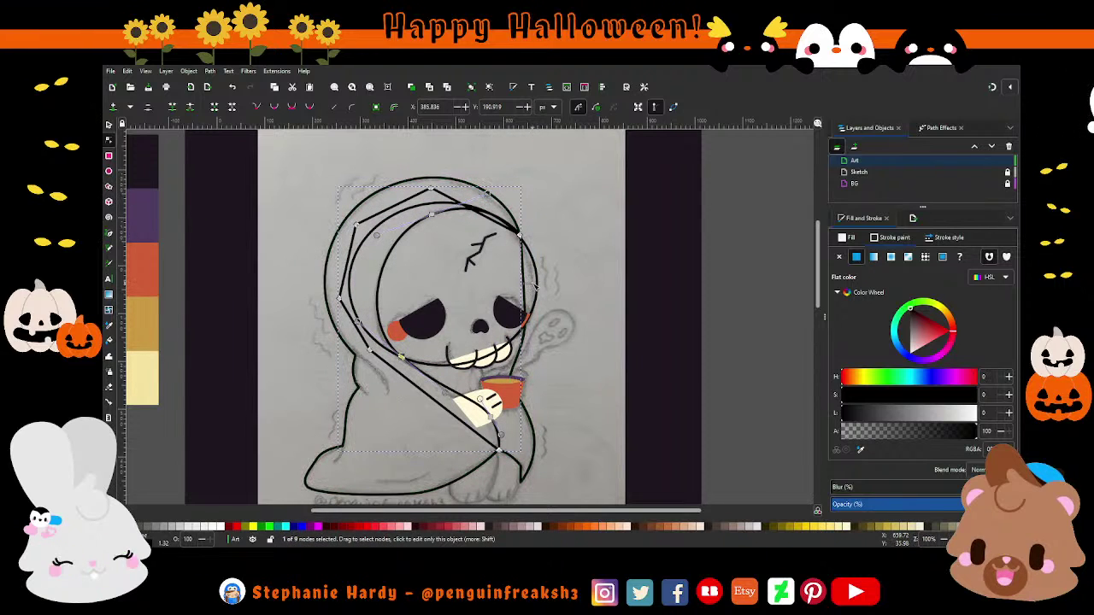
key("Escape")
Step: Reshape the hood path's top curve so it arcs just beneath the outer hood edge
key("s")
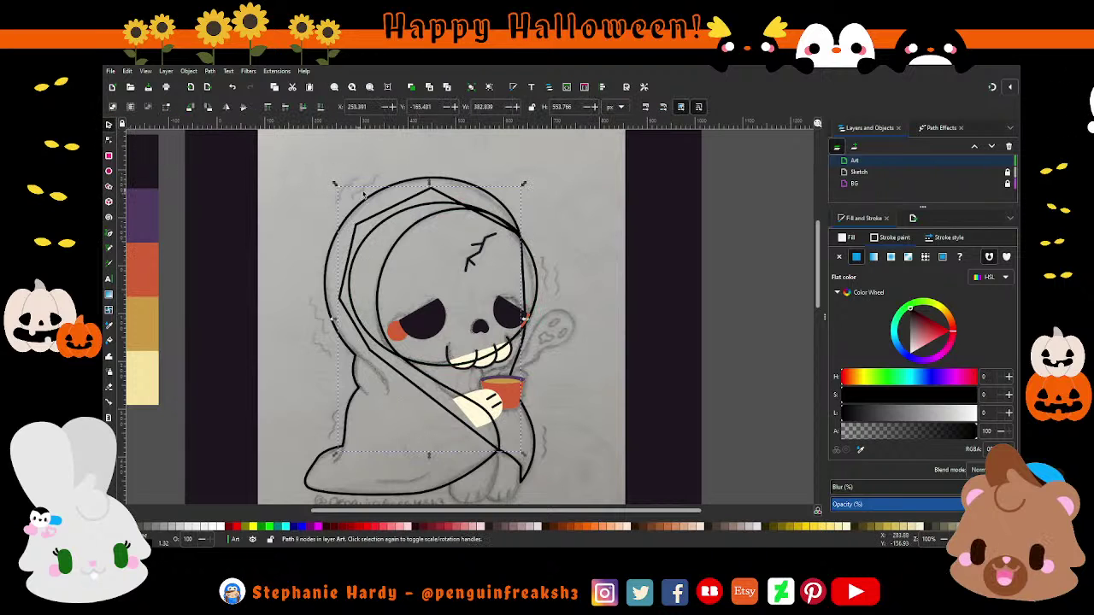
key("Escape")
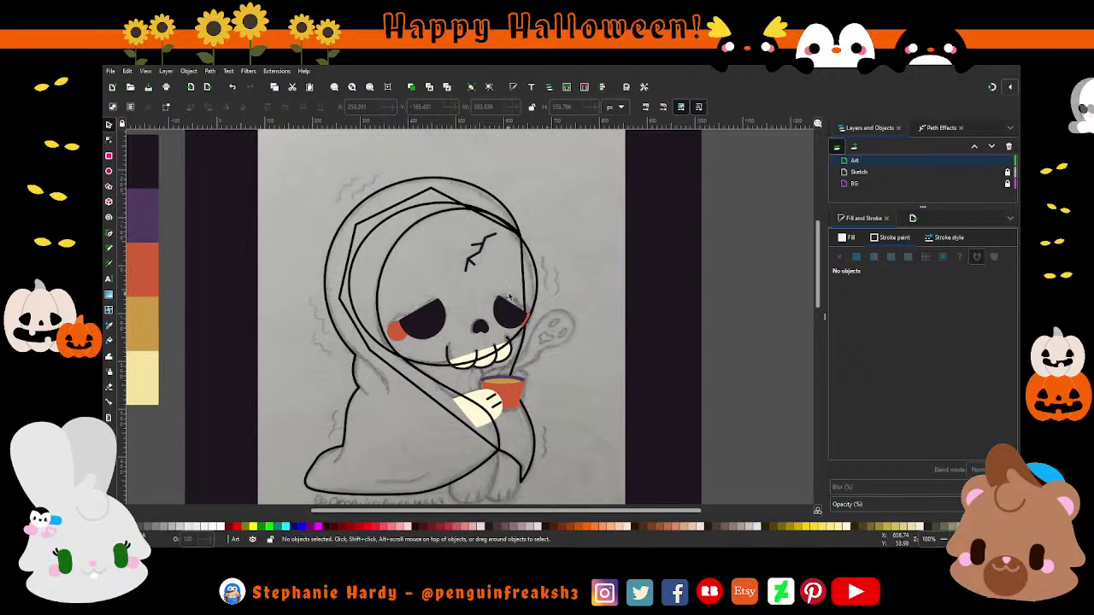
left_click(505, 443)
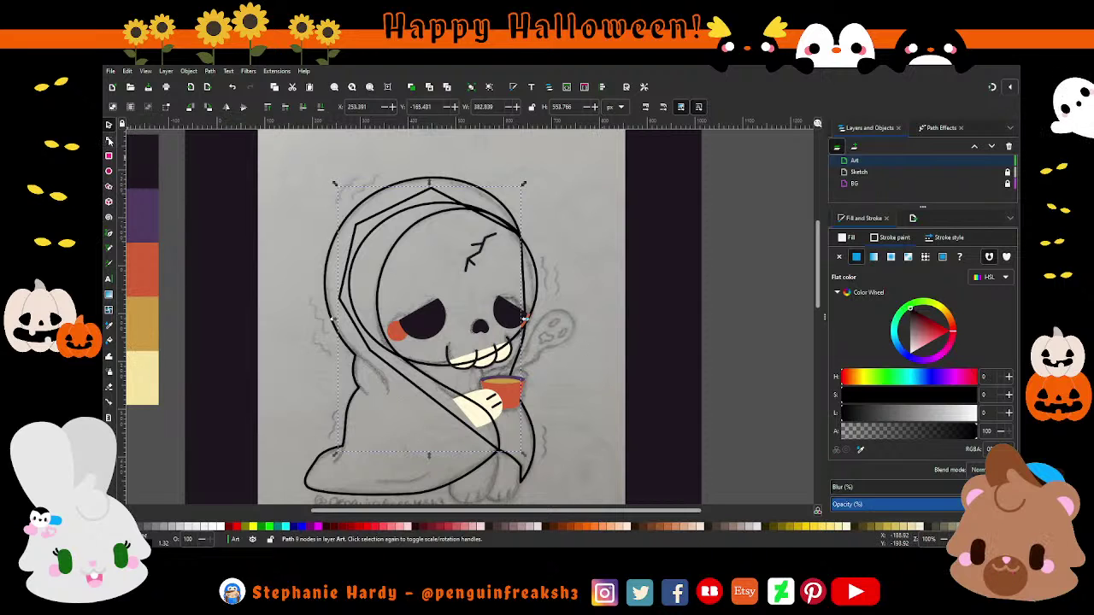
left_click(109, 140)
left_click_drag(328, 159, 373, 254)
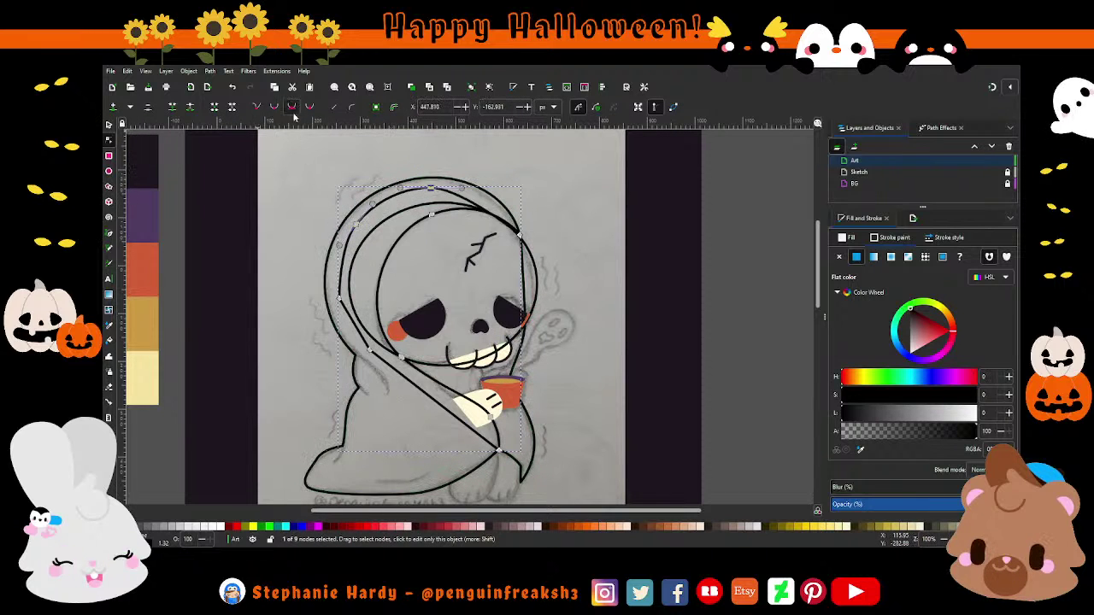
left_click(339, 298)
left_click(346, 359, "shift")
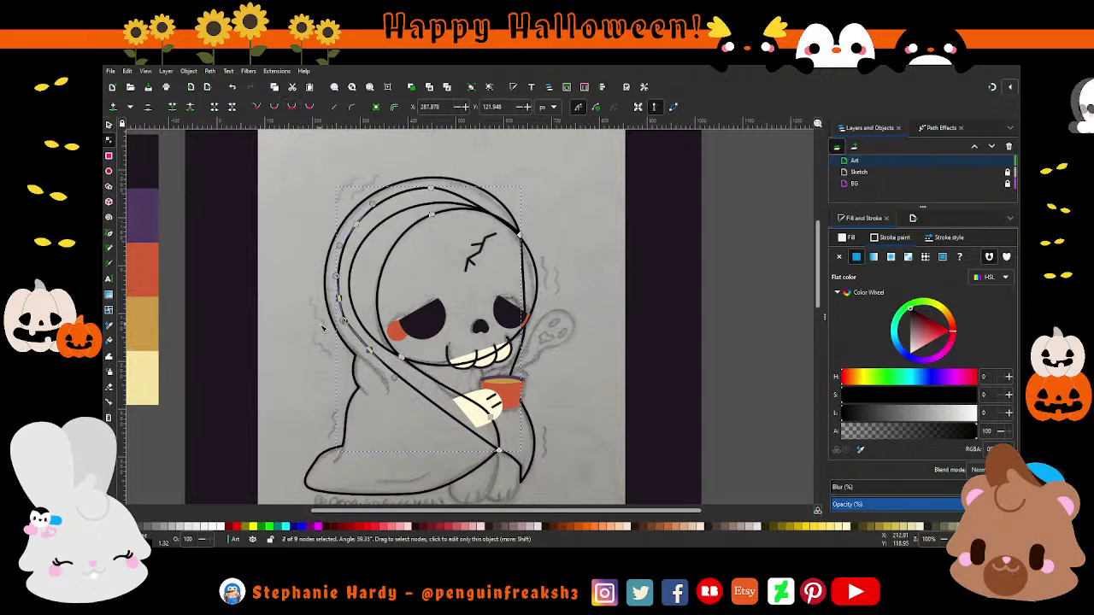
key("s")
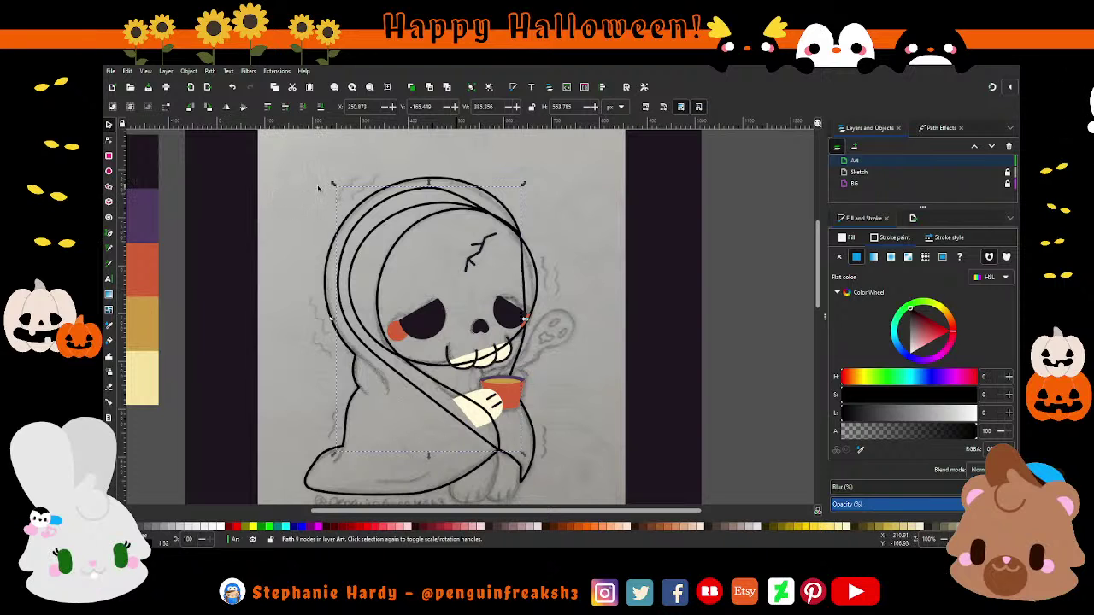
left_click(109, 142)
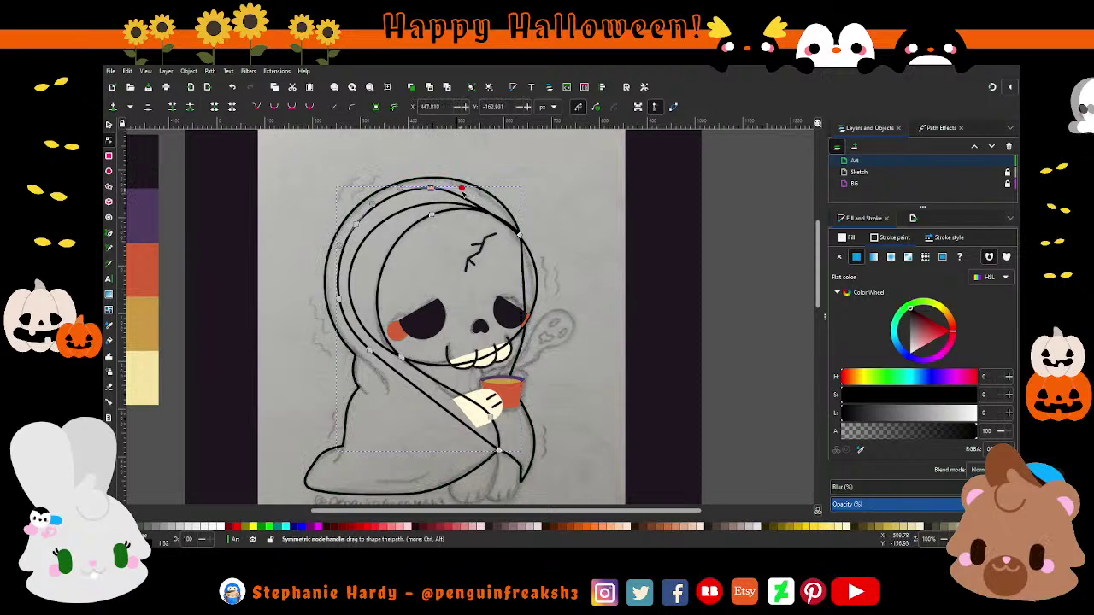
mouse_move(462, 192)
left_mouse_down()
mouse_move(476, 189)
mouse_move(431, 190)
mouse_move(448, 187)
left_mouse_up()
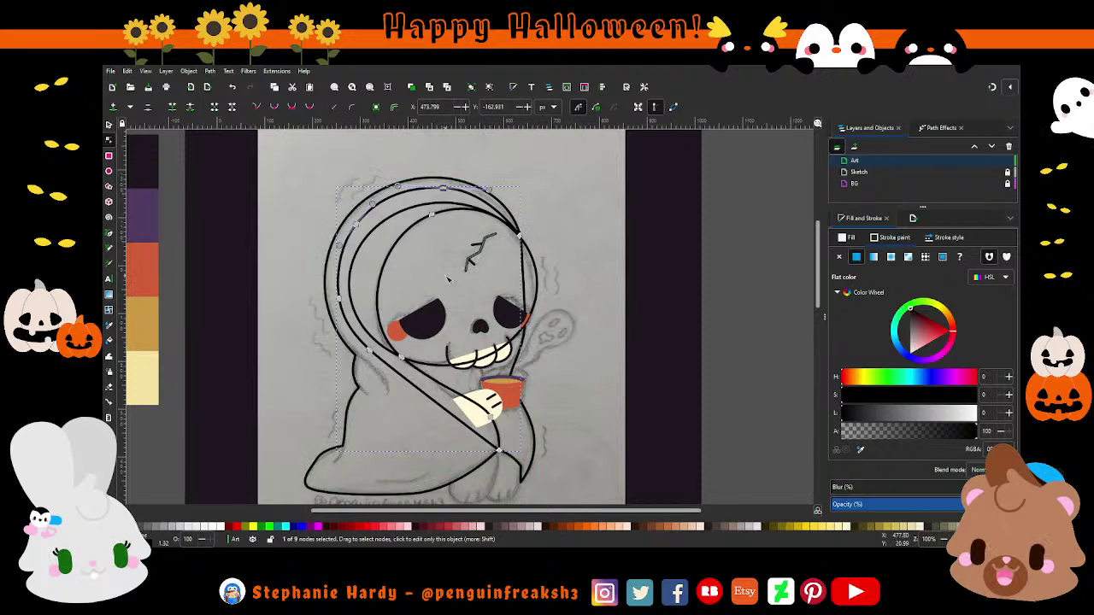
Step: Give the hood lining a flat fill sampled from the gold palette swatch
scroll(480, 293, "down", 1, "ctrl")
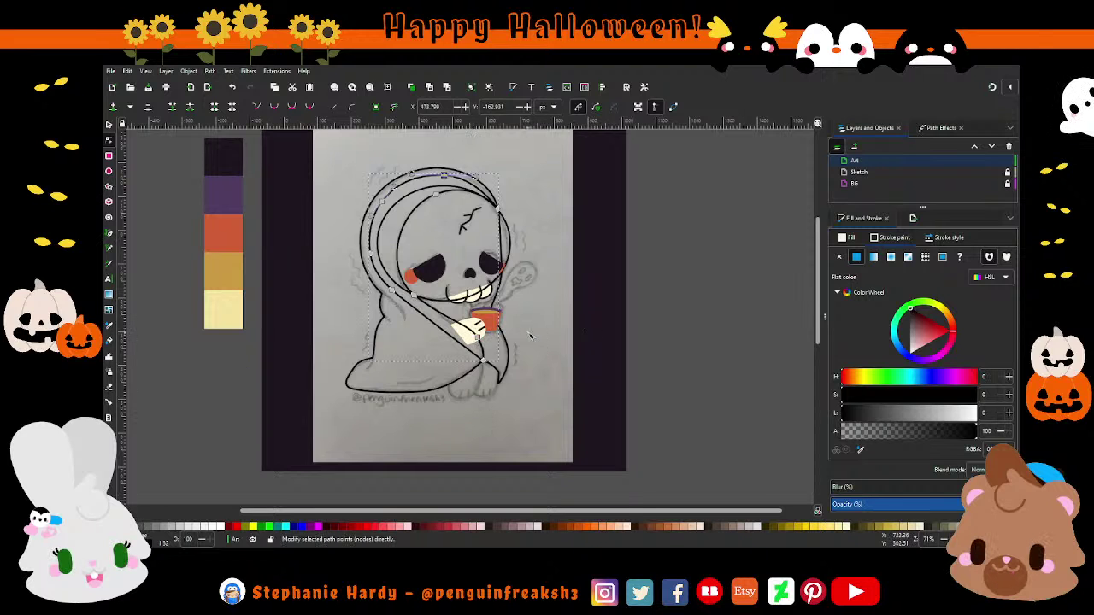
scroll(530, 344, "up", 1)
scroll(530, 344, "up", 3)
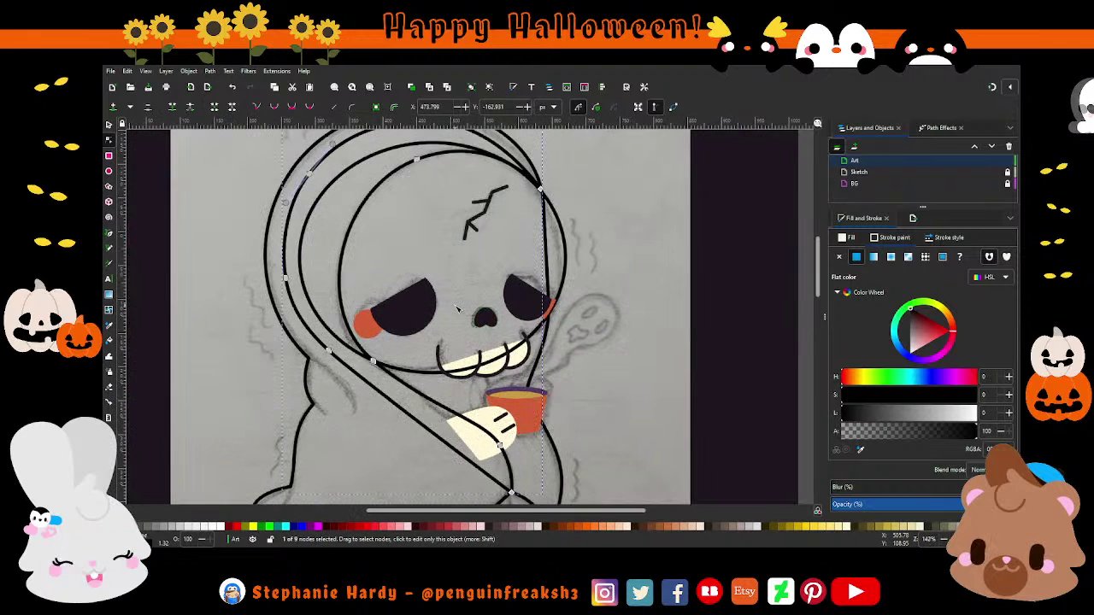
scroll(458, 309, "down", 2)
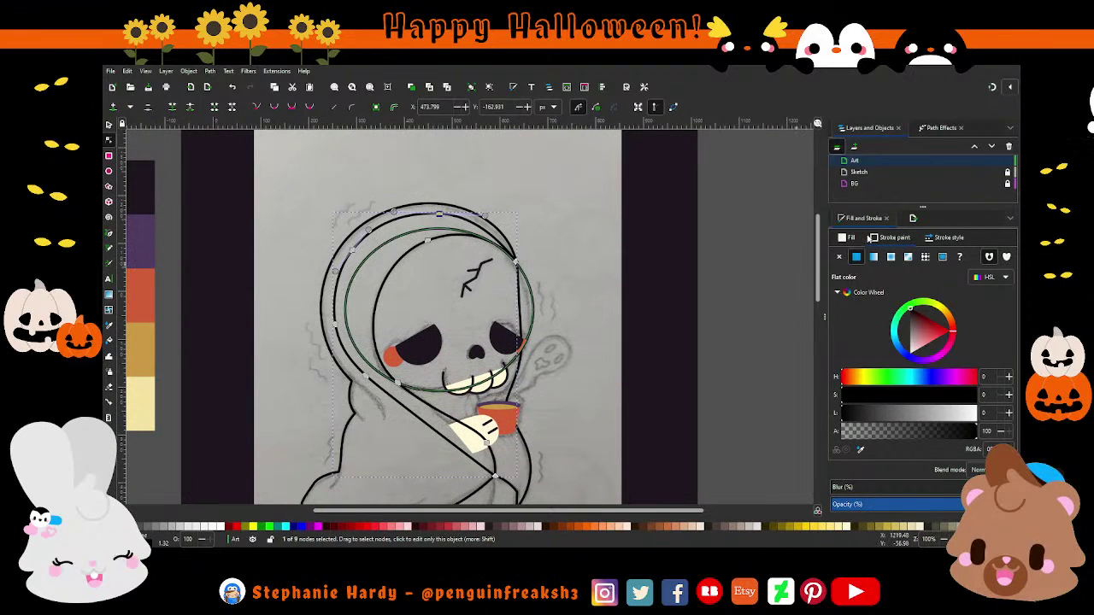
left_click(852, 239)
left_click(857, 256)
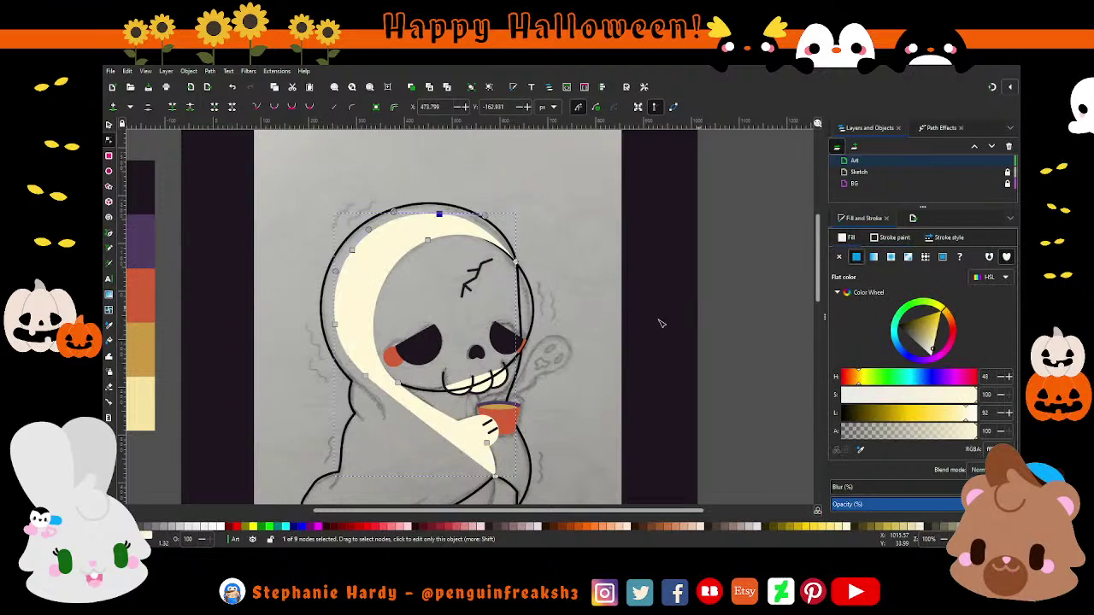
left_click(860, 451)
scroll(487, 318, "down", 1)
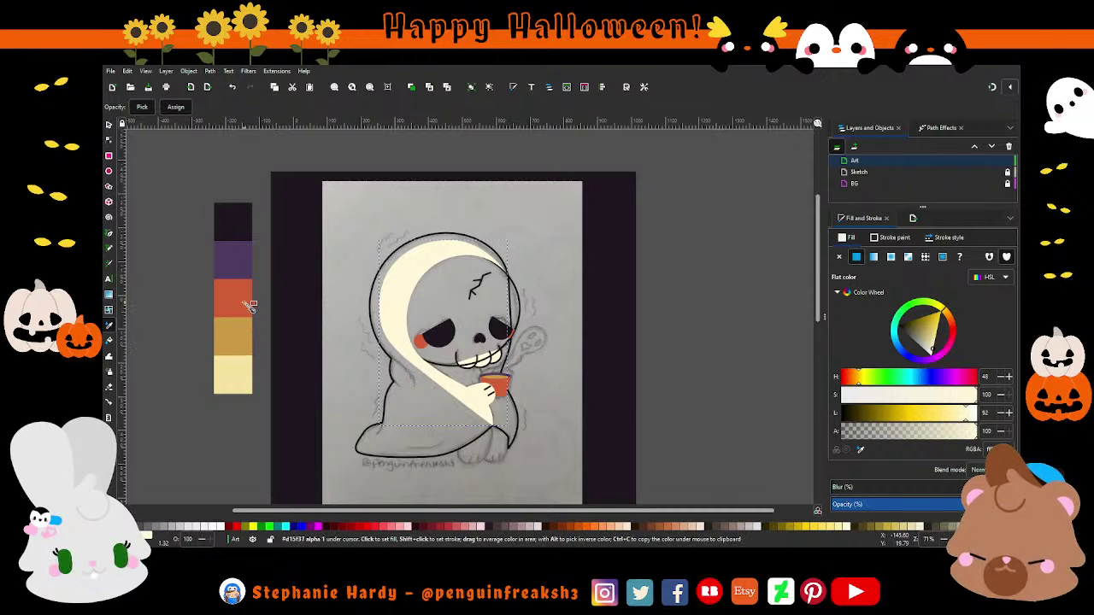
left_click(242, 341)
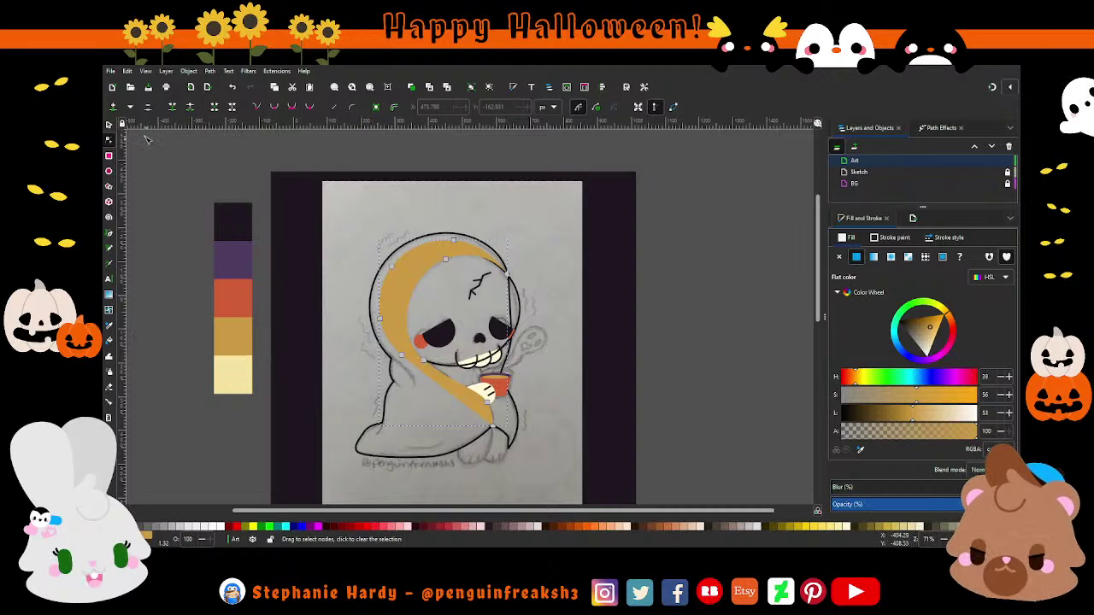
Step: Fill the skull's head ellipse with the hand's cream colour and save the drawing
left_click(109, 126)
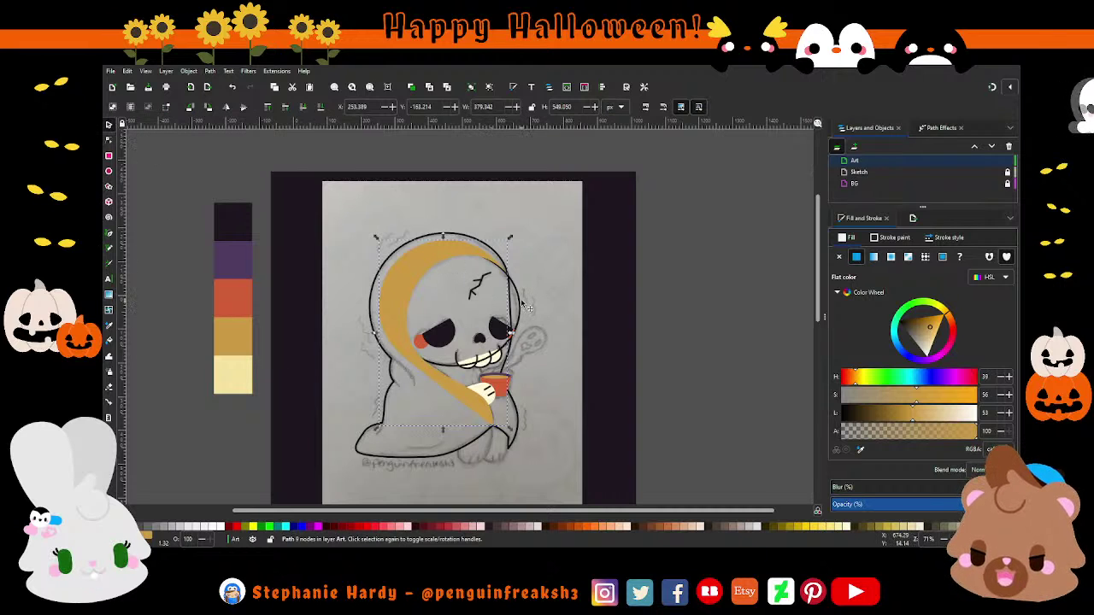
left_click(521, 308)
left_click(857, 257)
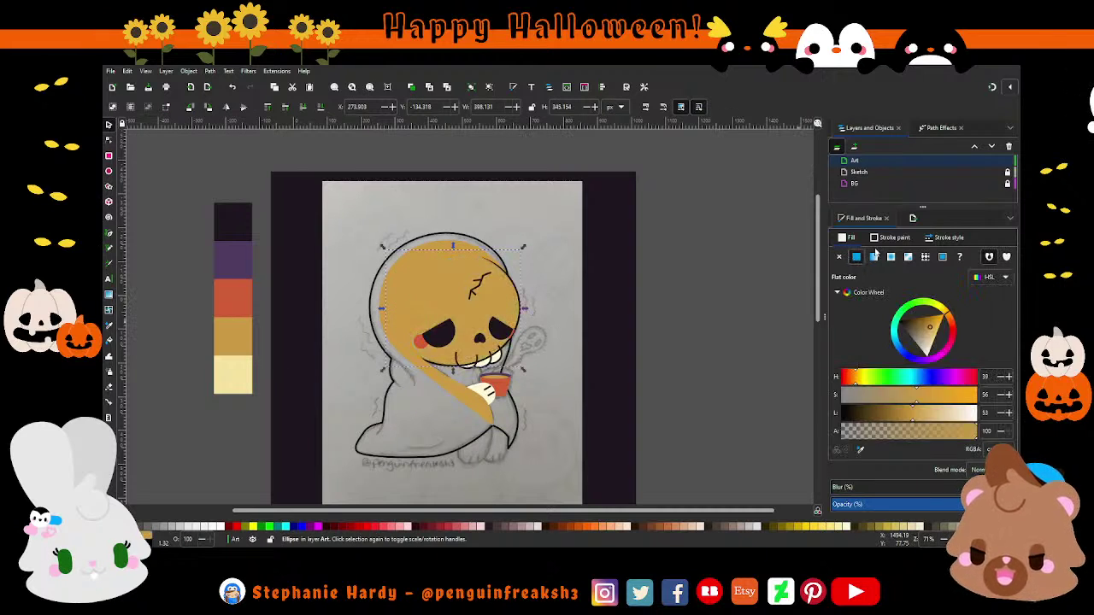
left_click(860, 452)
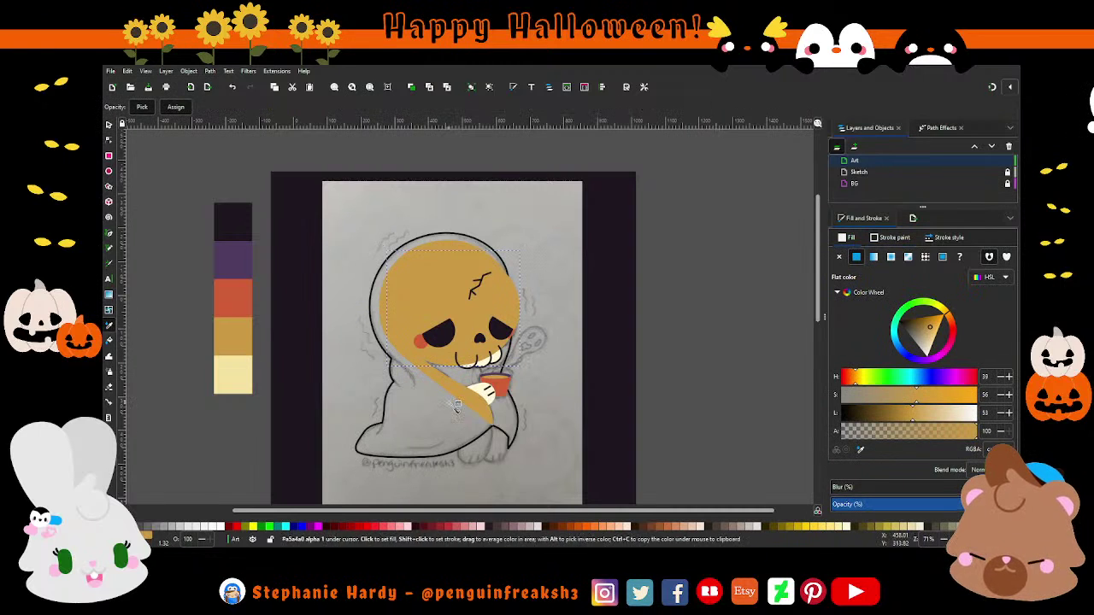
left_click(484, 391)
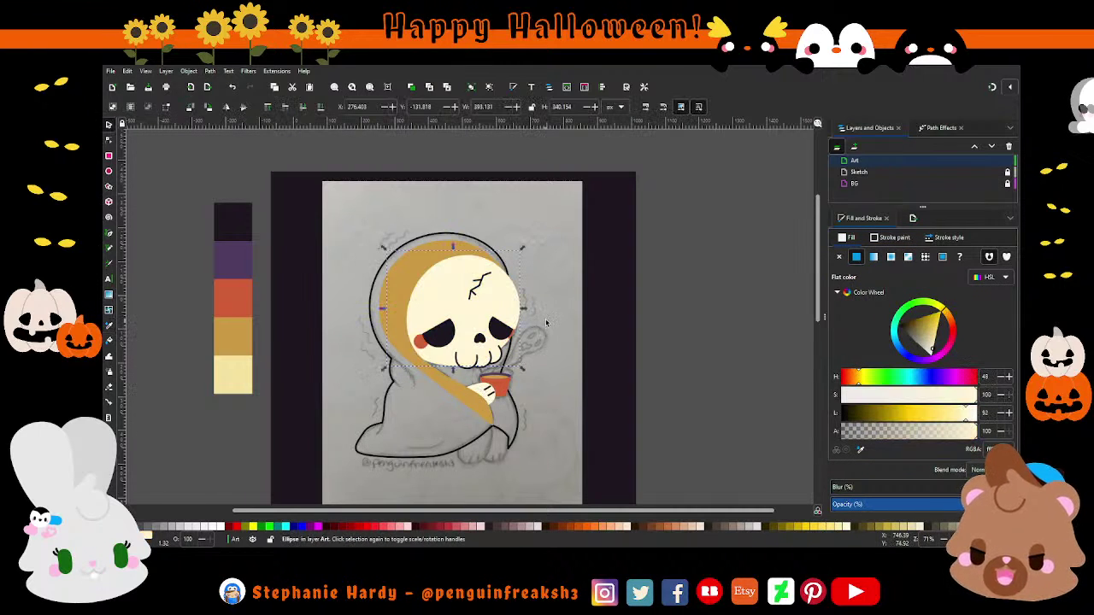
left_click(451, 216)
key("ctrl+s")
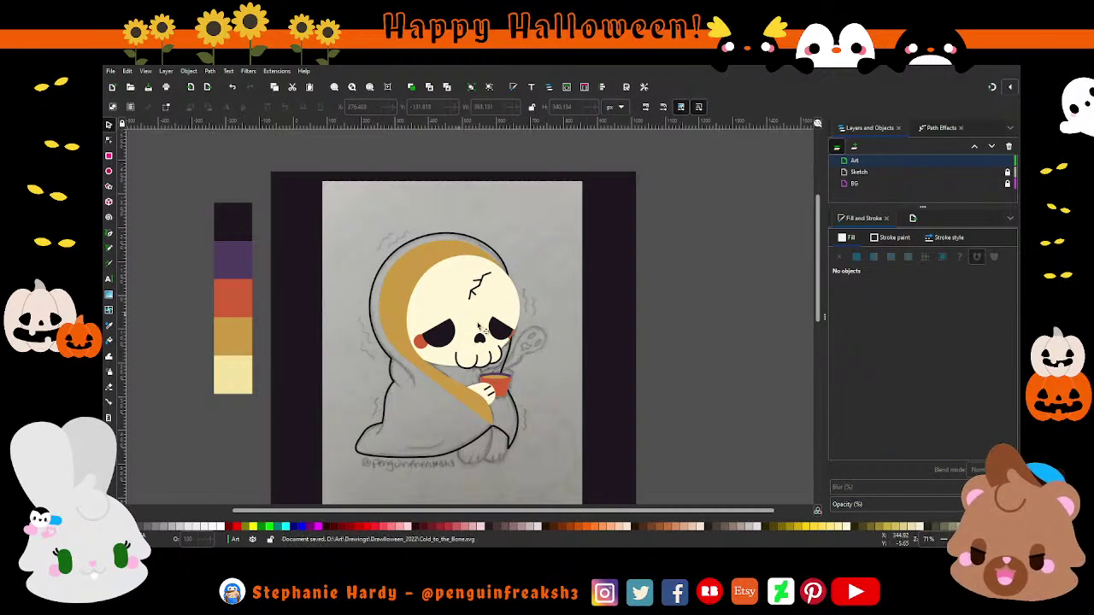
Step: Draw a closed four-sided path below the skull's chin and bend its right side beside the cup
scroll(478, 383, "down", 1)
scroll(472, 376, "up", 1)
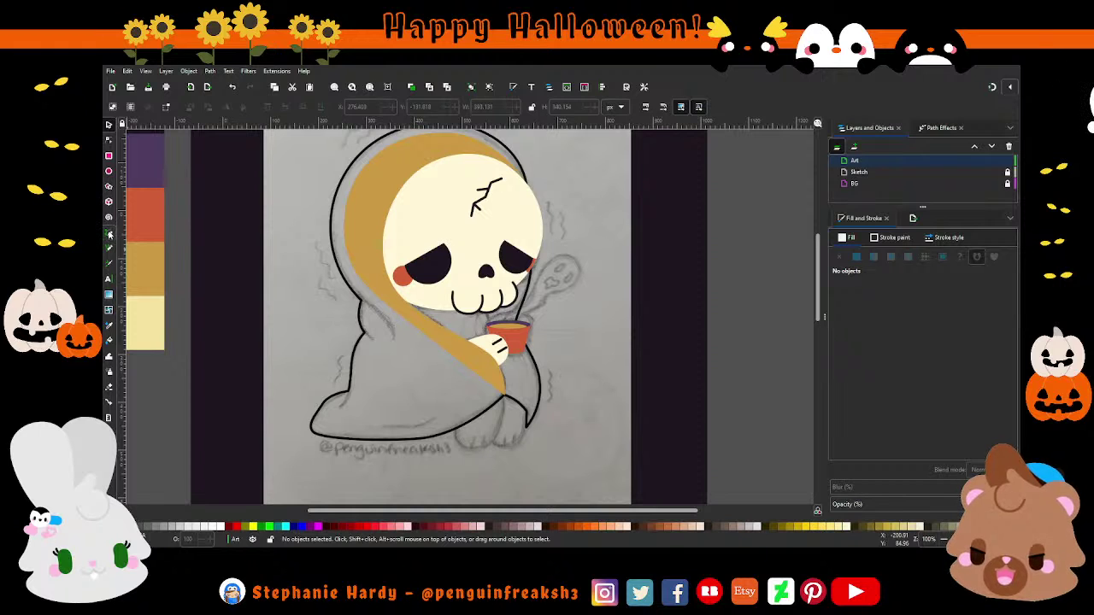
left_click(109, 234)
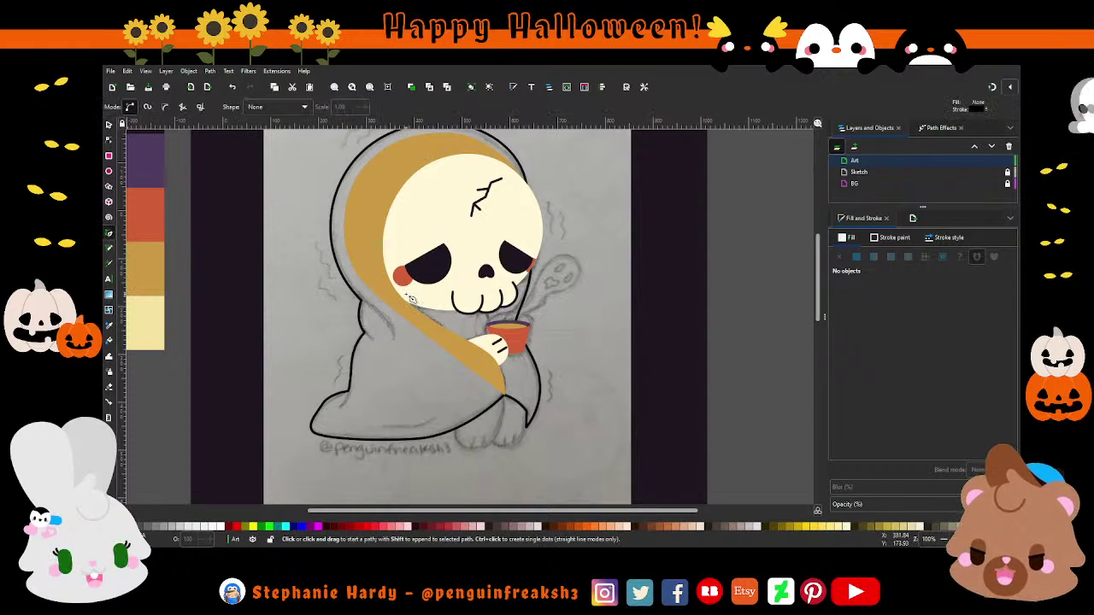
left_click(411, 298)
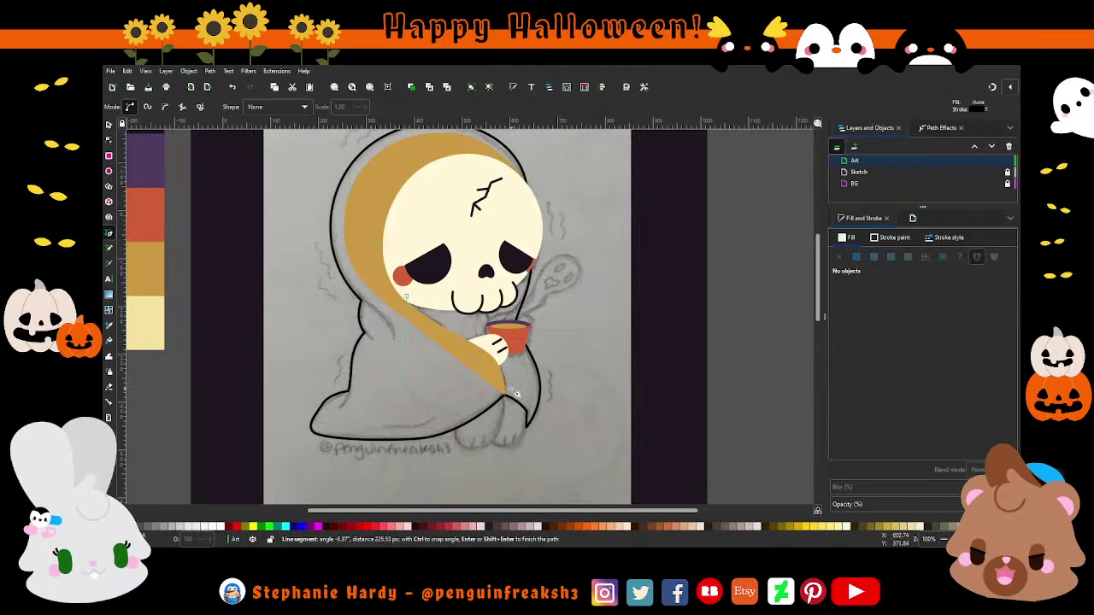
left_click(511, 389)
left_click(489, 300)
left_click(406, 297)
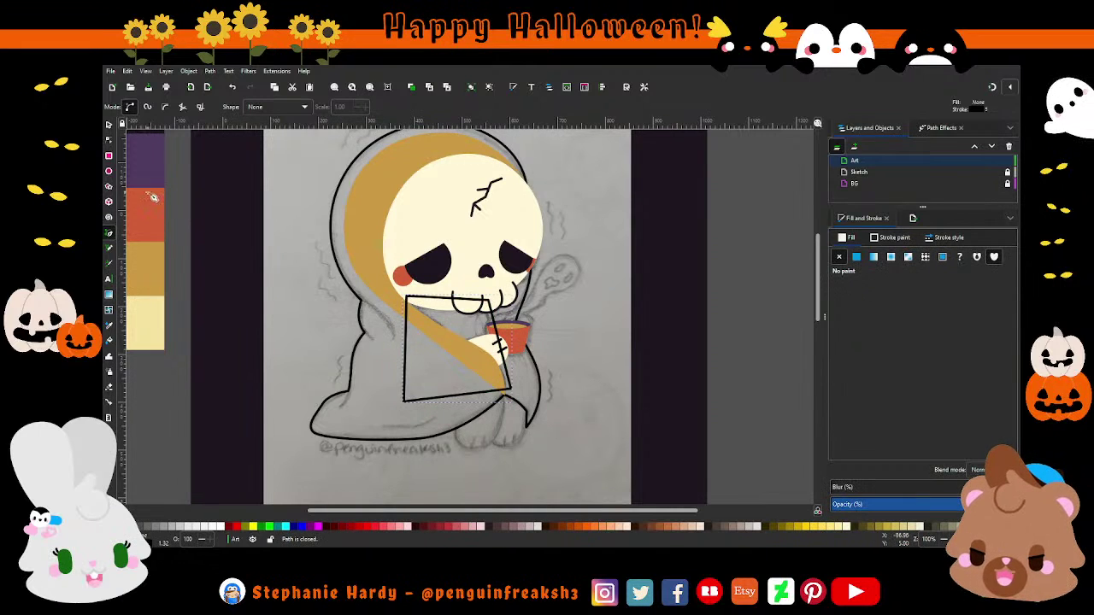
left_click(109, 141)
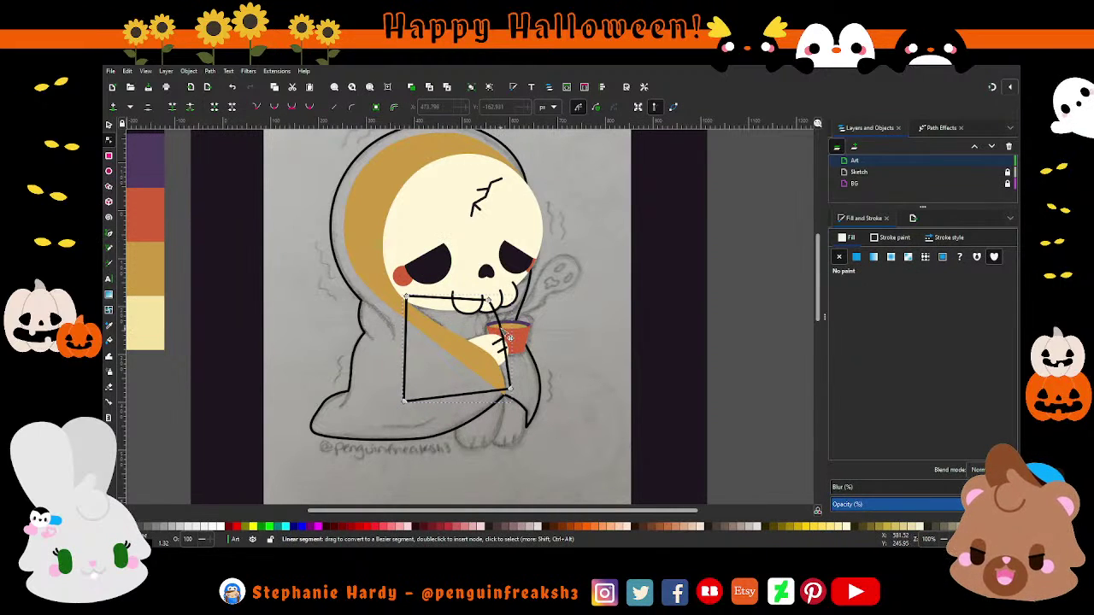
left_click_drag(511, 389, 495, 390)
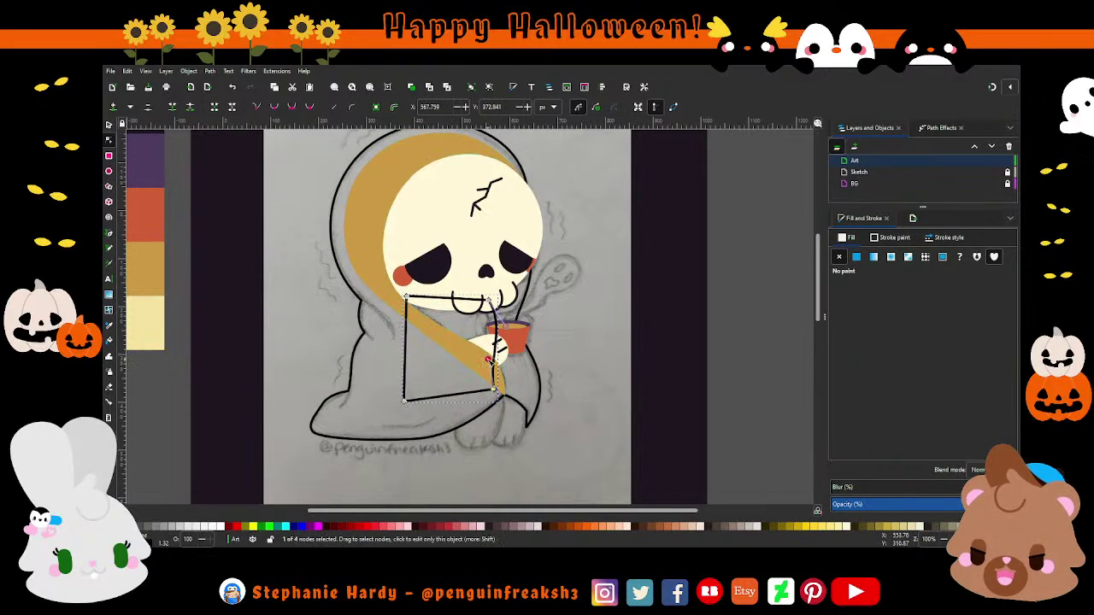
left_click_drag(510, 332, 504, 327)
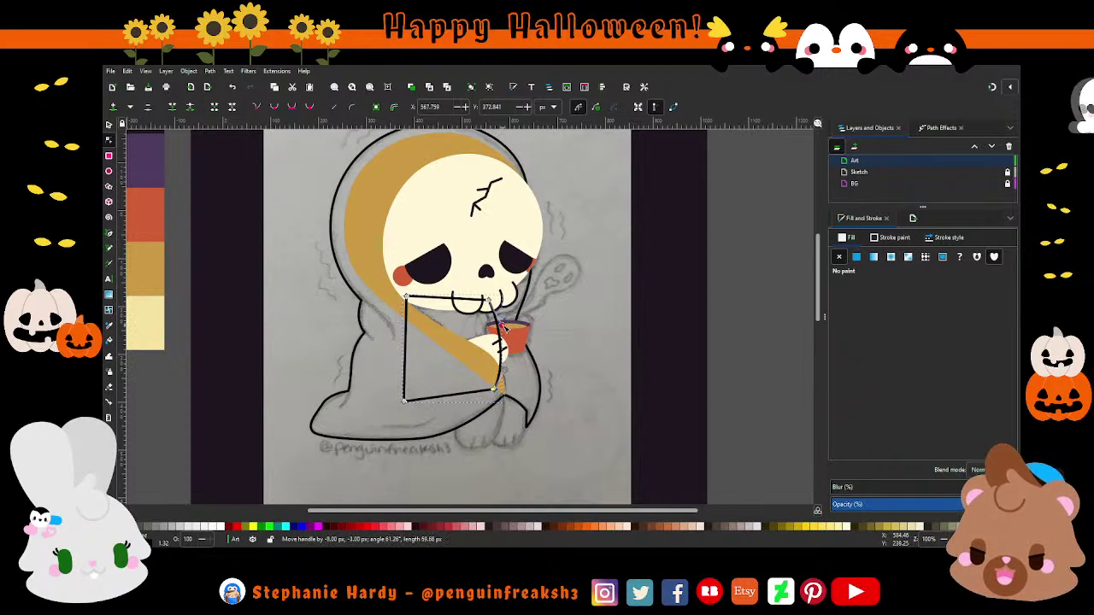
Step: Lower the new shape behind the skull and hood band and fill it pale yellow
key("s")
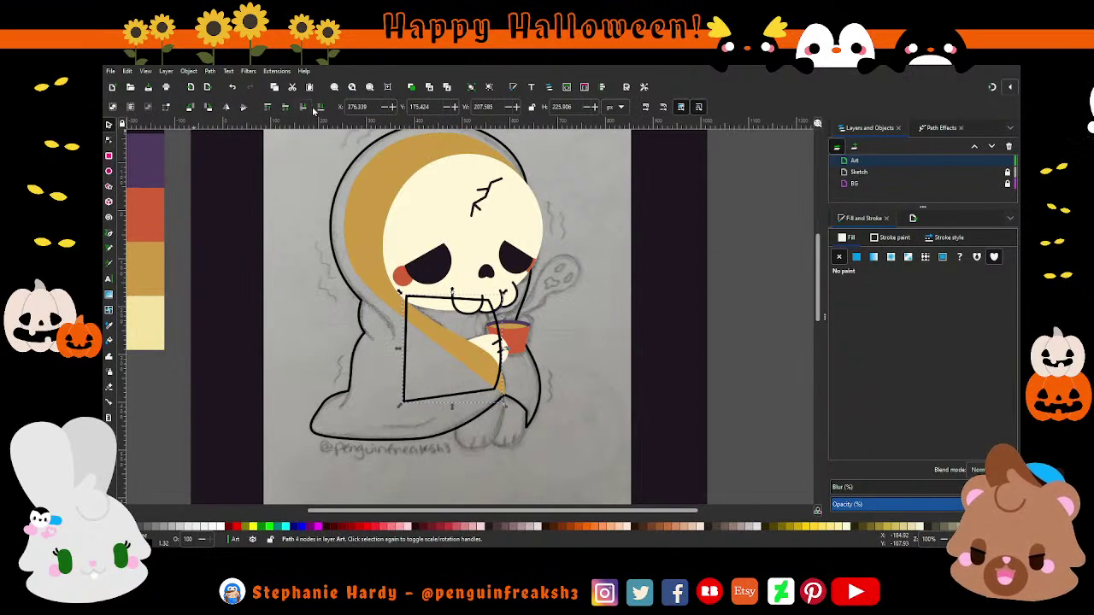
left_click(318, 108)
left_click(858, 258)
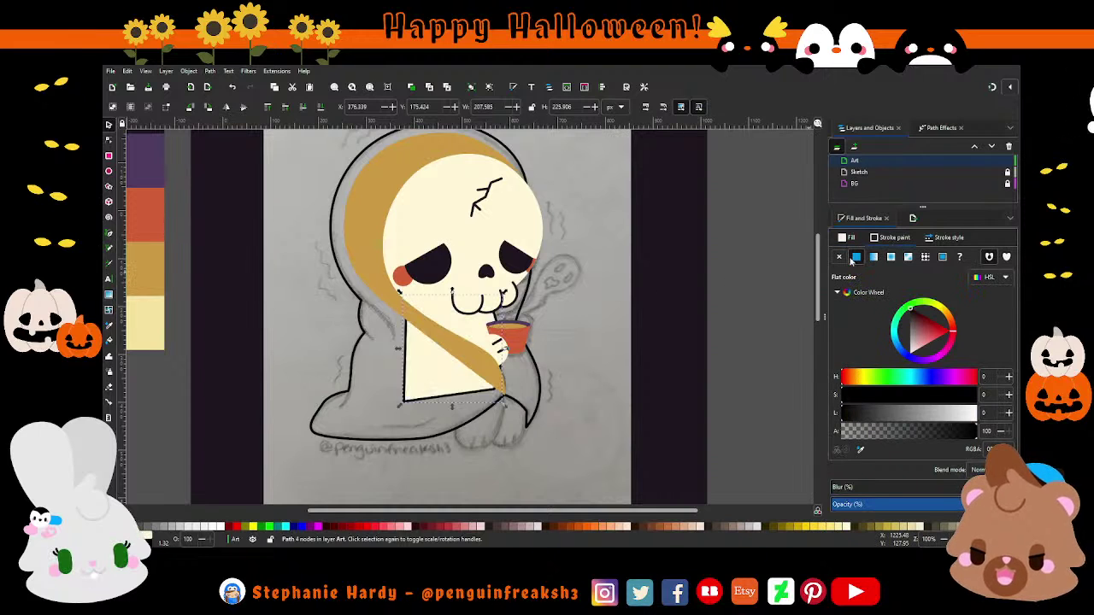
key("d")
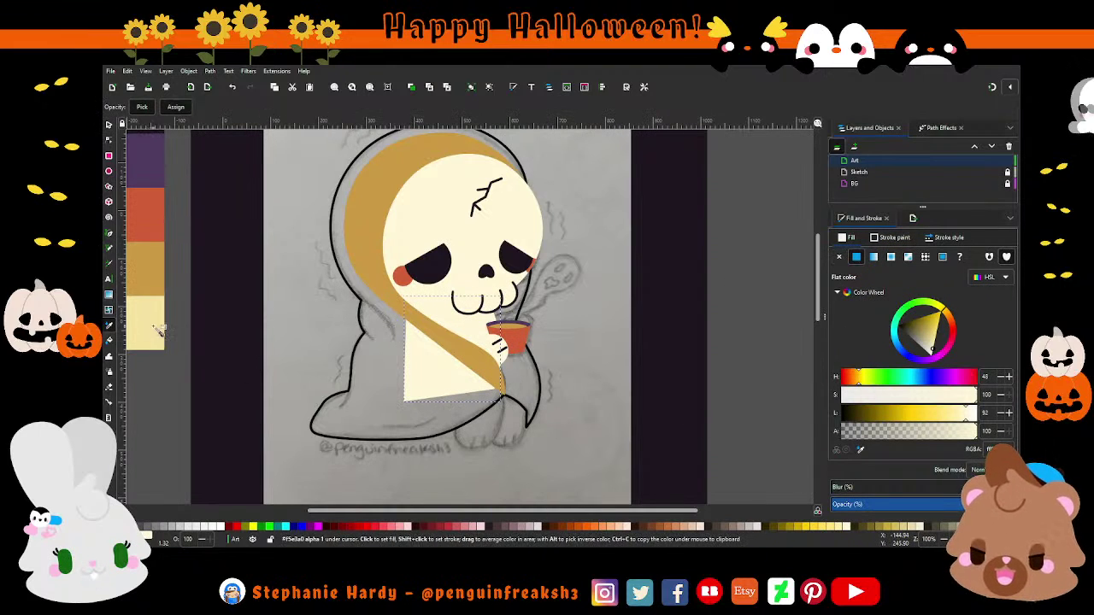
left_click(145, 323)
left_click(325, 279)
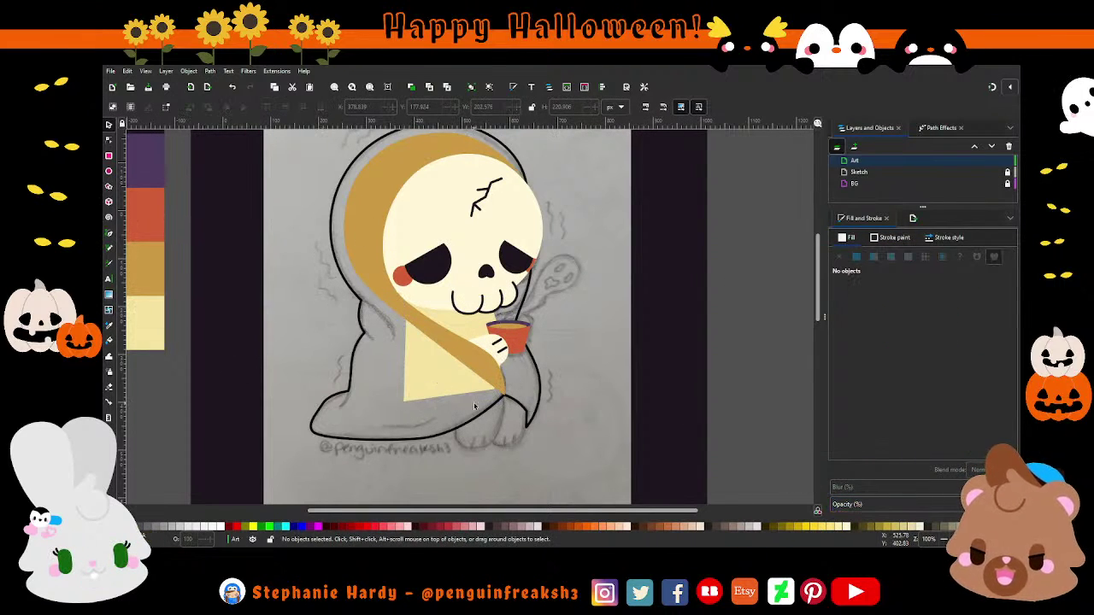
Step: Slant the pale yellow shape's upper-right corner down and to the left
left_click(108, 139)
left_click(464, 350)
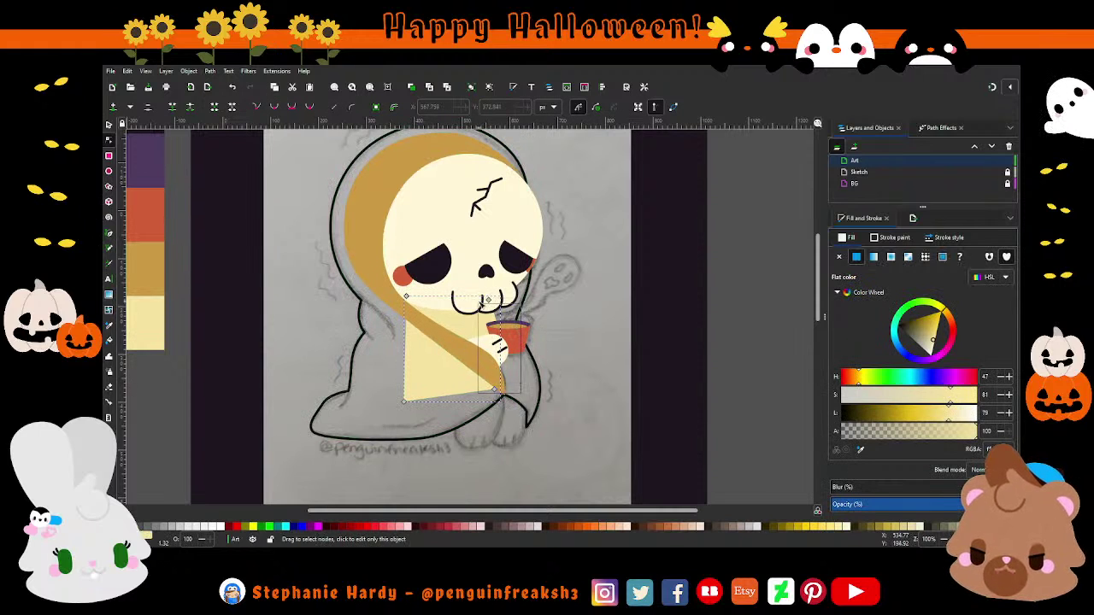
left_click_drag(491, 299, 471, 305)
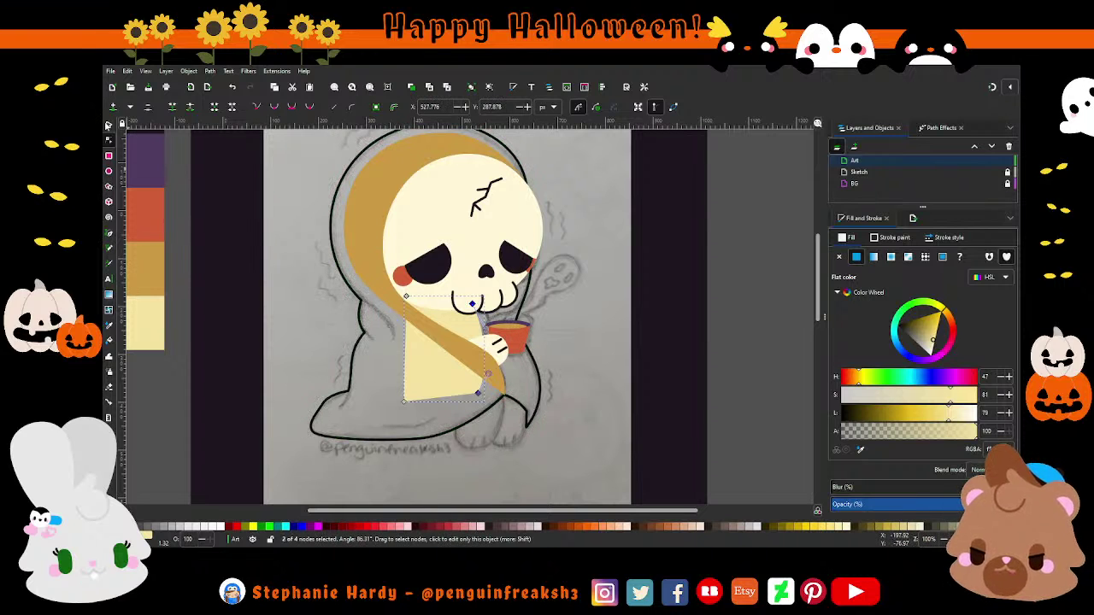
left_click(107, 125)
key("Escape")
scroll(410, 368, "down", 2)
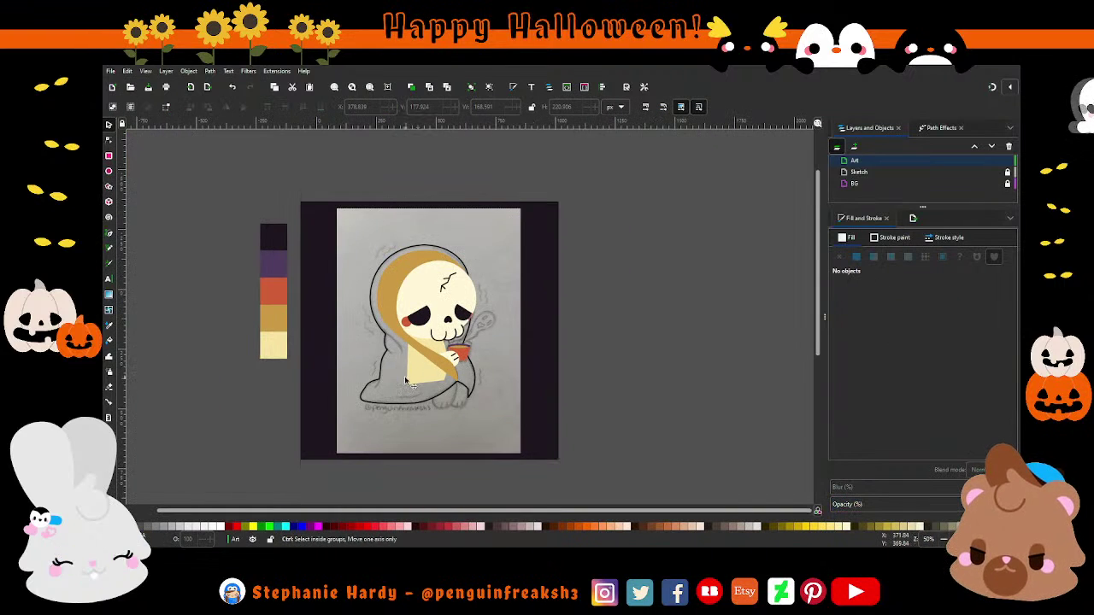
Step: Draw the arm-fold line on the cloak's left side and curve it into shape
scroll(406, 380, "up", 1)
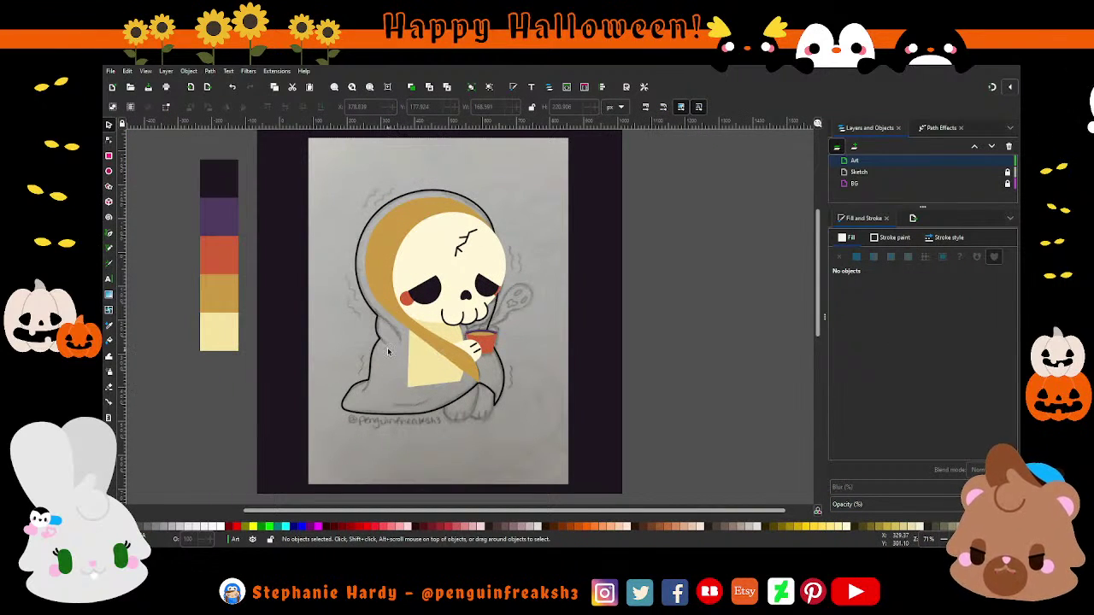
scroll(387, 351, "up", 2)
key("b")
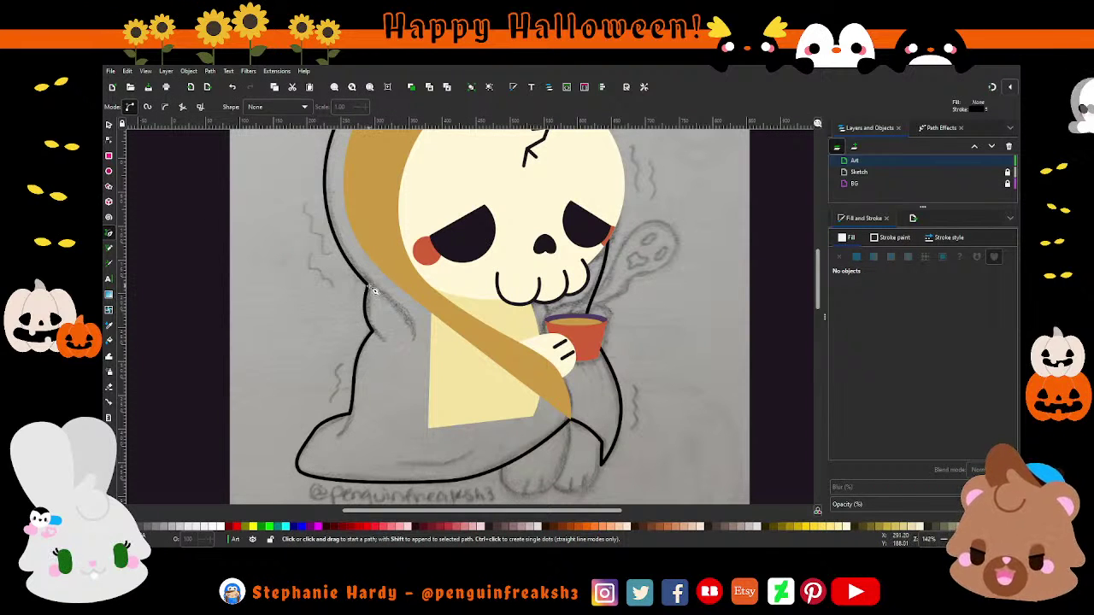
left_click(373, 291)
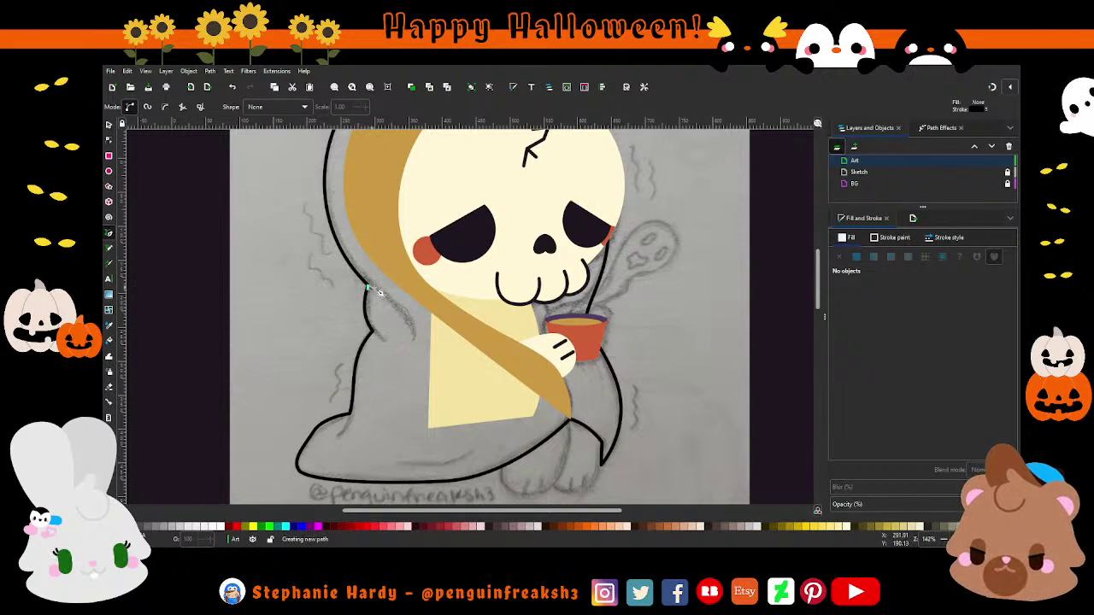
double_click(415, 339)
left_click(109, 139)
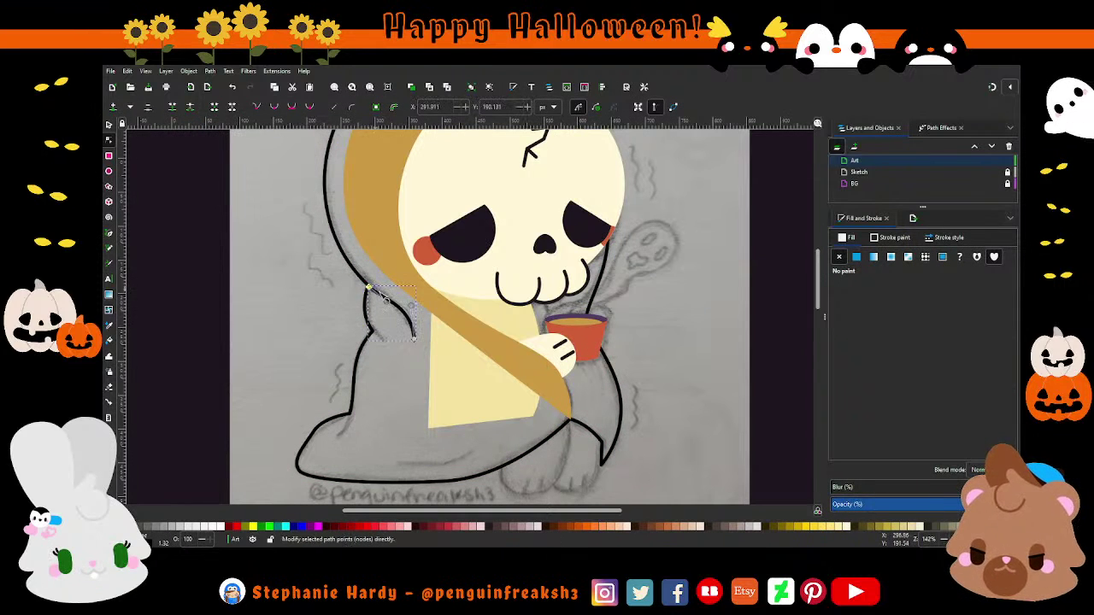
left_click_drag(396, 305, 376, 299)
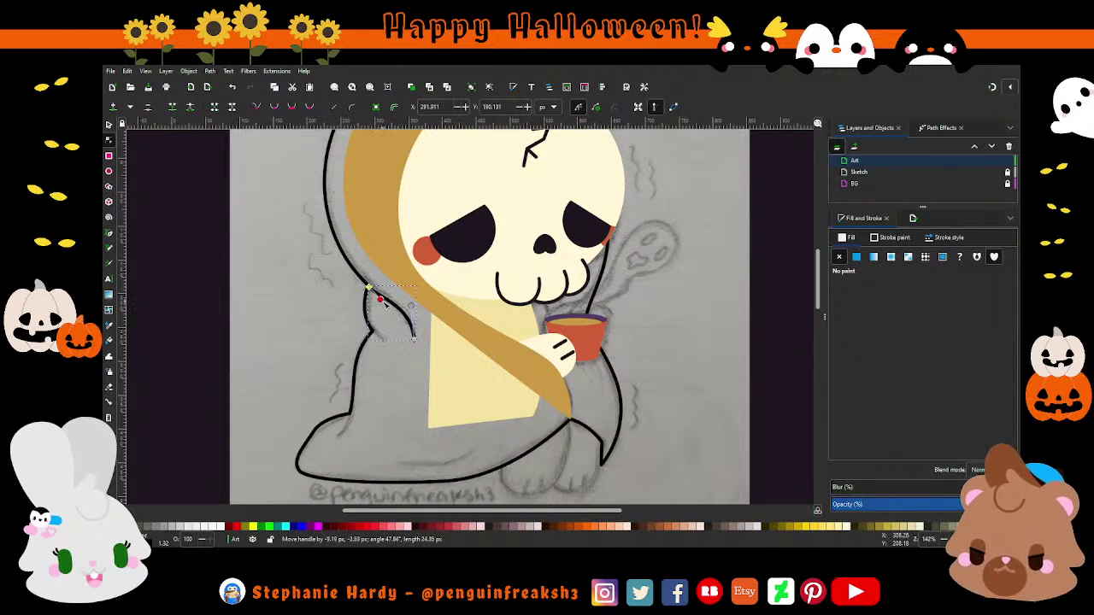
scroll(382, 301, "up", 4, "ctrl")
left_click_drag(346, 282, 343, 277)
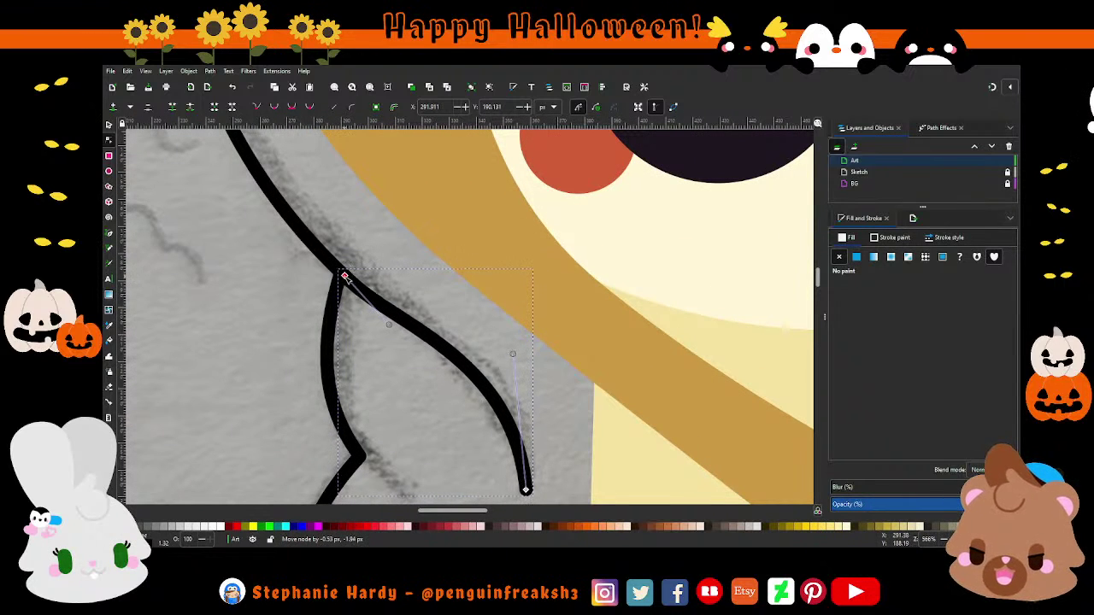
left_click_drag(344, 276, 343, 276)
left_click_drag(393, 329, 393, 315)
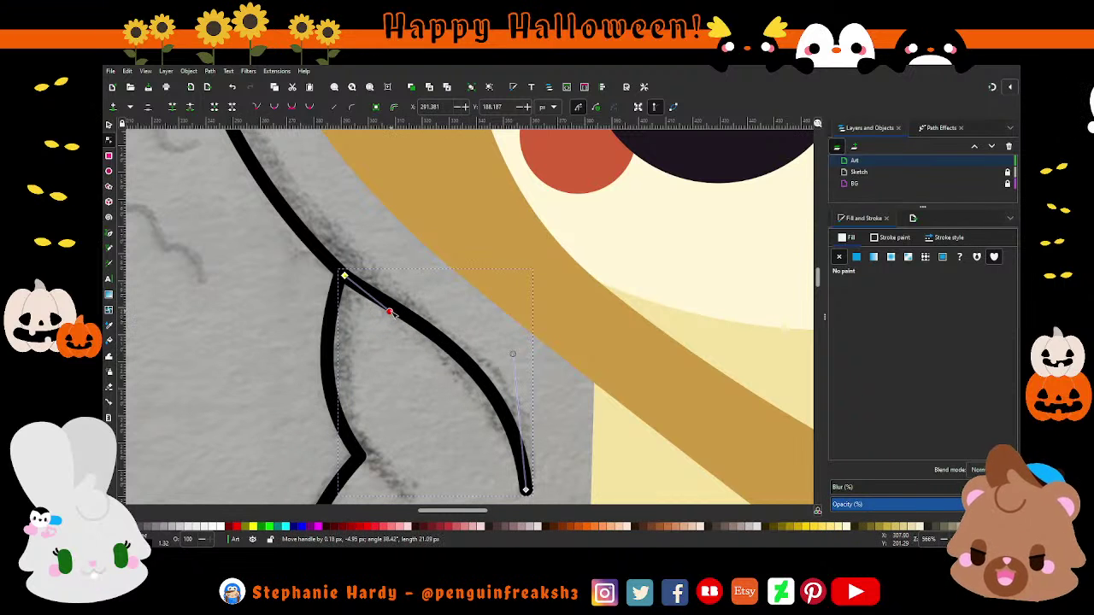
scroll(399, 289, "down", 2)
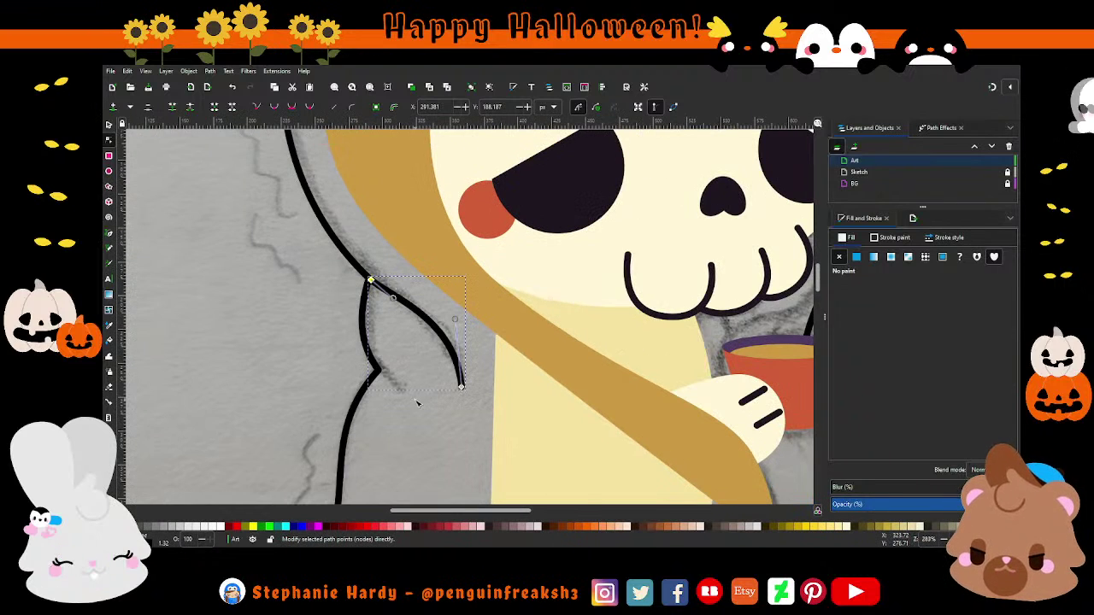
scroll(410, 378, "down", 2)
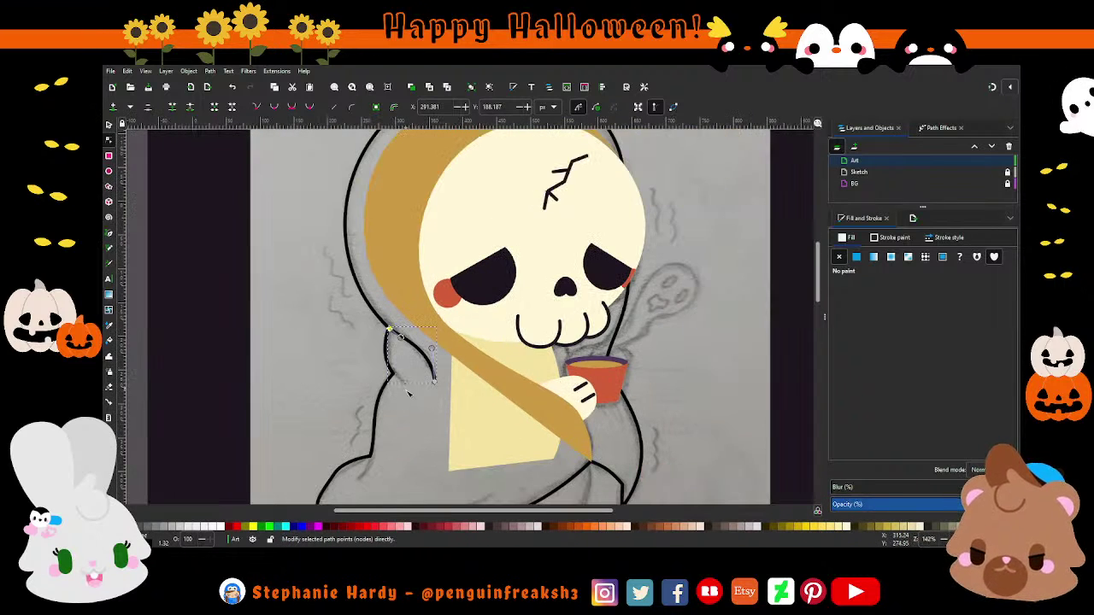
scroll(407, 402, "up", 1)
scroll(397, 368, "down", 2)
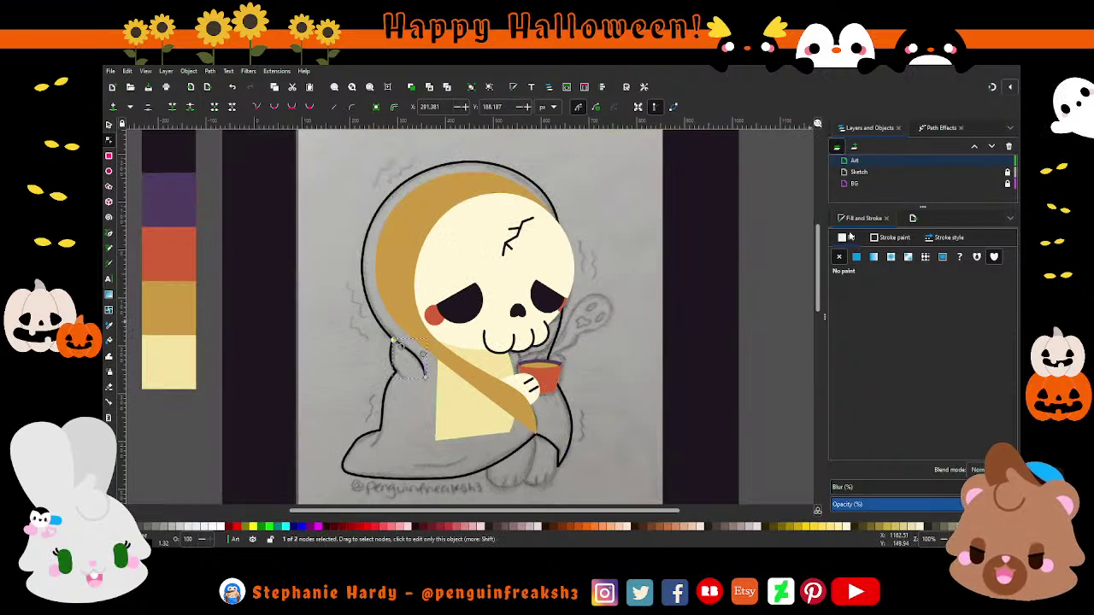
scroll(434, 419, "up", 1)
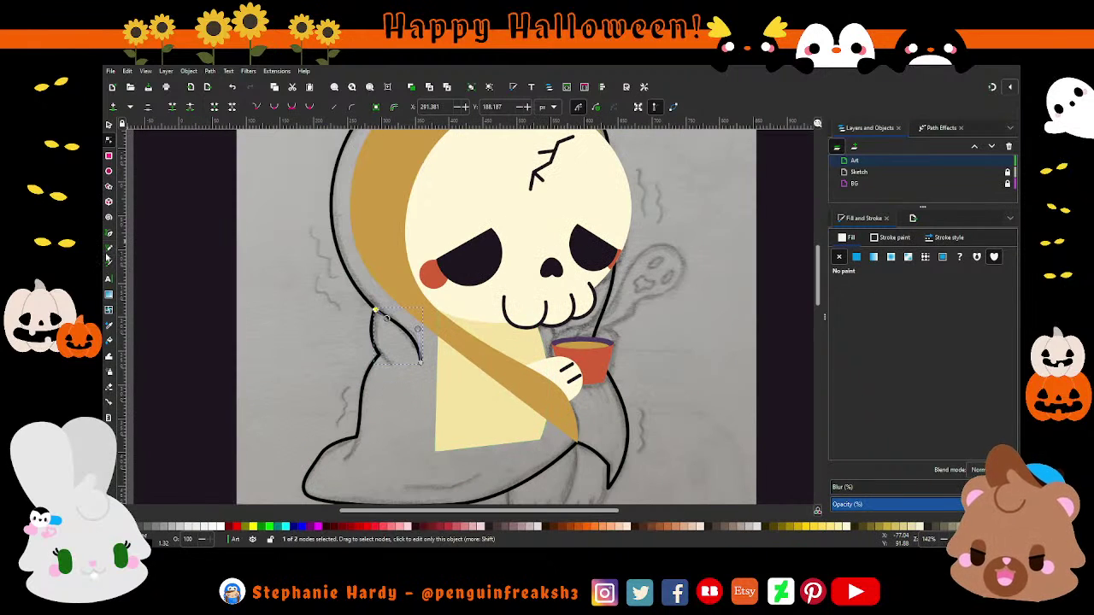
Step: Add a short, slightly curved crease stroke below the arm fold
left_click(109, 247)
scroll(396, 364, "up", 1)
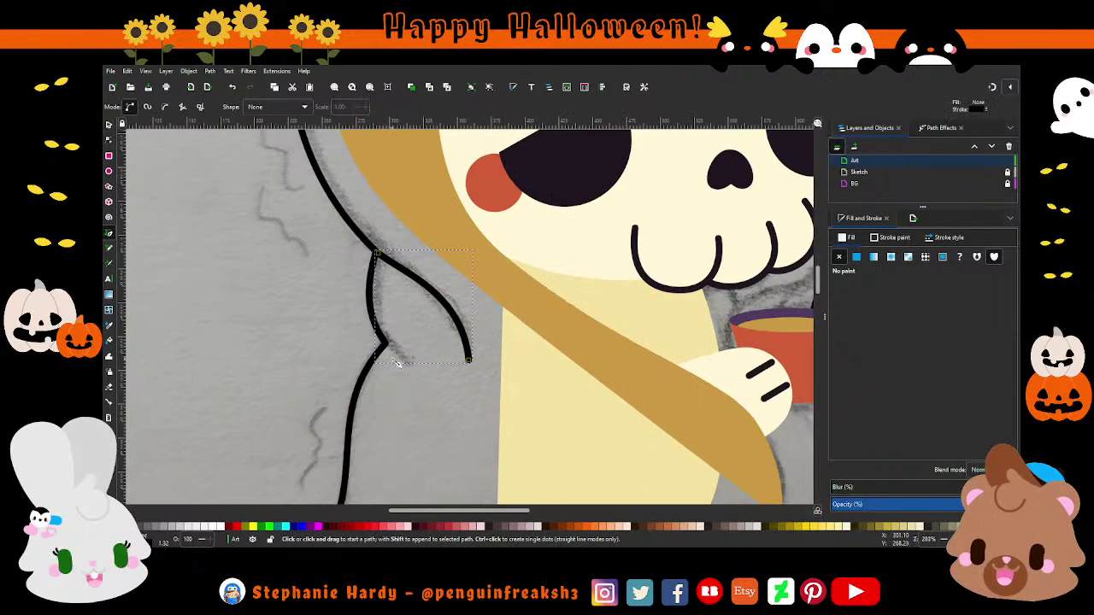
left_click(388, 346)
double_click(409, 367)
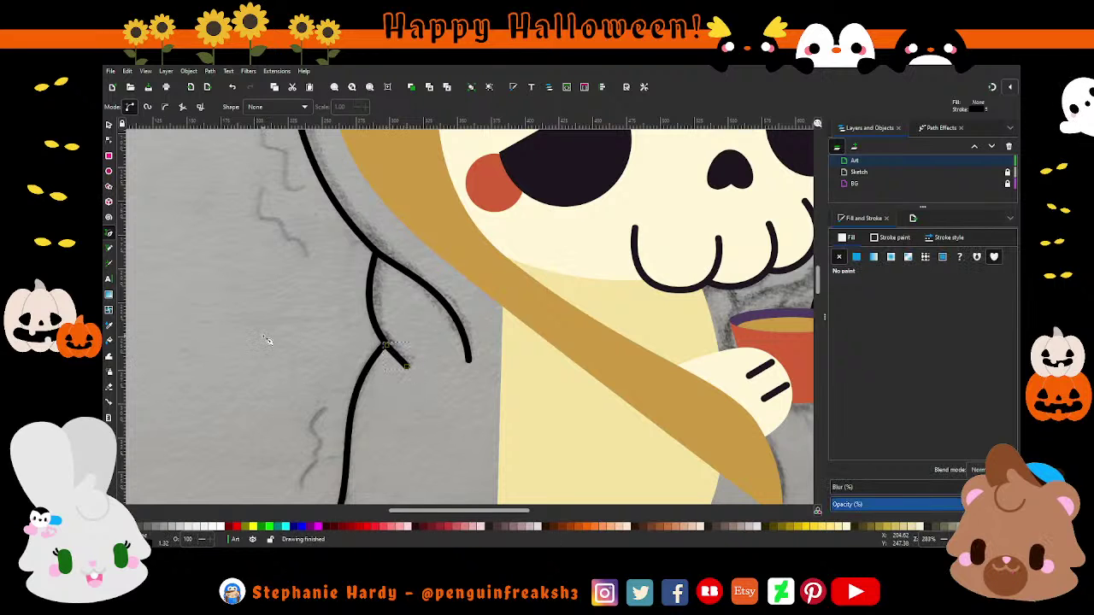
key("n")
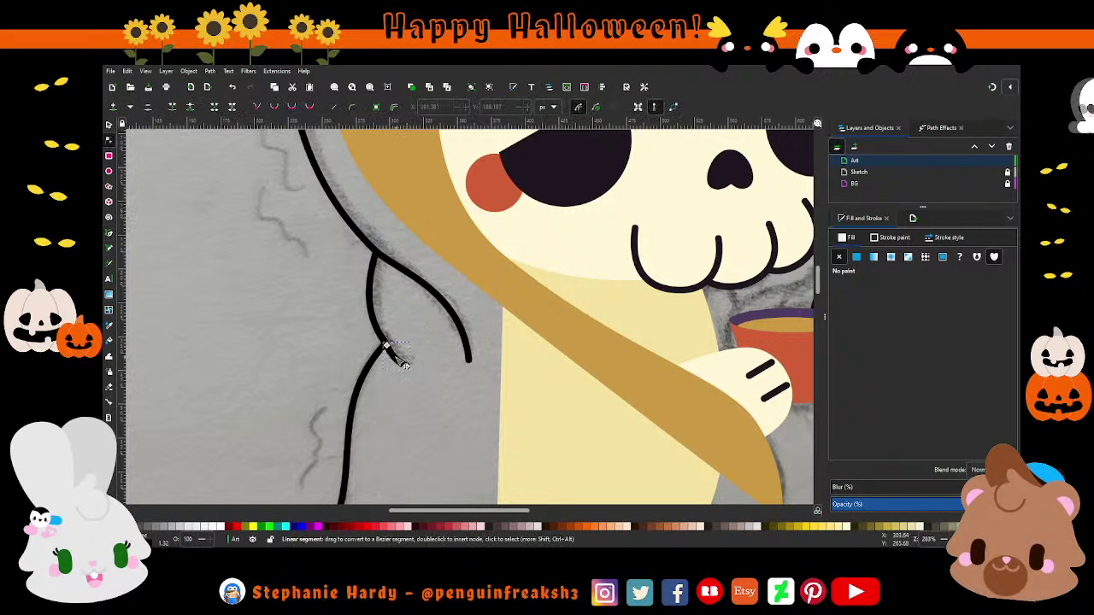
scroll(421, 359, "up", 2)
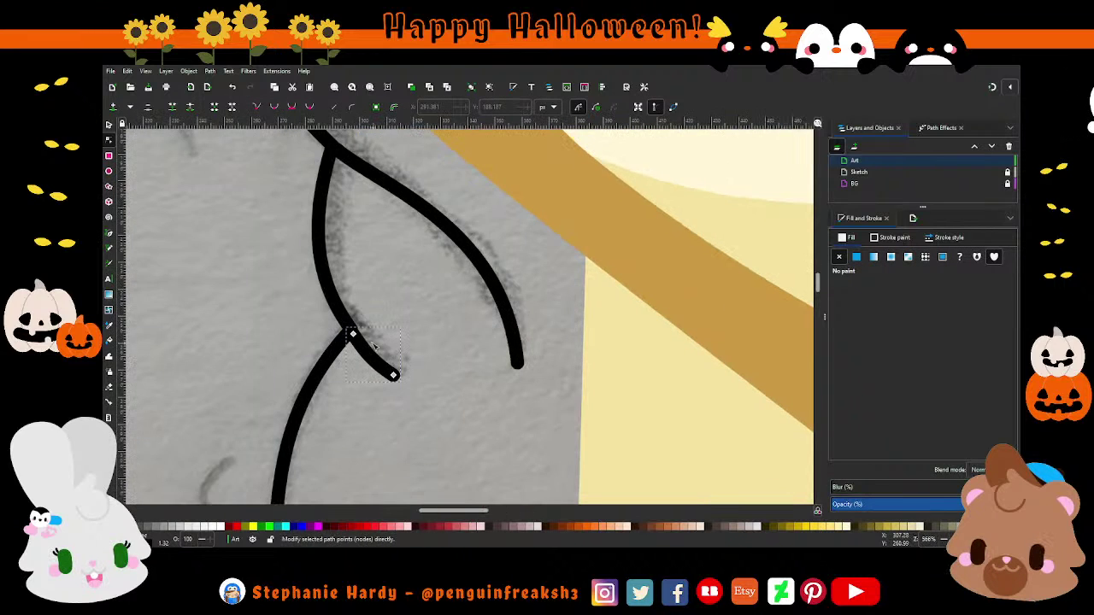
left_click(353, 333)
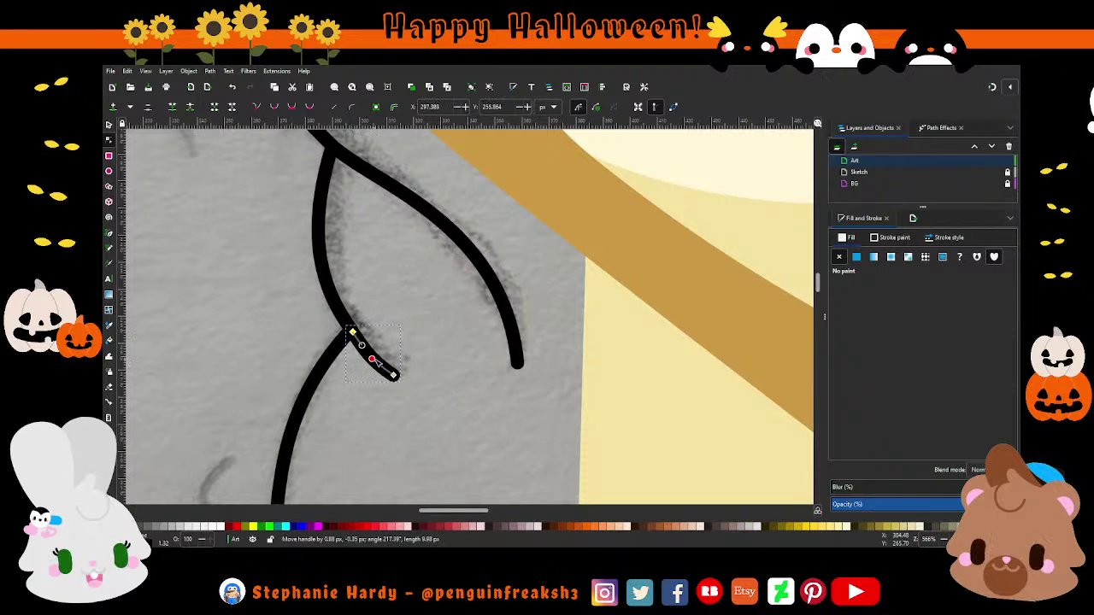
left_click_drag(362, 346, 374, 361)
key("s")
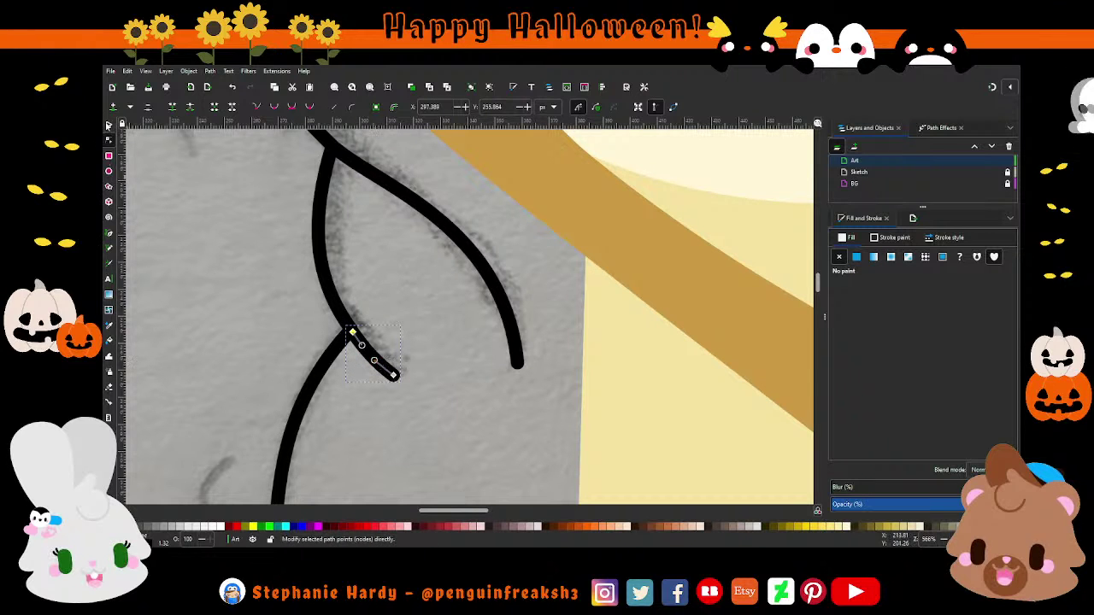
key("Escape")
scroll(386, 361, "down", 2)
scroll(385, 362, "down", 1)
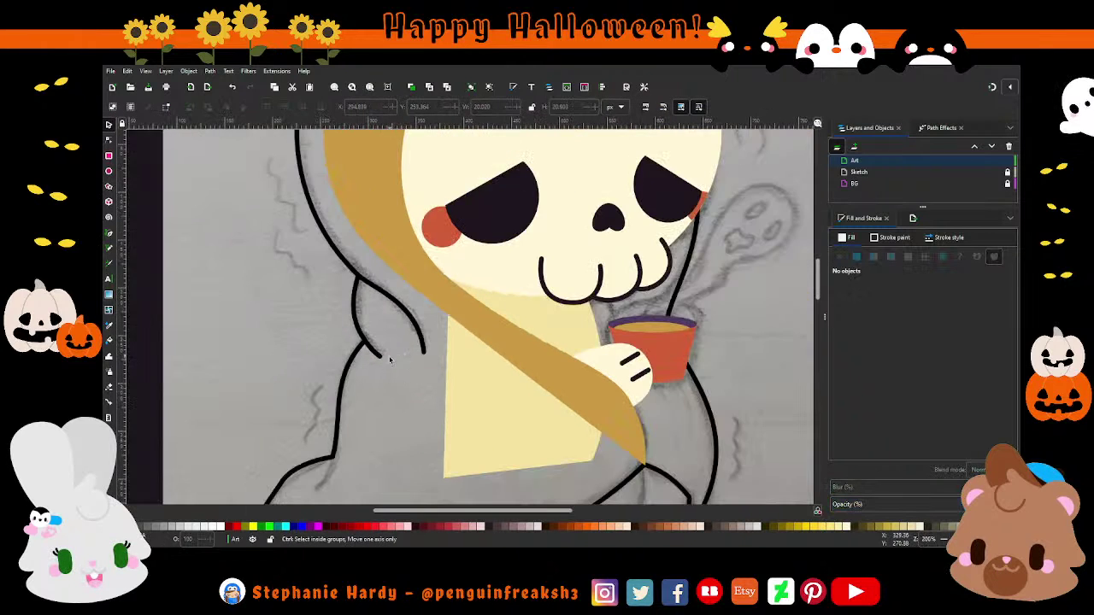
scroll(385, 362, "down", 1)
scroll(386, 361, "down", 1)
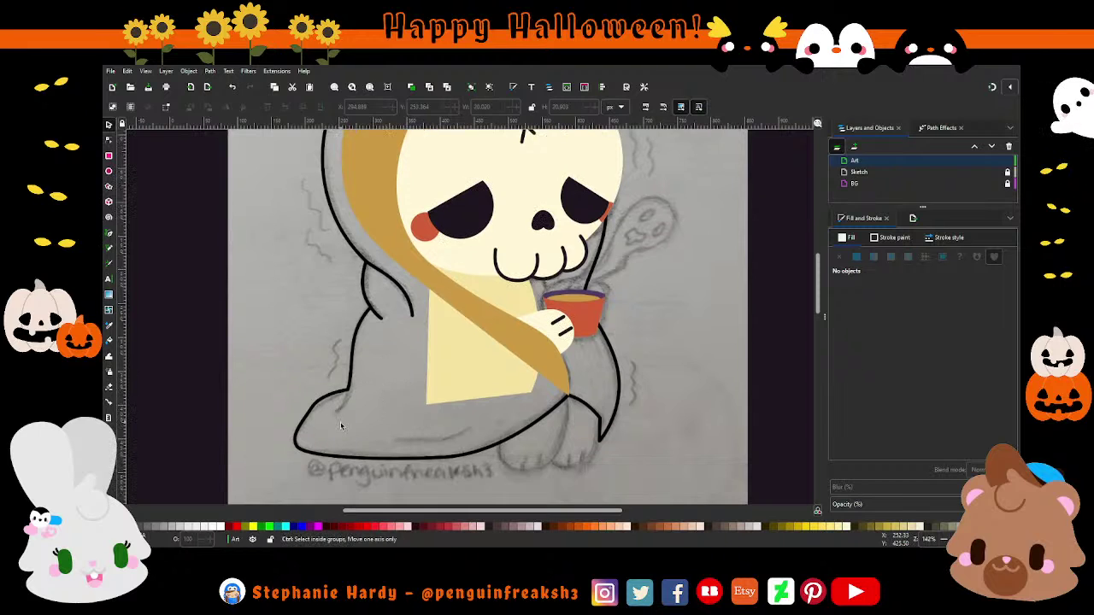
scroll(342, 427, "up", 1)
scroll(343, 432, "up", 1)
Step: Add a curved crease stroke at the cloak's lower left
left_click(109, 235)
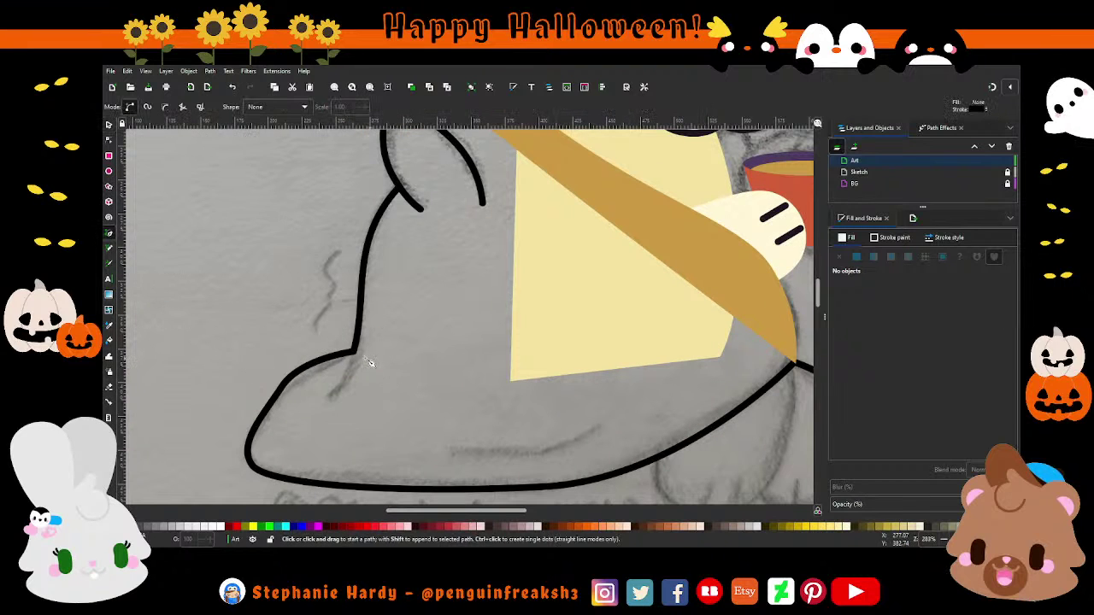
left_click(353, 353)
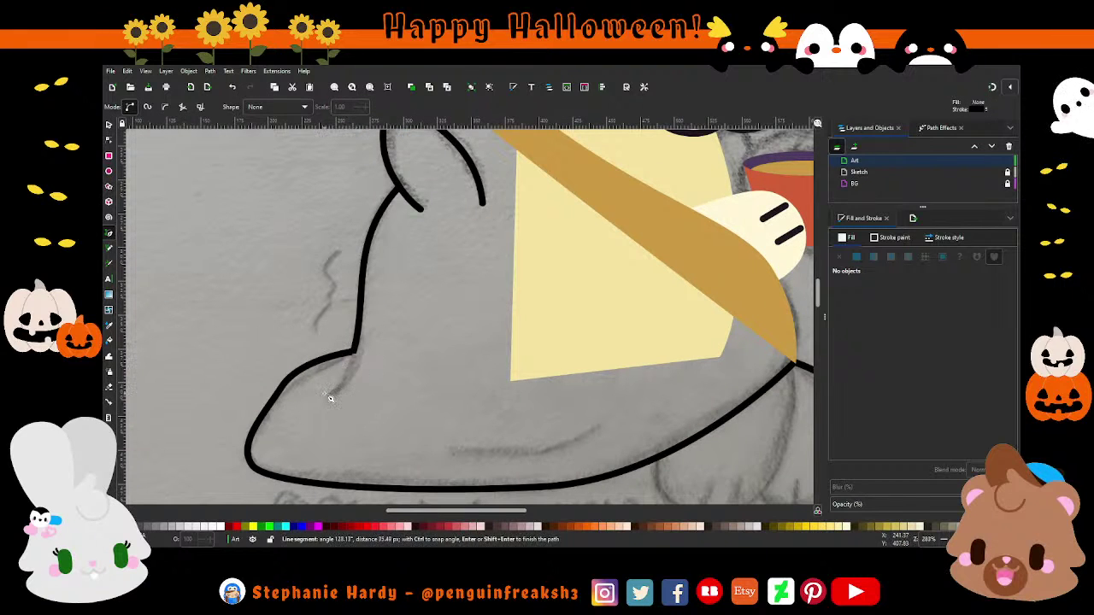
double_click(324, 395)
left_click(109, 140)
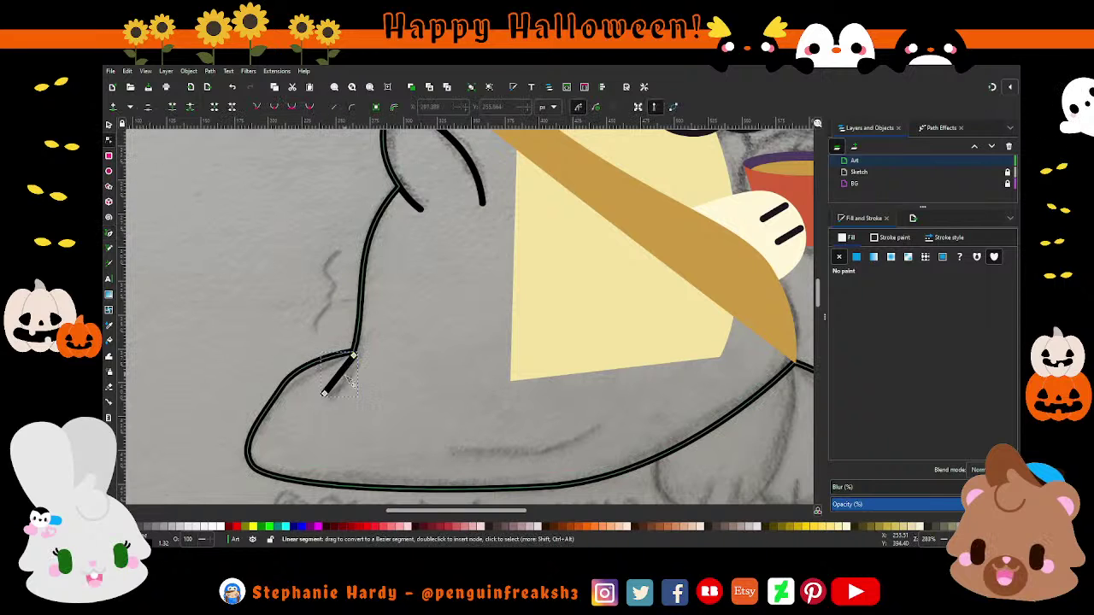
left_click_drag(347, 364, 340, 373)
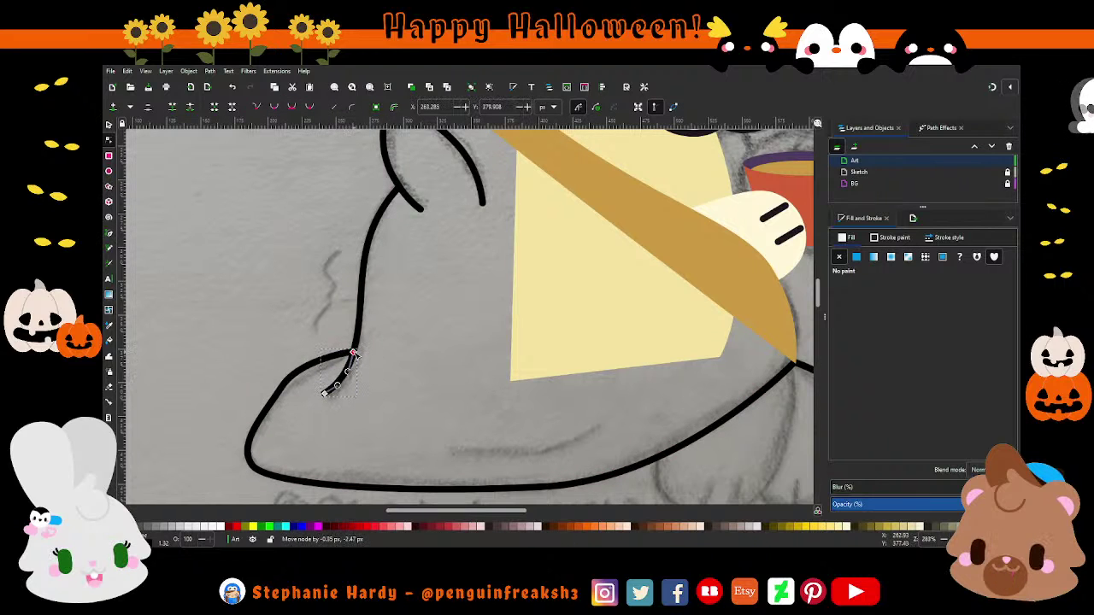
left_click(324, 393)
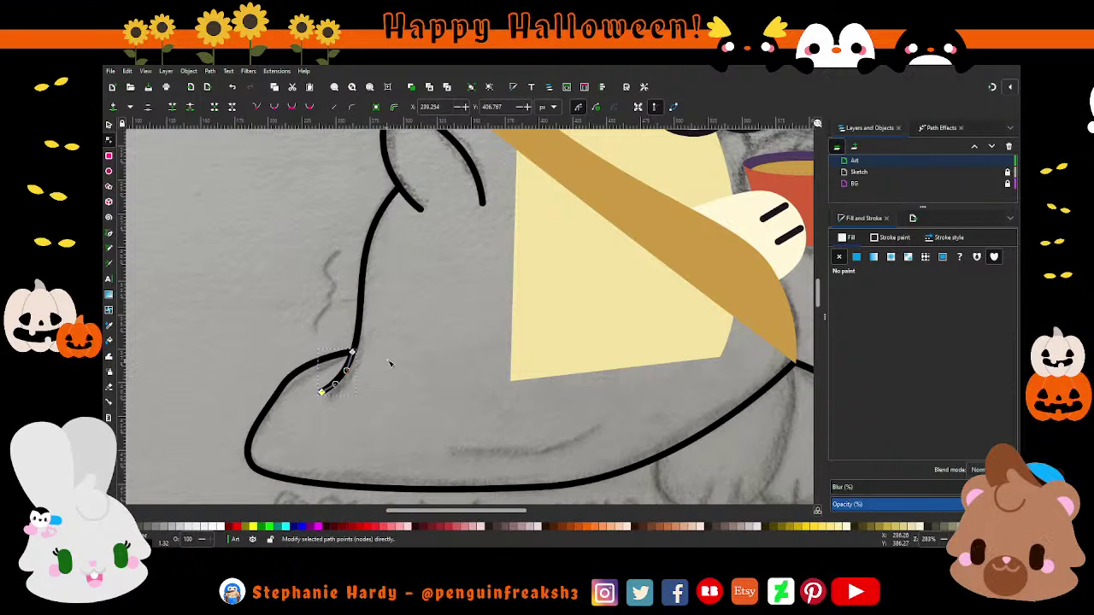
scroll(359, 361, "down", 1)
scroll(392, 358, "down", 1)
key("s")
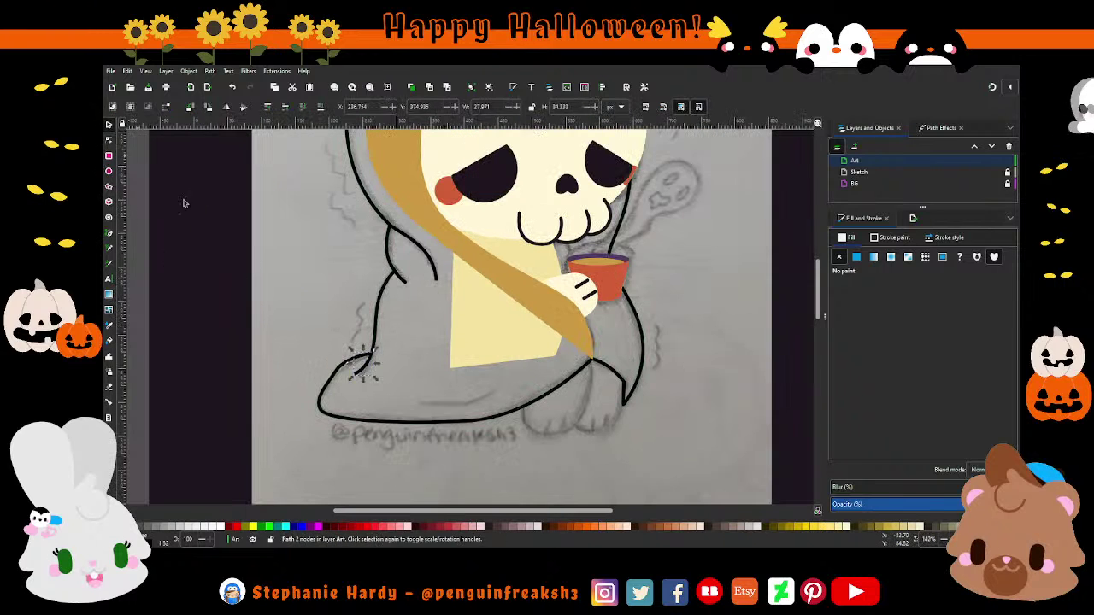
scroll(338, 372, "down", 1)
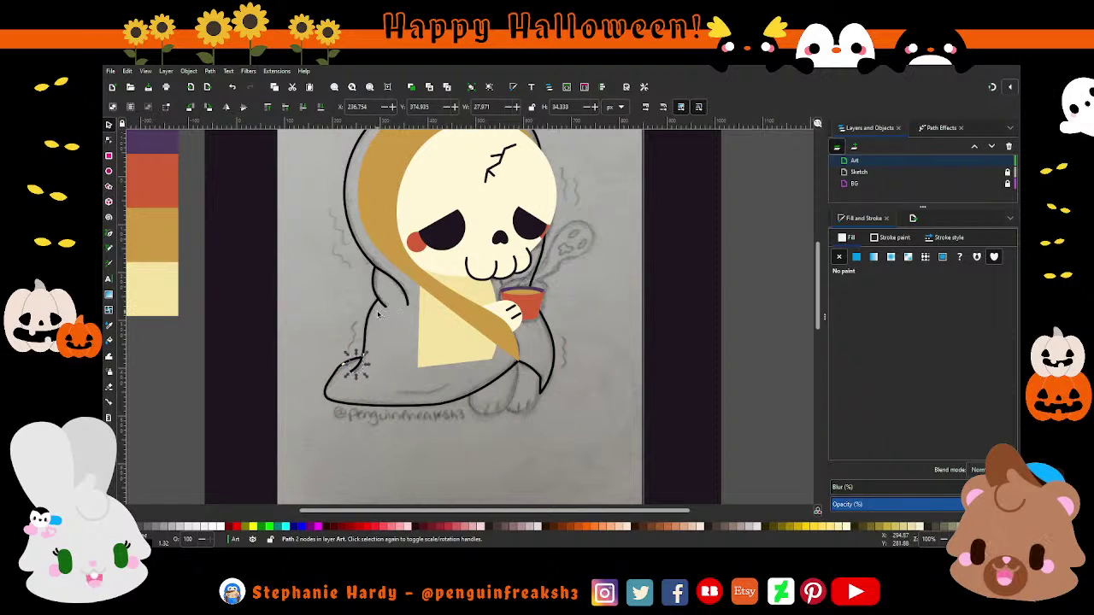
Step: Select the arm-fold lines together and check their stroke paint
left_click(379, 315, "shift")
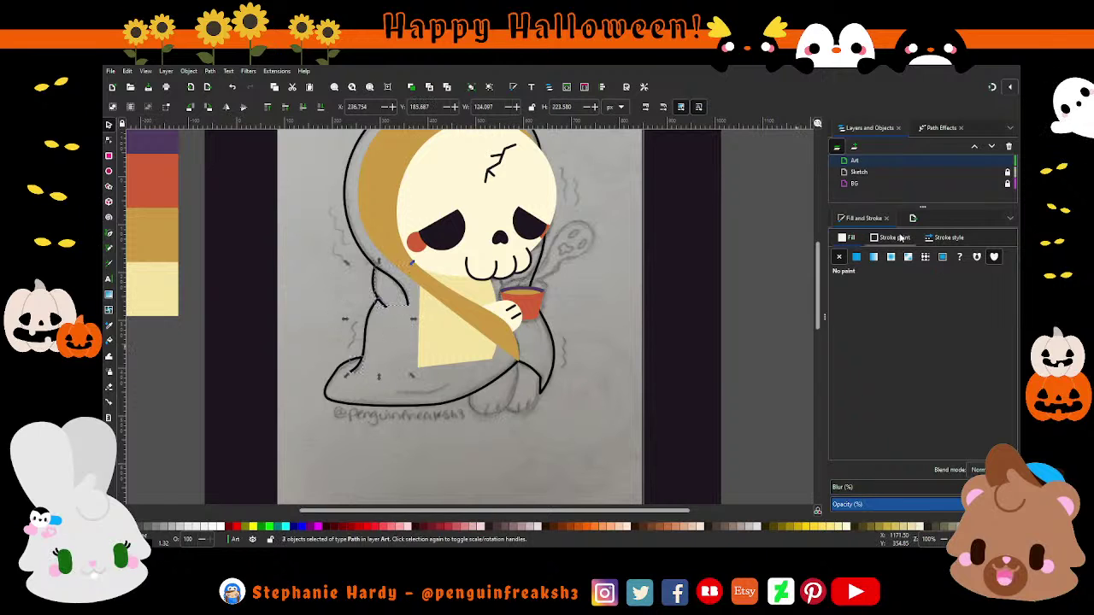
left_click(894, 238)
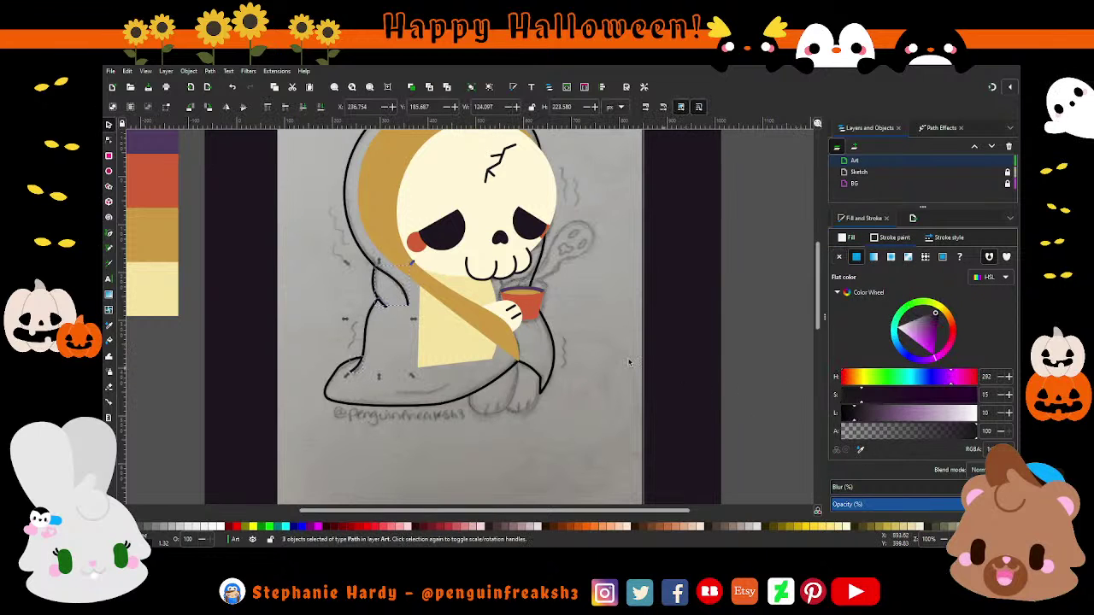
key("Escape")
scroll(439, 386, "down", 1)
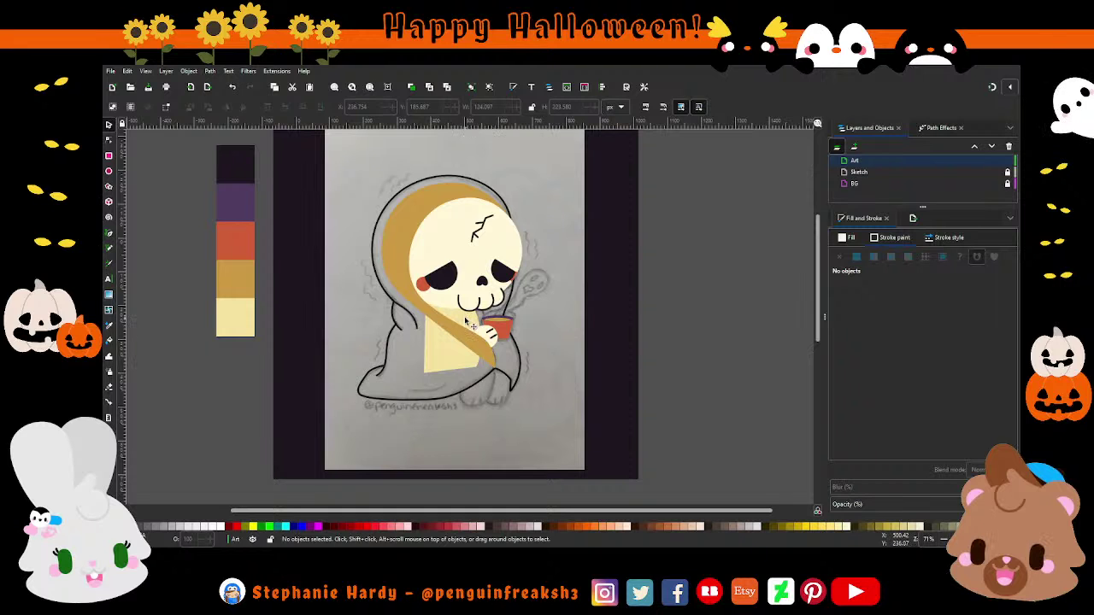
Step: Shift a hood outline node down-right and reshape the hood strip's top-right curve
scroll(459, 295, "up", 1)
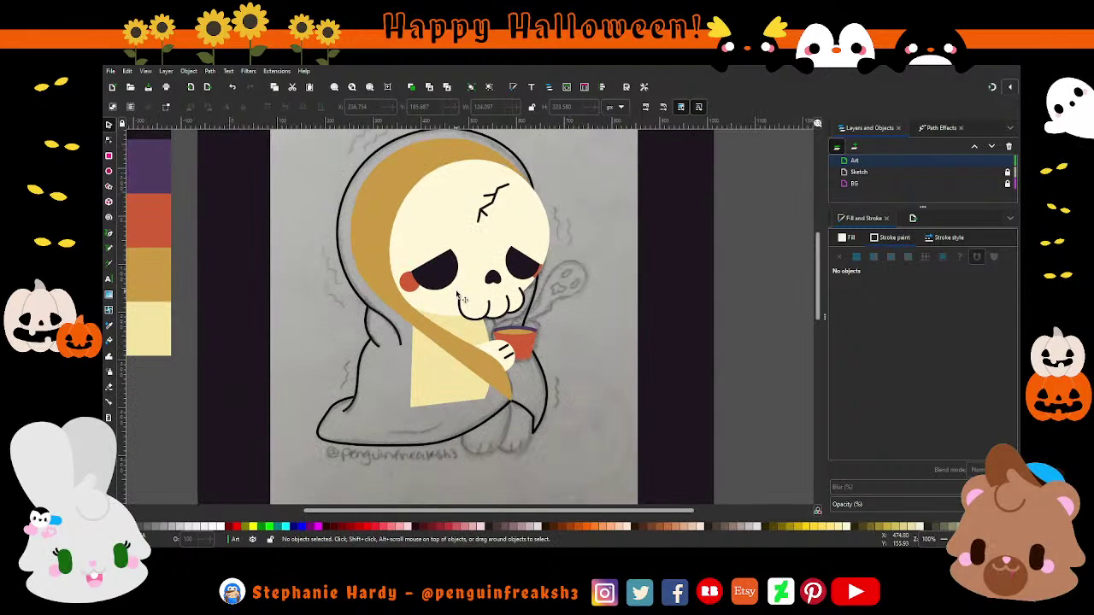
scroll(551, 293, "up", 1)
scroll(528, 213, "up", 1)
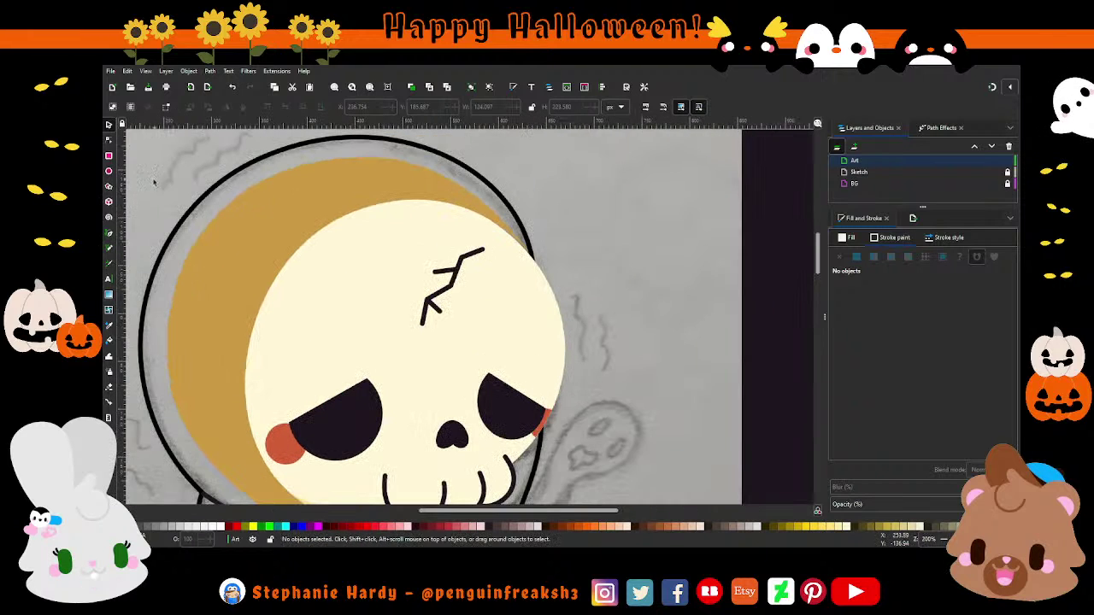
left_click(108, 140)
scroll(565, 256, "up", 2)
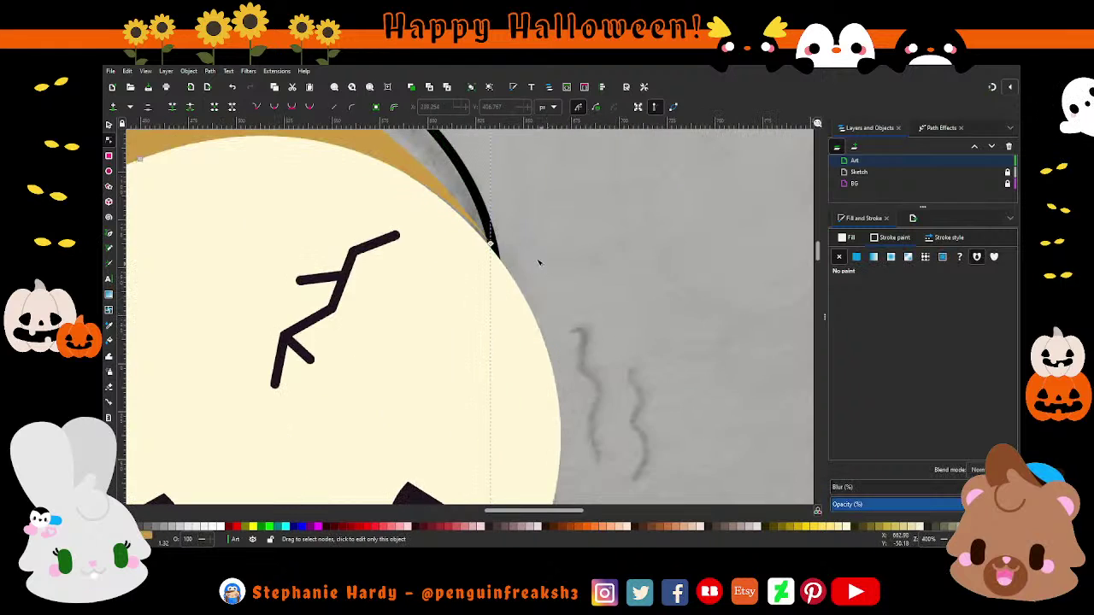
scroll(454, 244, "up", 2)
left_click_drag(446, 229, 451, 245)
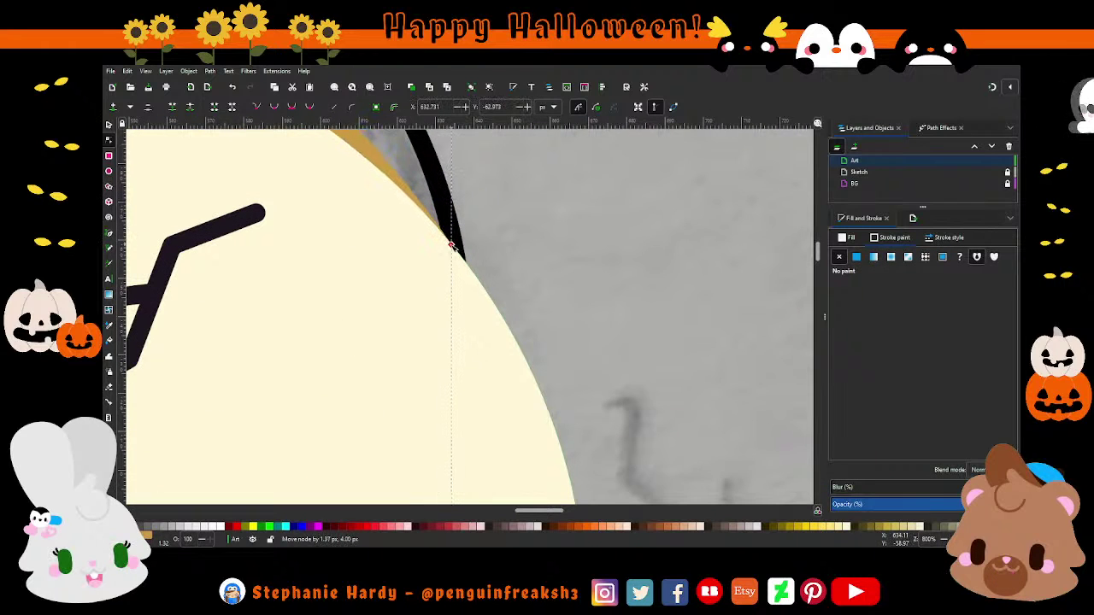
scroll(518, 245, "down", 2)
scroll(519, 244, "down", 2)
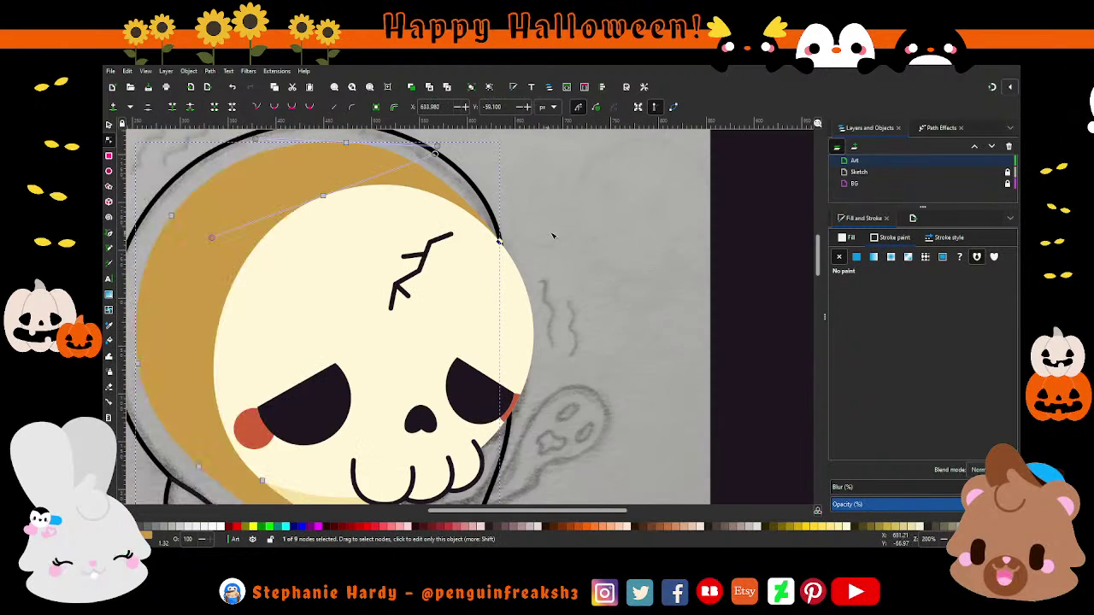
scroll(513, 239, "down", 1)
left_click_drag(469, 174, 462, 183)
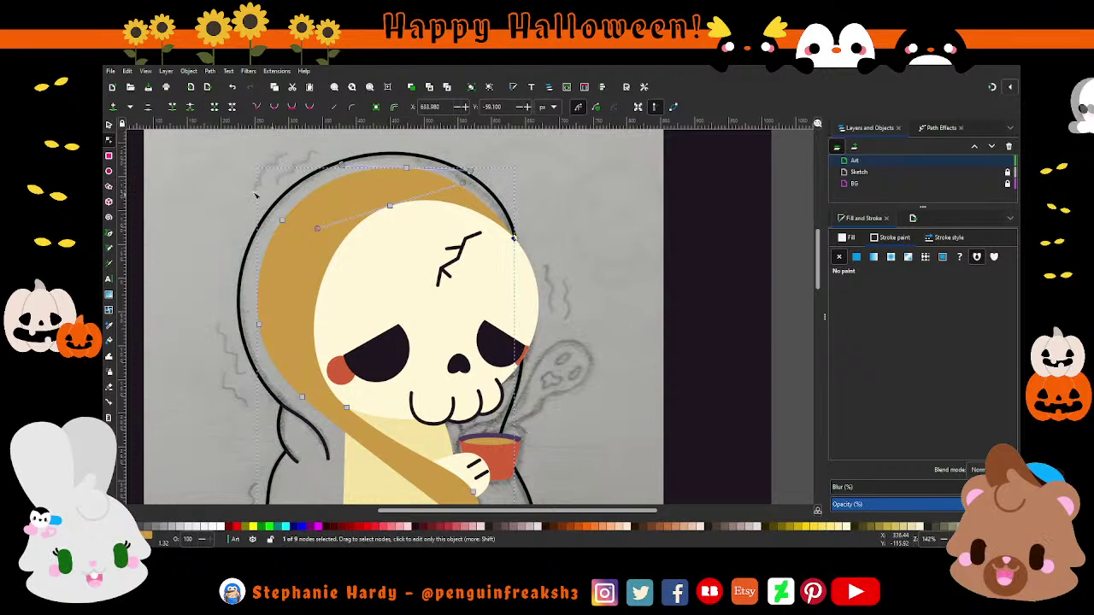
left_click(109, 126)
key("Escape")
scroll(469, 280, "down", 1)
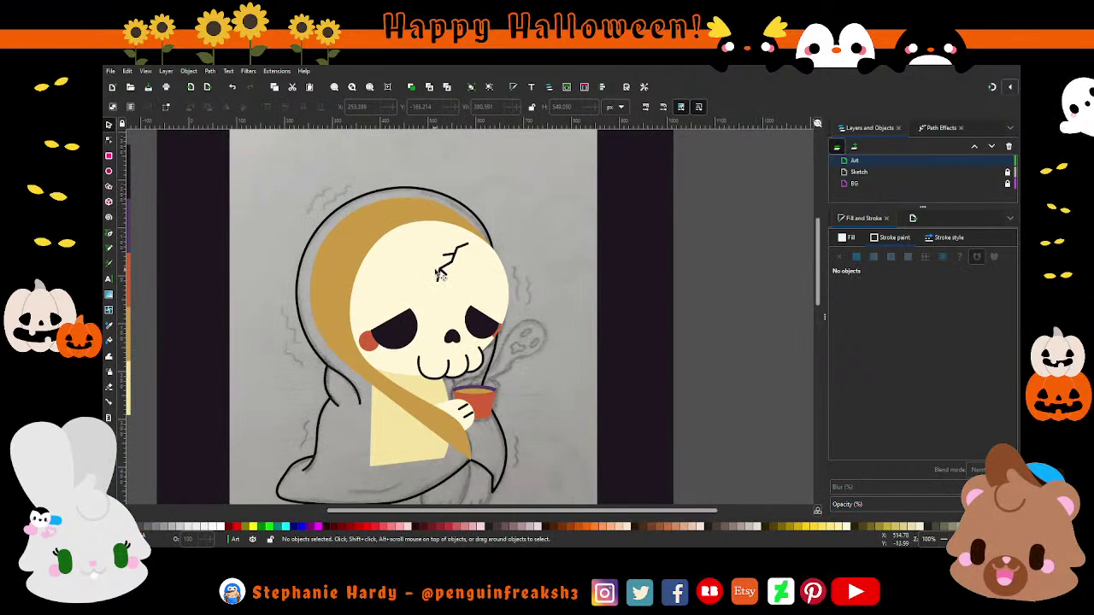
scroll(469, 280, "down", 1)
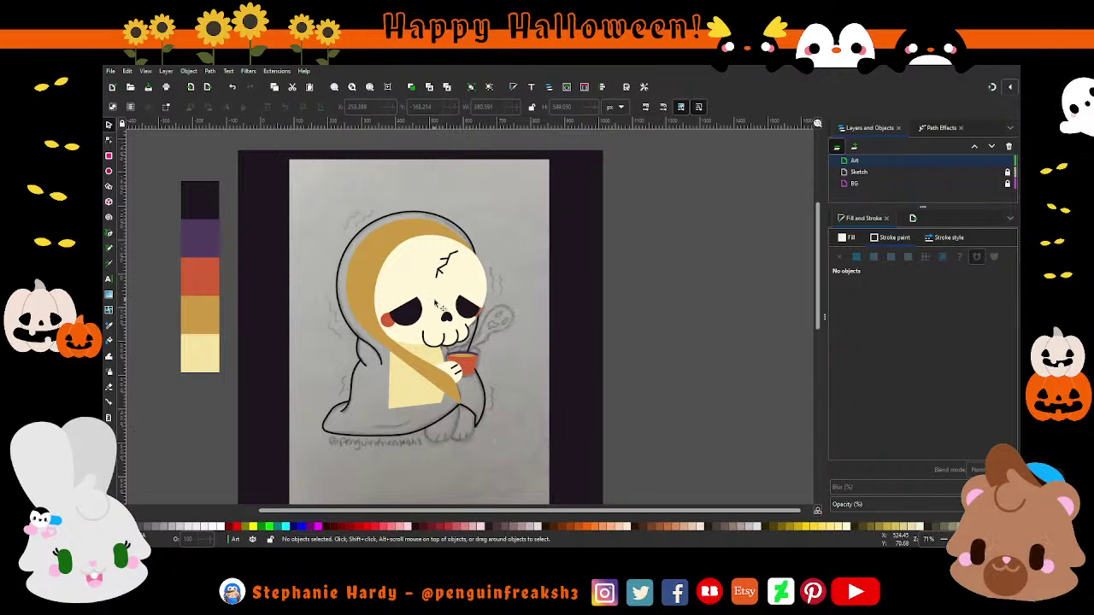
Step: Adjust the black cloak outline's node beside the skull's cheek and cup
scroll(435, 318, "up", 1)
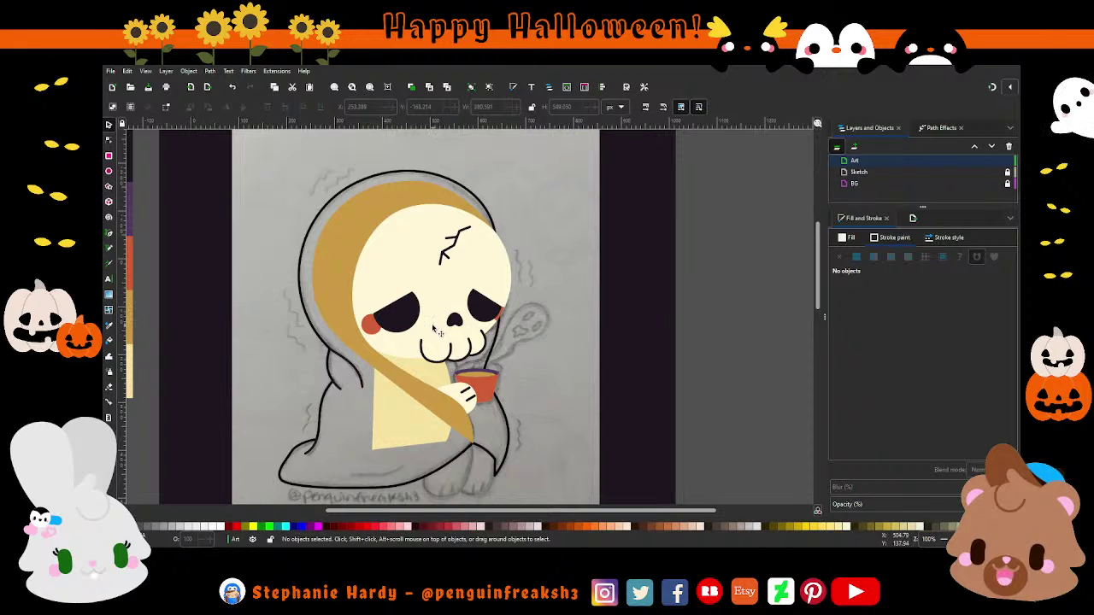
scroll(434, 330, "down", 1)
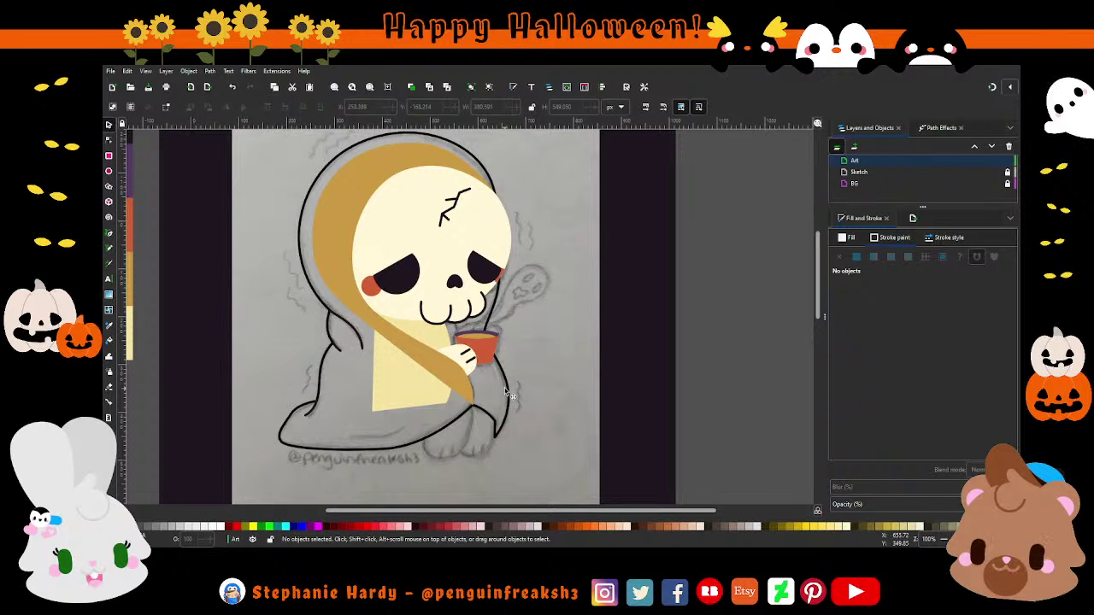
left_click(109, 139)
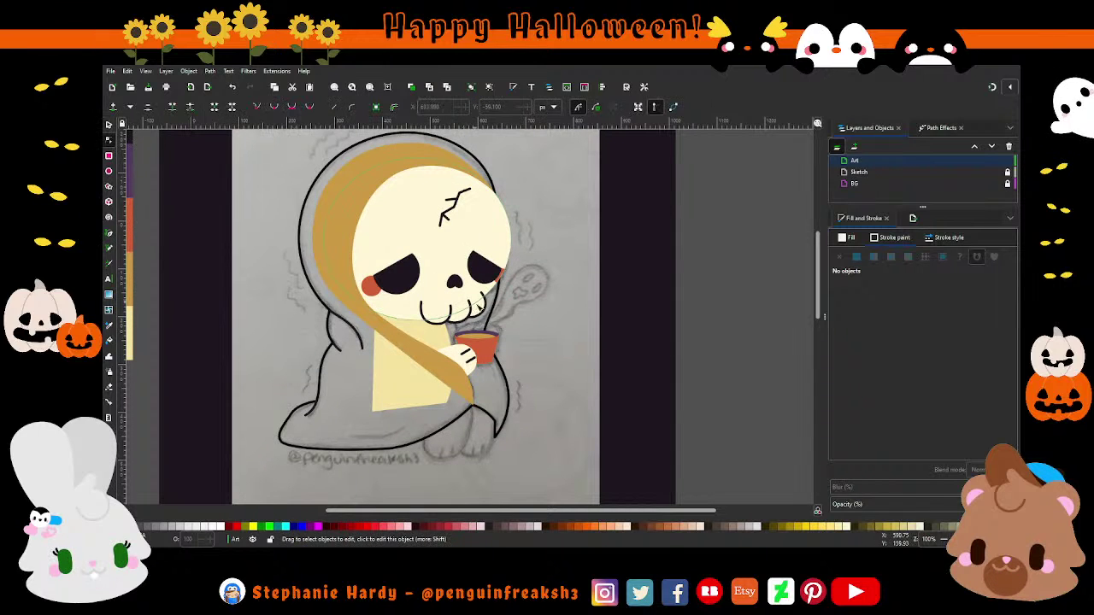
left_click(500, 272)
left_click(500, 272)
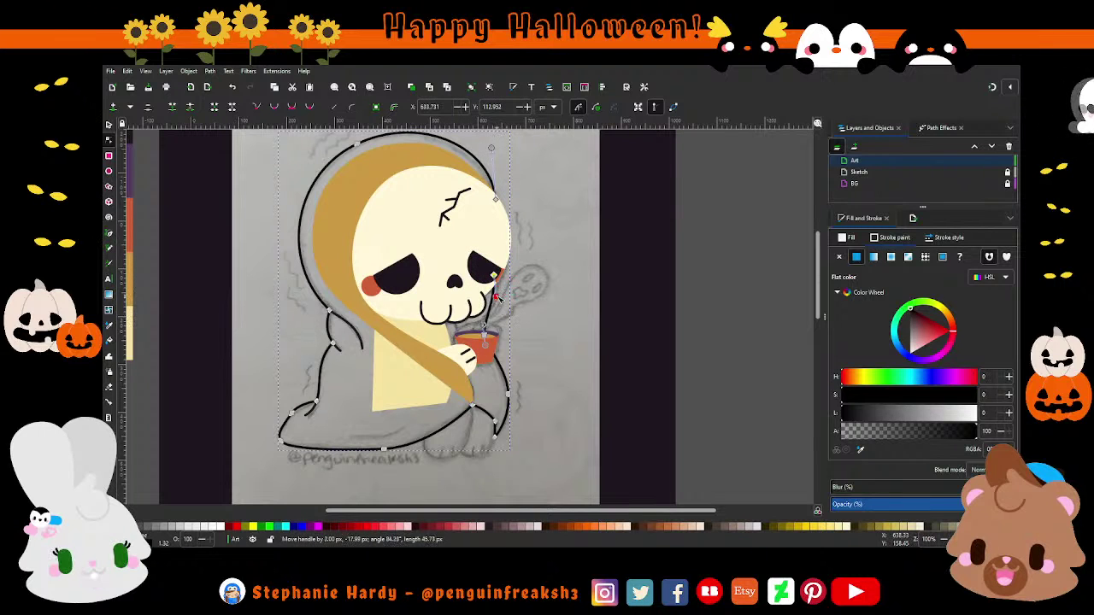
key("Escape")
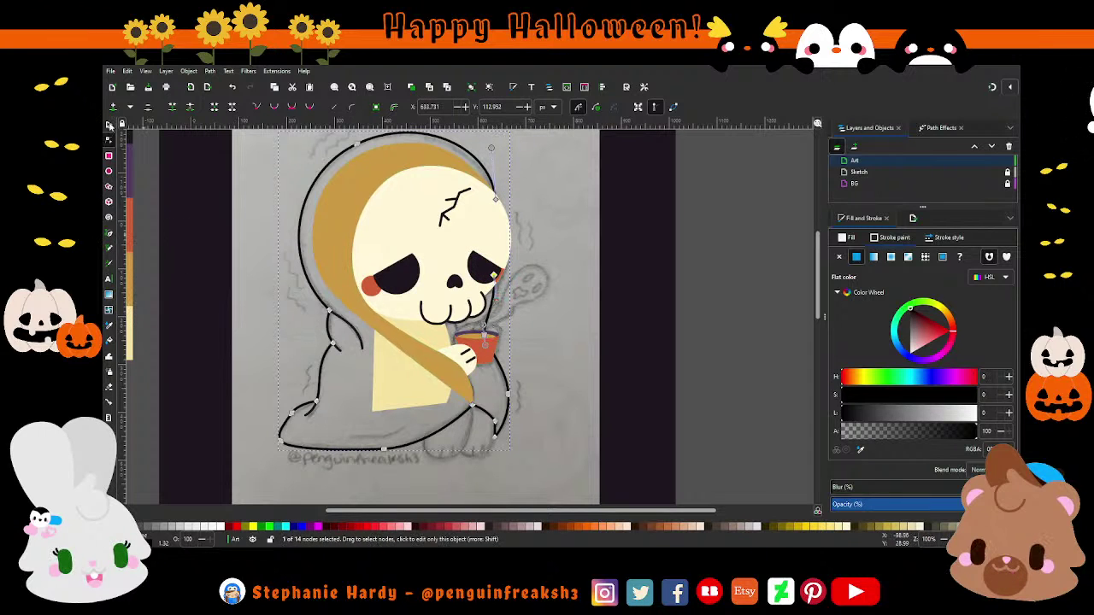
key("s")
scroll(577, 331, "down", 1)
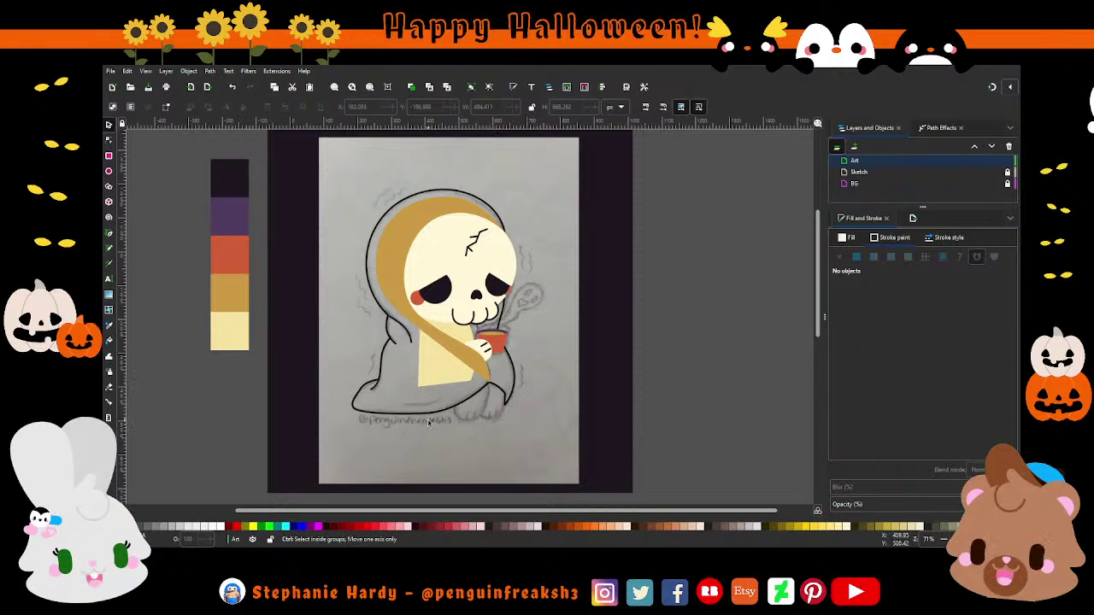
Step: Duplicate the short fold stroke and move the copy to the lower middle of the cloak
scroll(444, 415, "up", 2)
scroll(393, 376, "up", 1)
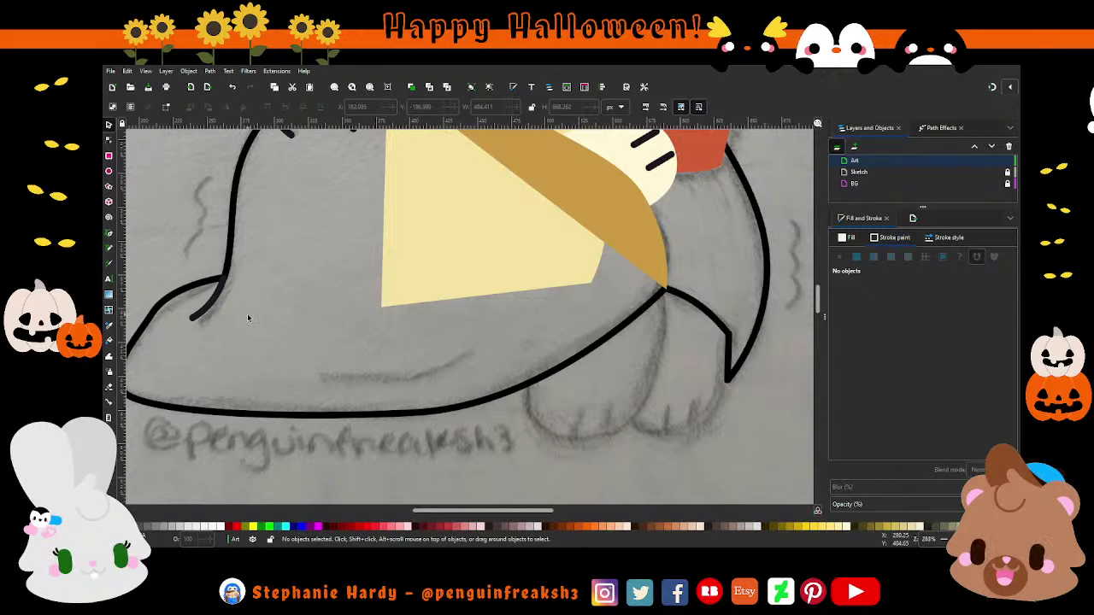
left_click(209, 305)
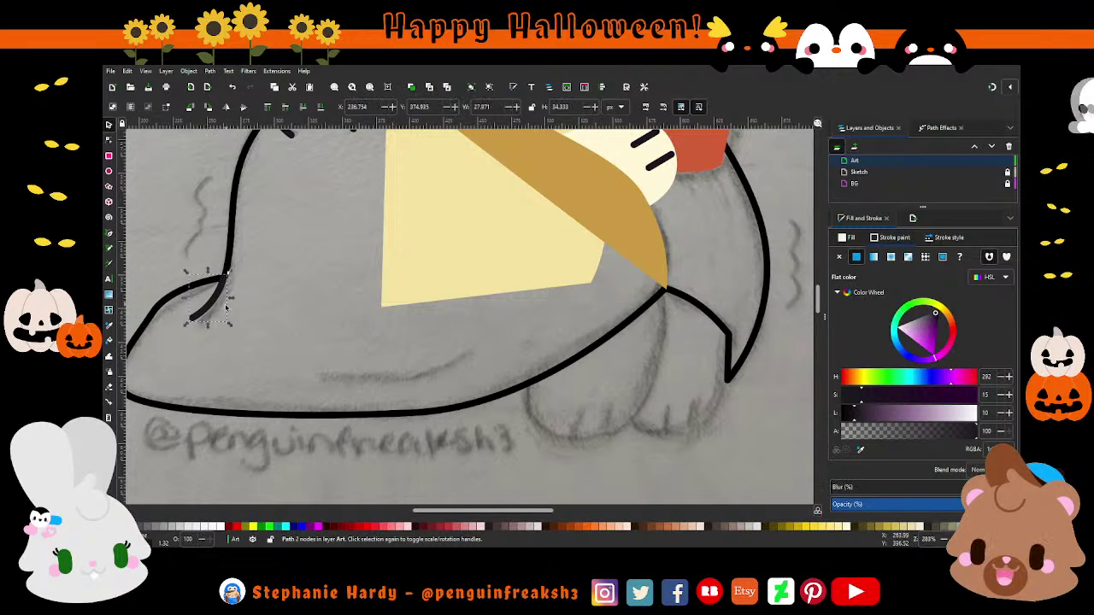
key("ctrl+d")
mouse_move(209, 304)
left_mouse_down()
mouse_move(339, 359)
mouse_move(474, 353)
left_mouse_up()
Step: Stretch and flatten the copied stroke into a gentle fold above the signature
left_click(110, 140)
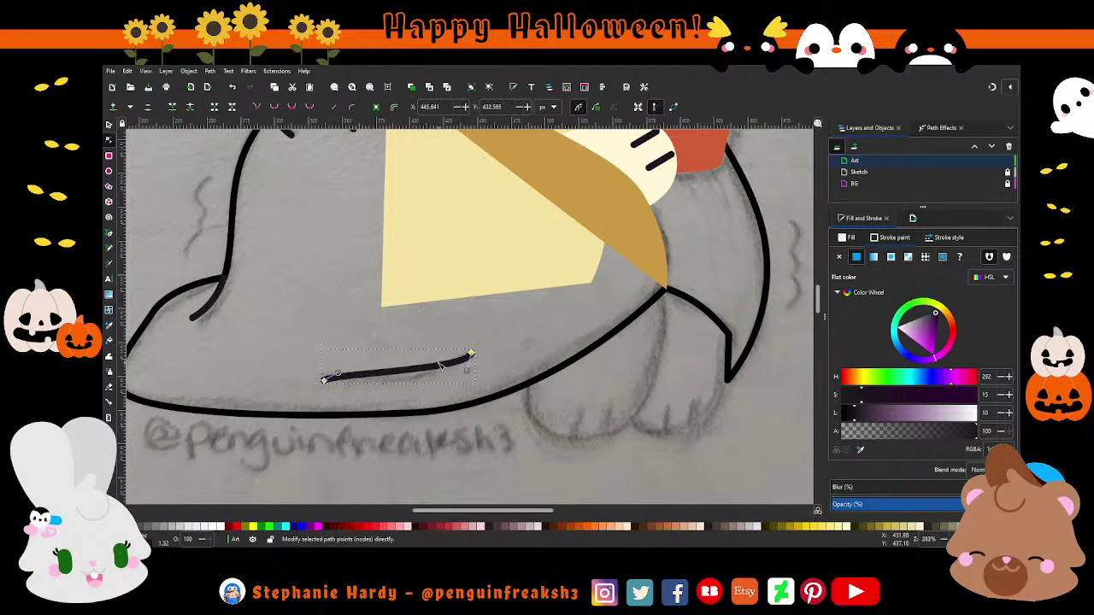
left_click_drag(335, 374, 353, 382)
left_click_drag(464, 381, 447, 383)
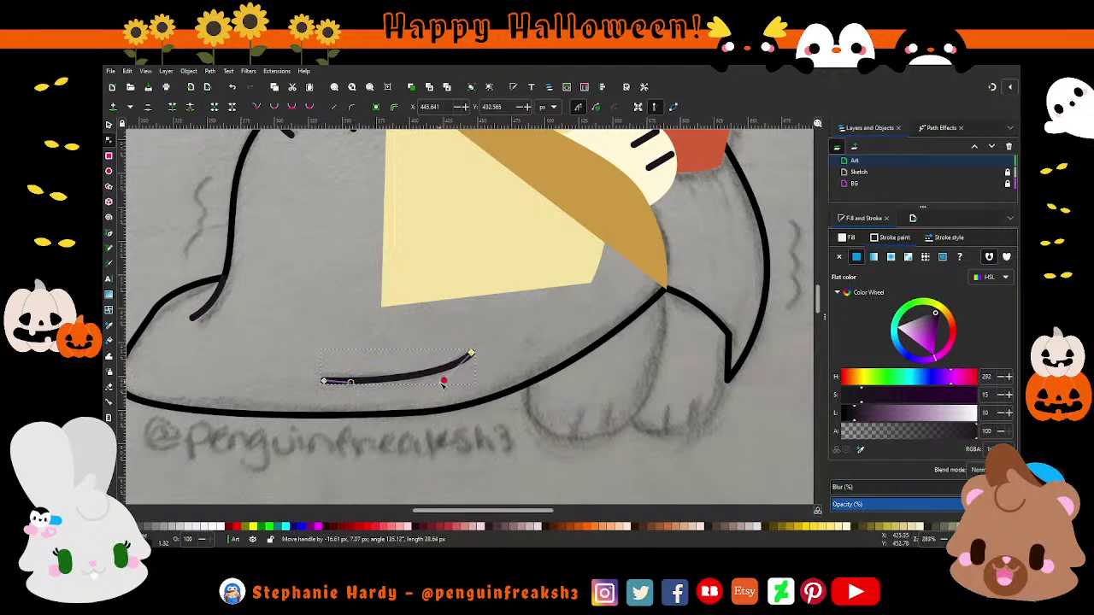
left_click_drag(323, 381, 419, 379)
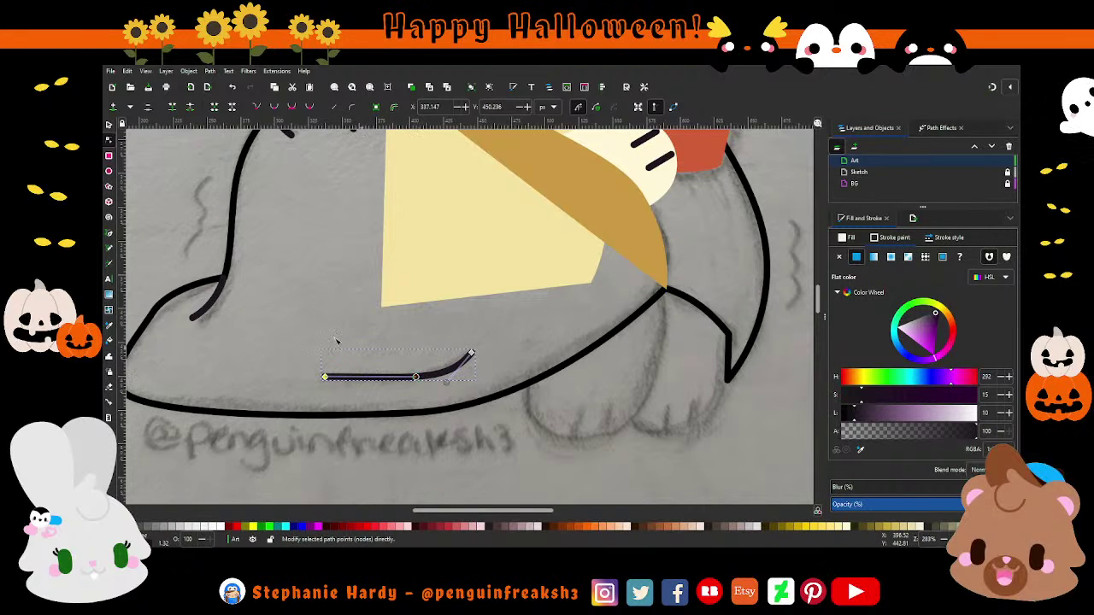
left_click(110, 127)
key("Escape")
scroll(429, 423, "down", 2)
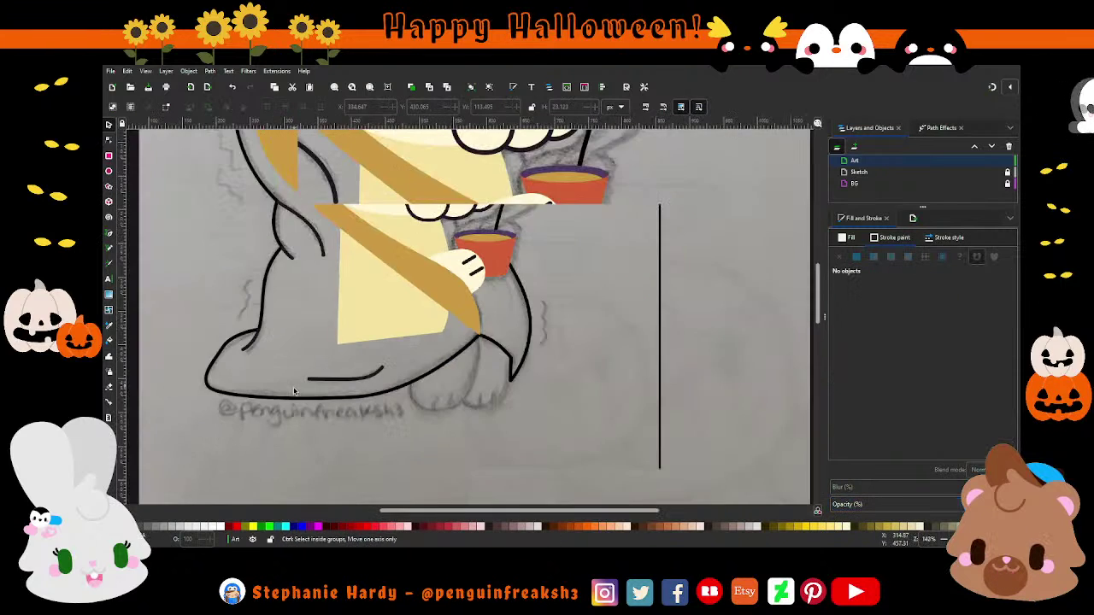
scroll(429, 423, "down", 1)
scroll(445, 419, "up", 1)
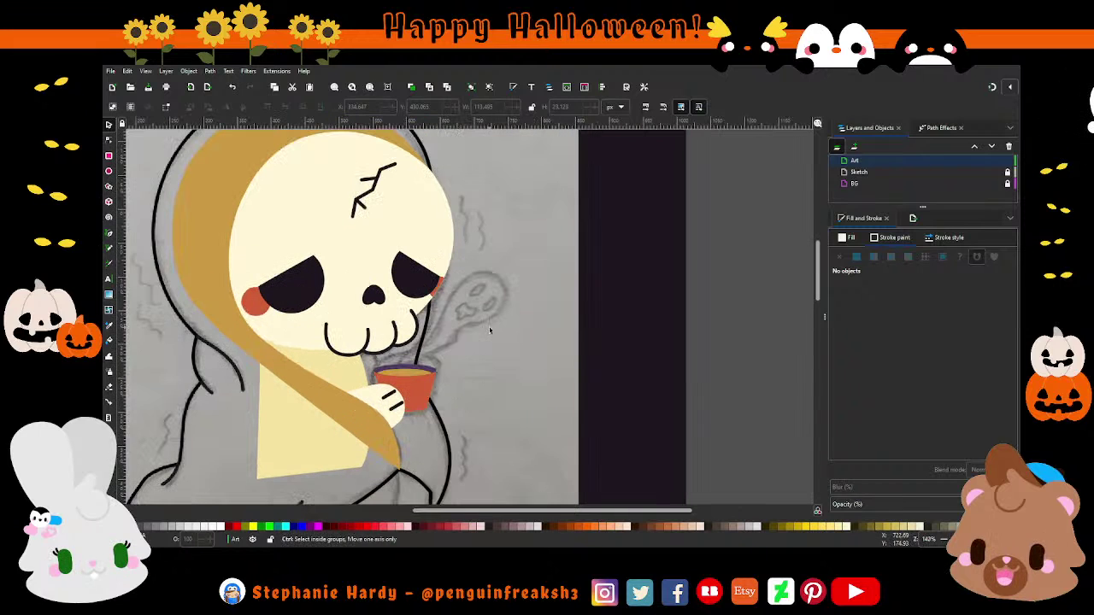
Step: Draw a rough closed steam path rising from the cup rim with the Pen tool
scroll(484, 197, "up", 1)
left_click(109, 247)
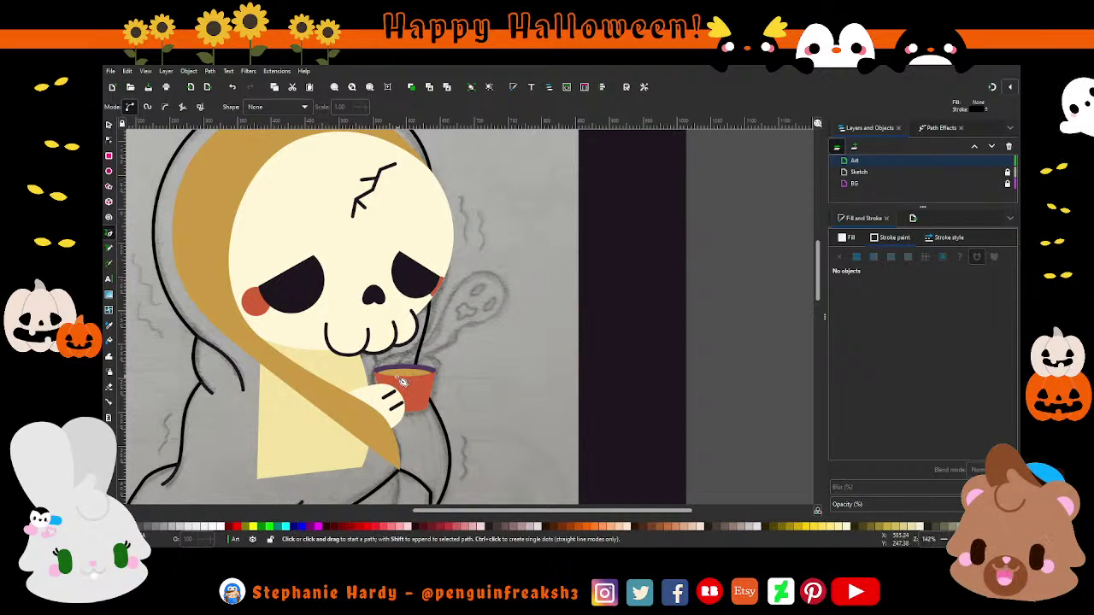
left_click(402, 381)
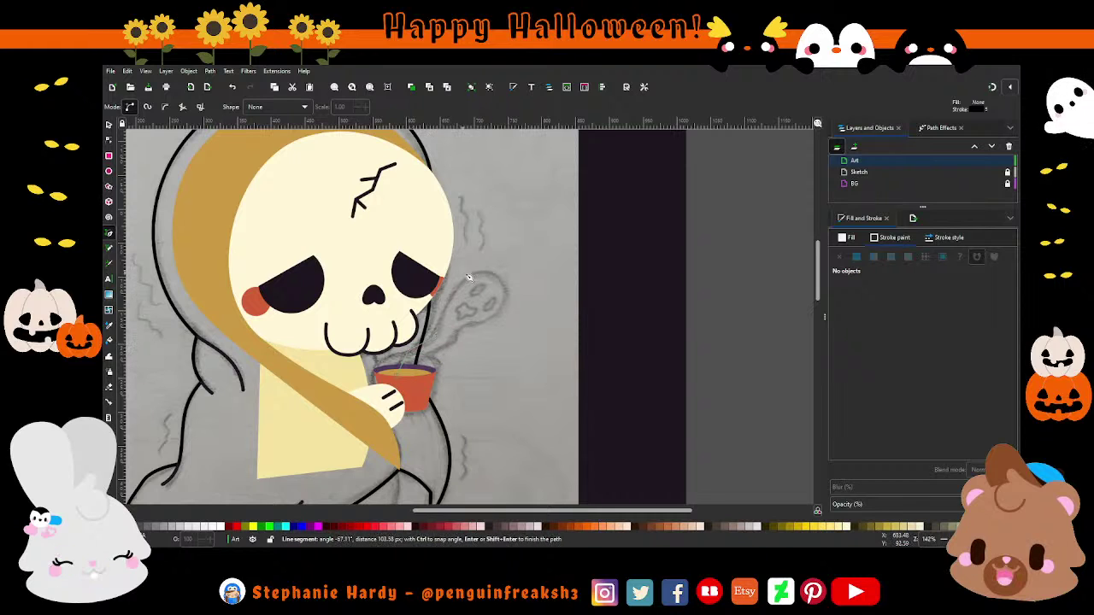
left_click(513, 305)
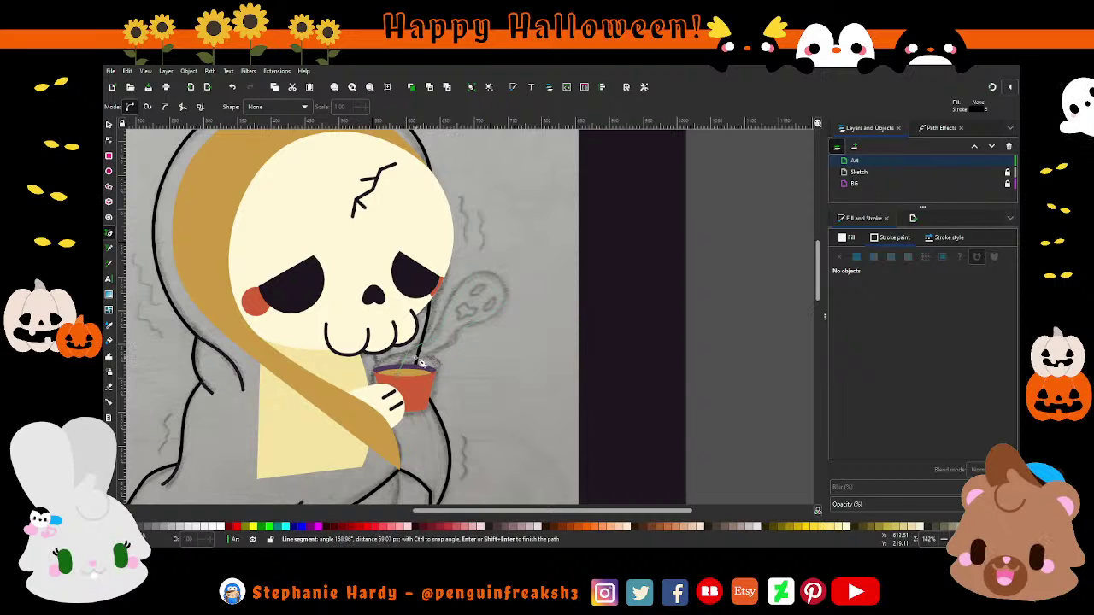
left_click(402, 376)
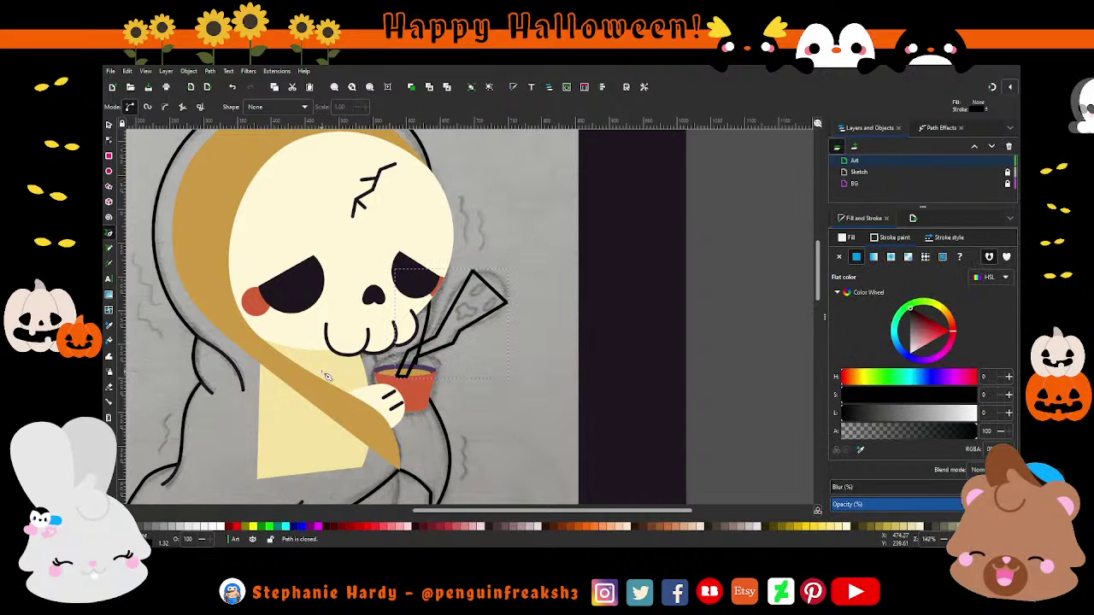
Step: Round the steam's top into a loop and shape its nodes to the sketched ghost outline
key("n")
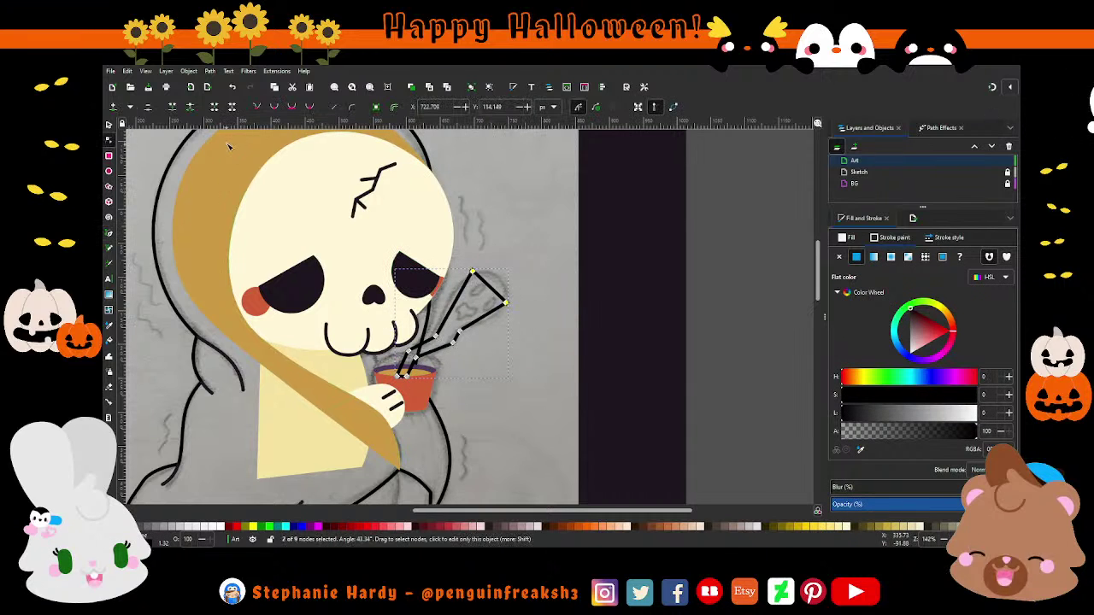
left_click(291, 106)
key("plus")
left_click_drag(466, 377, 384, 328)
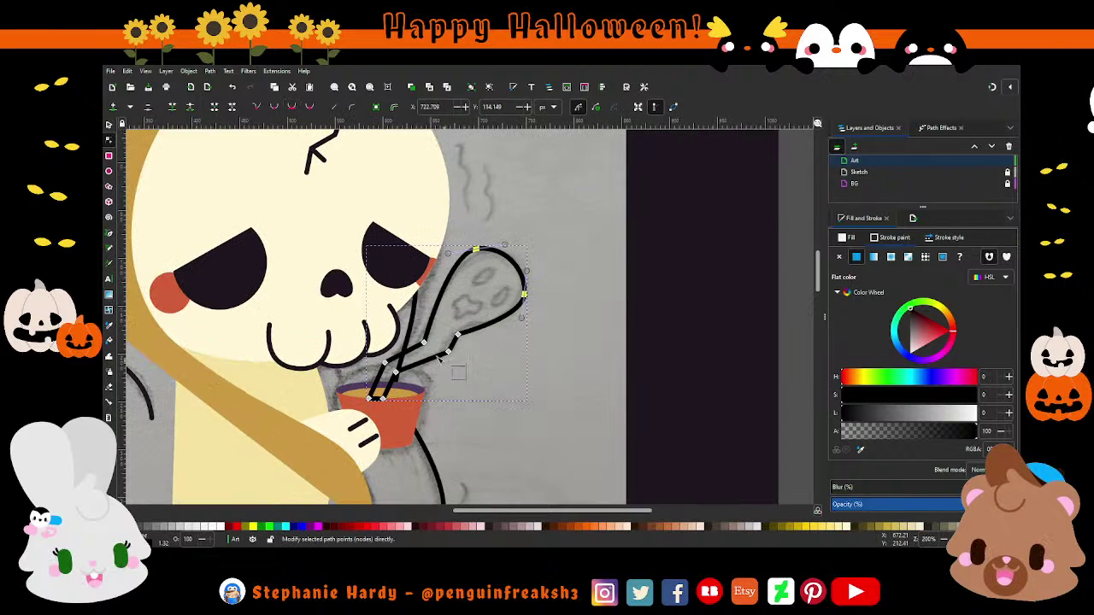
left_click_drag(466, 377, 385, 328)
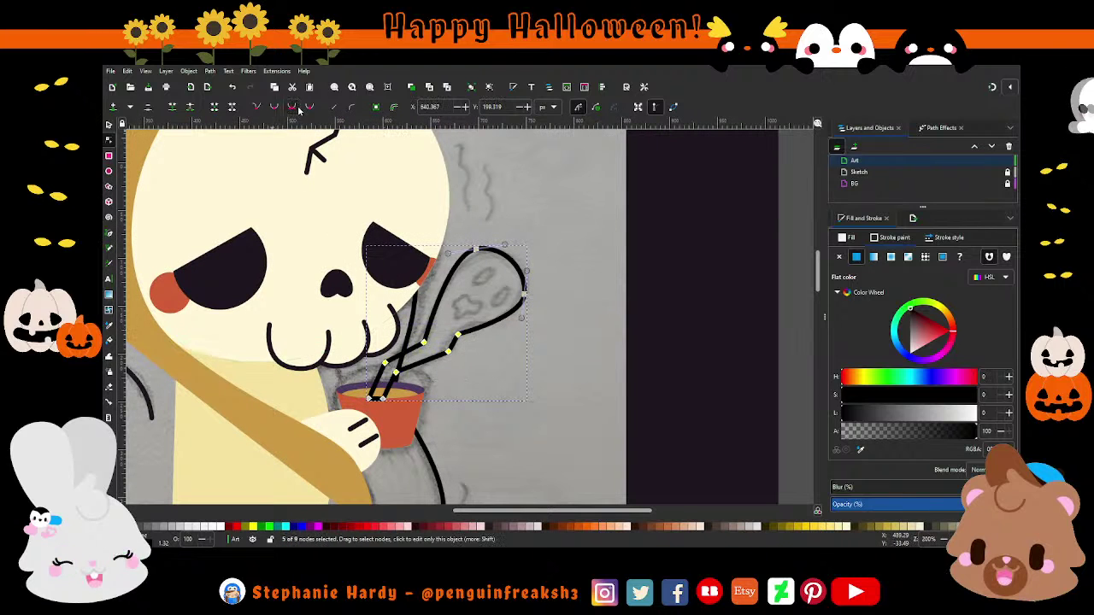
scroll(480, 344, "up", 1)
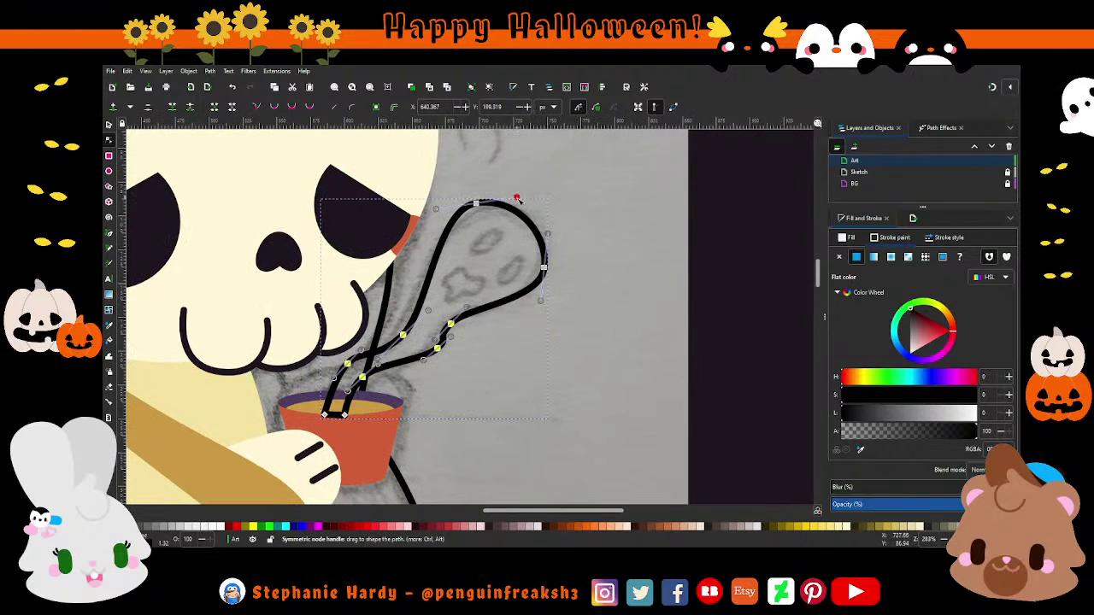
left_click_drag(516, 198, 531, 182)
left_click_drag(477, 205, 463, 215)
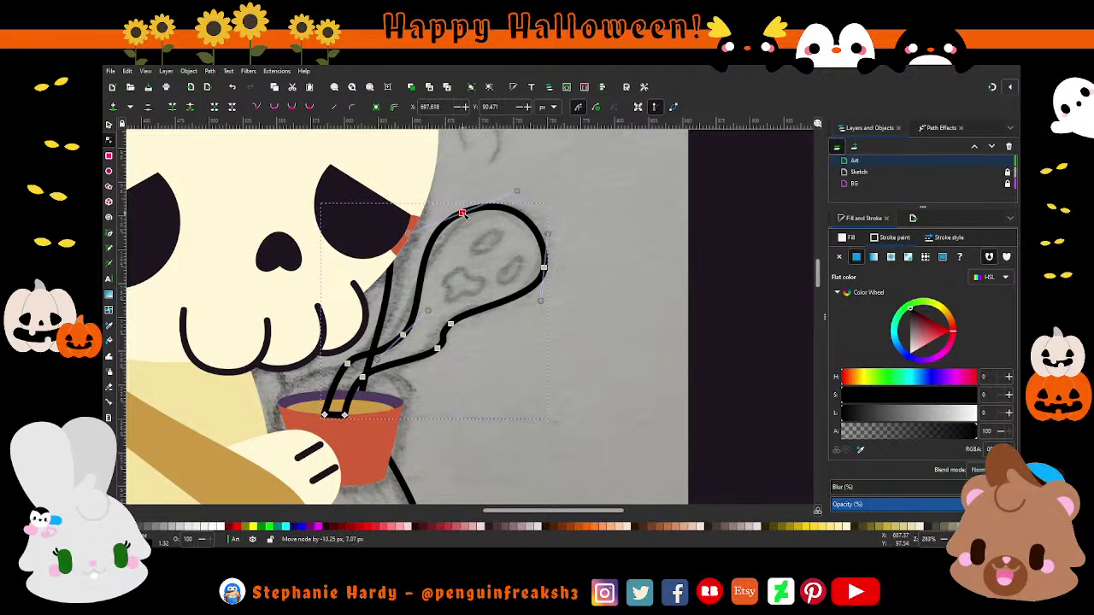
left_click_drag(516, 193, 510, 182)
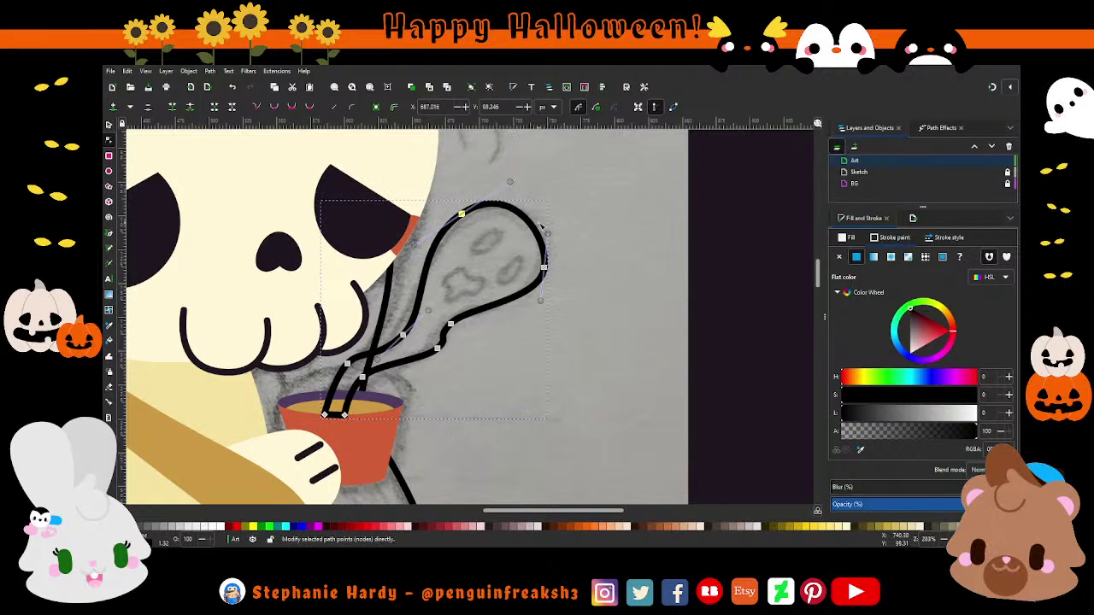
left_click_drag(548, 234, 557, 229)
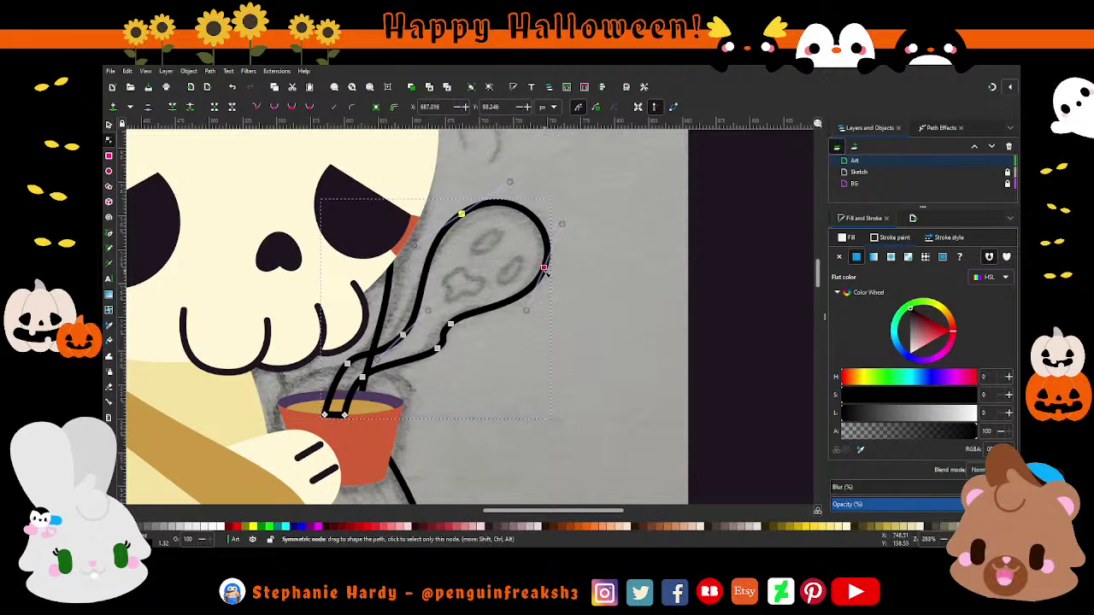
left_click_drag(544, 267, 538, 275)
left_click_drag(556, 233, 563, 225)
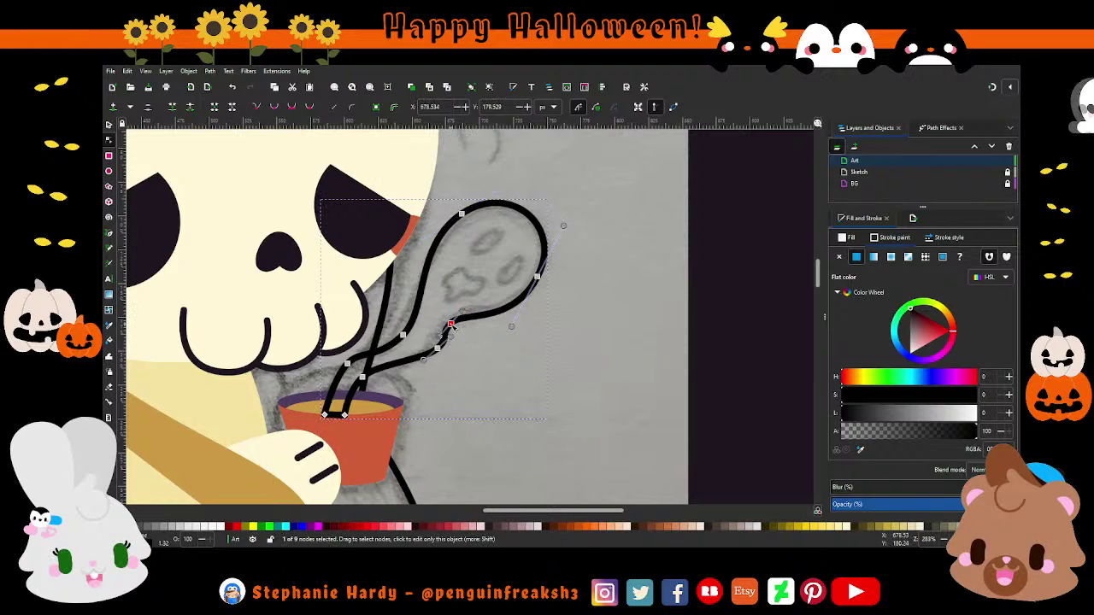
mouse_move(466, 309)
left_mouse_down()
mouse_move(457, 318)
mouse_move(479, 305)
left_mouse_up()
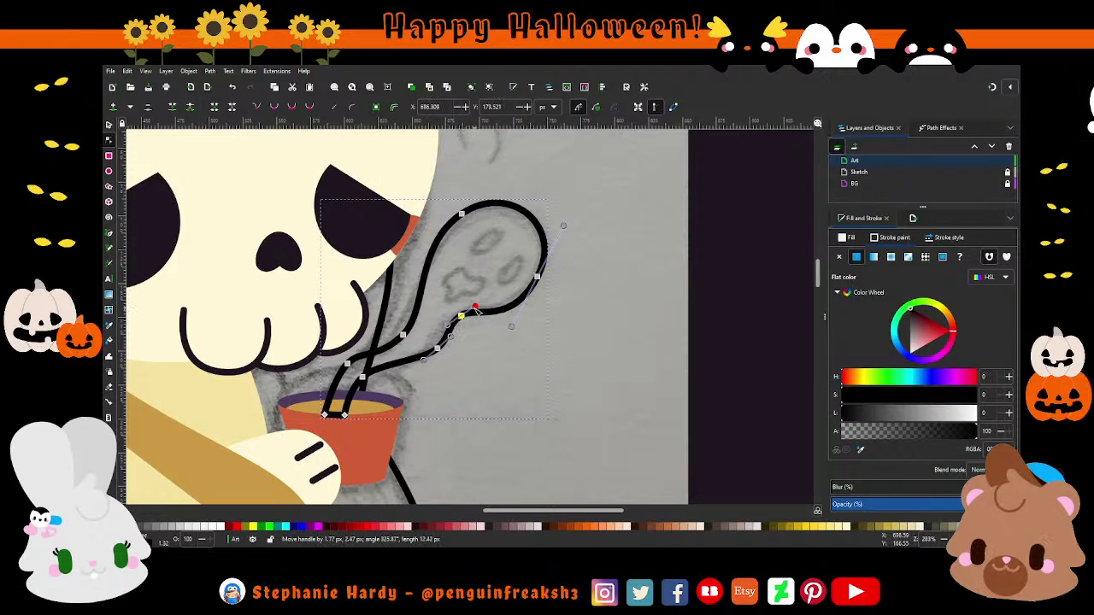
left_click_drag(455, 342, 454, 336)
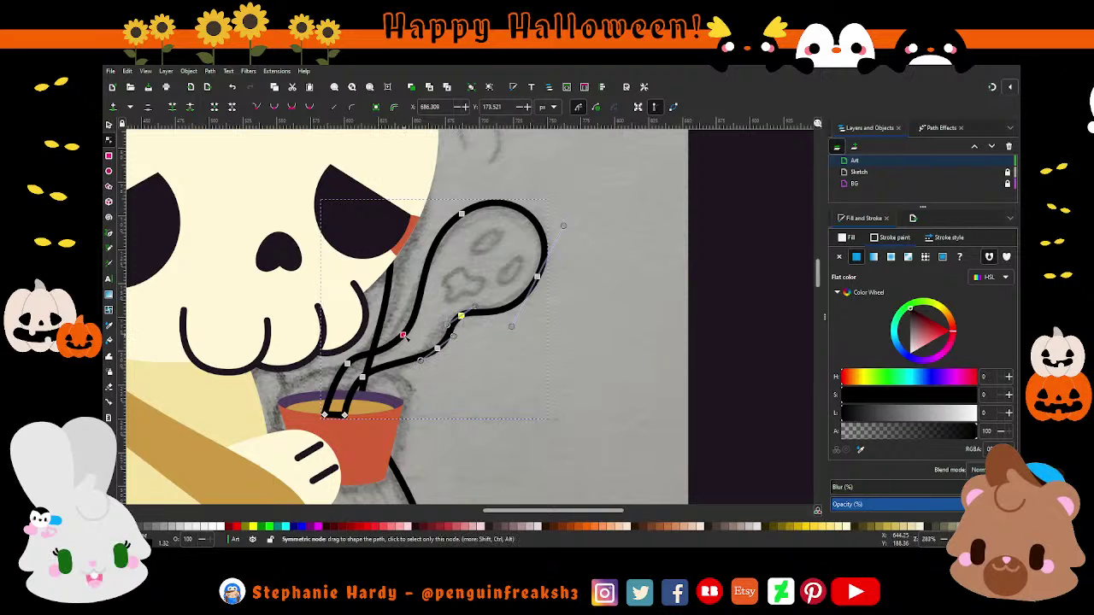
Step: Tuck the strand's bottom nodes inside the cup and fine-tune the strand's curves
left_click(405, 335)
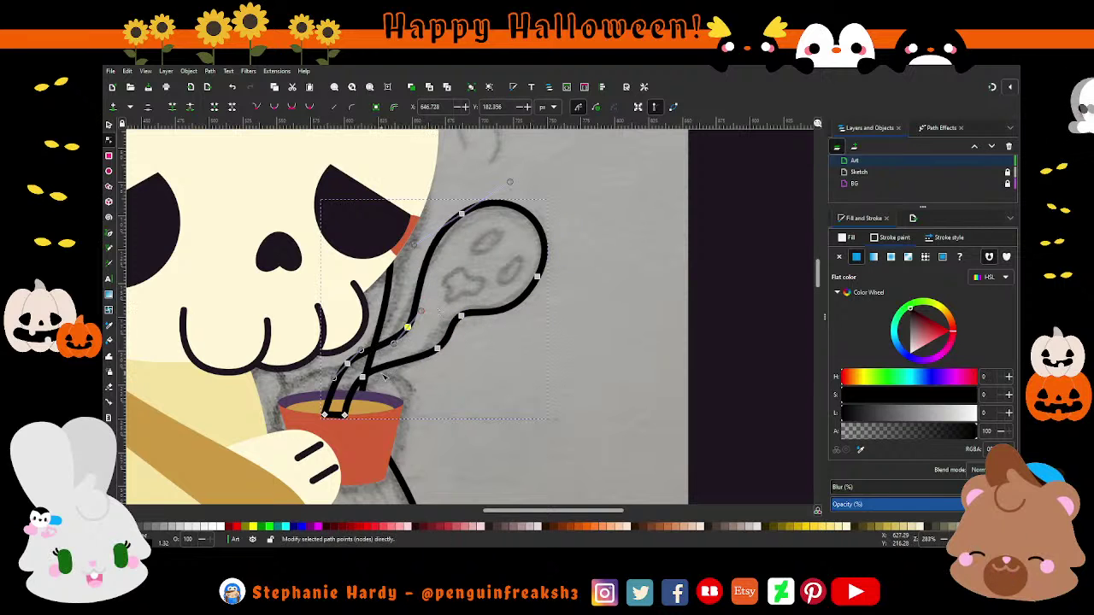
scroll(341, 421, "up", 3)
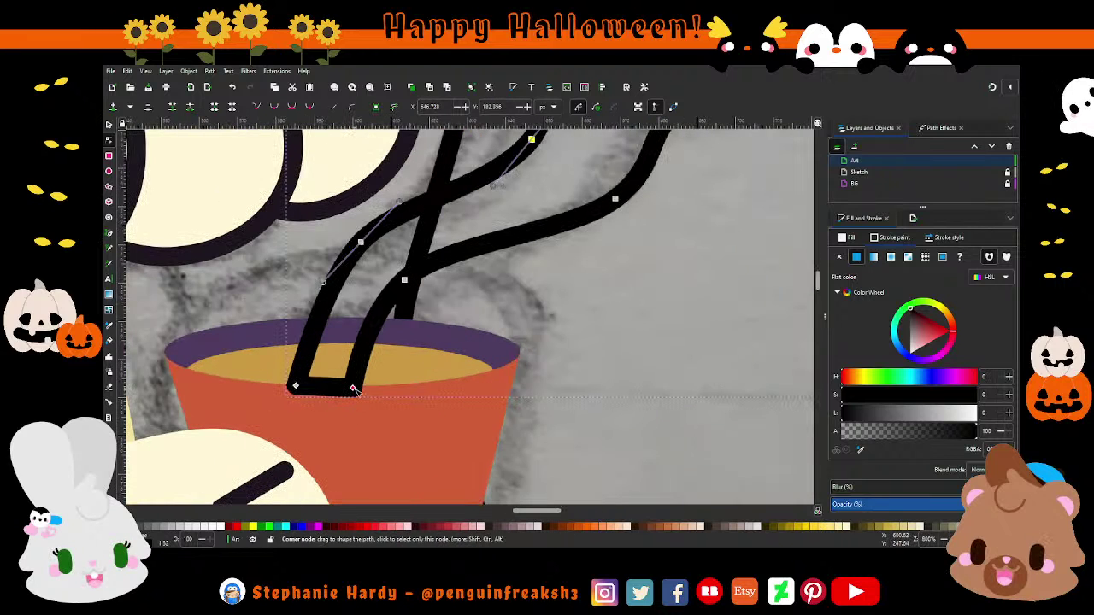
left_click_drag(355, 392, 363, 392)
left_click_drag(295, 387, 319, 389)
scroll(396, 420, "down", 1)
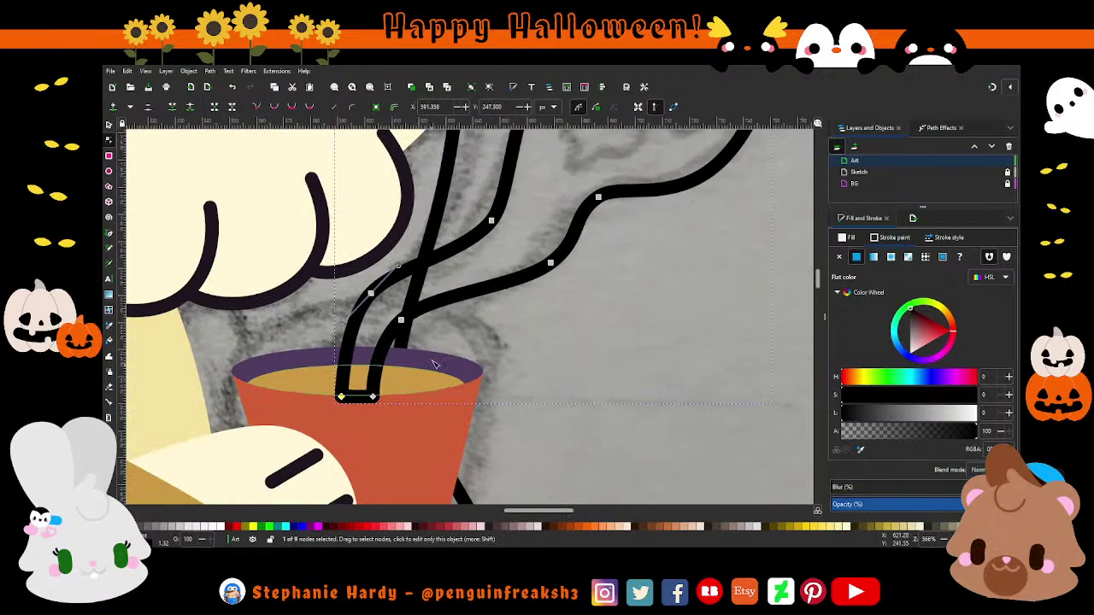
left_click_drag(396, 267, 403, 264)
scroll(411, 303, "down", 3)
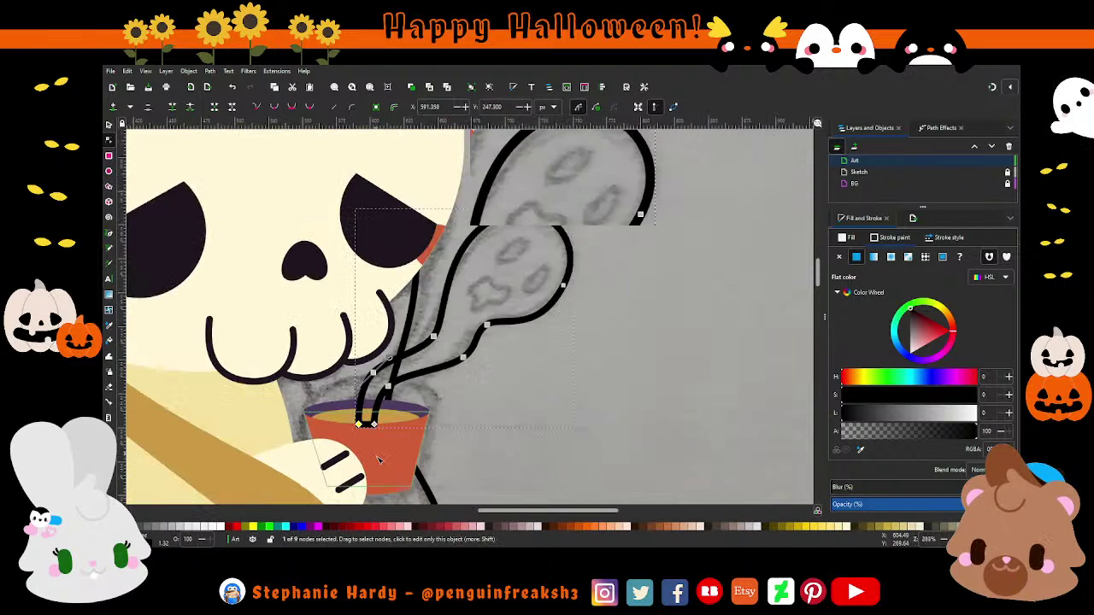
left_click_drag(413, 374, 419, 369)
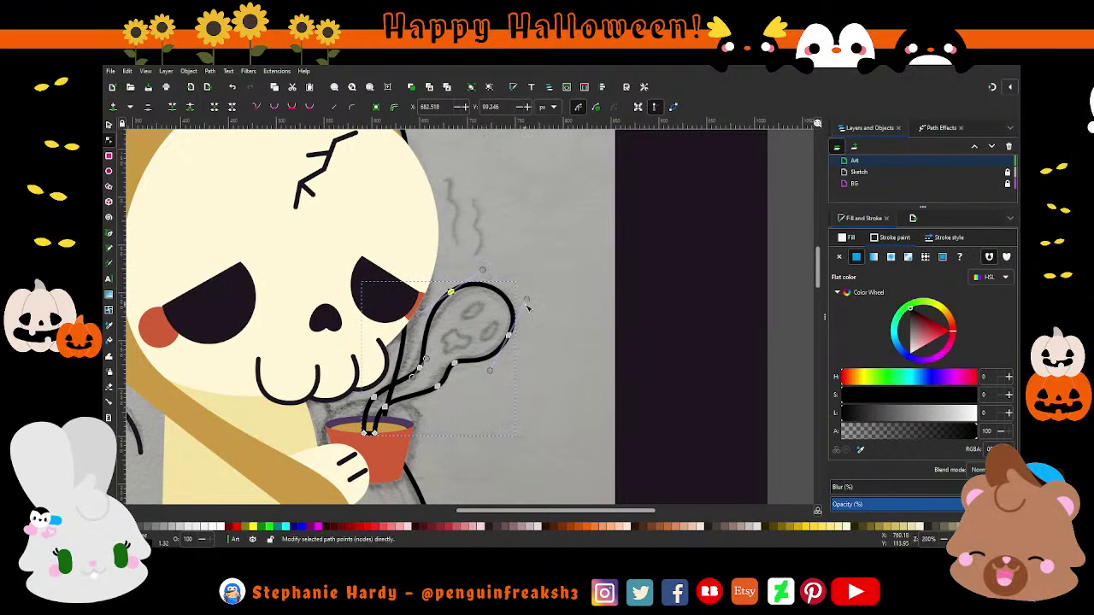
left_click_drag(527, 306, 523, 299)
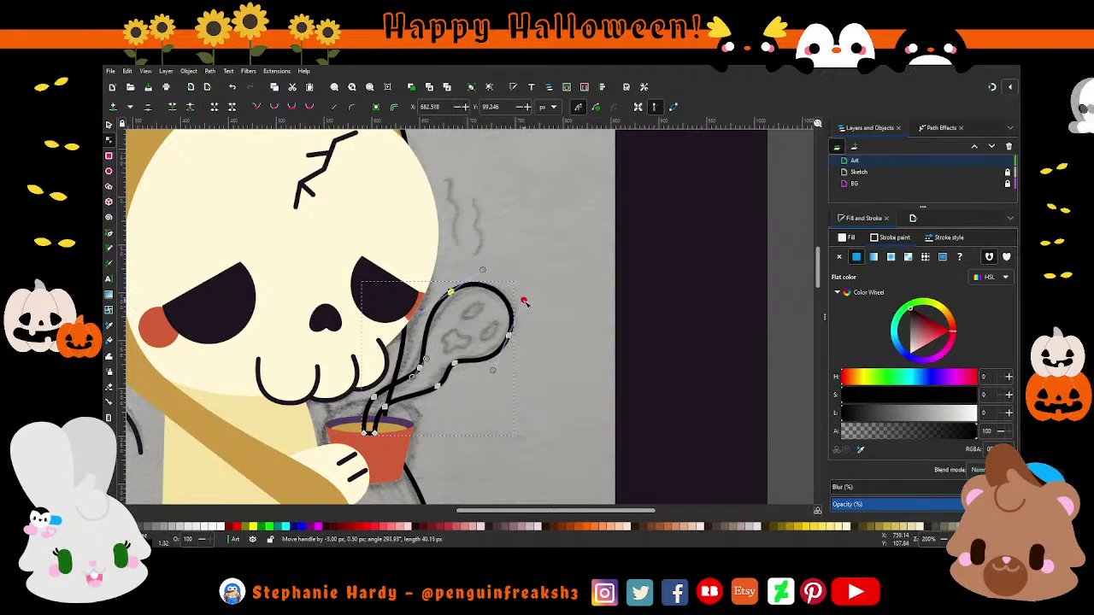
scroll(511, 380, "down", 1, "ctrl")
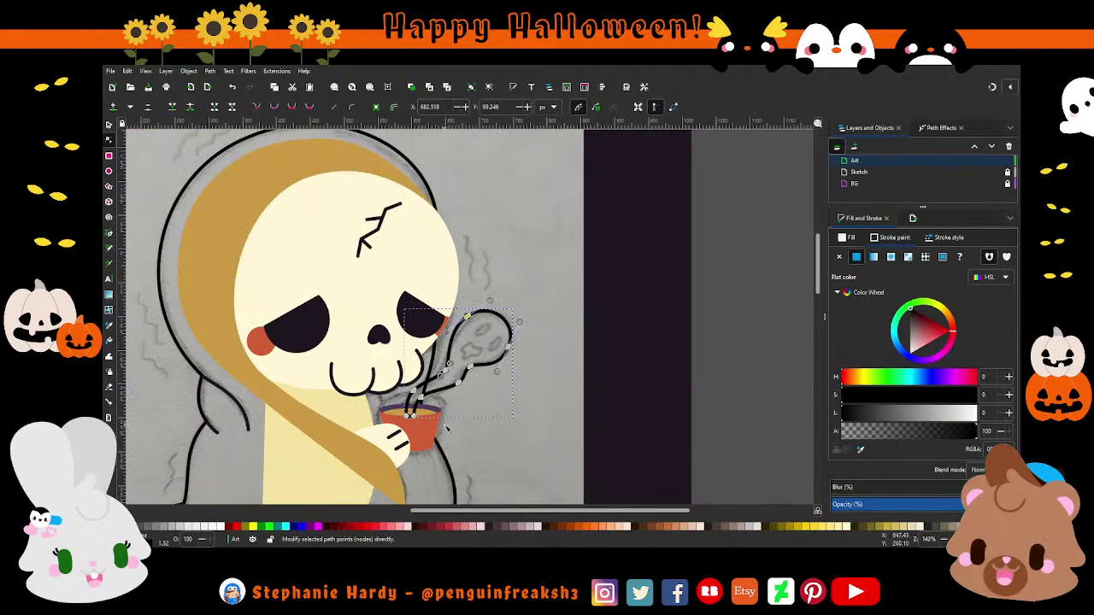
scroll(513, 350, "up", 2, "ctrl")
scroll(513, 350, "up", 2, "ctrl")
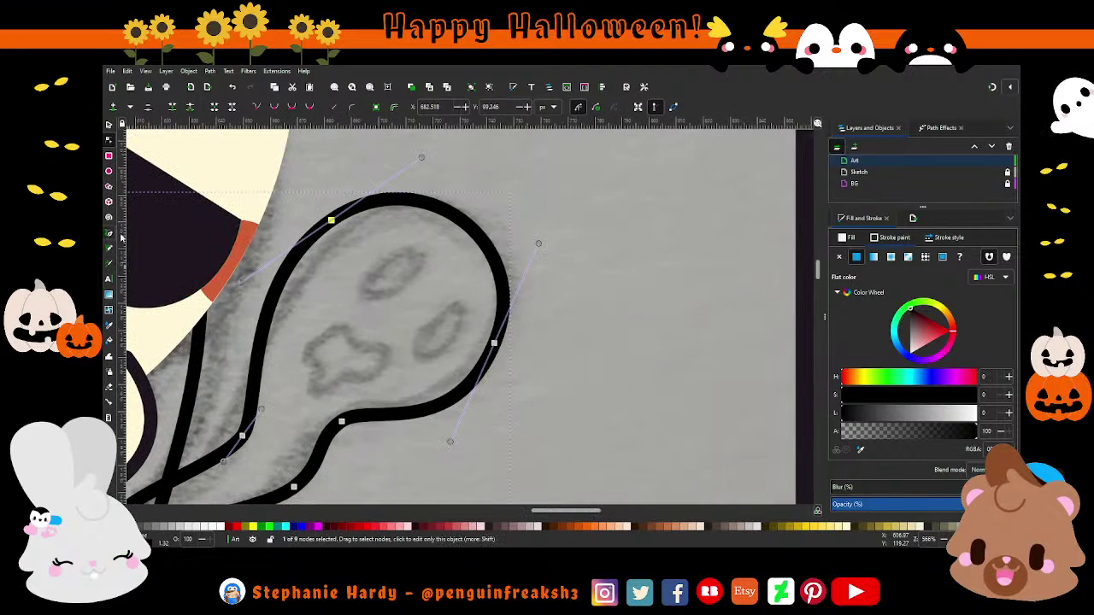
left_click(109, 247)
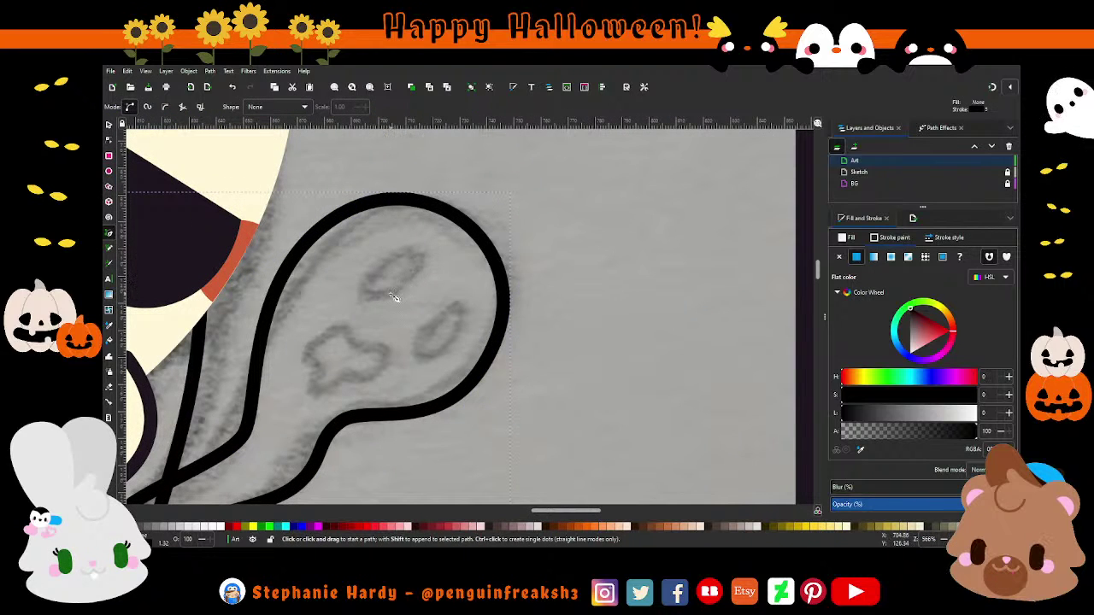
Step: Trace a three-point outline for the ghost's left eye and make its nodes smooth
left_click(414, 276)
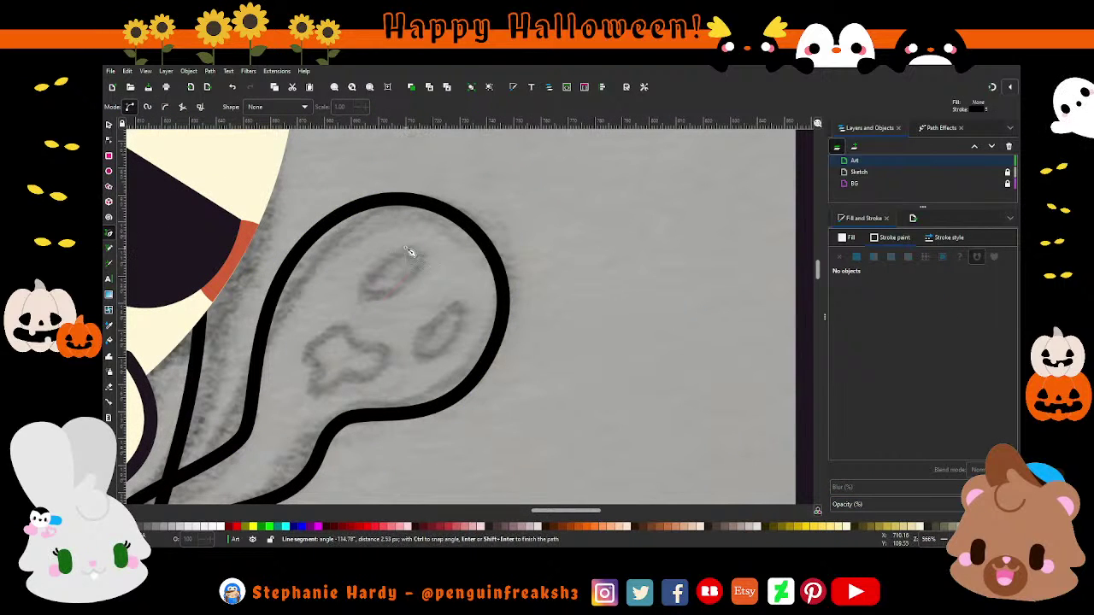
left_click(374, 288)
left_click(353, 302)
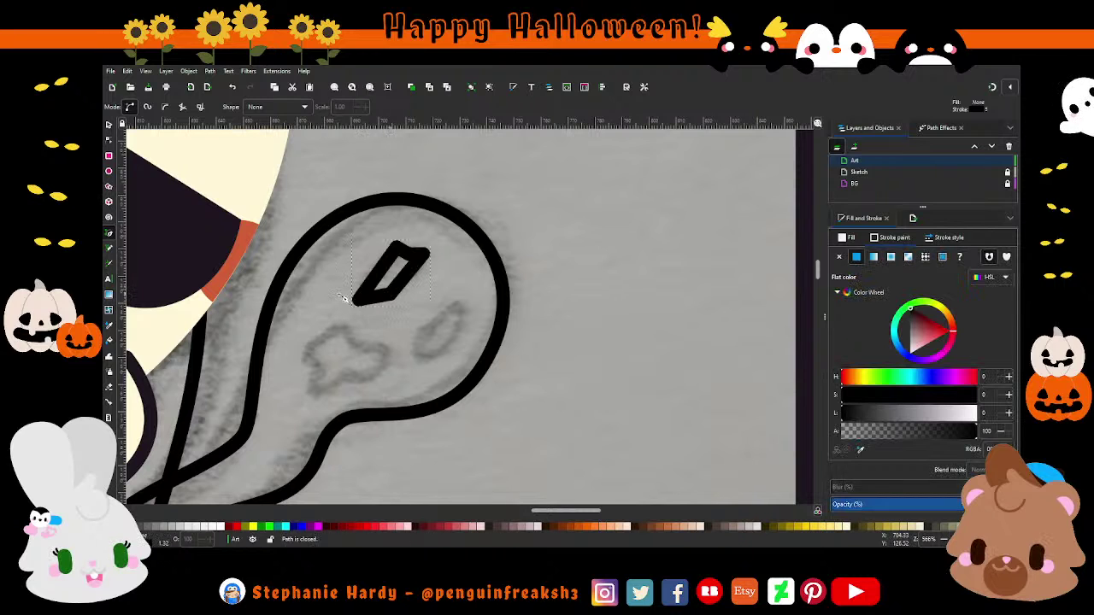
key("n")
key("ctrl+a")
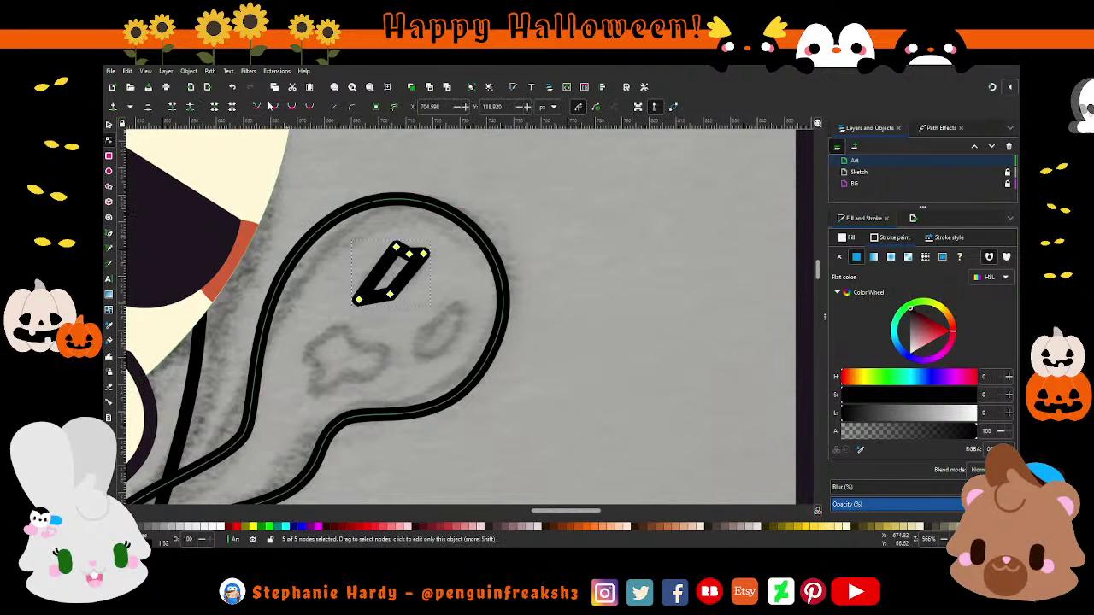
left_click(295, 109)
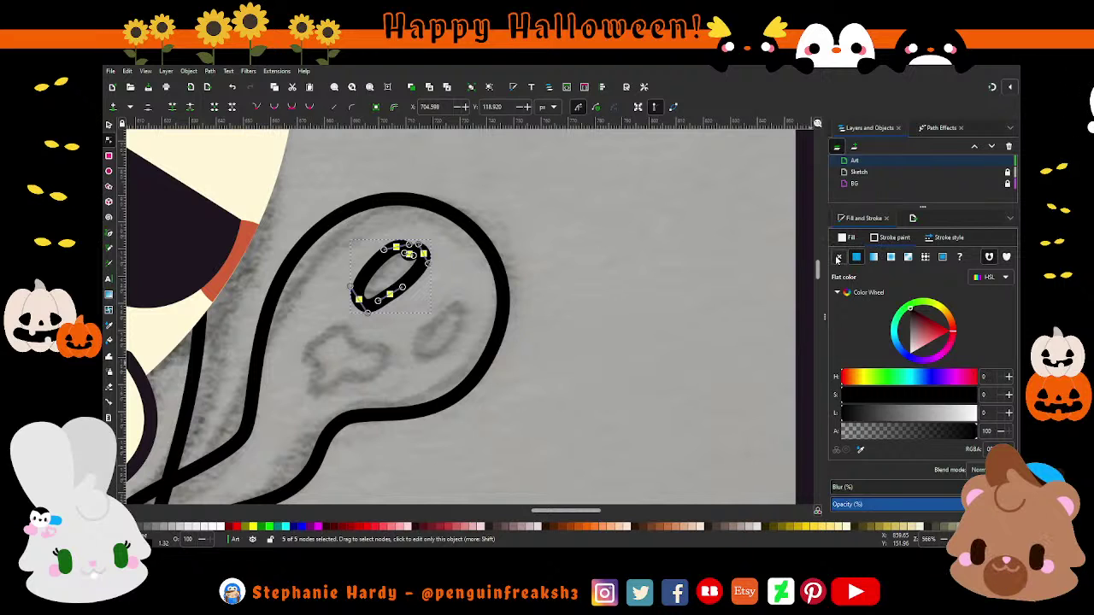
Step: Give the eye a golden-orange fill with no stroke
left_click(838, 258)
left_click(847, 237)
left_click(856, 257)
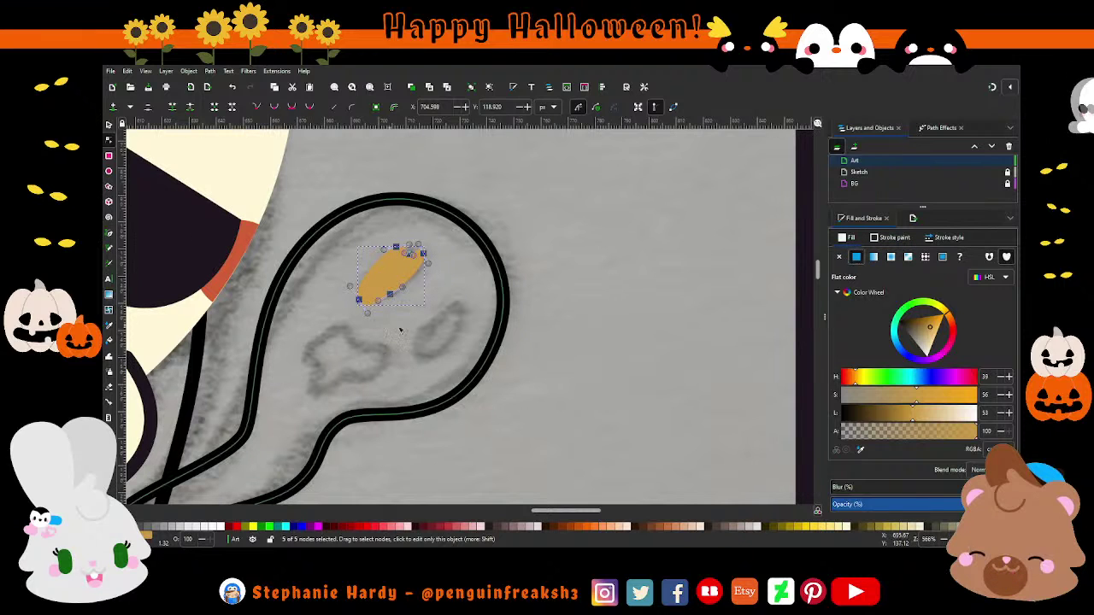
scroll(400, 330, "up", 1)
scroll(410, 295, "up", 1)
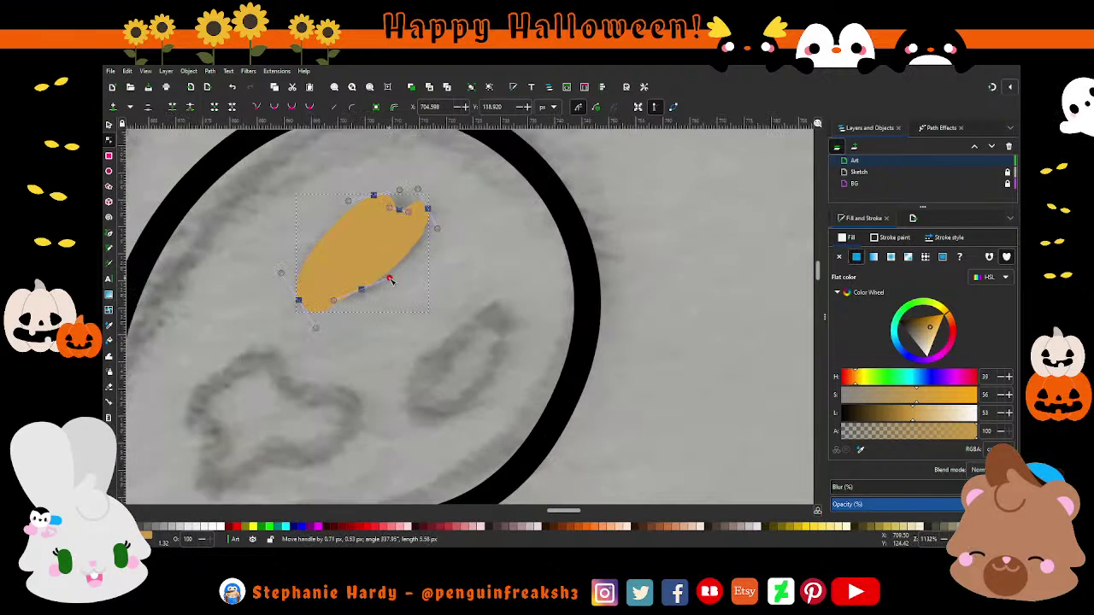
Step: Reshape the eye's nodes and handles into a leaf shape matching the sketched eye
left_click_drag(316, 329, 316, 322)
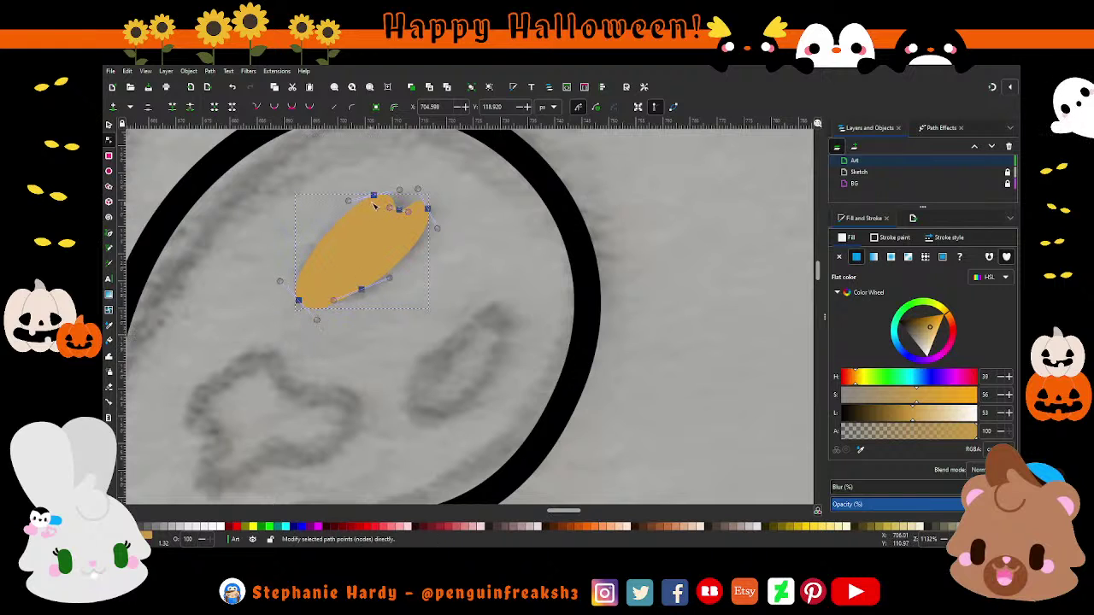
left_click_drag(373, 197, 340, 213)
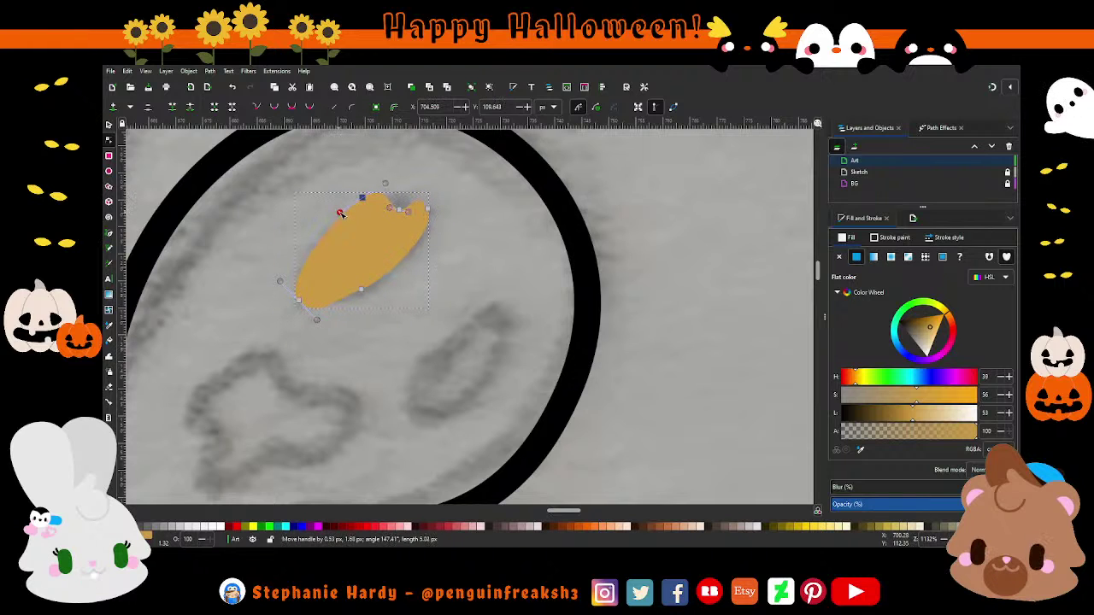
left_click(432, 217)
mouse_move(432, 219)
left_mouse_down()
mouse_move(423, 201)
mouse_move(431, 204)
left_mouse_up()
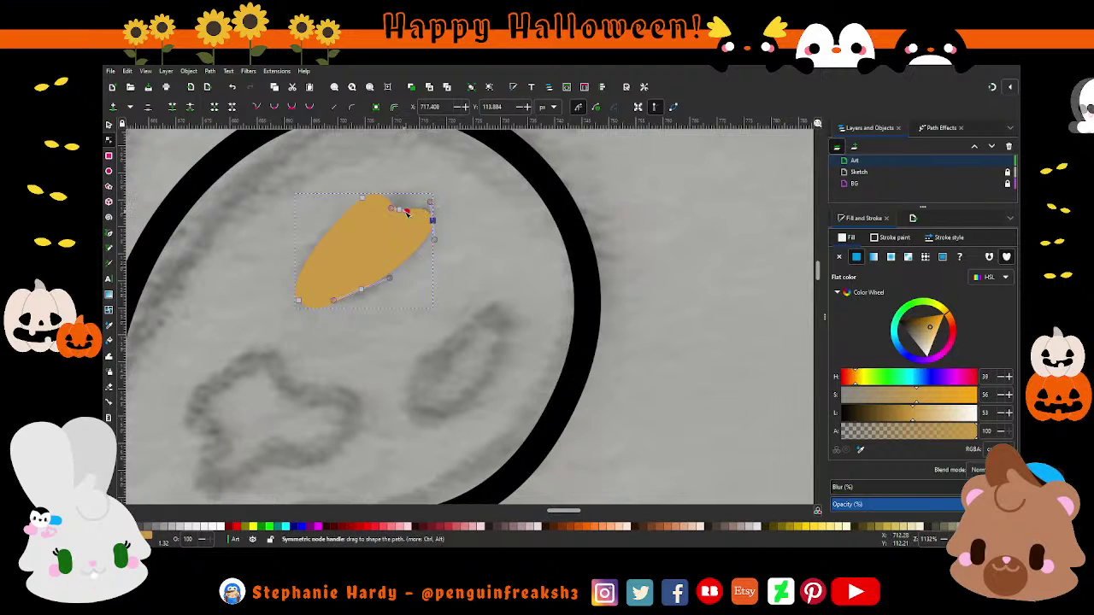
left_click(366, 197)
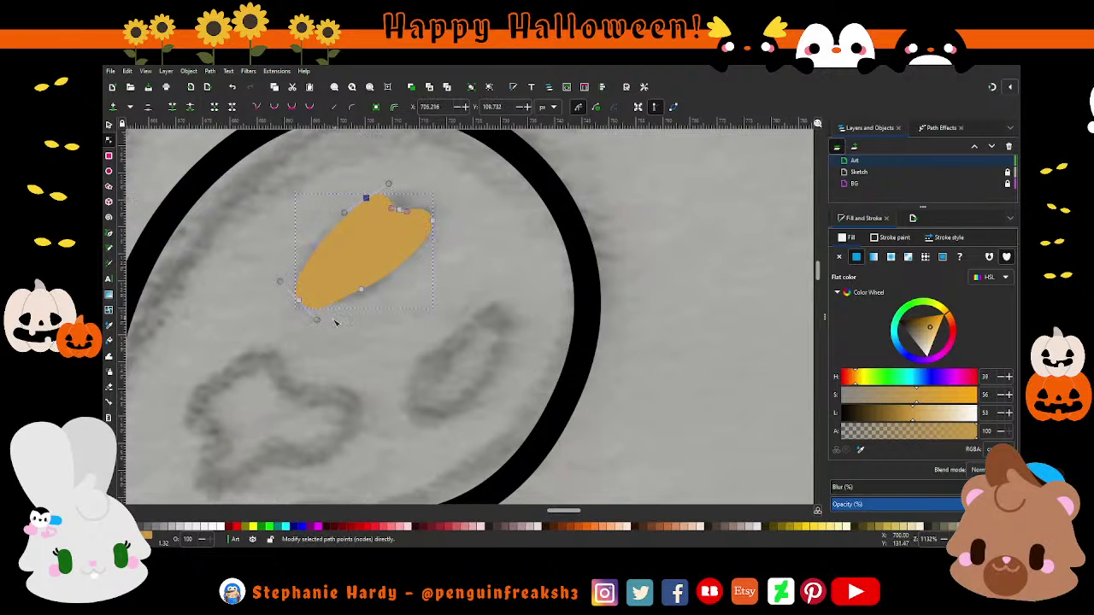
left_click(295, 295)
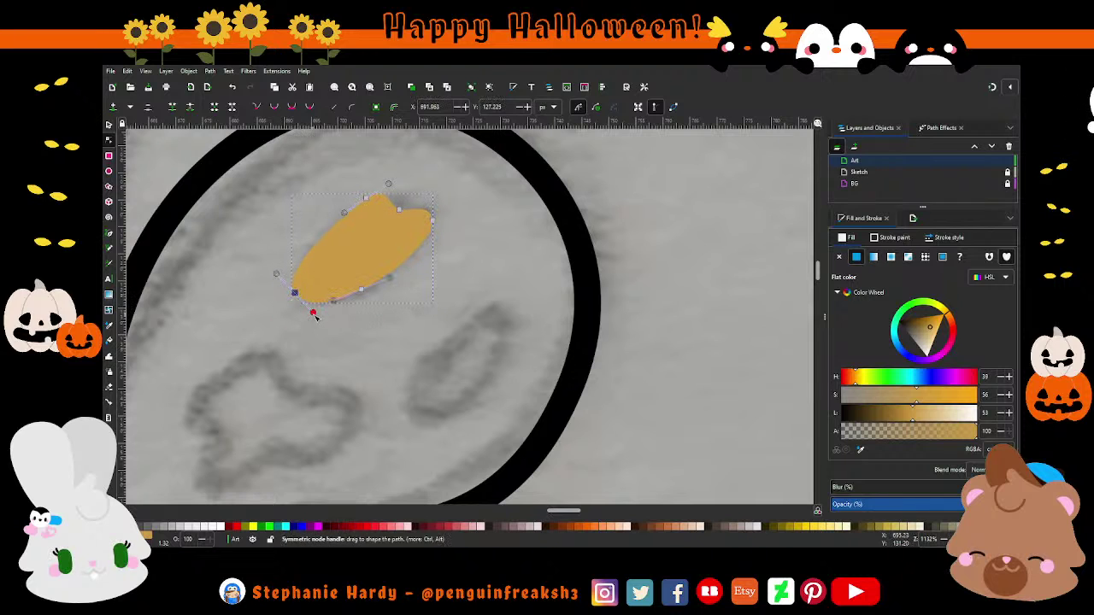
left_click_drag(310, 318, 310, 320)
left_click_drag(389, 279, 394, 287)
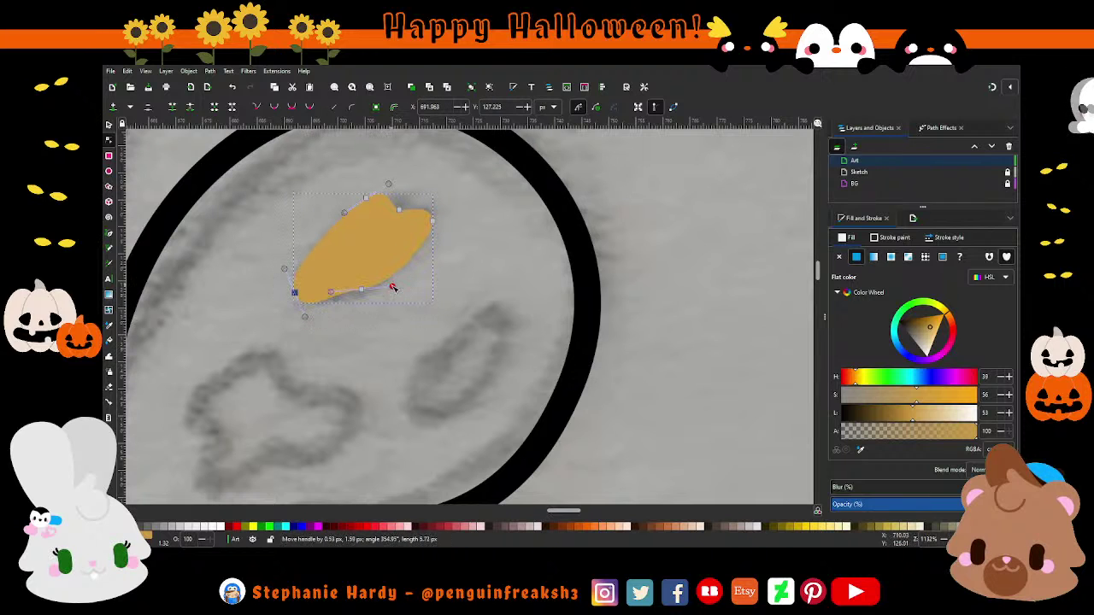
scroll(389, 302, "down", 1)
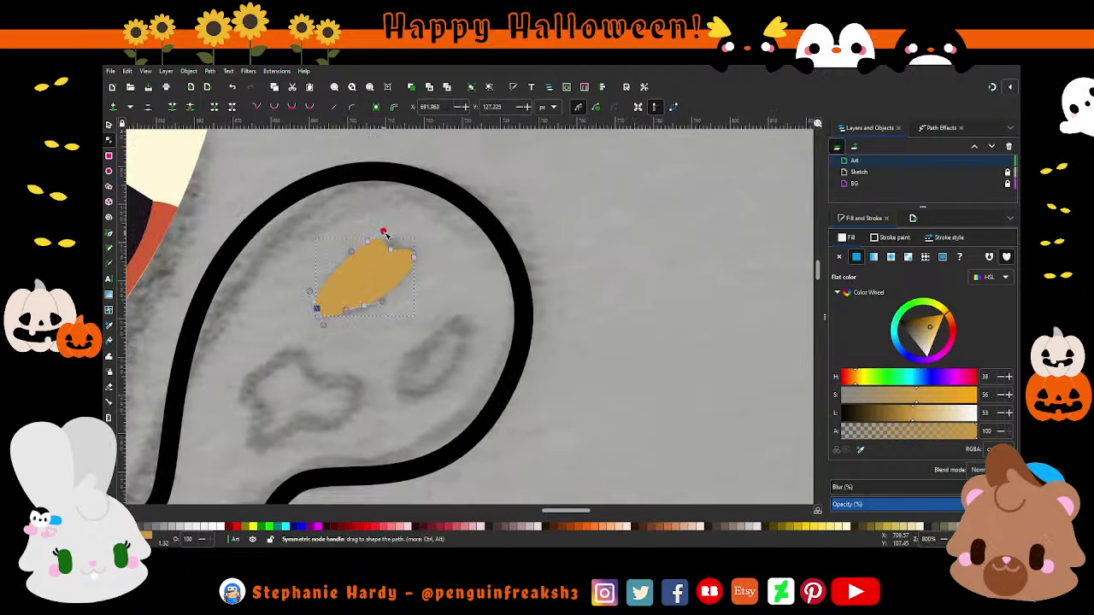
left_click(108, 124)
Step: Rotate and shrink a copy of the gold eye into a smaller second eye at lower right
left_click(452, 290)
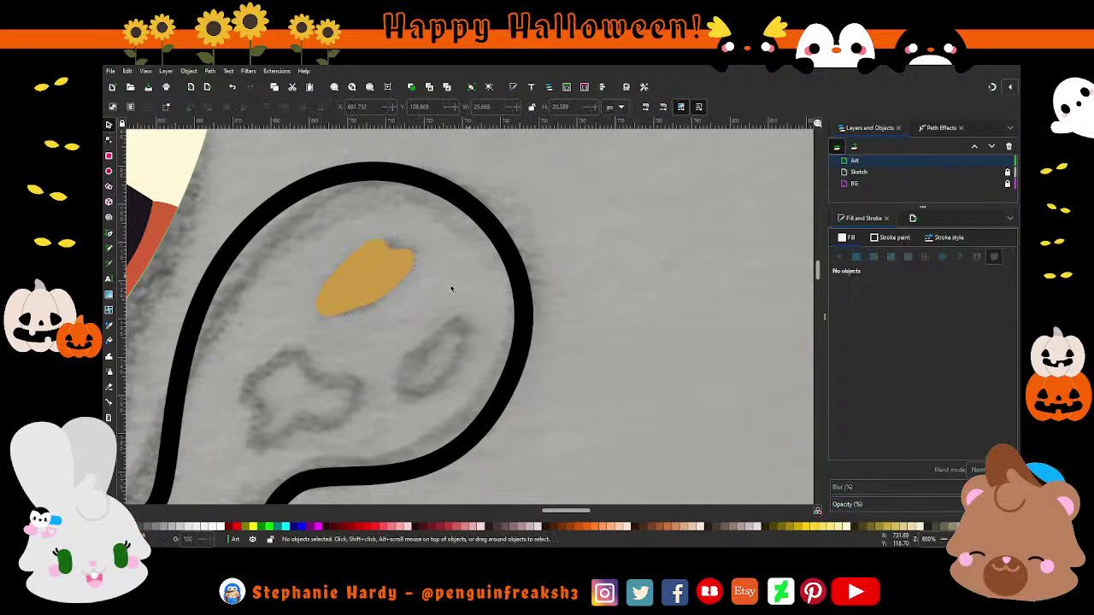
scroll(452, 297, "down", 2)
scroll(453, 304, "down", 1)
scroll(443, 345, "up", 2)
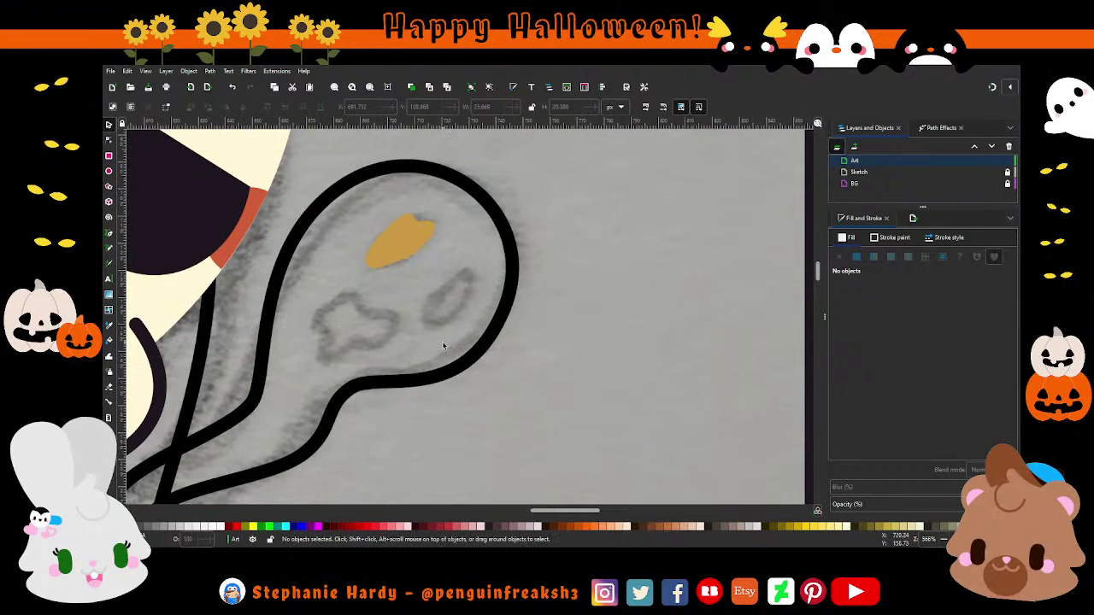
left_click(416, 242)
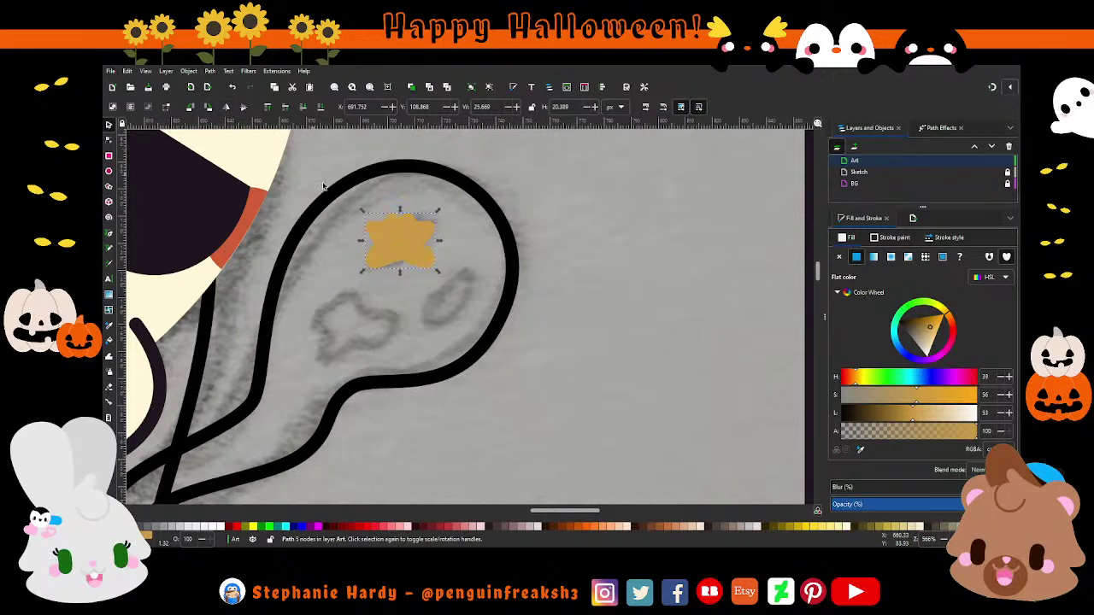
left_click_drag(402, 241, 481, 301)
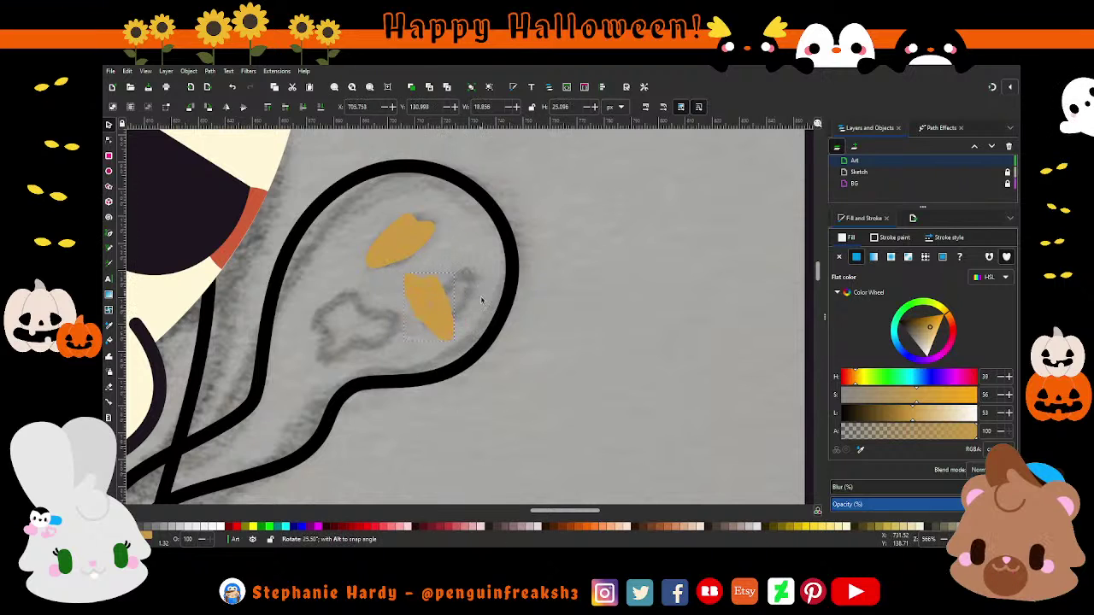
left_click_drag(461, 353, 461, 350)
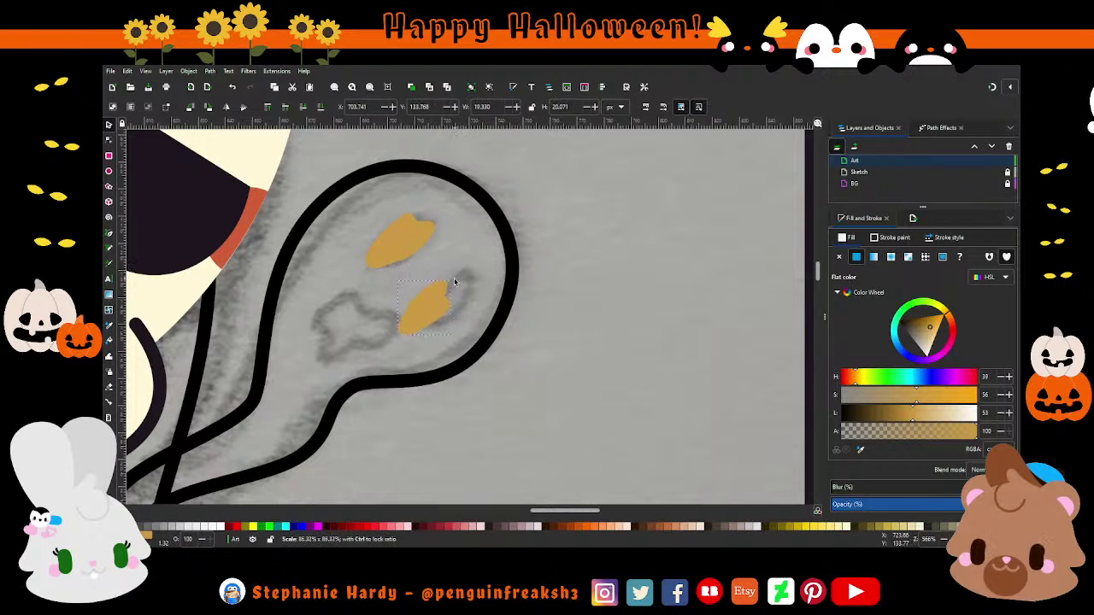
left_click_drag(462, 272, 410, 286)
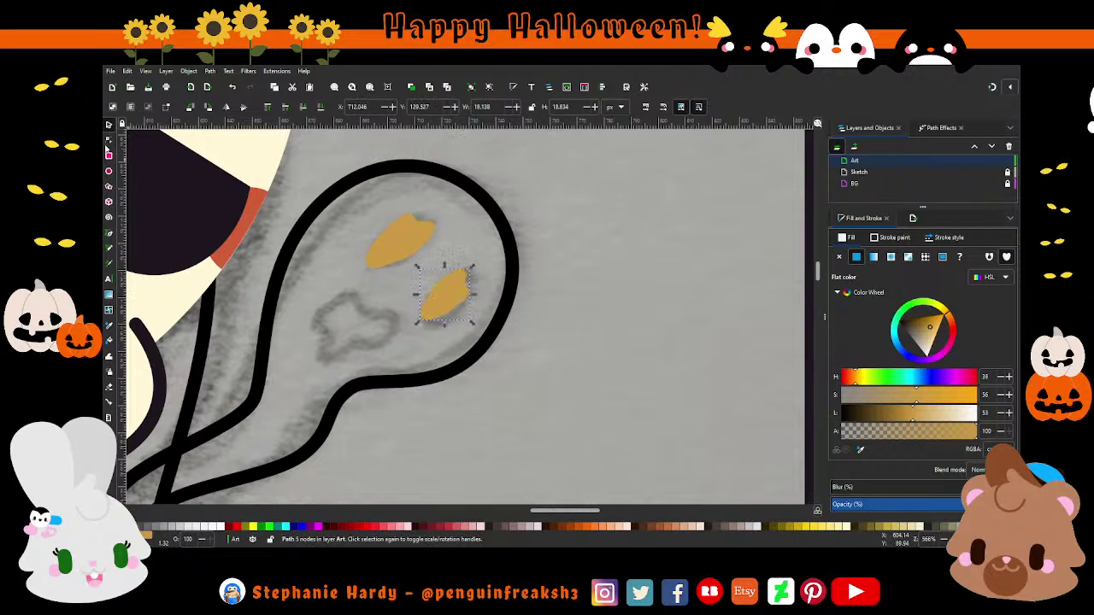
Step: Adjust the second eye's edge nodes to match the sketch, then return to the Selector
left_click(109, 143)
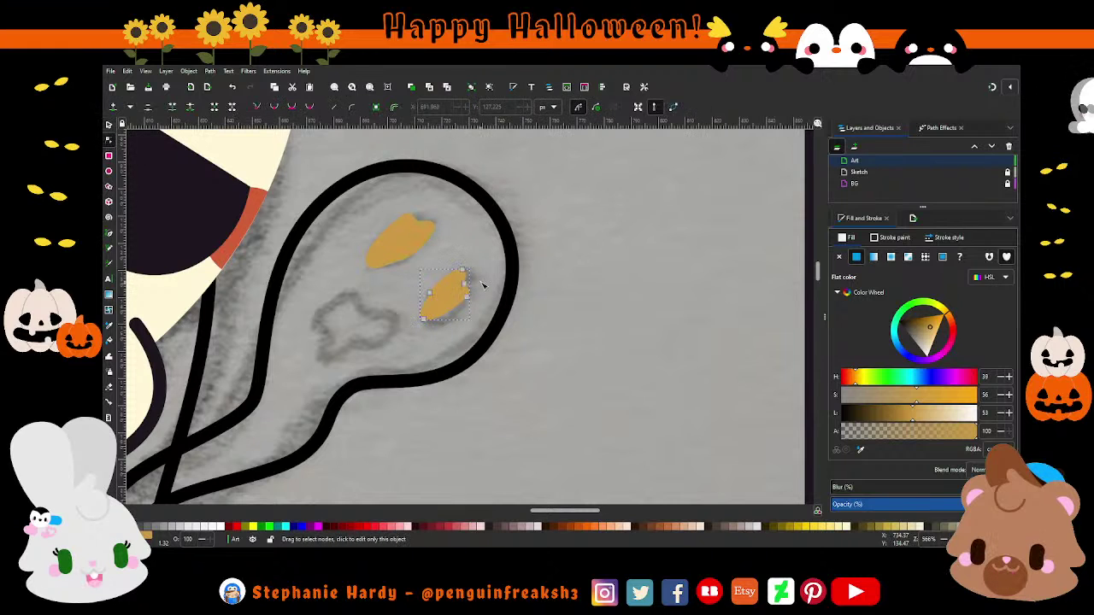
scroll(478, 286, "up", 2)
left_click_drag(459, 312, 447, 317)
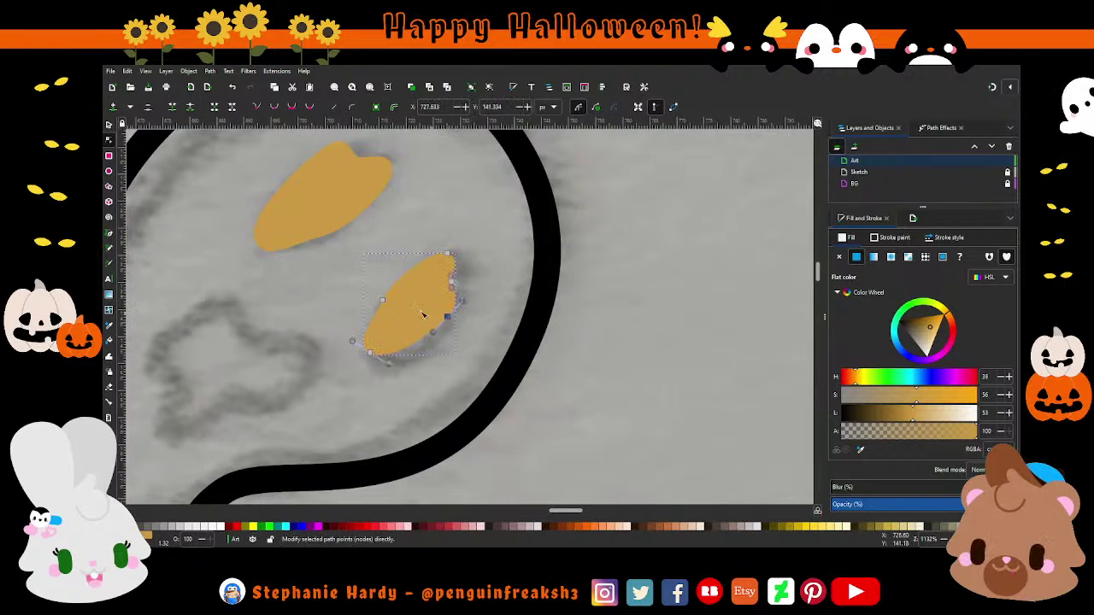
left_click(389, 298)
left_click_drag(389, 297, 387, 293)
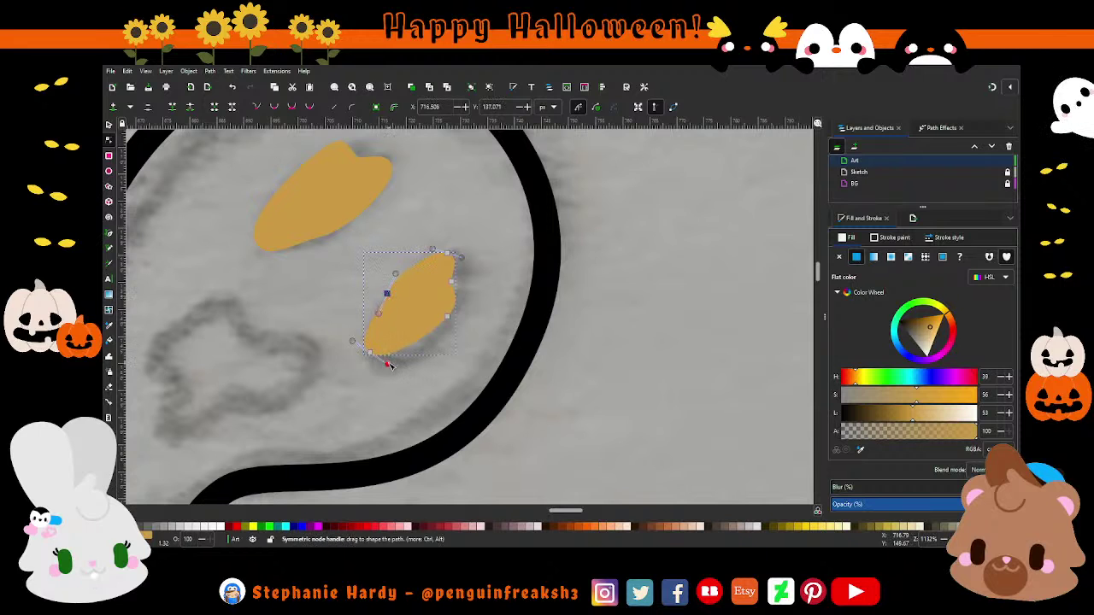
key("s")
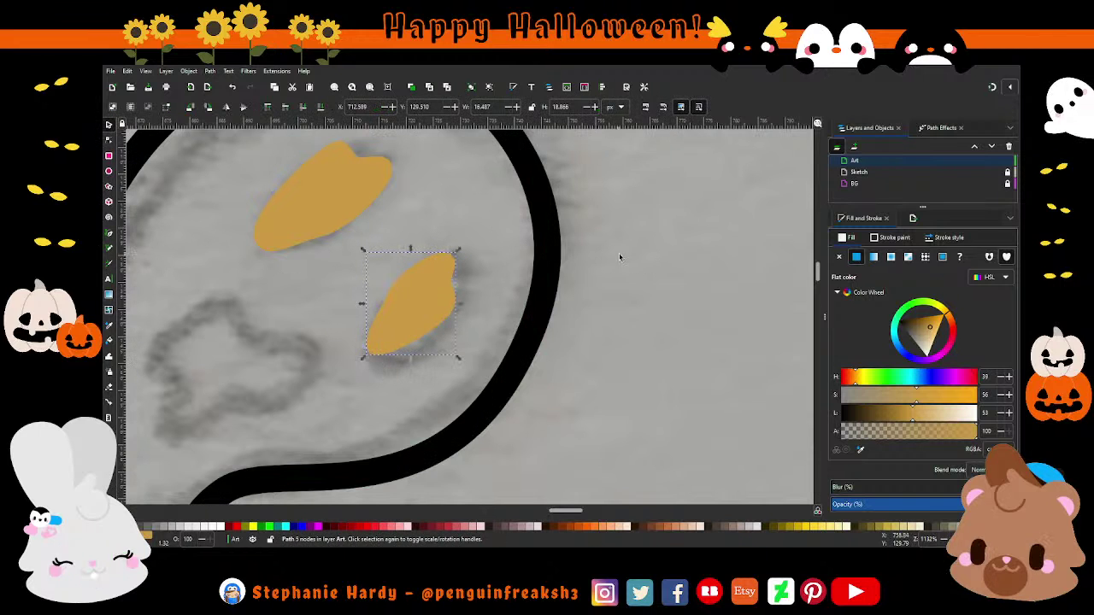
key("Escape")
scroll(482, 289, "down", 3)
scroll(395, 321, "up", 2)
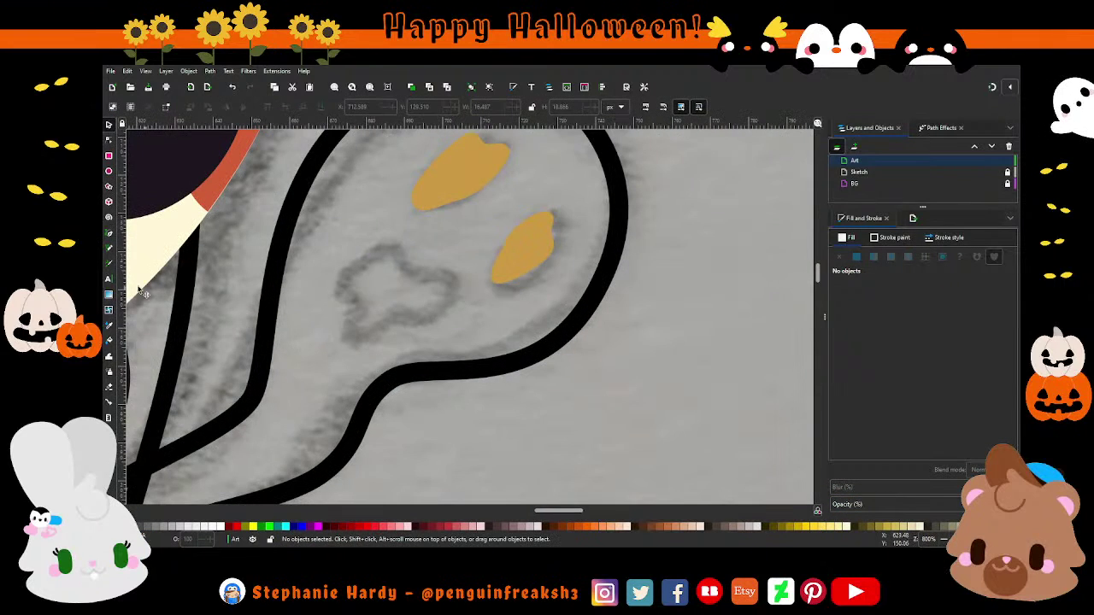
Step: Trace a three-point mouth outline over the sketch, filled gold with no stroke
key("b")
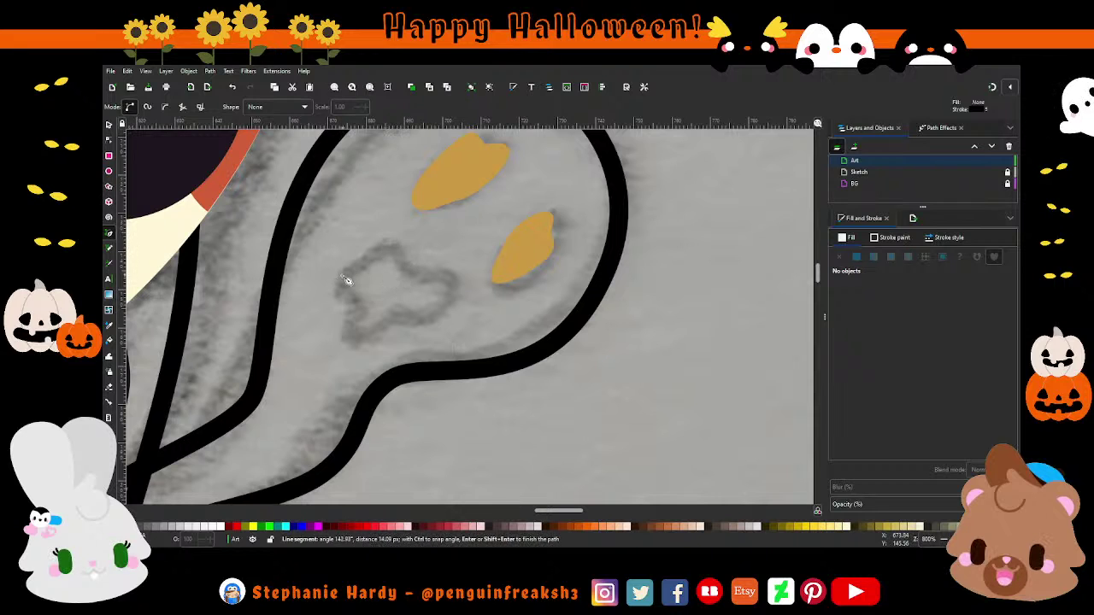
left_click(349, 281)
left_click(425, 330)
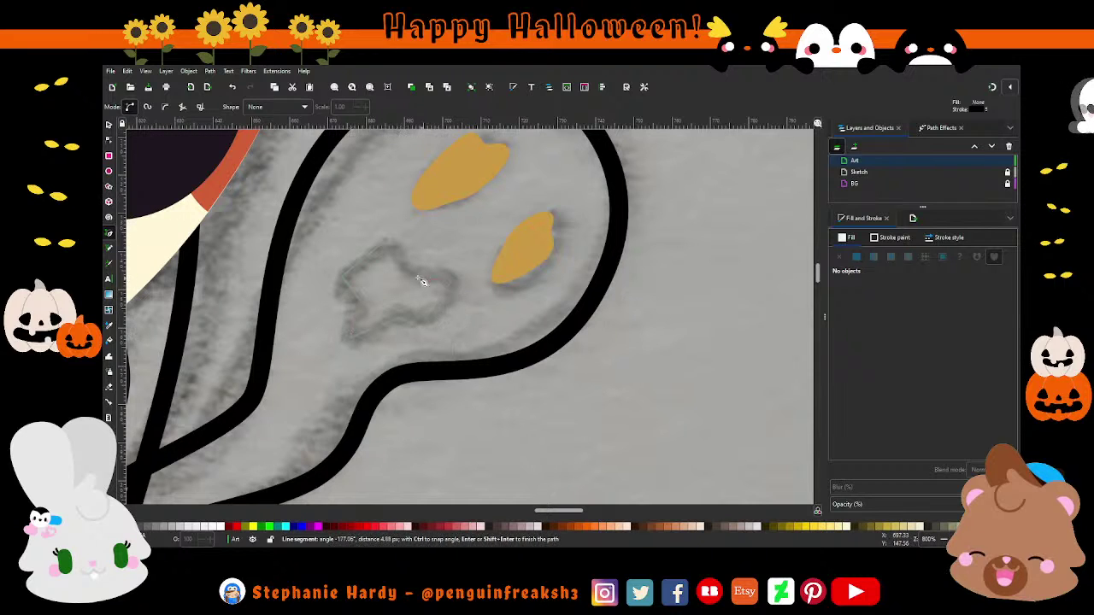
left_click(385, 239)
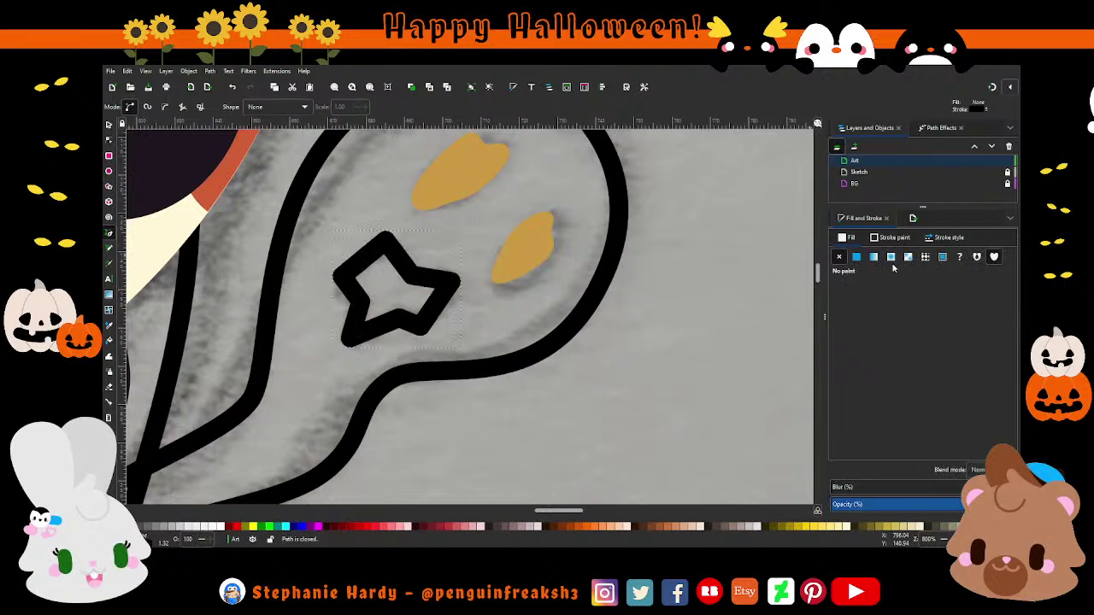
left_click(856, 256)
left_click(893, 237)
left_click(838, 257)
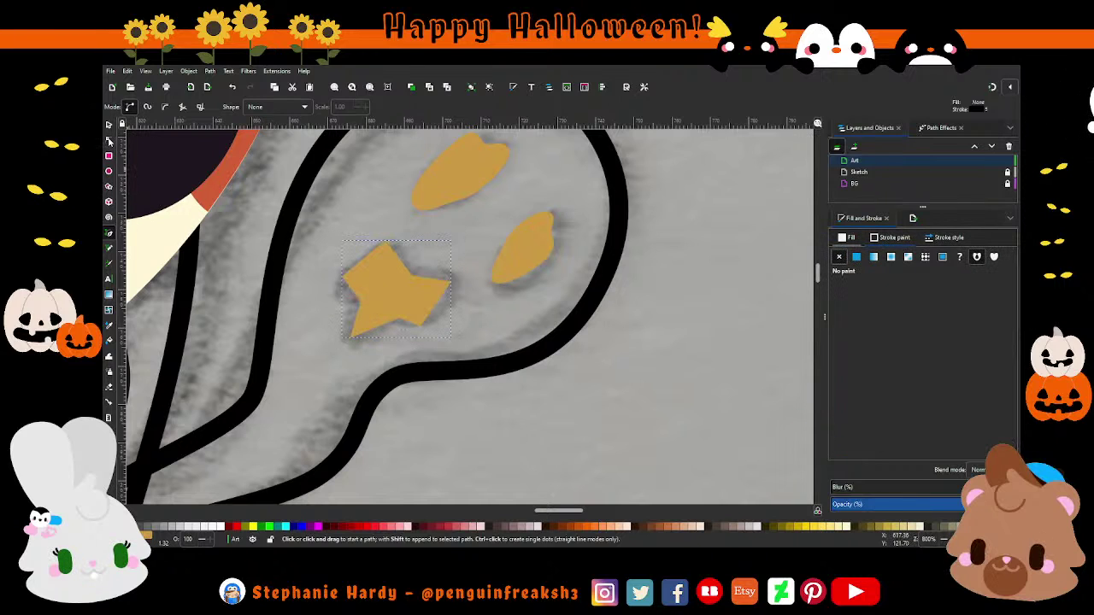
Step: Smooth the mouth's nodes and drag them into a rounded, lobed blob
key("n")
left_click(291, 106)
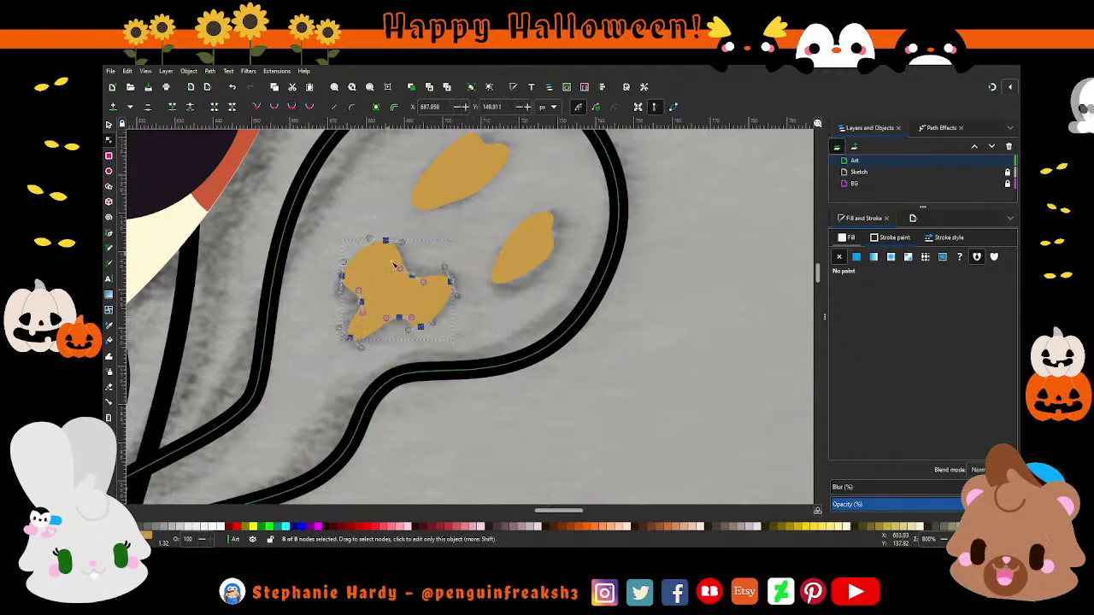
left_click(359, 302)
left_click_drag(360, 301, 346, 267)
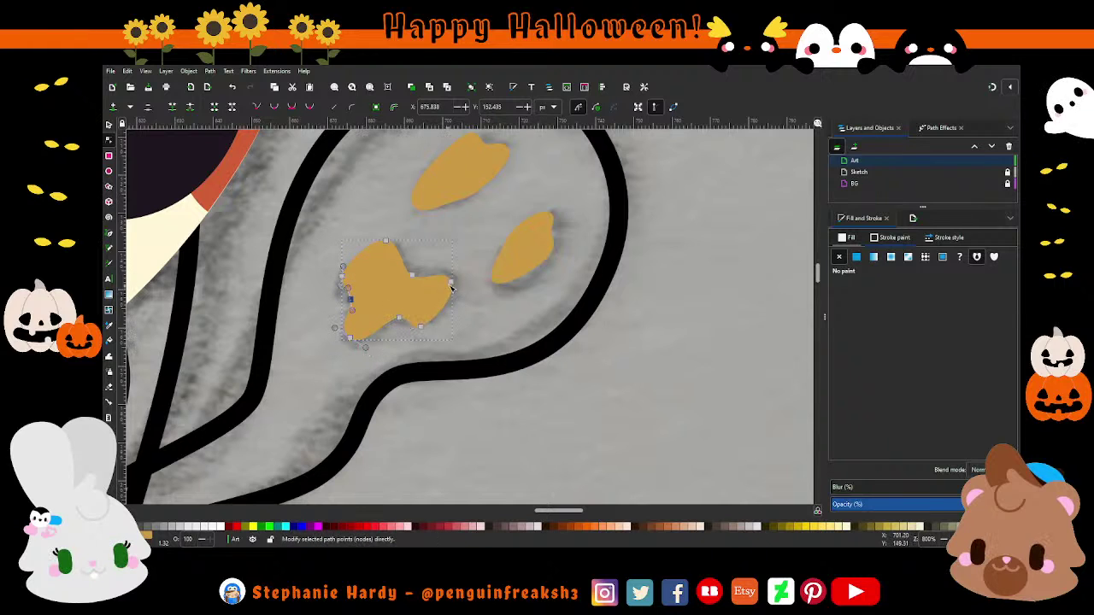
left_click_drag(450, 283, 447, 288)
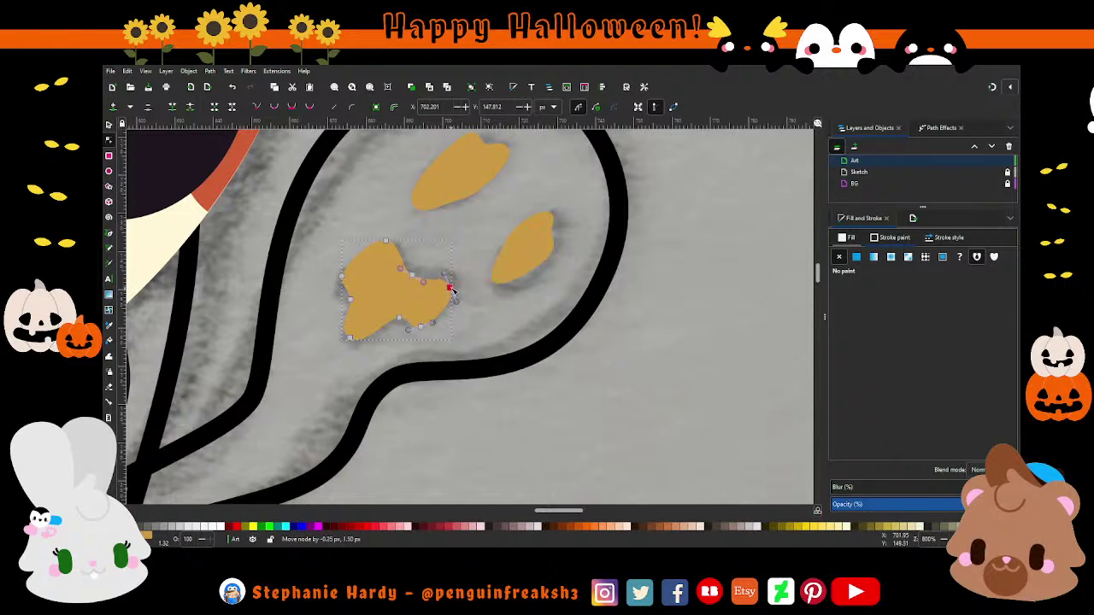
left_click(382, 242)
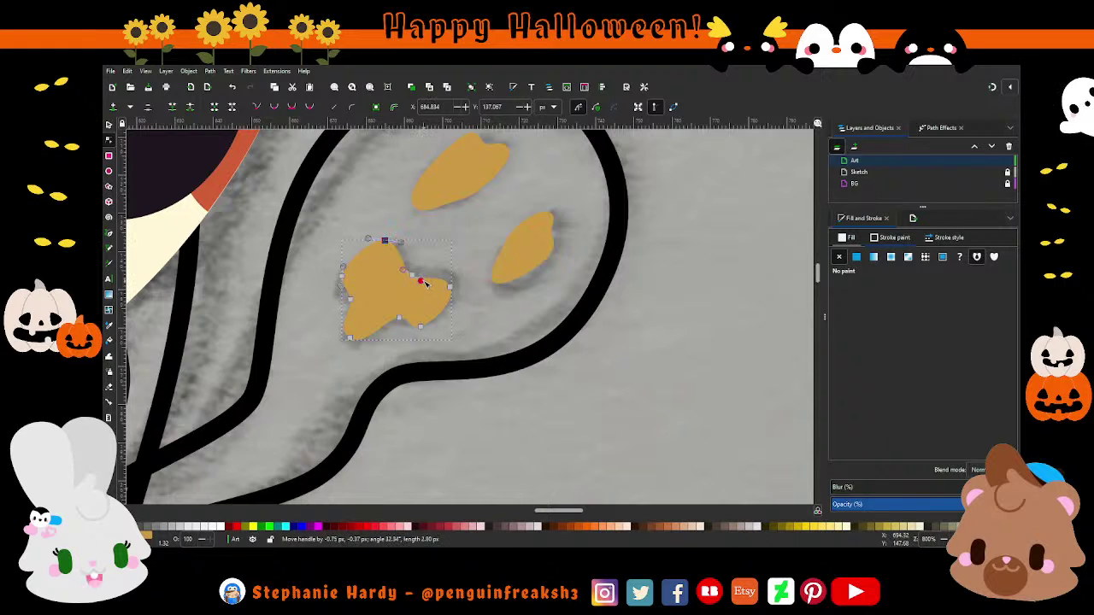
mouse_move(425, 284)
left_mouse_down()
mouse_move(408, 270)
mouse_move(448, 284)
left_mouse_up()
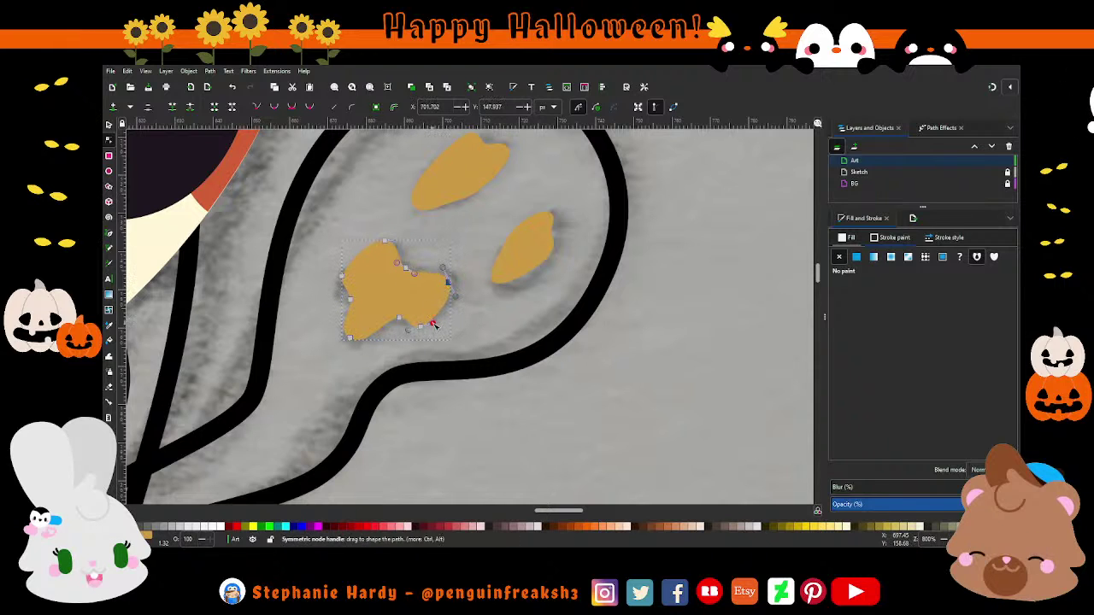
left_click_drag(431, 326, 396, 320)
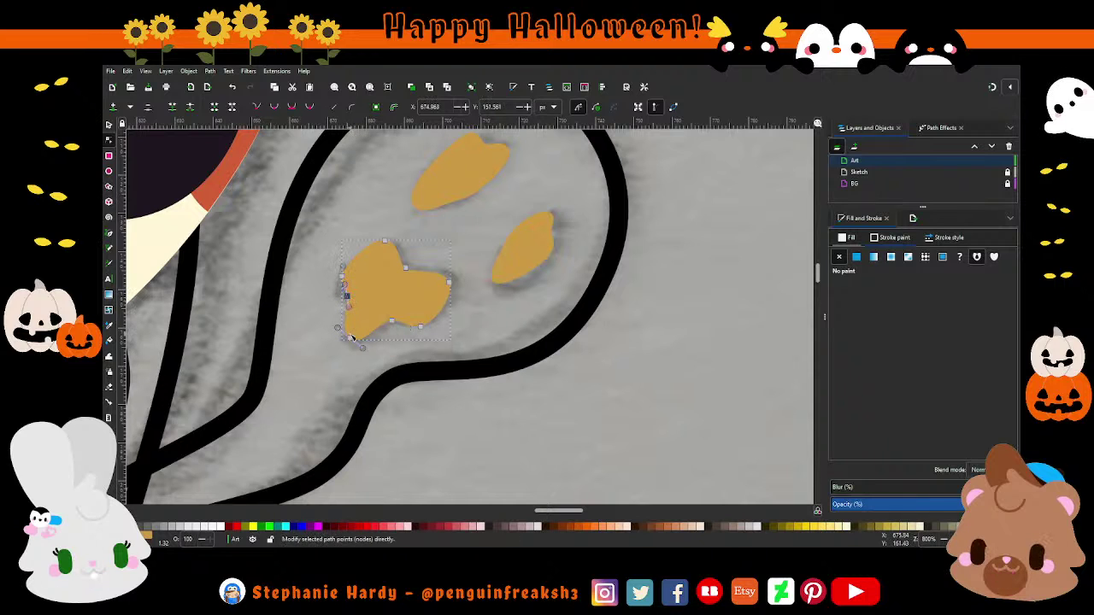
left_click_drag(352, 340, 347, 335)
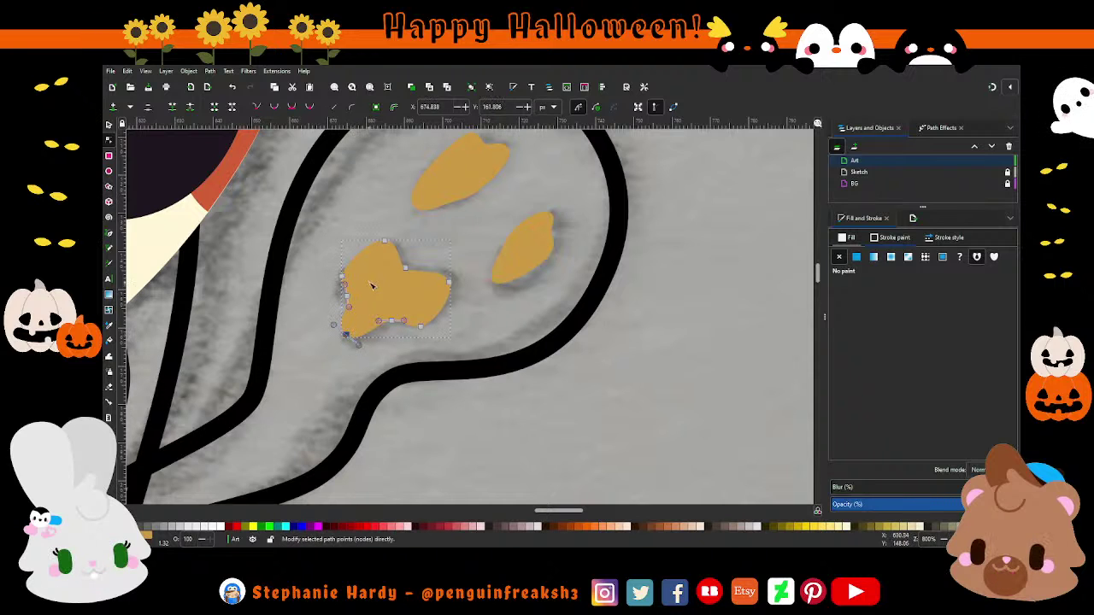
left_click_drag(340, 277, 349, 288)
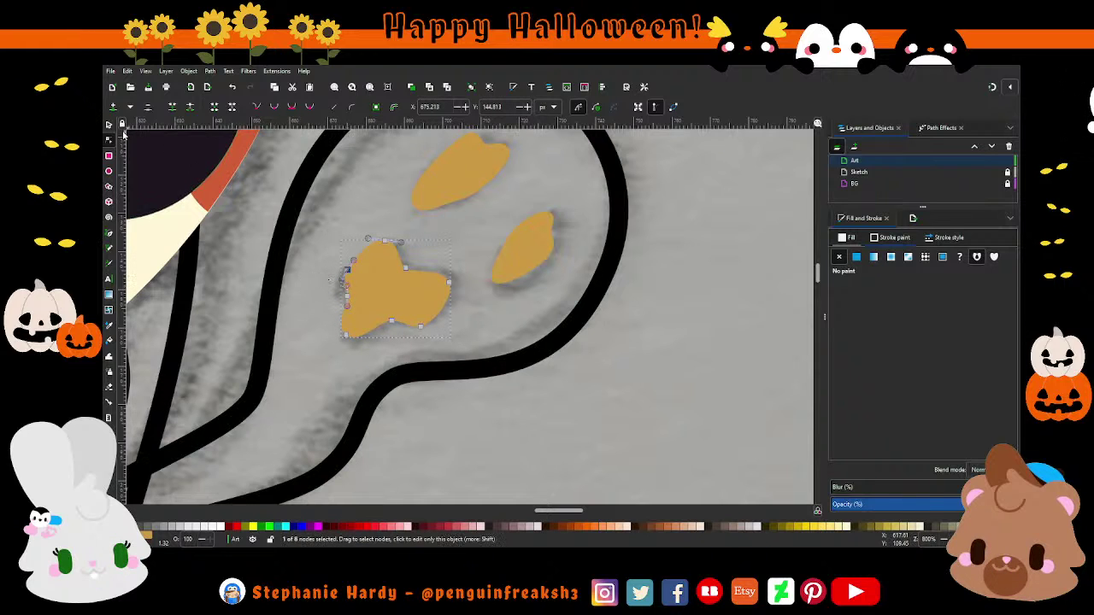
key("s")
key("Escape")
Step: Fill the steam ghost with the skull's pale yellow, sampled with the Dropper
scroll(483, 368, "down", 3)
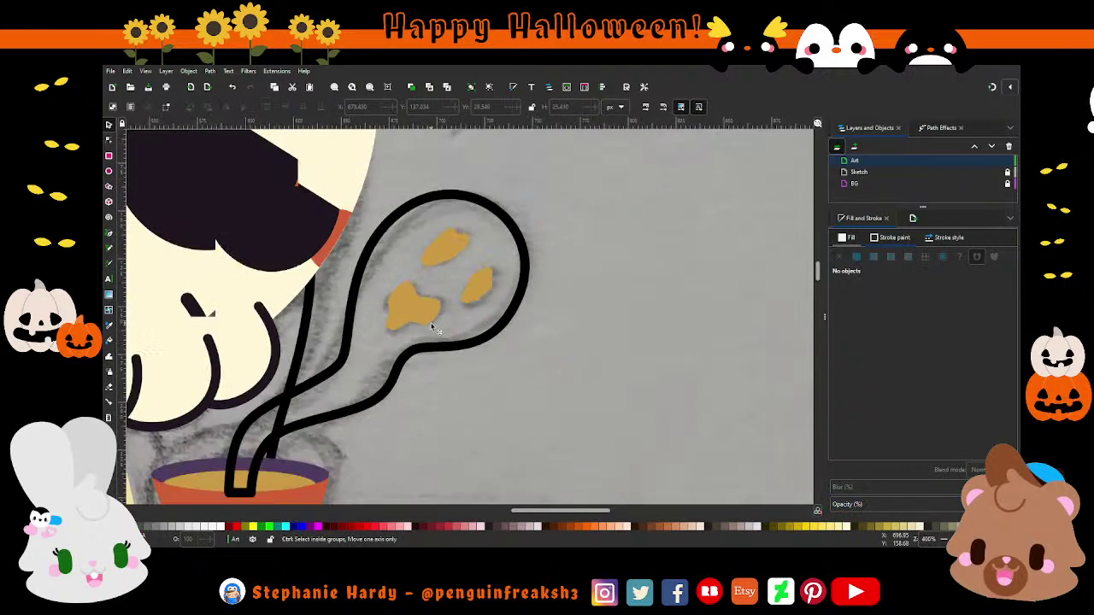
scroll(485, 328, "down", 1)
scroll(464, 316, "down", 1)
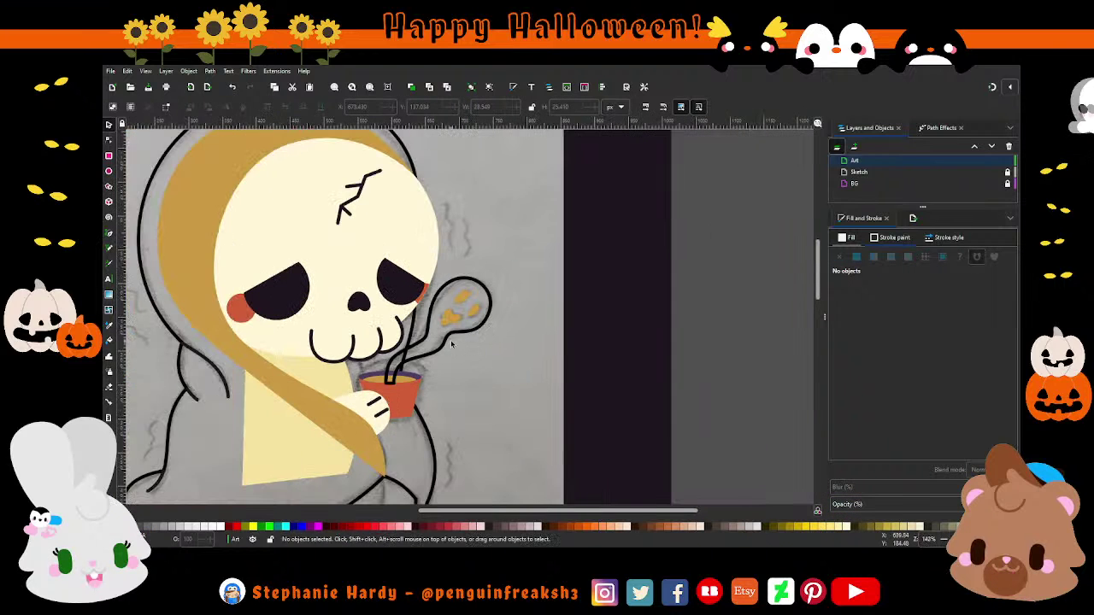
left_click(450, 355)
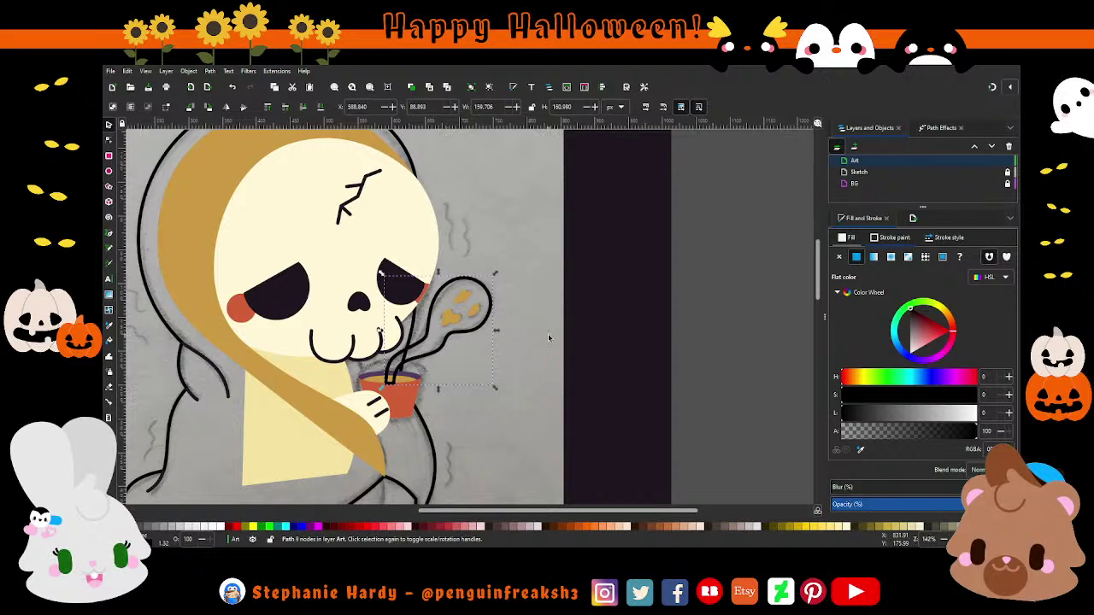
left_click(856, 257)
scroll(579, 323, "down", 1)
key("d")
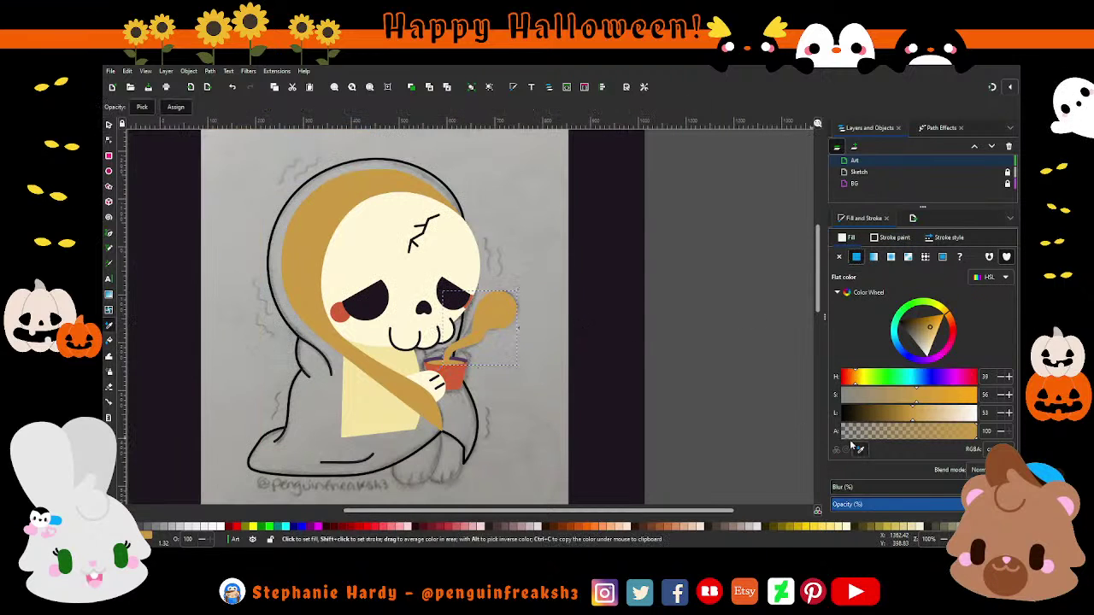
left_click(409, 370)
key("s")
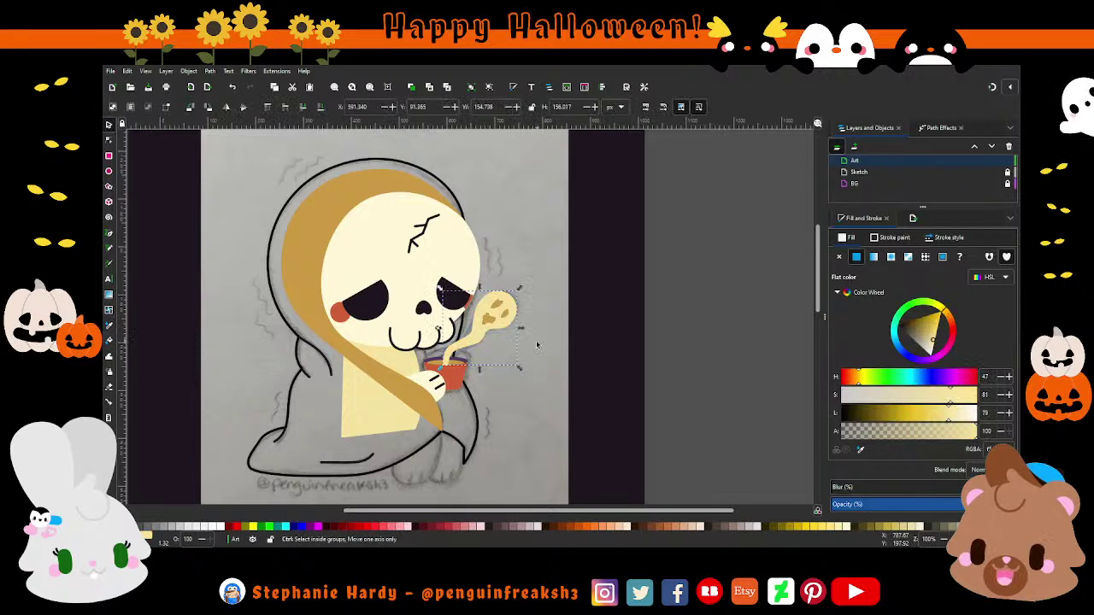
Step: Cut the two eyes and the mouth out of the ghost with Path > Difference
scroll(526, 342, "up", 1)
scroll(530, 347, "up", 1)
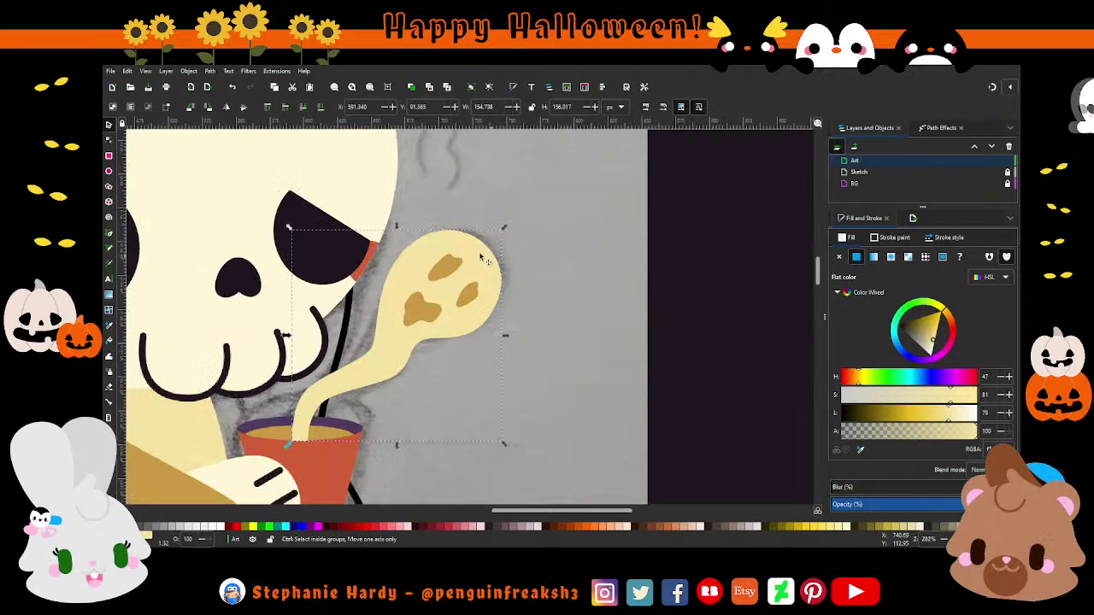
scroll(488, 273, "up", 1)
left_click(445, 268, "shift")
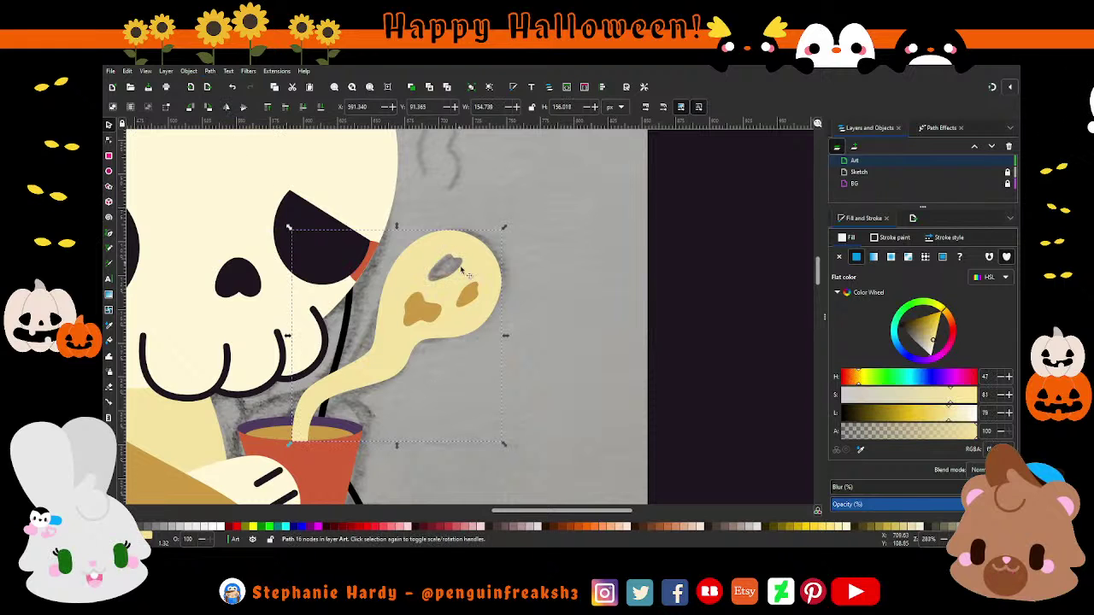
left_click(468, 295, "shift")
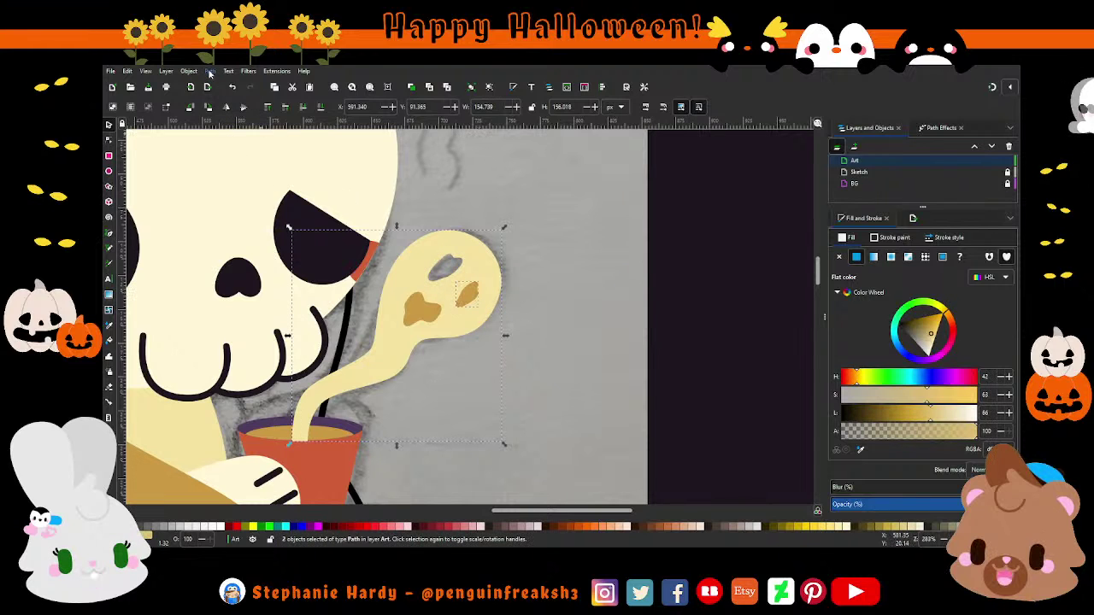
left_click(433, 313, "shift")
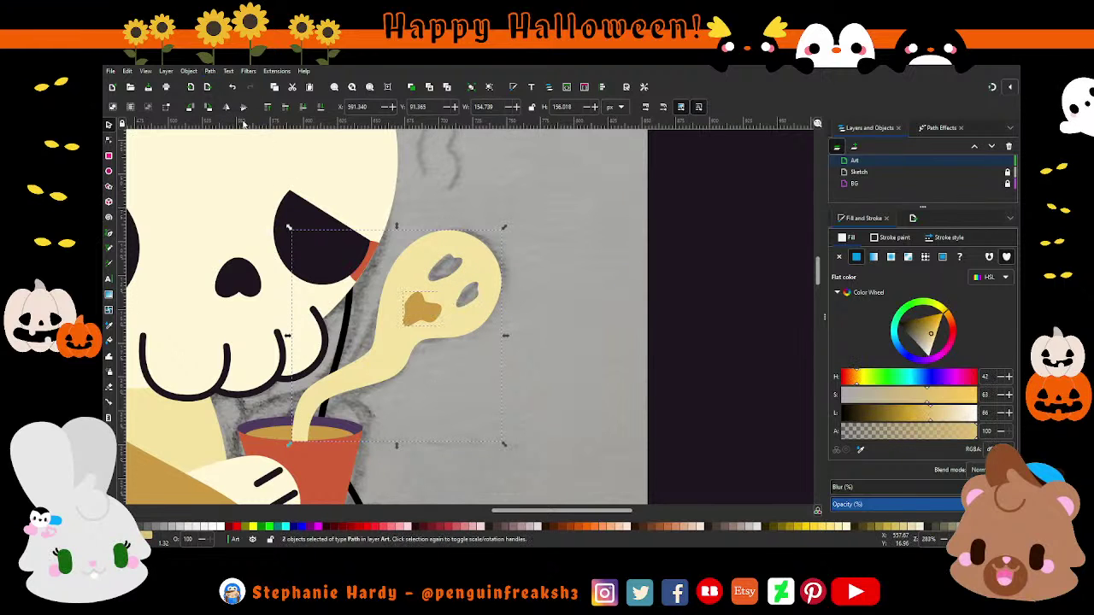
left_click(212, 71)
left_click(235, 197)
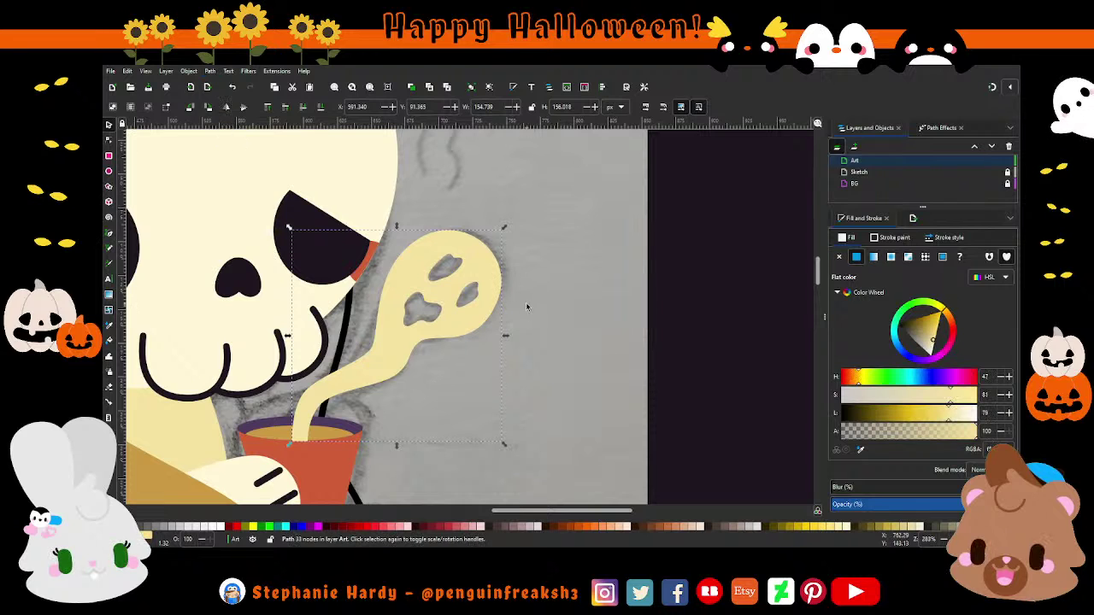
left_click(526, 302)
scroll(513, 303, "down", 1)
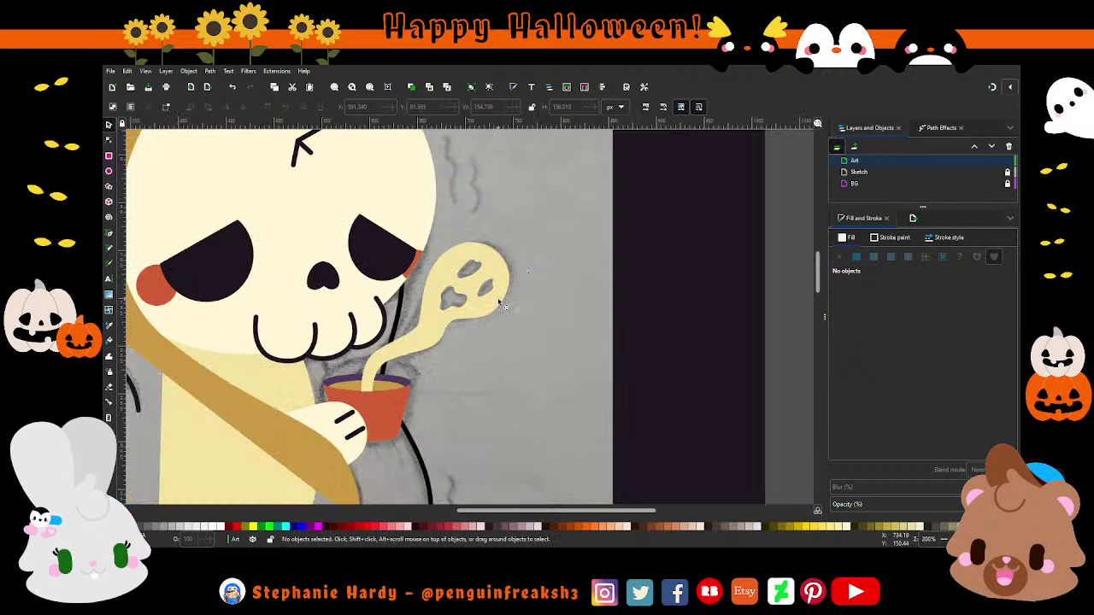
left_click(502, 303)
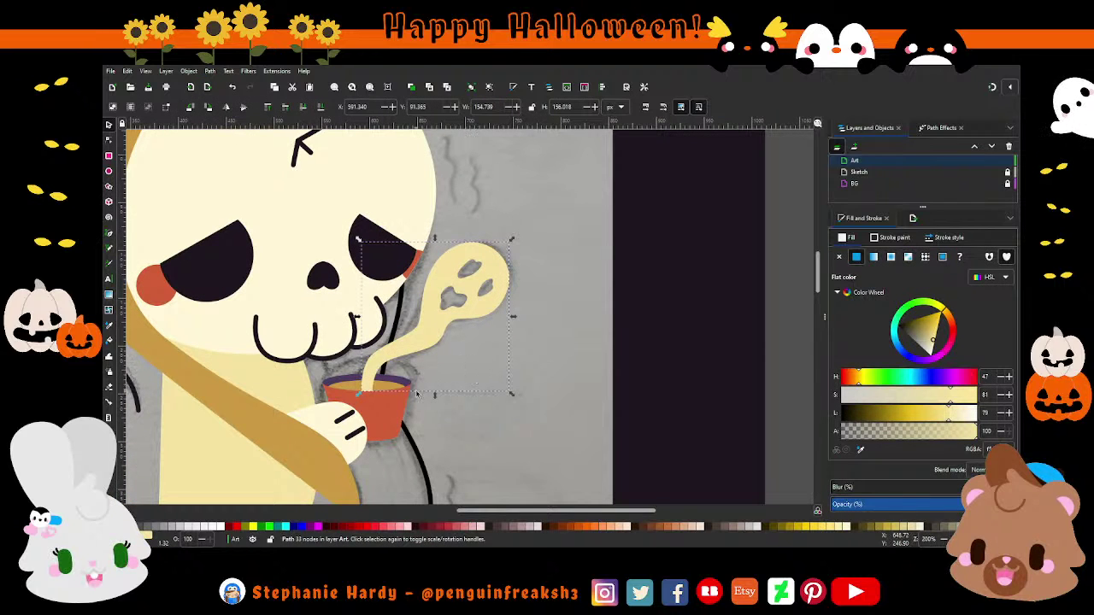
Step: Bend the steam's bottom edge into a slight curve that fits the cup rim
scroll(370, 402, "up", 6, "ctrl")
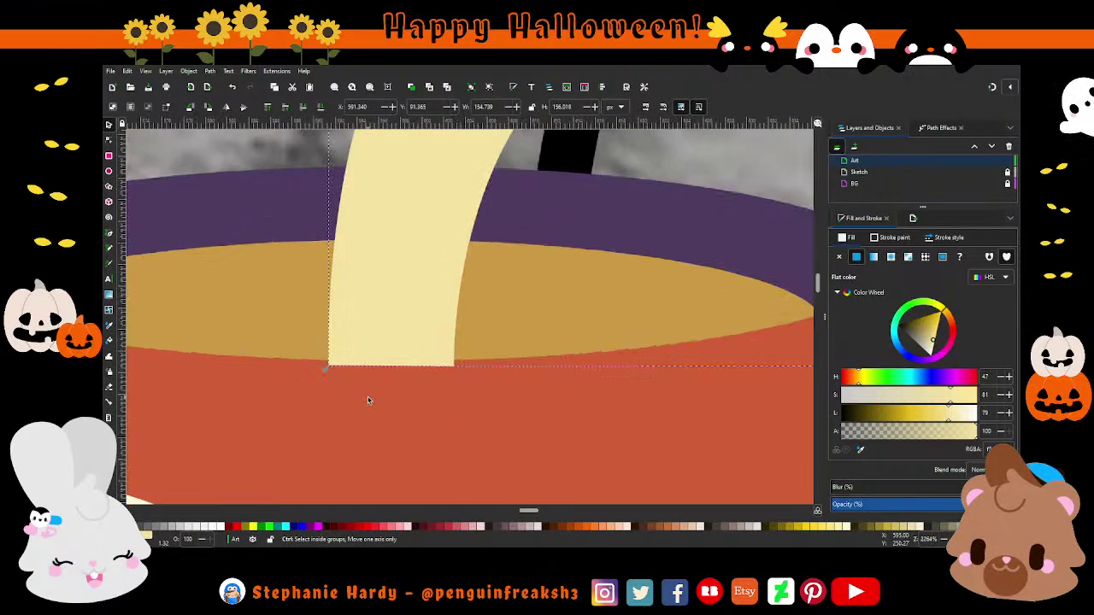
key("n")
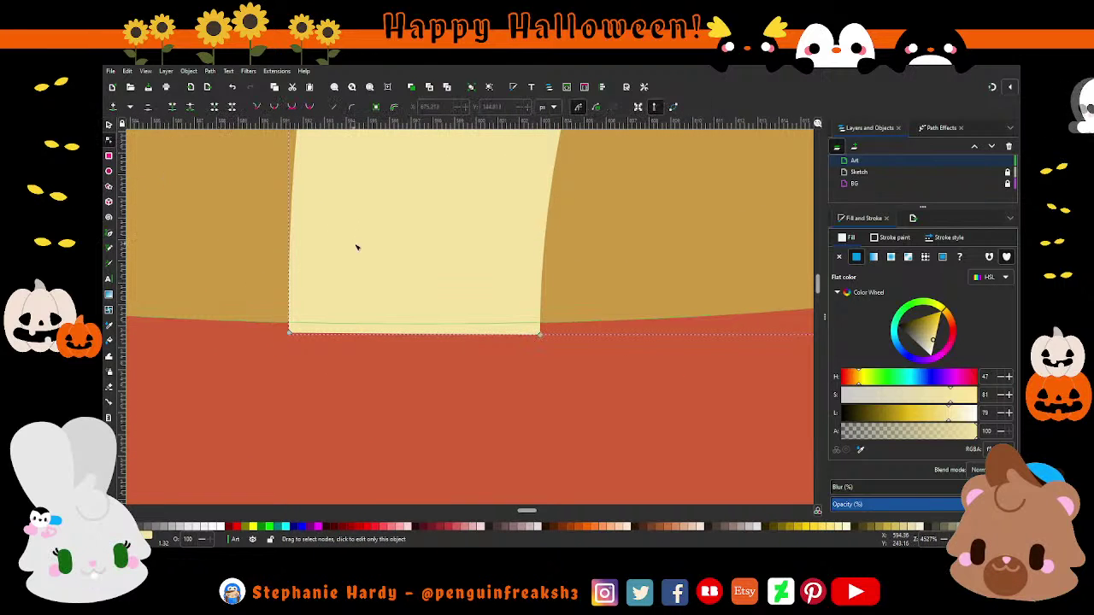
mouse_move(246, 308)
left_mouse_down()
mouse_move(557, 370)
mouse_move(540, 325)
left_mouse_up()
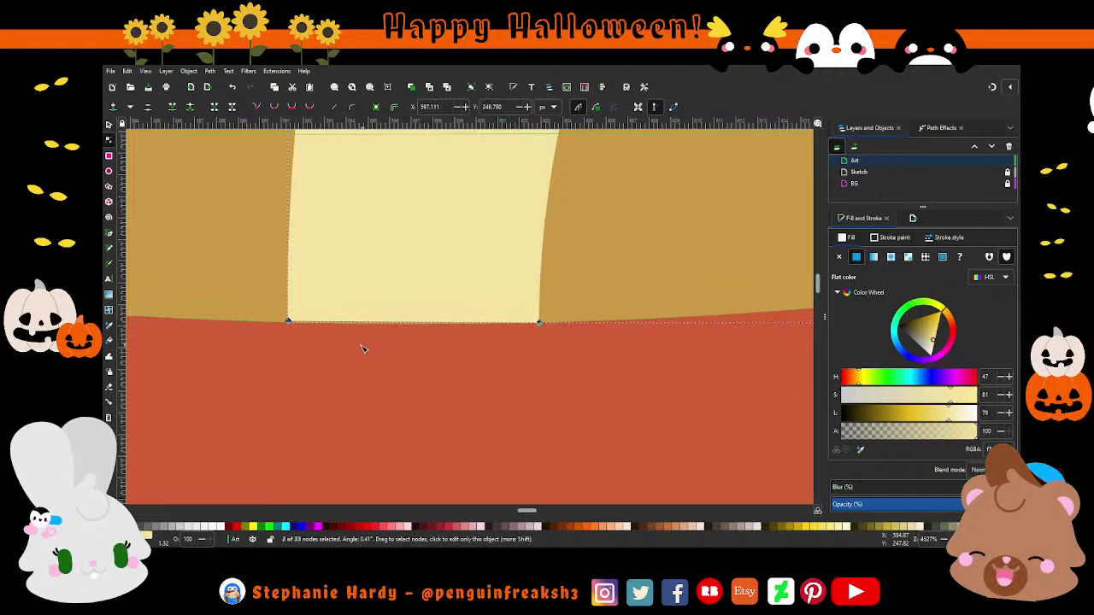
scroll(345, 347, "up", 2, "ctrl")
left_click(232, 298)
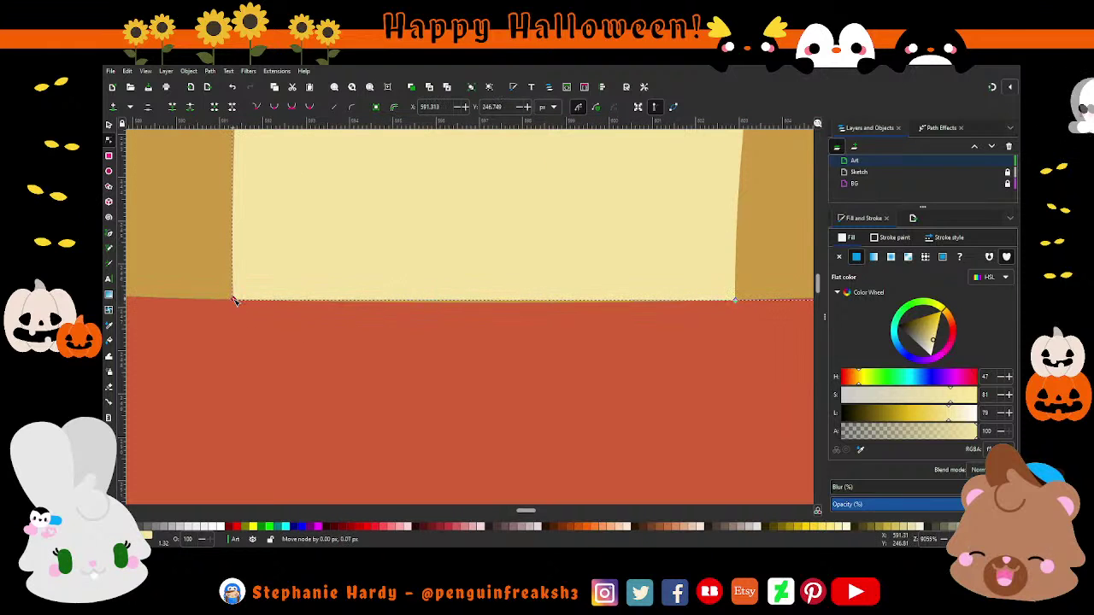
left_click_drag(483, 302, 488, 309)
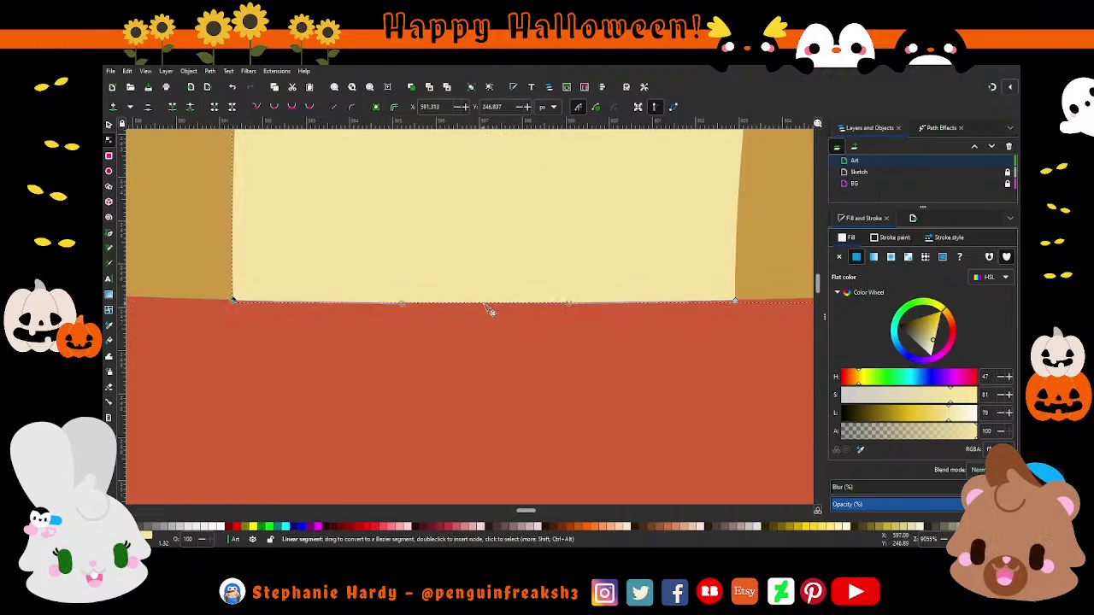
scroll(472, 362, "down", 1, "ctrl")
scroll(472, 362, "down", 2, "ctrl")
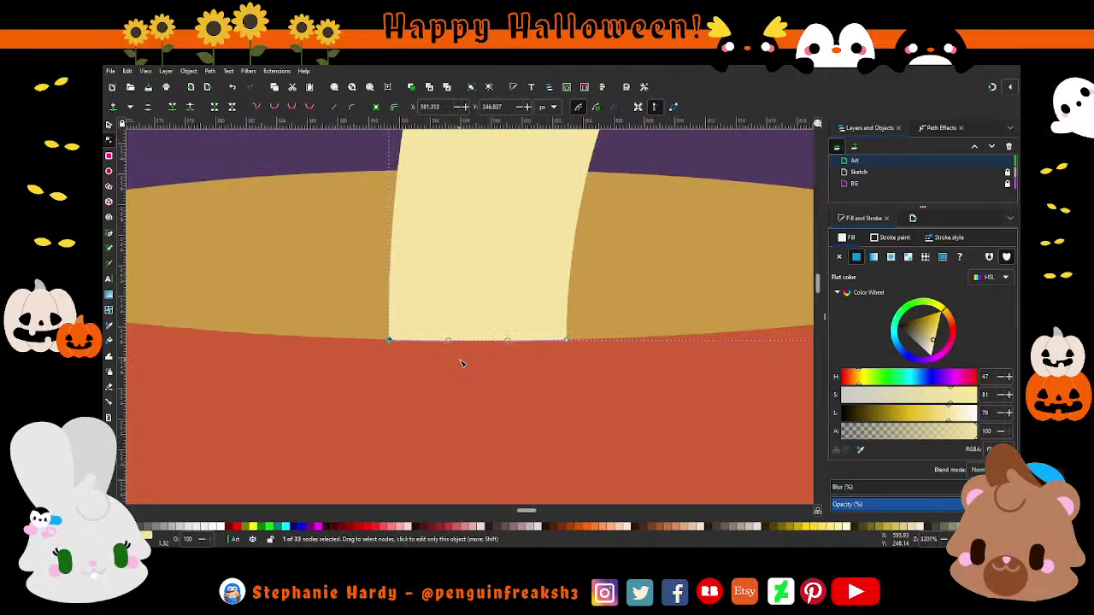
key("s")
Step: Lower the ghost steam's opacity to about 62%
scroll(368, 342, "down", 1, "ctrl")
scroll(411, 376, "down", 3, "ctrl")
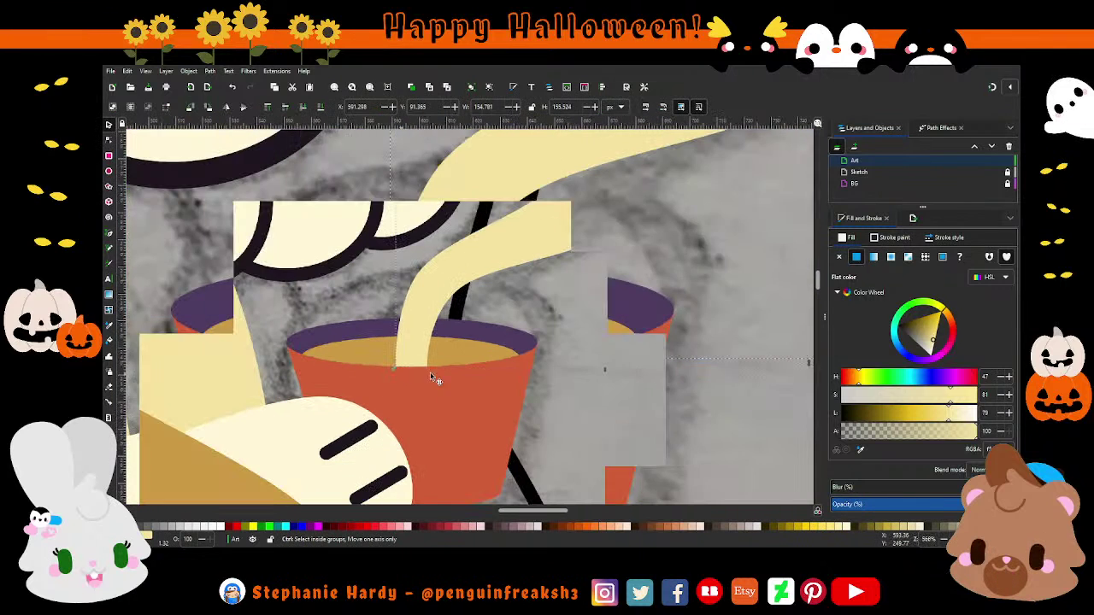
scroll(430, 376, "down", 2, "ctrl")
key("Escape")
scroll(432, 391, "down", 2, "ctrl")
left_click(513, 291)
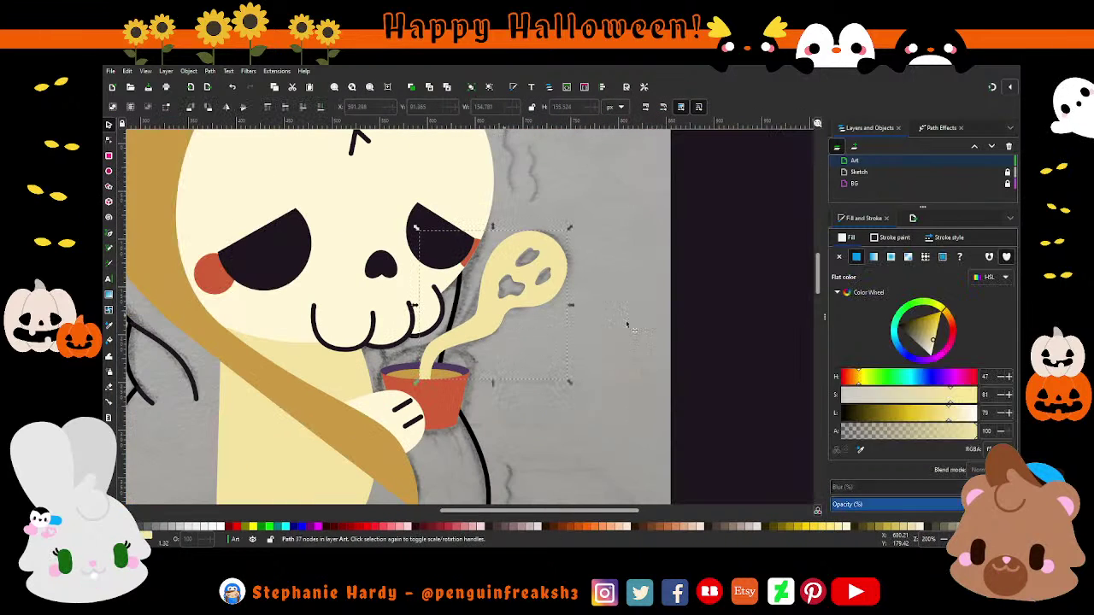
left_click_drag(940, 505, 918, 506)
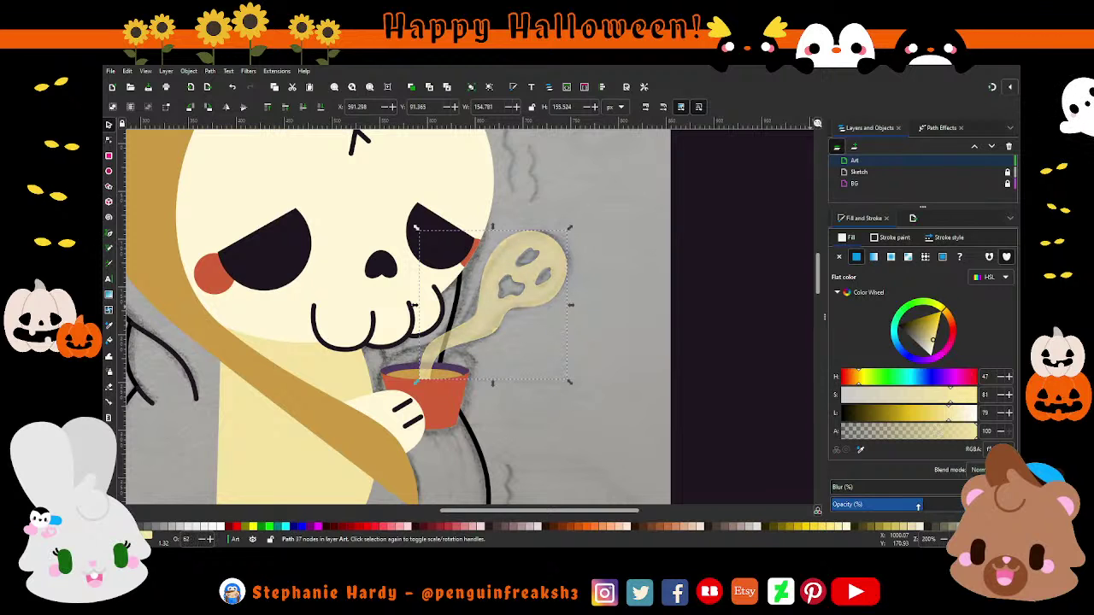
left_click(513, 352)
Step: Save the drawing as Cold_to_the_Bone.svg
scroll(513, 352, "down", 2, "ctrl")
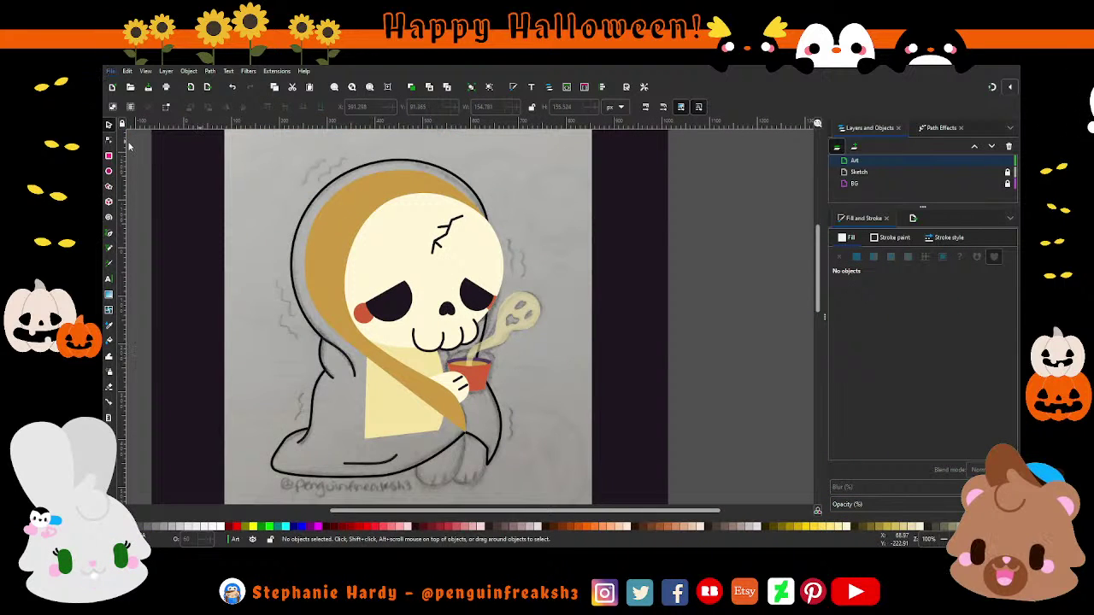
key("ctrl+s")
scroll(544, 361, "down", 1)
scroll(540, 361, "up", 1)
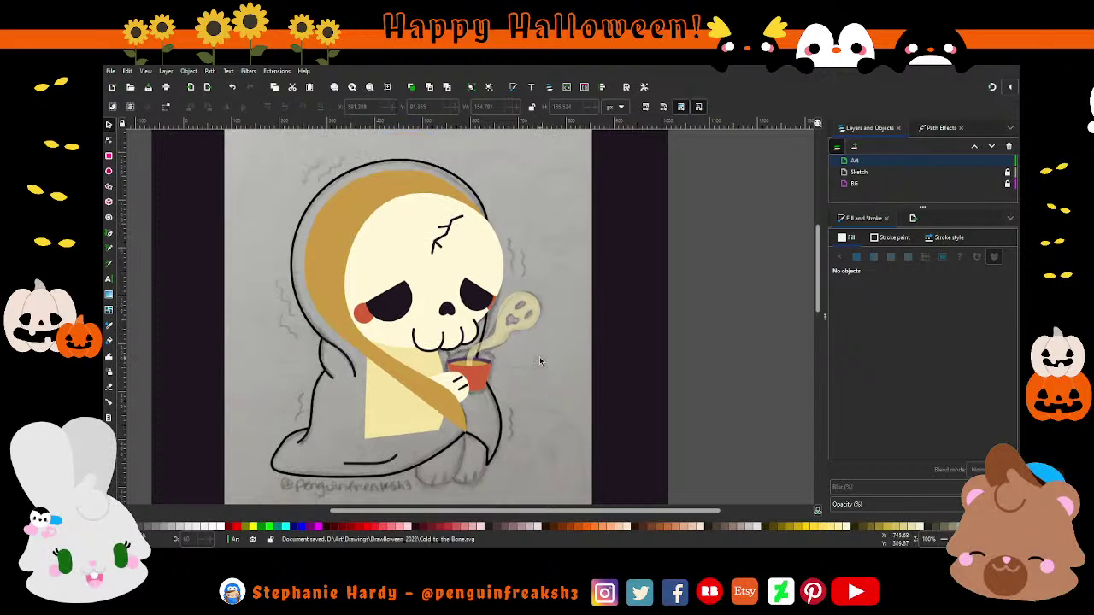
scroll(540, 357, "down", 1)
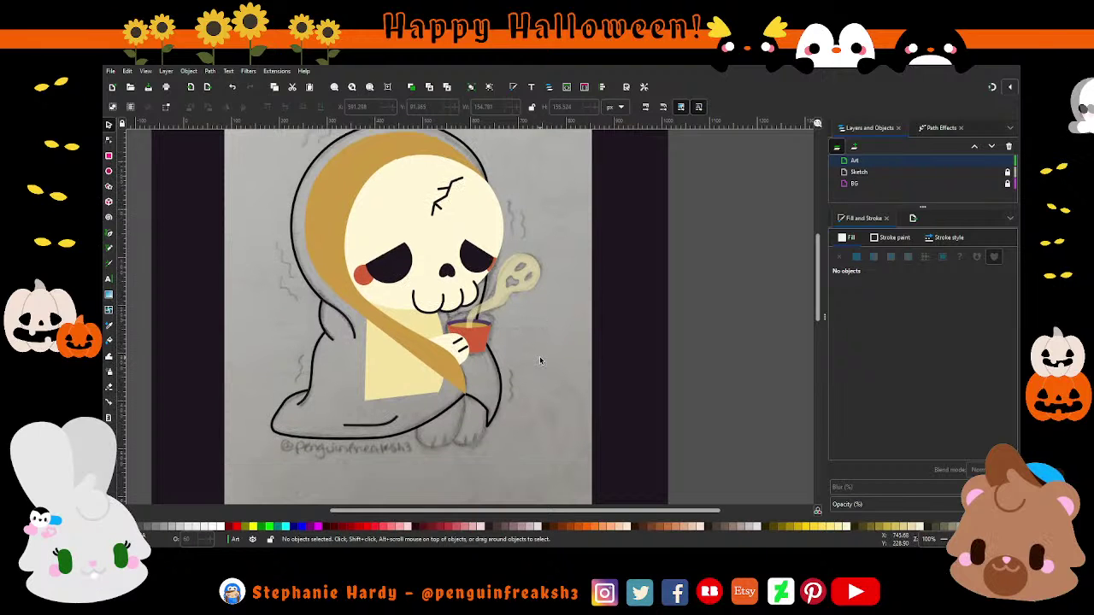
scroll(461, 420, "up", 3, "ctrl")
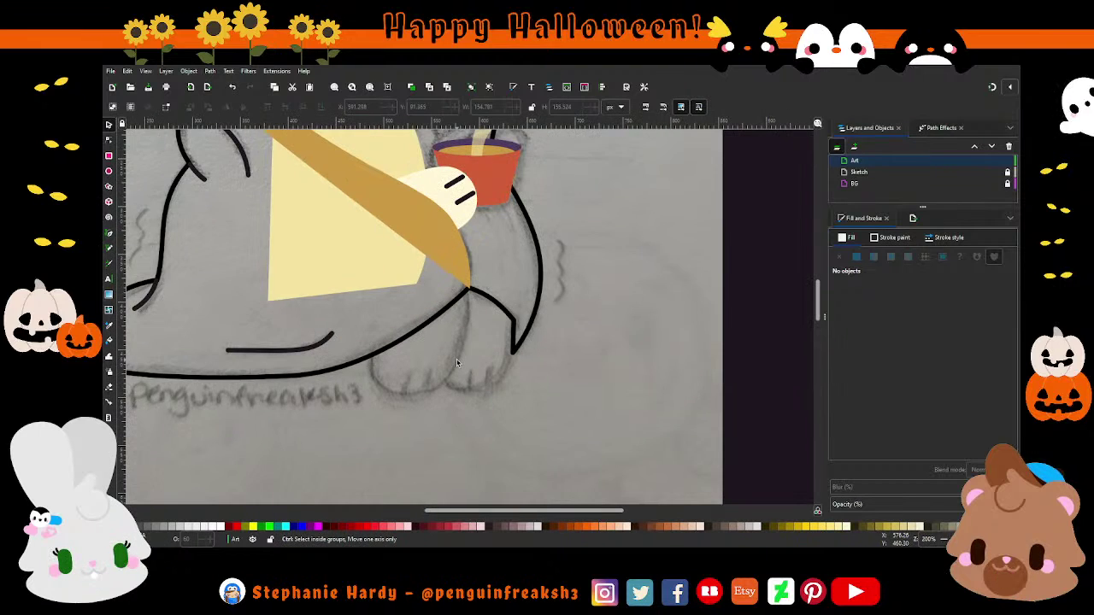
Step: Draw a closed four-point paw outline beneath the robe with the Pen tool
scroll(296, 366, "up", 1)
key("b")
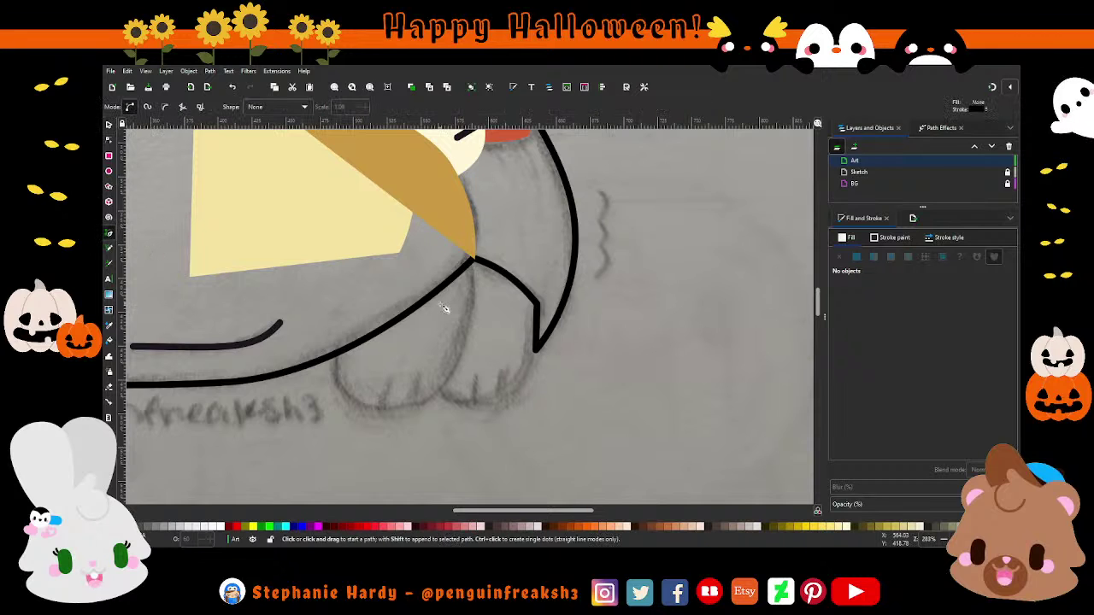
left_click(475, 259)
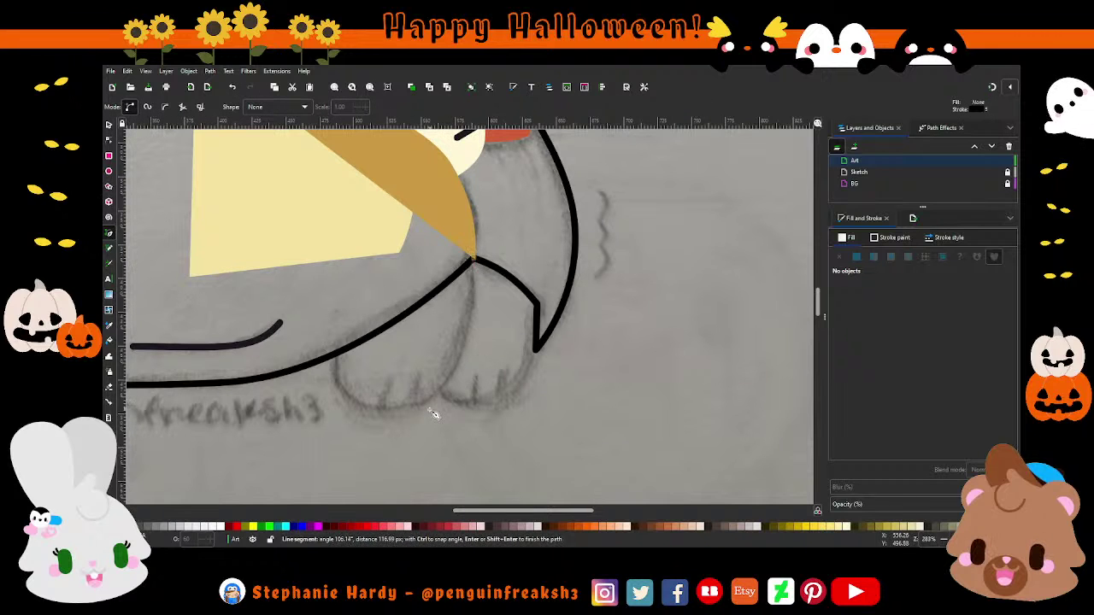
left_click(433, 400)
left_click(345, 399)
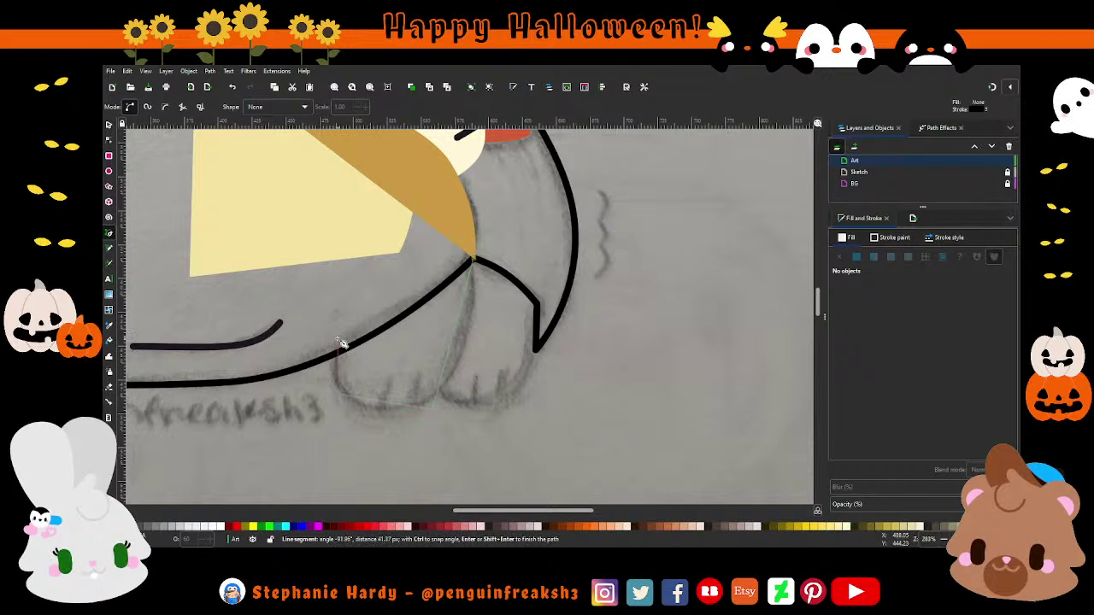
left_click(335, 340)
left_click(475, 258)
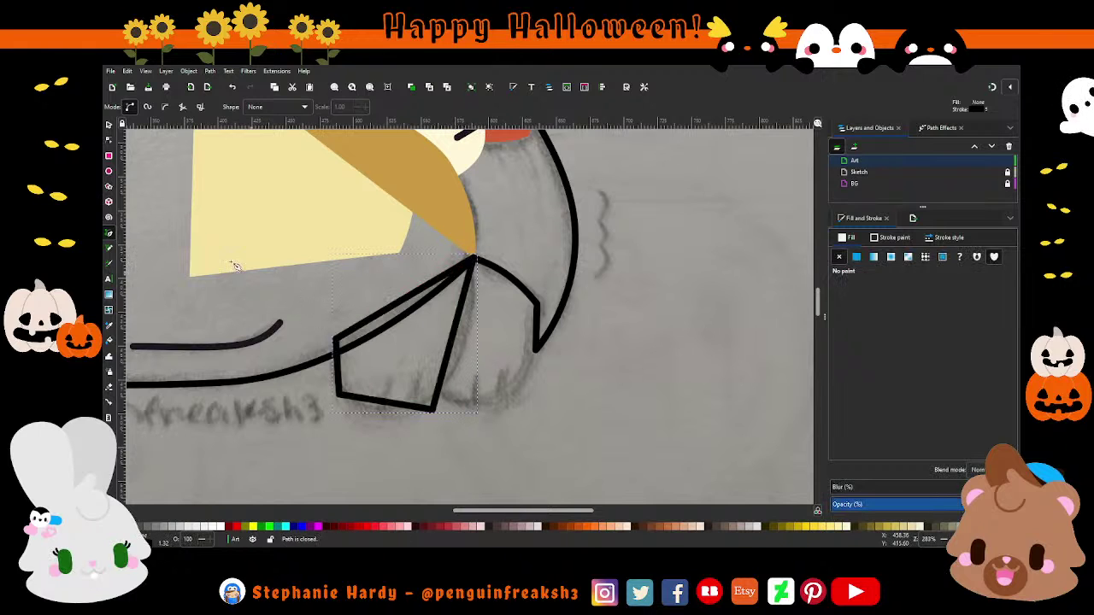
Step: Make the paw's bottom corners smooth and reshape them into a rounded paw
left_click(108, 142)
left_click_drag(516, 466, 313, 386)
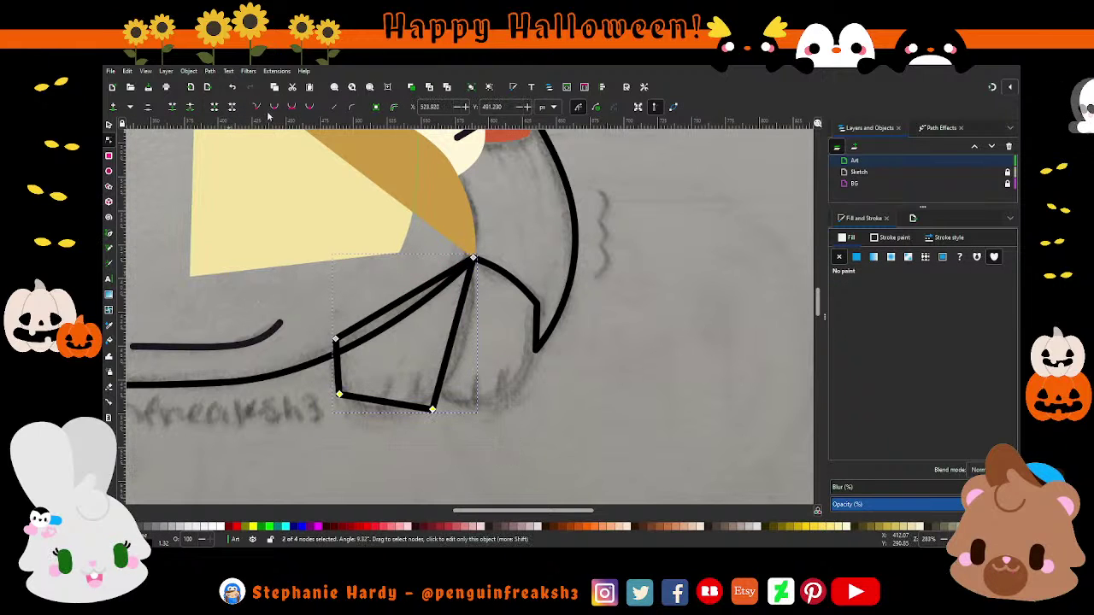
left_click(291, 107)
left_click(432, 411)
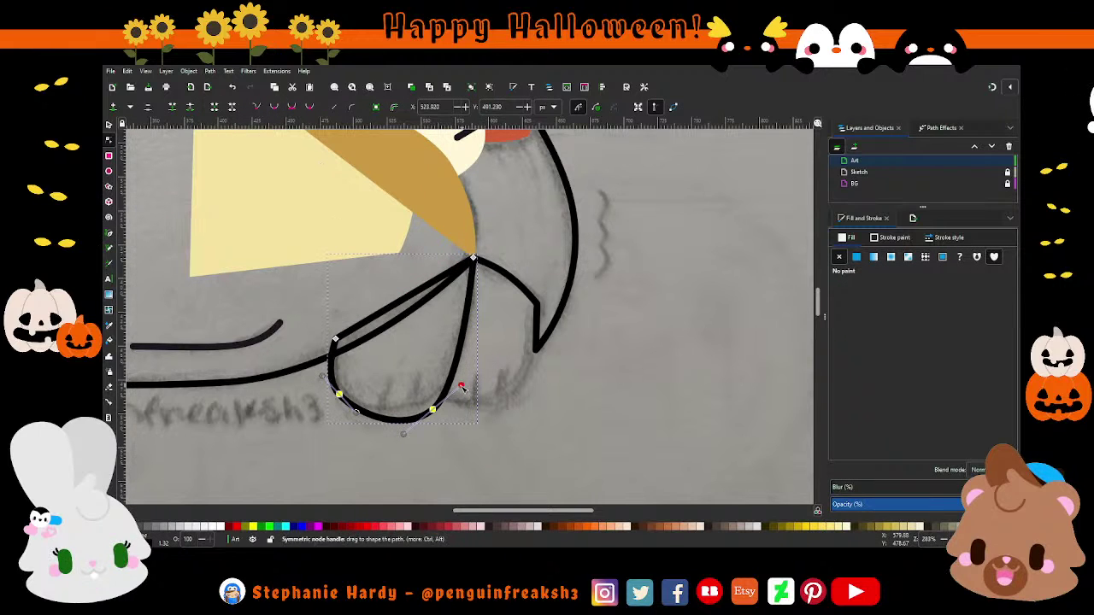
left_click_drag(433, 410, 445, 389)
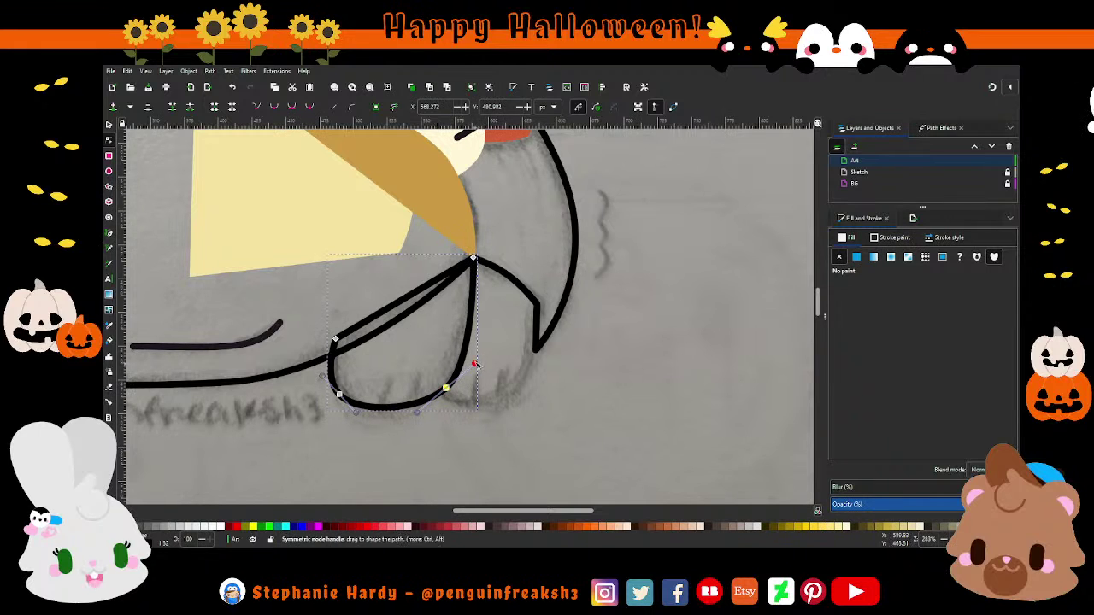
left_click_drag(361, 411, 351, 418)
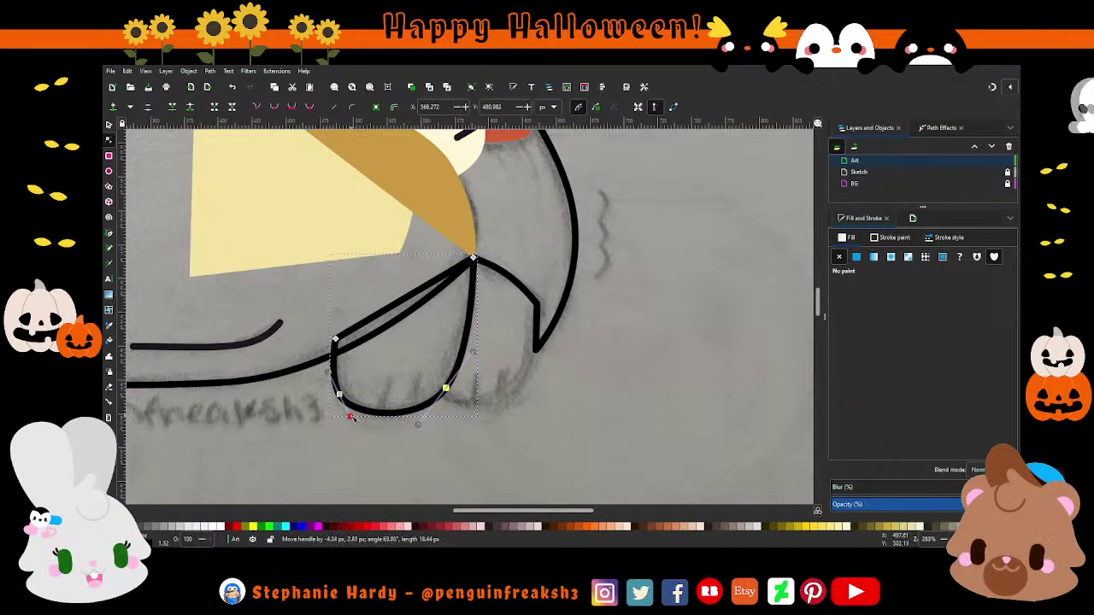
Step: Fill the paw with flat pale yellow, keeping its dark outline
scroll(483, 411, "down", 1, "ctrl")
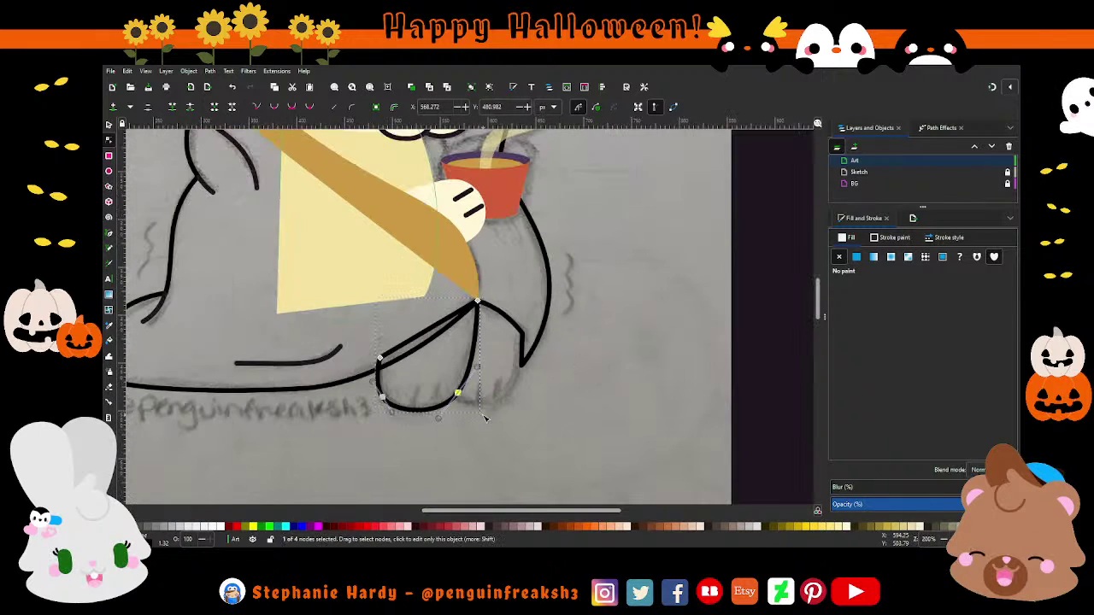
left_click(856, 256)
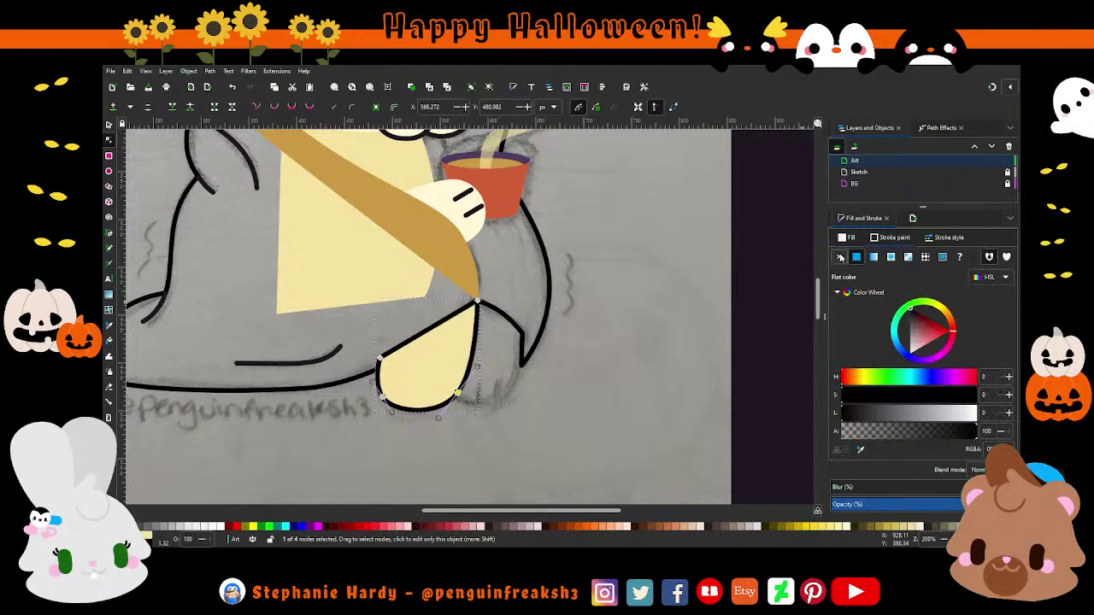
left_click(895, 238)
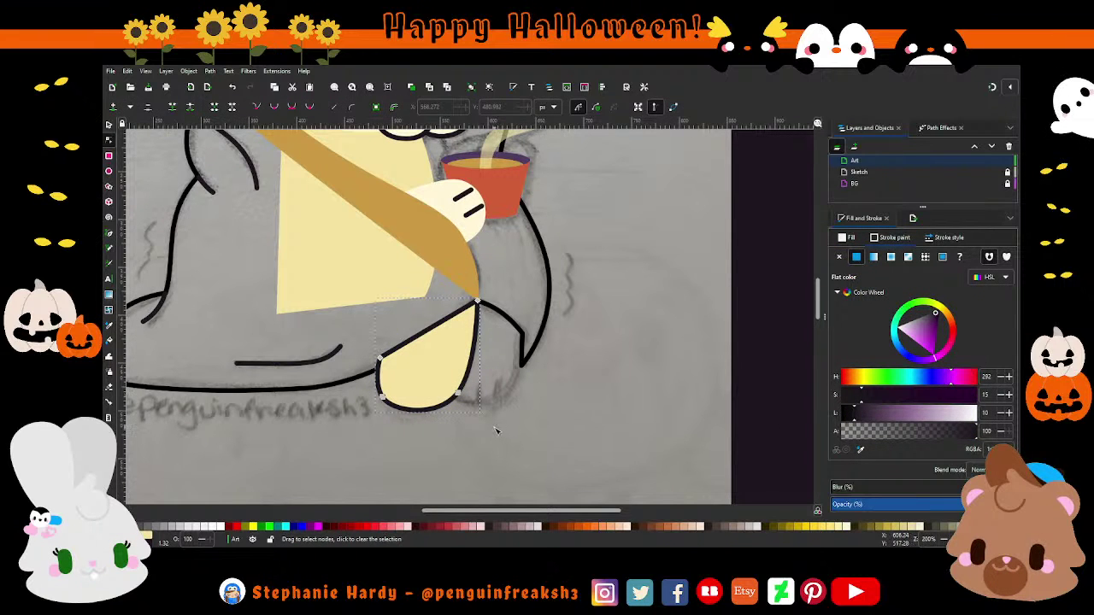
Step: Move the finger lines from the cup hand down onto the new paw and rotate them upright
left_click(109, 124)
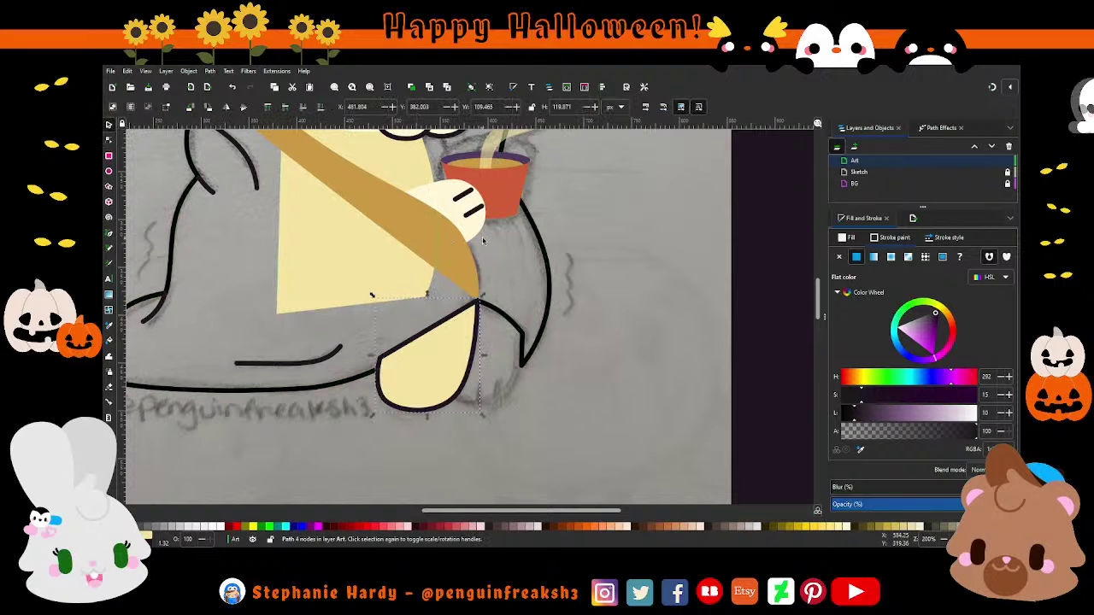
left_click(470, 214)
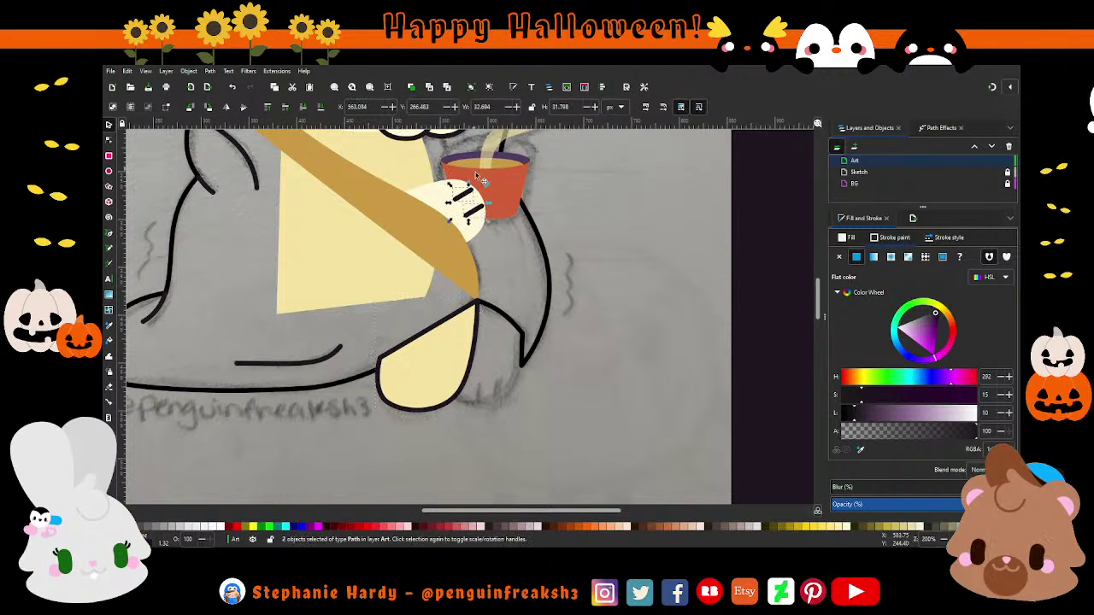
mouse_move(474, 203)
left_mouse_down()
mouse_move(425, 416)
mouse_move(452, 380)
mouse_move(444, 377)
left_mouse_up()
left_click(438, 387)
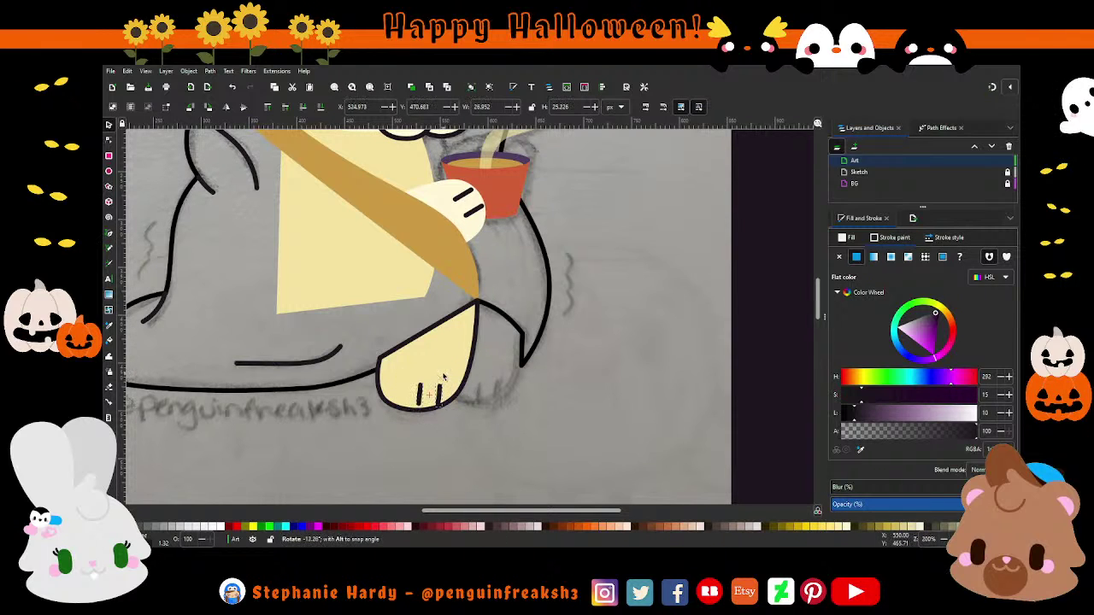
key("Escape")
left_click(419, 394)
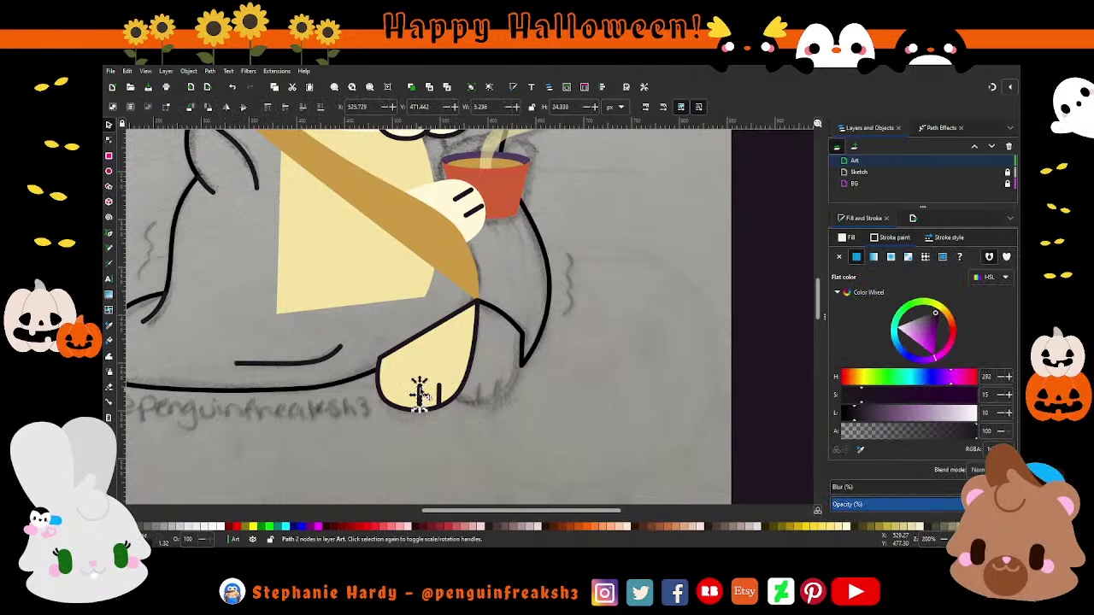
key("Escape")
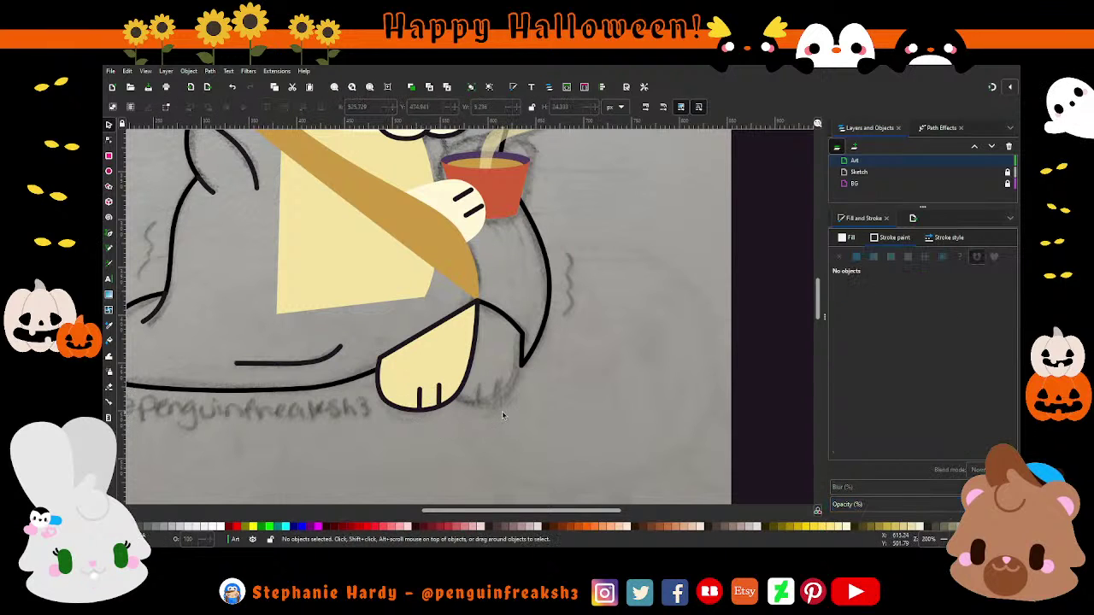
Step: Duplicate the paw with its toe marks and shift the copy right as a second paw
left_click_drag(380, 446, 452, 383)
left_click(461, 348, "shift")
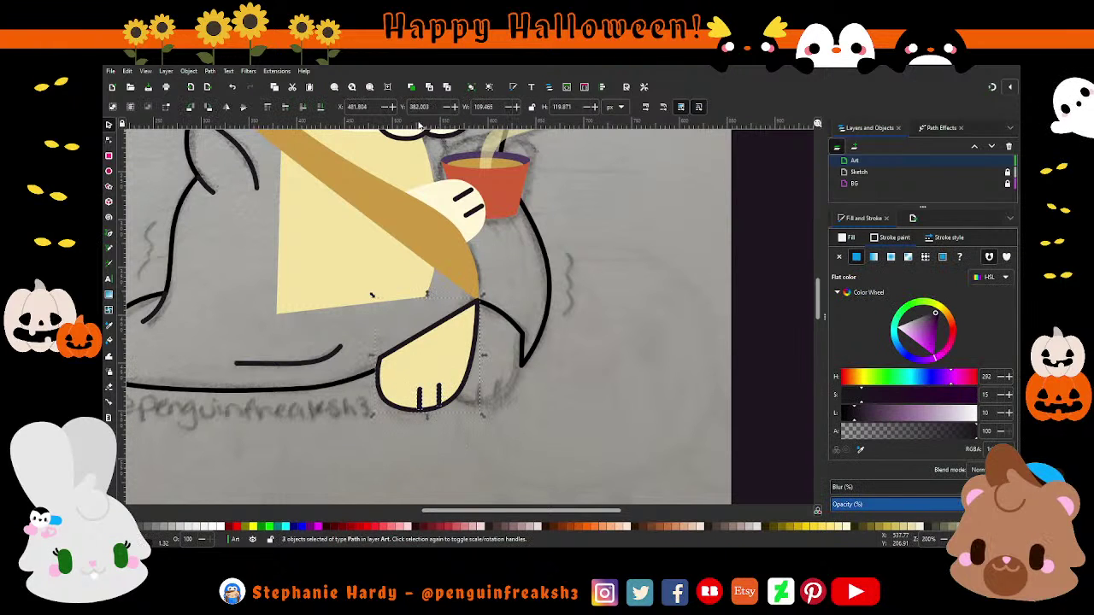
key("ctrl+d")
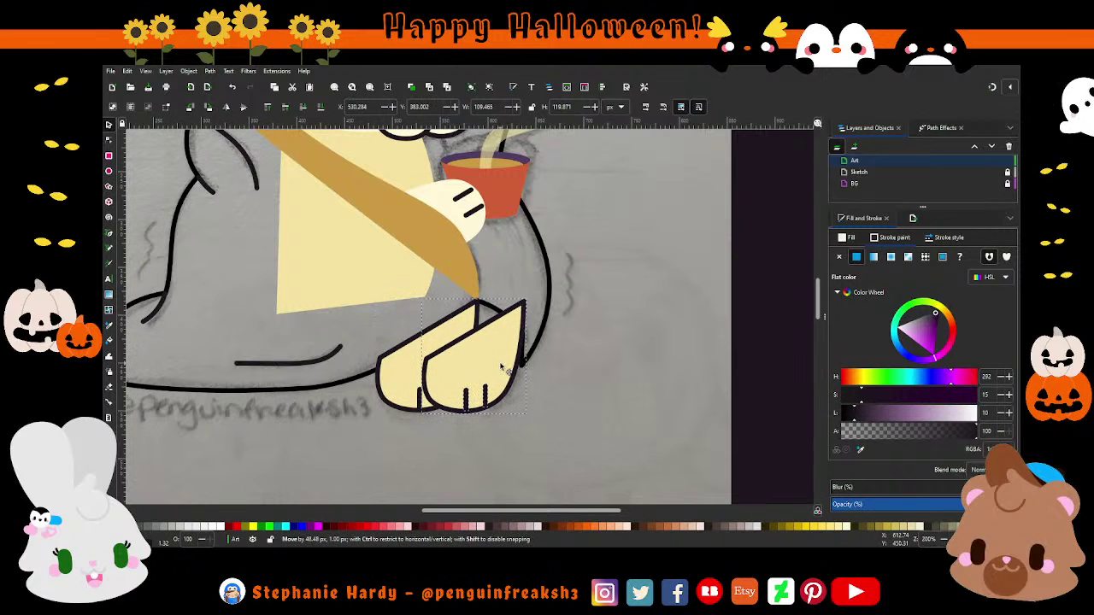
mouse_move(452, 368)
left_mouse_down()
mouse_move(499, 370)
mouse_move(508, 353)
left_mouse_up()
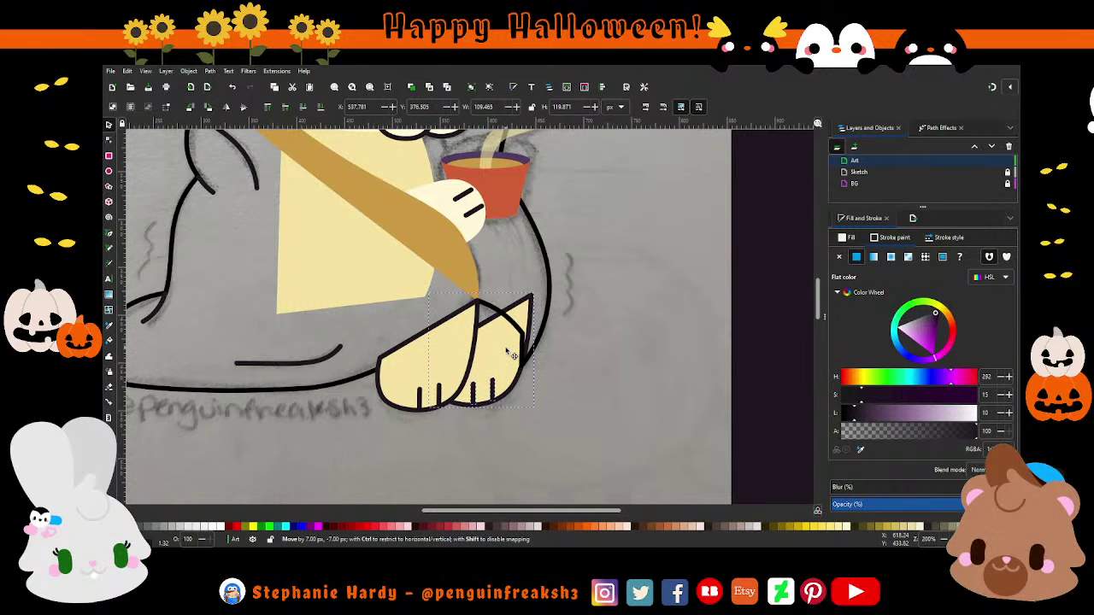
Step: Nudge a paw edge node so it hugs the cloak's curve
key("n")
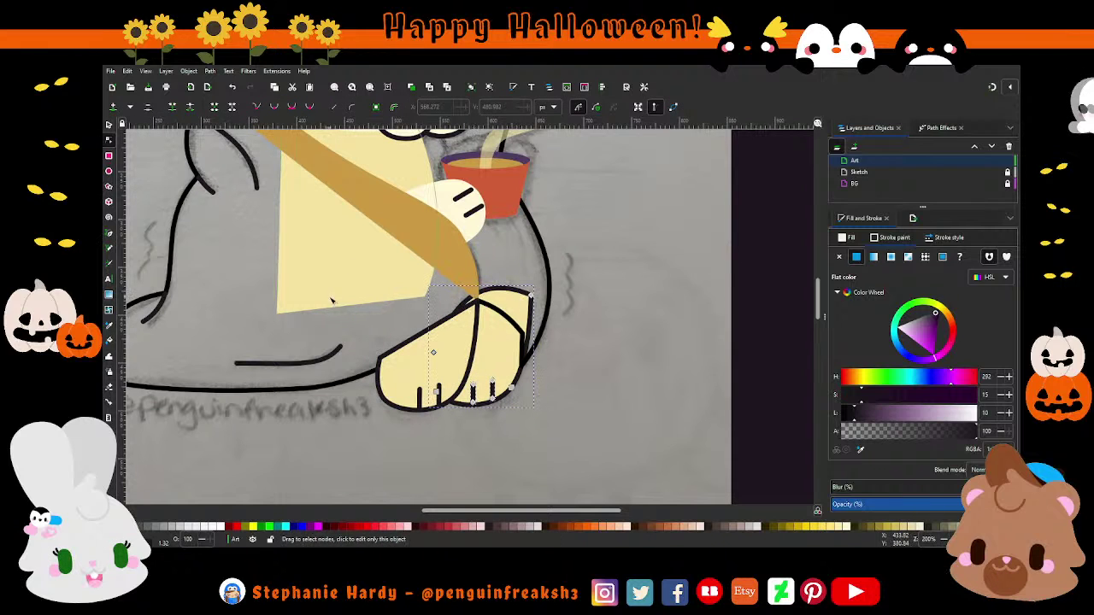
left_click(523, 340)
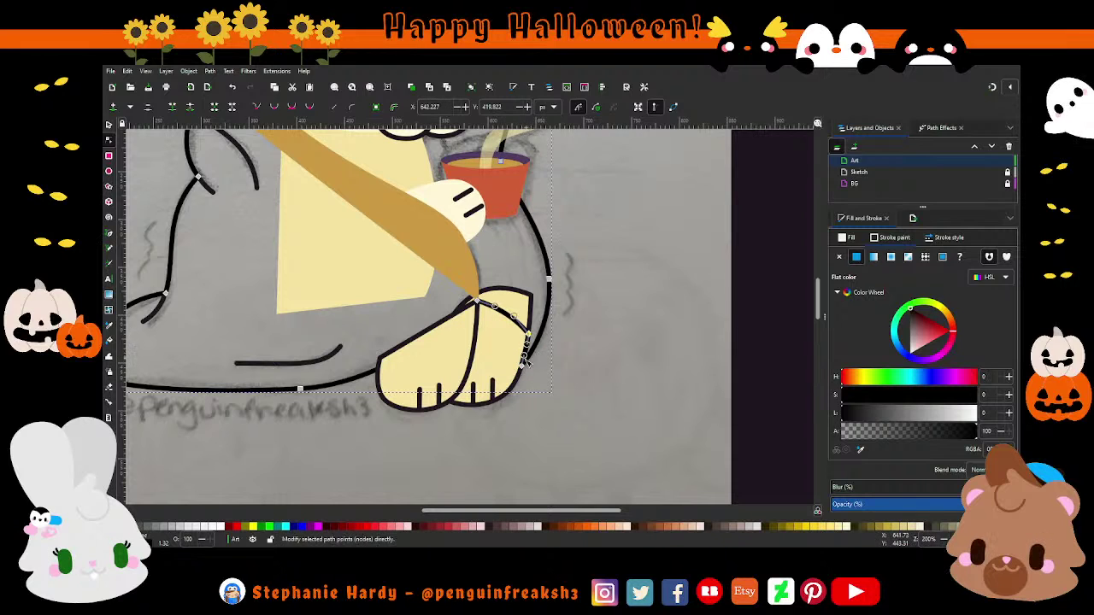
left_click_drag(523, 365, 525, 363)
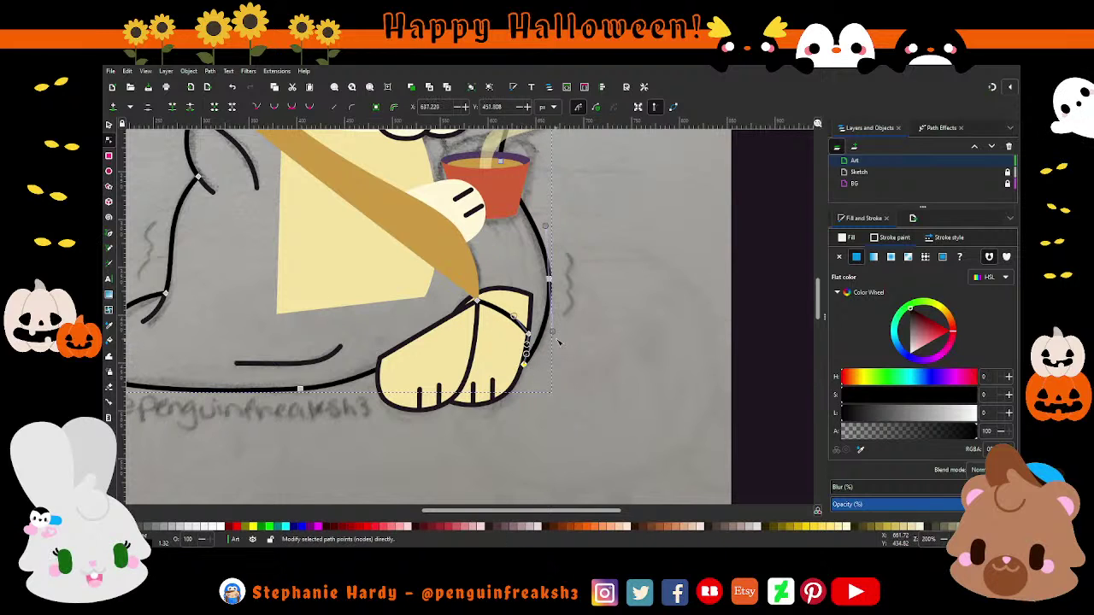
Step: Select the three paw shapes and zoom out to see the whole page
left_click(109, 124)
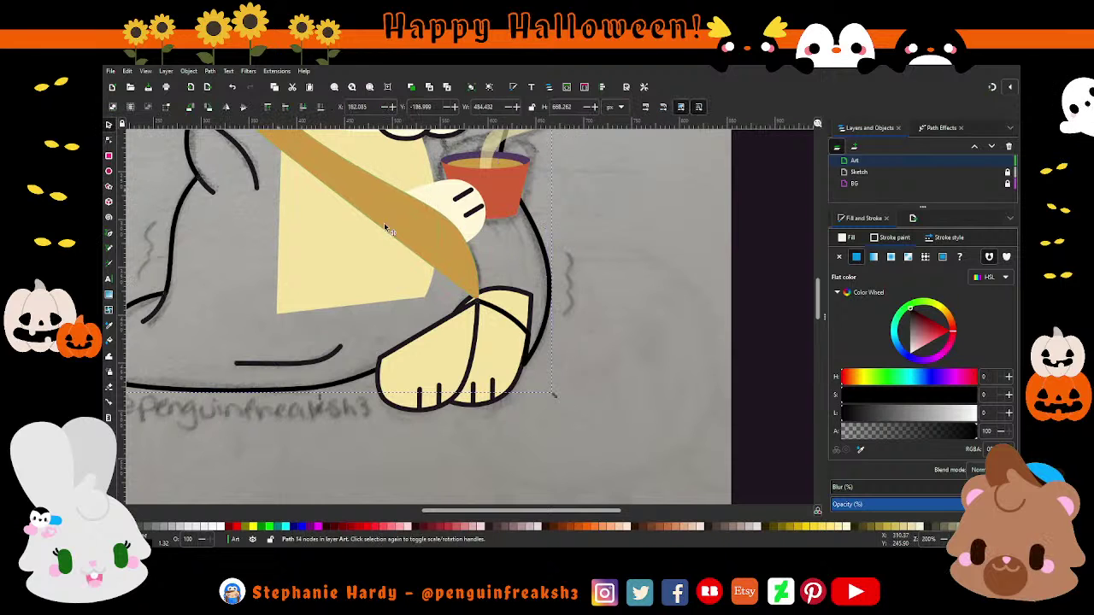
key("Escape")
scroll(484, 412, "down", 2)
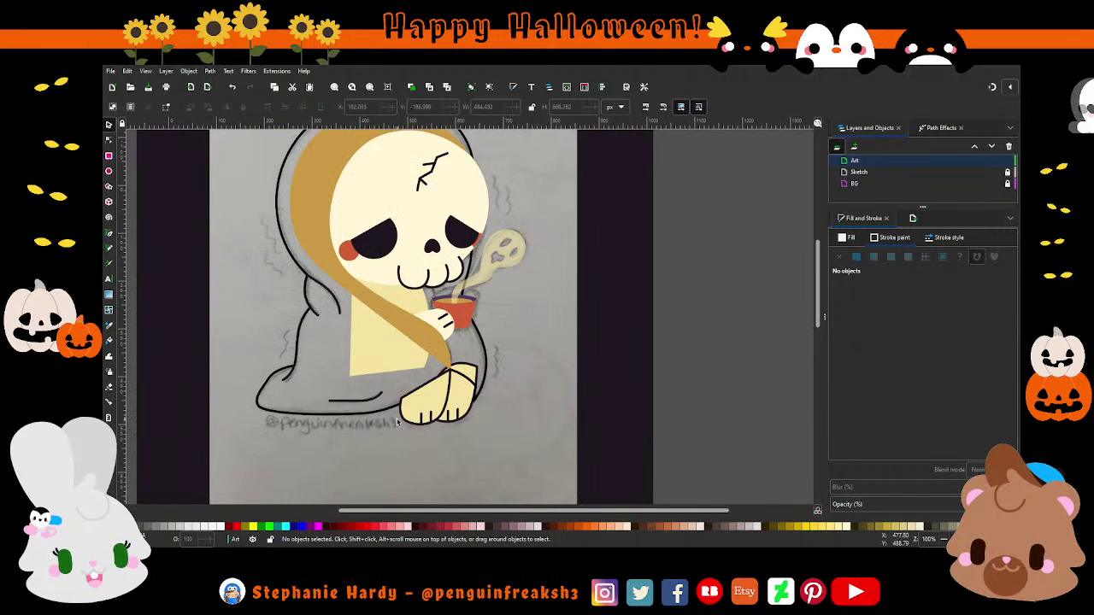
left_click_drag(437, 440, 389, 359)
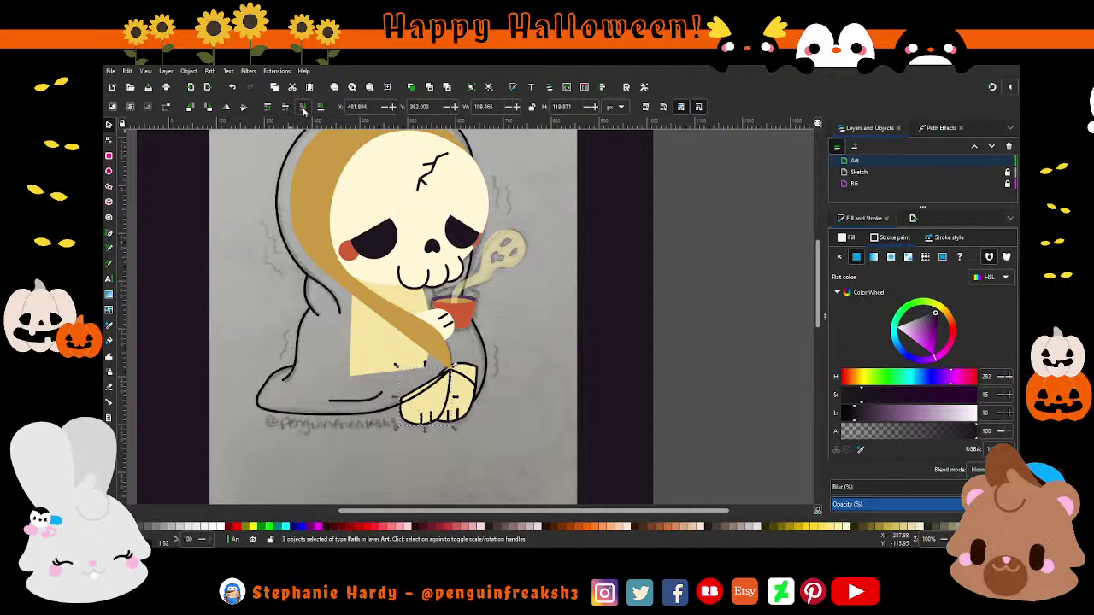
key("Escape")
scroll(403, 418, "down", 1)
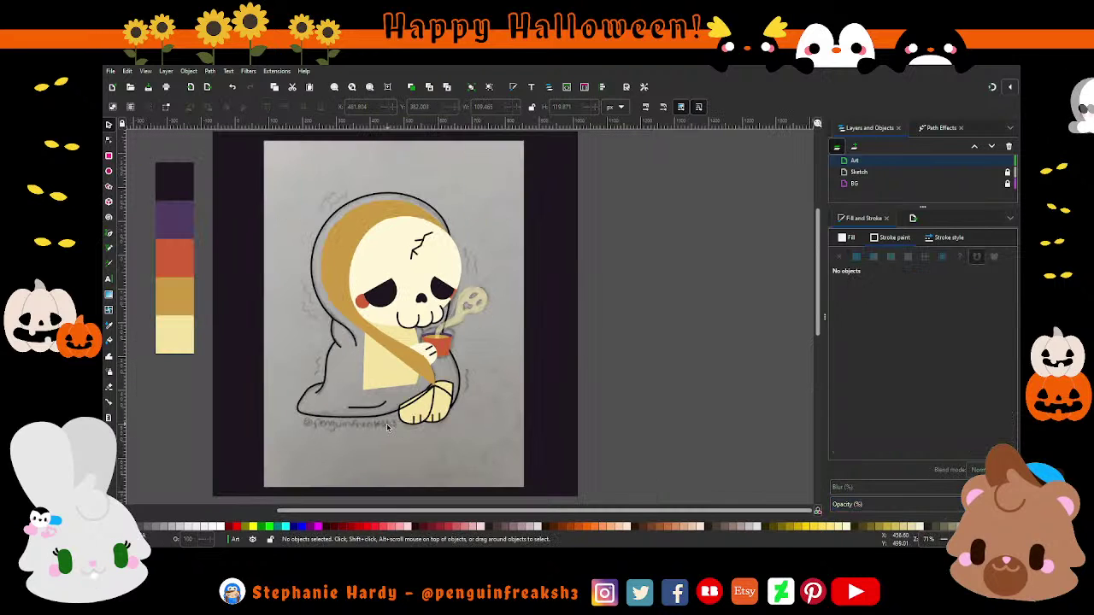
Step: Fill the cloak body with flat mustard gold sampled from the gold swatch
left_click(433, 208)
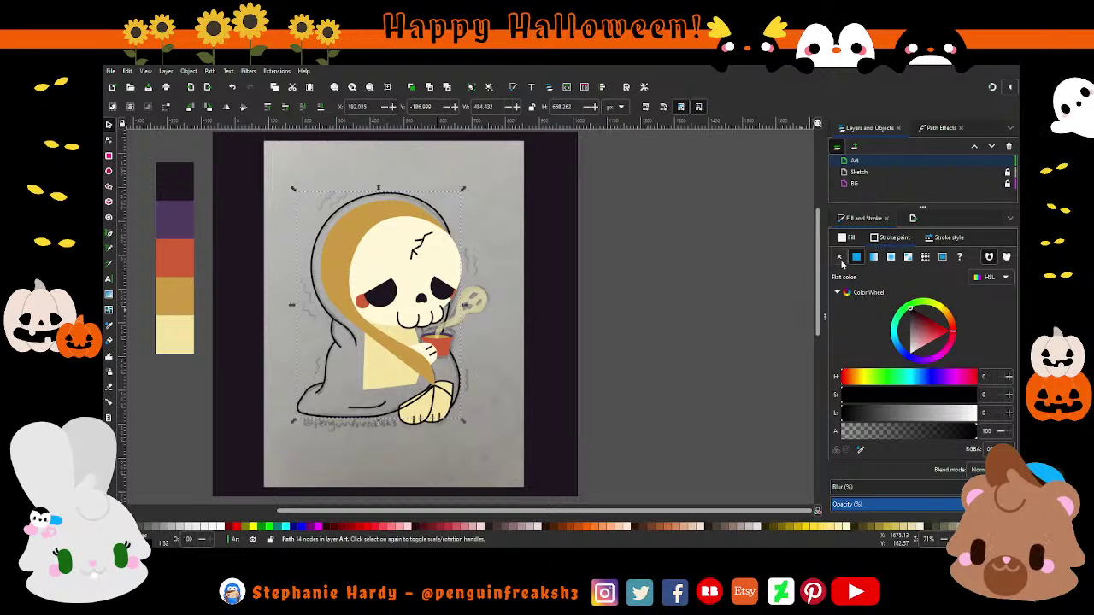
left_click(859, 258)
left_click(860, 450)
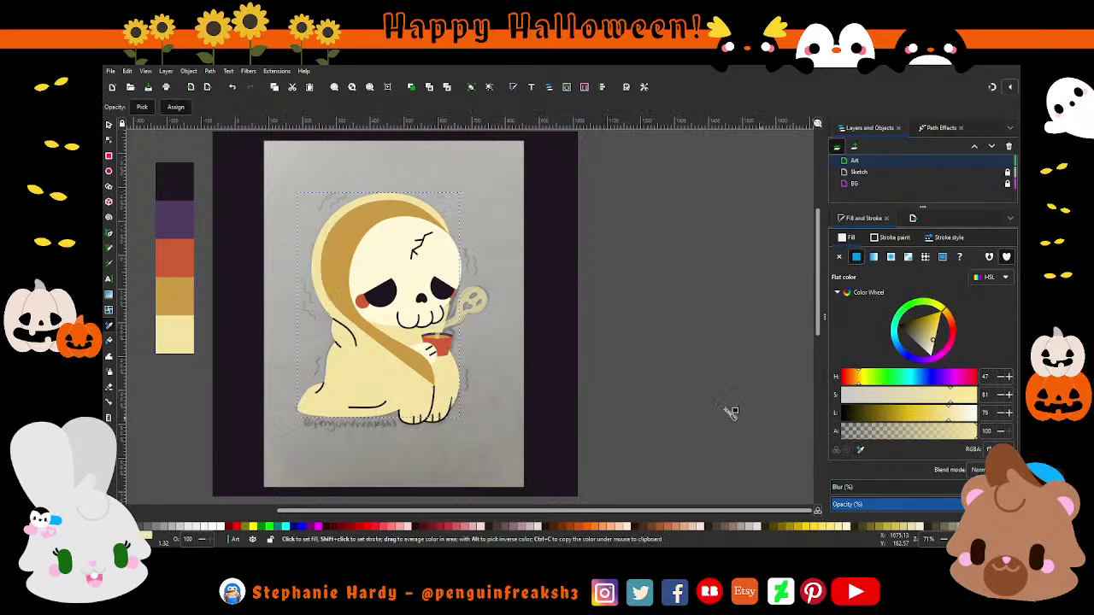
left_click(175, 295)
left_click(488, 216)
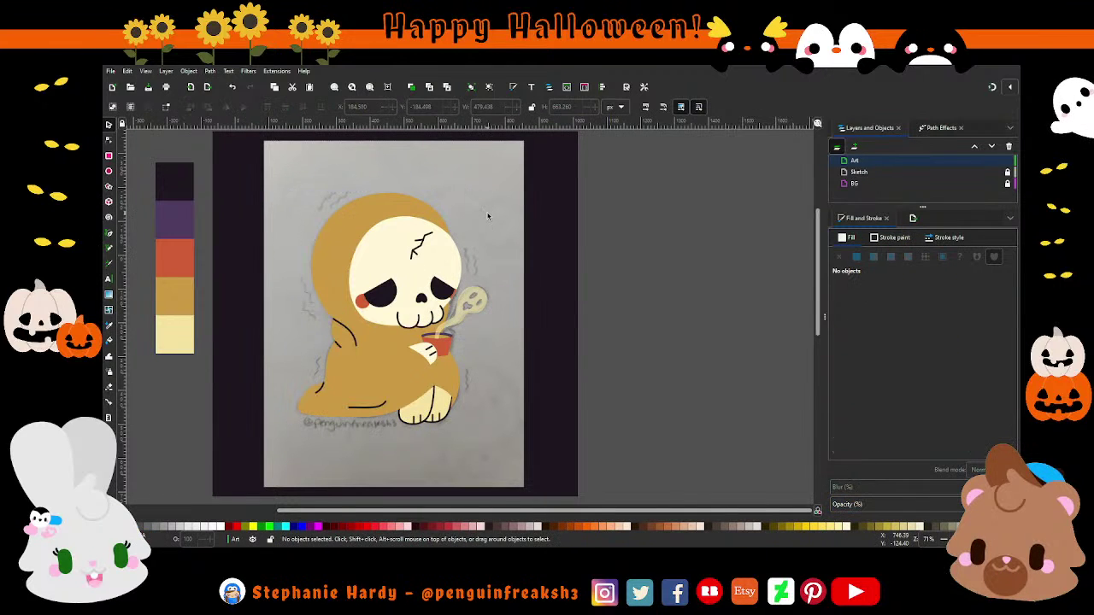
Step: Lower the cloak body so the cream chest triangle shows in front
scroll(402, 367, "up", 1, "ctrl")
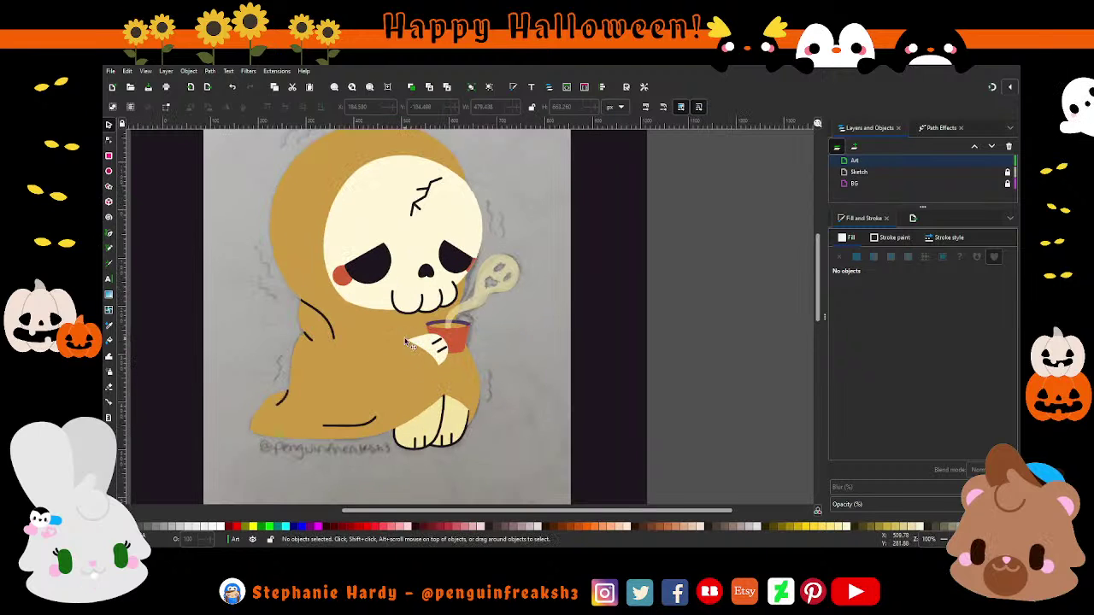
left_click(376, 347)
left_click(318, 162)
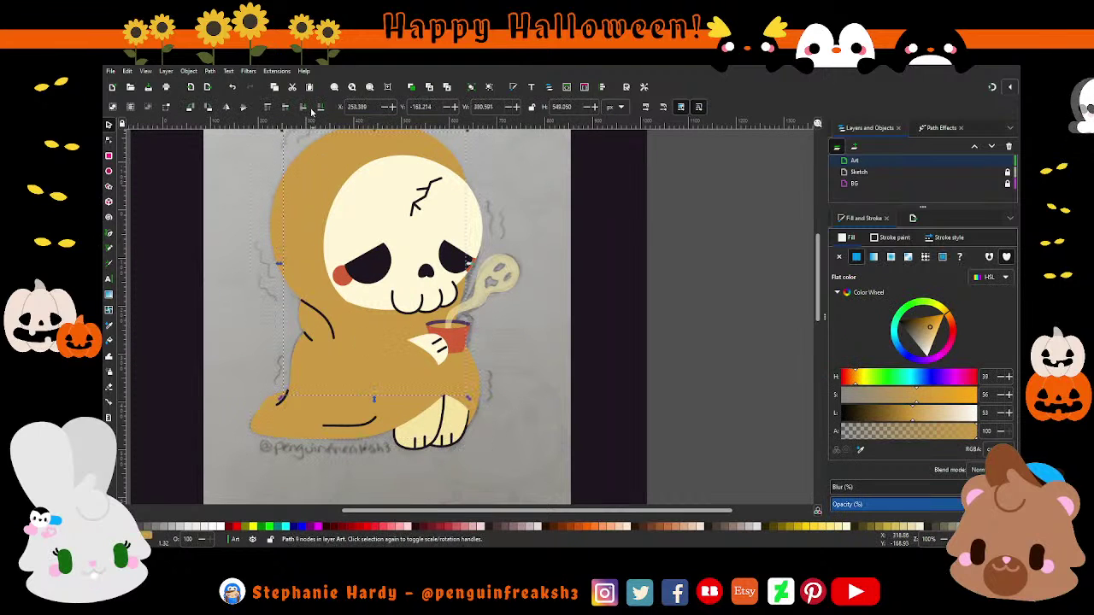
left_click(272, 210)
left_click(321, 107)
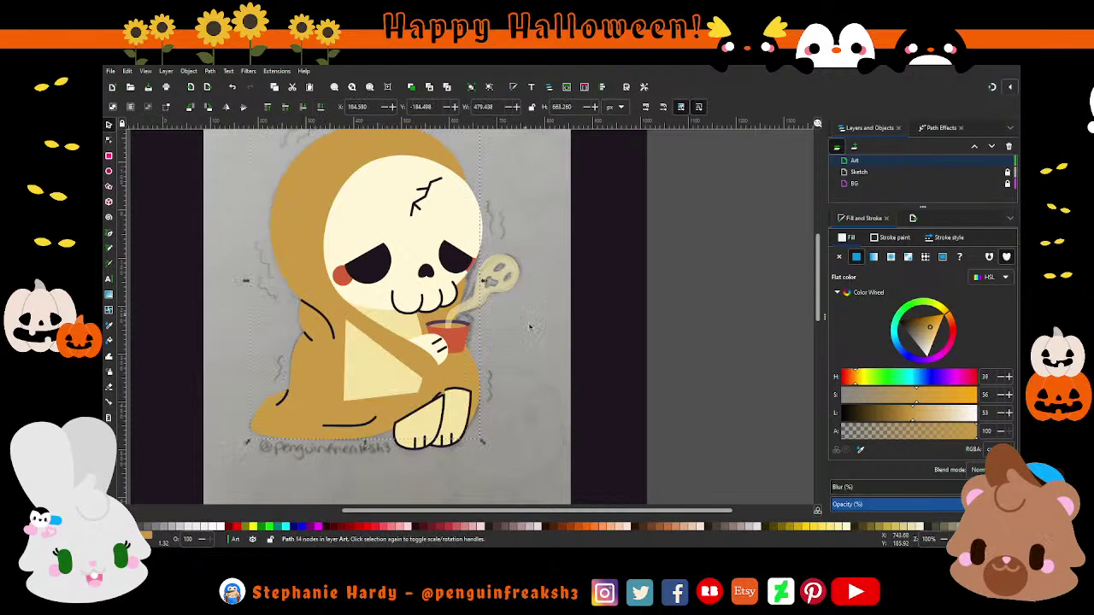
left_click(535, 397)
scroll(396, 362, "up", 2)
Step: Raise the cream chest triangle's bottom nodes to shrink it beneath the hand
left_click(395, 361)
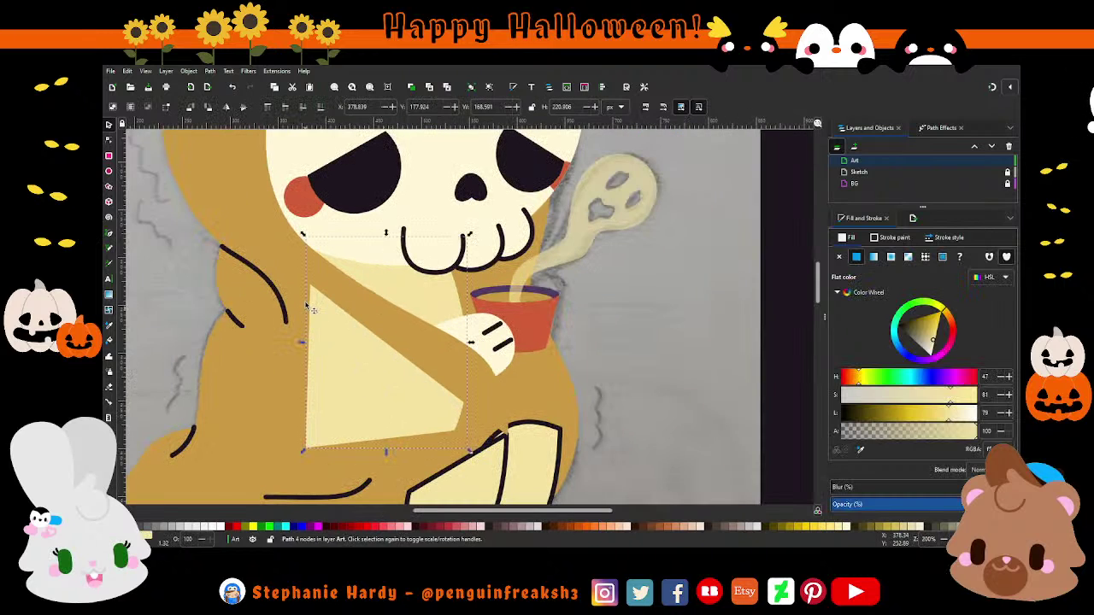
scroll(325, 318, "down", 1)
left_click(109, 139)
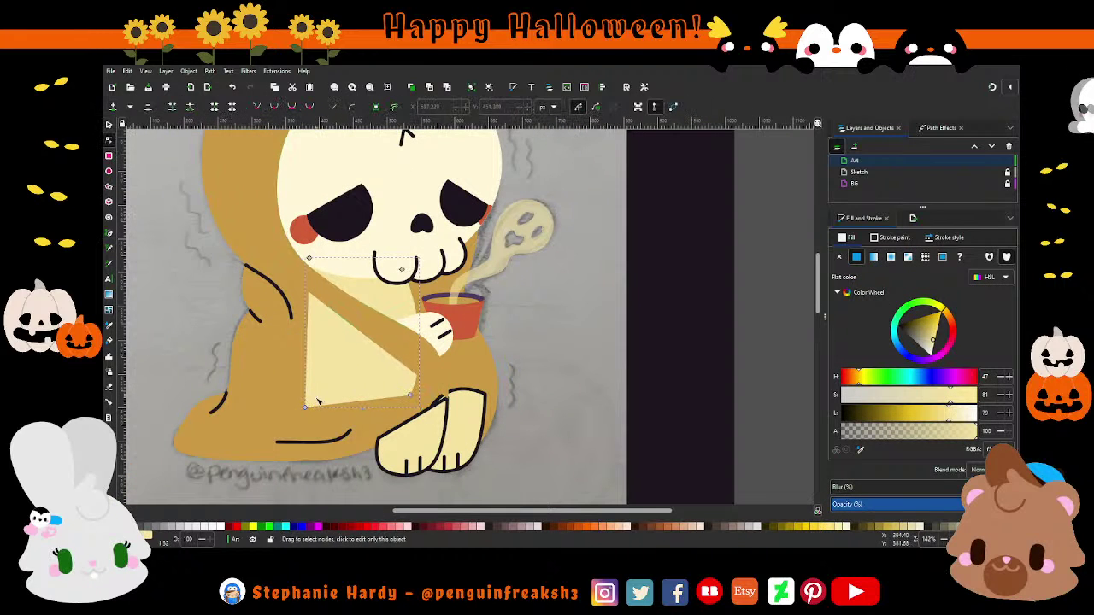
left_click_drag(306, 406, 312, 294)
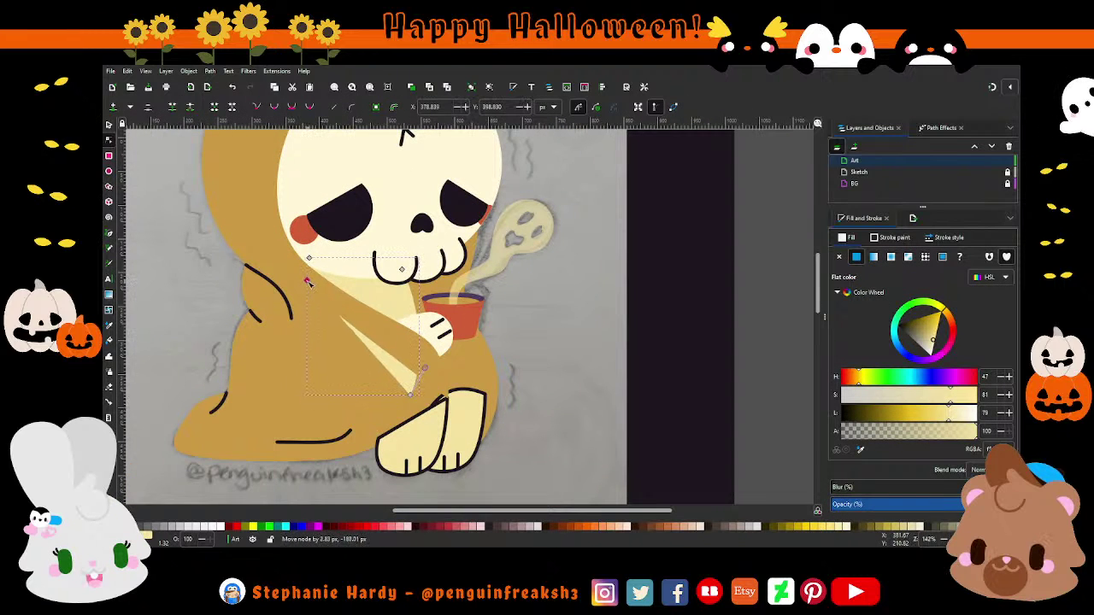
left_click_drag(410, 393, 414, 339)
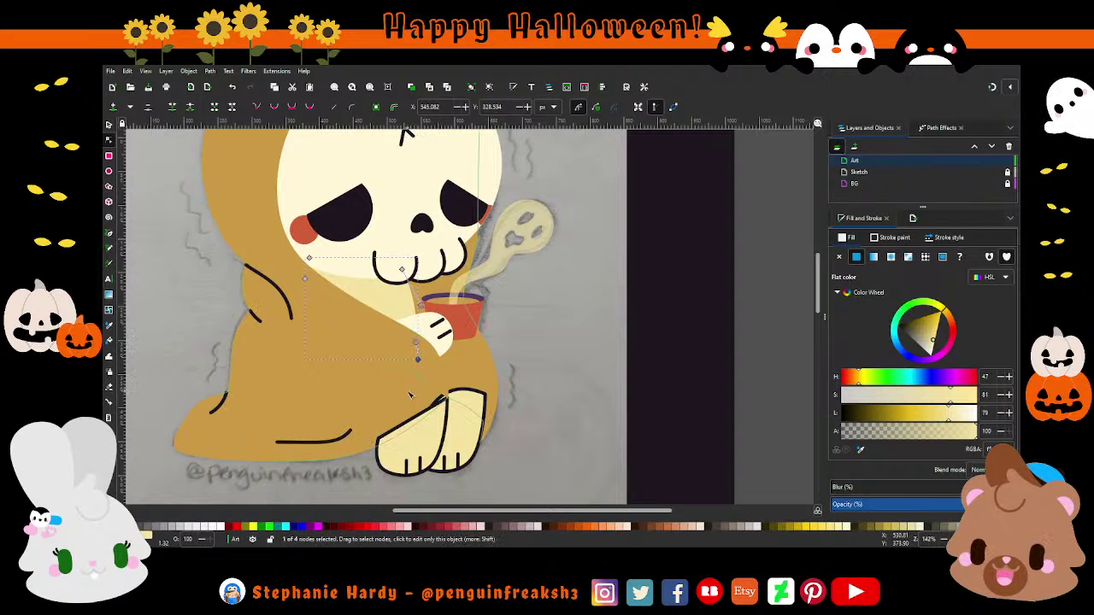
Step: Fit the drawing in view and select all six paw shapes
key("s")
key("1")
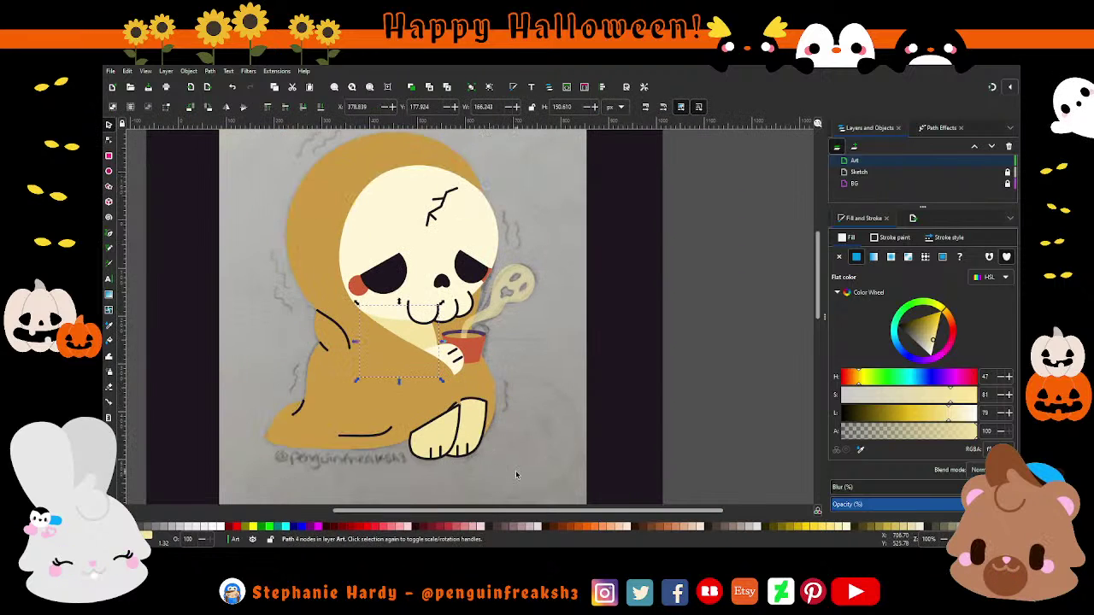
left_click_drag(397, 384, 513, 470)
Step: Nudge the paw's top node down slightly
key("Escape")
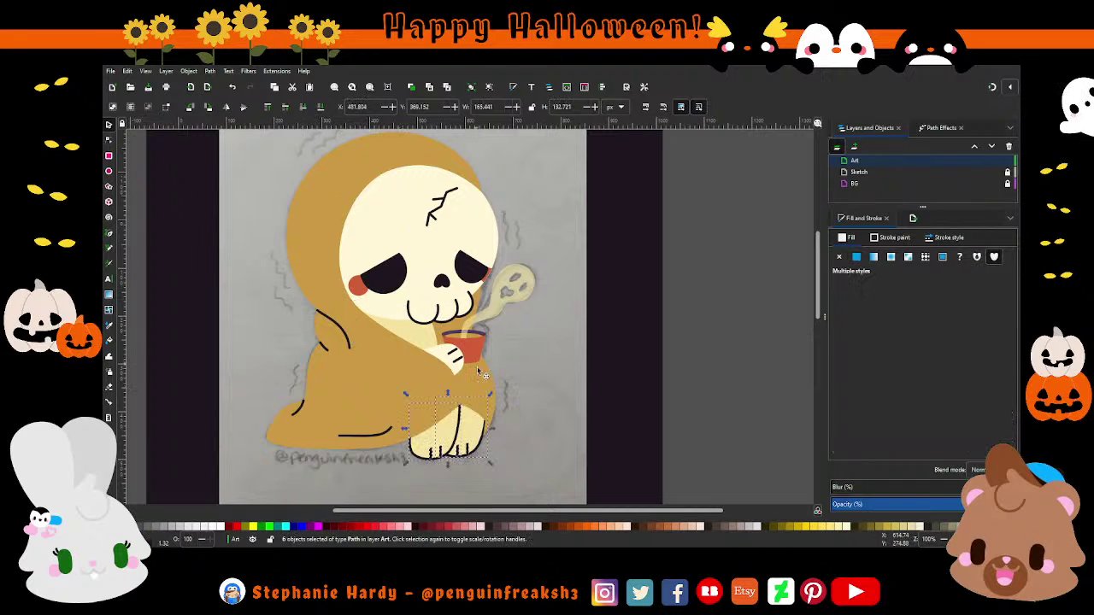
scroll(481, 461, "up", 2)
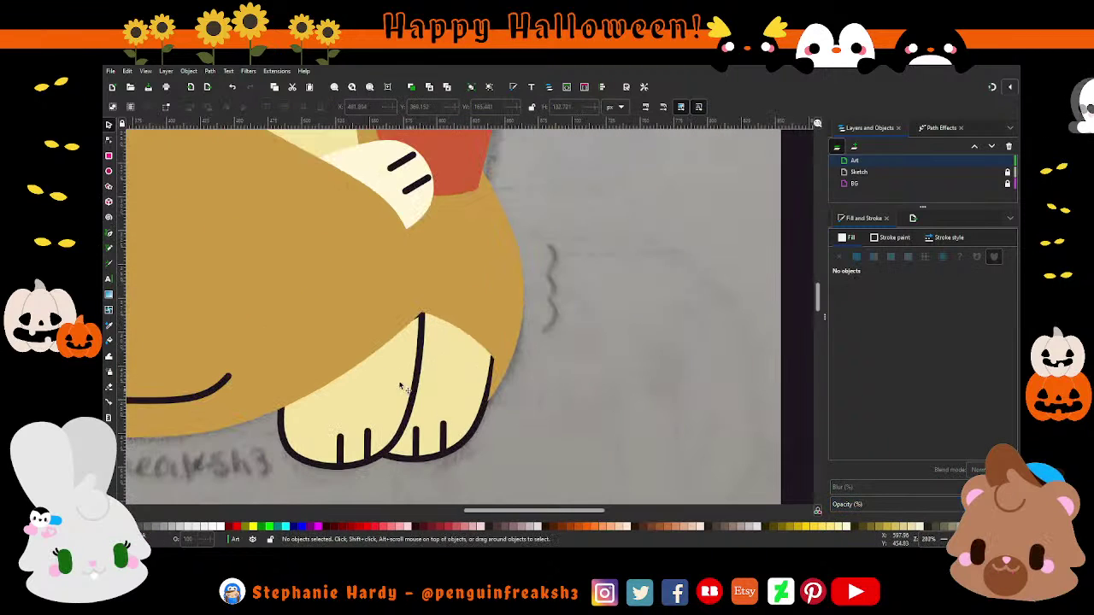
key("n")
scroll(405, 317, "up", 2)
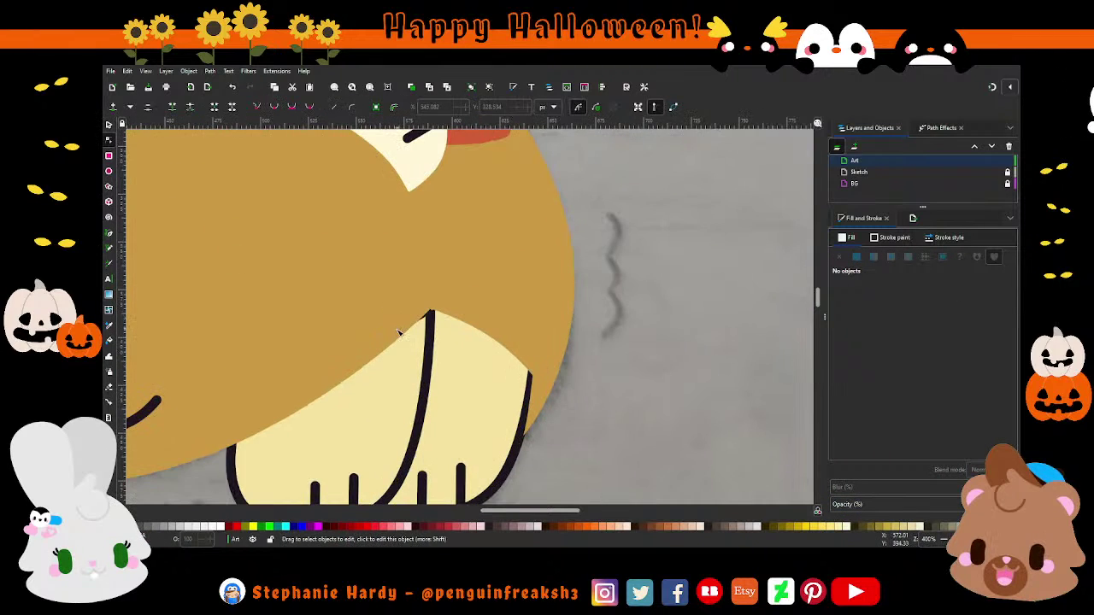
left_click(431, 315)
left_click_drag(431, 310, 432, 318)
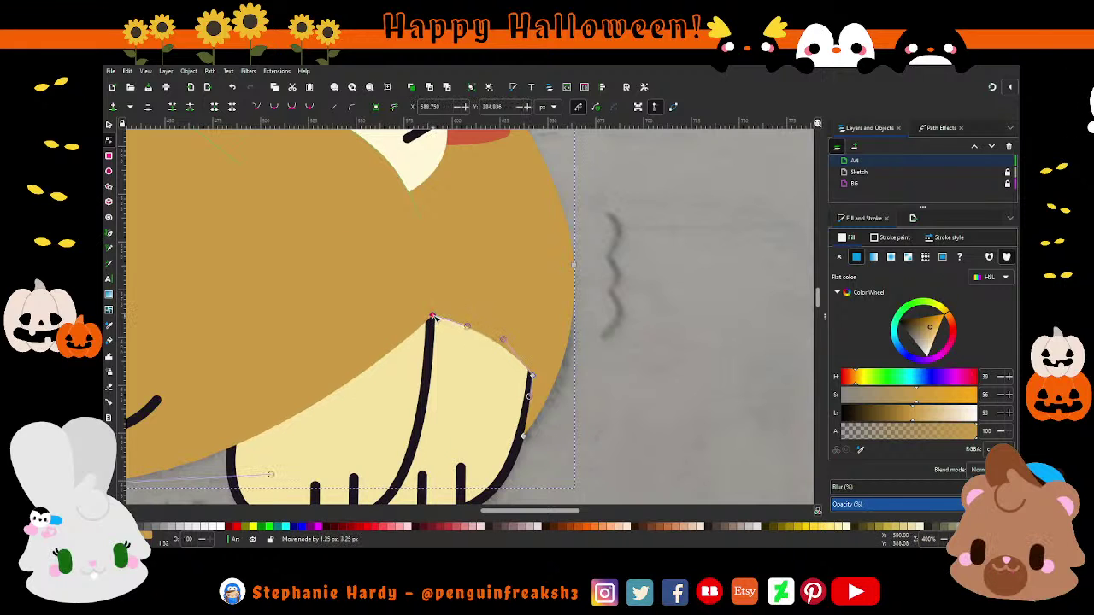
scroll(453, 356, "down", 1)
left_click(109, 127)
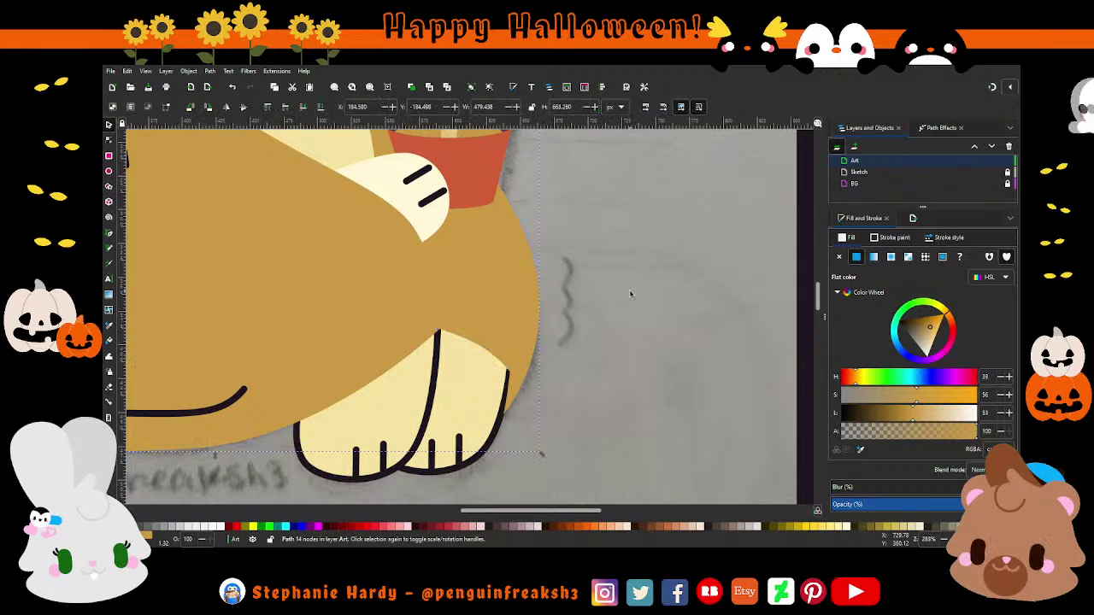
left_click(624, 299)
Step: Adjust the gold cloak's node and curve so its edge meets the paw's outer line
scroll(472, 435, "down", 1)
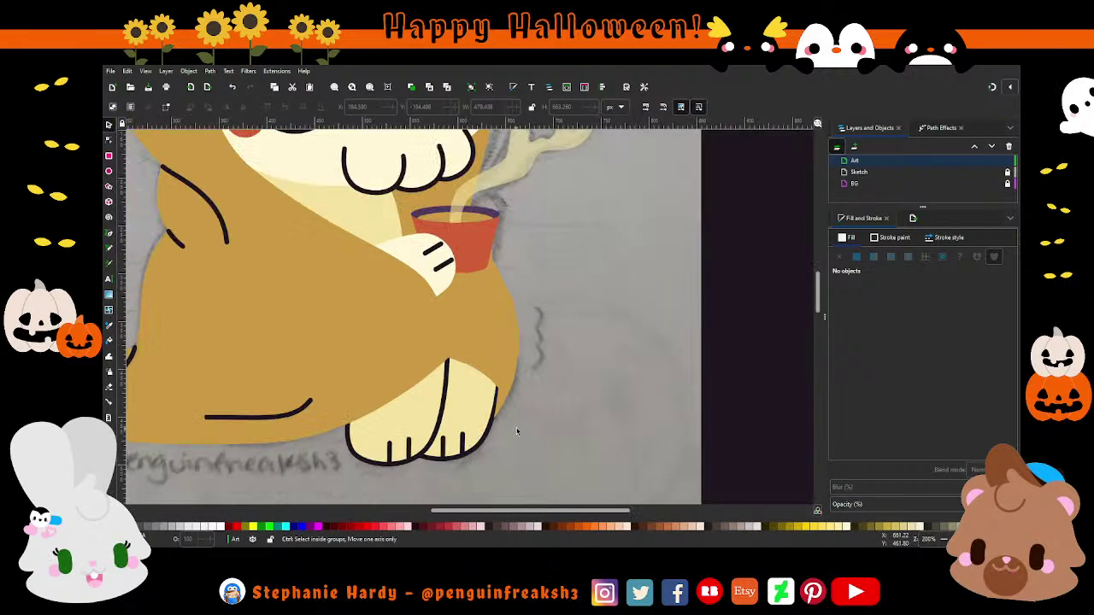
scroll(516, 430, "down", 1)
scroll(518, 430, "down", 1)
left_click(515, 389)
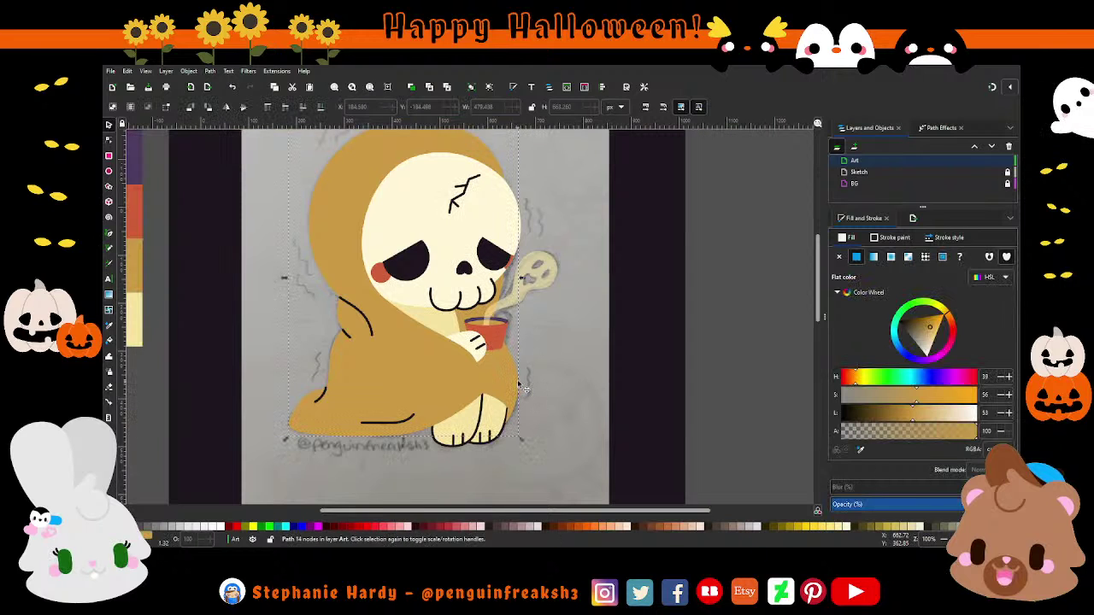
scroll(524, 434, "up", 3)
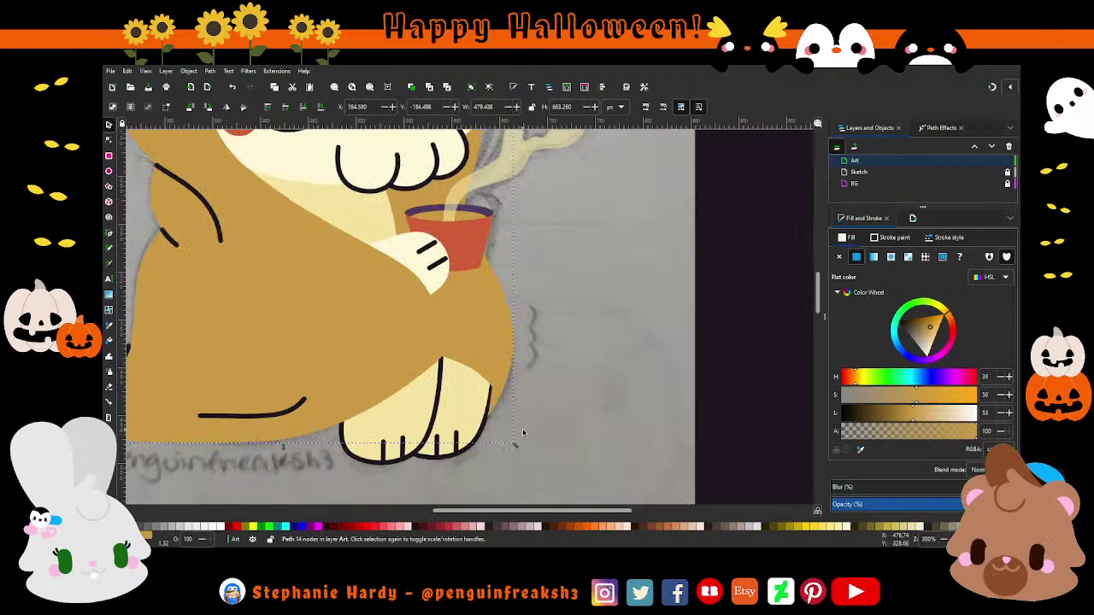
left_click(109, 138)
scroll(497, 422, "up", 2)
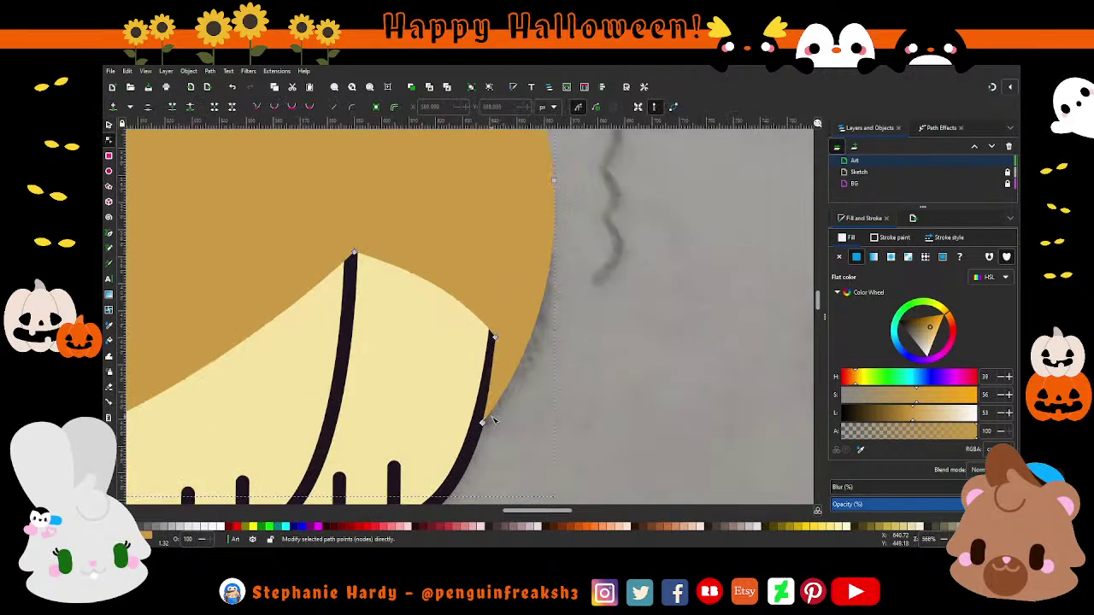
scroll(480, 420, "up", 2)
left_click_drag(472, 428, 480, 432)
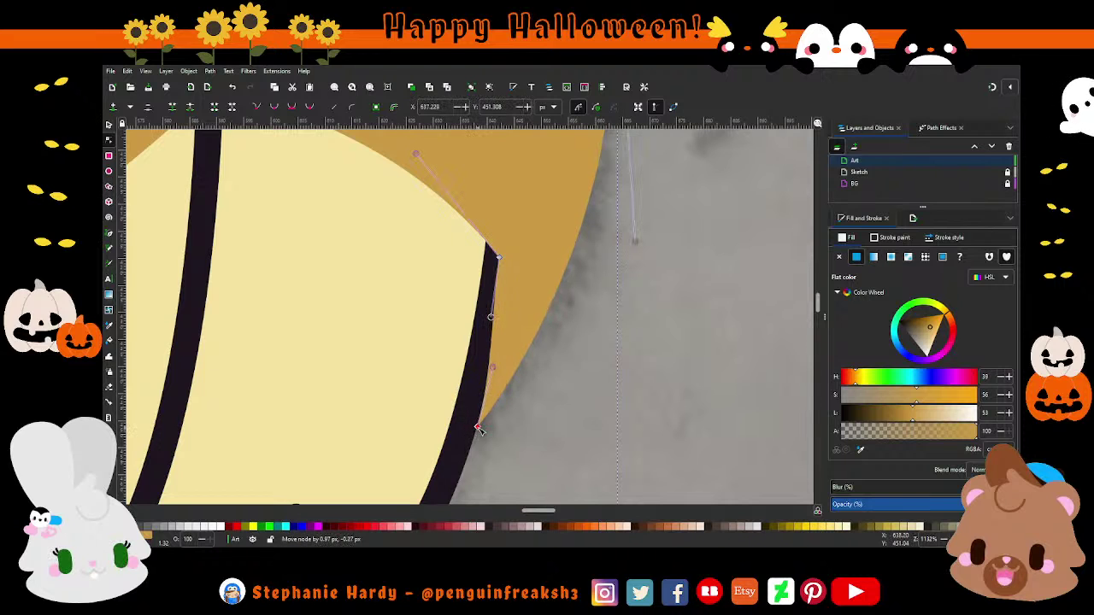
left_click_drag(489, 317, 501, 294)
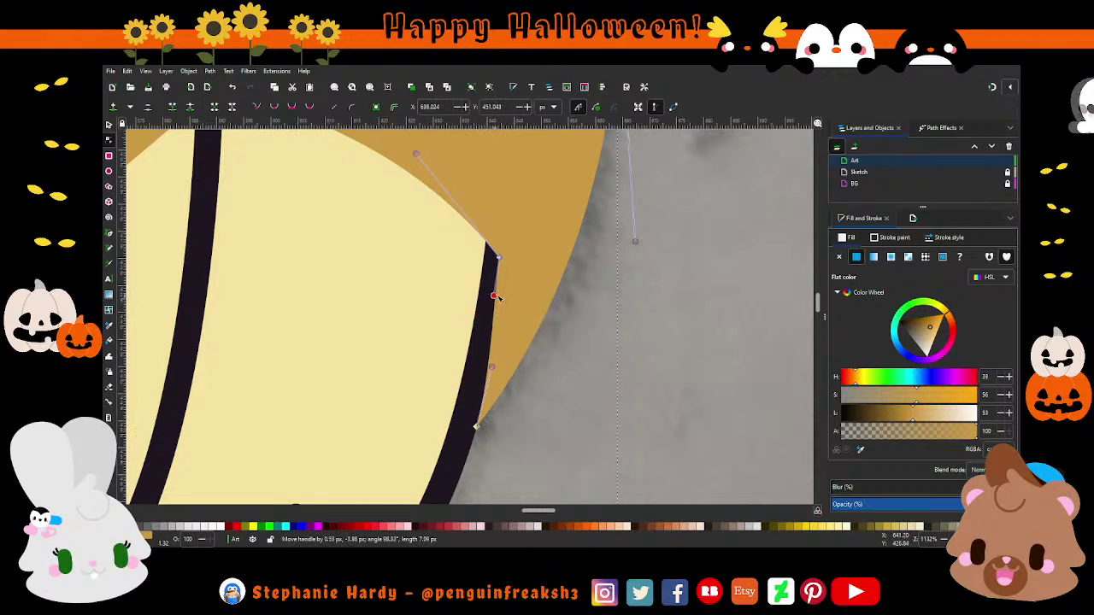
scroll(517, 444, "down", 4)
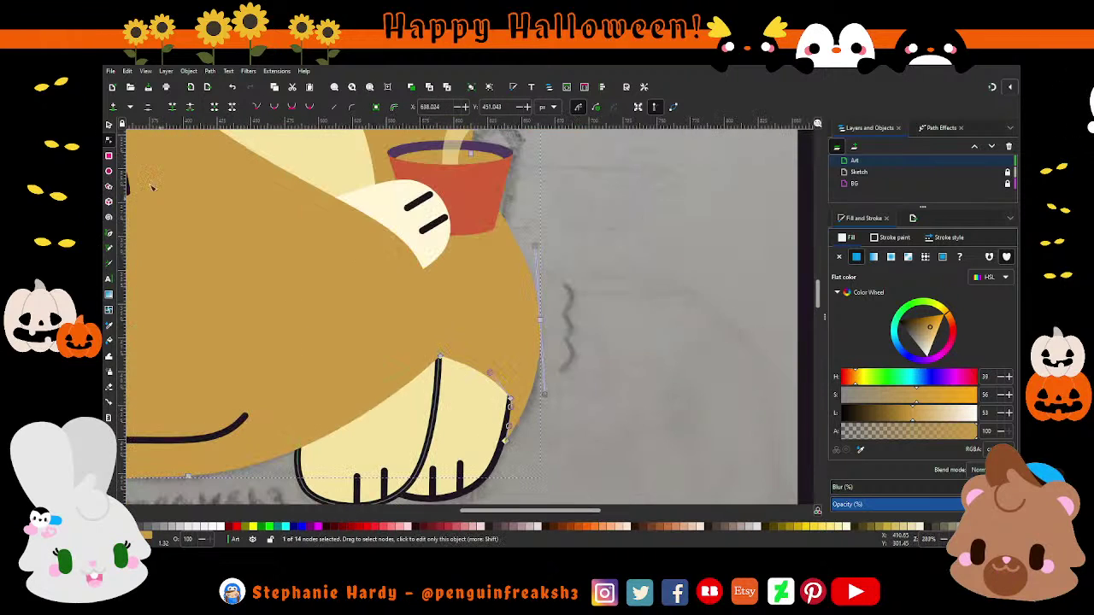
left_click(109, 124)
left_click(609, 363)
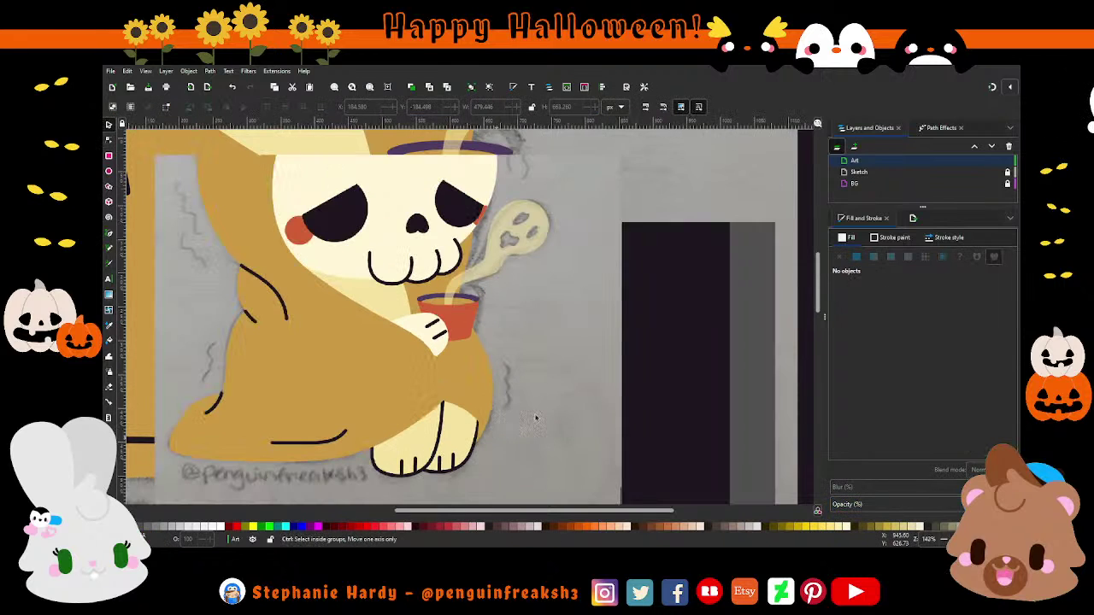
scroll(476, 398, "down", 2)
scroll(551, 397, "down", 1)
scroll(542, 389, "up", 1)
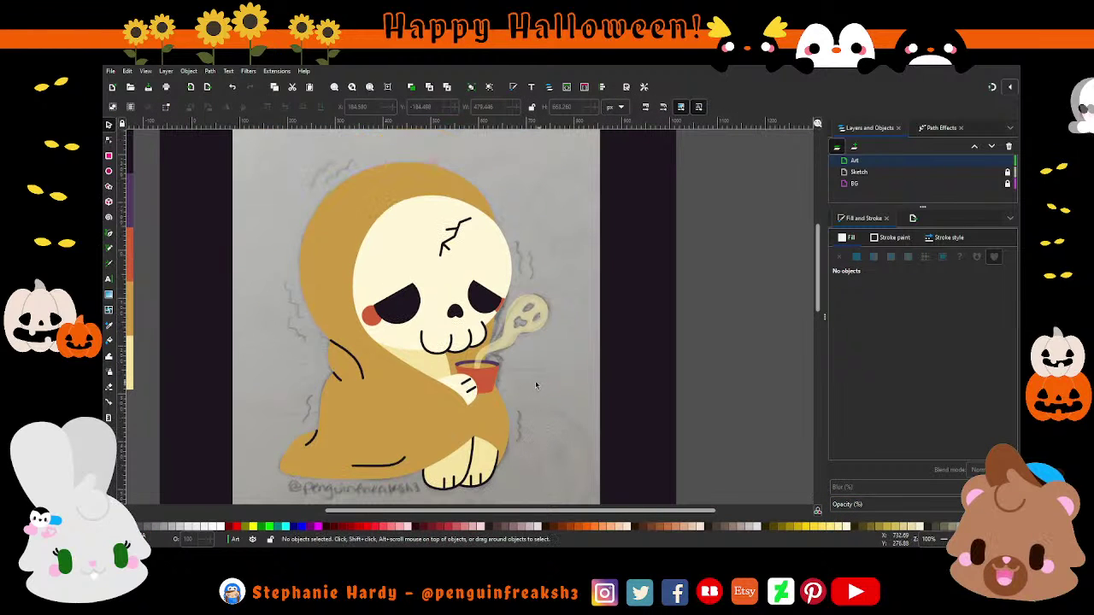
Step: Select the paw, clear the selection and save the drawing as Cold_to_the_Bone.svg
scroll(499, 389, "down", 1)
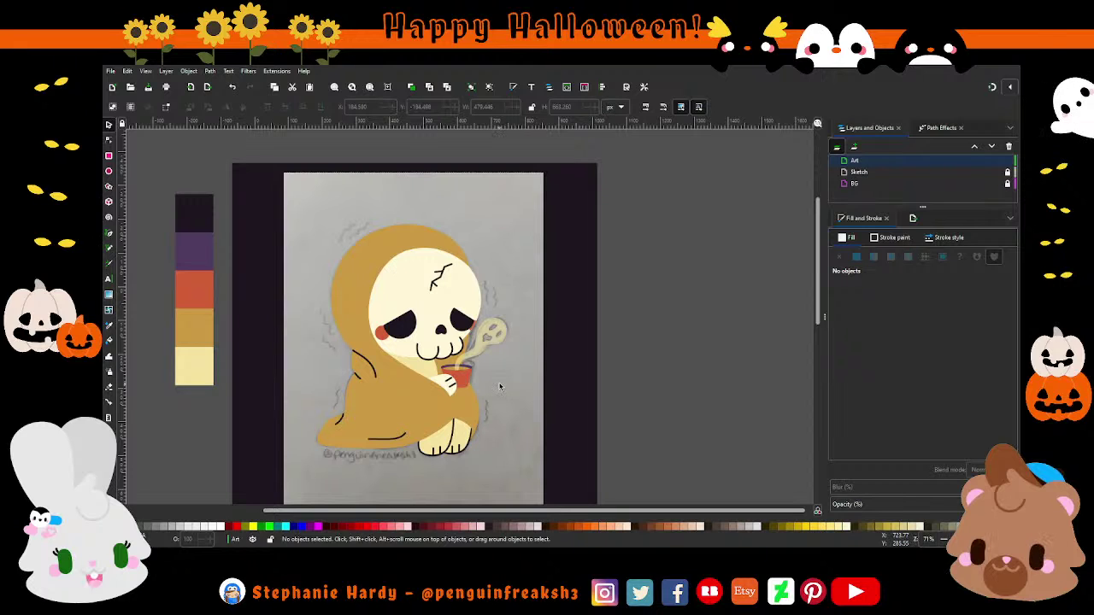
left_click(443, 451)
key("d")
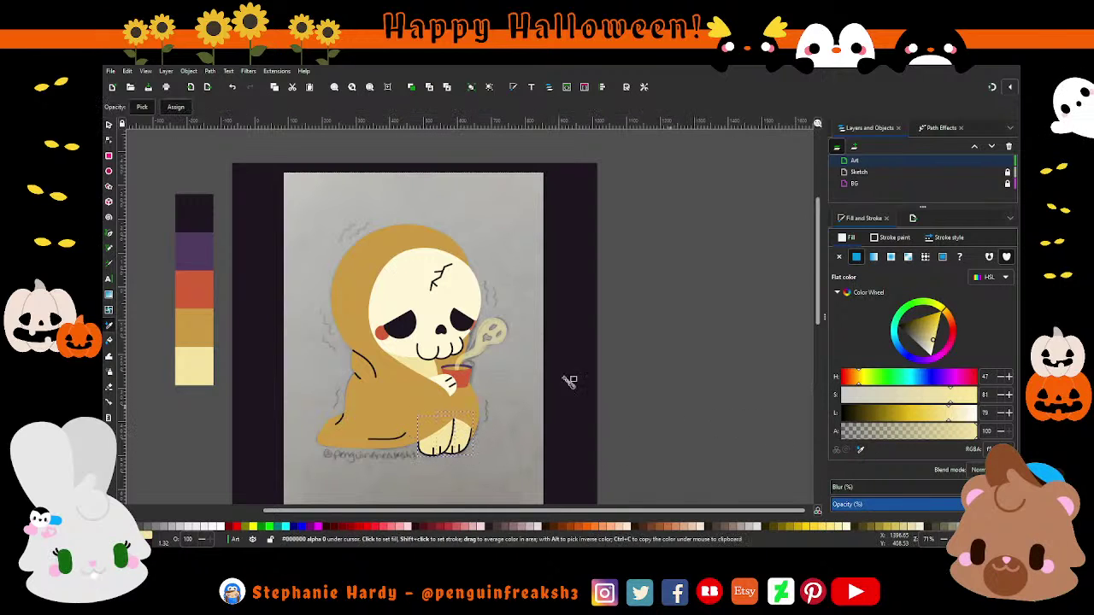
key("s")
key("Escape")
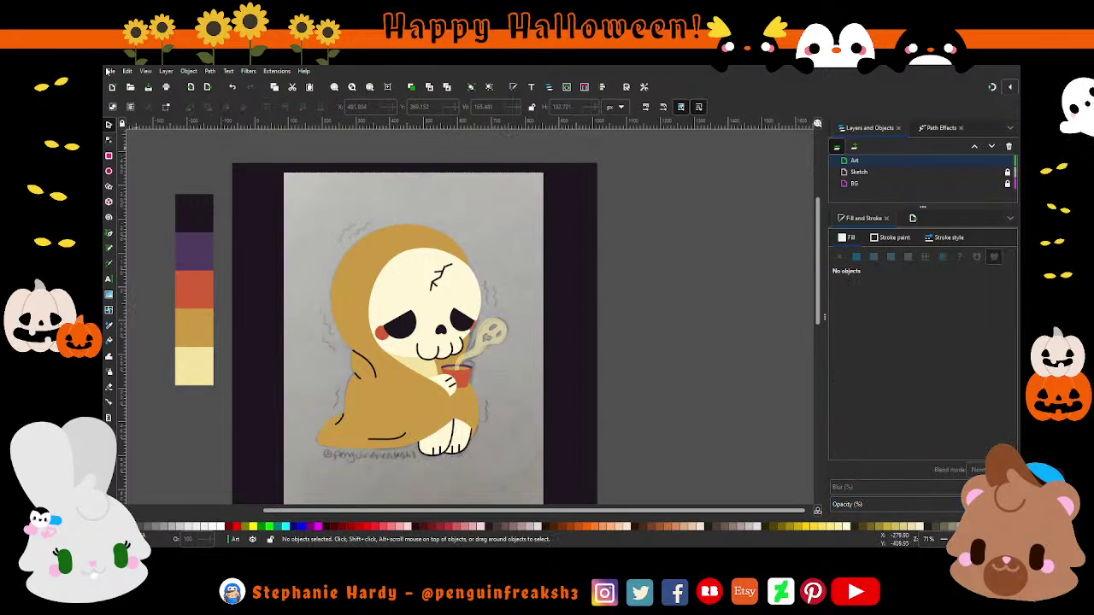
key("ctrl+s")
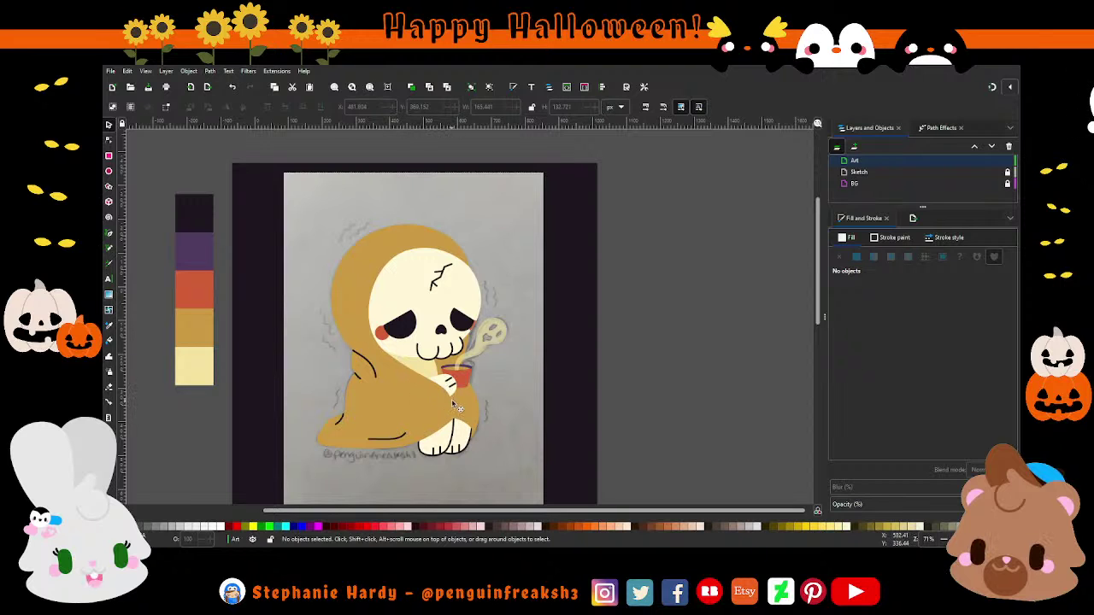
scroll(461, 423, "up", 3)
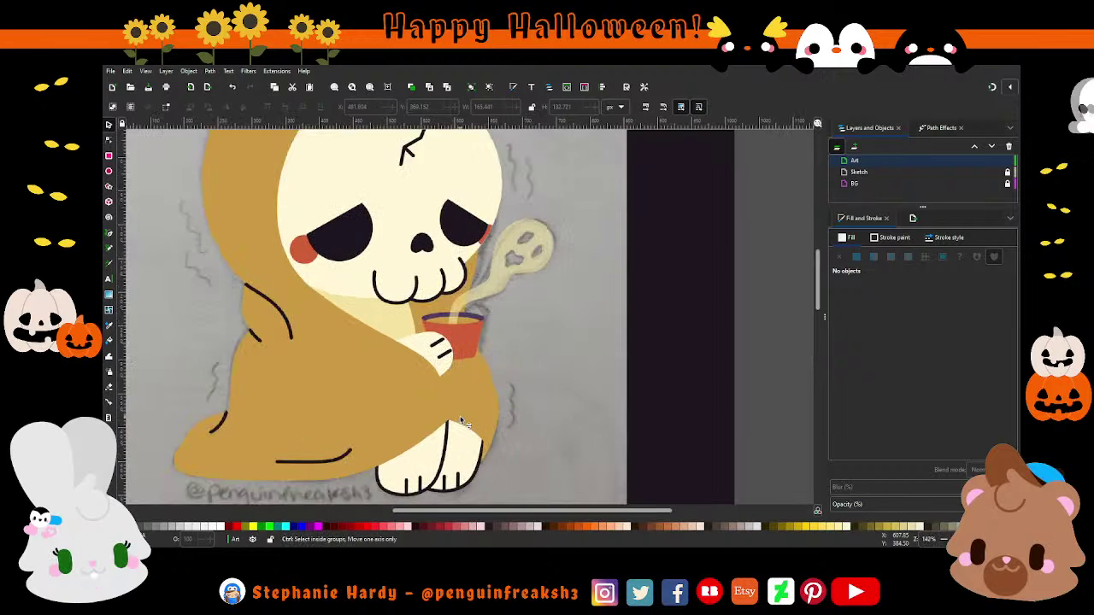
scroll(462, 423, "up", 1)
scroll(459, 423, "up", 1)
scroll(444, 357, "down", 1)
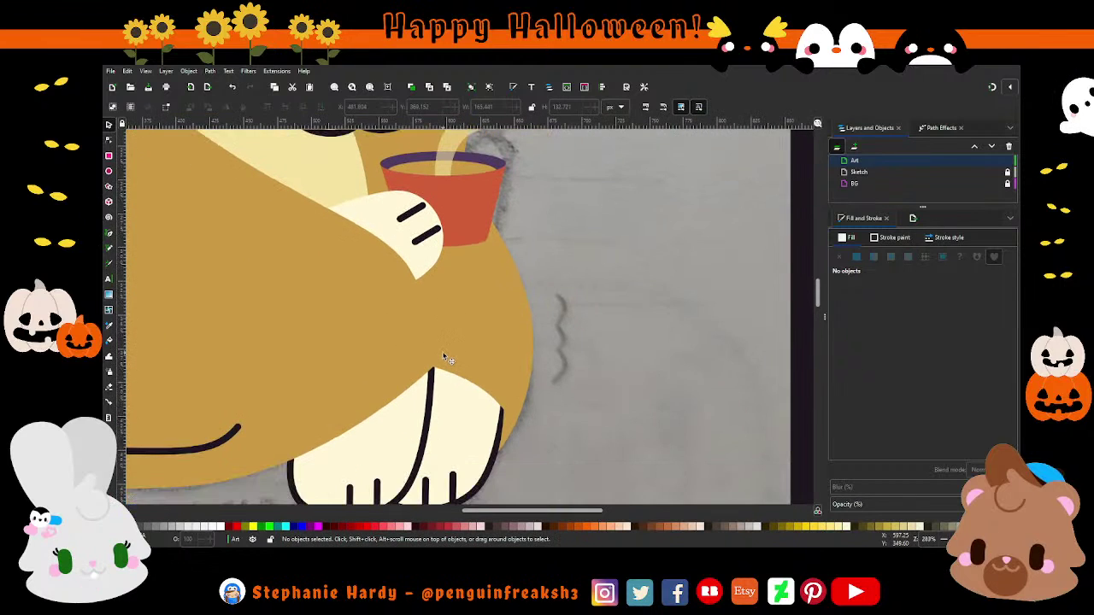
Step: Draw a straight black line from the paw's edge down to the foot
left_click(108, 235)
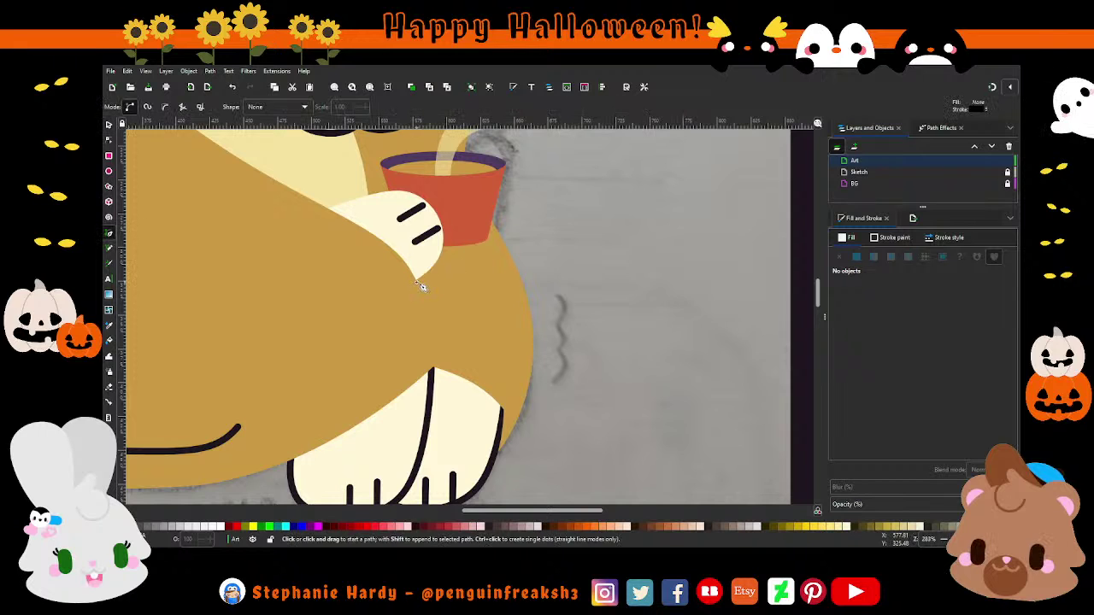
left_click(418, 282)
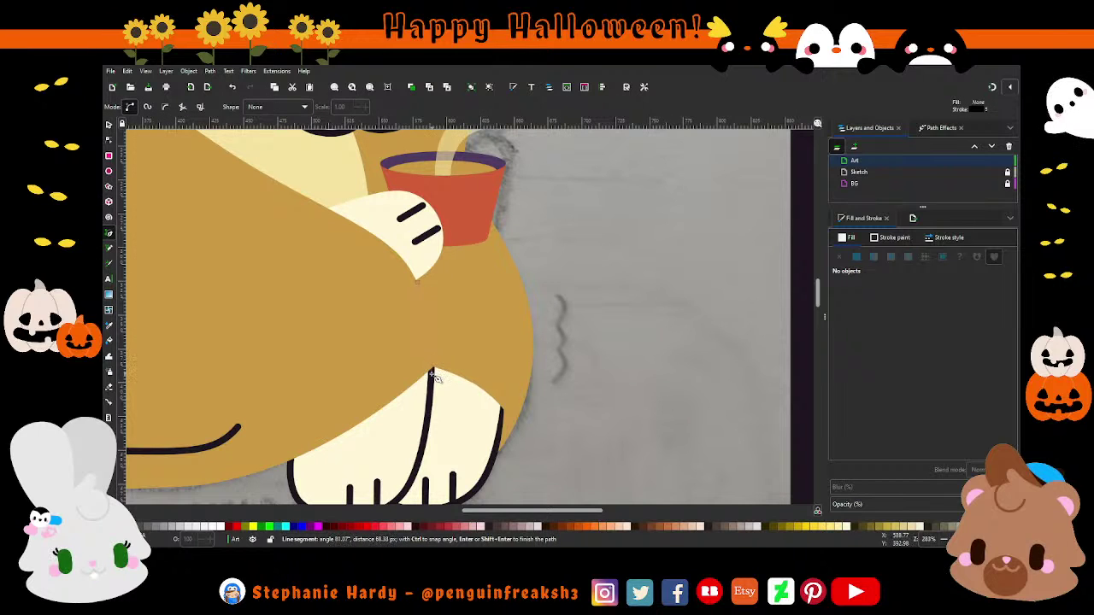
double_click(432, 367)
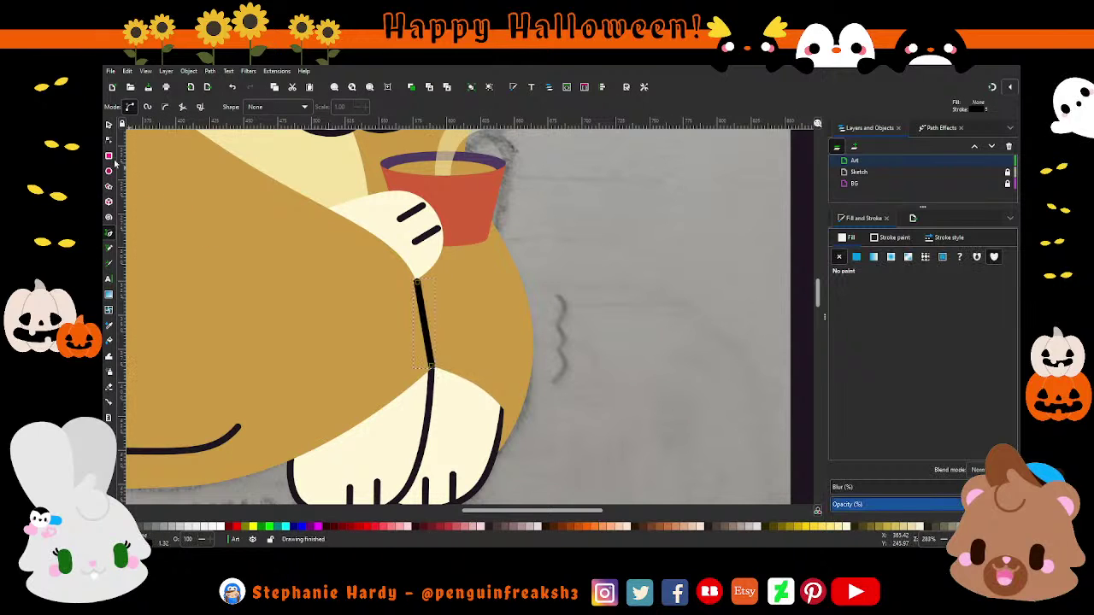
key("n")
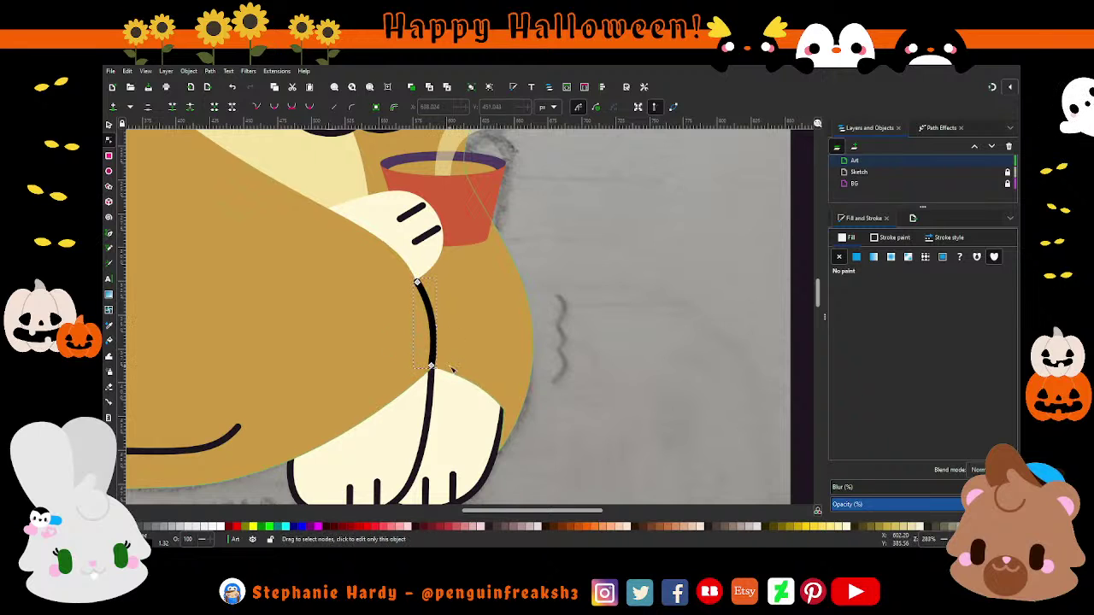
Step: Bend the new line into a gentle curve and check its black stroke
scroll(453, 370, "up", 2)
left_click_drag(412, 365, 413, 320)
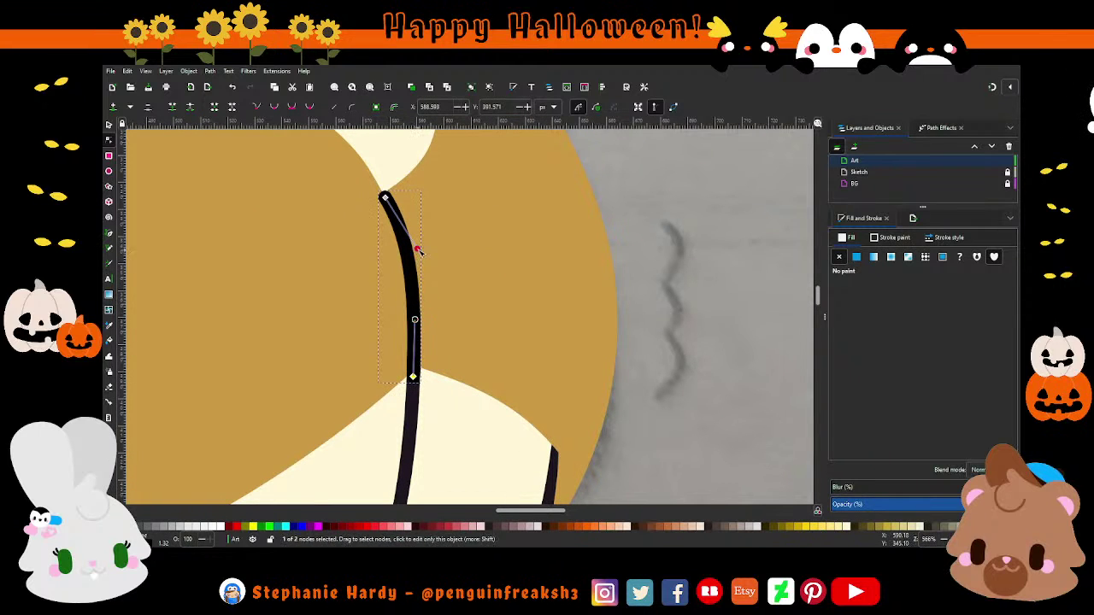
left_click(386, 199)
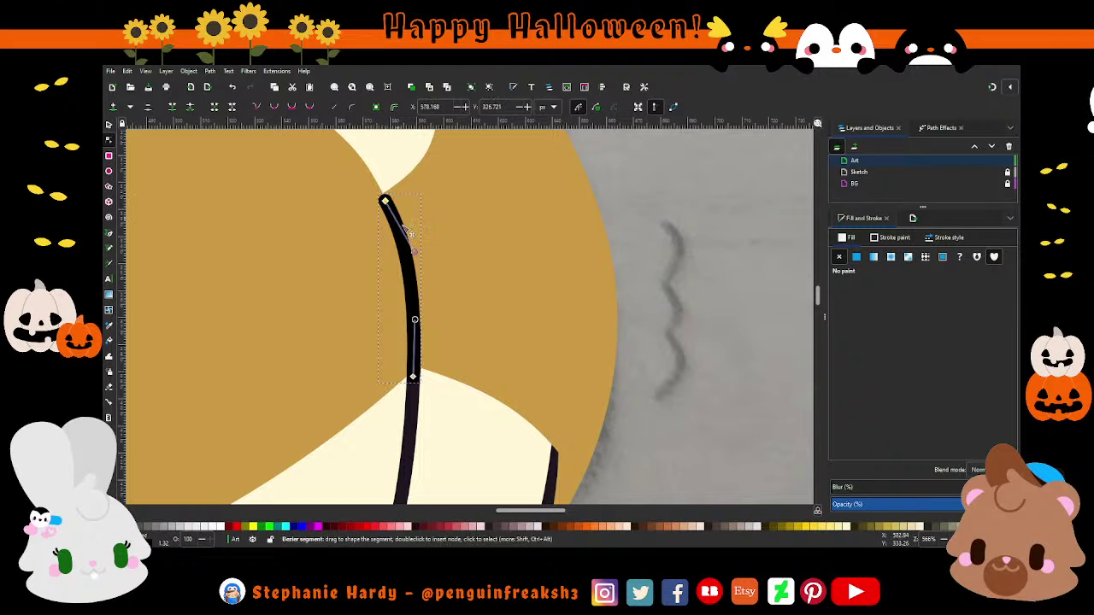
scroll(438, 252, "down", 4)
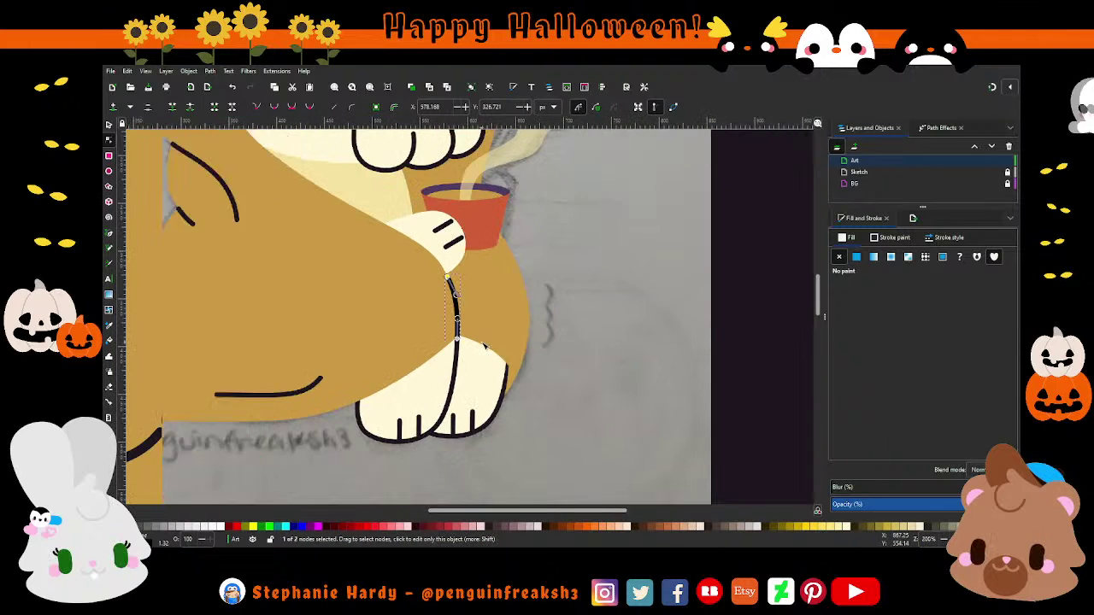
left_click(885, 239)
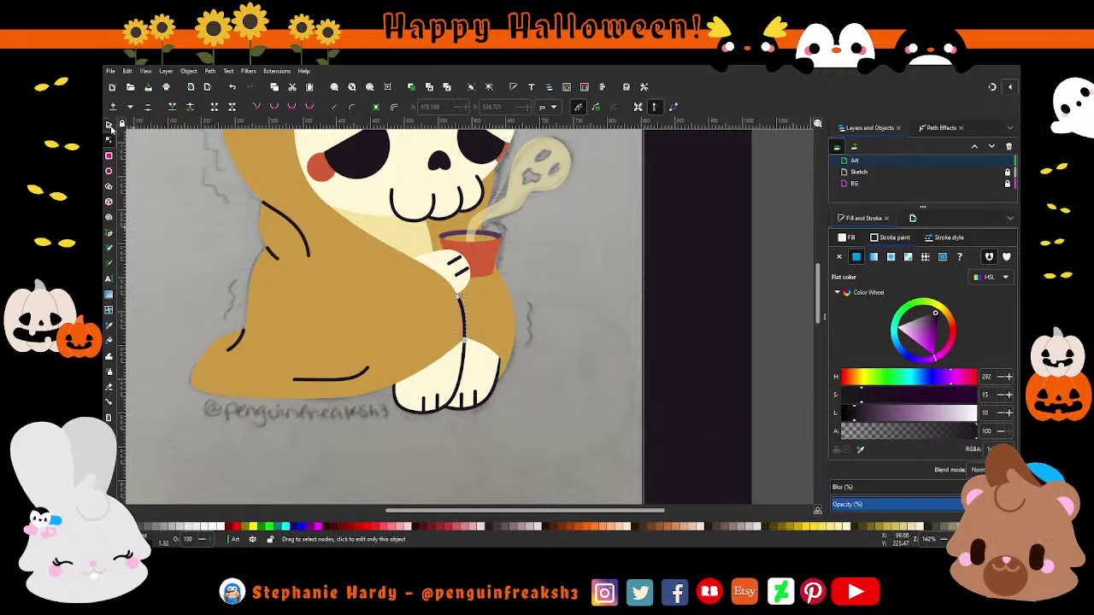
key("s")
key("Escape")
scroll(392, 425, "down", 1, "ctrl")
scroll(495, 382, "down", 1)
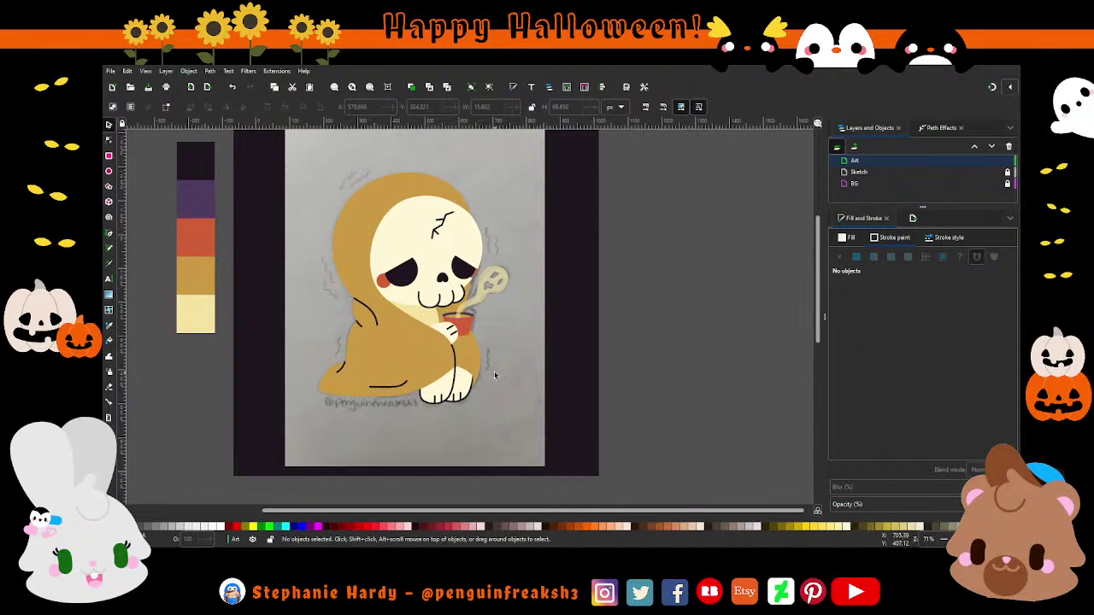
Step: Draw a black zigzag shiver mark beside the hood's left edge
scroll(313, 261, "up", 1)
scroll(313, 262, "up", 2)
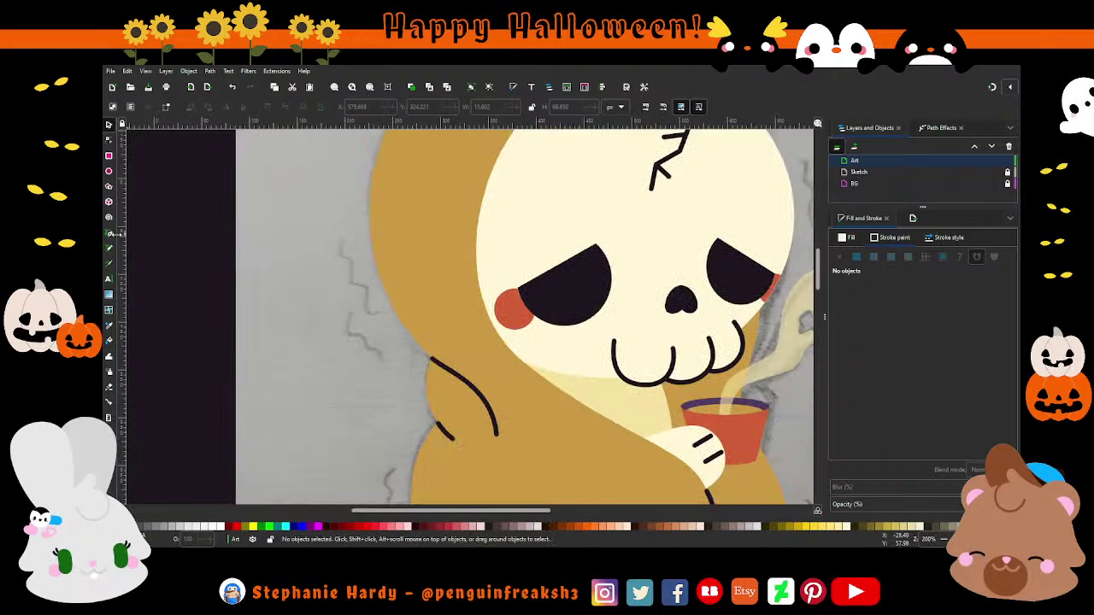
key("b")
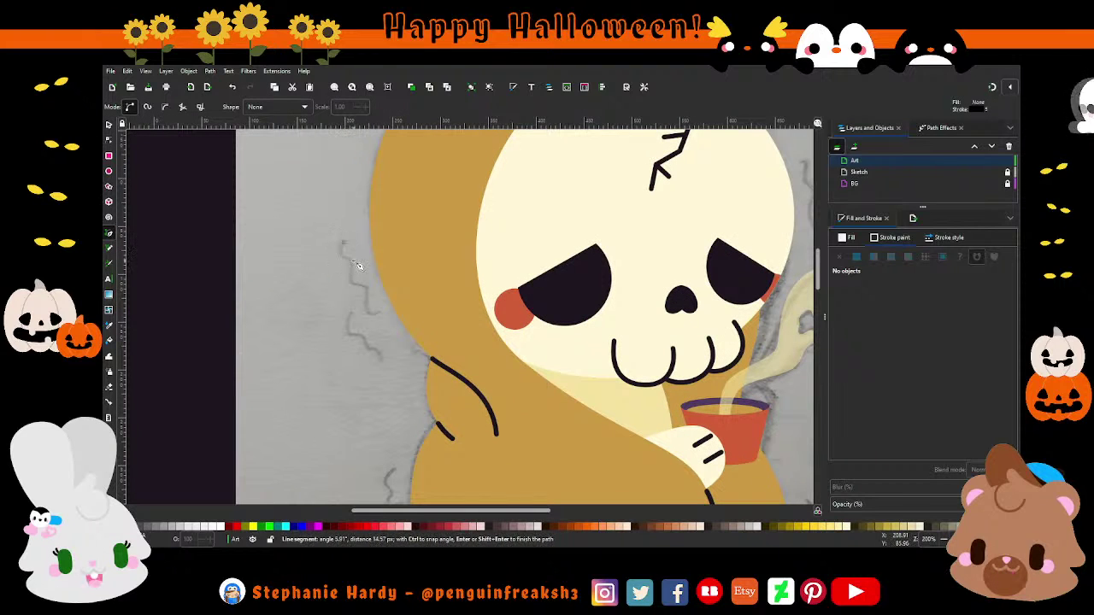
left_click(365, 293)
left_click(366, 310)
key("Return")
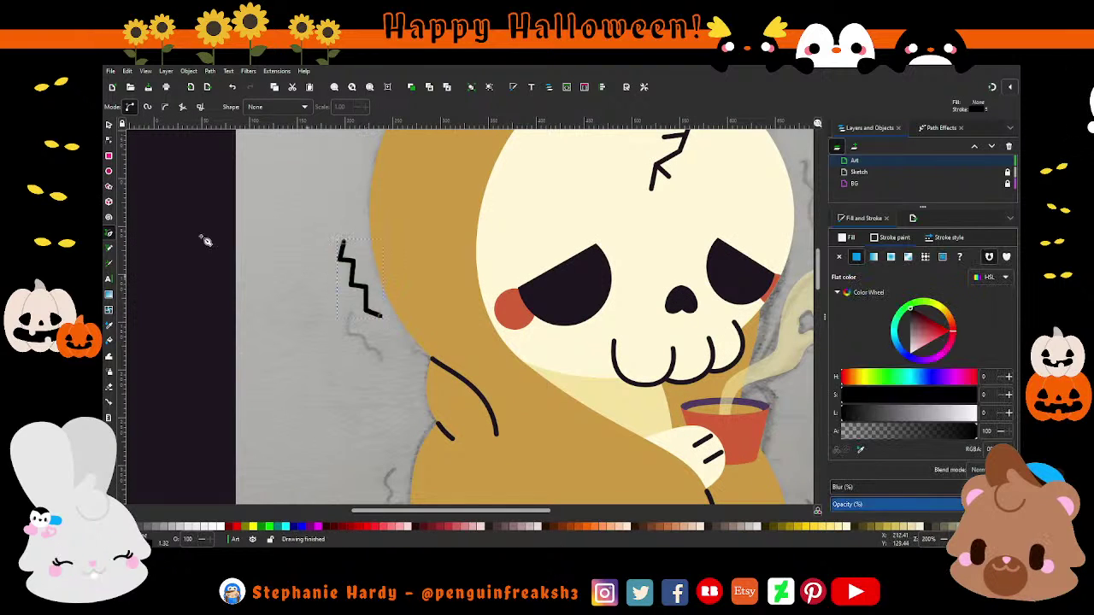
key("n")
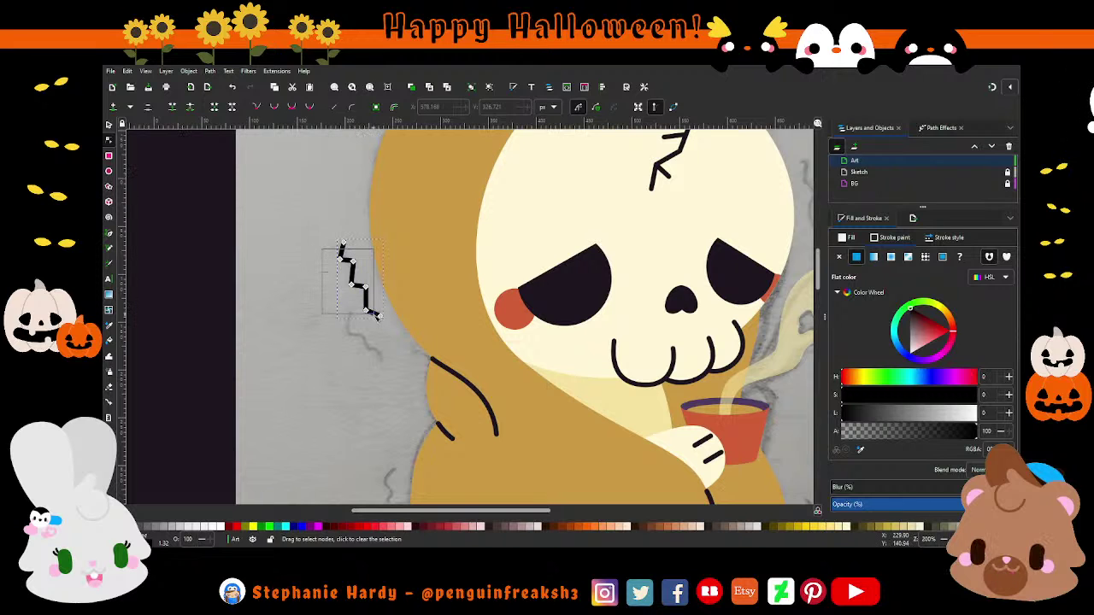
left_click_drag(360, 296, 378, 314)
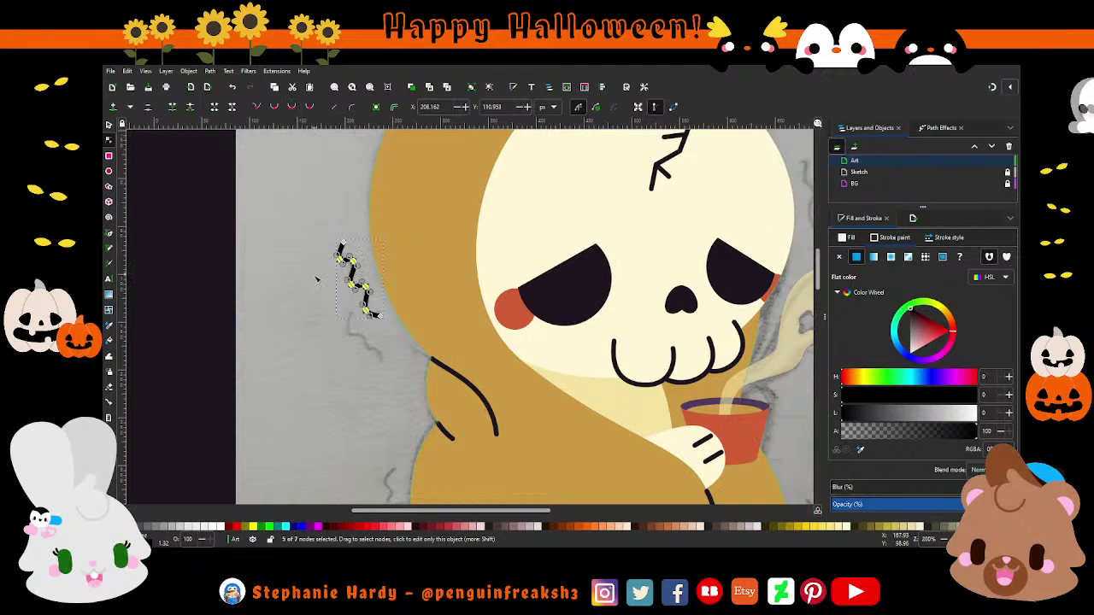
key("s")
key("Escape")
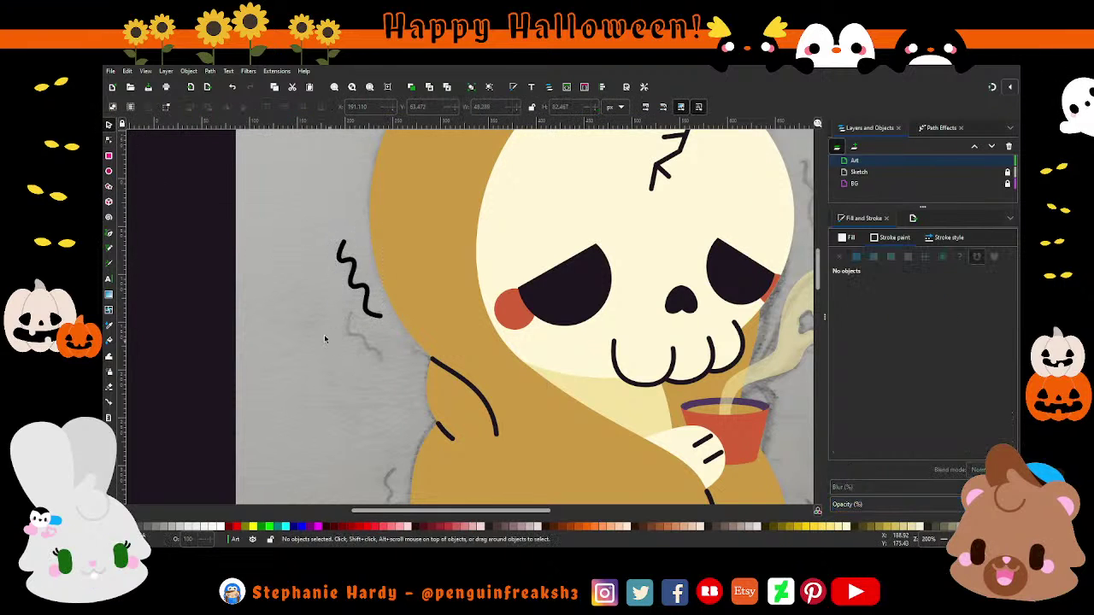
Step: Duplicate the zigzag below the original and delete end nodes to shorten it
scroll(309, 326, "down", 1)
scroll(367, 341, "up", 1)
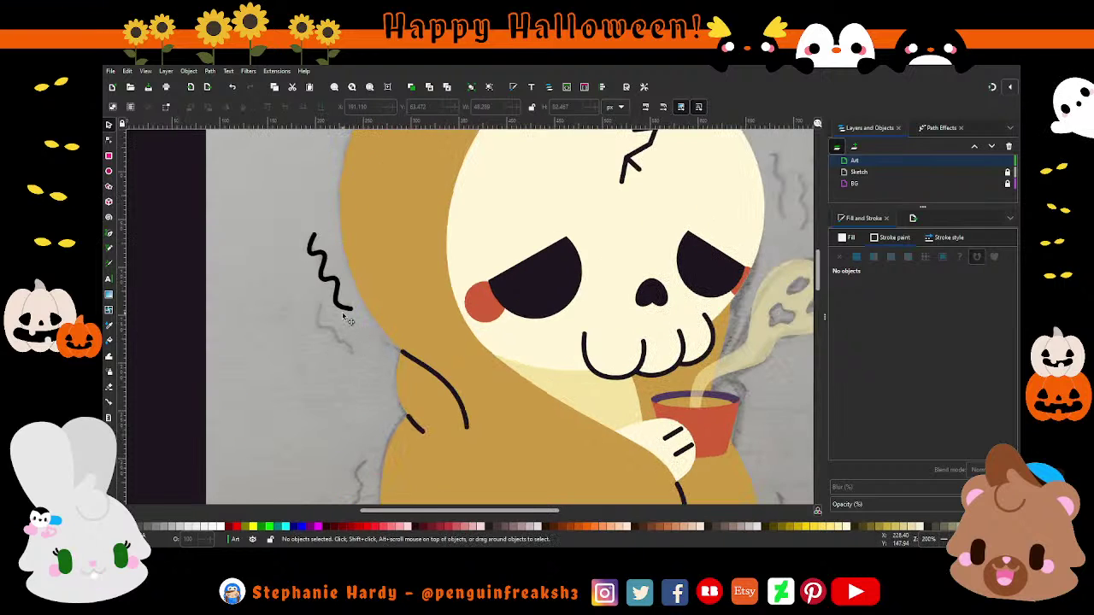
left_click(345, 313)
key("ctrl+d")
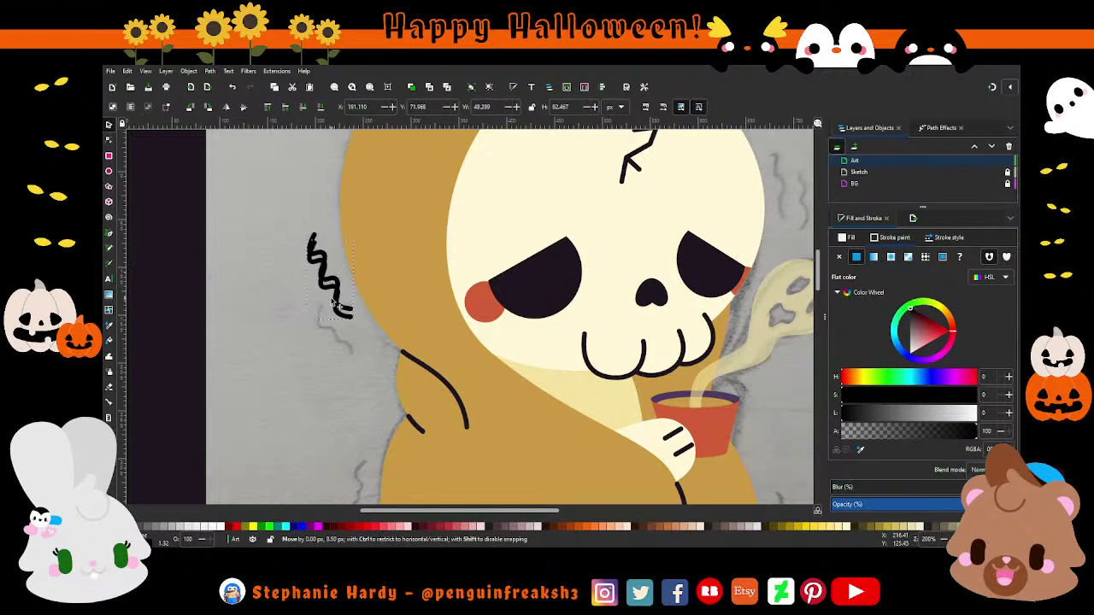
left_click_drag(340, 273, 340, 353)
key("n")
key("Delete")
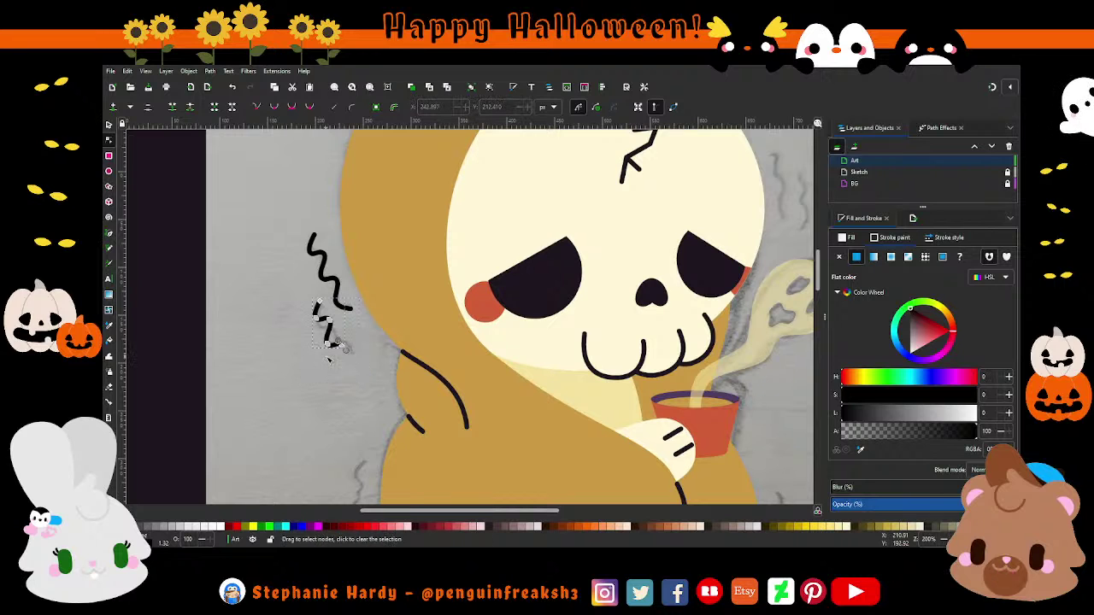
key("s")
key("Escape")
Step: Tilt both zigzag marks together slightly
scroll(289, 368, "down", 1)
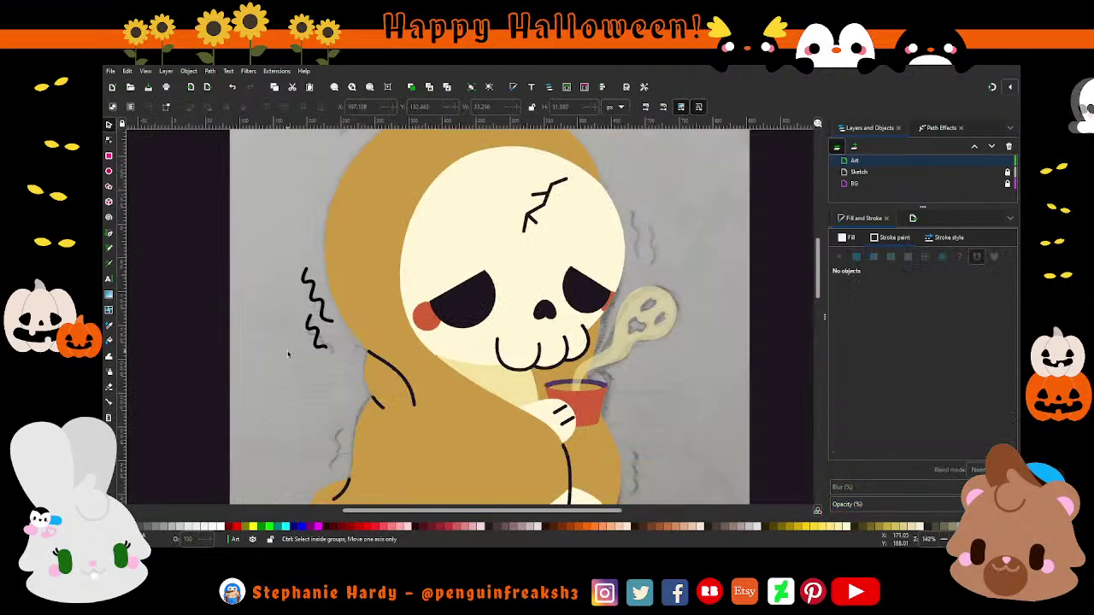
scroll(288, 354, "down", 1)
left_click_drag(278, 276, 327, 371)
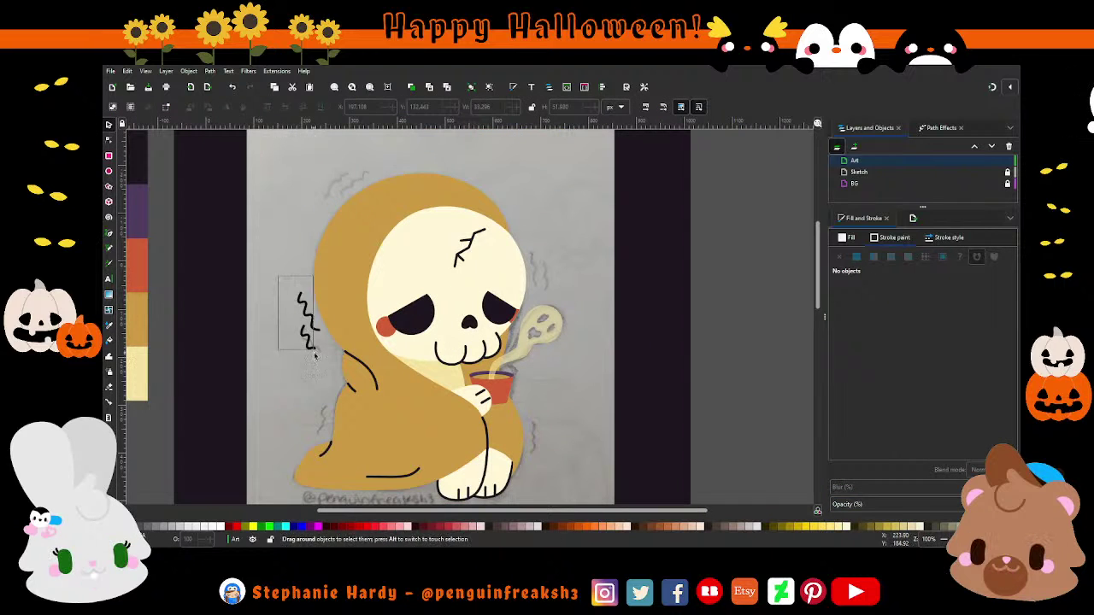
left_click_drag(314, 323, 329, 289)
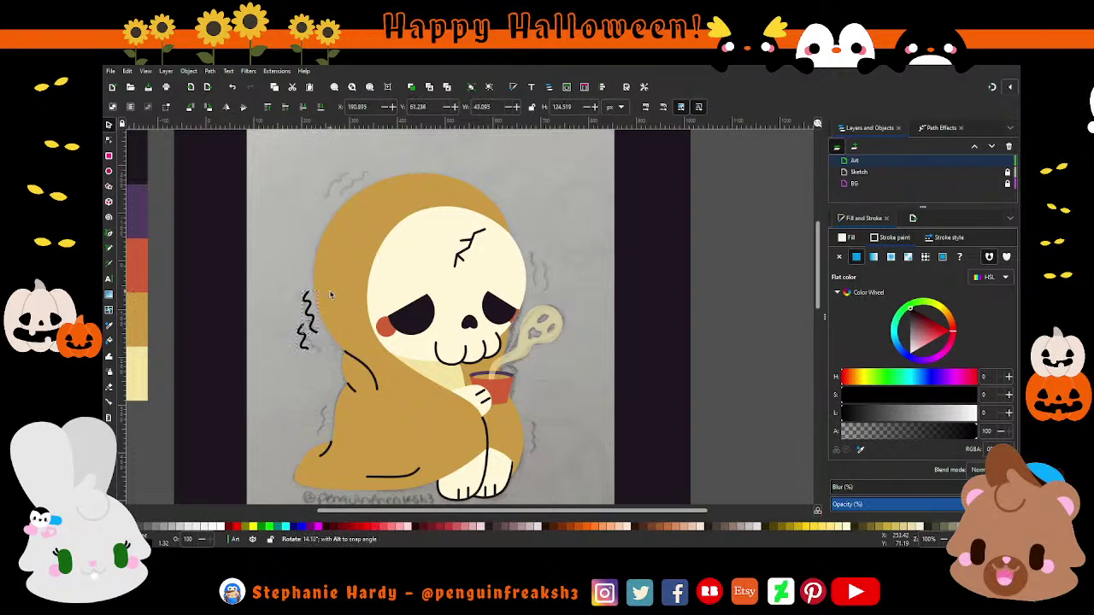
left_click(319, 369)
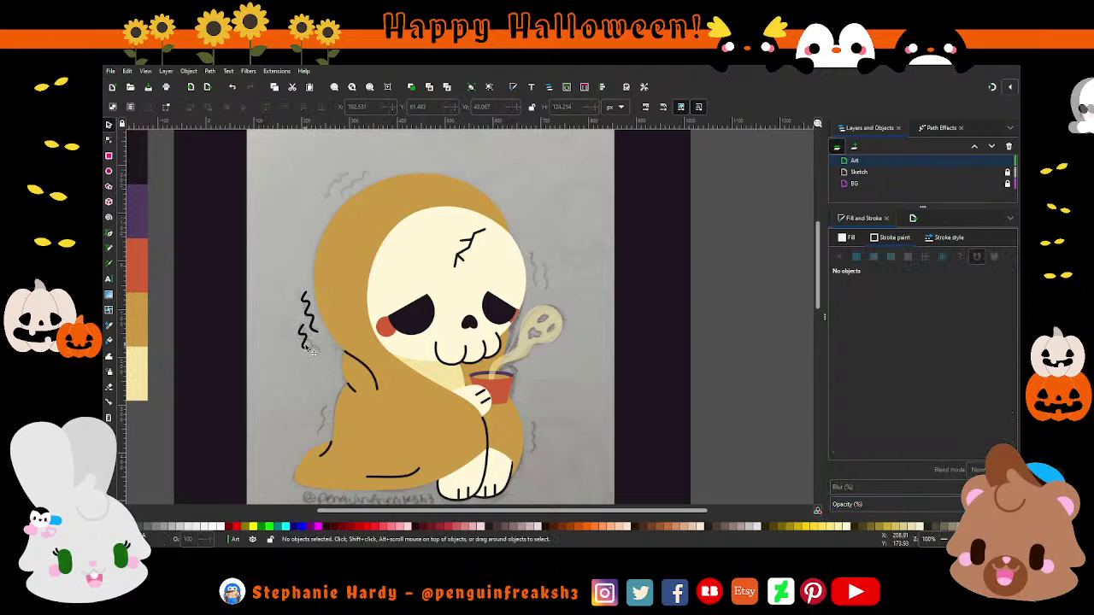
Step: Save the drawing as Cold_to_the_Bone.svg and select both zigzag strokes
left_click(309, 350)
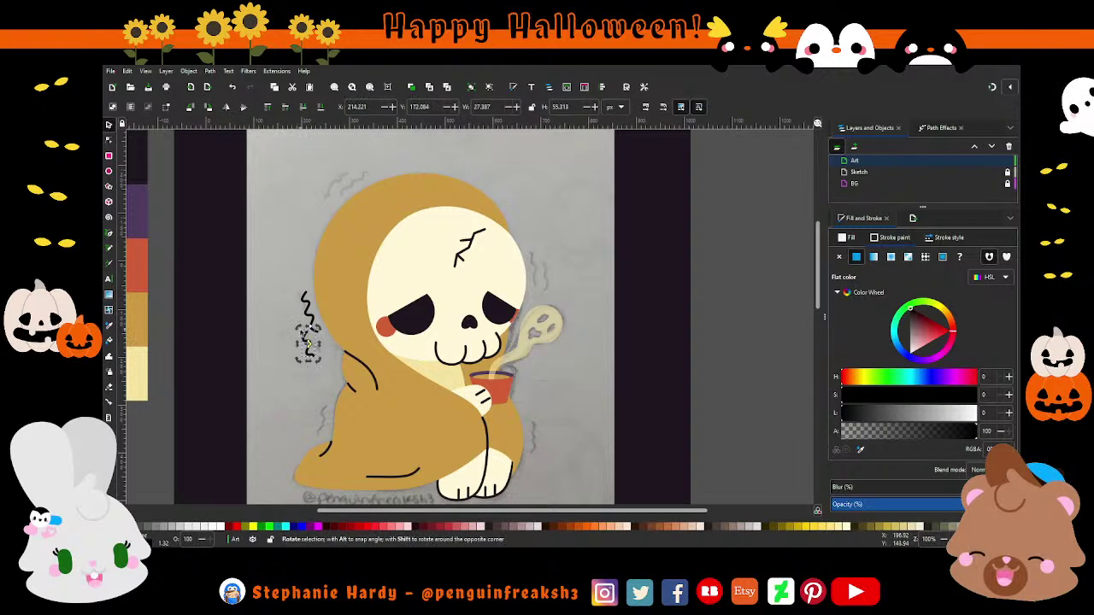
left_click(329, 363)
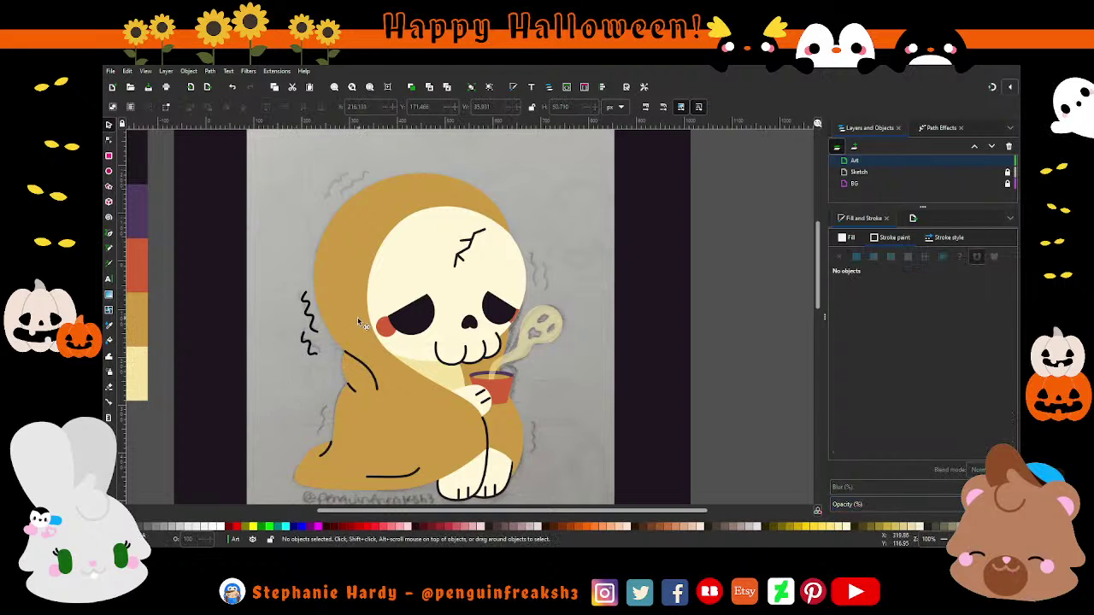
key("ctrl+s")
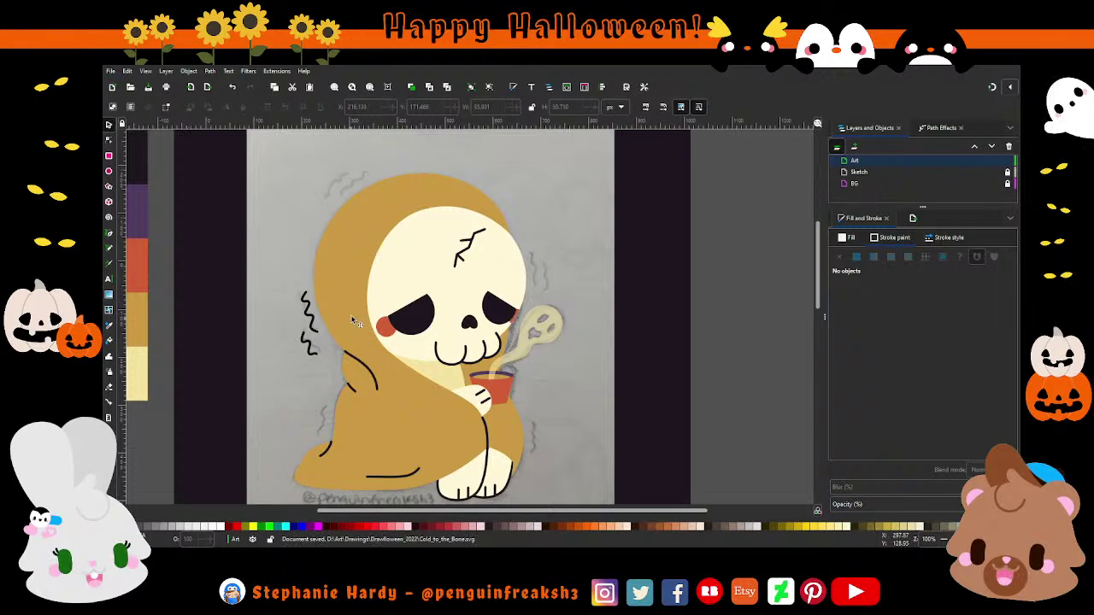
left_click_drag(326, 275, 279, 372)
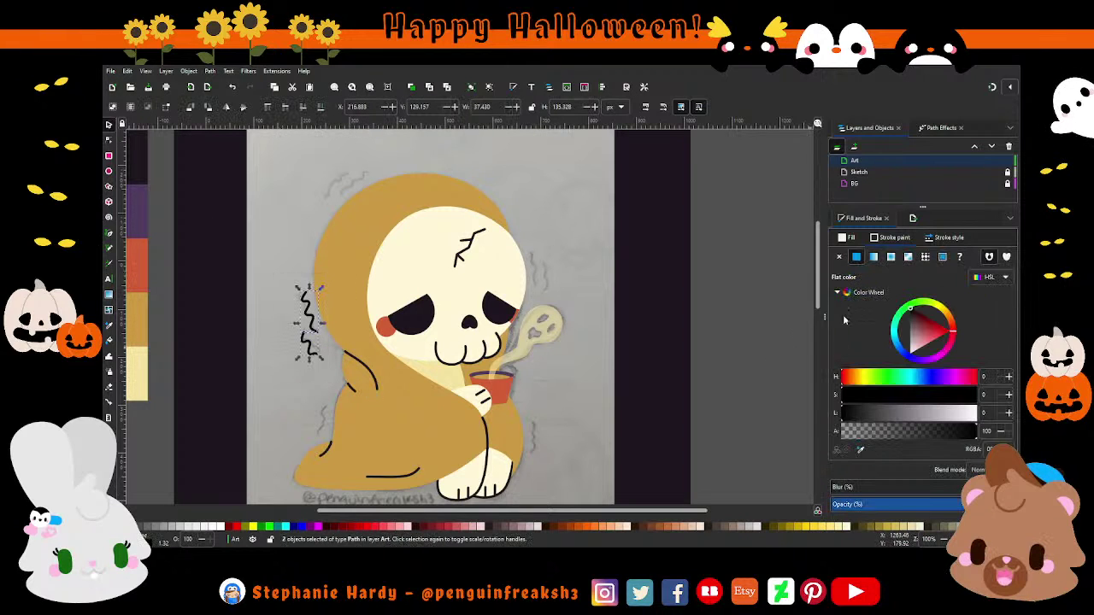
Step: Color the zigzag shiver strokes pale cream by picking that color from the canvas
key("d")
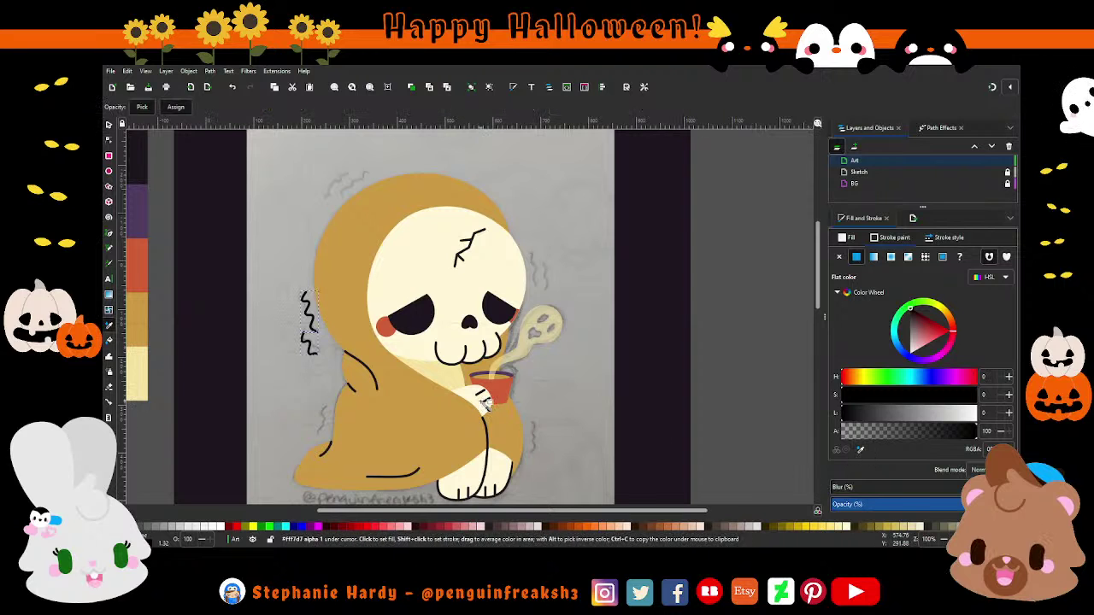
left_click(450, 382)
key("Escape")
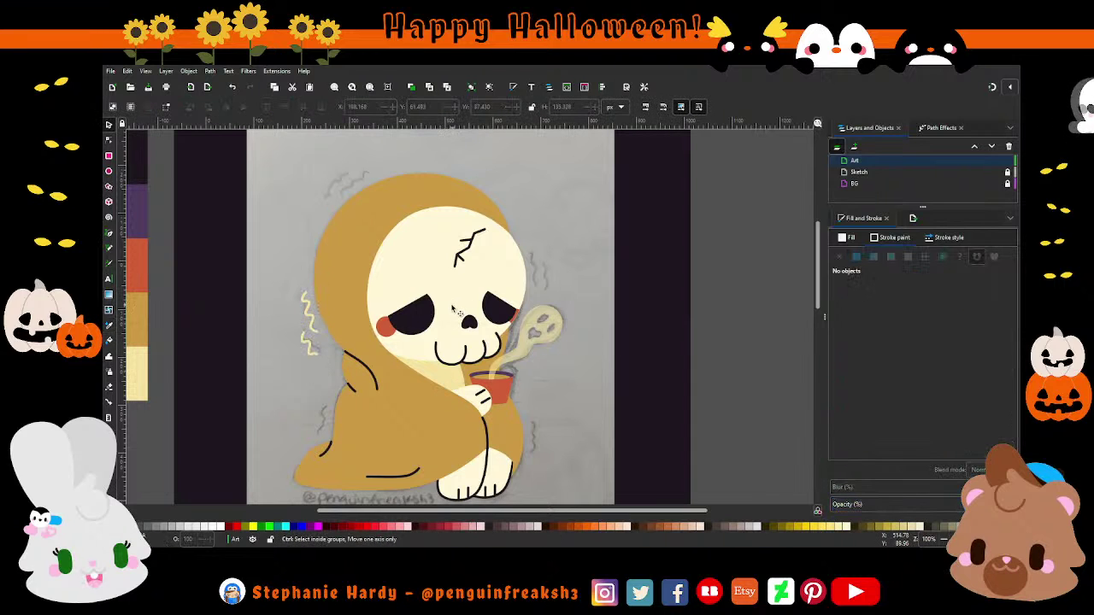
key("minus")
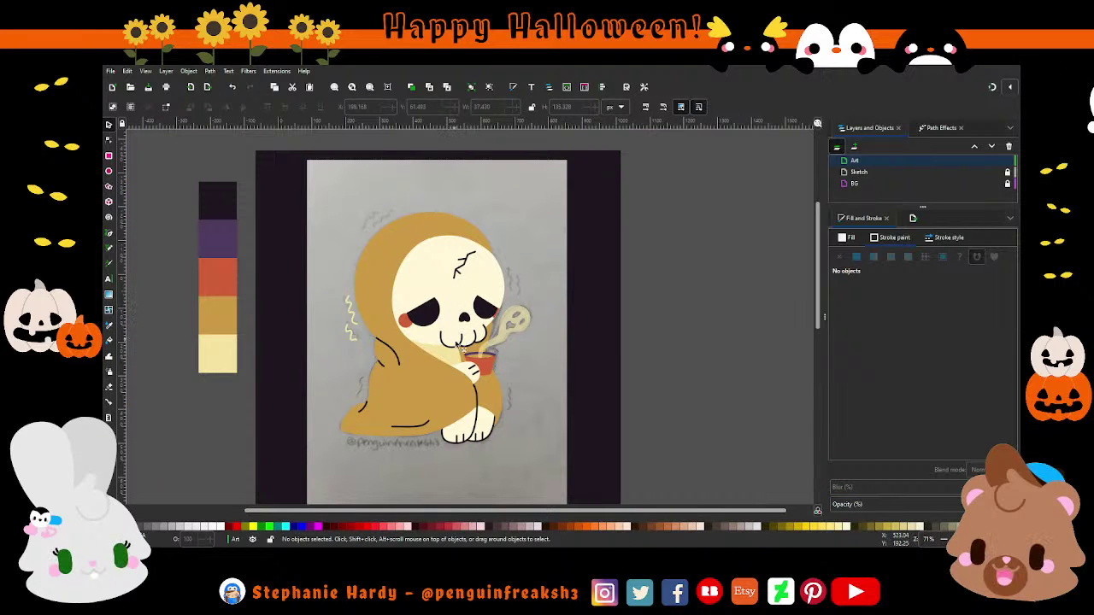
key("plus")
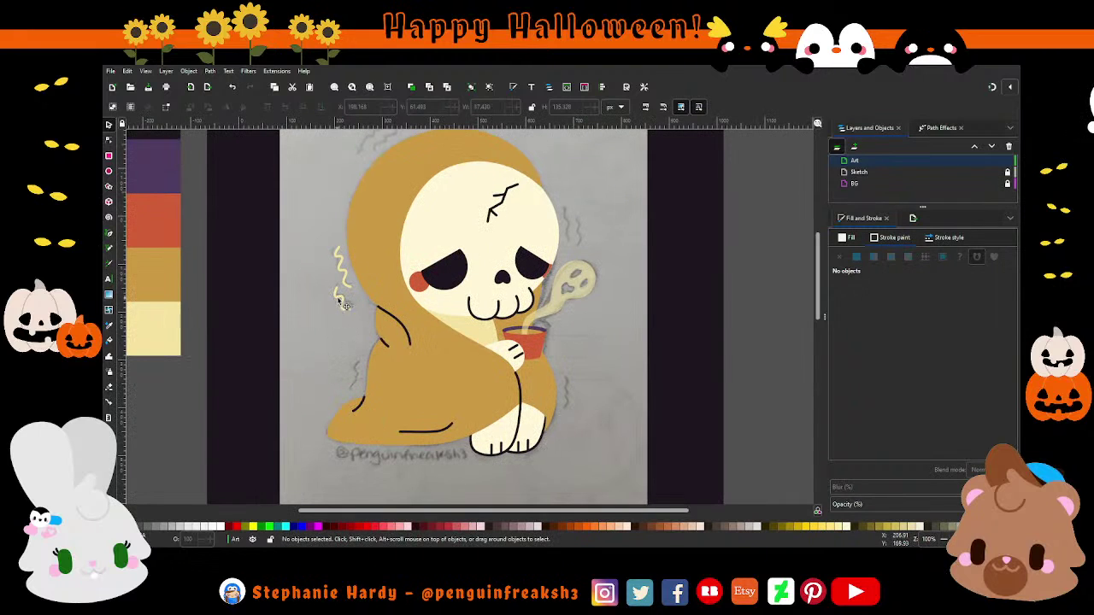
Step: Move the lower zigzag down onto the cloak and rotate it
left_click(344, 305)
mouse_move(346, 308)
left_mouse_down()
mouse_move(356, 380)
mouse_move(377, 376)
mouse_move(363, 372)
left_mouse_up()
left_click(356, 376)
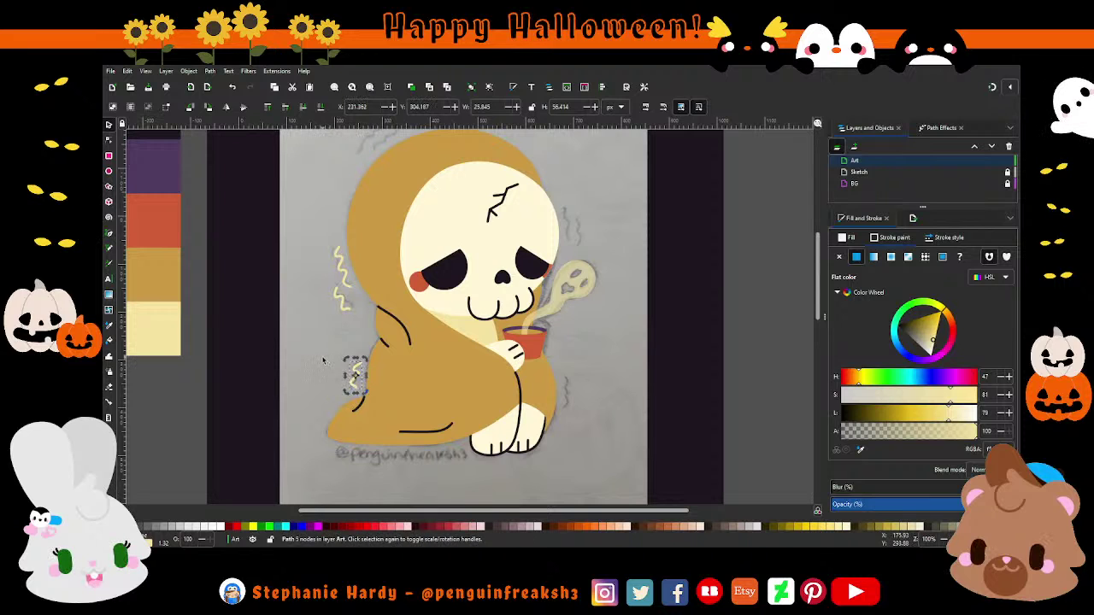
left_click(331, 374)
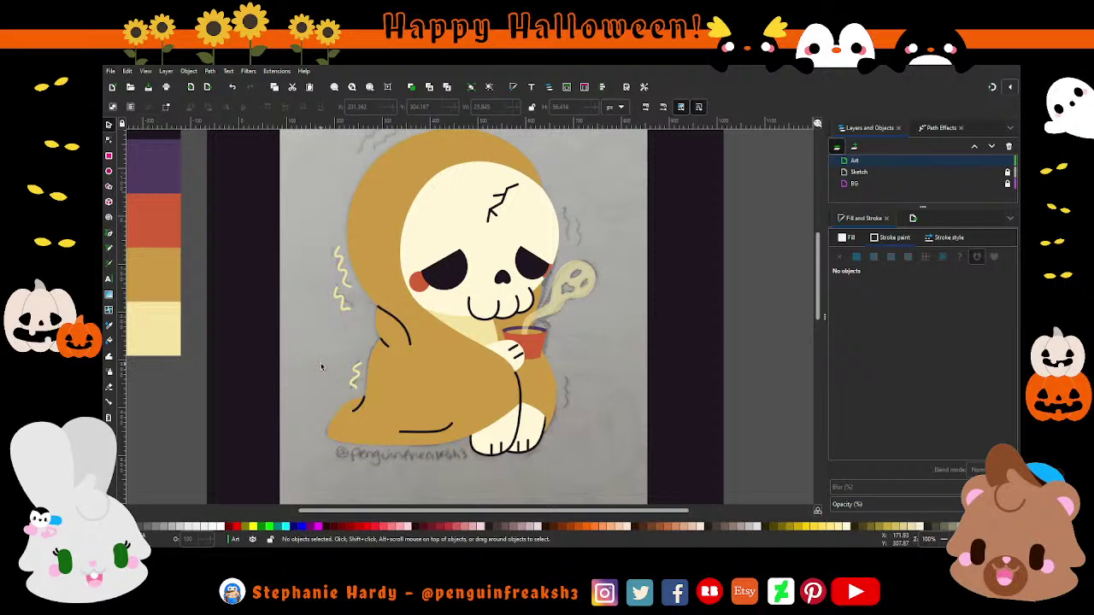
scroll(326, 389, "down", 1)
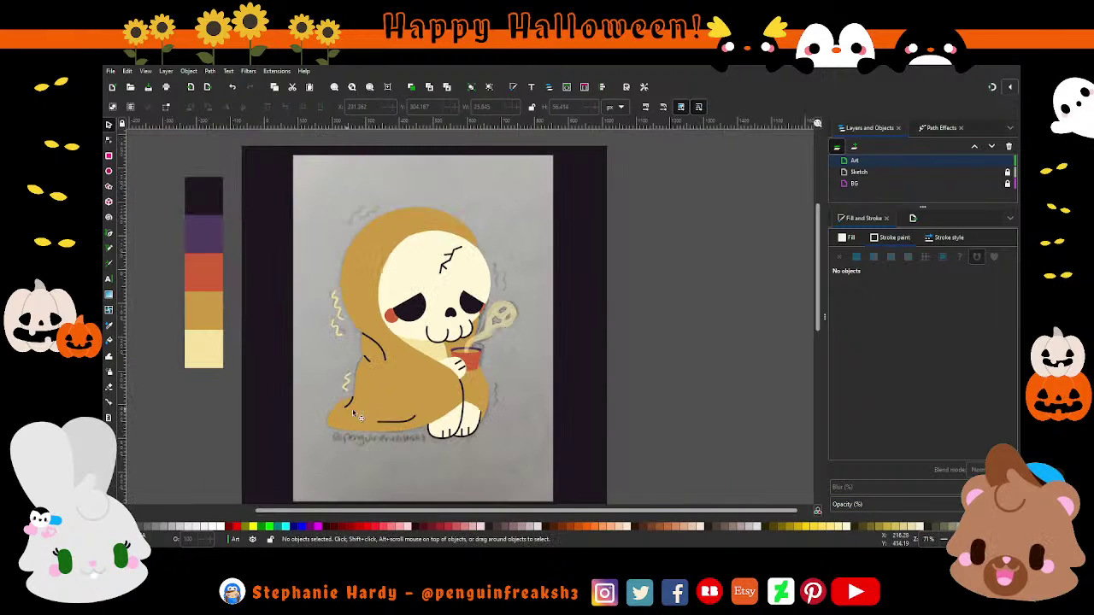
scroll(399, 372, "up", 1)
Step: Flip the upper-left zigzag vertically, then place a tilted duplicate to the right of the skull
left_click(307, 279)
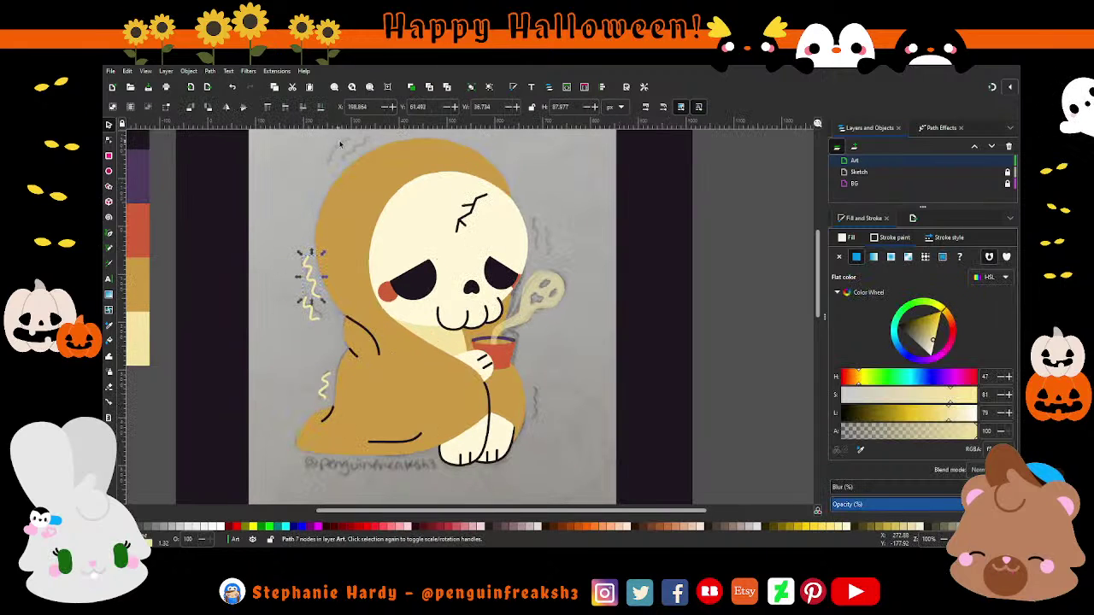
left_click(243, 106)
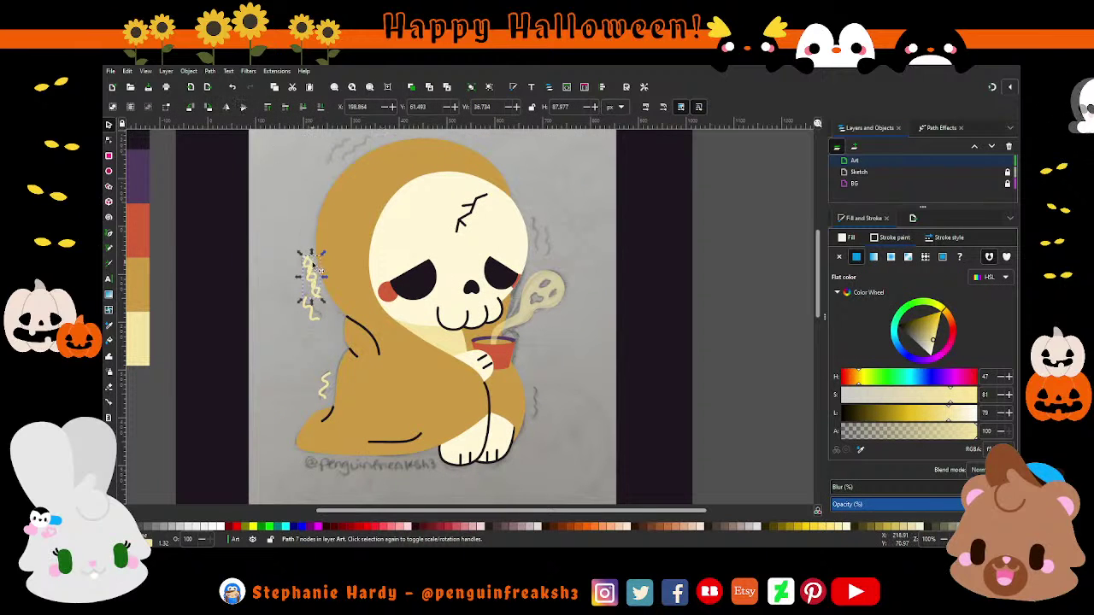
key("ctrl+d")
mouse_move(318, 271)
left_mouse_down()
mouse_move(545, 402)
mouse_move(538, 225)
mouse_move(552, 205)
left_mouse_up()
left_click(541, 402)
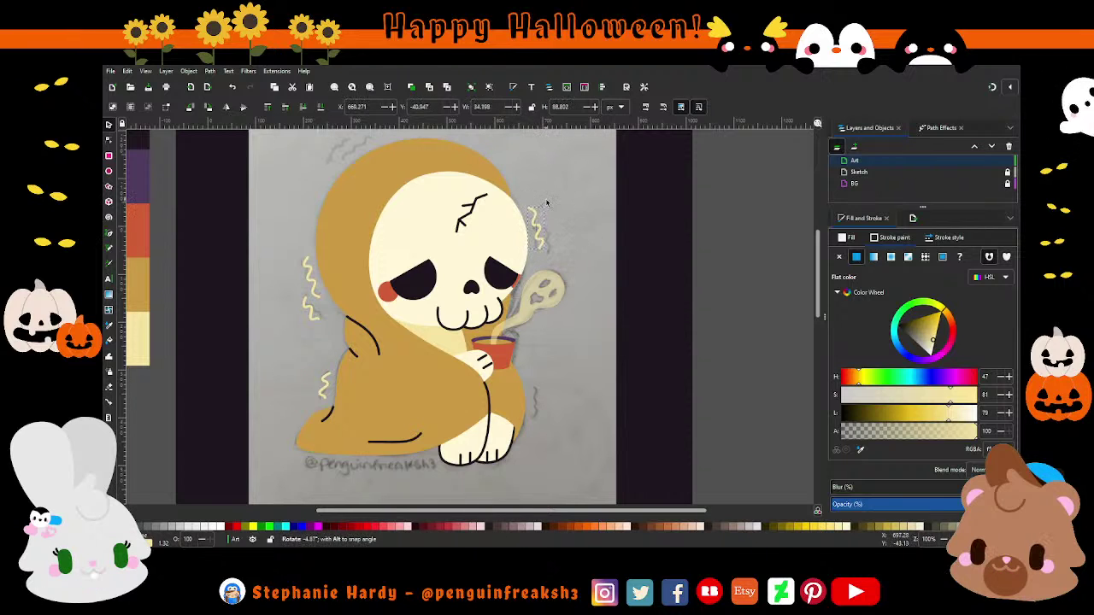
Step: Move the small zigzag from the cloak to beside the cup and tilt it
left_click(325, 392)
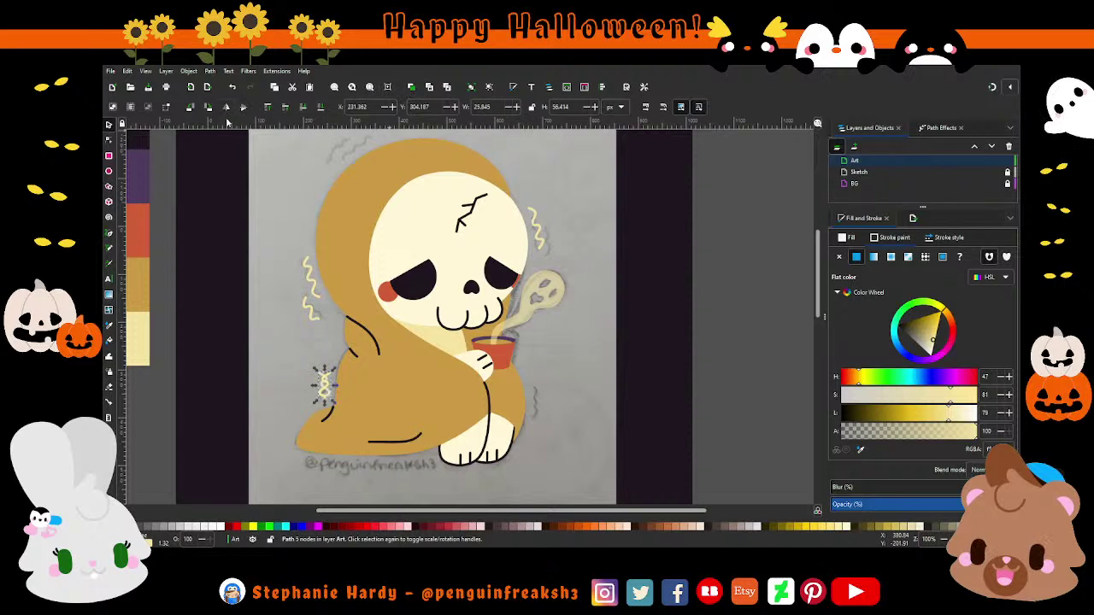
mouse_move(330, 397)
left_mouse_down()
mouse_move(547, 409)
mouse_move(537, 401)
mouse_move(550, 387)
left_mouse_up()
left_click(537, 401)
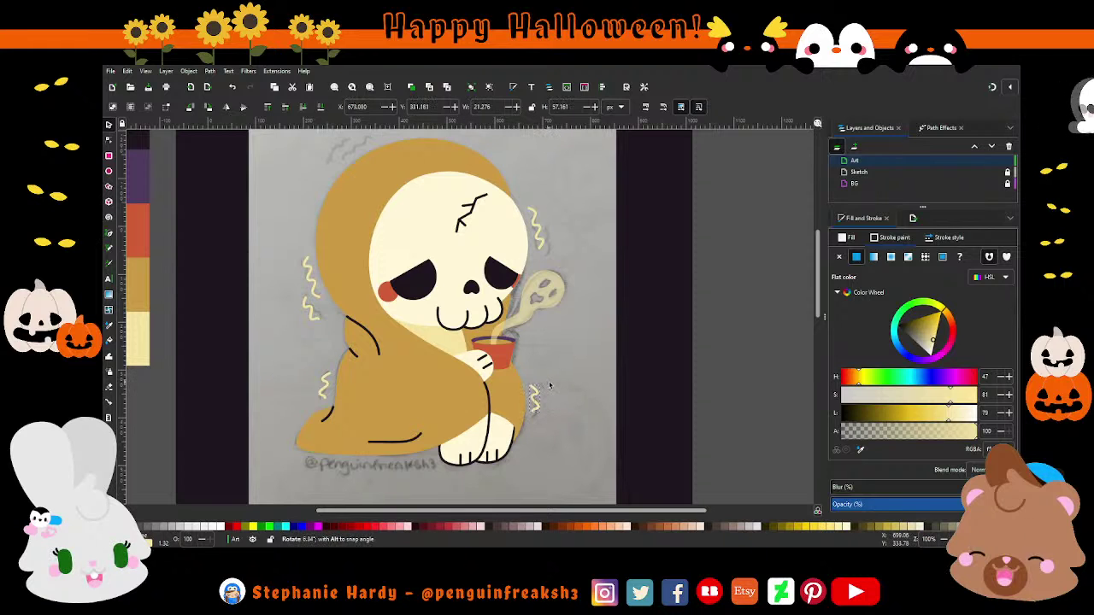
key("Escape")
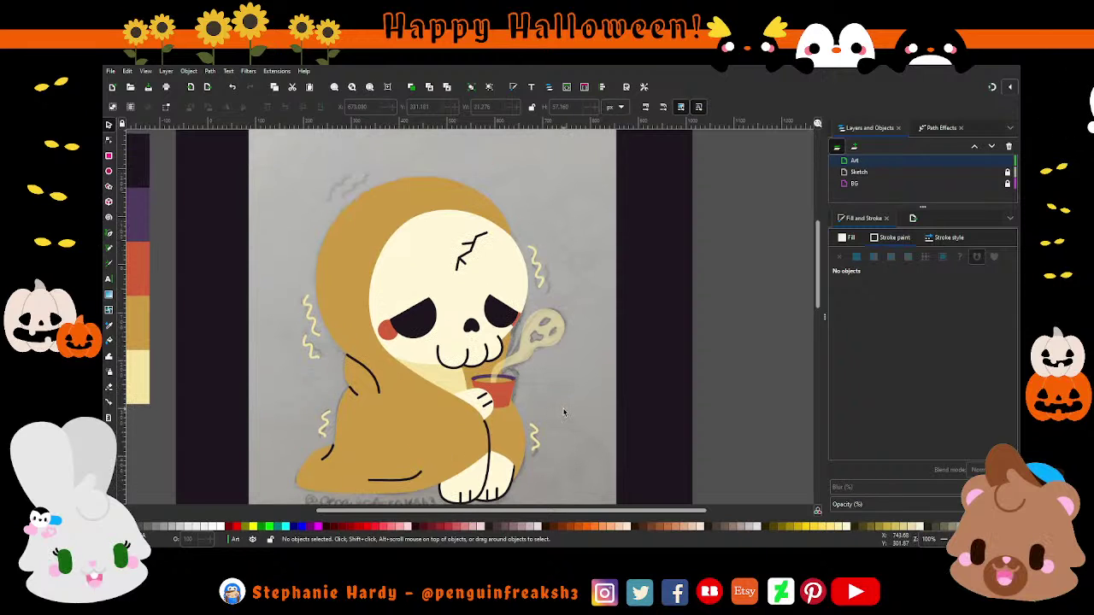
left_click(537, 401)
left_click_drag(547, 412, 543, 405)
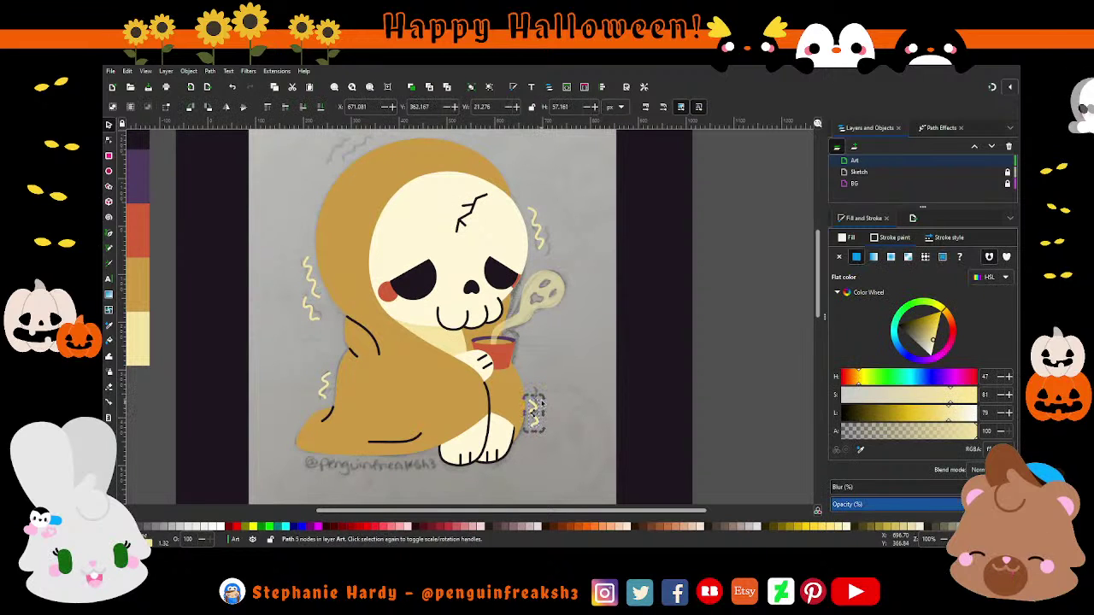
key("Escape")
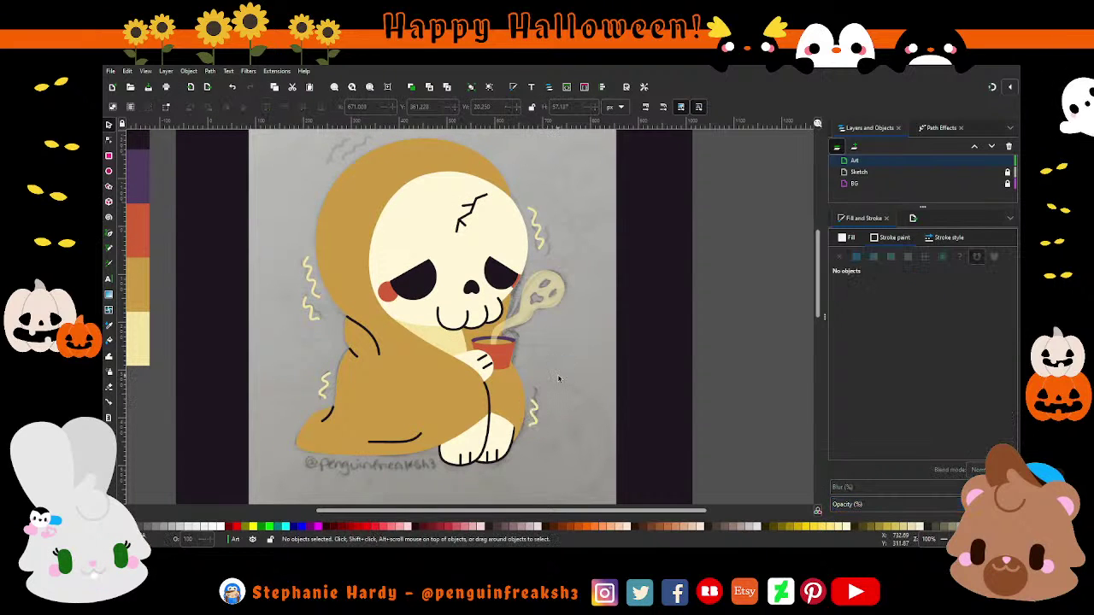
scroll(564, 383, "up", 3)
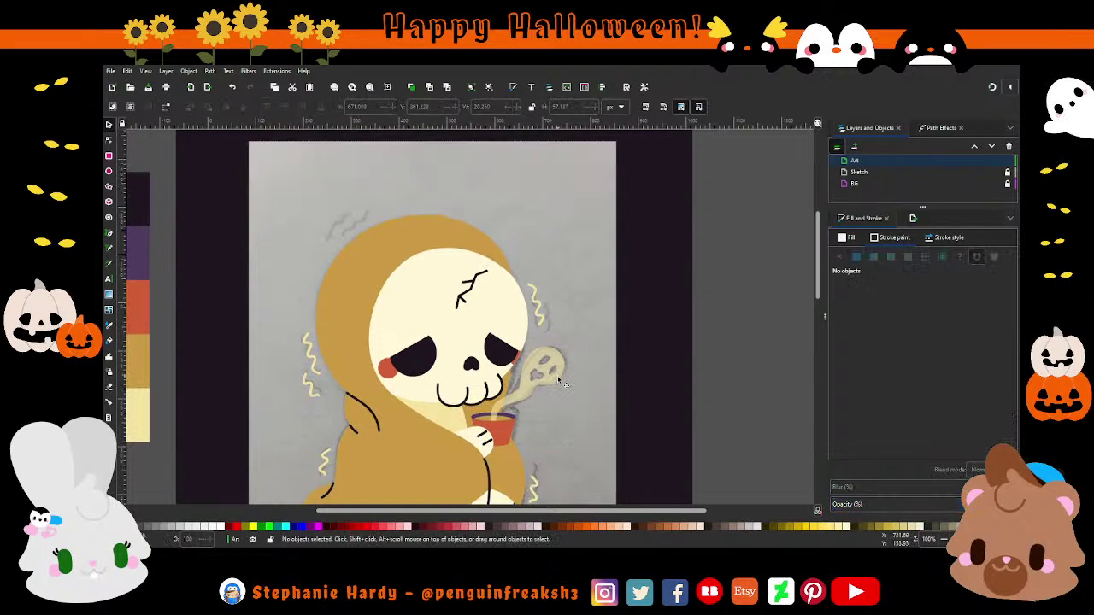
Step: Place the left zigzag nearly horizontal above the hood and save the drawing
left_click(310, 358)
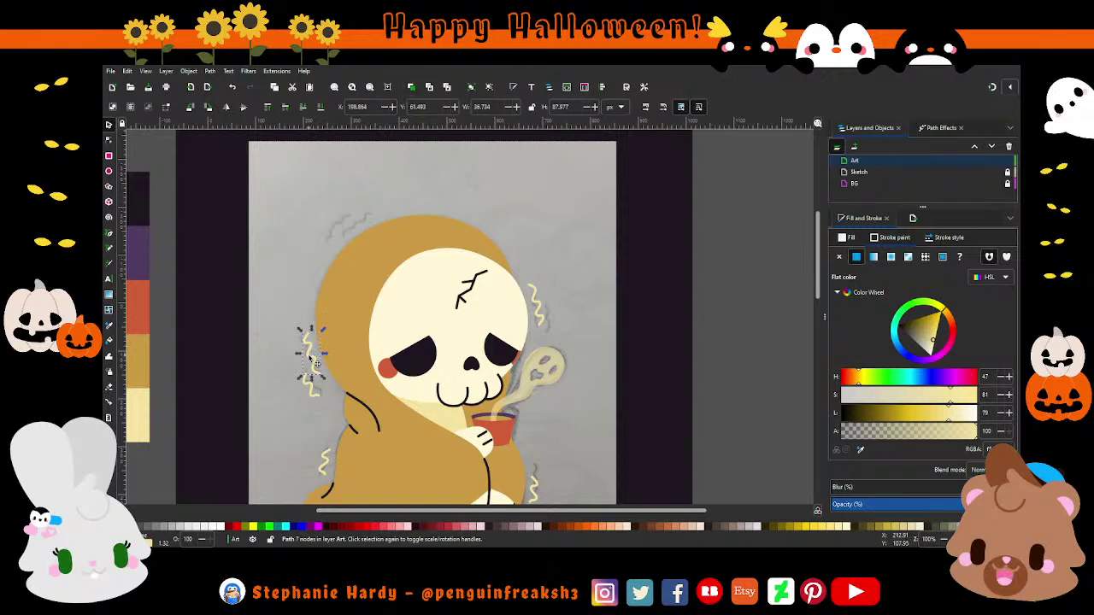
mouse_move(315, 361)
left_mouse_down()
mouse_move(340, 203)
mouse_move(367, 218)
left_mouse_up()
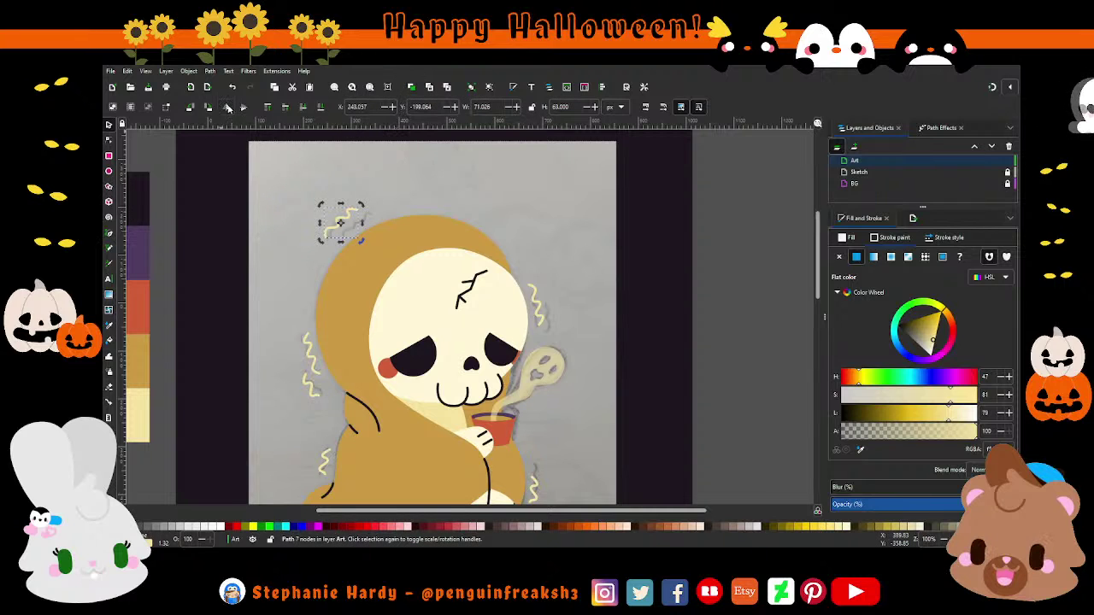
mouse_move(324, 209)
left_mouse_down()
mouse_move(323, 229)
mouse_move(396, 207)
left_mouse_up()
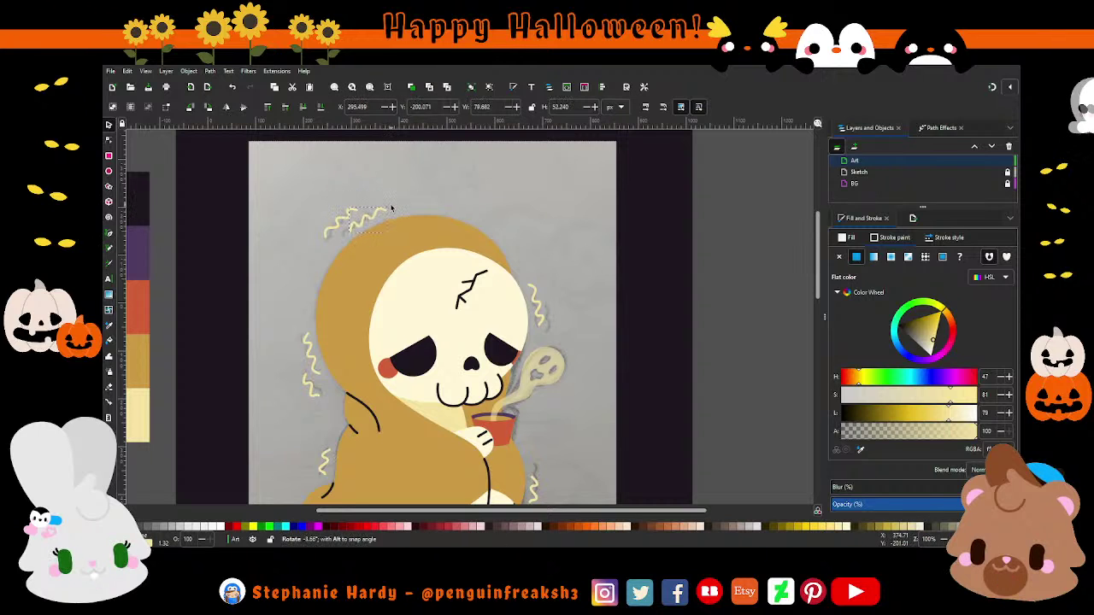
key("Escape")
scroll(389, 267, "down", 1)
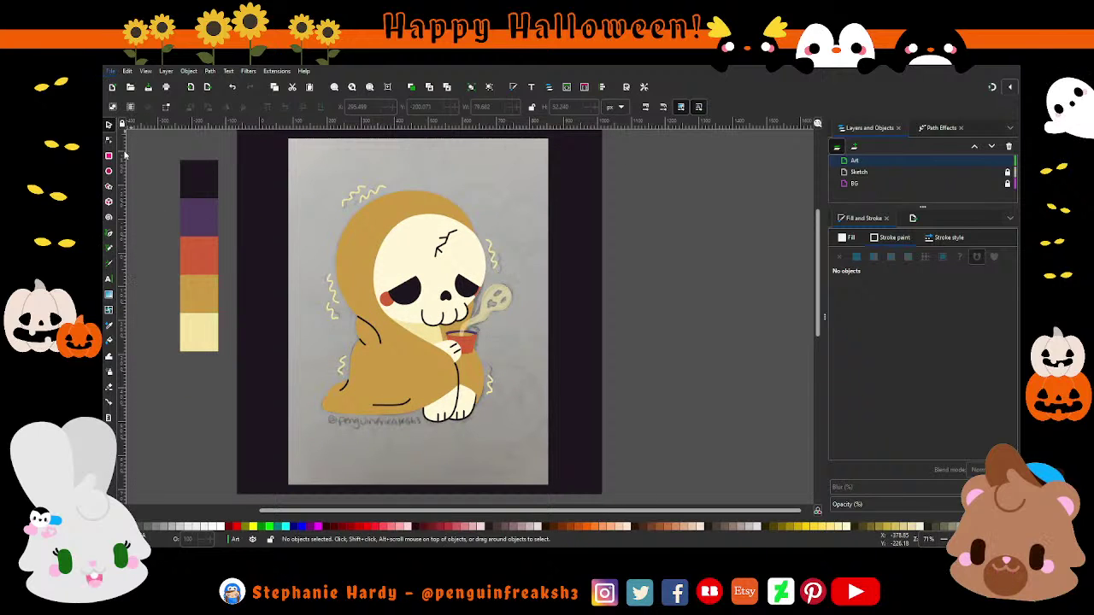
key("ctrl+s")
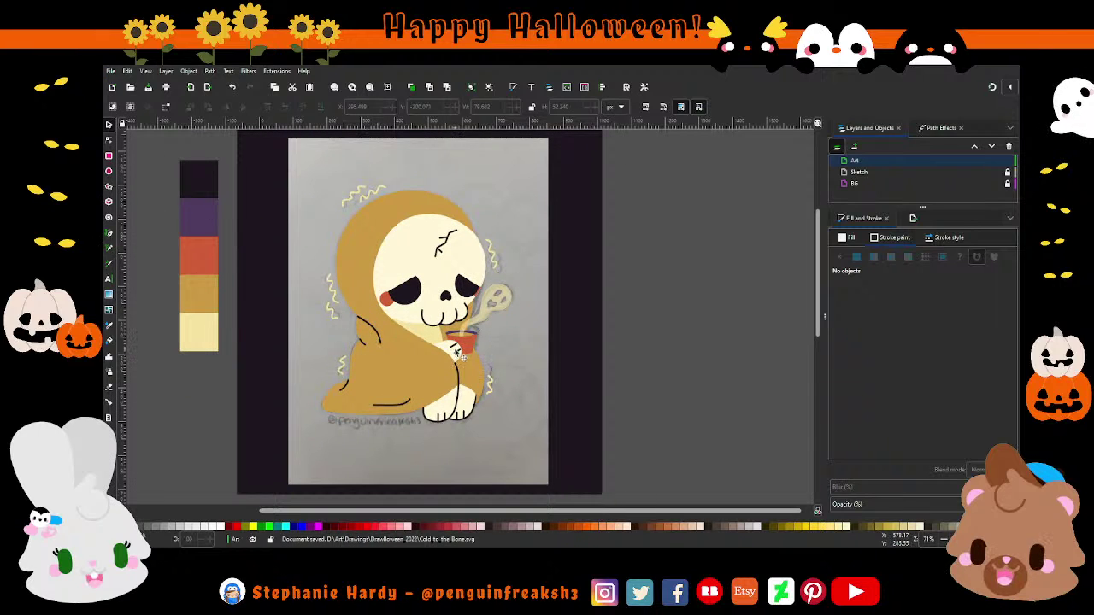
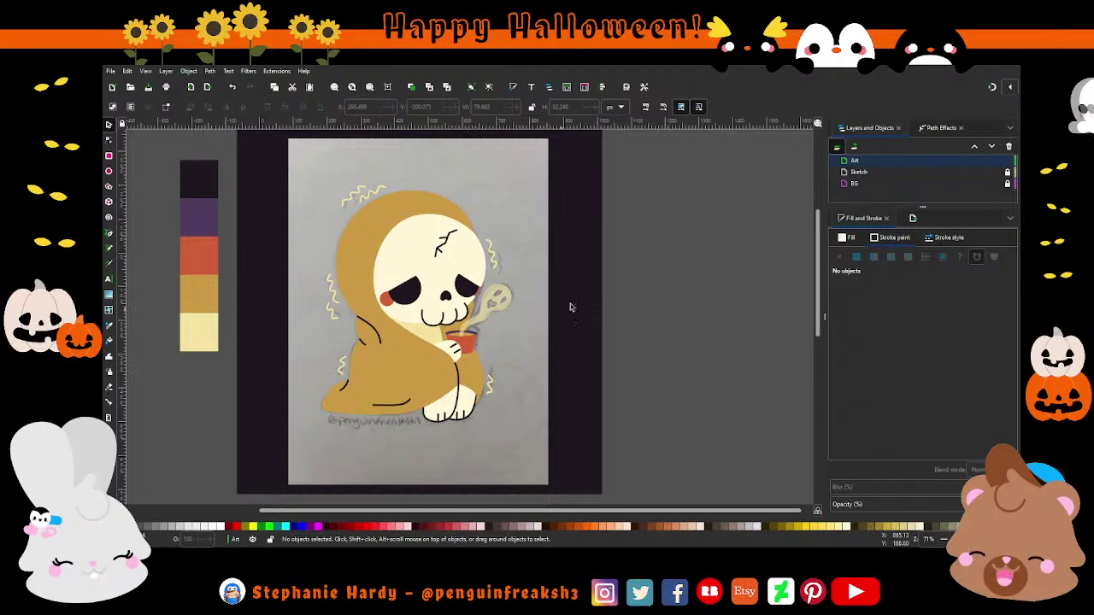
Step: Hide the Sketch layer and move all the character artwork slightly lower on the page
mouse_move(940, 172)
left_click(997, 174)
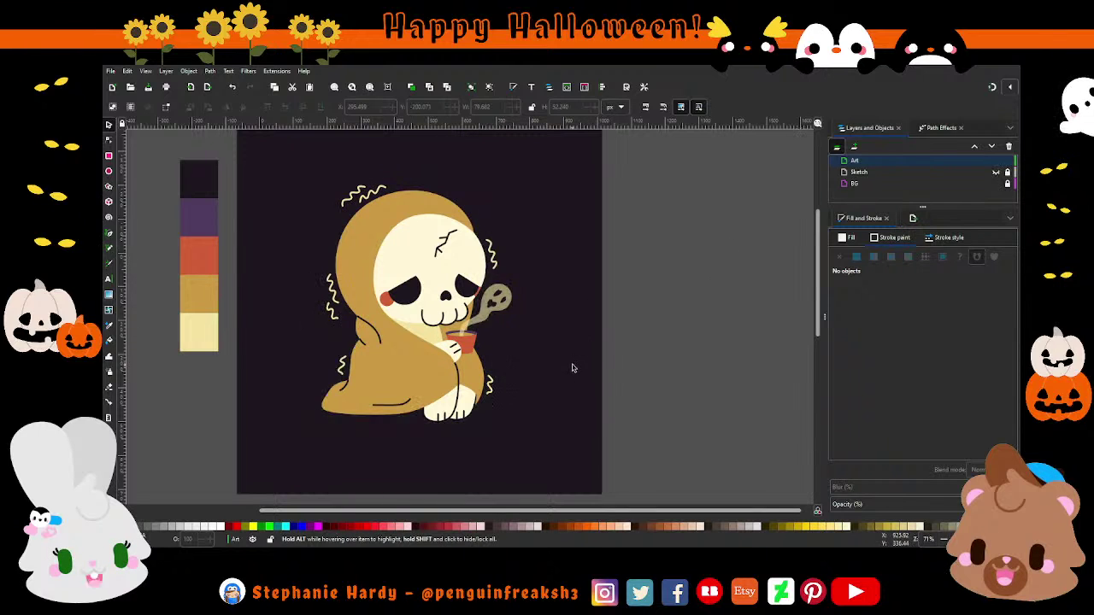
scroll(535, 291, "down", 1)
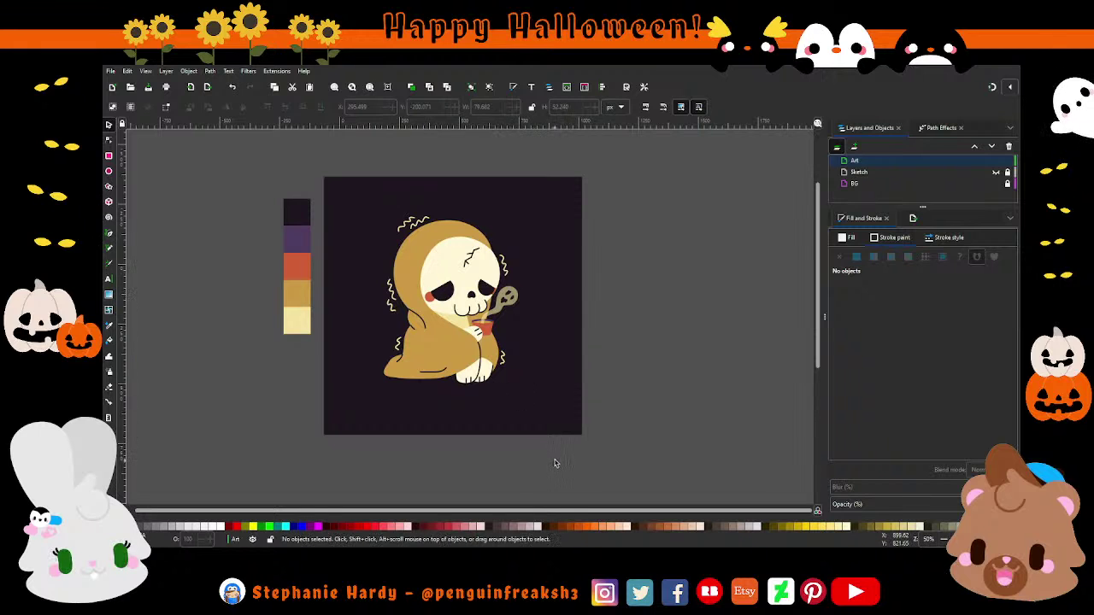
left_click_drag(554, 464, 381, 216)
left_click_drag(452, 243, 453, 252)
left_click(624, 325)
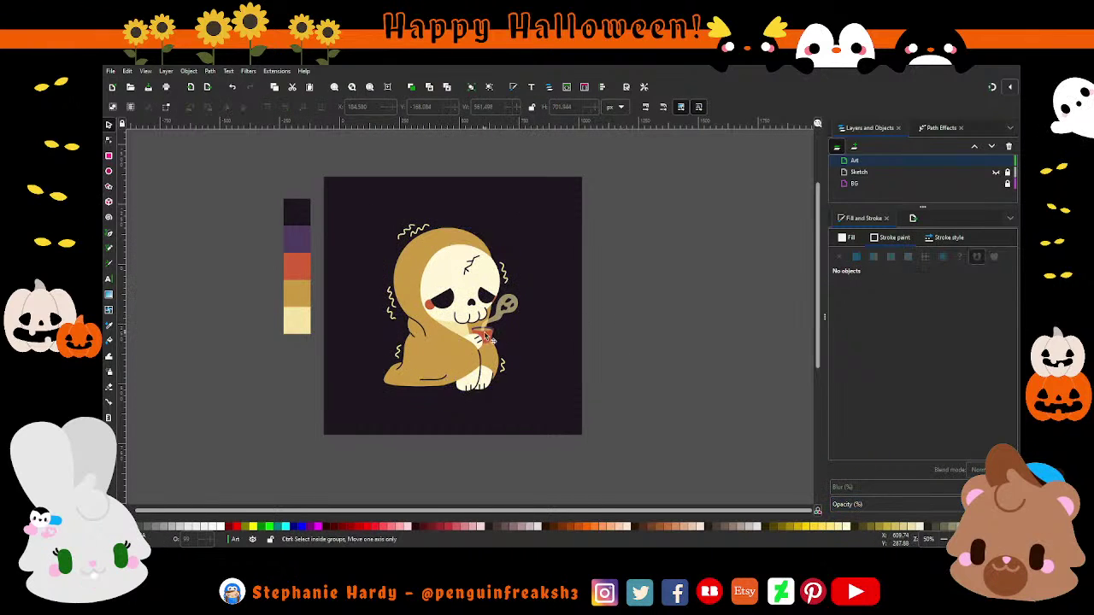
Step: Lighten the mug's steam fill to a paler cream
scroll(485, 337, "up", 1)
left_click(513, 314)
left_click(849, 238)
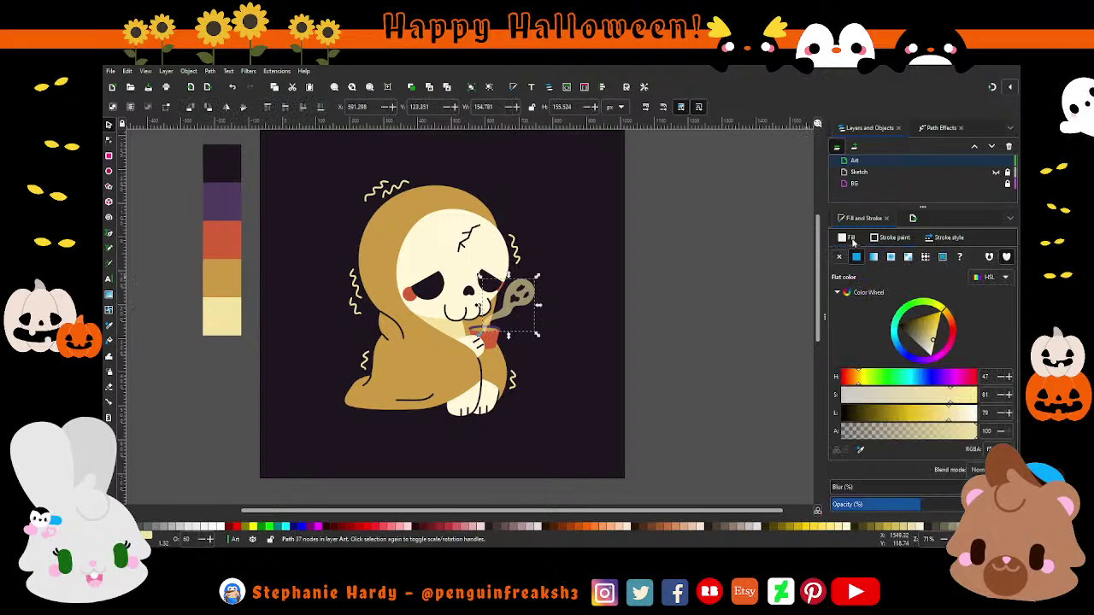
key("d")
left_click(221, 316)
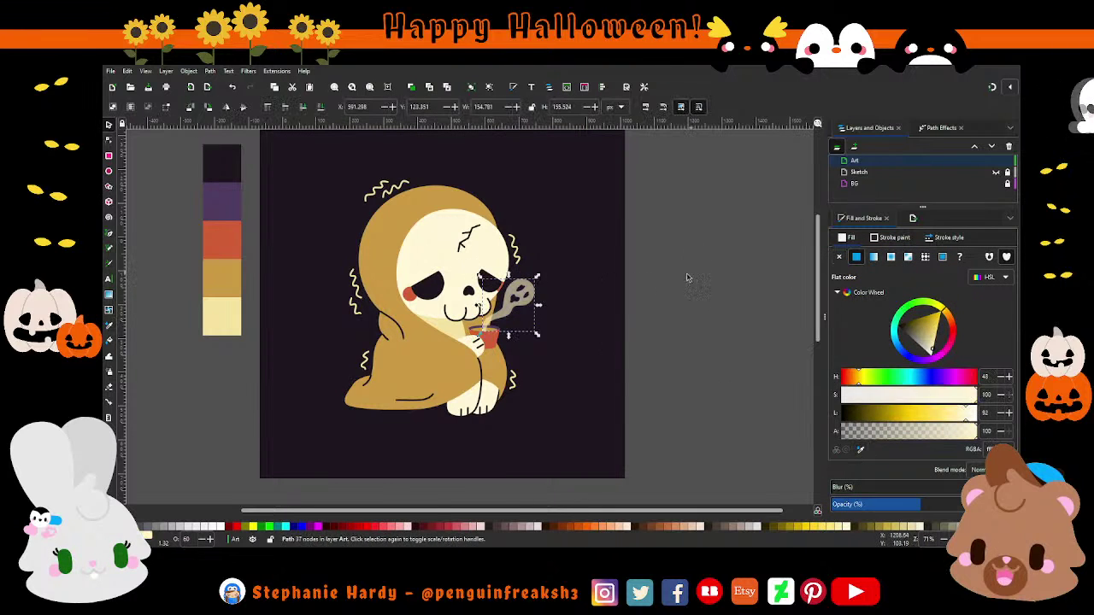
left_click(686, 278)
scroll(554, 345, "up", 1)
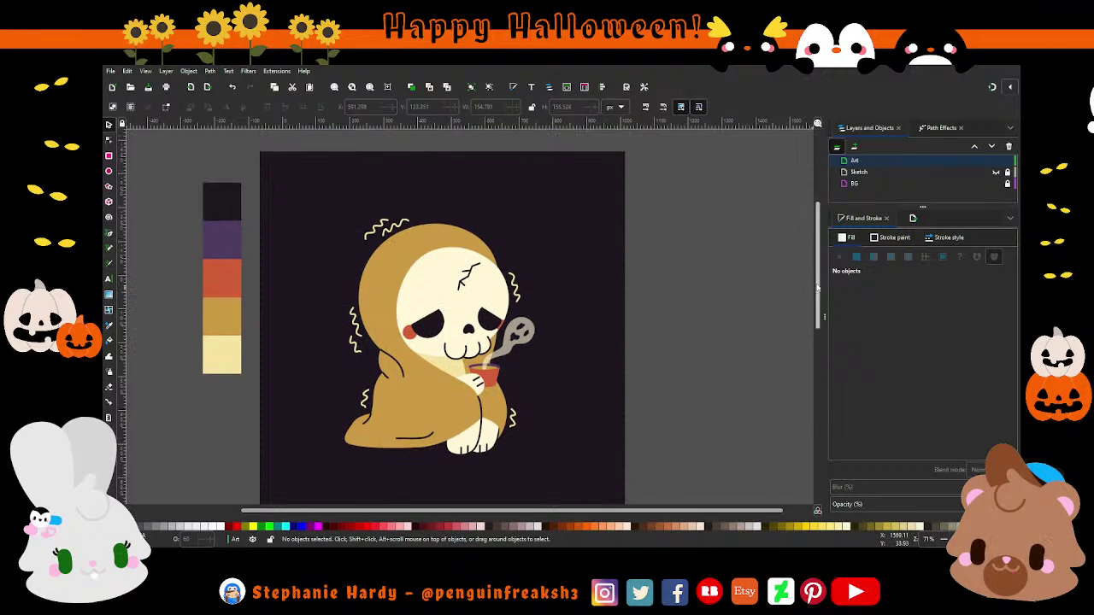
scroll(649, 354, "down", 1)
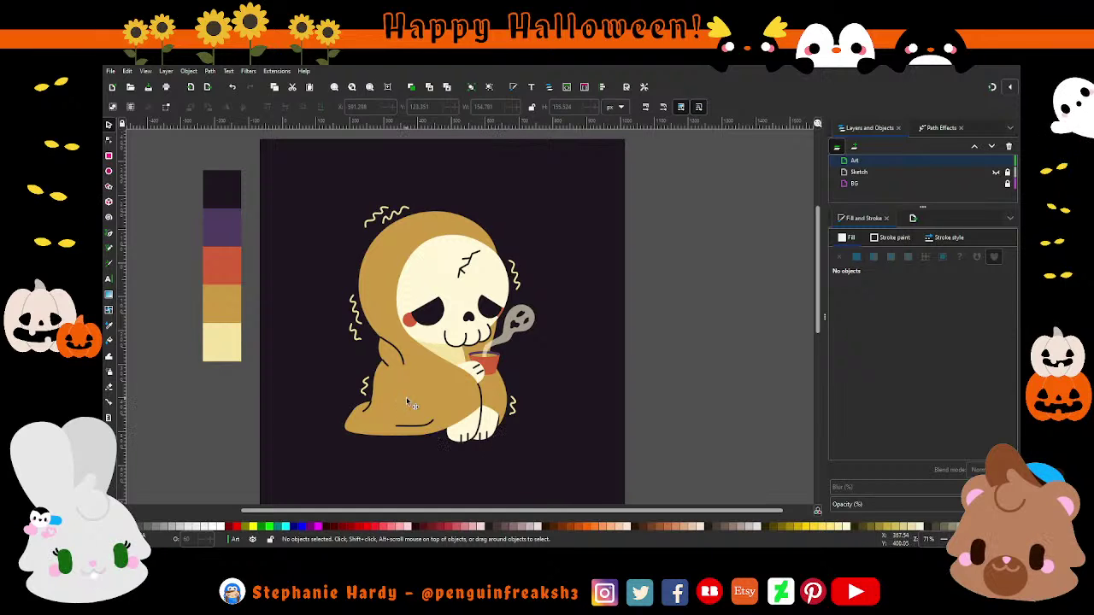
Step: Give the five dark hood and robe fold lines a flat cream stroke from the palette
left_click(390, 362)
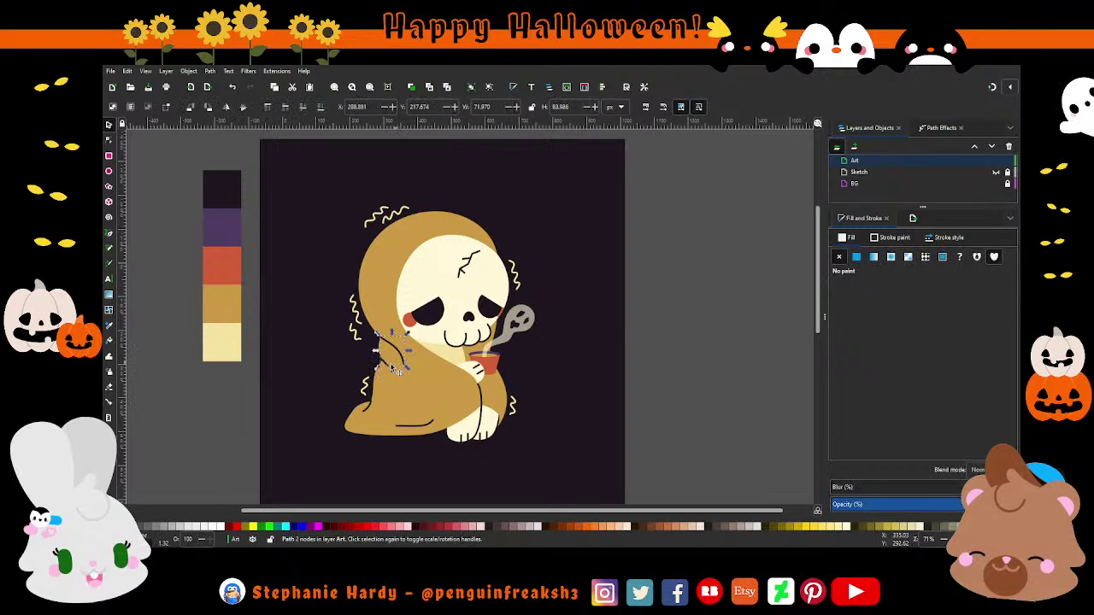
left_click(364, 386, "shift")
left_click(402, 425, "shift")
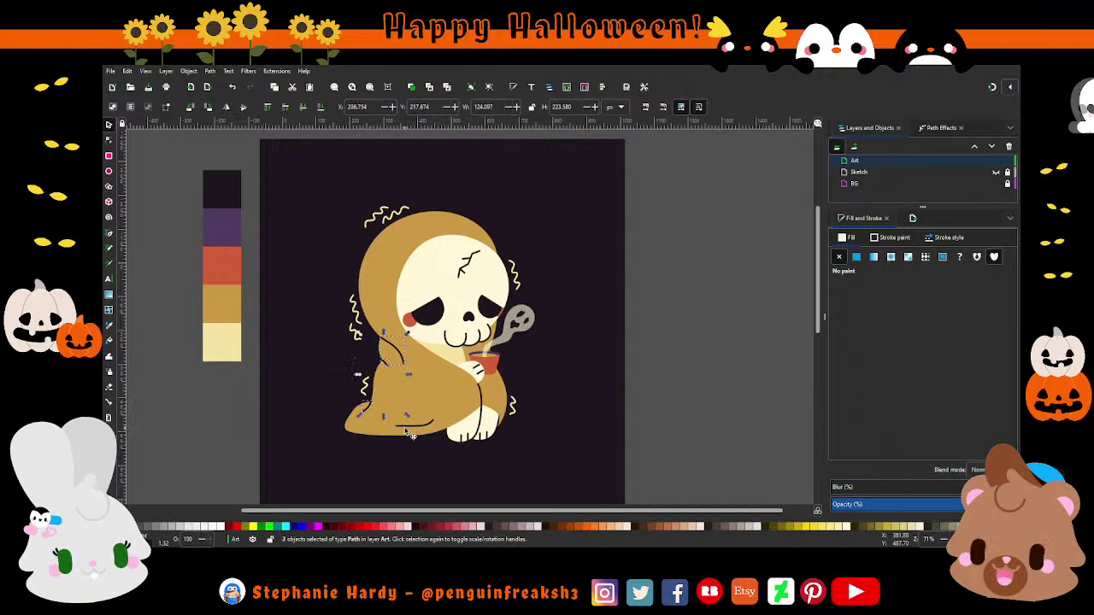
left_click(501, 425, "shift")
left_click(484, 391, "shift")
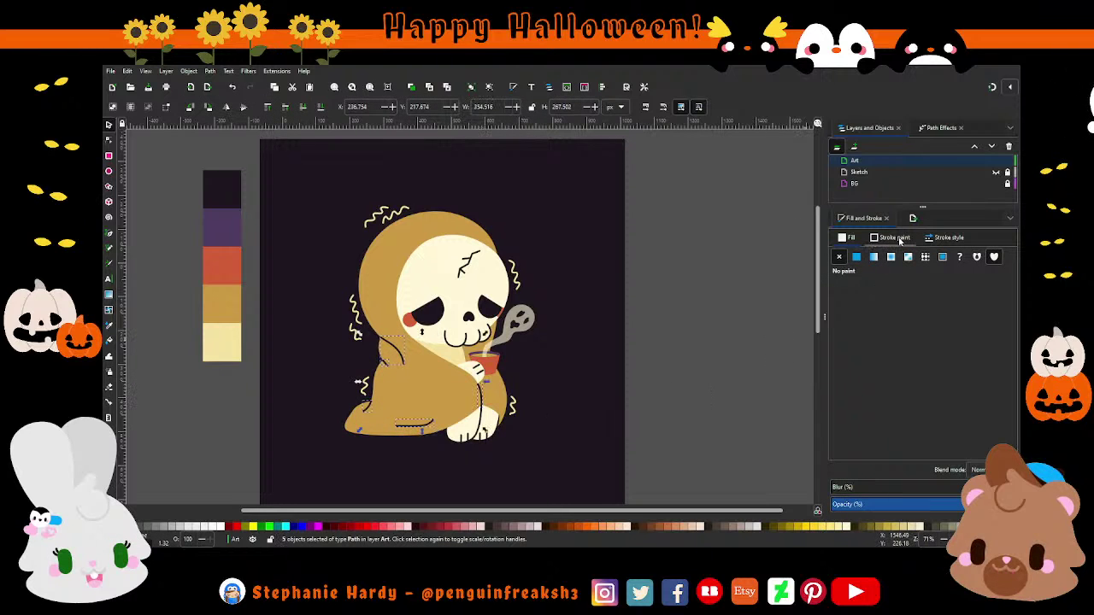
left_click(855, 256)
key("d")
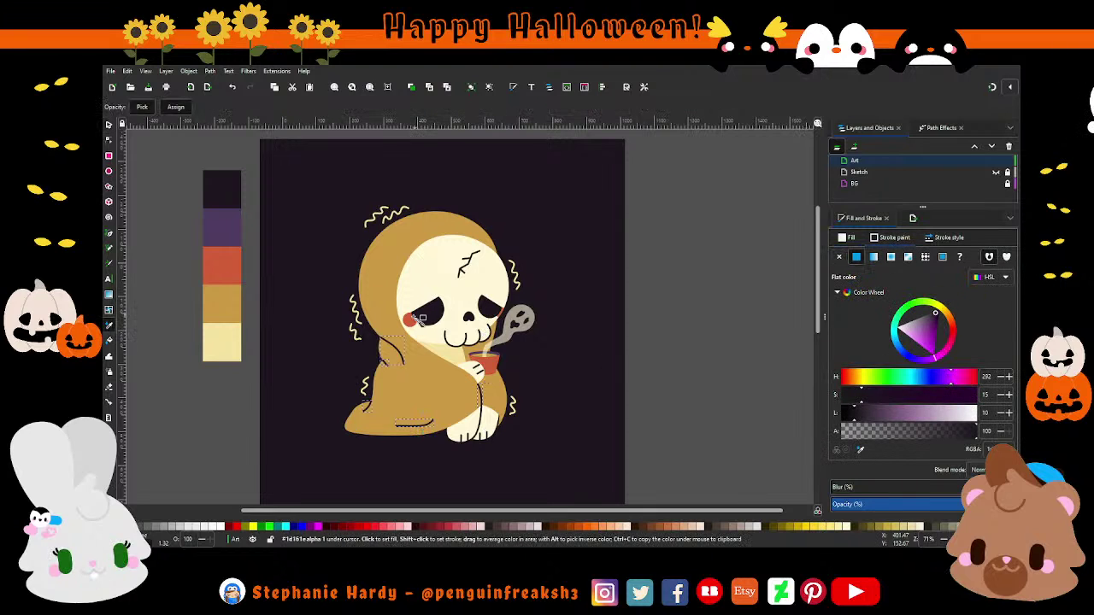
left_click(232, 358, "shift")
key("Escape")
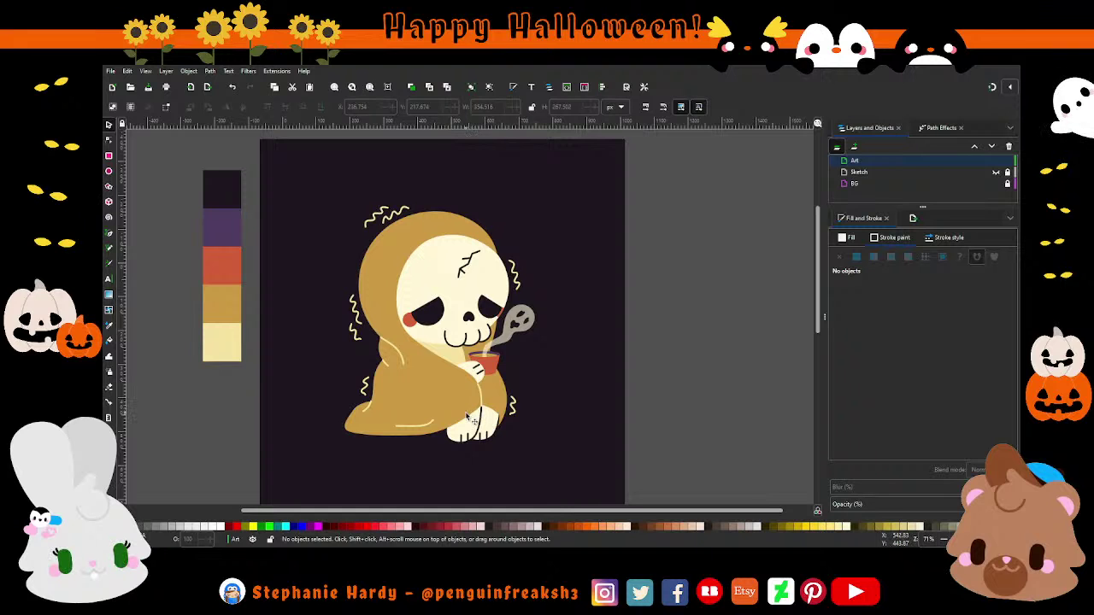
Step: With the Node tool, adjust the cream fold strokes by the leg and at the robe's lower left
scroll(465, 410, "up", 1)
scroll(464, 407, "up", 1)
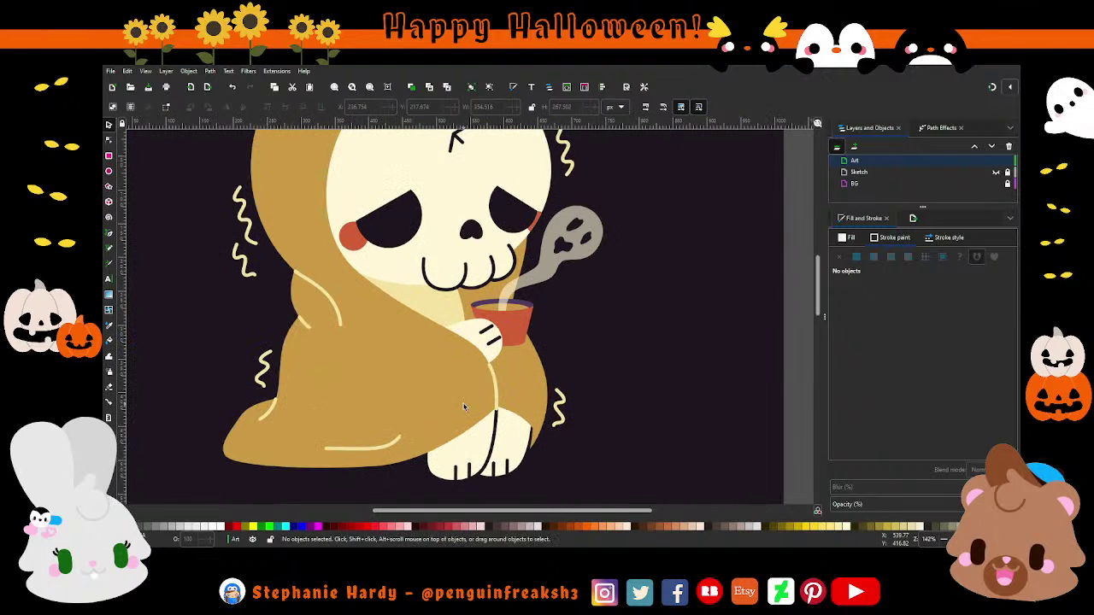
key("n")
scroll(520, 403, "up", 3)
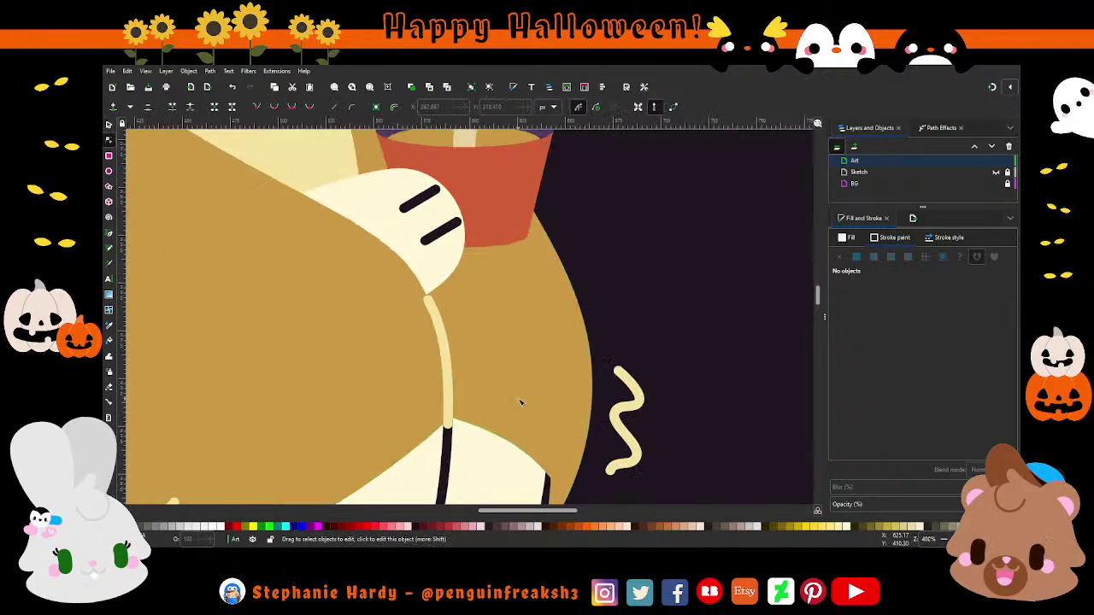
left_click(450, 425)
left_click(447, 412)
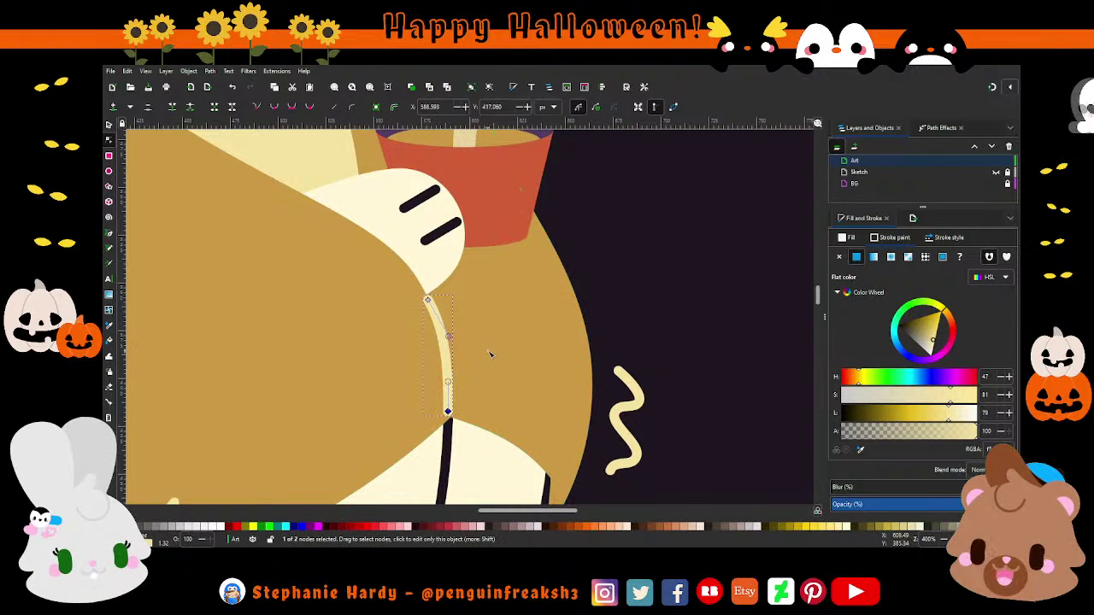
scroll(513, 363, "down", 1)
scroll(518, 365, "down", 1)
scroll(519, 365, "down", 1)
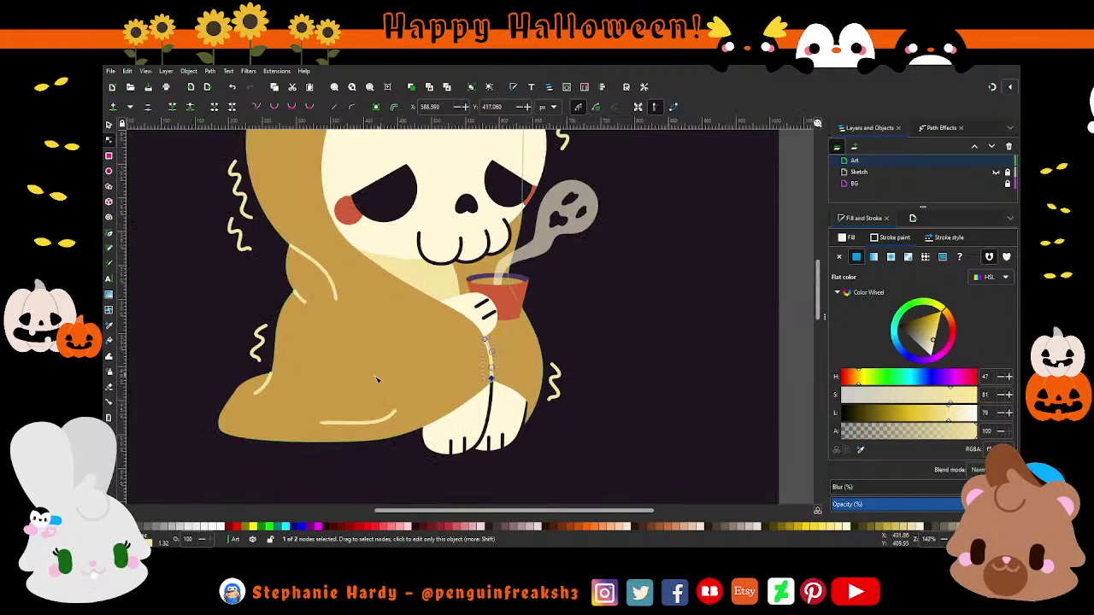
scroll(241, 416, "up", 2)
left_click(304, 366)
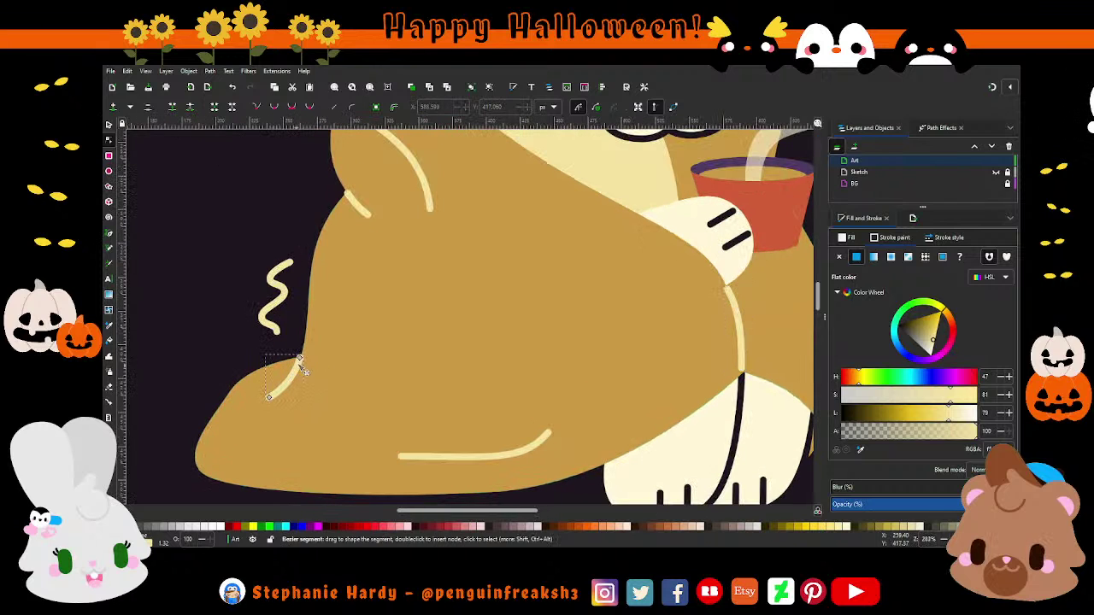
left_click_drag(299, 358, 300, 365)
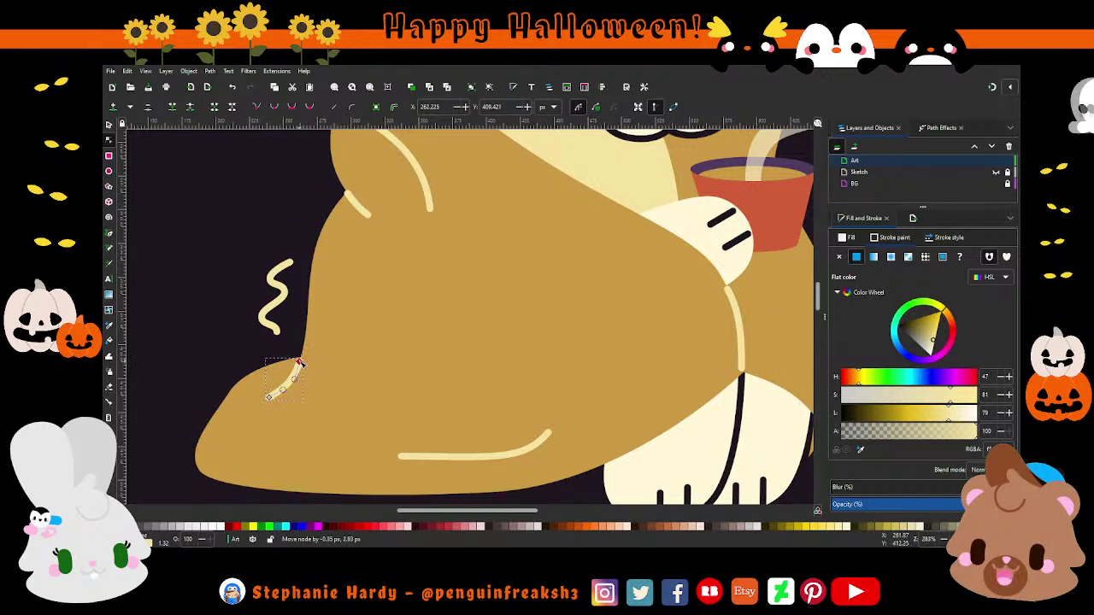
Step: Nudge the upper cream fold stroke's top end down, then save the drawing
left_click(359, 207)
left_click_drag(349, 193, 348, 198)
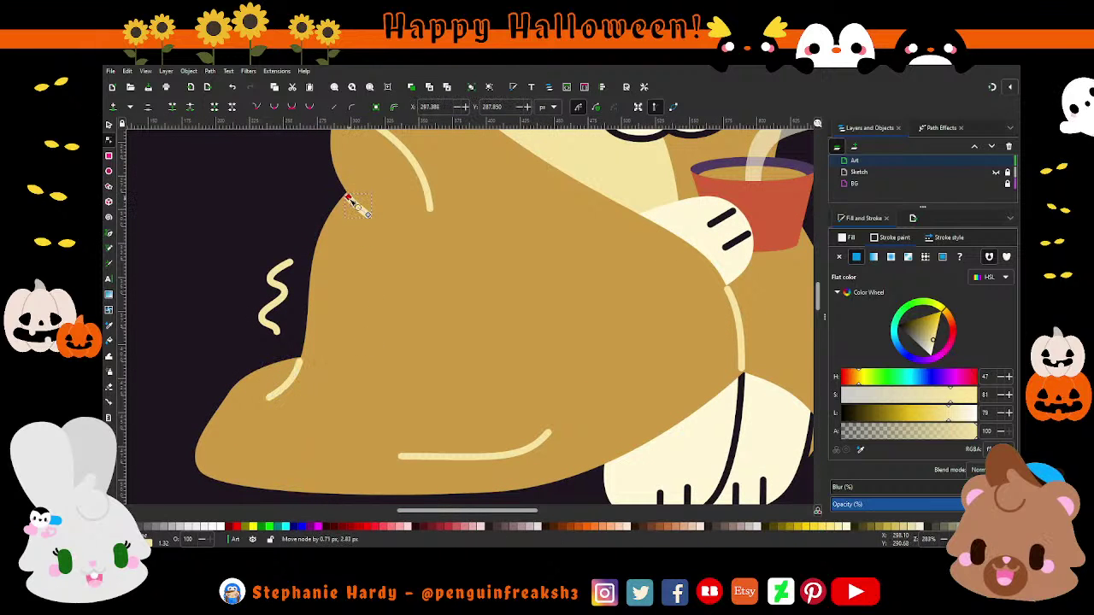
scroll(385, 282, "up", 3)
scroll(391, 305, "down", 2)
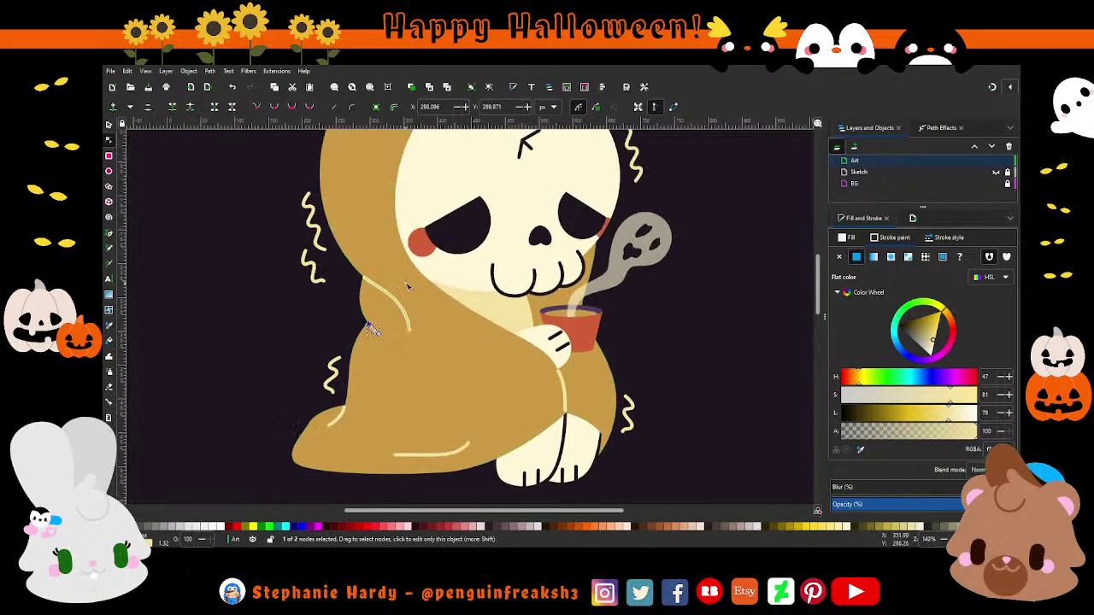
scroll(408, 288, "up", 2)
scroll(370, 352, "up", 3)
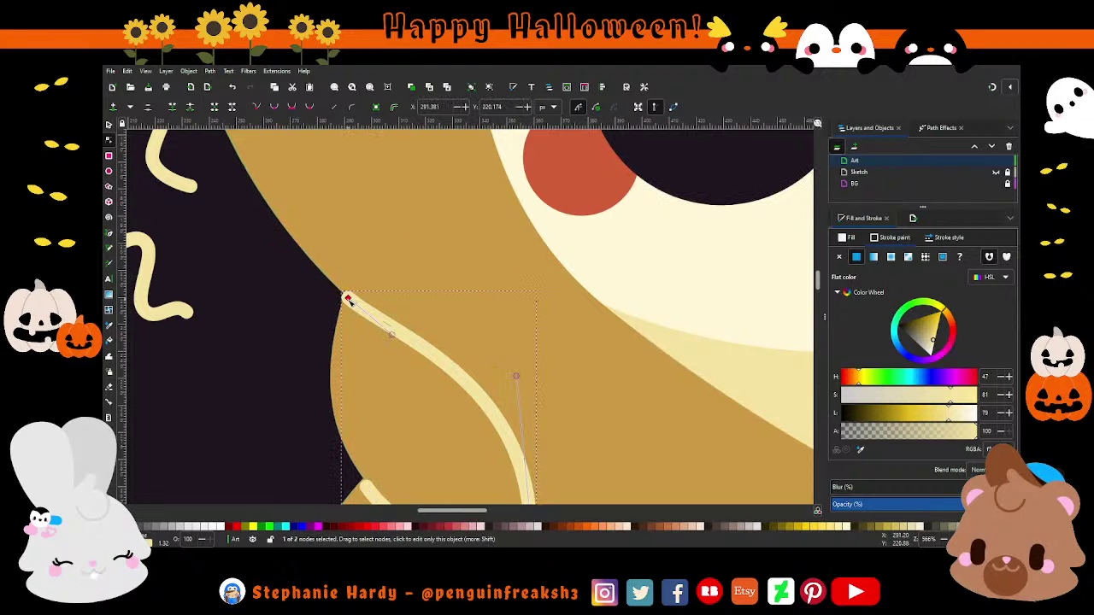
left_click_drag(349, 300, 348, 303)
scroll(310, 280, "down", 3)
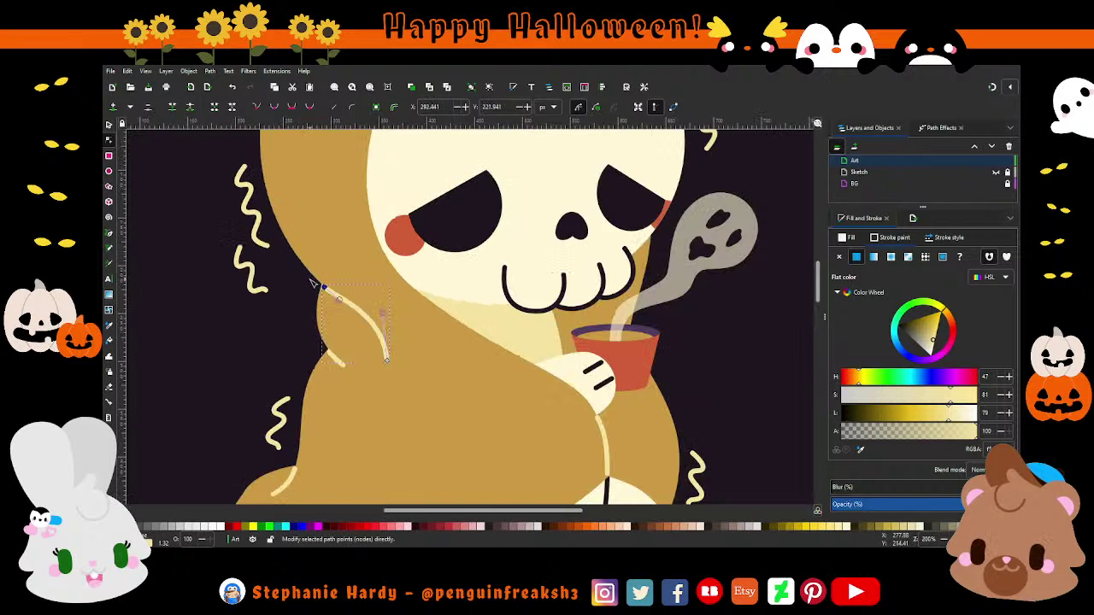
left_click(109, 125)
scroll(397, 395, "down", 3)
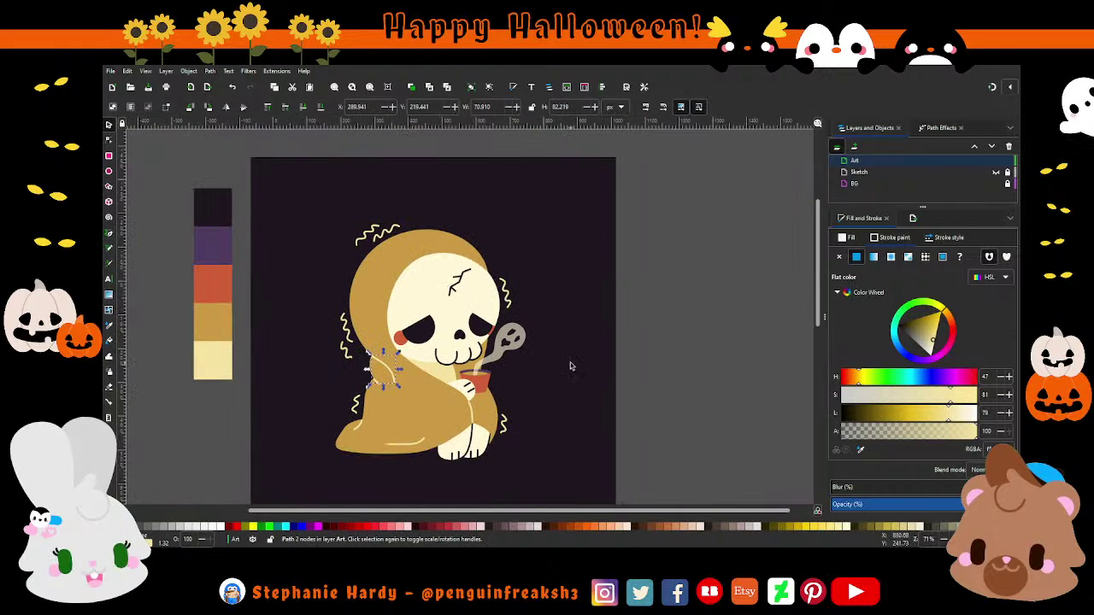
left_click(571, 366)
scroll(565, 293, "down", 1)
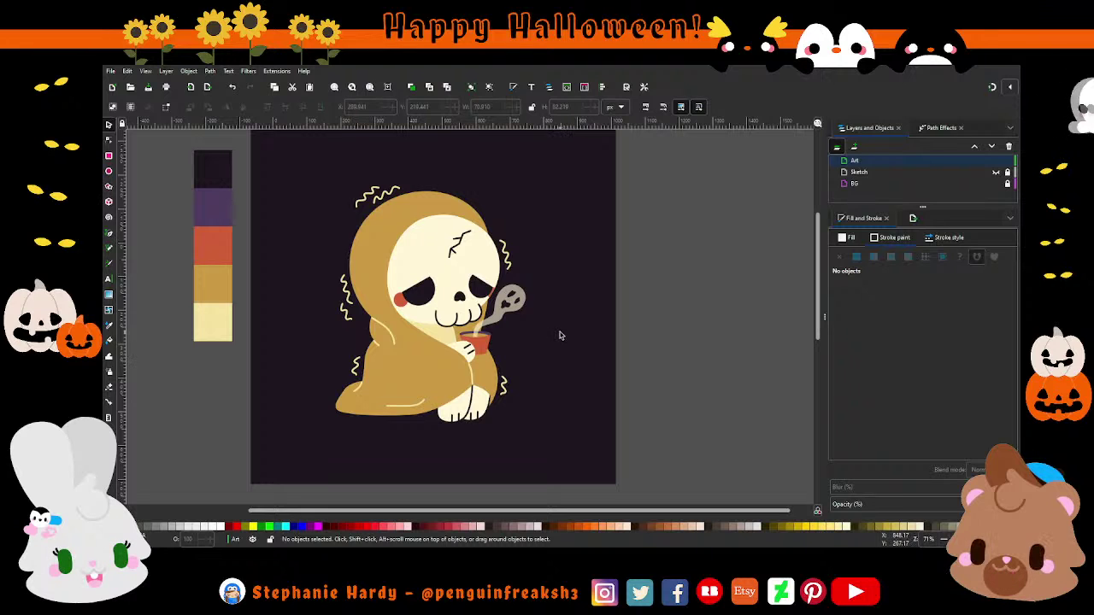
scroll(573, 367, "up", 1)
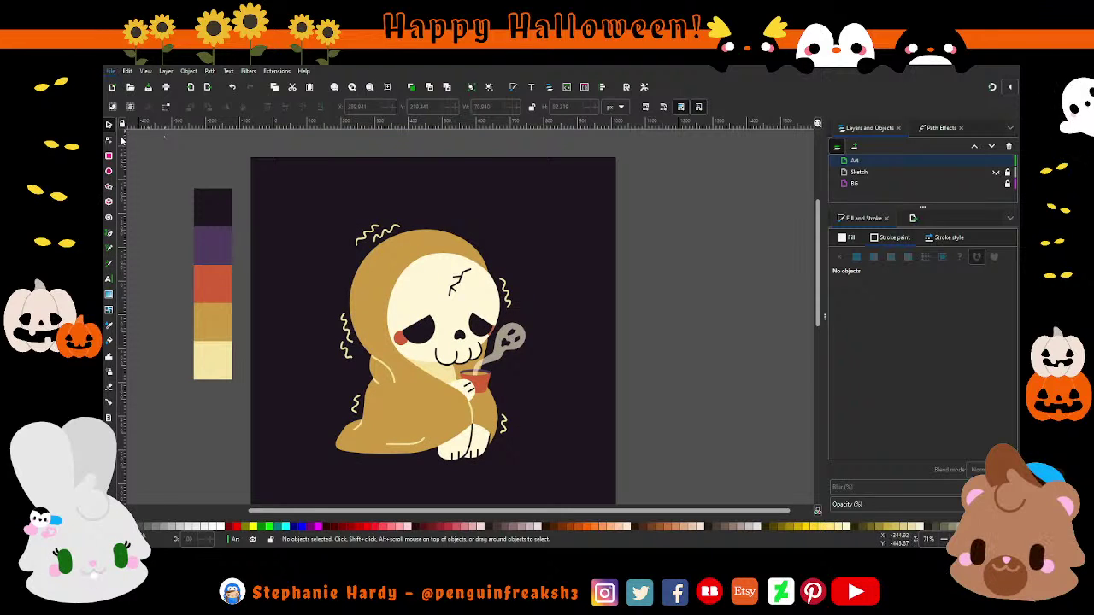
key("ctrl+s")
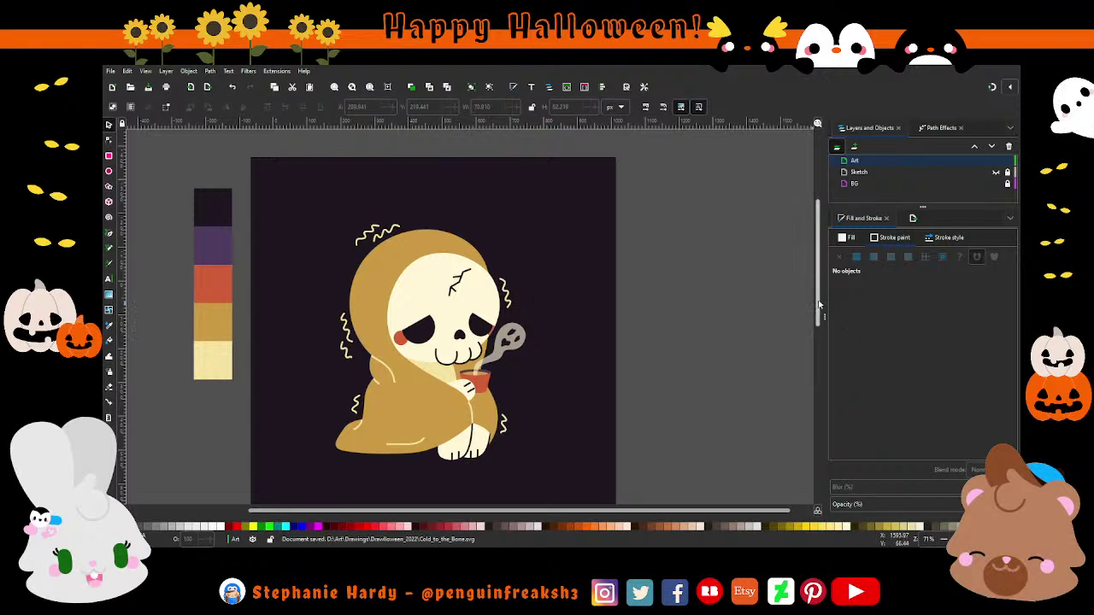
Step: Reshape the curve at the top of the hood by dragging its top node
scroll(819, 304, "down", 1)
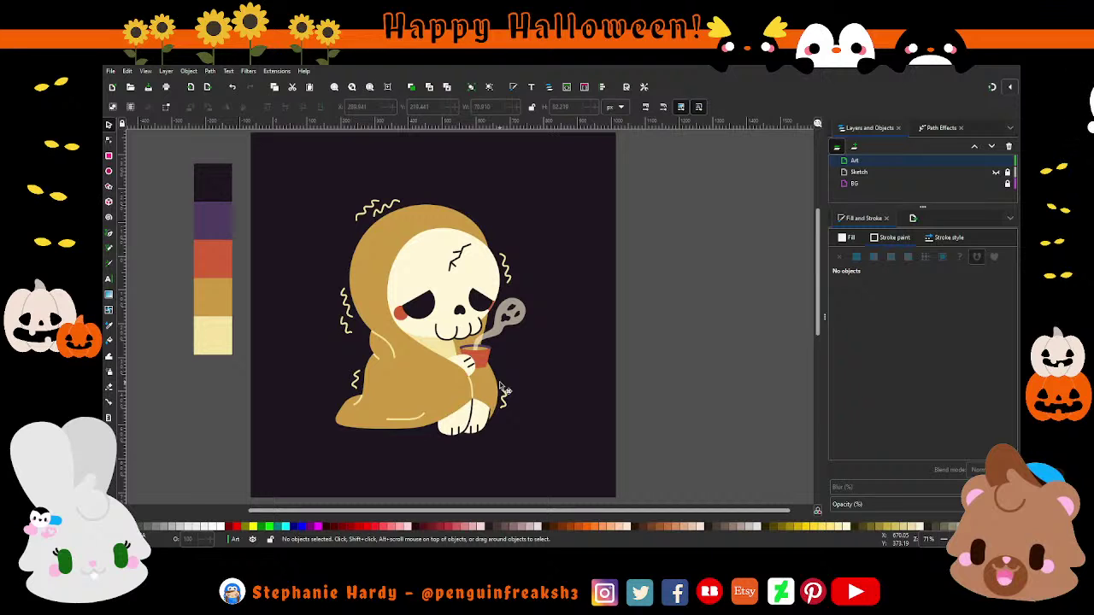
left_click(108, 139)
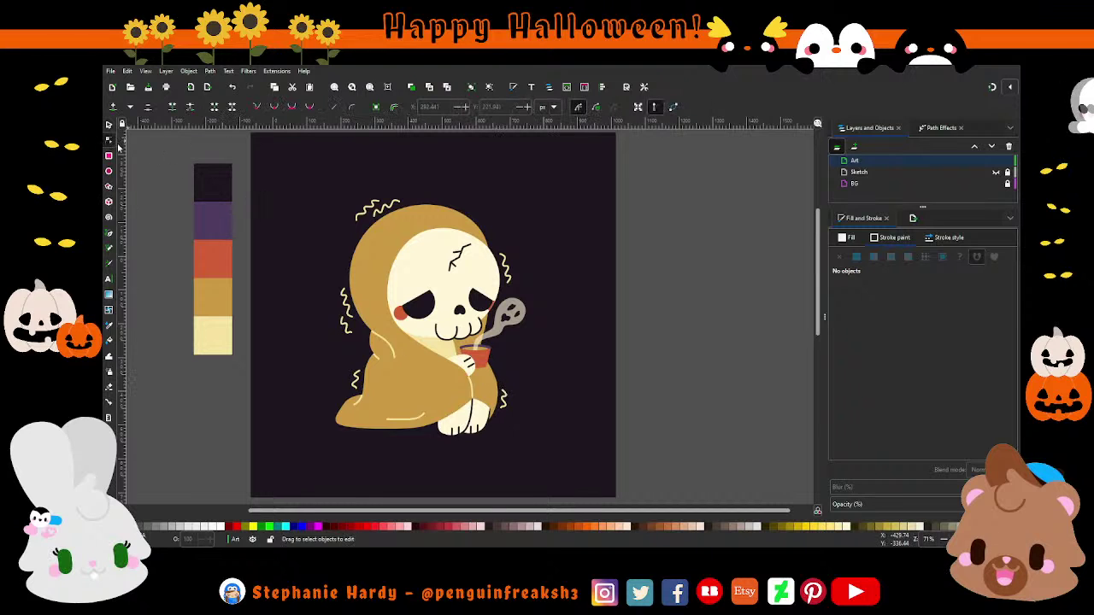
left_click(398, 256)
left_click(425, 232)
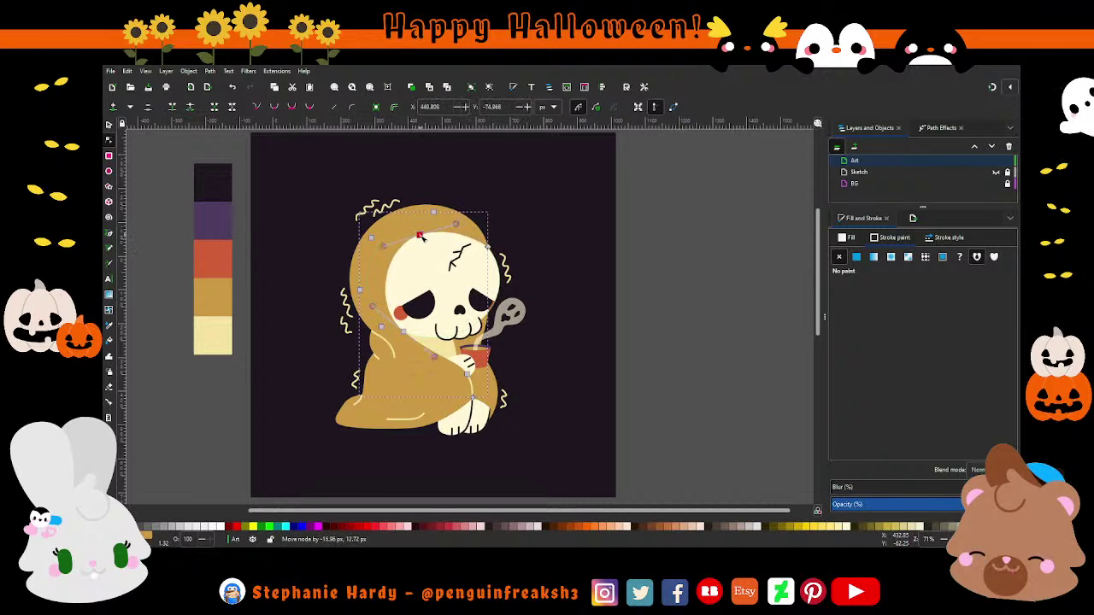
left_click_drag(429, 235, 457, 219)
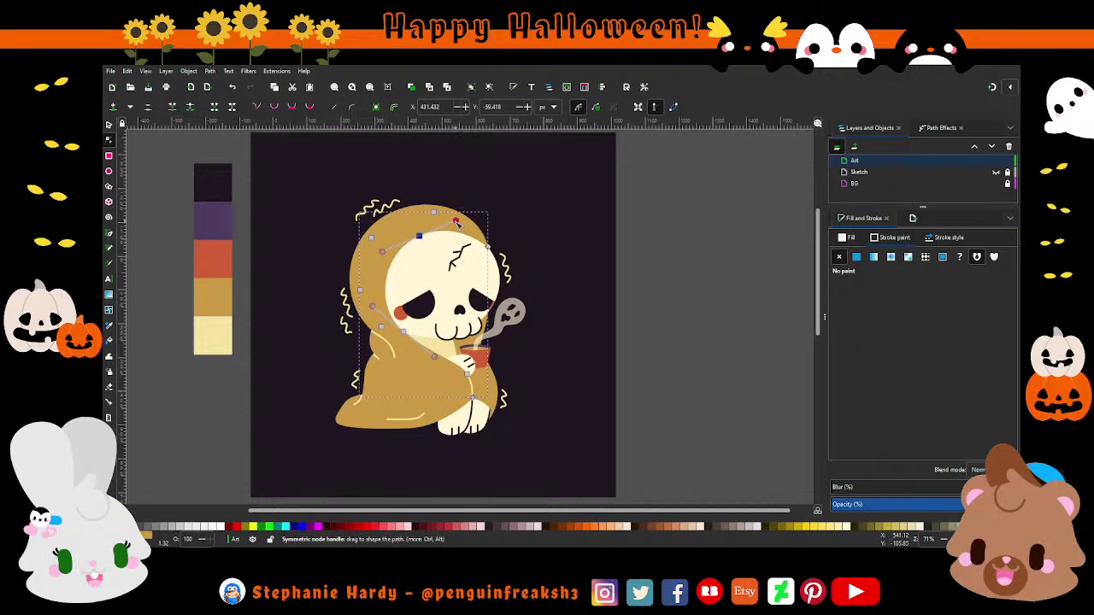
key("s")
left_click(594, 339)
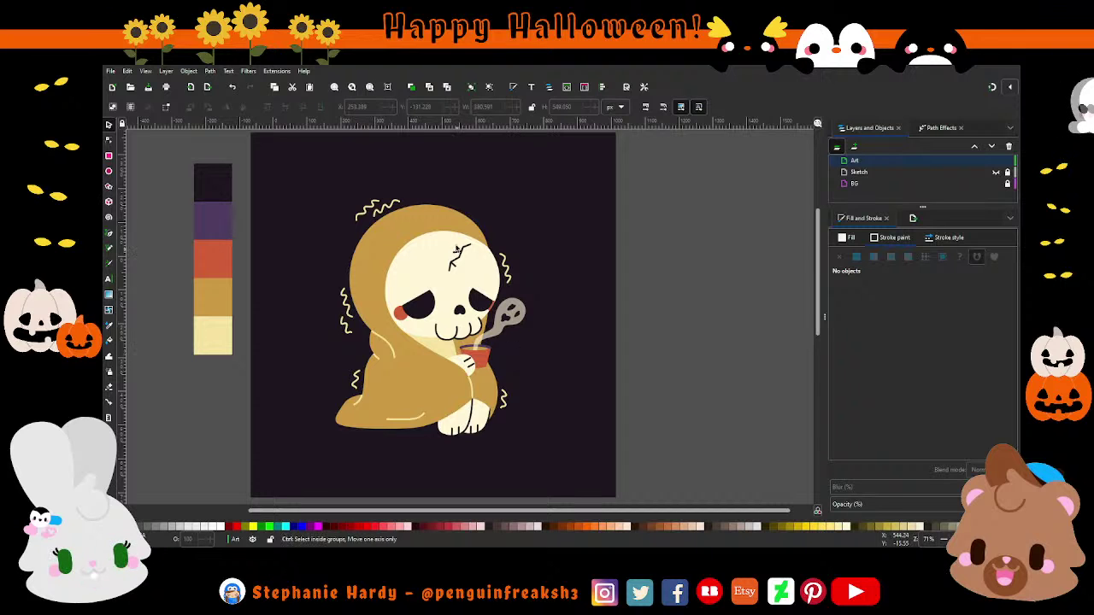
Step: Pull a Bézier handle from the skull's top-right node to round its top edge
key("1")
left_click(109, 141)
left_click(513, 244)
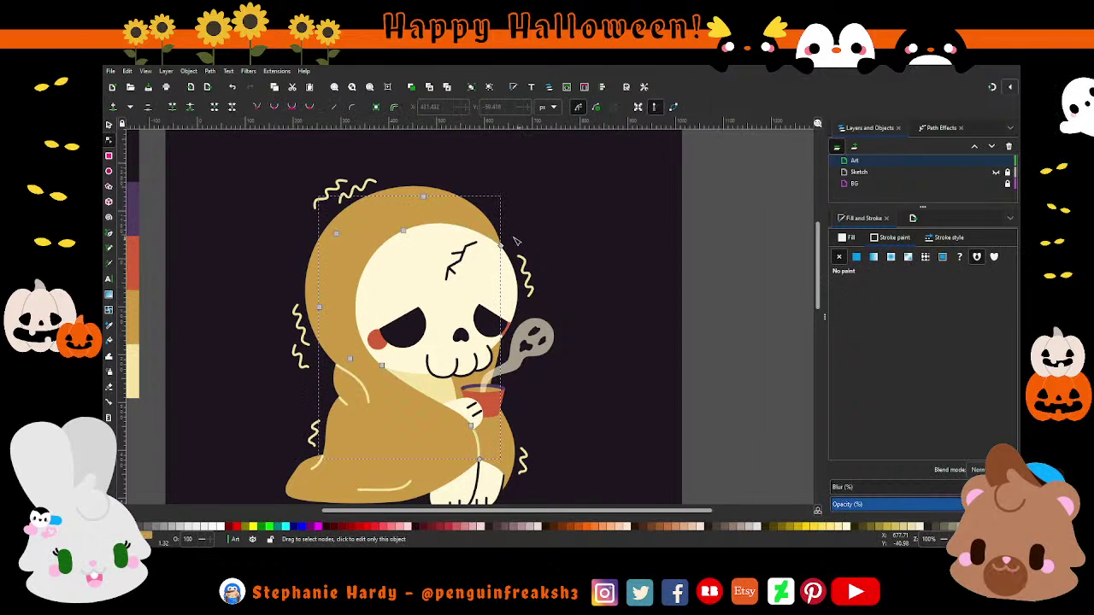
scroll(514, 239, "up", 3)
left_click(474, 262)
left_click_drag(474, 264, 441, 221)
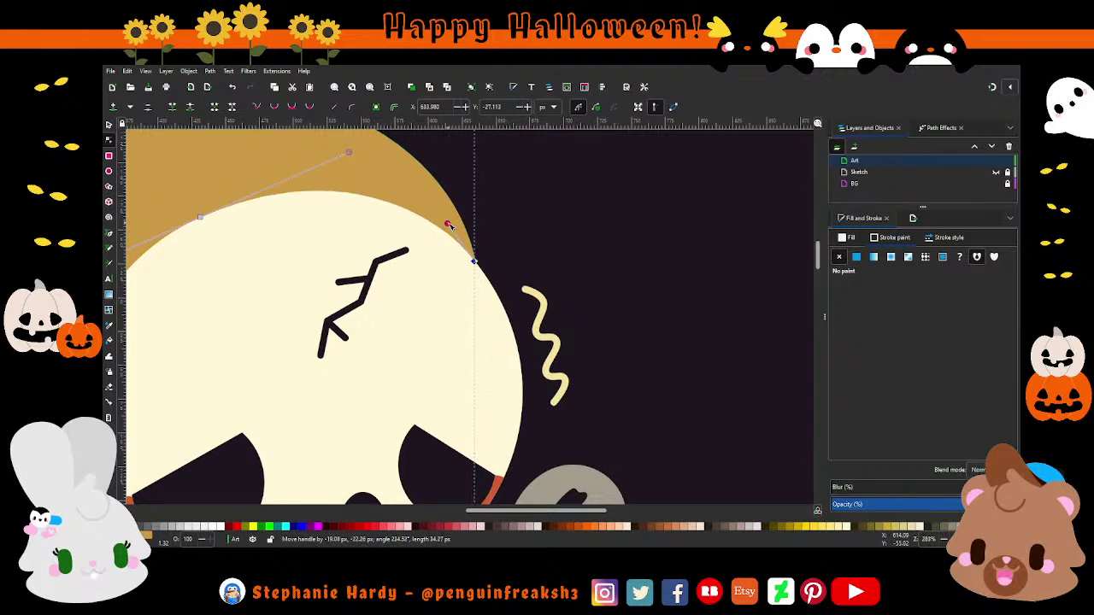
scroll(506, 214, "down", 2)
left_click(109, 125)
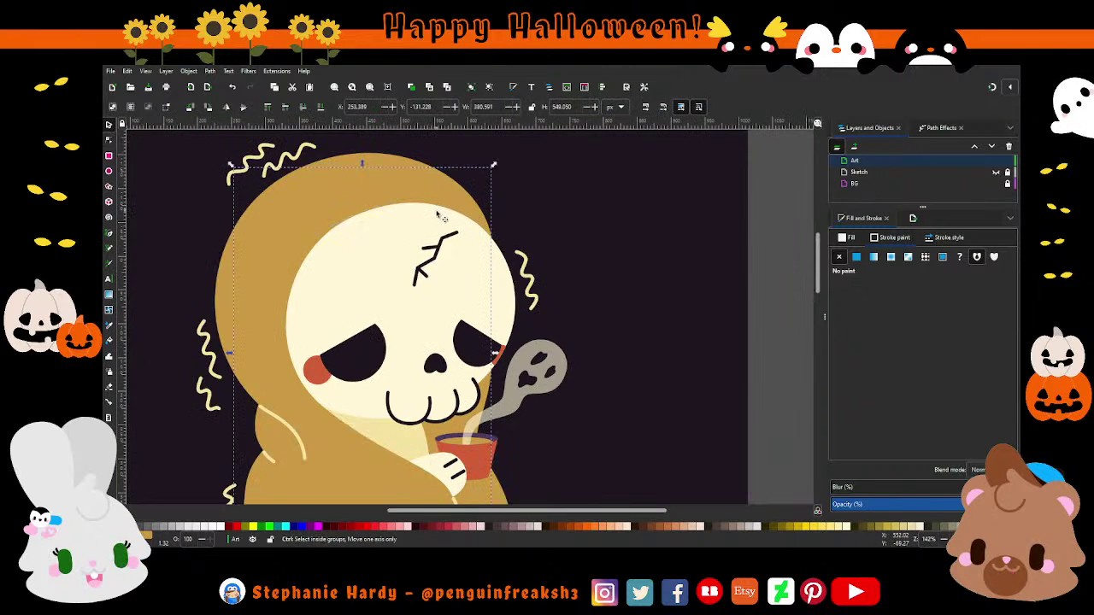
scroll(432, 205, "down", 1)
left_click(556, 295)
scroll(556, 295, "down", 1)
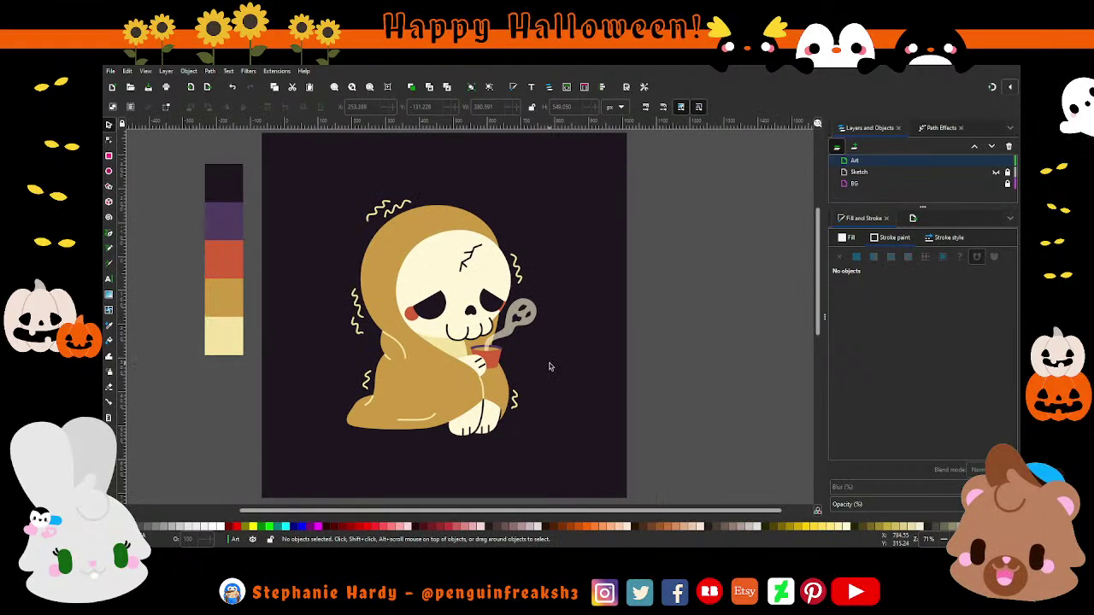
scroll(487, 355, "up", 3)
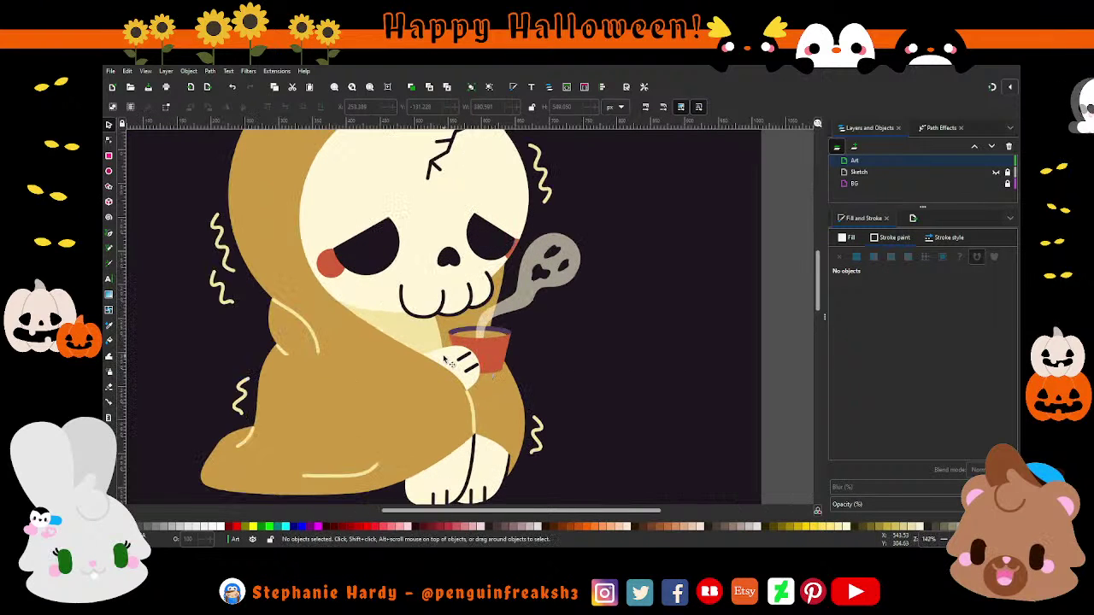
Step: Move the hand down onto the mug, trying a 42° rotation and then cancelling it
scroll(496, 359, "up", 1)
scroll(500, 358, "down", 1)
scroll(453, 342, "down", 1)
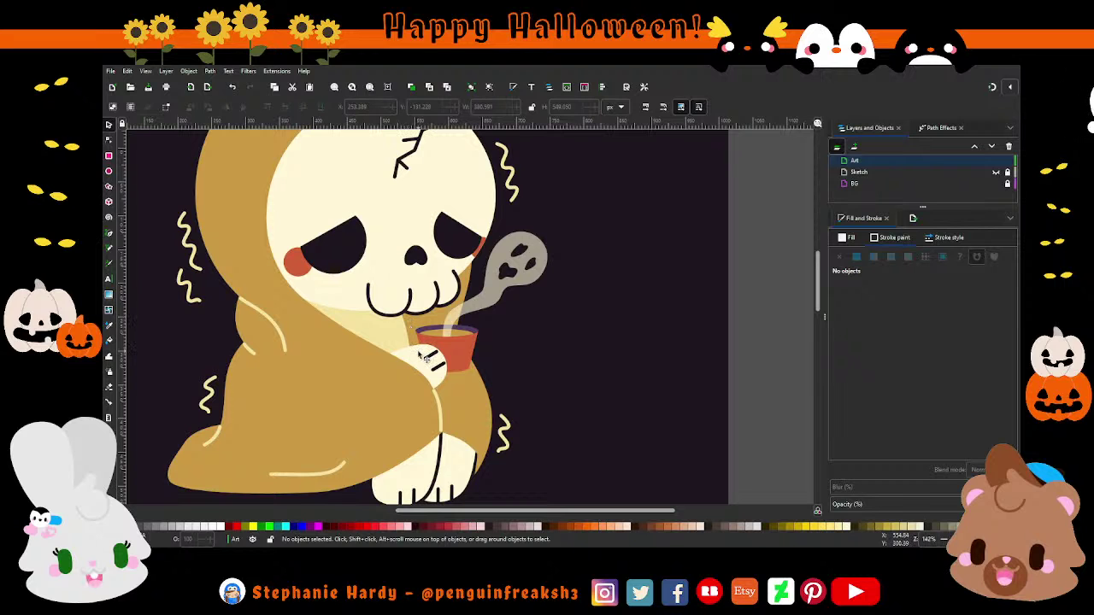
left_click_drag(417, 356, 420, 368)
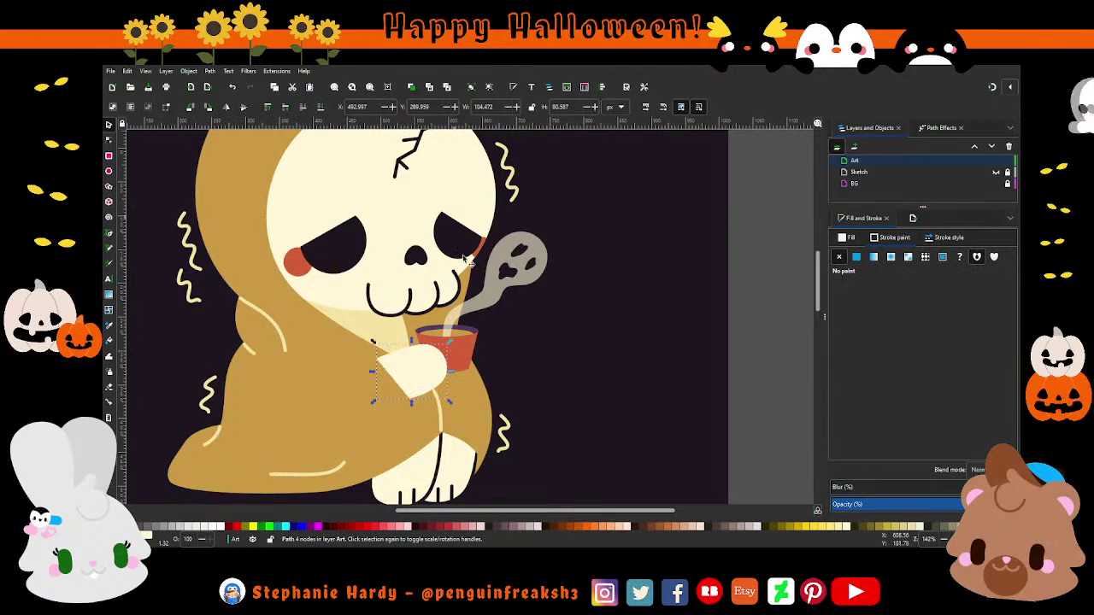
left_click(420, 367)
mouse_move(448, 400)
left_mouse_down()
mouse_move(454, 353)
mouse_move(430, 370)
left_mouse_up()
key("Escape")
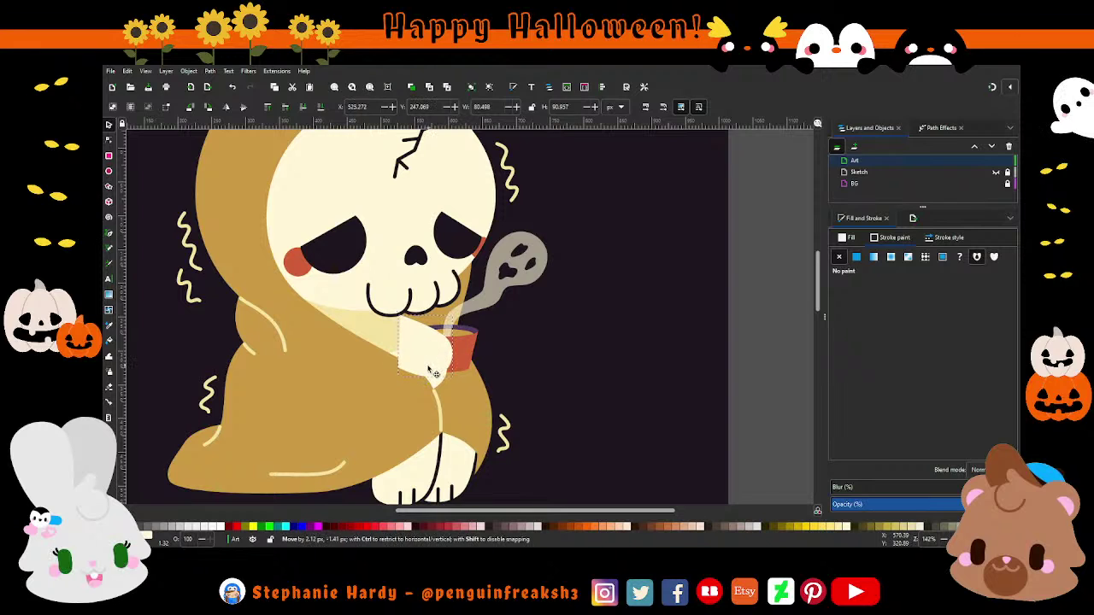
Step: Compare the hand in front of and behind the cup, then nudge it slightly
left_click(301, 107)
left_click(301, 108)
left_click(301, 108)
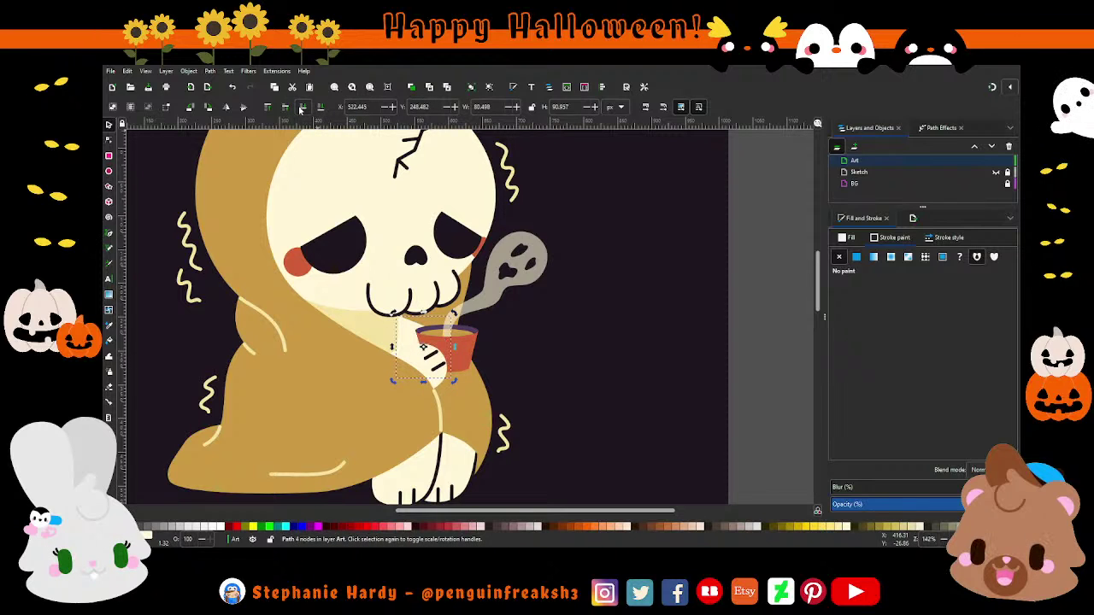
left_click(301, 108)
left_click(301, 108)
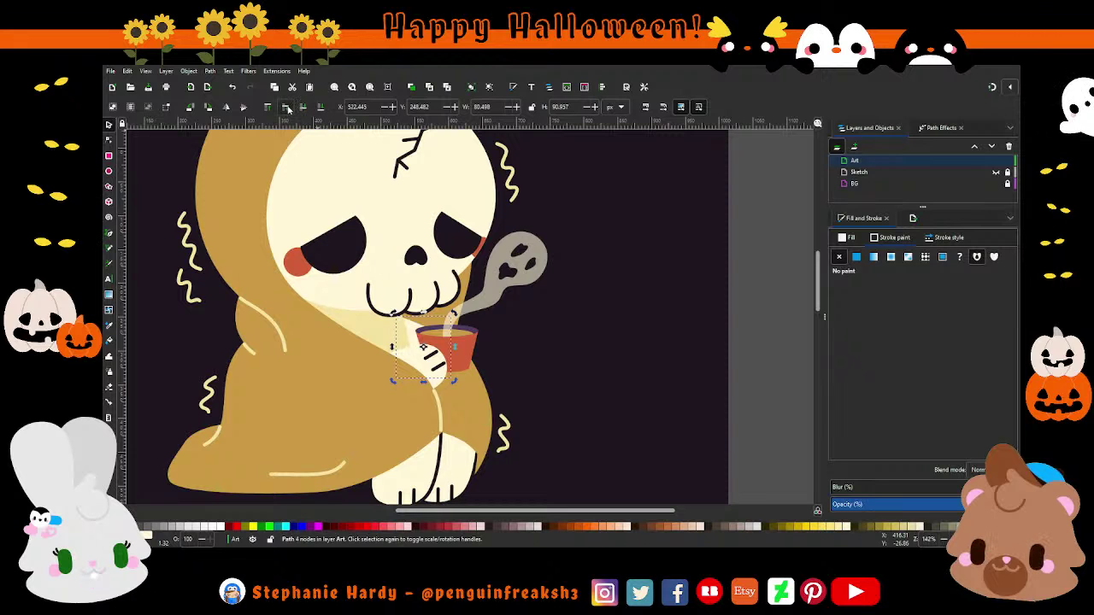
scroll(436, 359, "up", 2, "ctrl")
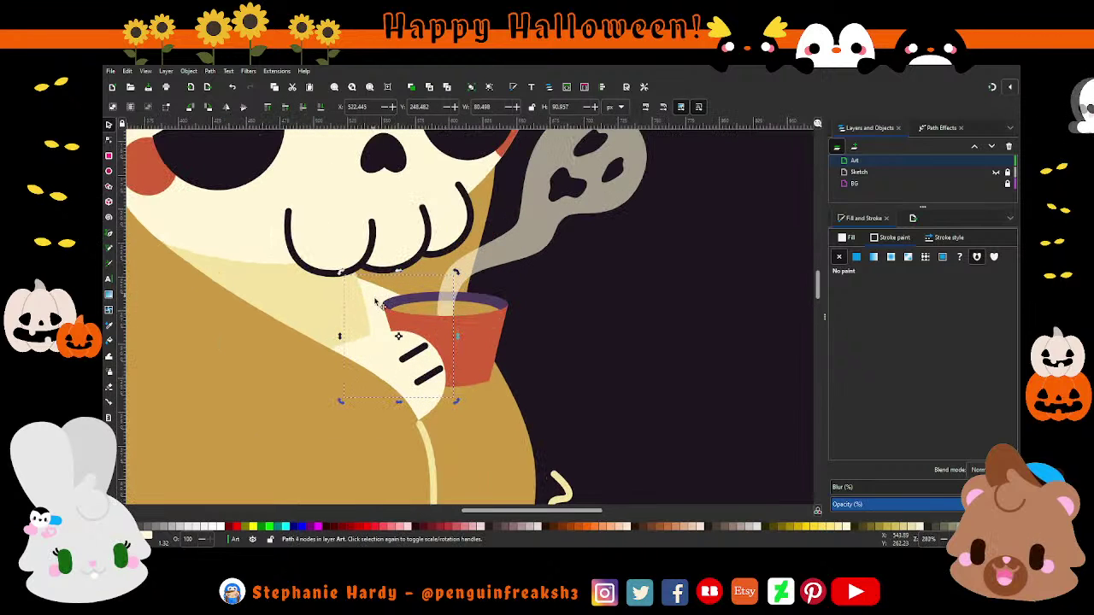
mouse_move(373, 291)
left_mouse_down()
mouse_move(383, 314)
mouse_move(377, 298)
left_mouse_up()
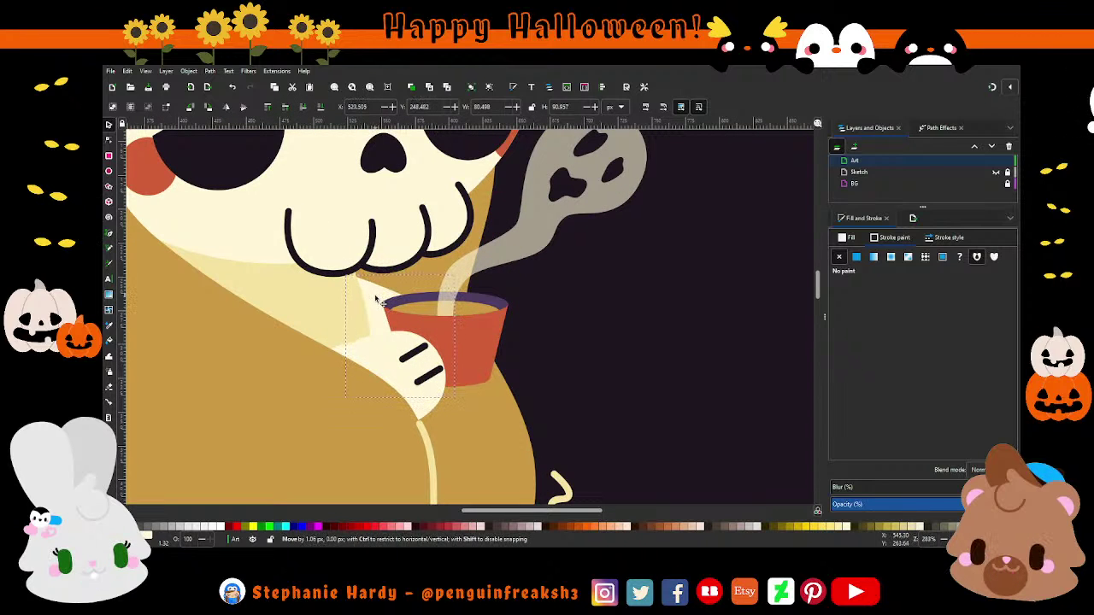
Step: Round the hand's upper corner with a curve handle and shift that corner node slightly right
key("n")
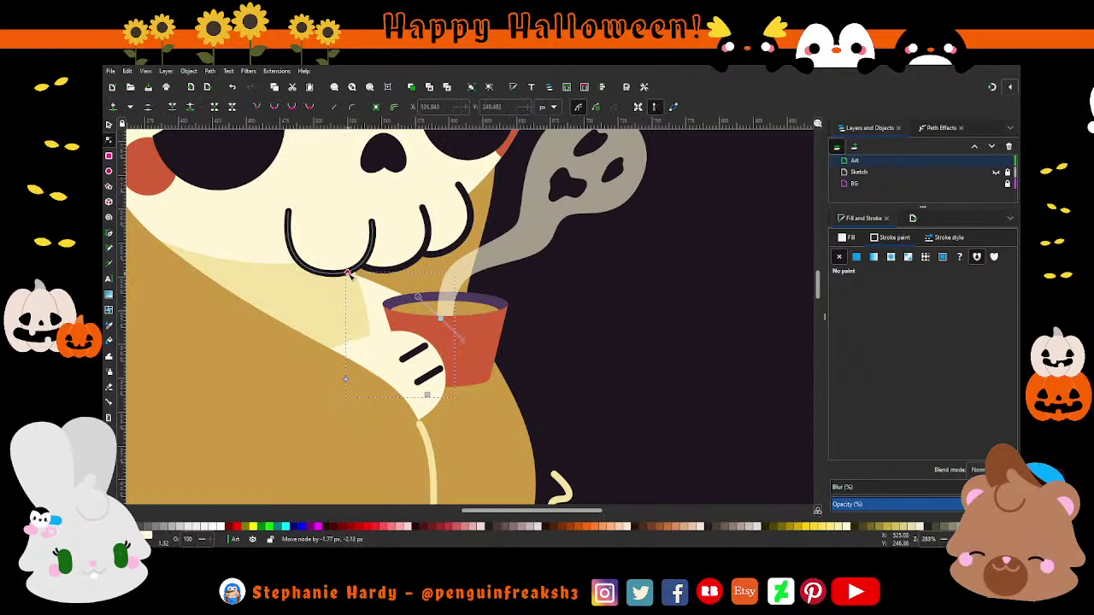
left_click_drag(351, 282, 380, 312)
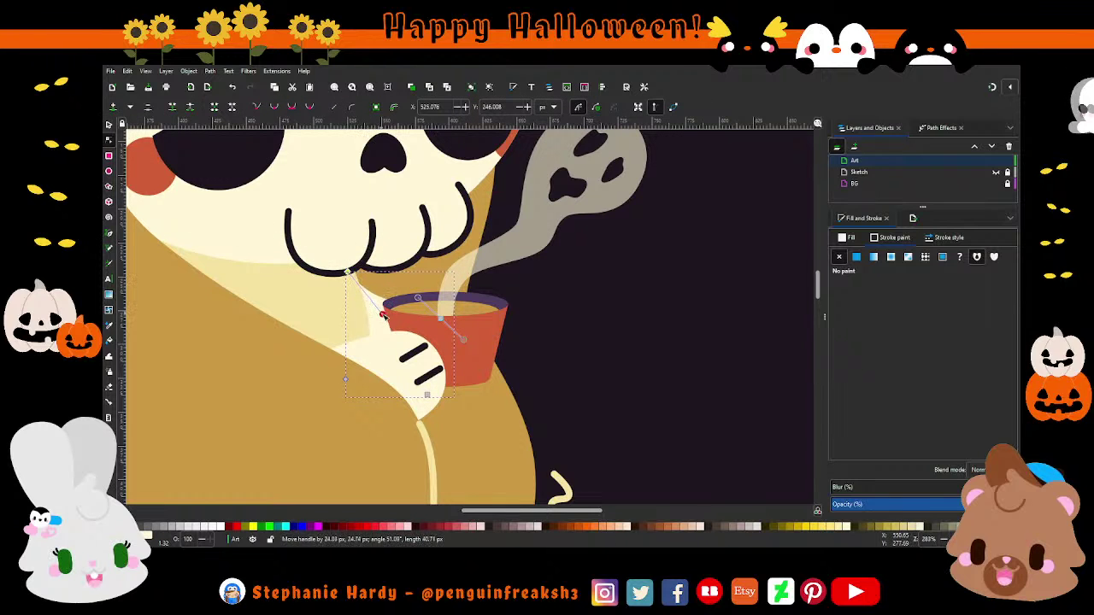
left_click_drag(346, 272, 353, 271)
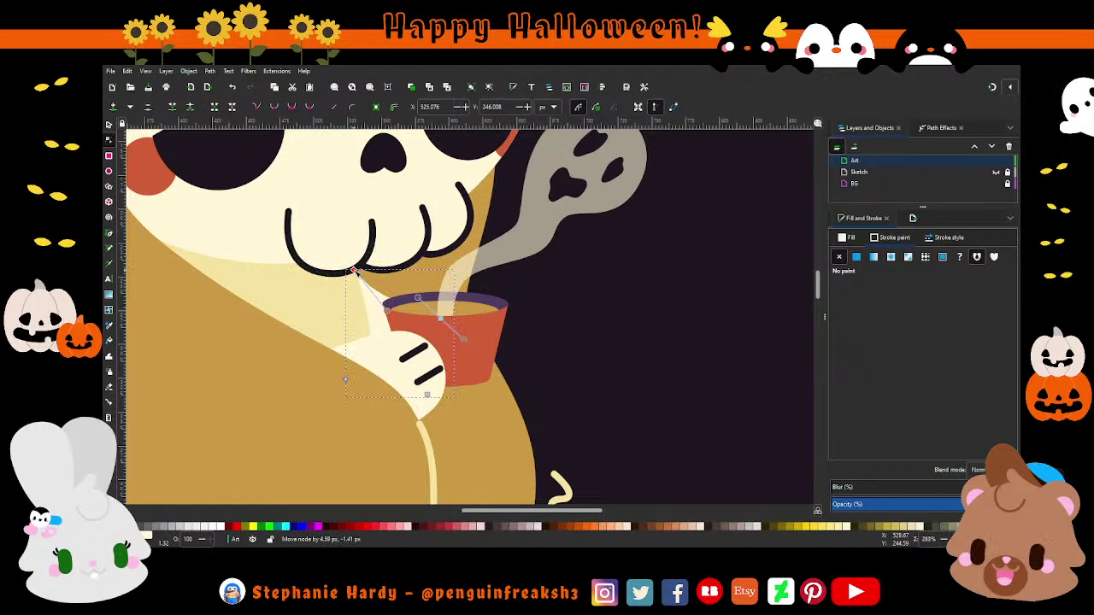
key("s")
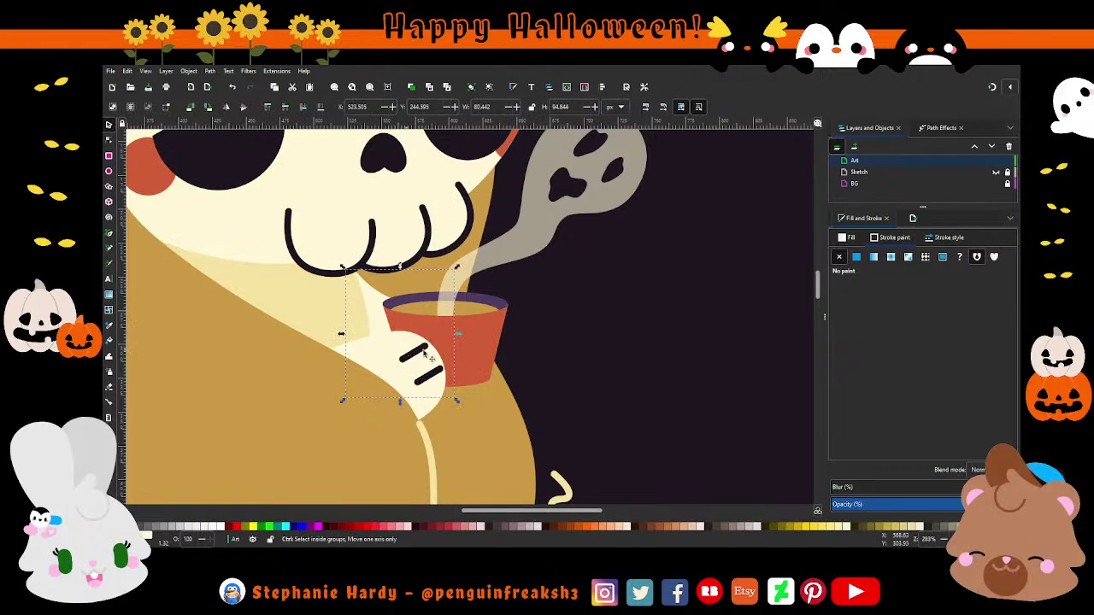
key("1")
left_click(697, 333)
scroll(488, 370, "down", 1)
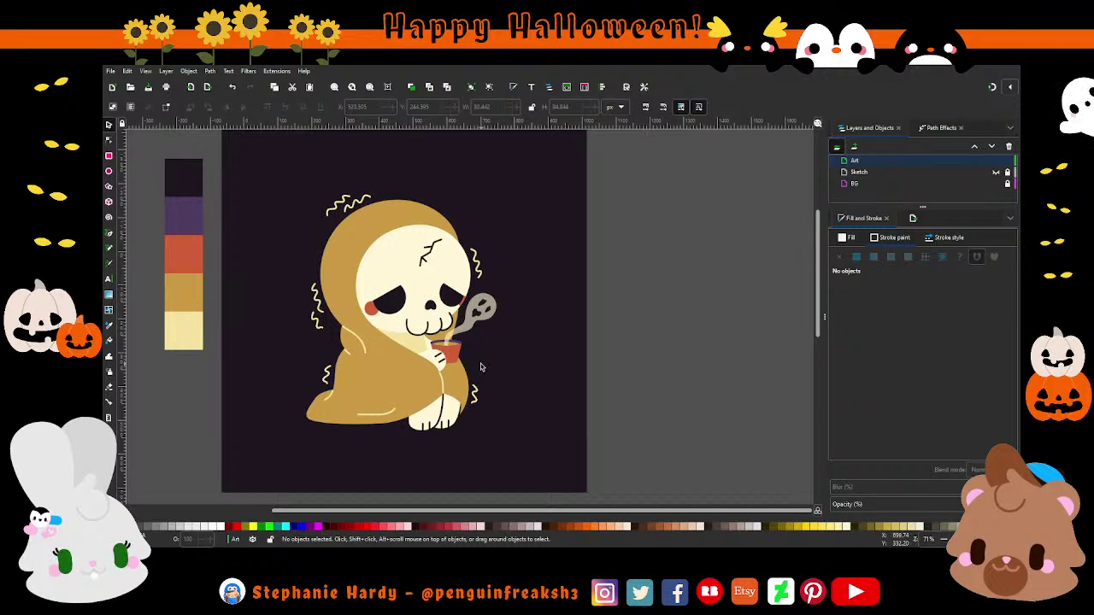
Step: Give the shape beneath the skull's chin the palette's dark purple fill
left_click(423, 378)
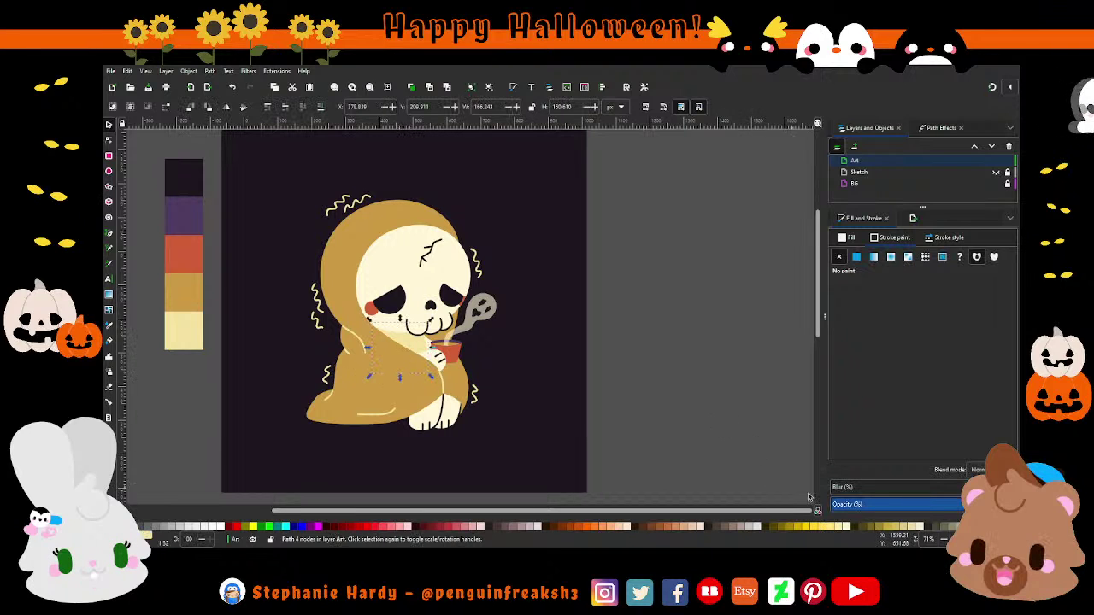
left_click(848, 237)
key("d")
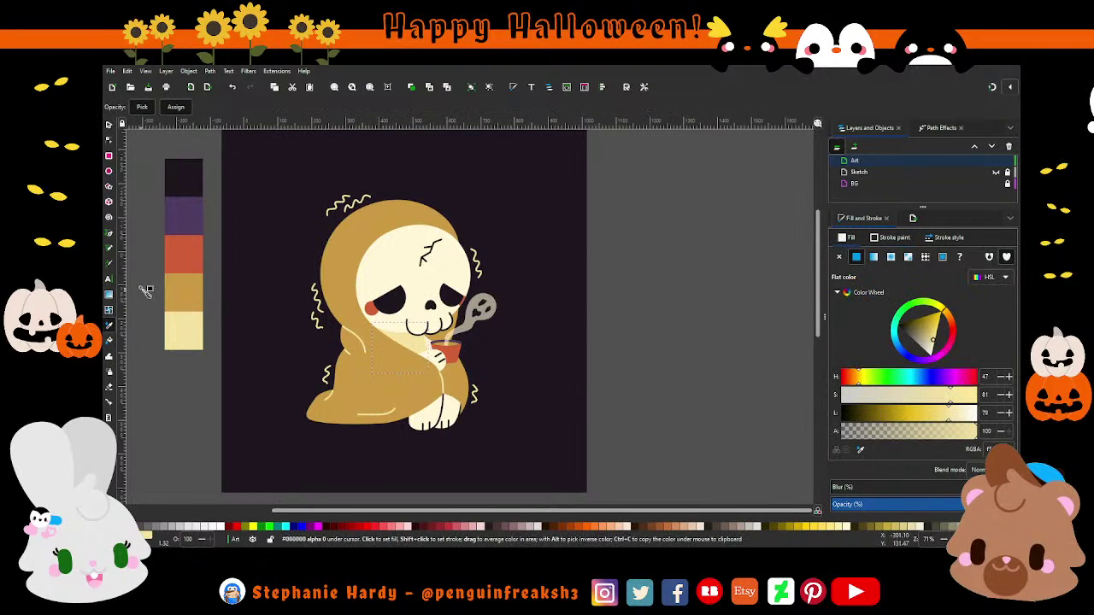
left_click(181, 217)
left_click(542, 418)
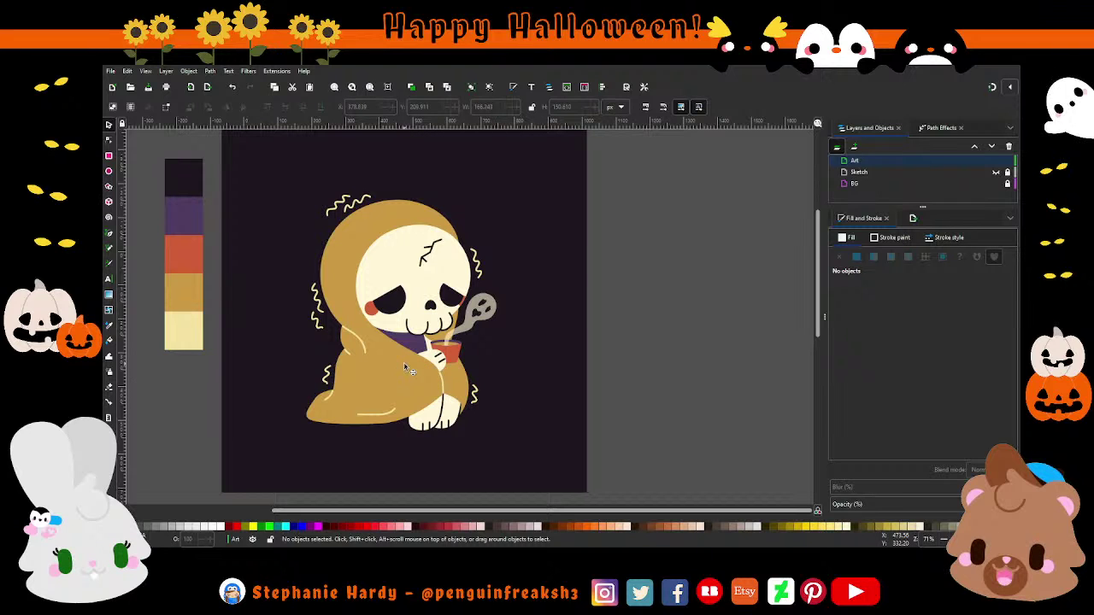
scroll(452, 444, "up", 1, "ctrl")
left_click(453, 401)
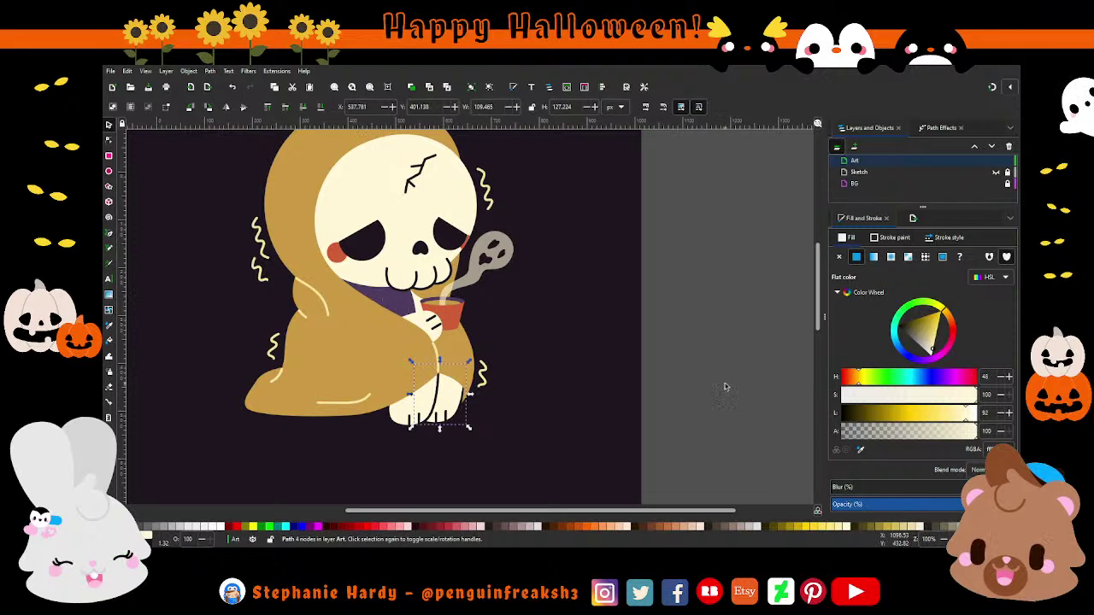
Step: Make sure the foot has no outline, then curve its upper-right corner and top edge with the Node tool
left_click(893, 237)
left_click(839, 256)
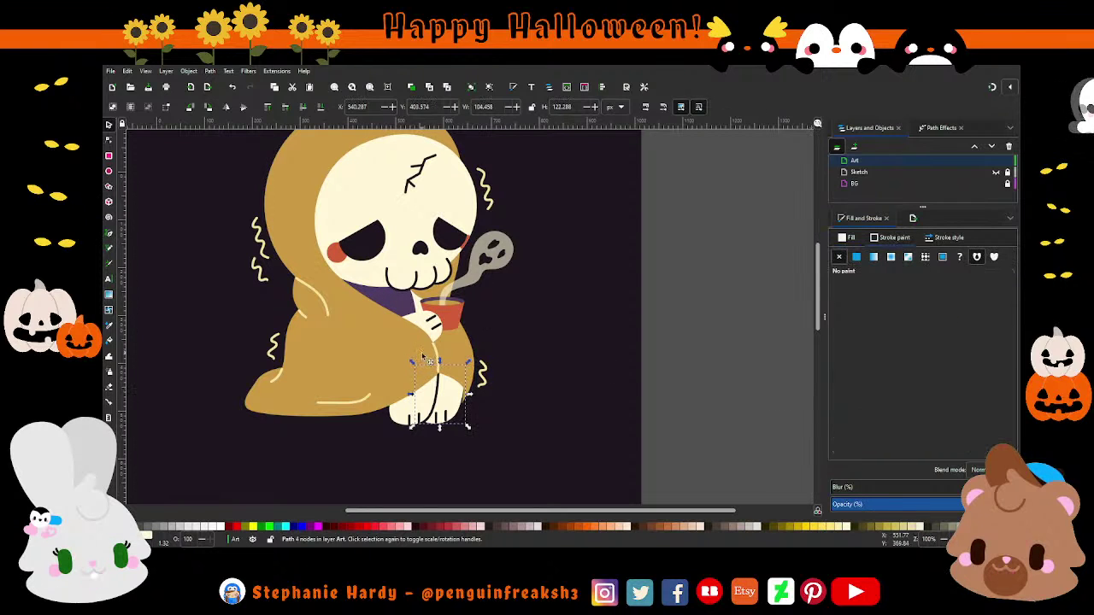
key("n")
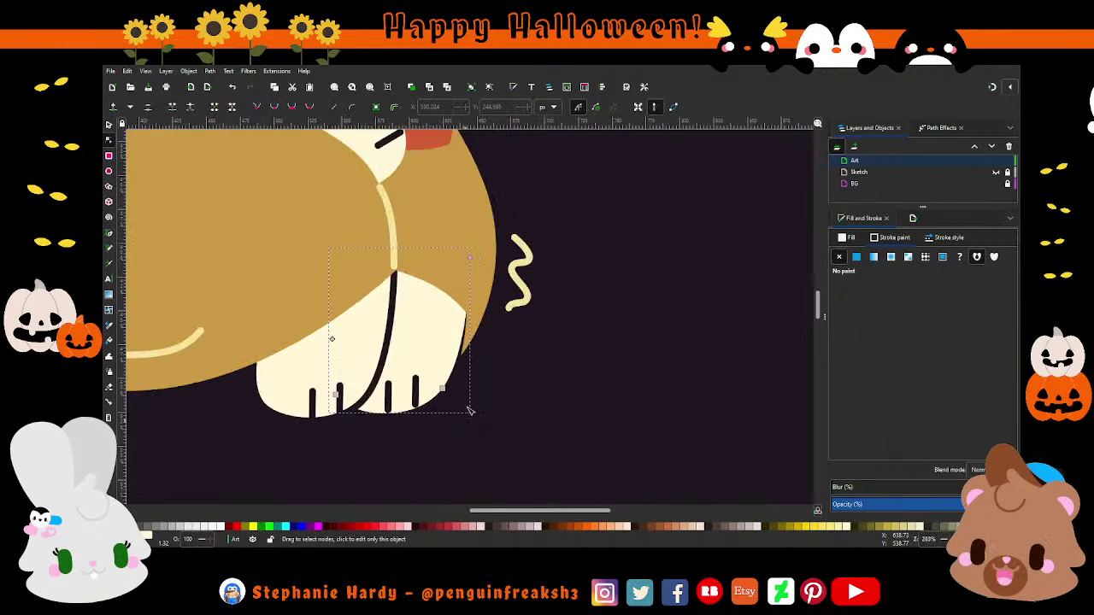
scroll(488, 420, "up", 3)
left_click(458, 332)
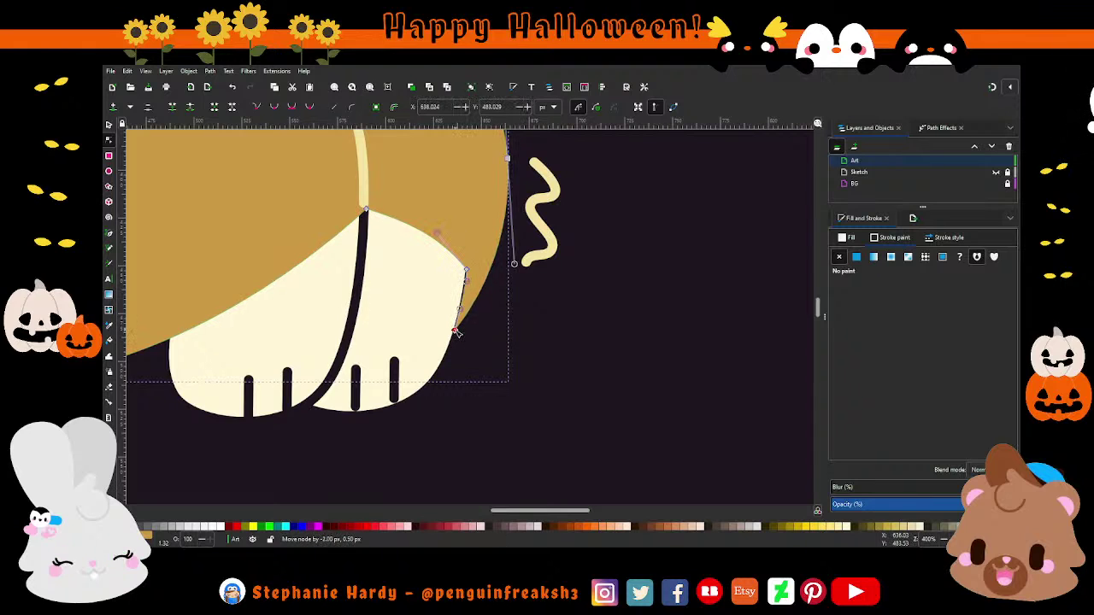
scroll(476, 294, "up", 2)
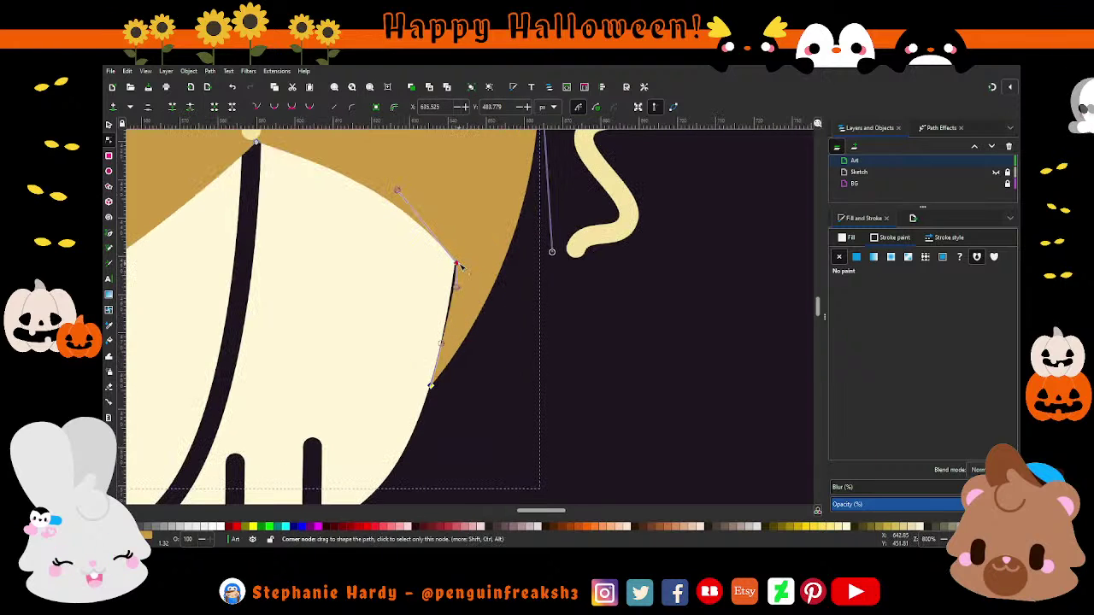
left_click_drag(457, 261, 459, 262)
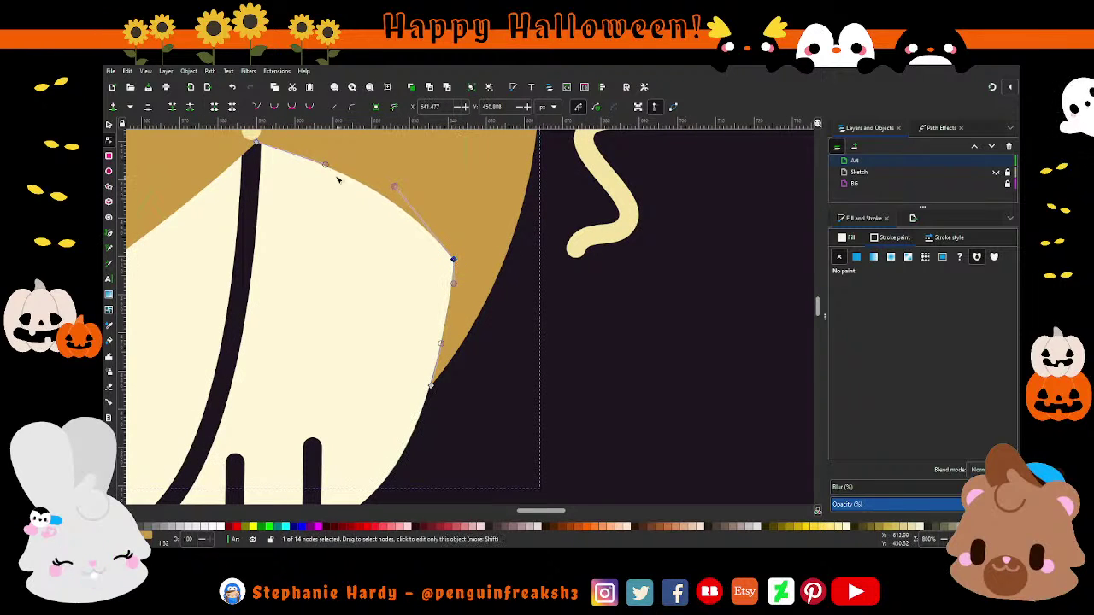
left_click_drag(325, 164, 302, 158)
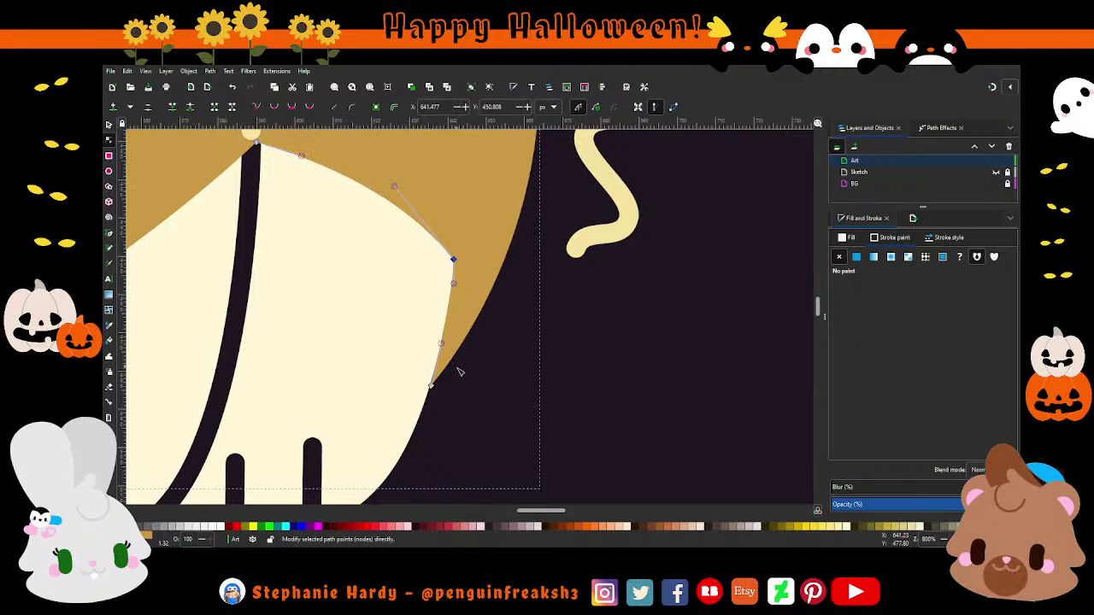
scroll(504, 390, "down", 1)
scroll(504, 390, "down", 1)
key("s")
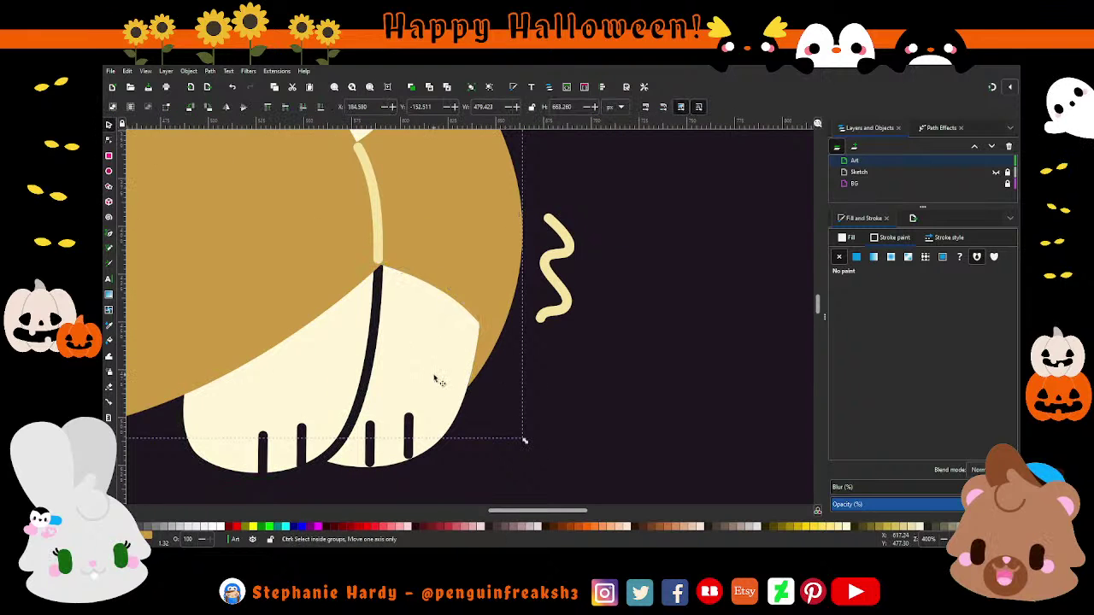
scroll(434, 379, "down", 3)
Step: Select the seven squiggle lines around the skeleton and stroke them with the orange palette colour
key("Escape")
scroll(515, 420, "down", 1)
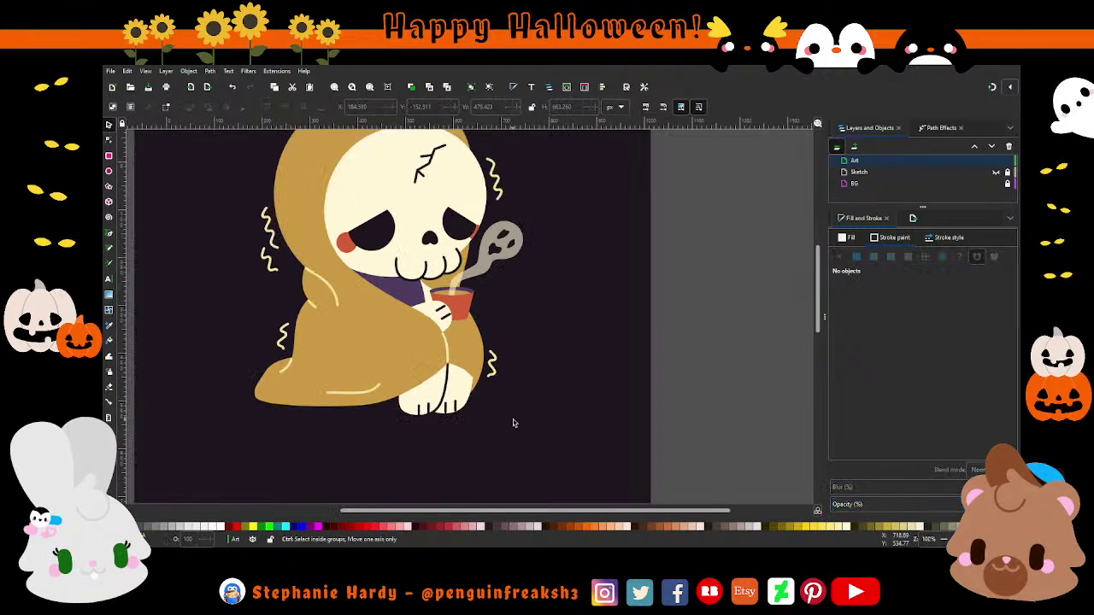
scroll(561, 401, "up", 1)
scroll(559, 396, "up", 1)
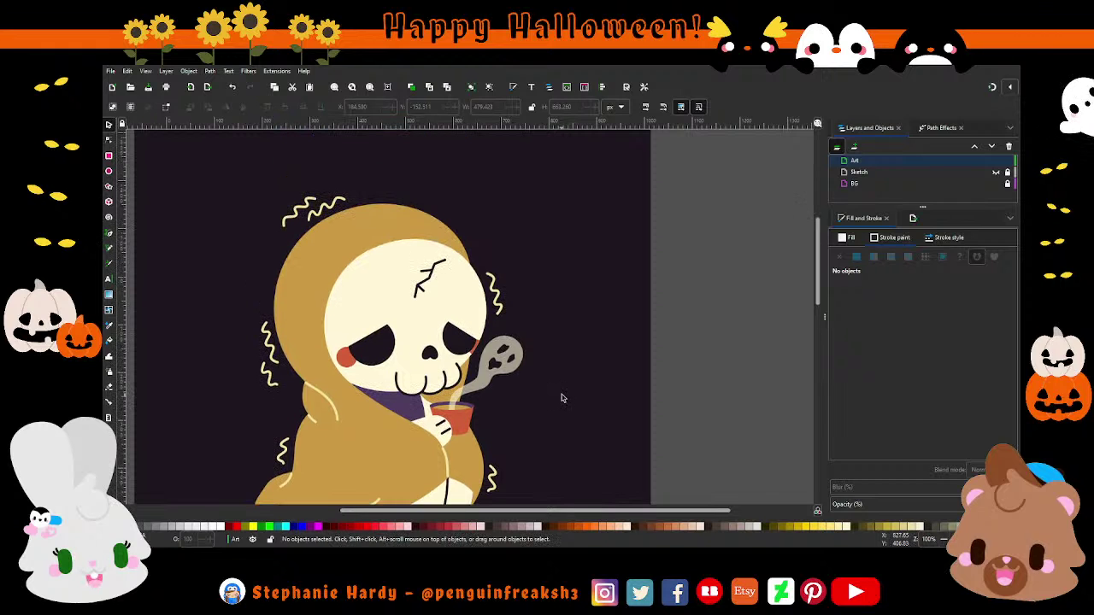
scroll(539, 340, "down", 1)
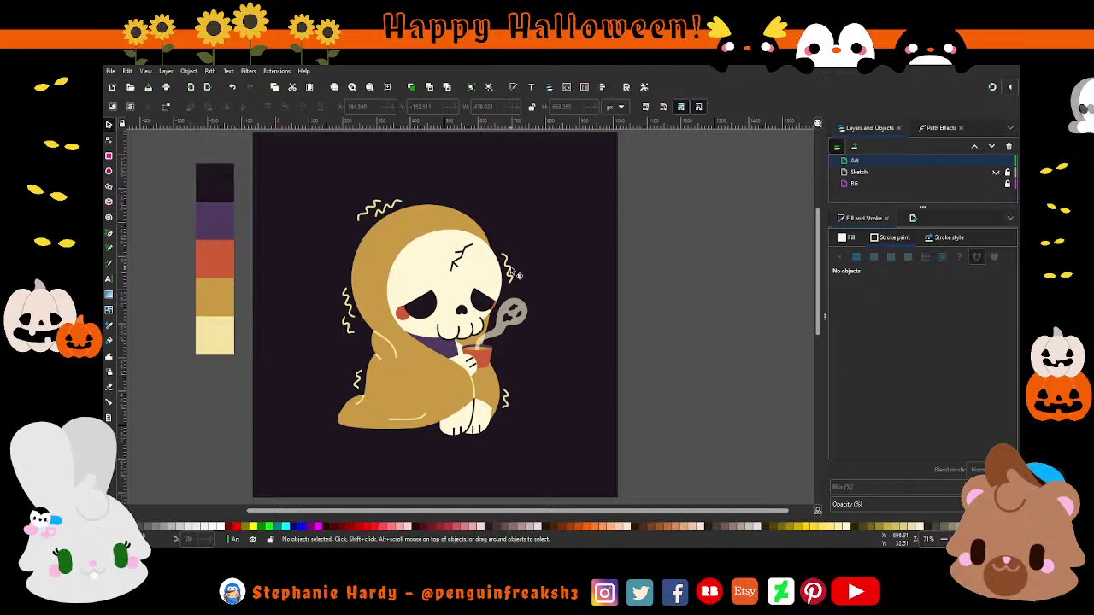
left_click(513, 272)
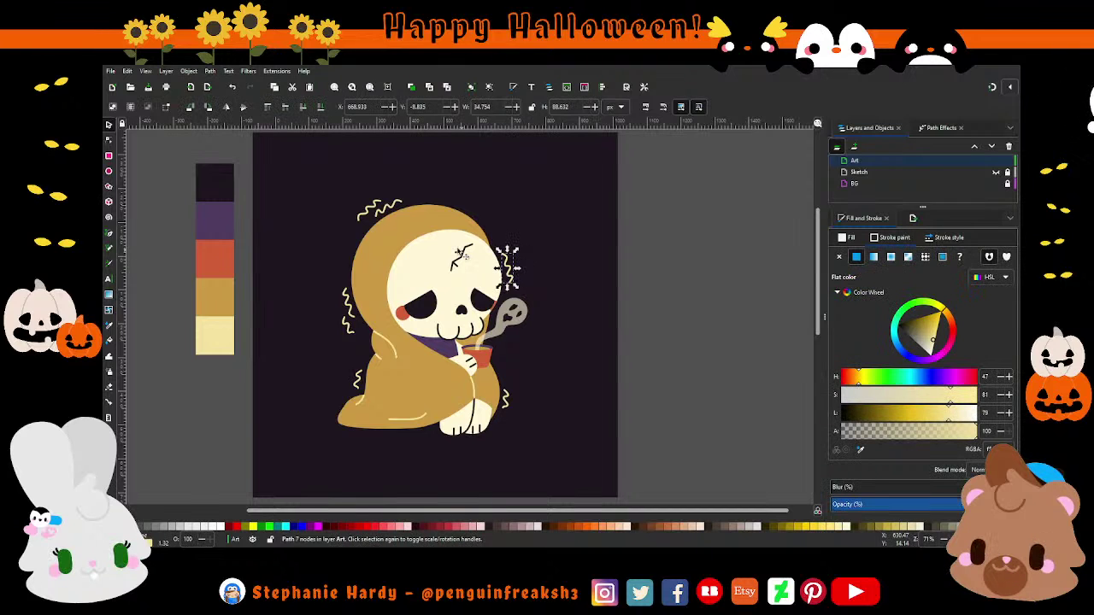
left_click(380, 209, "shift")
left_click(348, 307, "shift")
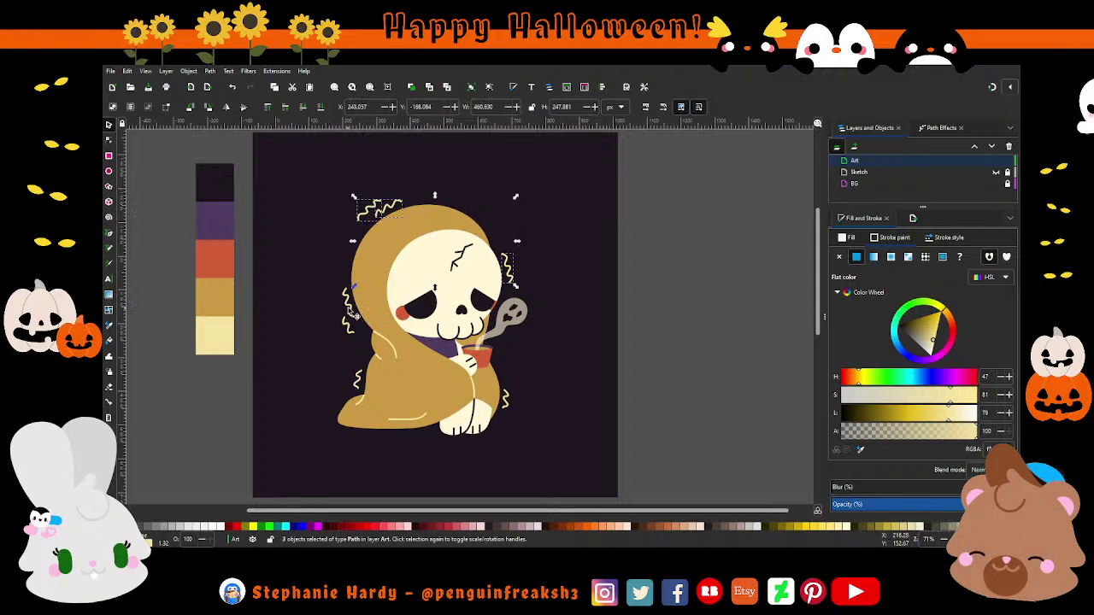
left_click(351, 329, "shift")
left_click(357, 381, "shift")
left_click(506, 400, "shift")
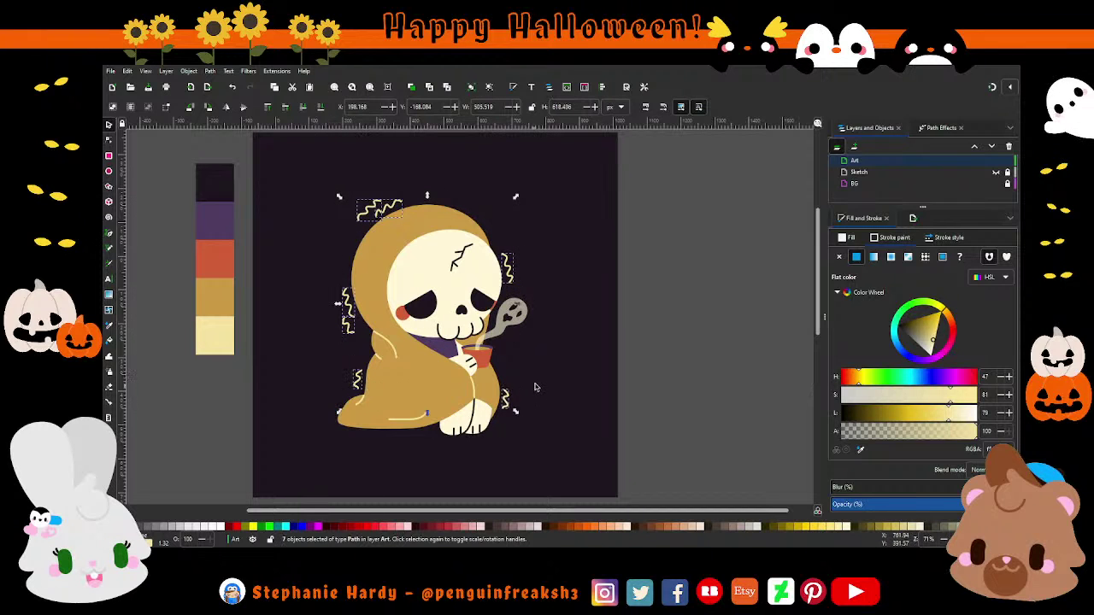
key("d")
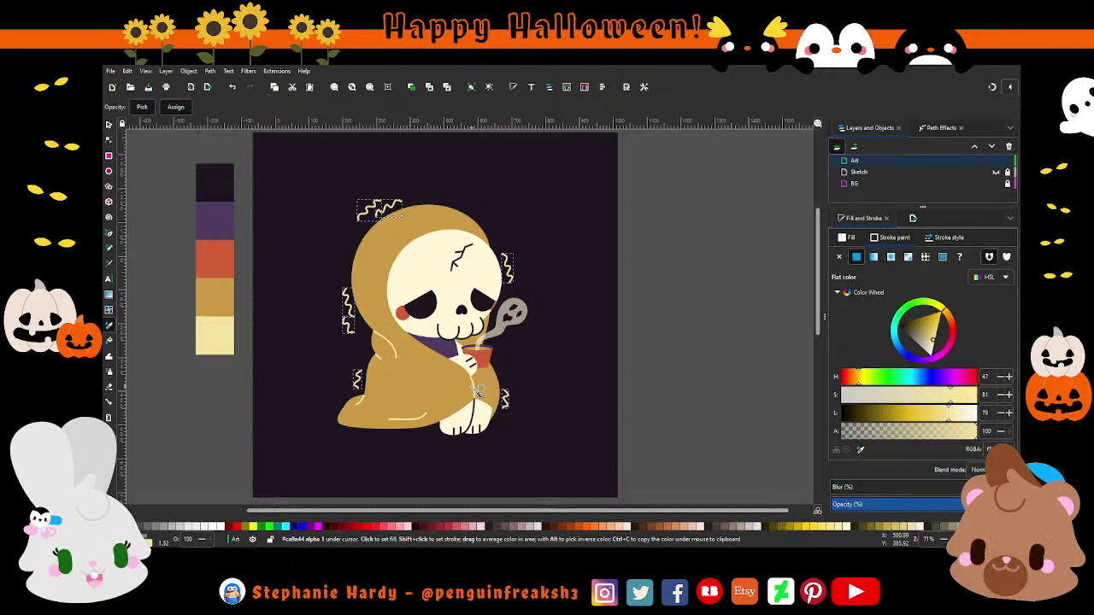
left_click(484, 362, "shift")
Step: Check the cream lines on the cloak and near the hand, then save the drawing
key("s")
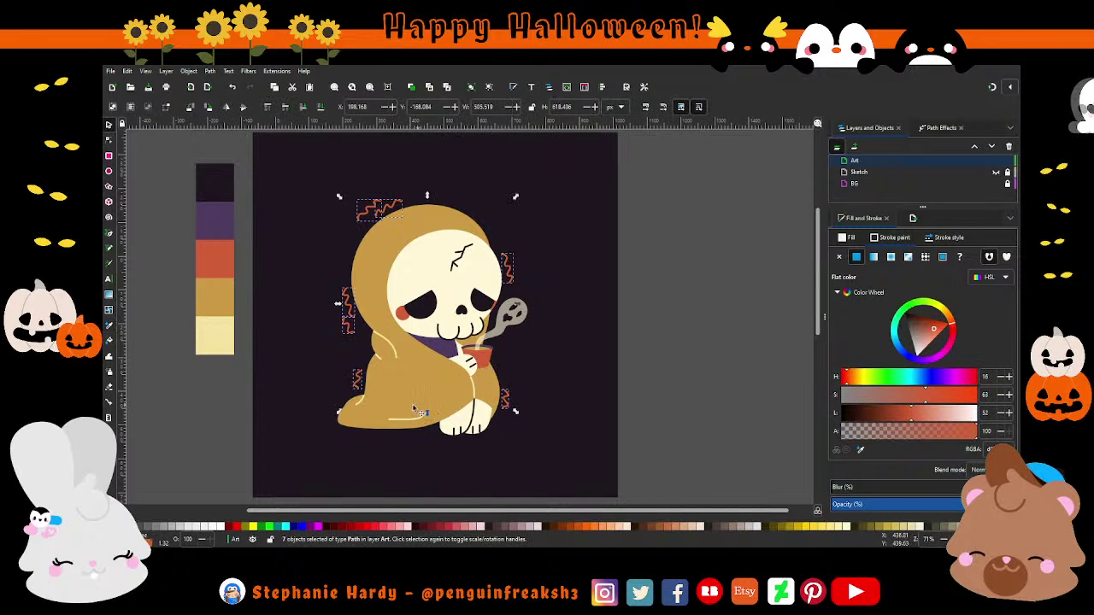
left_click(382, 363)
left_click(389, 418, "shift")
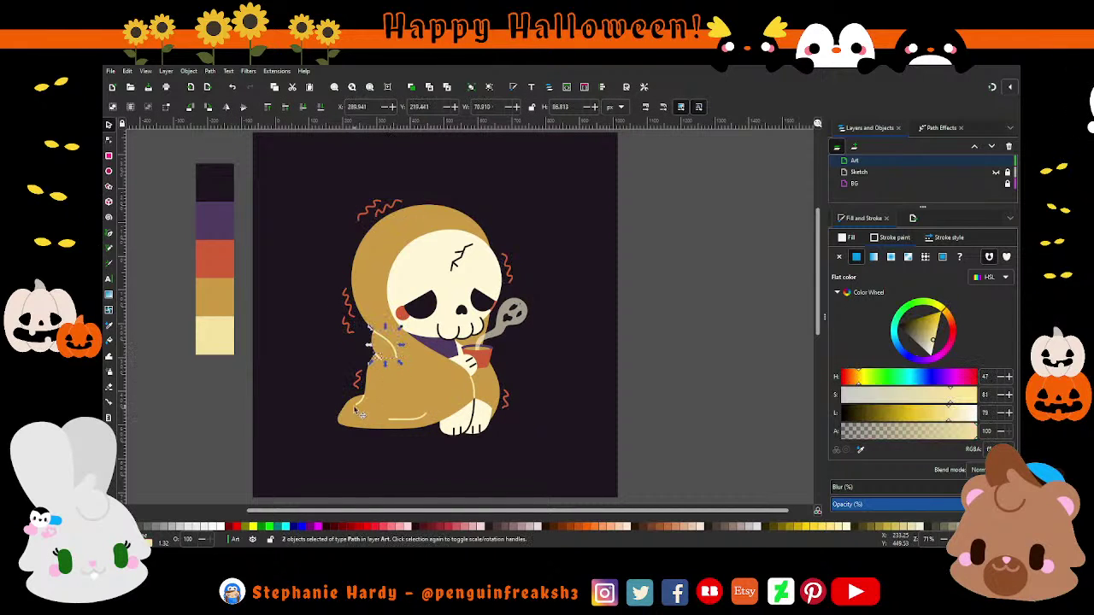
left_click(356, 402, "shift")
left_click(477, 390, "shift")
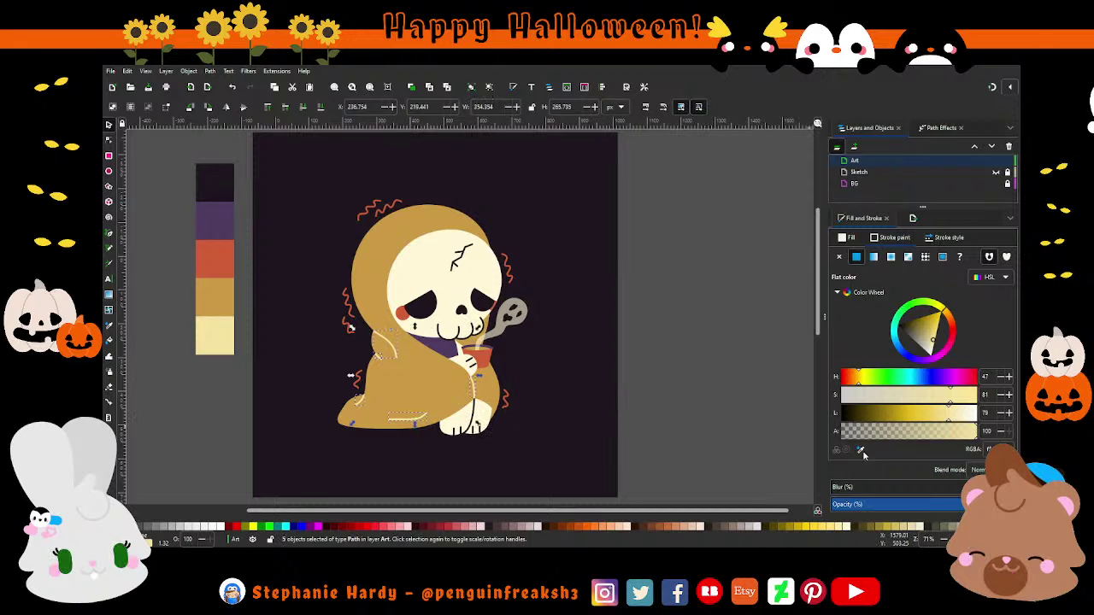
left_click(349, 361)
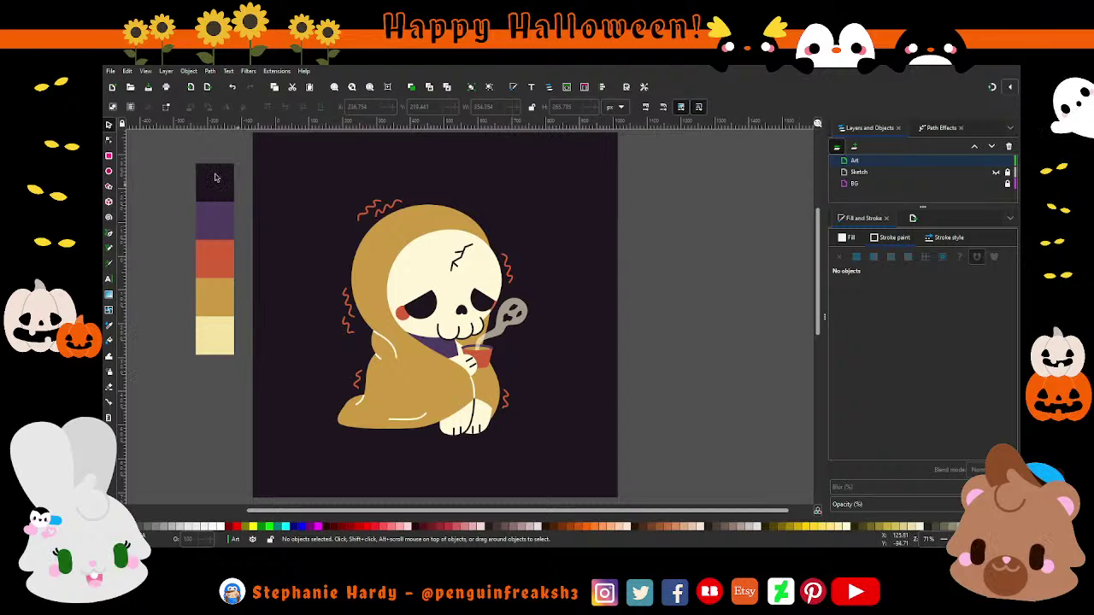
key("ctrl+s")
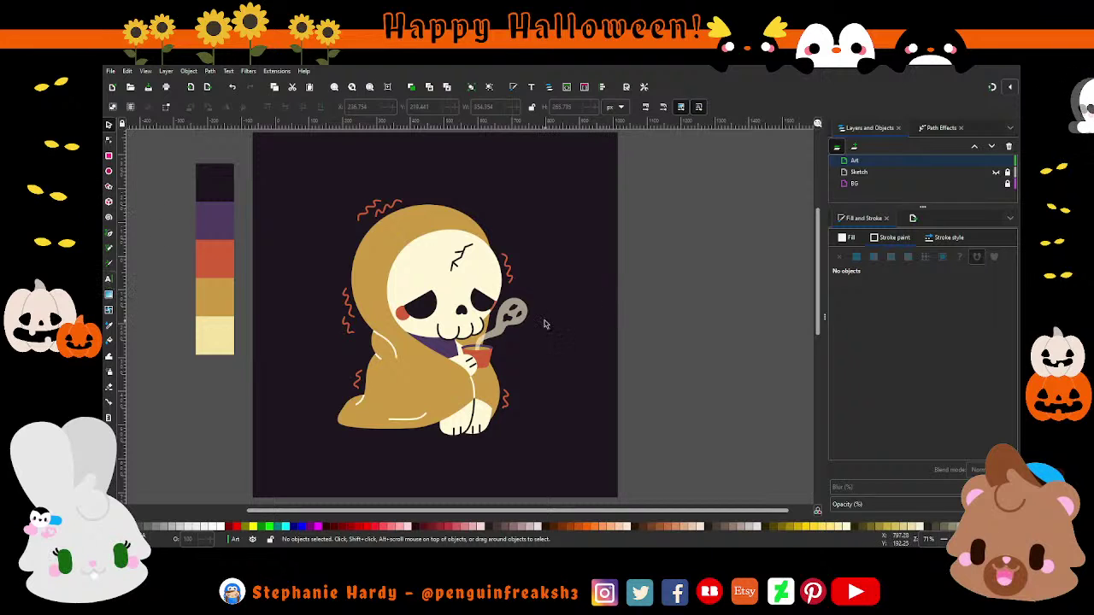
Step: Switch to the Pen (Bezier) tool for drawing a new straight line
left_click(108, 234)
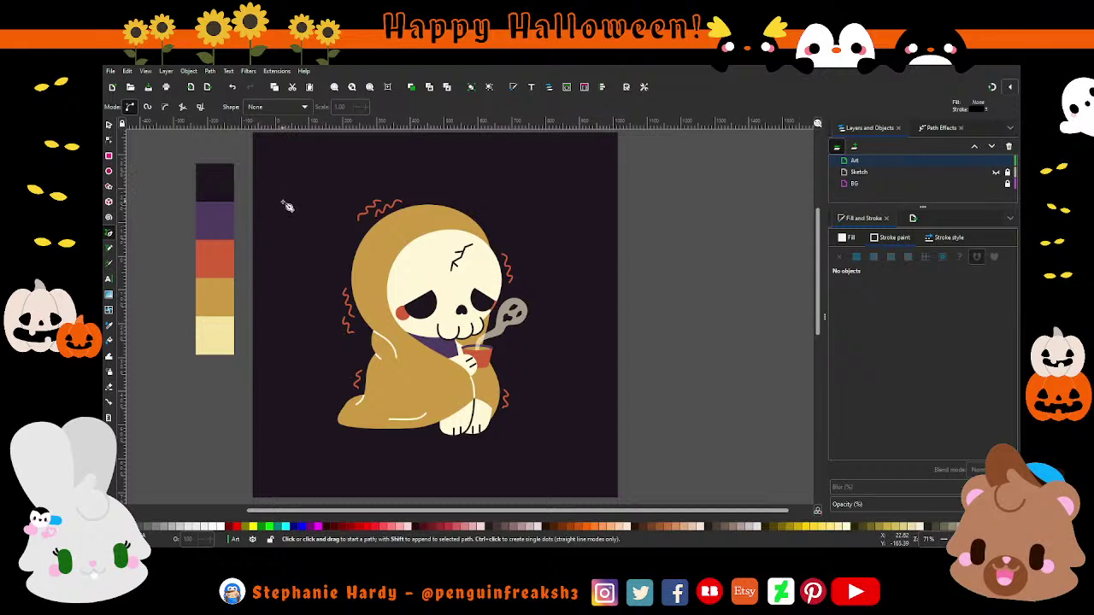
Step: Draw a horizontal line across the canvas just above the skeleton's hood
left_click(281, 203)
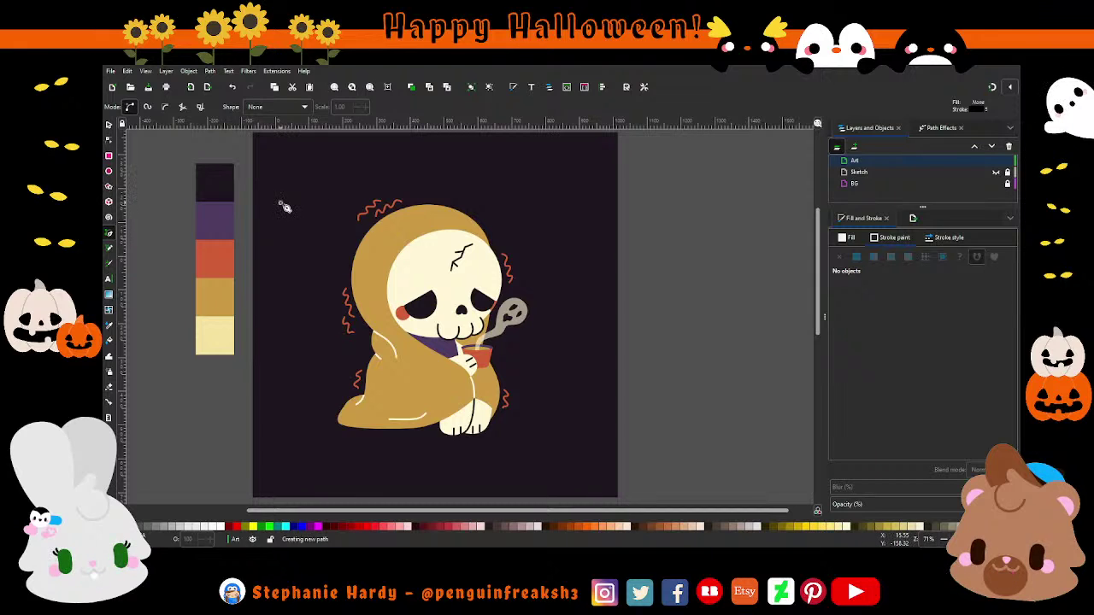
double_click(580, 203)
key("n")
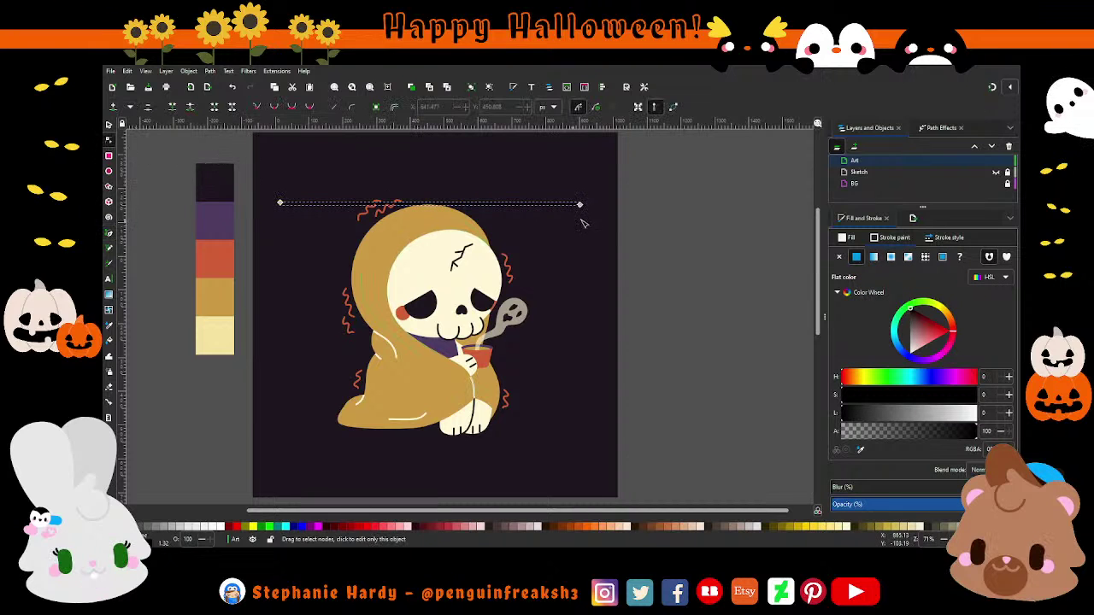
scroll(589, 216, "up", 4)
mouse_move(550, 188)
left_mouse_down()
mouse_move(547, 203)
mouse_move(549, 184)
left_mouse_up()
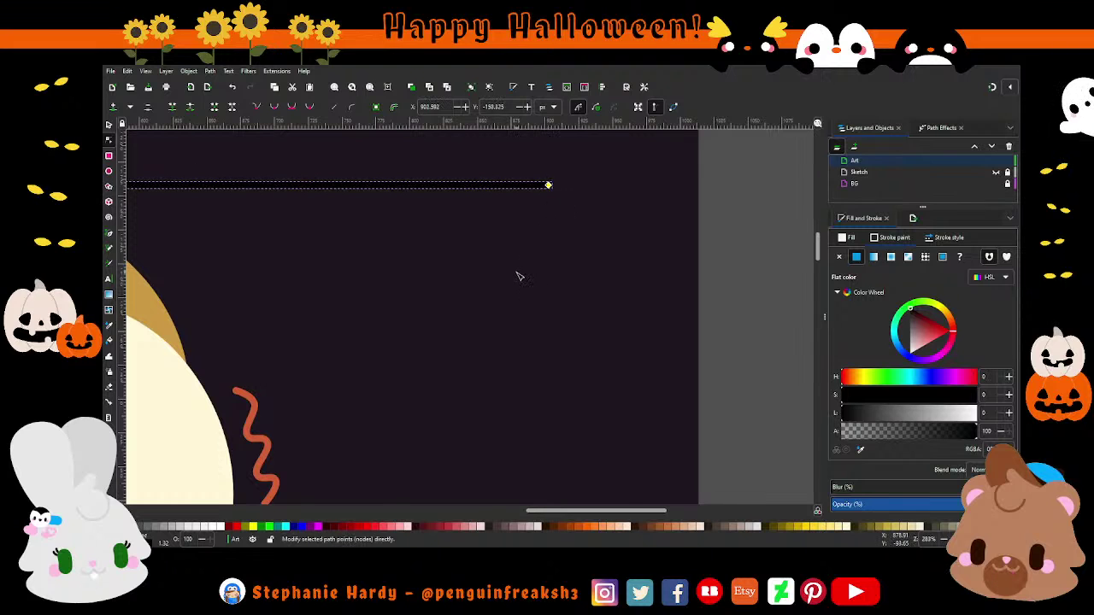
scroll(519, 276, "down", 2)
scroll(522, 268, "down", 2)
left_click(110, 125)
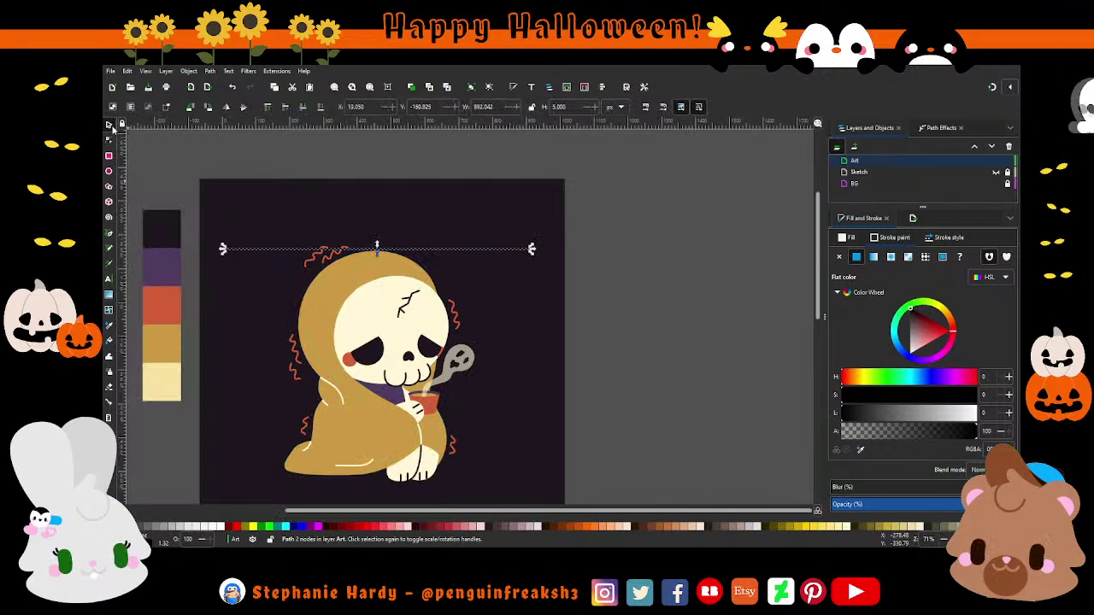
Step: Give the line a dark purple stroke with a dotted dash style
left_click(861, 452)
left_click(162, 267)
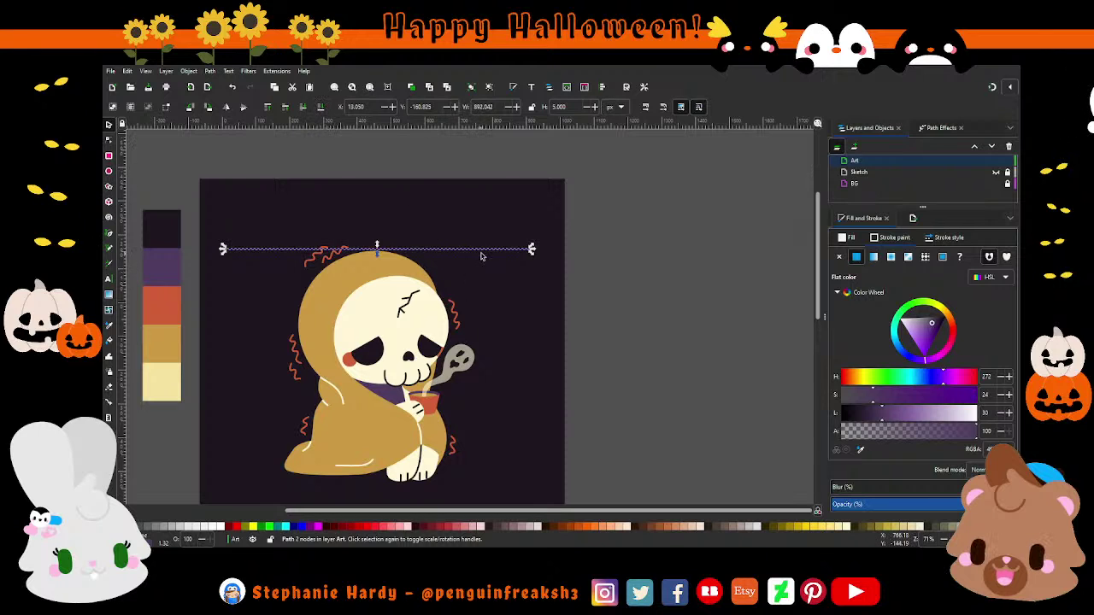
left_click(947, 236)
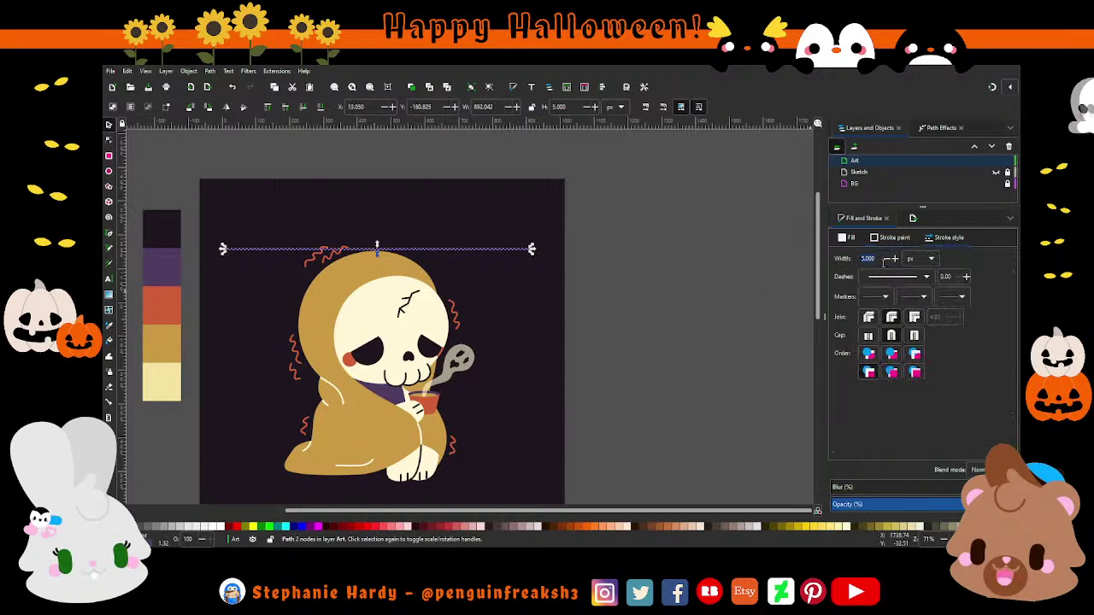
left_click(926, 276)
left_click(945, 302)
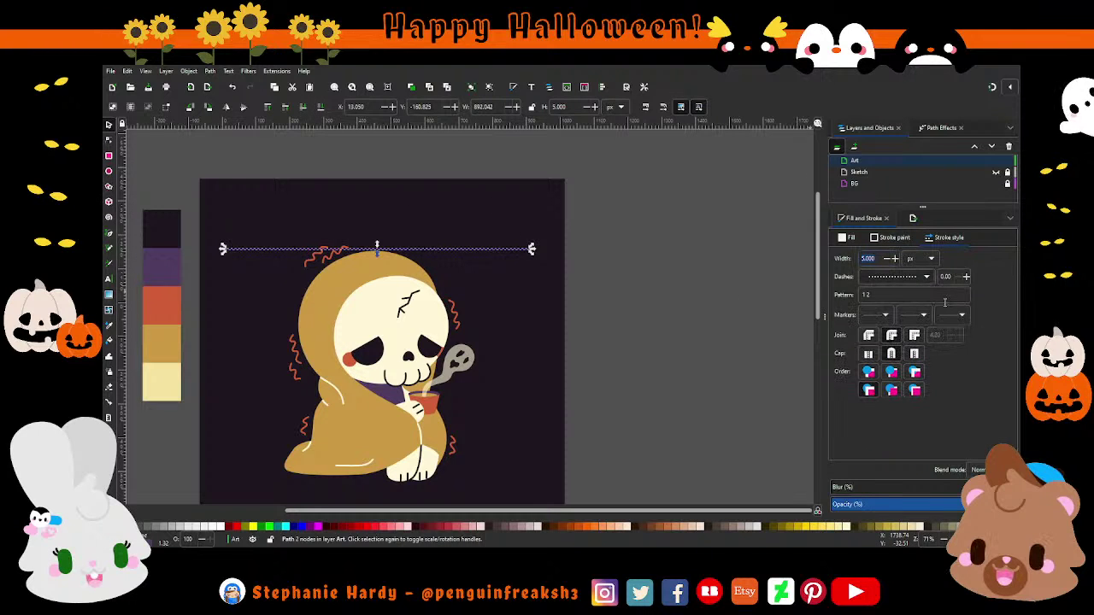
left_click(593, 334)
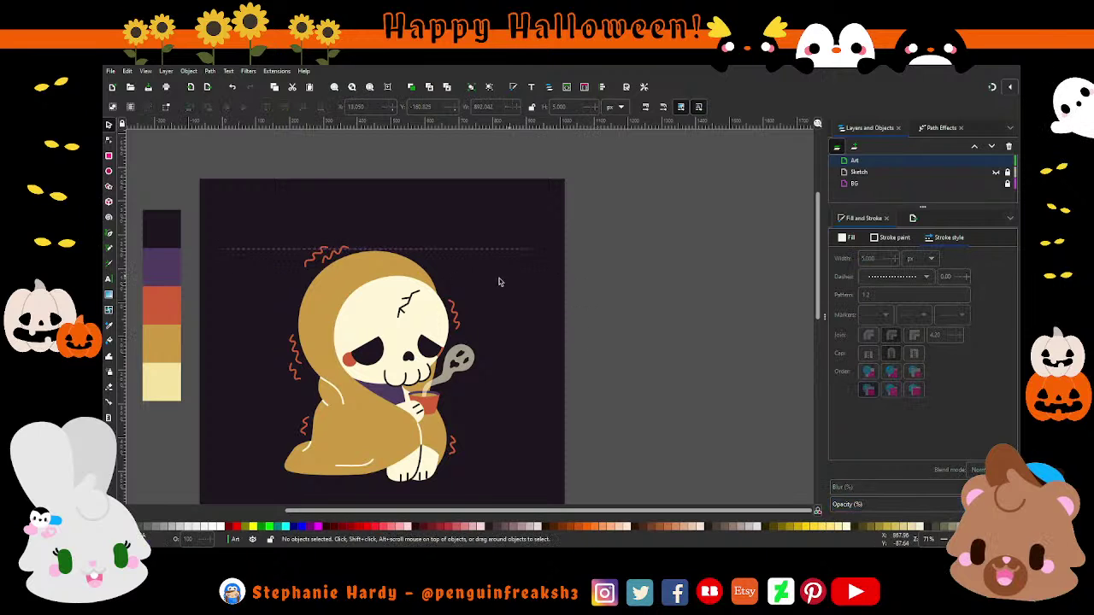
Step: Check the dotted line's right end node, then reselect the whole line
scroll(404, 252, "up", 1, "ctrl")
left_click(552, 250)
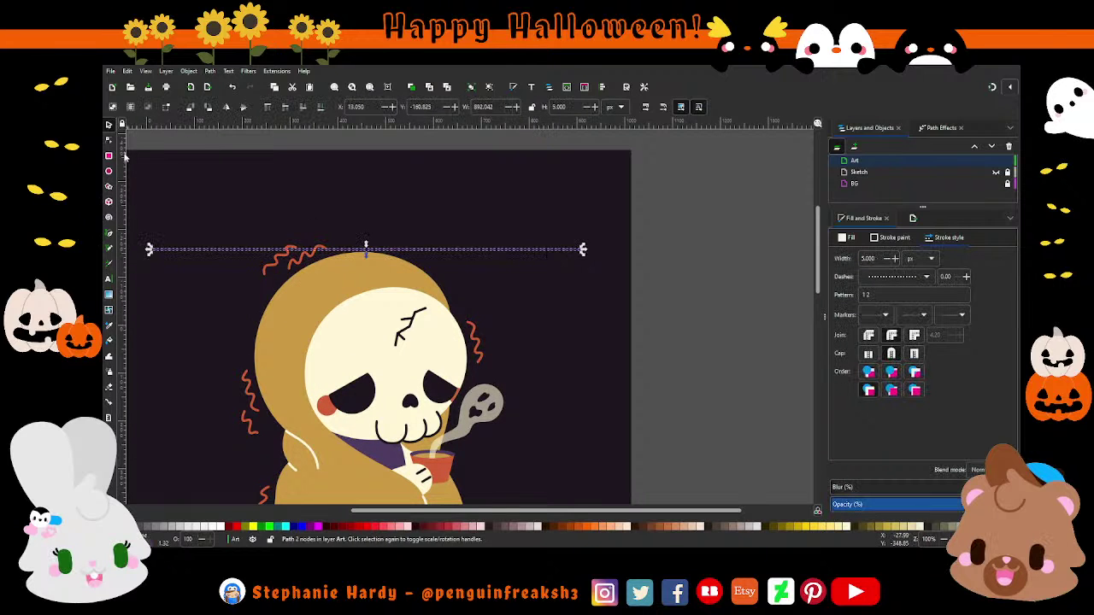
left_click(109, 143)
scroll(598, 236, "up", 2, "ctrl")
left_click(565, 263)
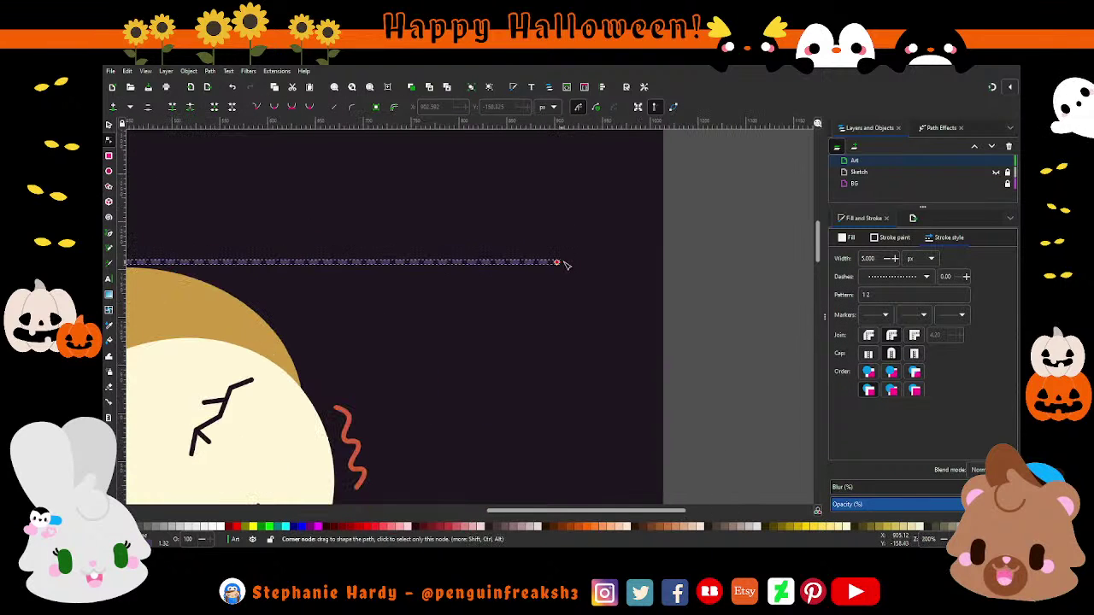
scroll(618, 268, "down", 2, "ctrl")
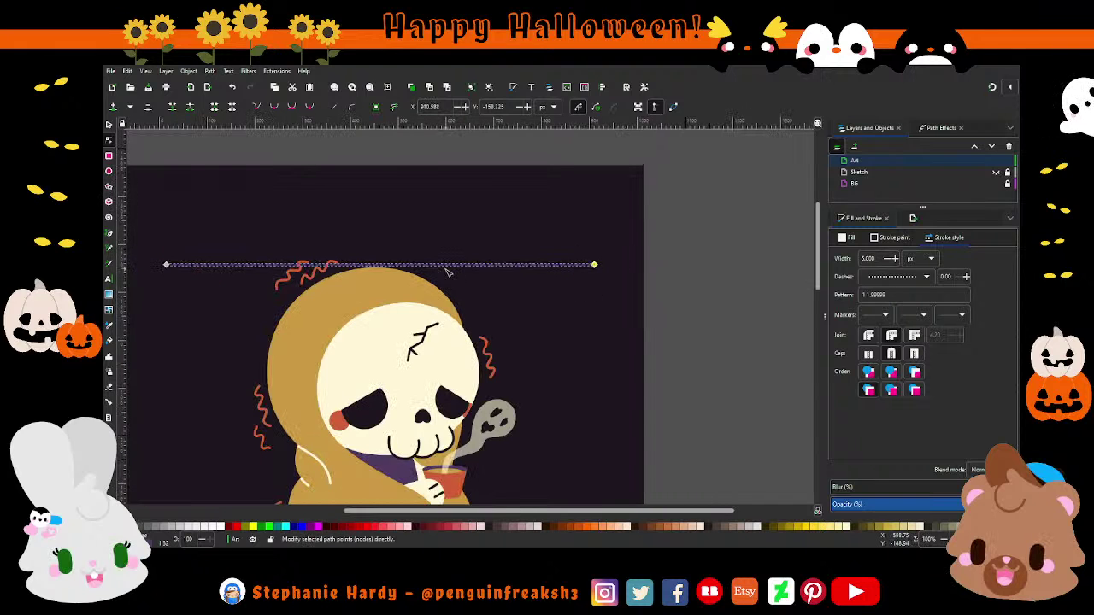
left_click(109, 124)
scroll(481, 244, "down", 1, "ctrl")
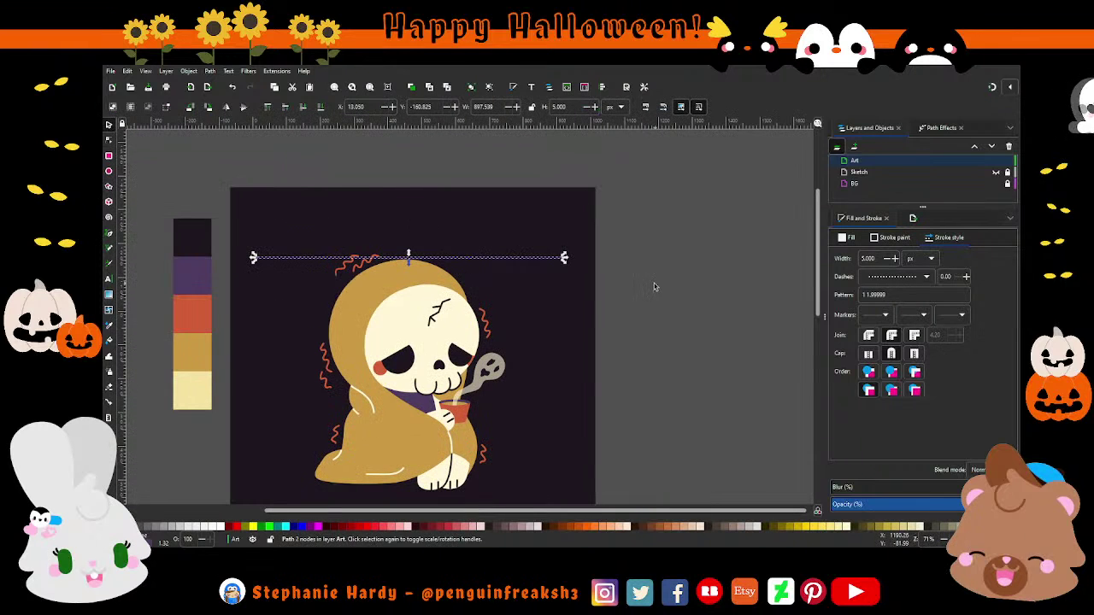
left_click(655, 286)
scroll(428, 272, "up", 1, "ctrl")
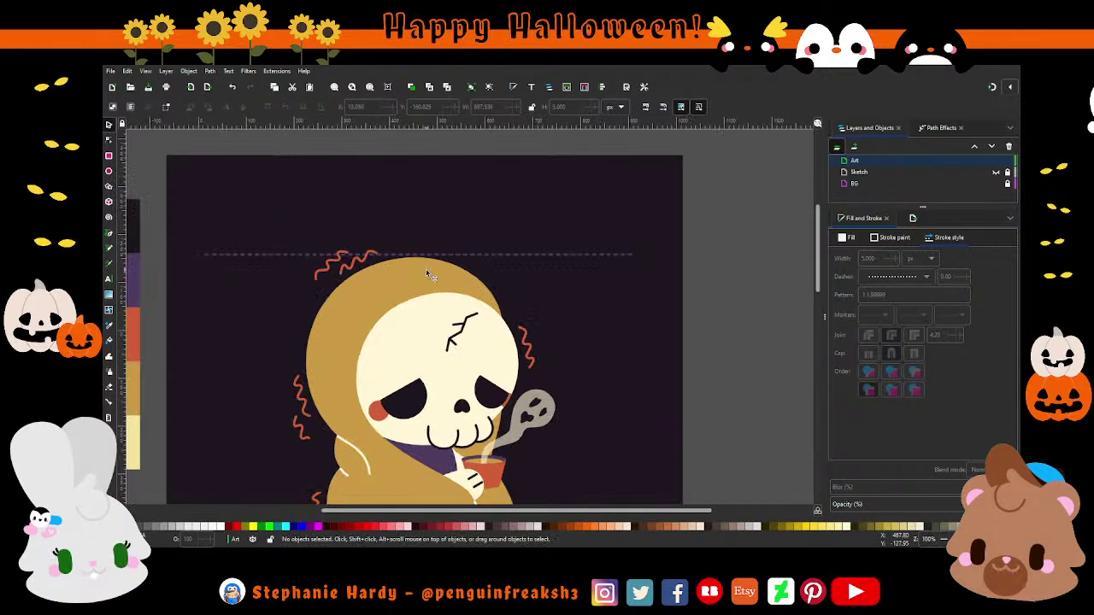
left_click(479, 255)
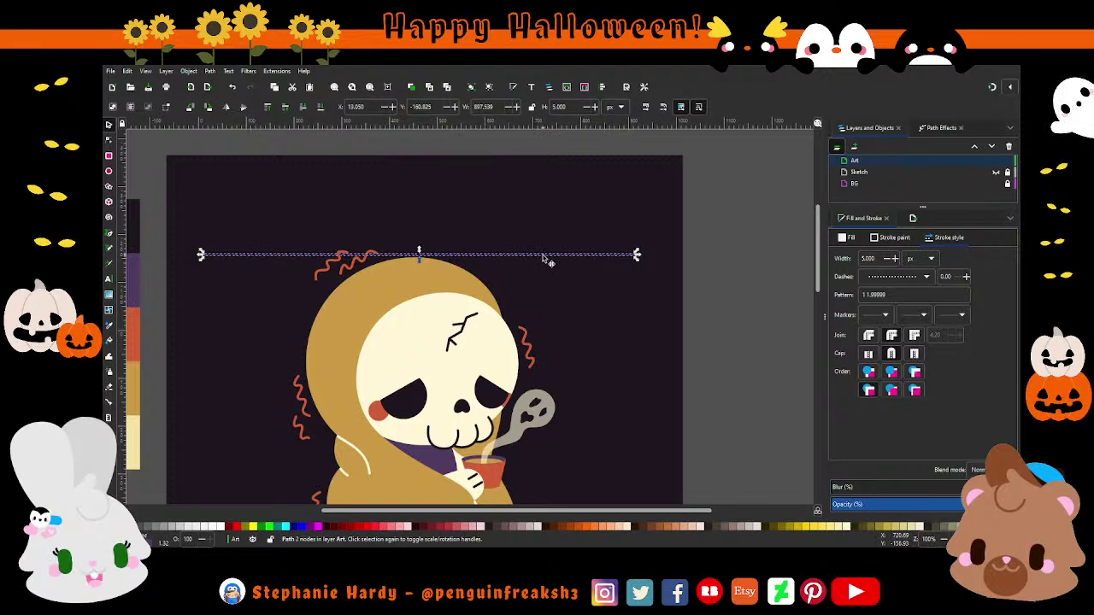
Step: Nudge the dotted line right and duplicate it repeatedly, stacking copies down the square
left_click_drag(545, 258, 550, 259)
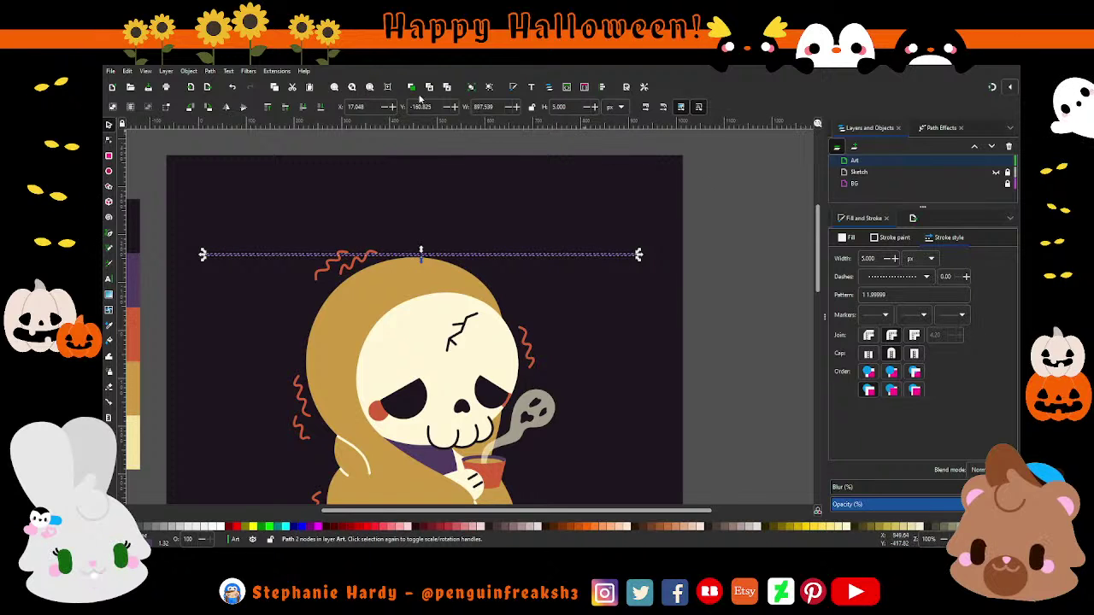
key("ctrl+d")
left_click_drag(536, 263, 532, 216)
left_click(536, 254, "shift")
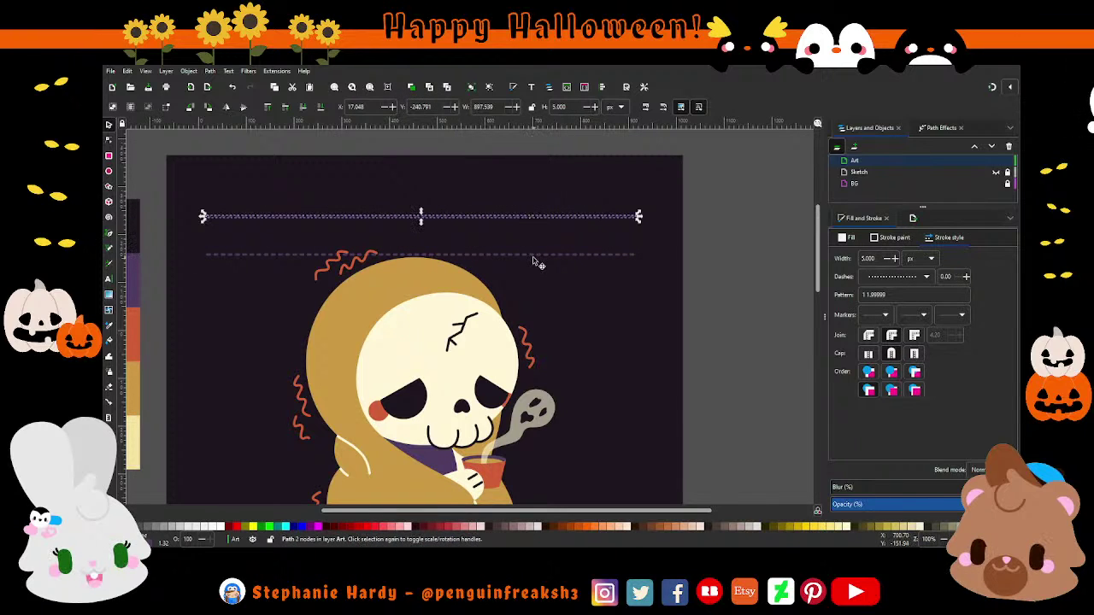
scroll(511, 235, "down", 1, "ctrl")
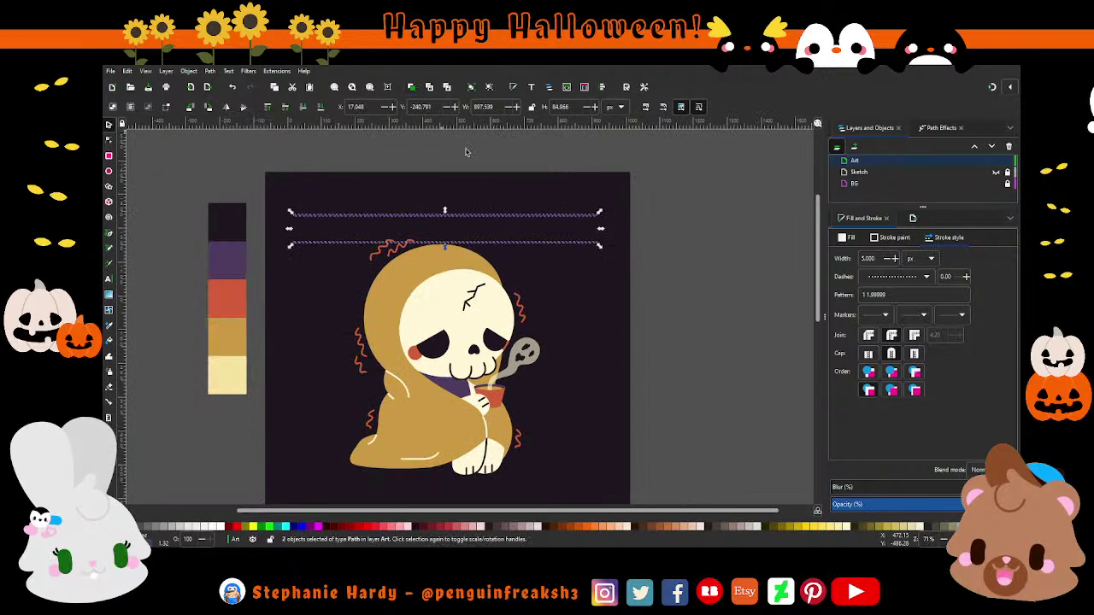
key("ctrl+d")
left_click_drag(513, 245, 518, 302)
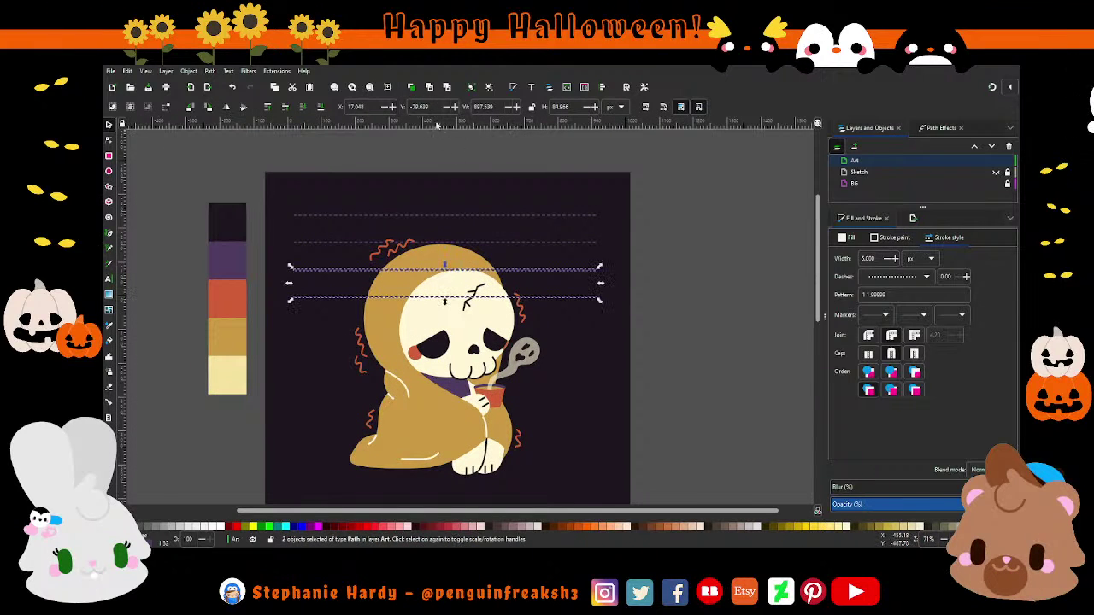
left_click(543, 240, "shift")
left_click(540, 215, "shift")
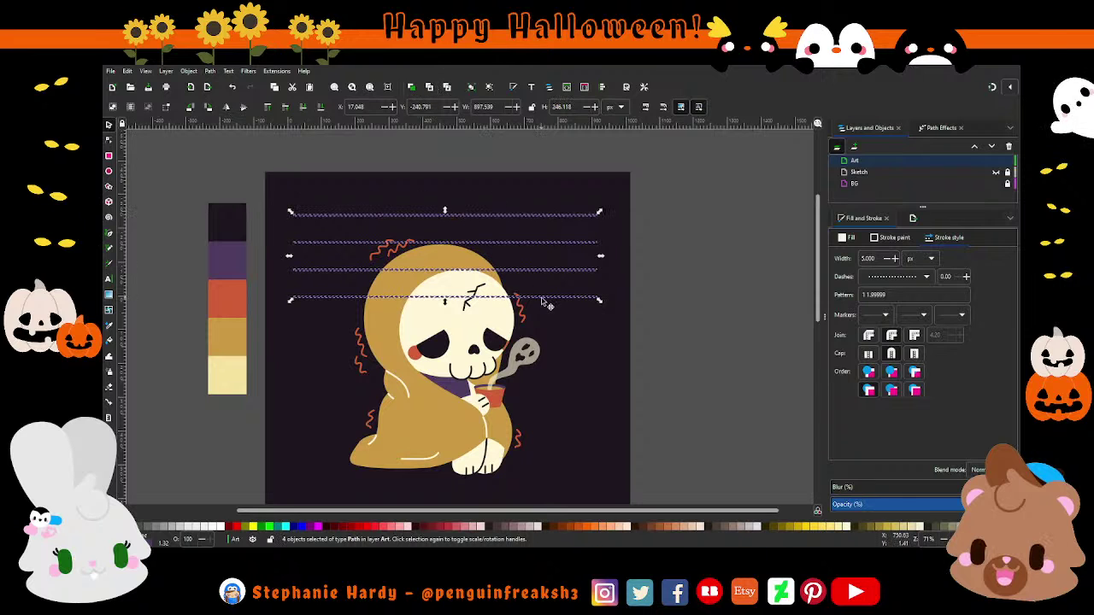
key("ctrl+d")
left_click_drag(541, 301, 543, 414)
Step: Move the bottom two dashed lines about 155 px lower
scroll(669, 367, "down", 1)
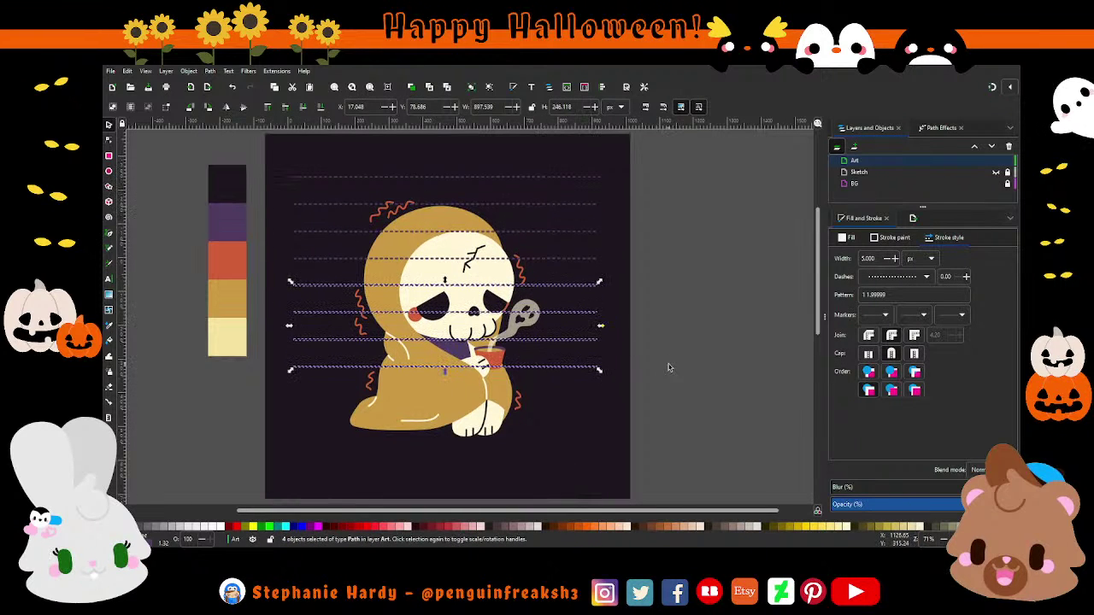
left_click(670, 368)
left_click(576, 369)
left_click(577, 339, "shift")
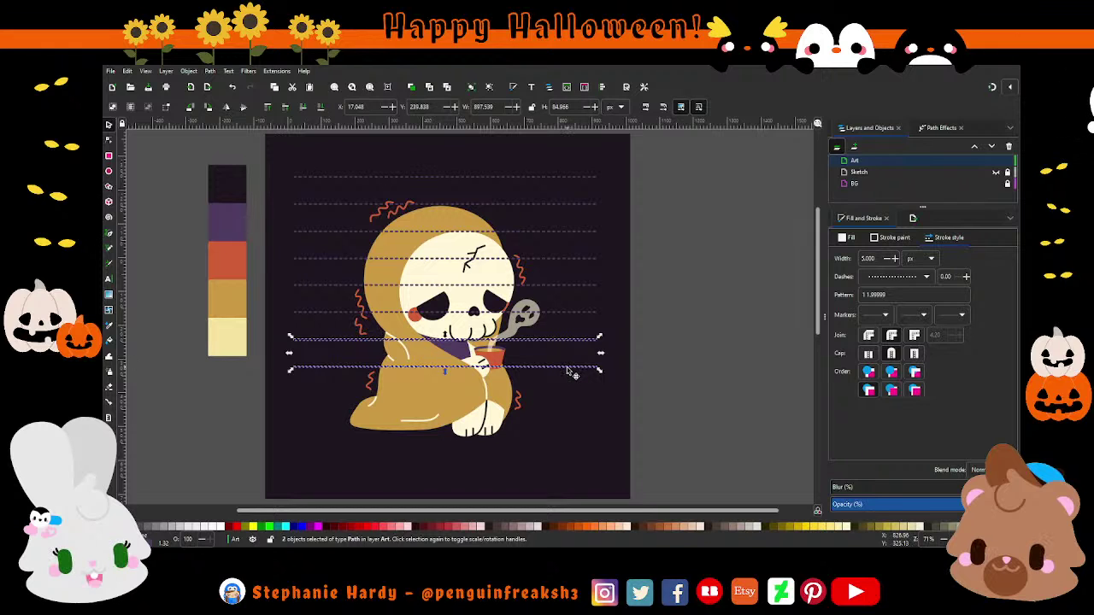
left_click_drag(568, 372, 573, 428)
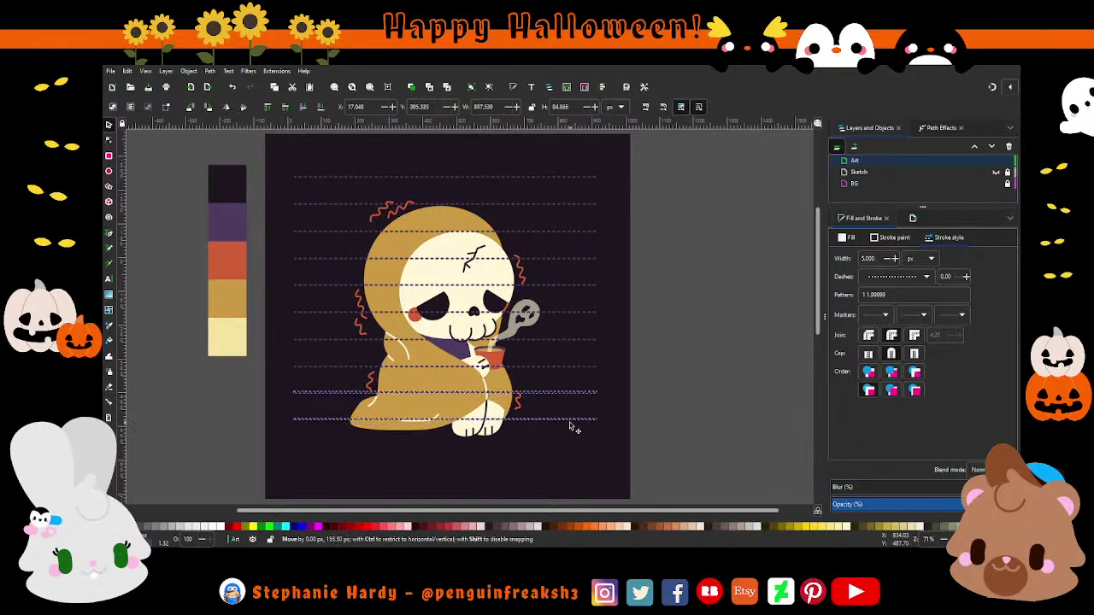
left_click_drag(571, 427, 571, 427)
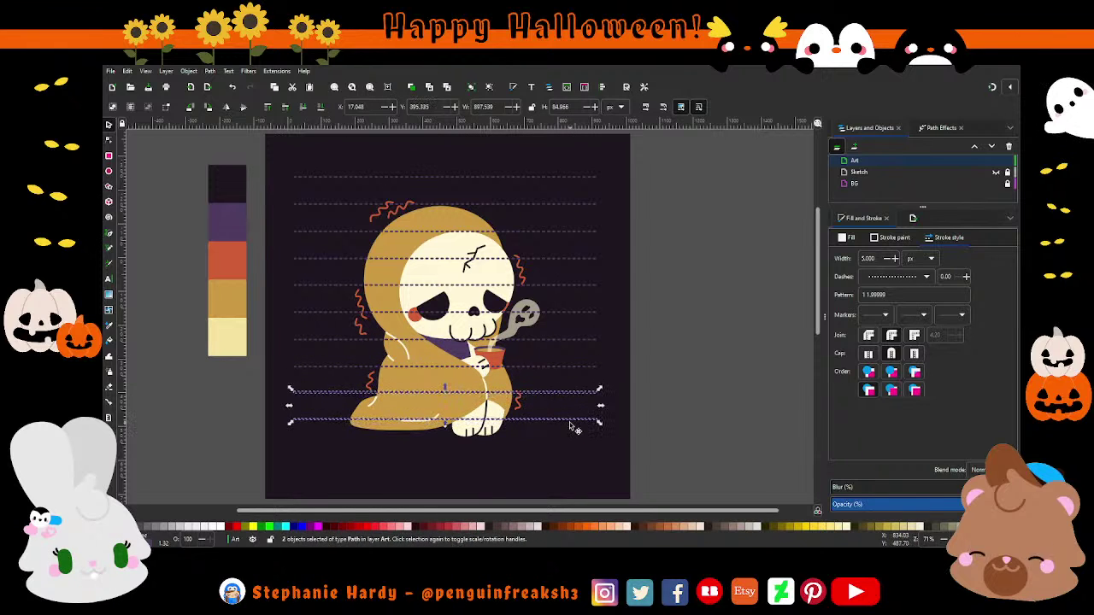
Step: Select the dashed lines from bottom to top, then clear the selection
left_click(579, 366, "shift")
left_click(579, 339, "shift")
left_click(579, 310, "shift")
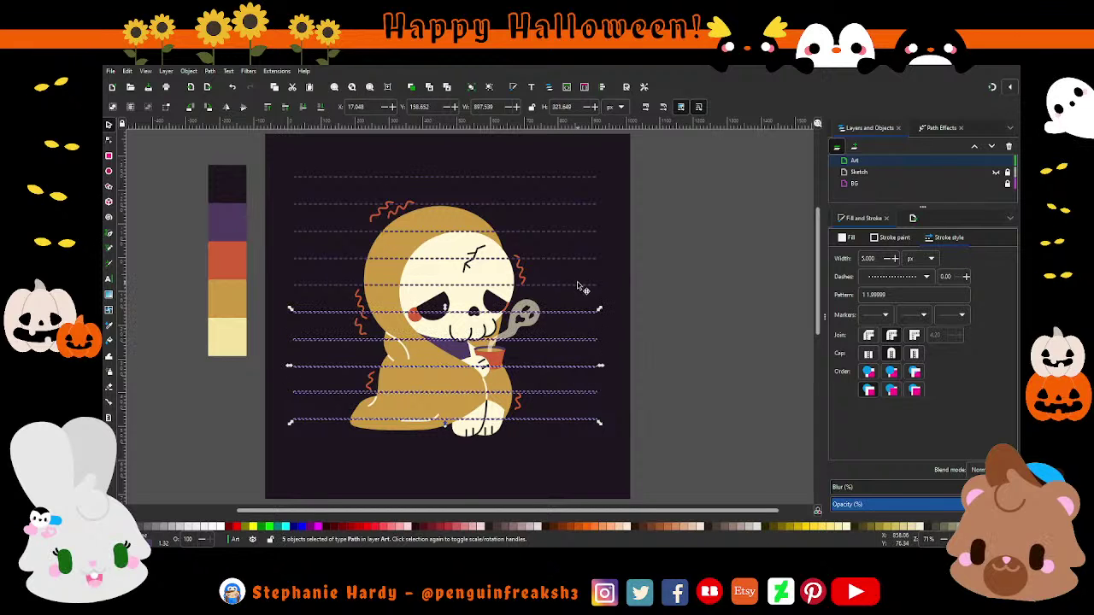
left_click(579, 285, "shift")
left_click(581, 257, "shift")
left_click(582, 229, "shift")
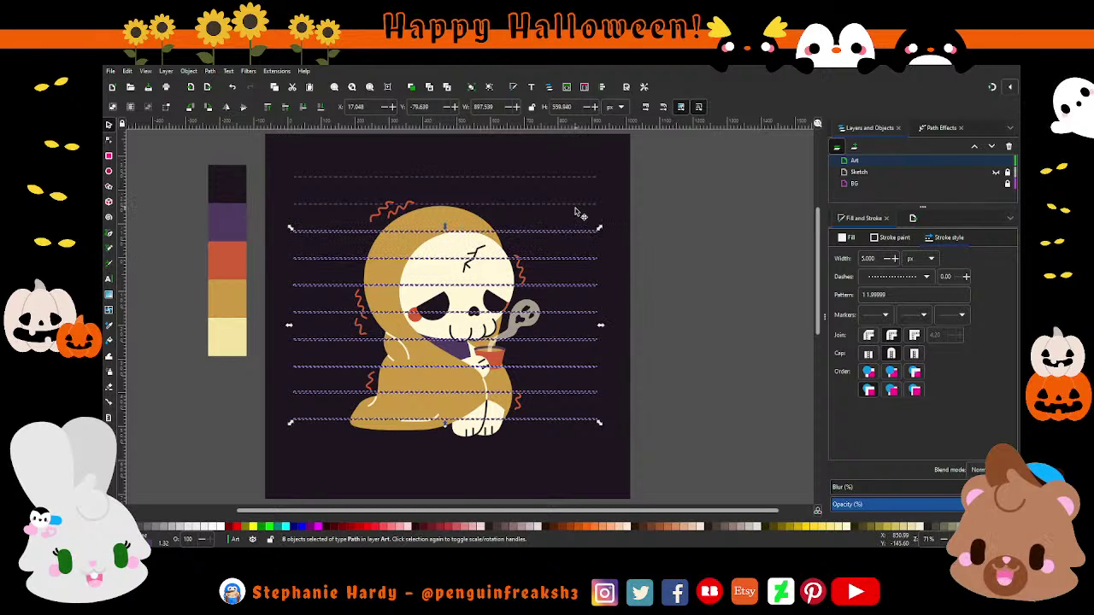
left_click(576, 202, "shift")
left_click(577, 177, "shift")
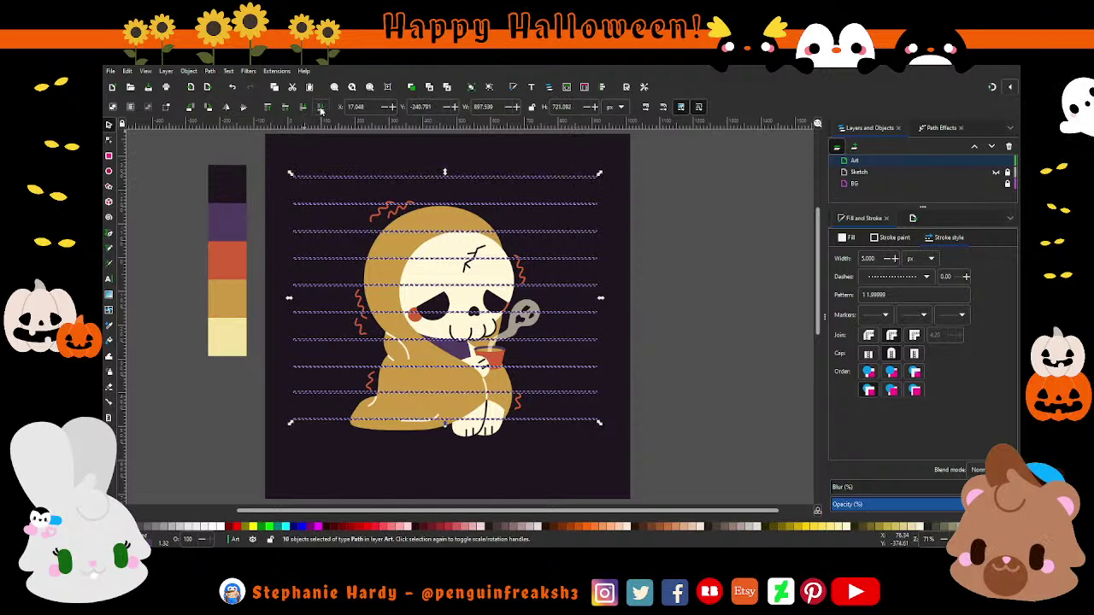
left_click(656, 427)
Step: Move the bottom dashed line slightly lower to set the stack's lower edge
scroll(521, 389, "down", 1, "ctrl")
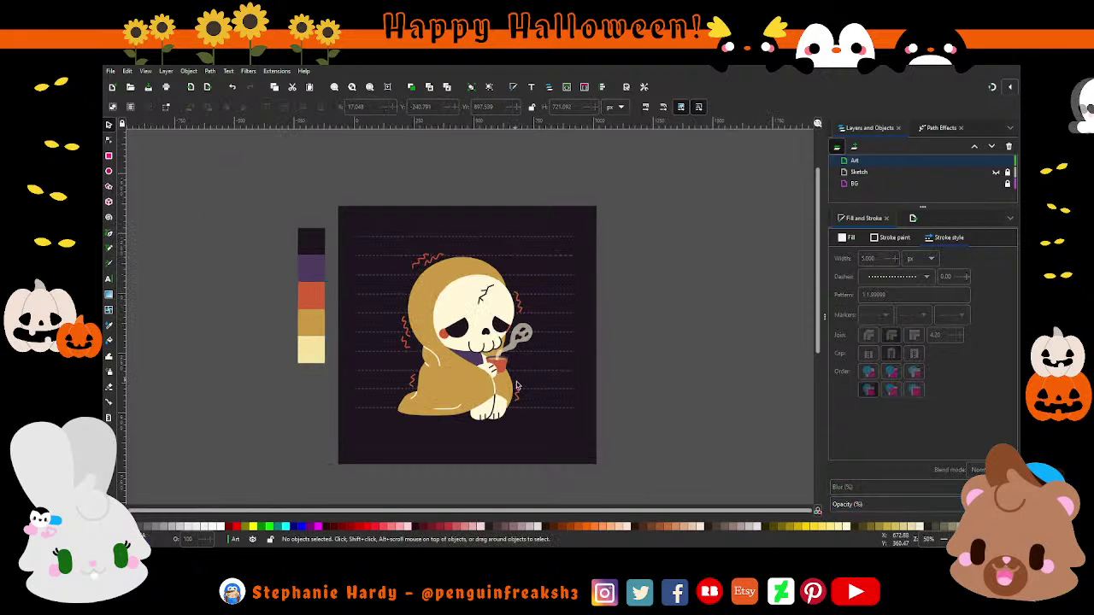
scroll(547, 400, "down", 1)
scroll(540, 382, "up", 1, "ctrl")
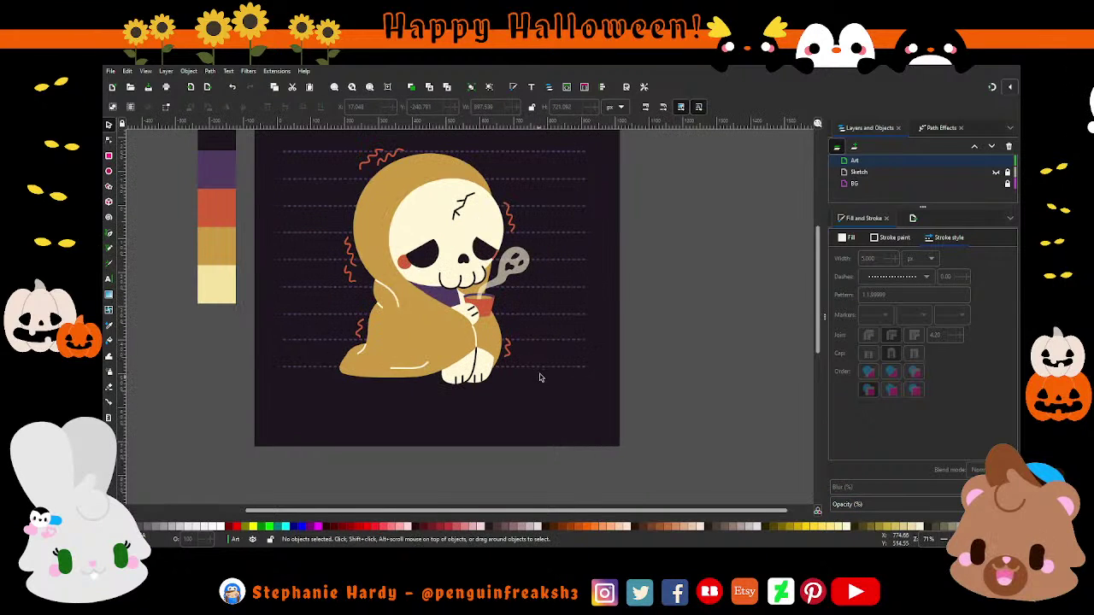
left_click(546, 368)
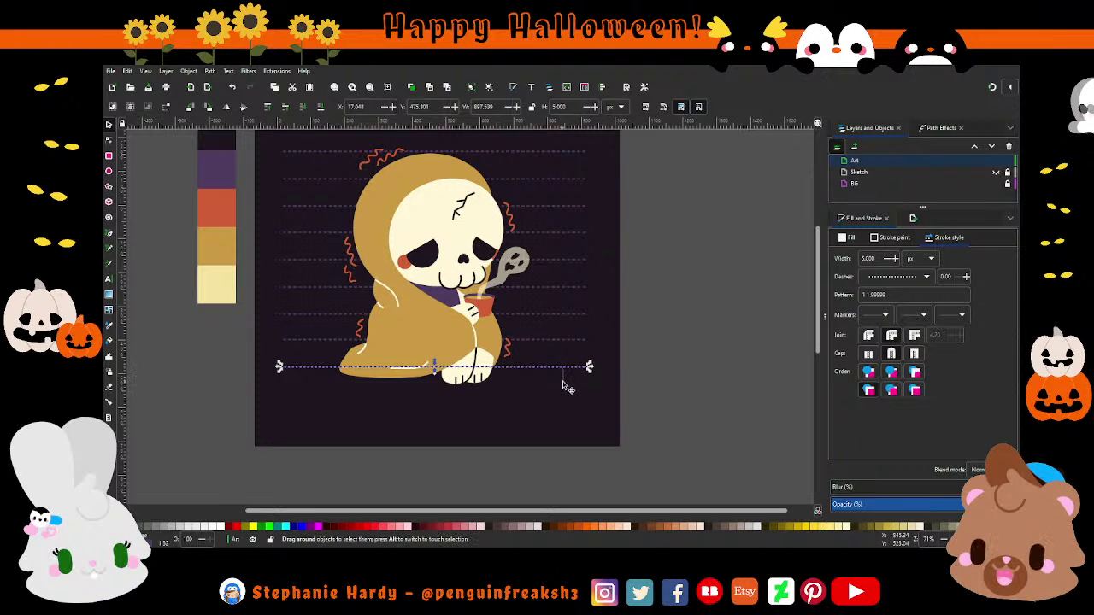
left_click_drag(564, 372, 566, 402)
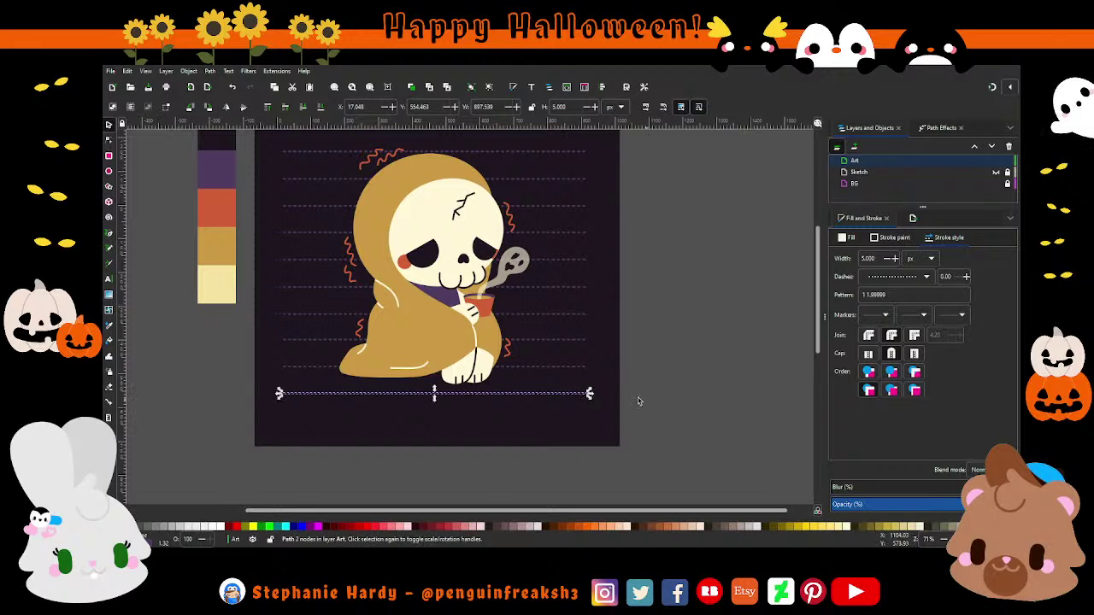
Step: Select all eleven dashed lines, working from the bottom line up to the top
scroll(557, 410, "down", 1)
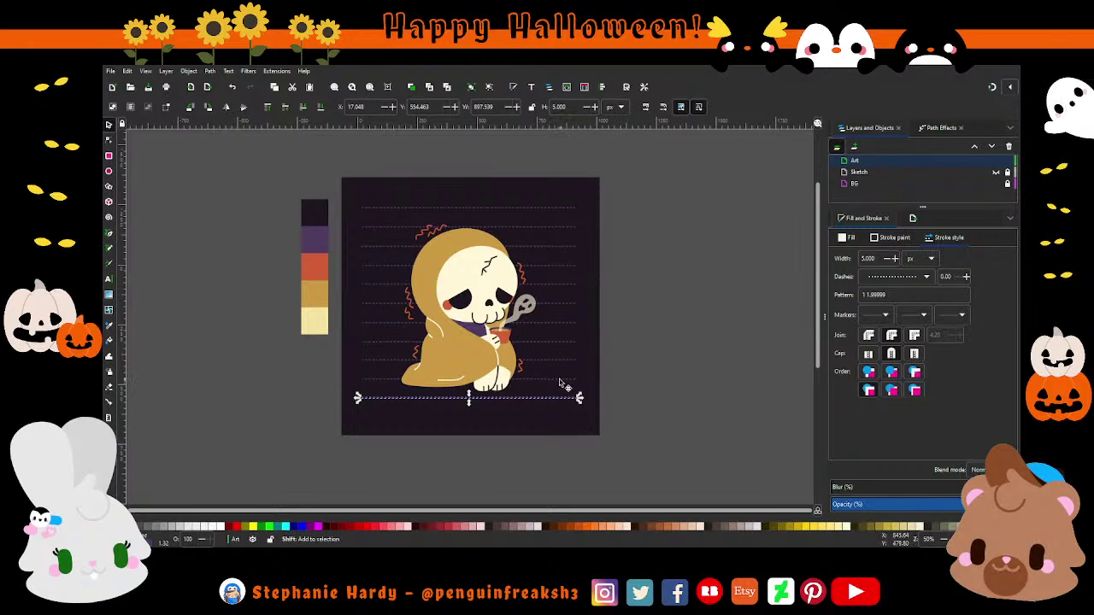
left_click(564, 378, "shift")
left_click(566, 360, "shift")
left_click(565, 341, "shift")
left_click(566, 322, "shift")
left_click(566, 304, "shift")
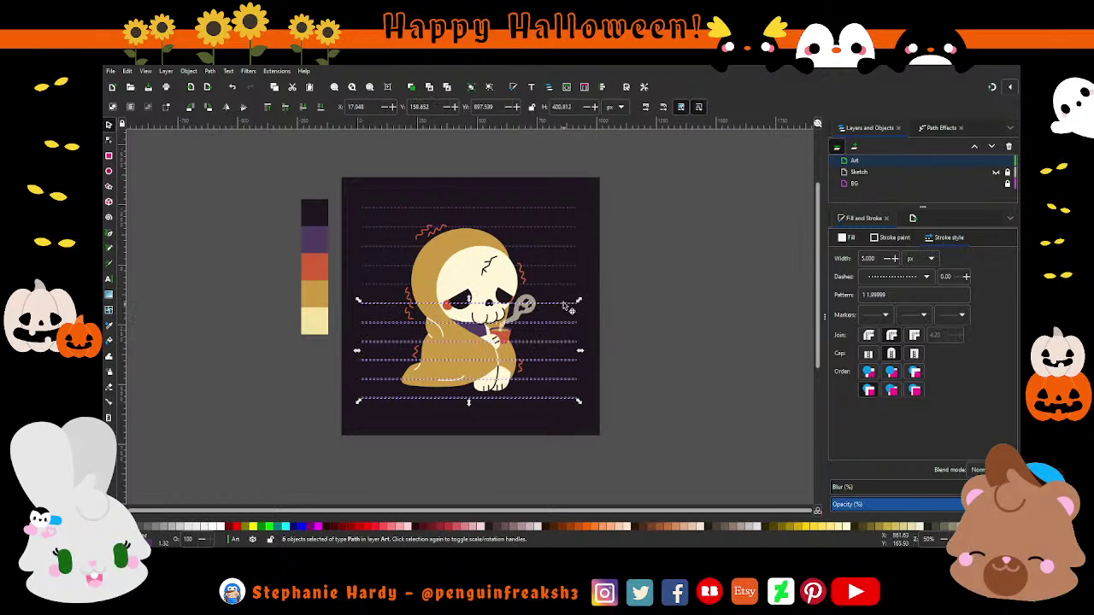
left_click(566, 284, "shift")
left_click(566, 266, "shift")
left_click(565, 246, "shift")
left_click(558, 227, "shift")
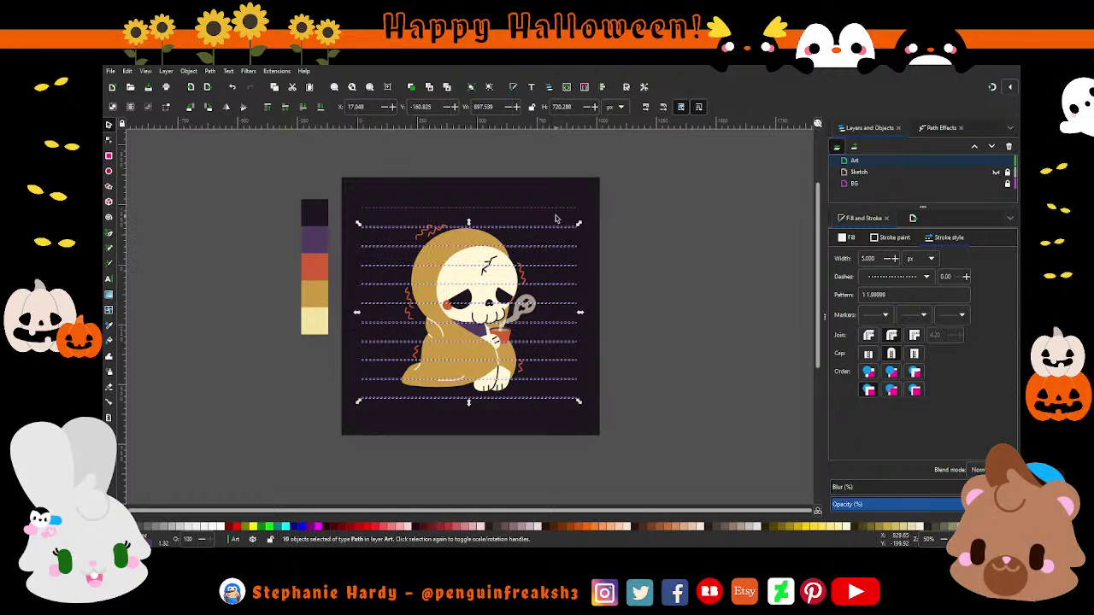
left_click(557, 209, "shift")
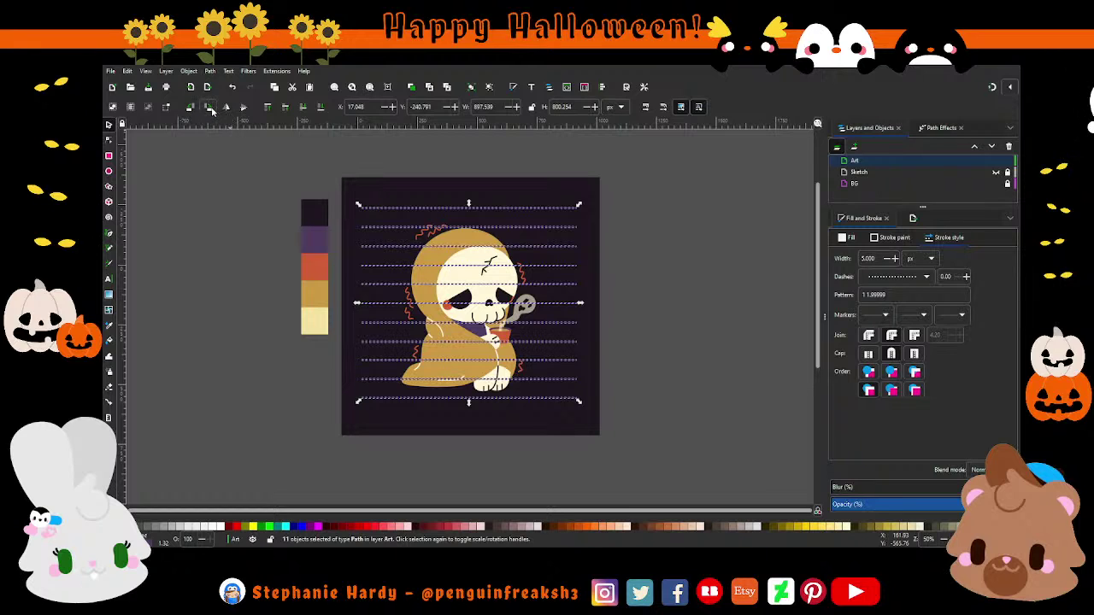
Step: Group the dashed lines, rotate them 90° into verticals, and reselect the eleven horizontals
left_click(473, 87)
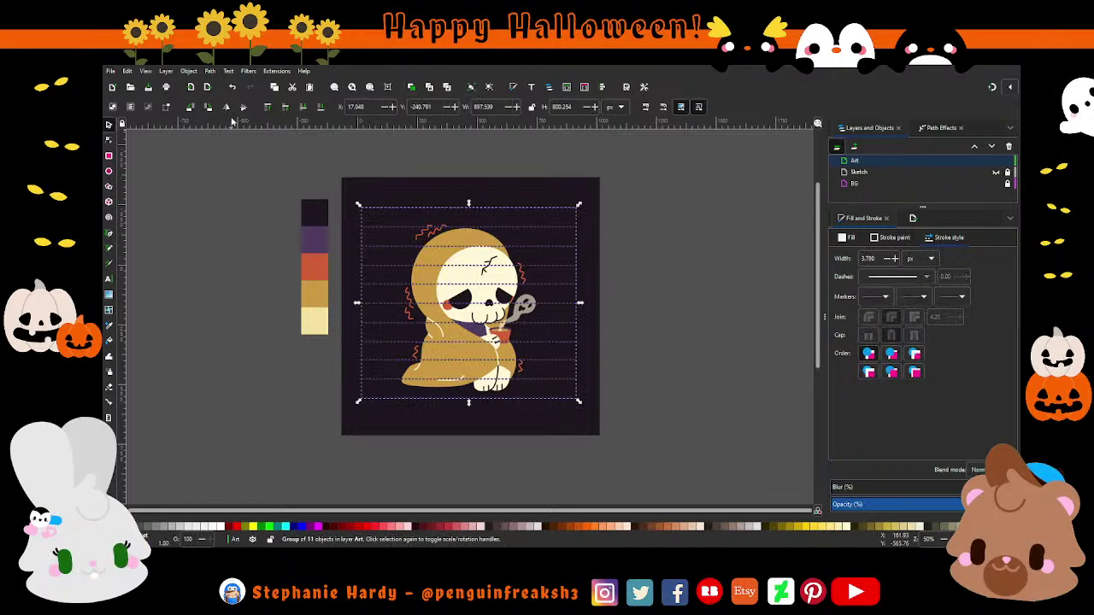
left_click(226, 106)
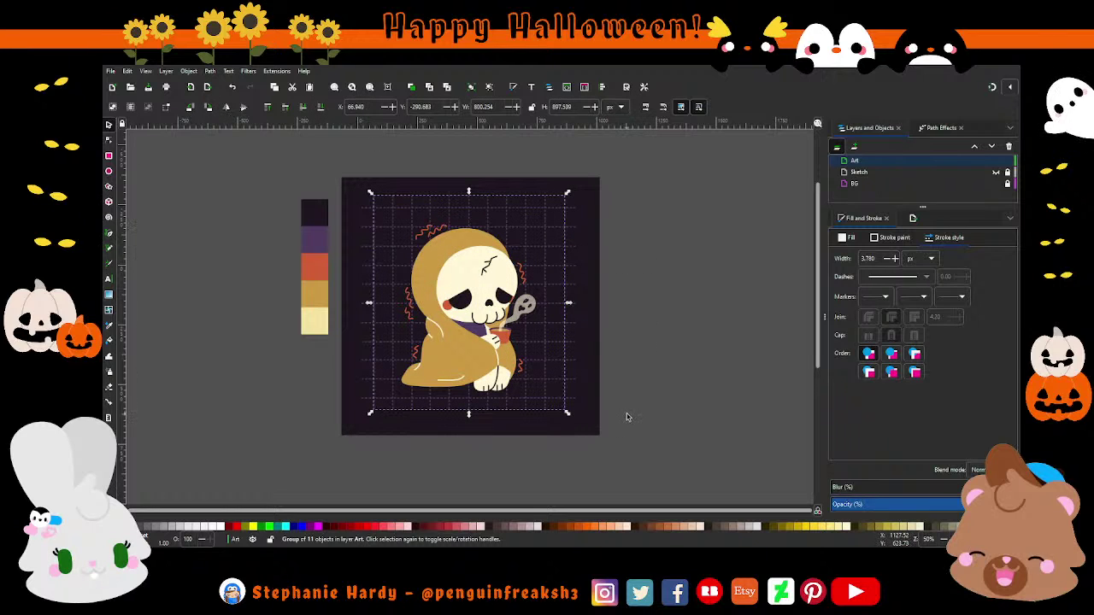
left_click(579, 208, "ctrl")
left_click(579, 227, "ctrl+shift")
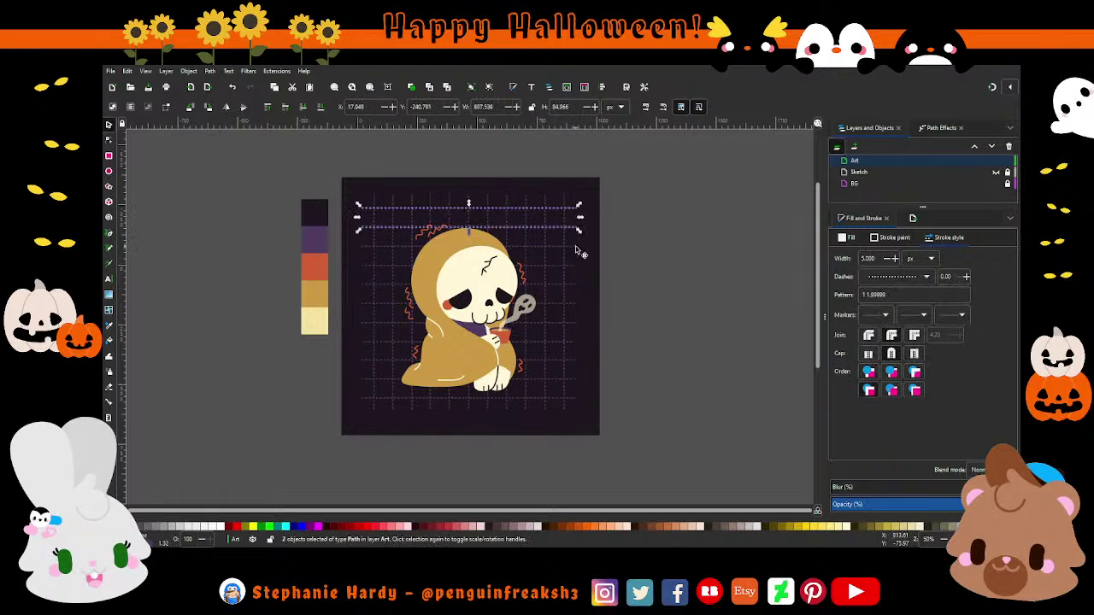
left_click(579, 246, "ctrl+shift")
left_click(579, 265, "ctrl+shift")
left_click(580, 285, "ctrl+shift")
left_click(578, 304, "ctrl+shift")
left_click(579, 322, "ctrl+shift")
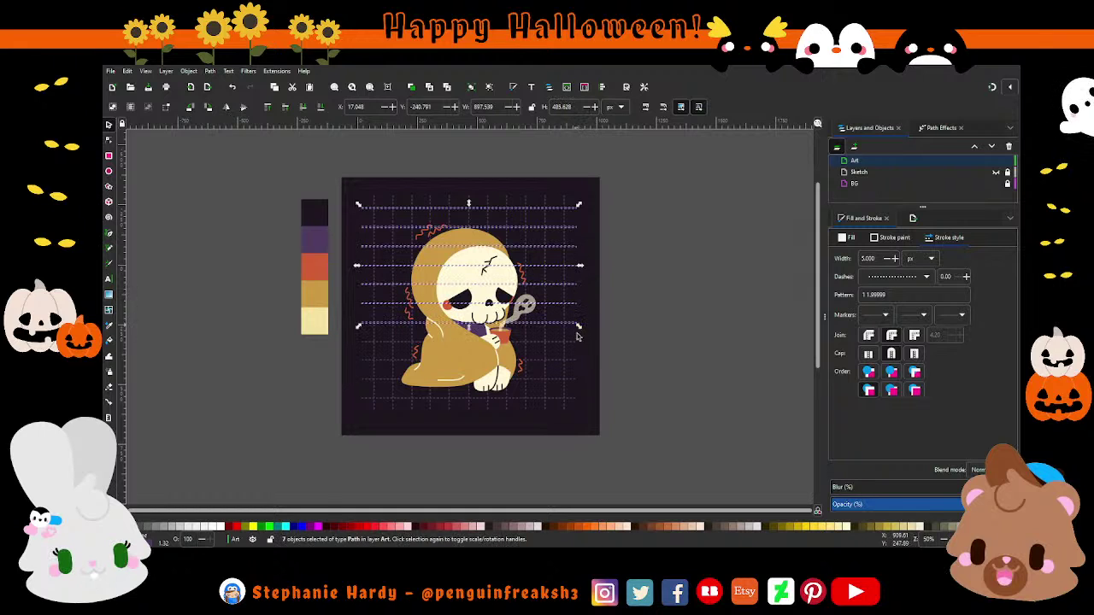
left_click(579, 341, "ctrl+shift")
left_click(578, 360, "ctrl+shift")
left_click(579, 379, "ctrl+shift")
left_click(579, 399, "ctrl+shift")
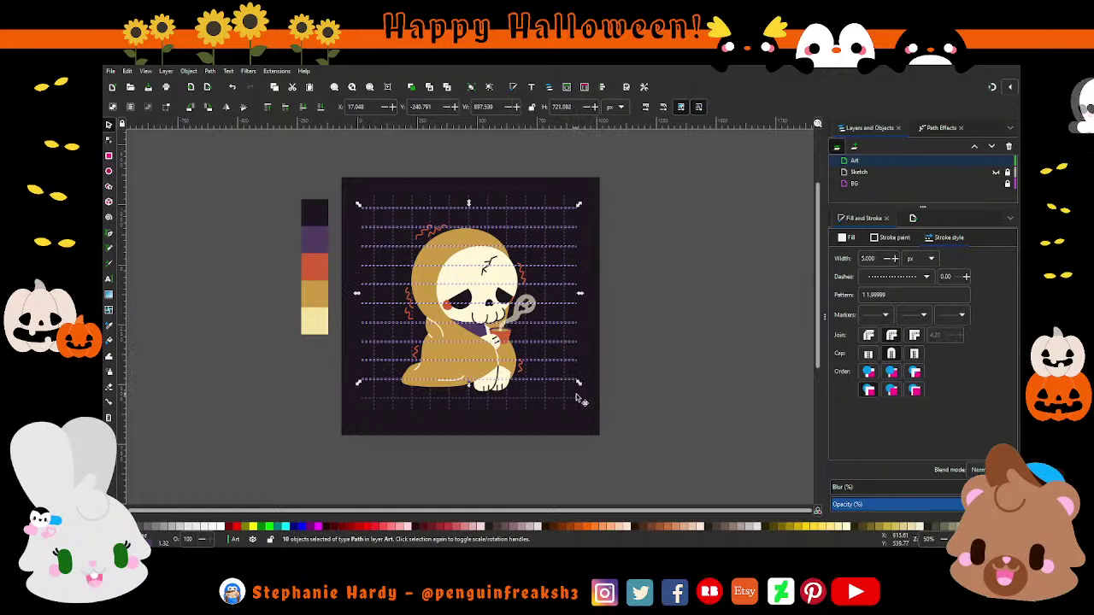
Step: Group the horizontal dashed lines into their own group
left_click(470, 88)
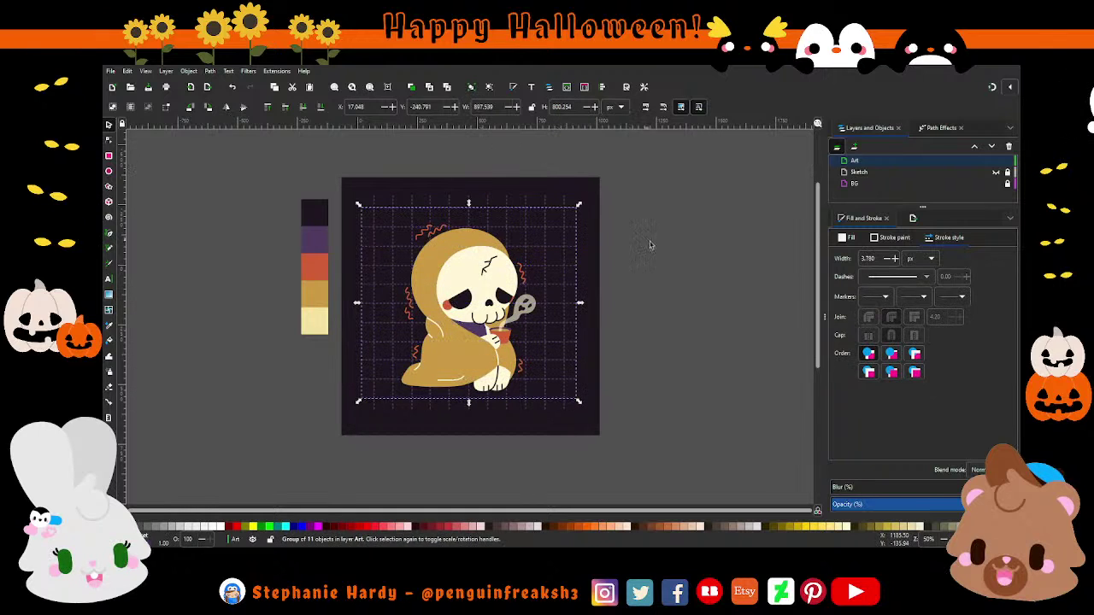
left_click(641, 352)
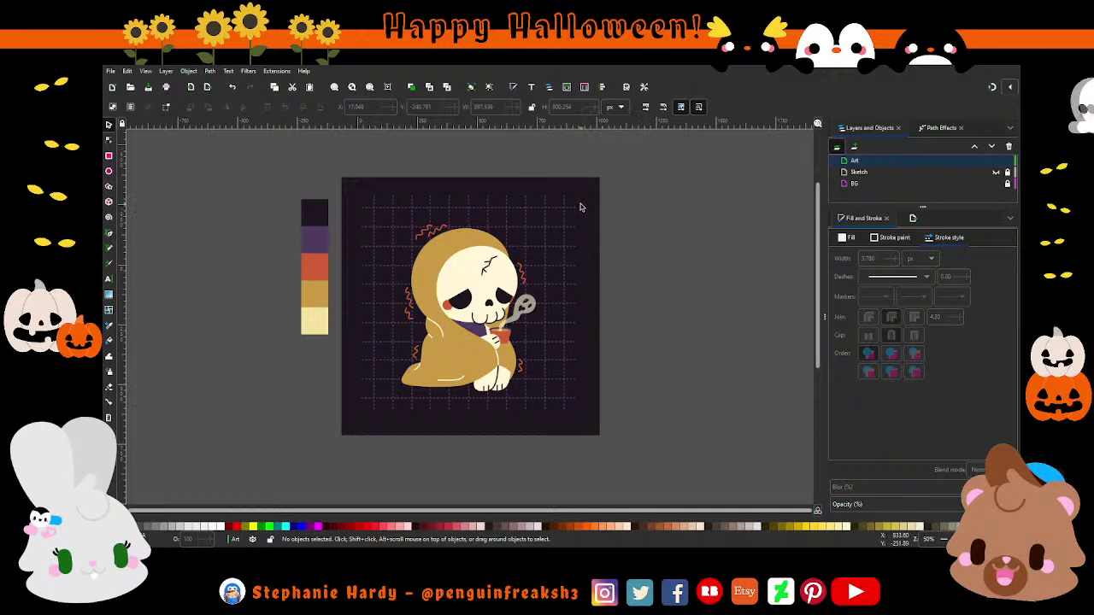
key("ctrl+a")
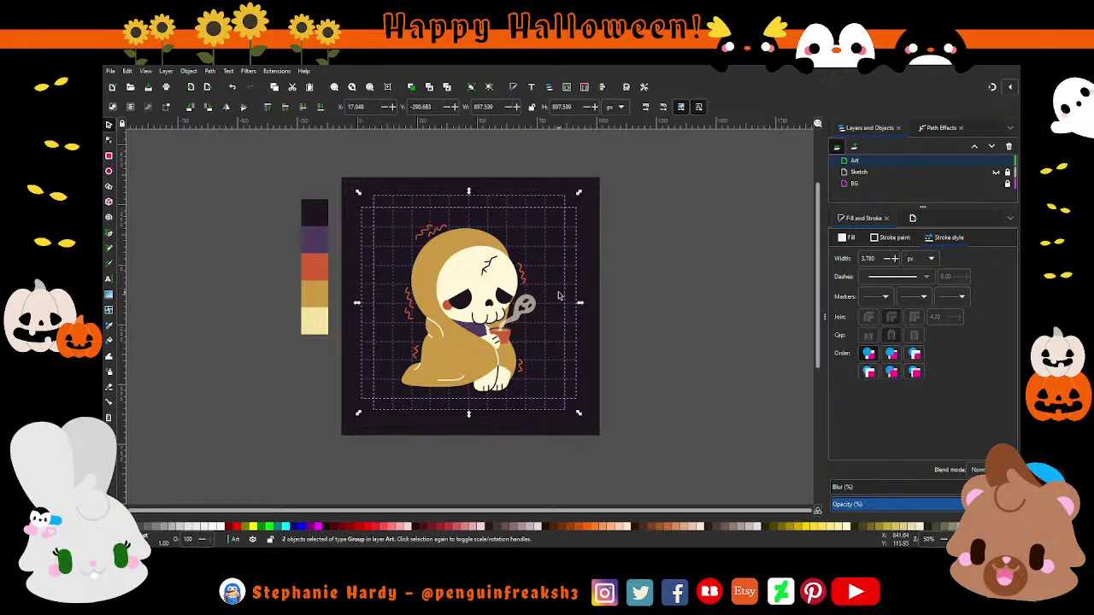
left_click(616, 275)
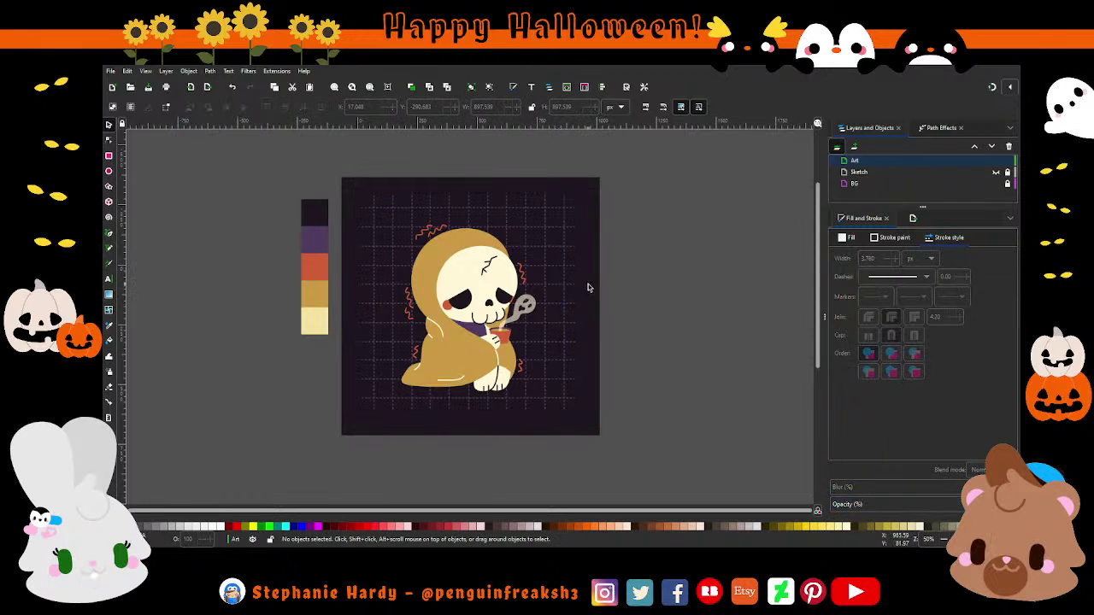
scroll(585, 279, "up", 1)
scroll(528, 273, "down", 1)
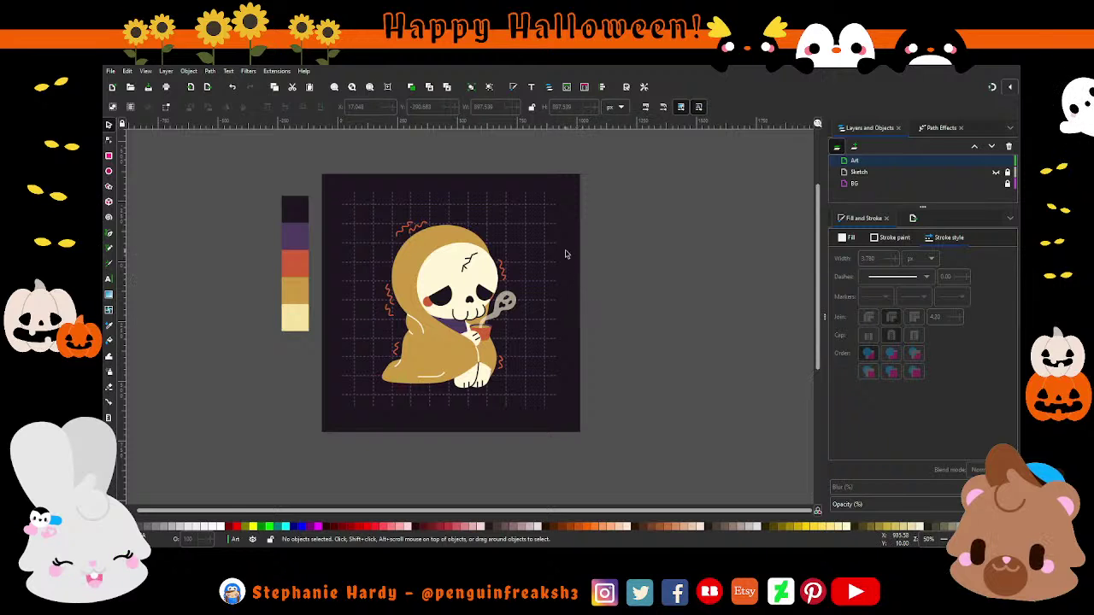
scroll(577, 224, "up", 1)
Step: Select both grid groups and lower their opacity to about 32%
key("ctrl+a")
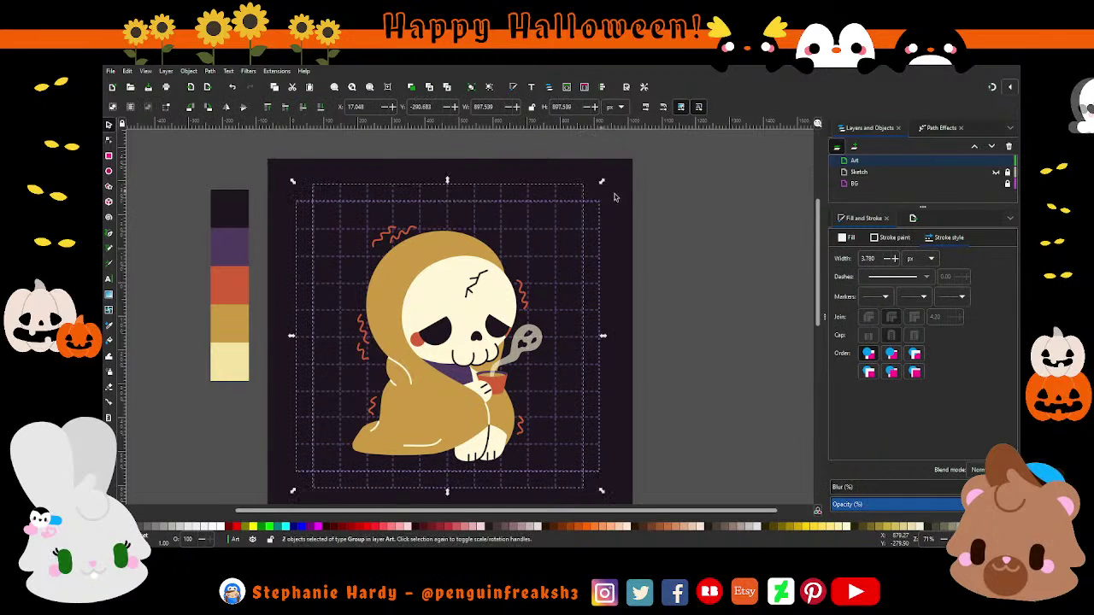
left_click_drag(935, 503, 875, 506)
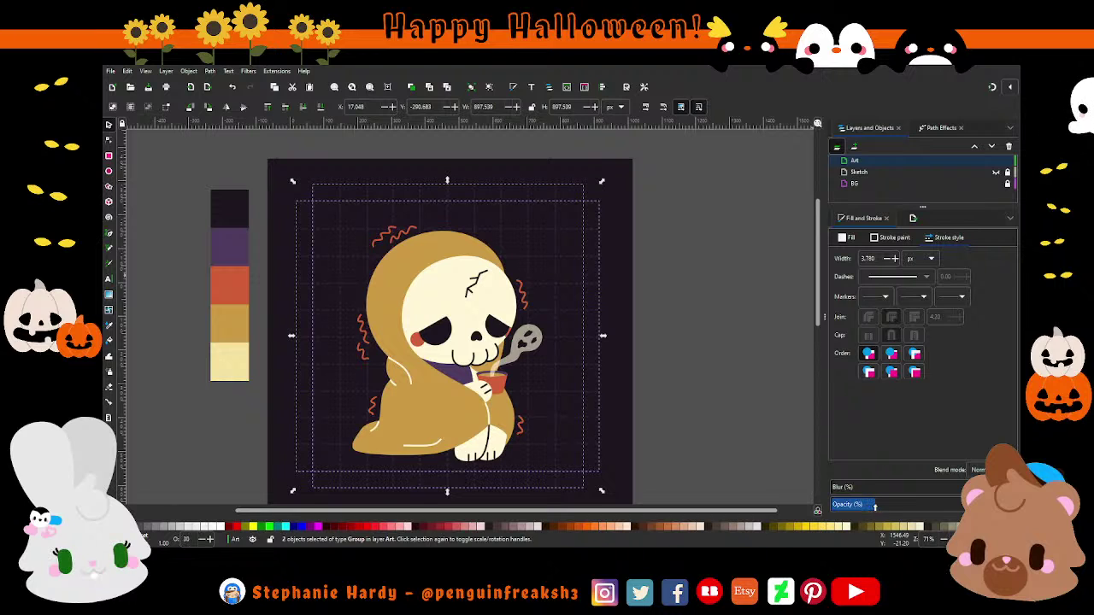
left_click(714, 421)
scroll(449, 214, "down", 1, "ctrl")
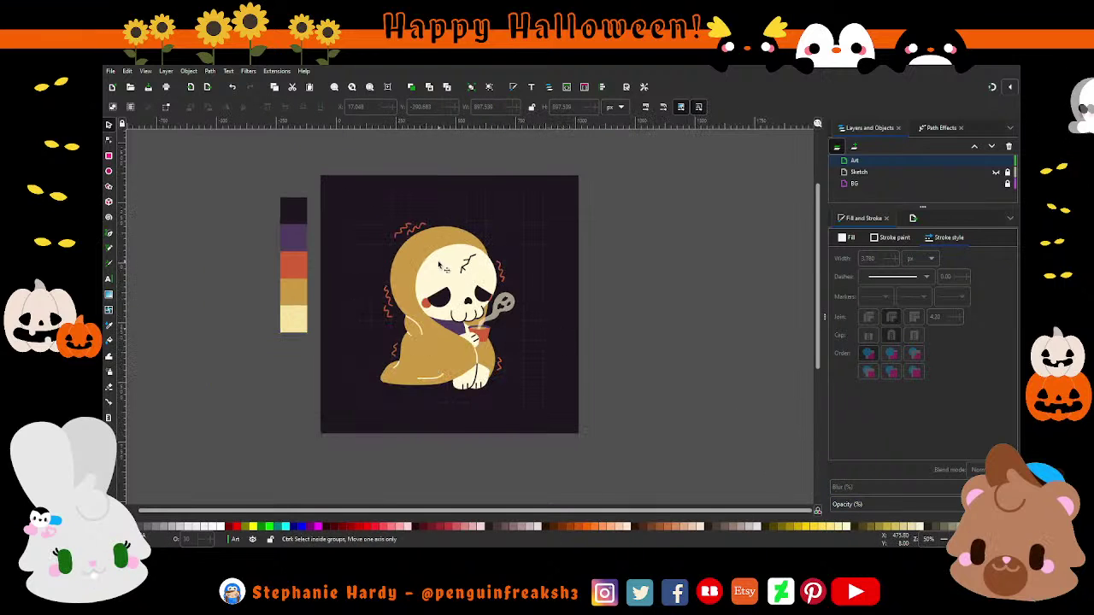
scroll(441, 265, "up", 1, "ctrl")
scroll(819, 290, "down", 1)
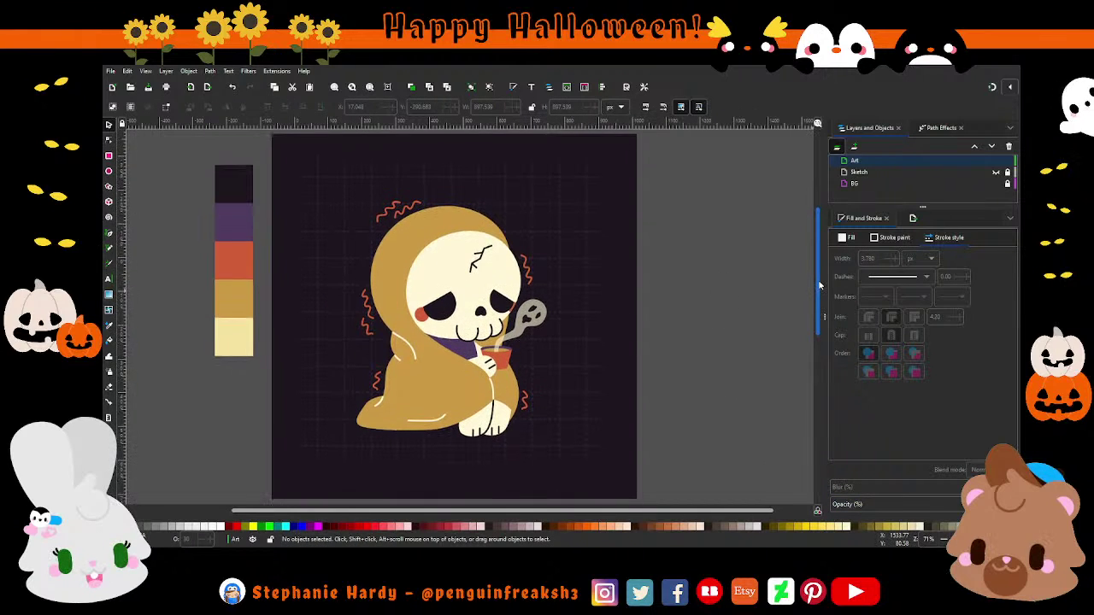
Step: Save the drawing as Cold_to_the_Bone.svg with Ctrl+S
key("ctrl+s")
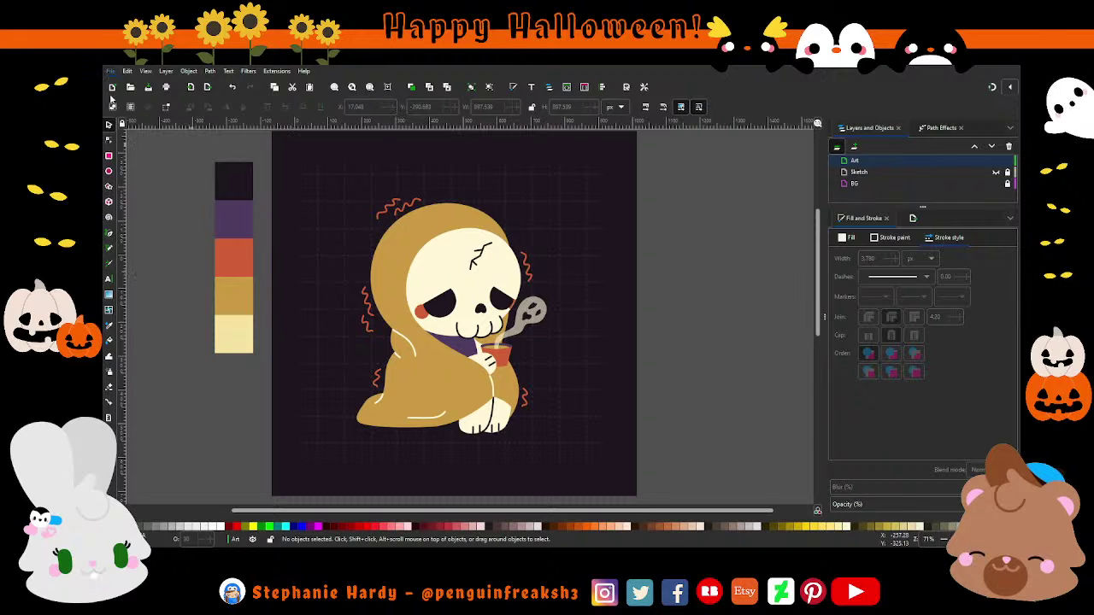
key("ctrl+s")
key("1")
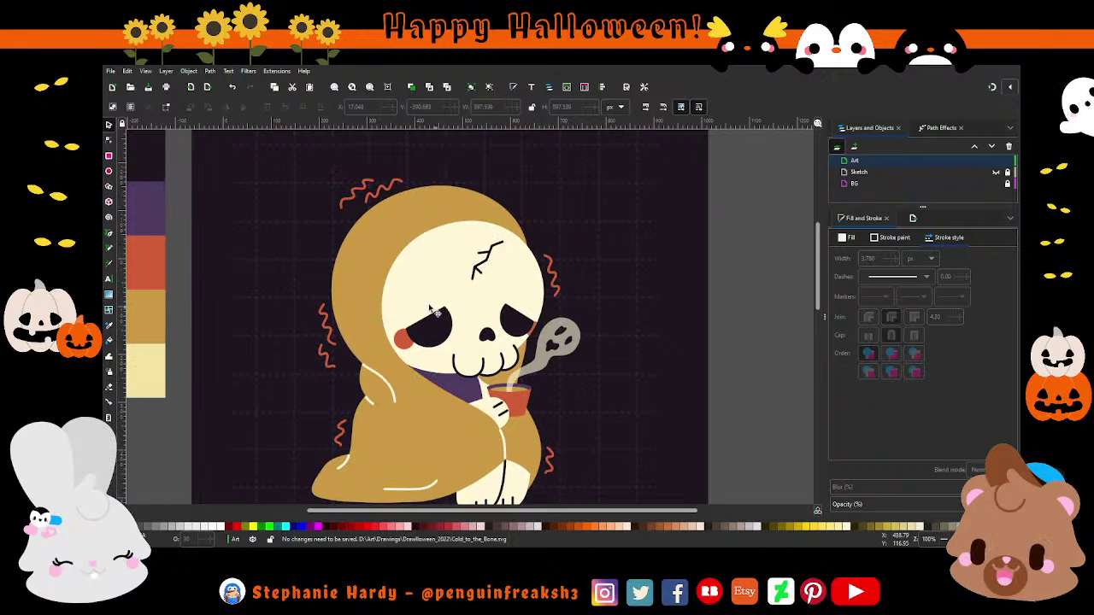
key("minus")
scroll(818, 282, "up", 2)
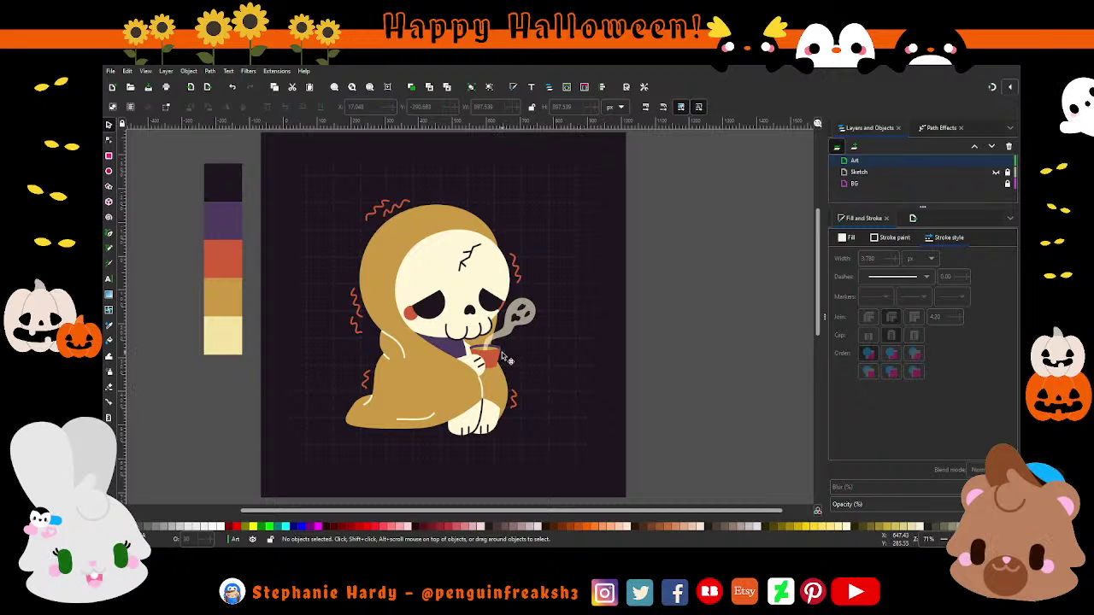
scroll(516, 362, "up", 1)
scroll(516, 362, "up", 1)
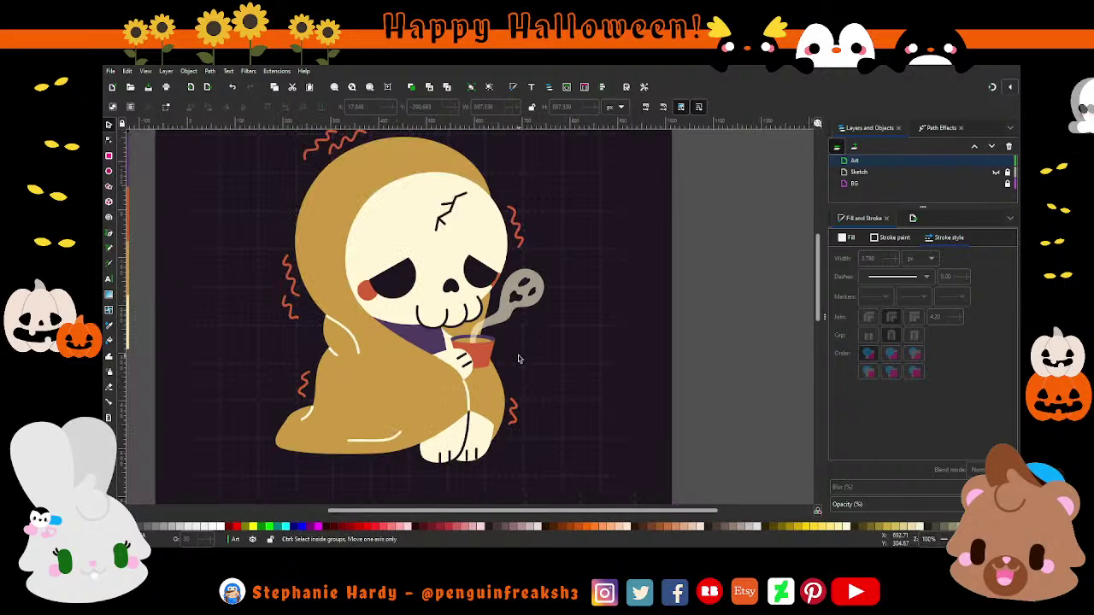
scroll(530, 363, "down", 1)
scroll(530, 364, "down", 1)
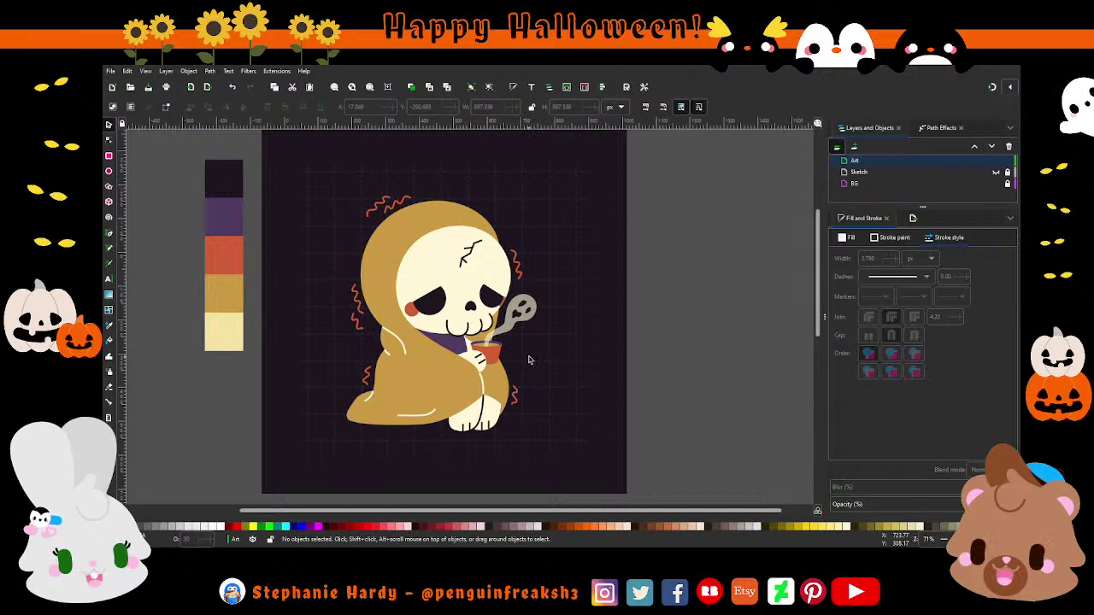
scroll(372, 454, "up", 1)
Step: Create a text object below the cloak with a flat fill and type the handle text
scroll(372, 453, "up", 1)
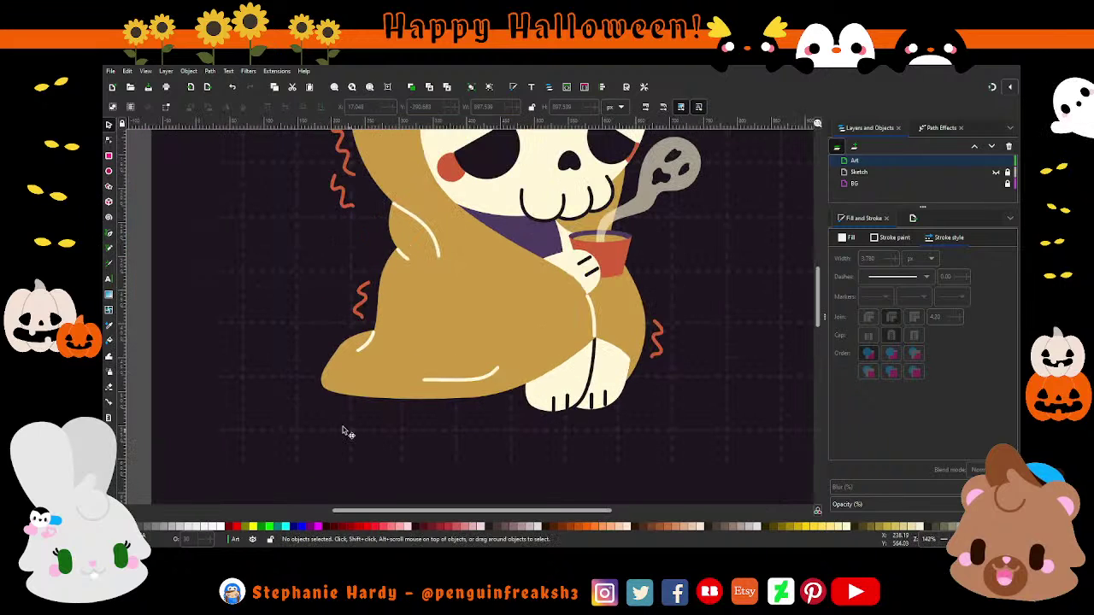
key("t")
left_click(356, 415)
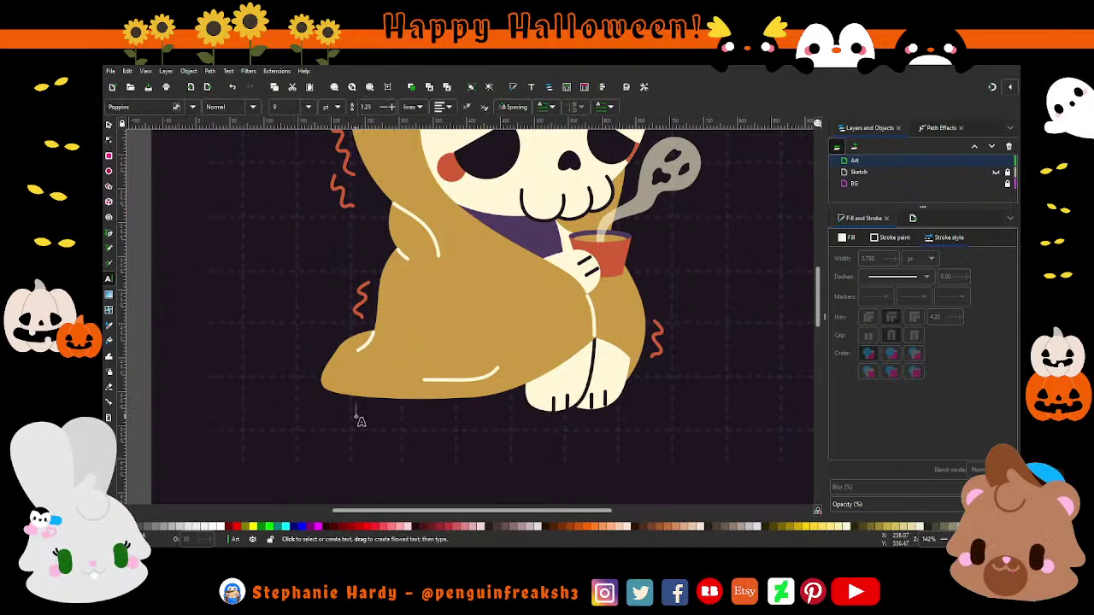
type("S")
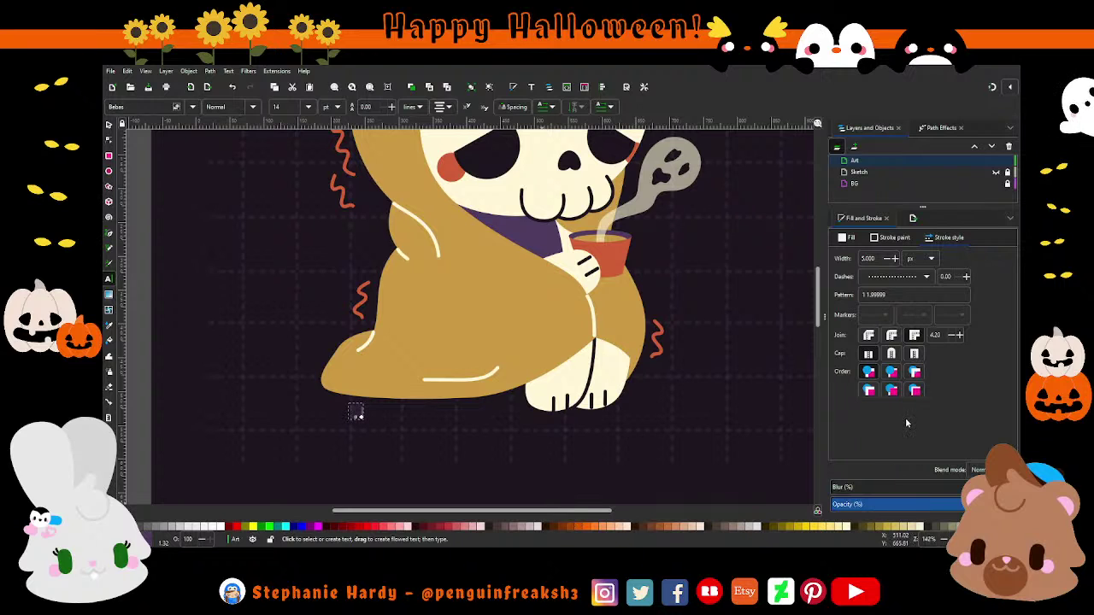
left_click(894, 238)
left_click(859, 258)
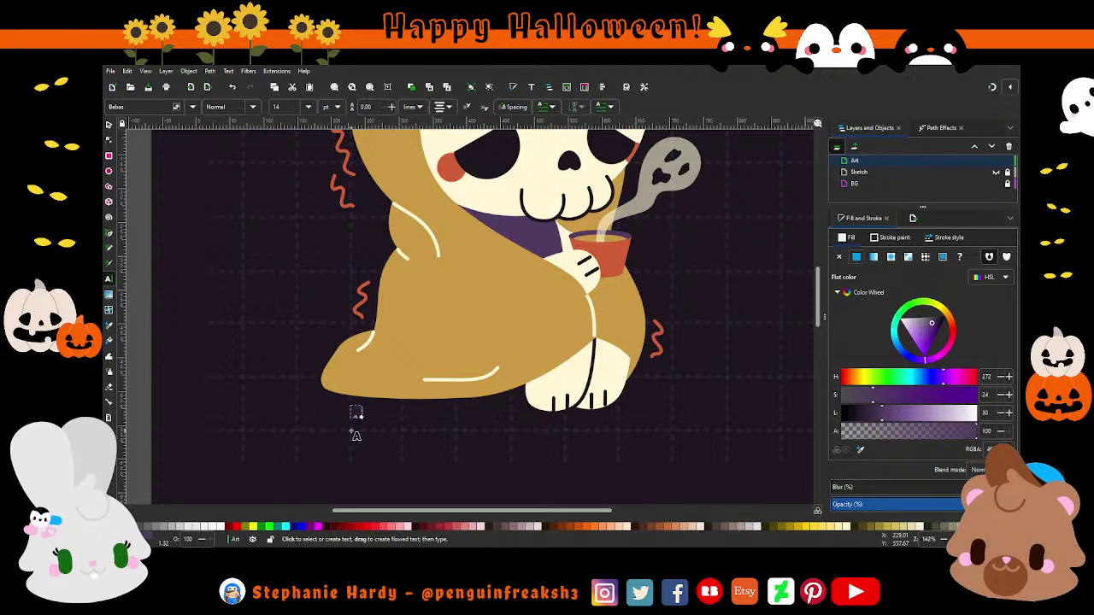
key("F1")
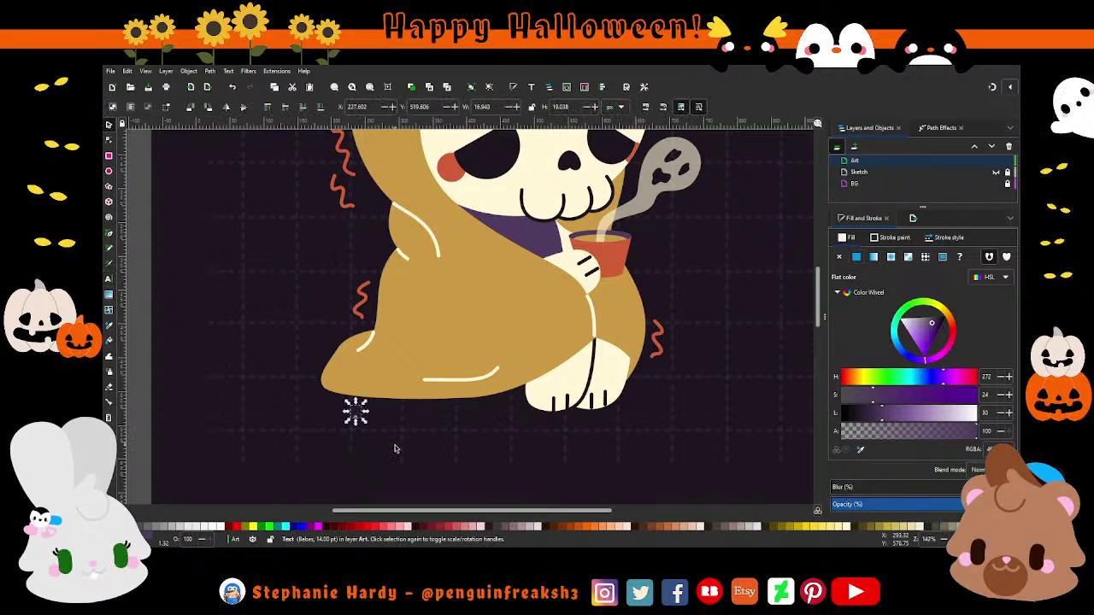
key("Escape")
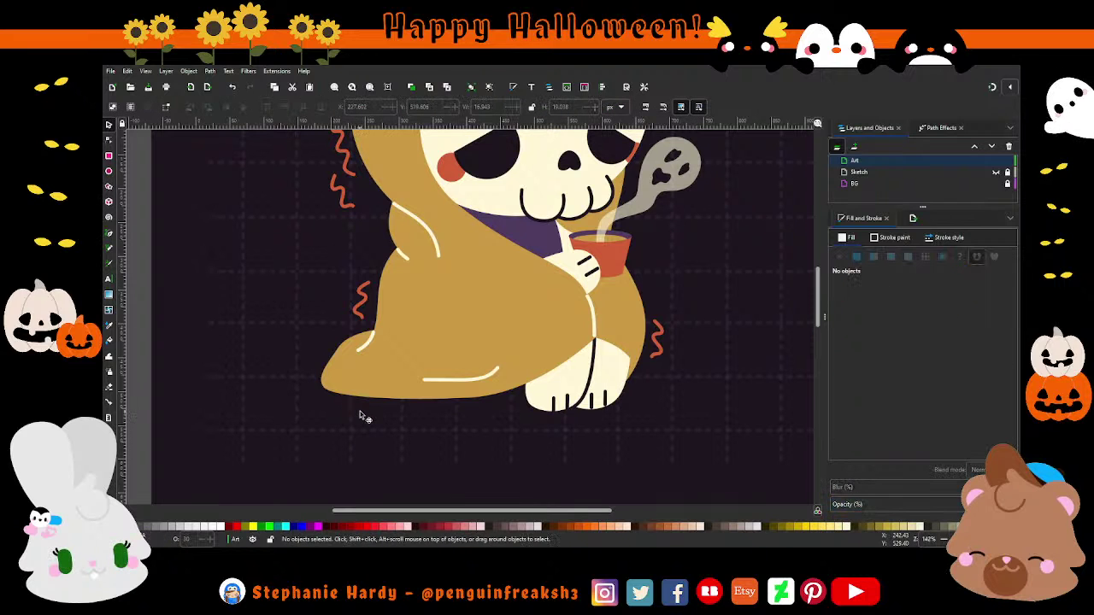
key("t")
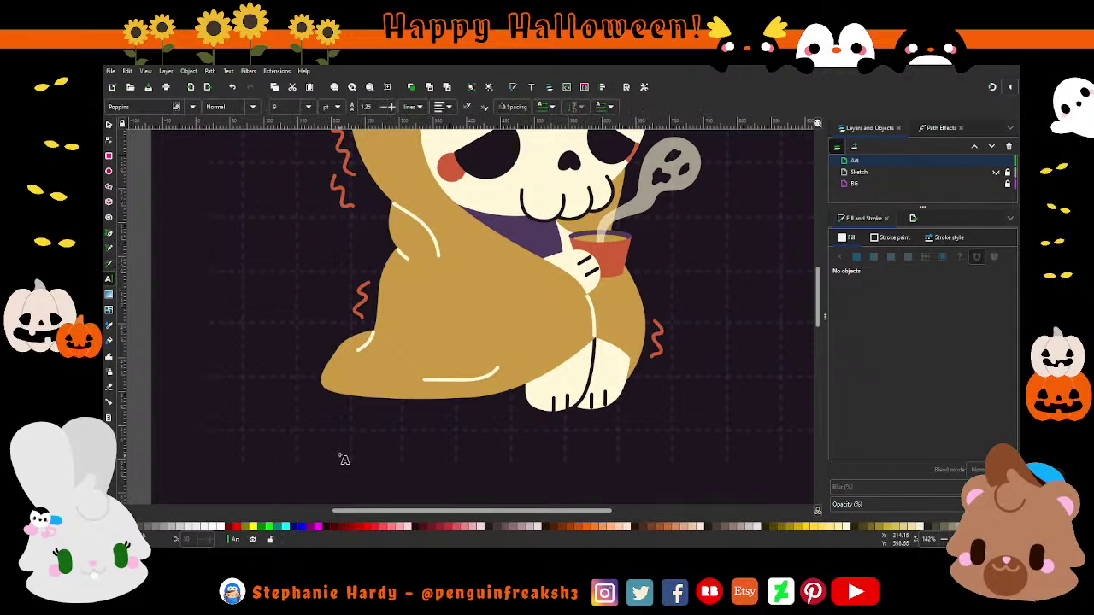
left_click(337, 443)
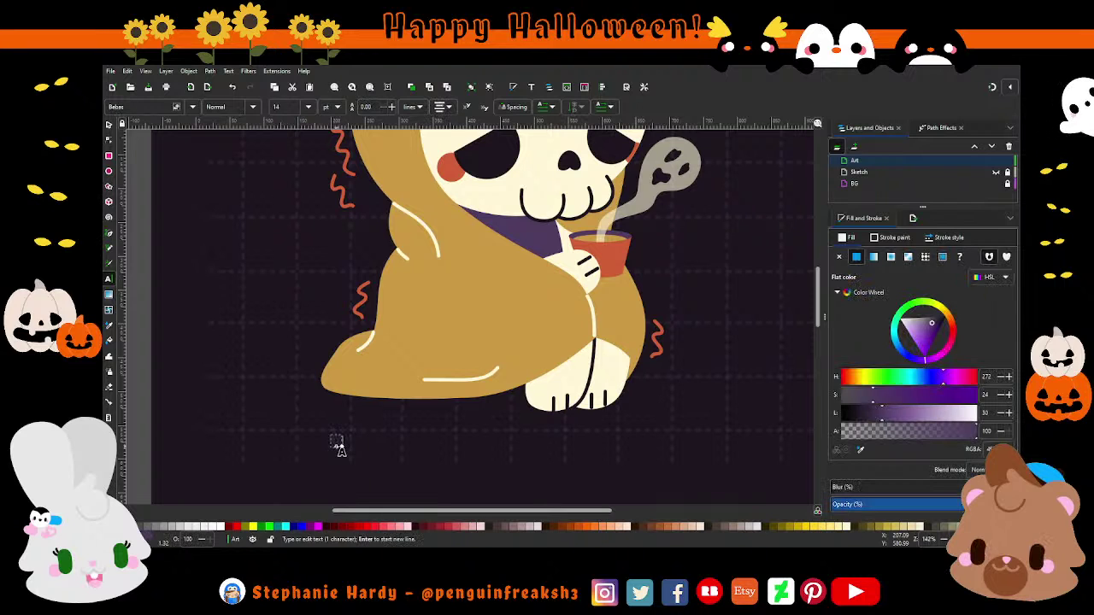
type("ALLOWEEN")
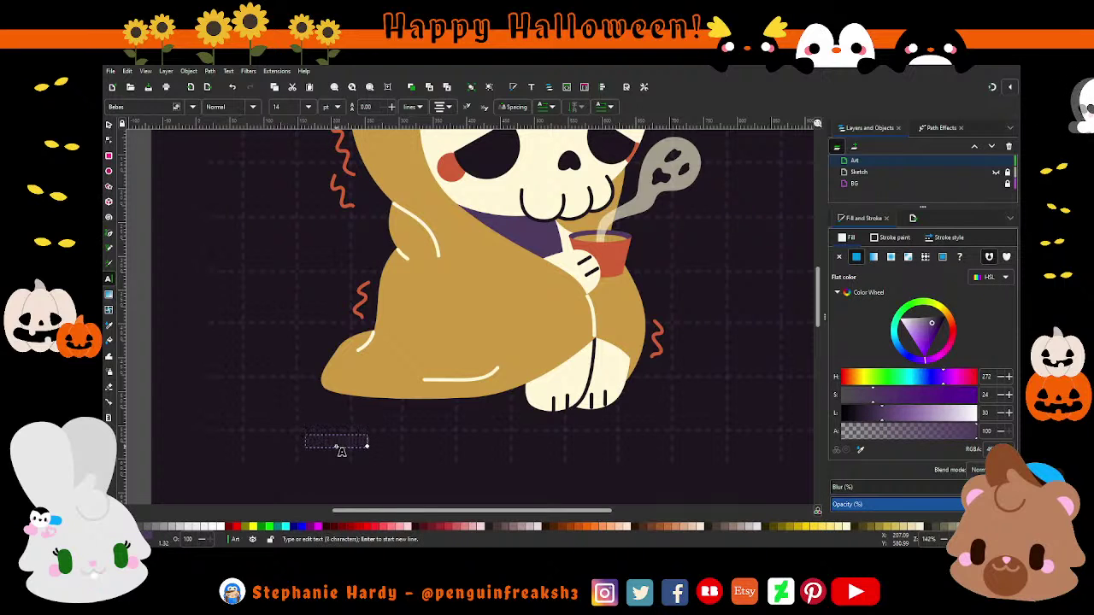
type(" 2023")
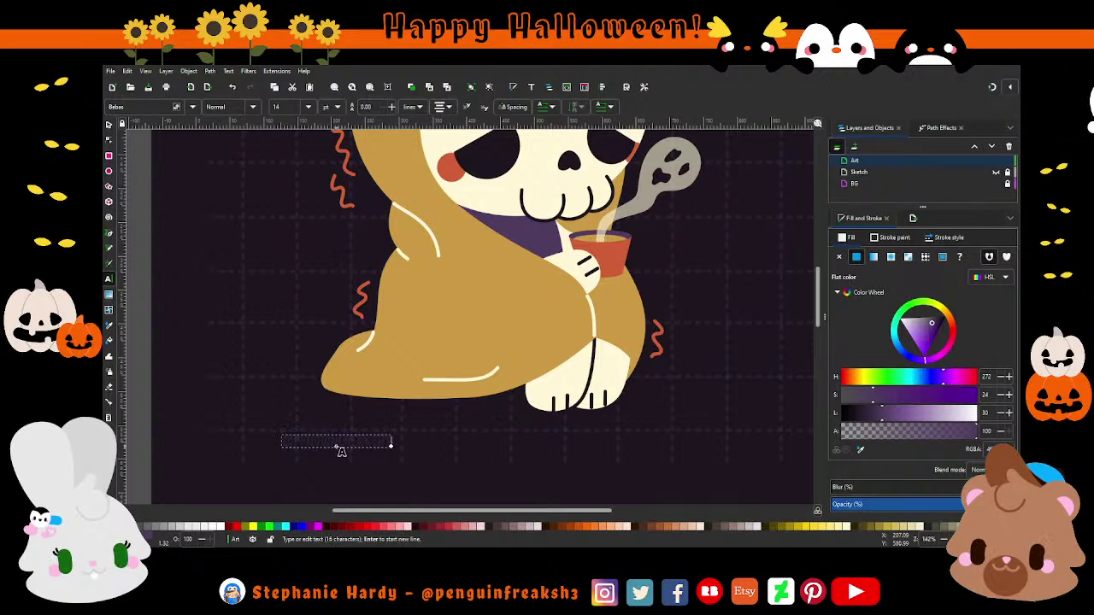
Step: Set the text's font to Chela One and sample the cloak's tan colour
left_click_drag(142, 109, 105, 109)
type("sh")
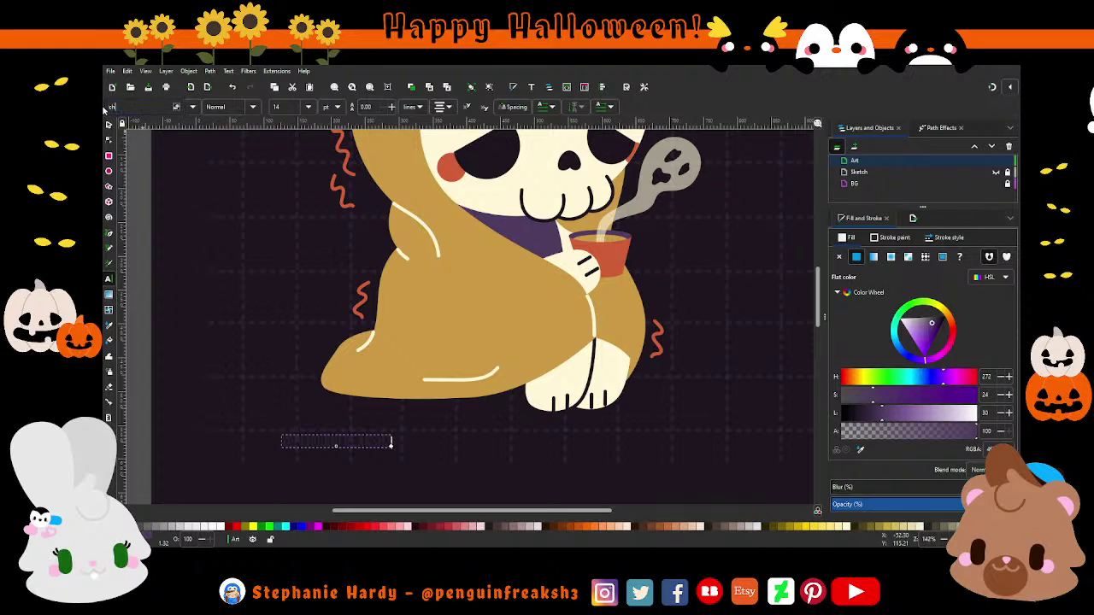
type("ela One")
key("Return")
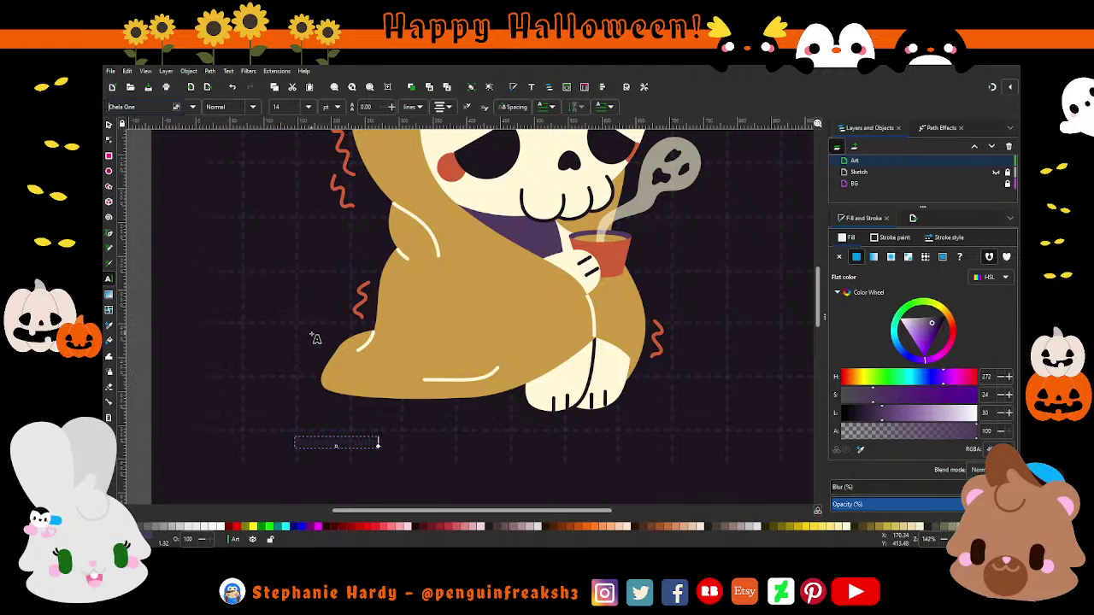
scroll(313, 337, "down", 1)
left_click(859, 450)
left_click(466, 337)
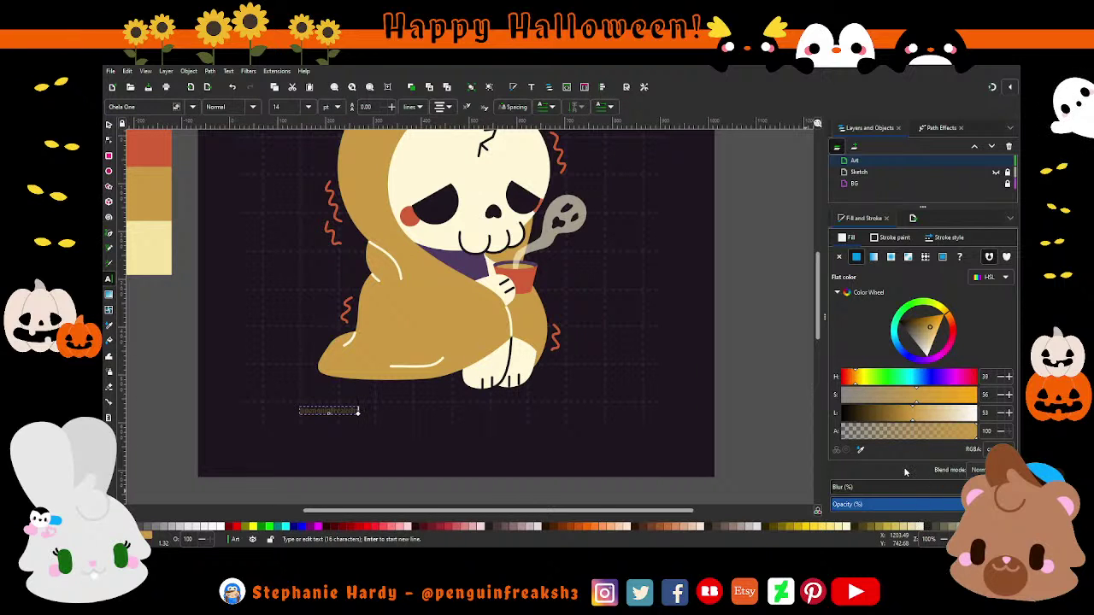
Step: Move the text under the cloak, give it a fully opaque tan fill, and scale it up about 45%
left_click(109, 125)
left_click_drag(340, 416, 382, 412)
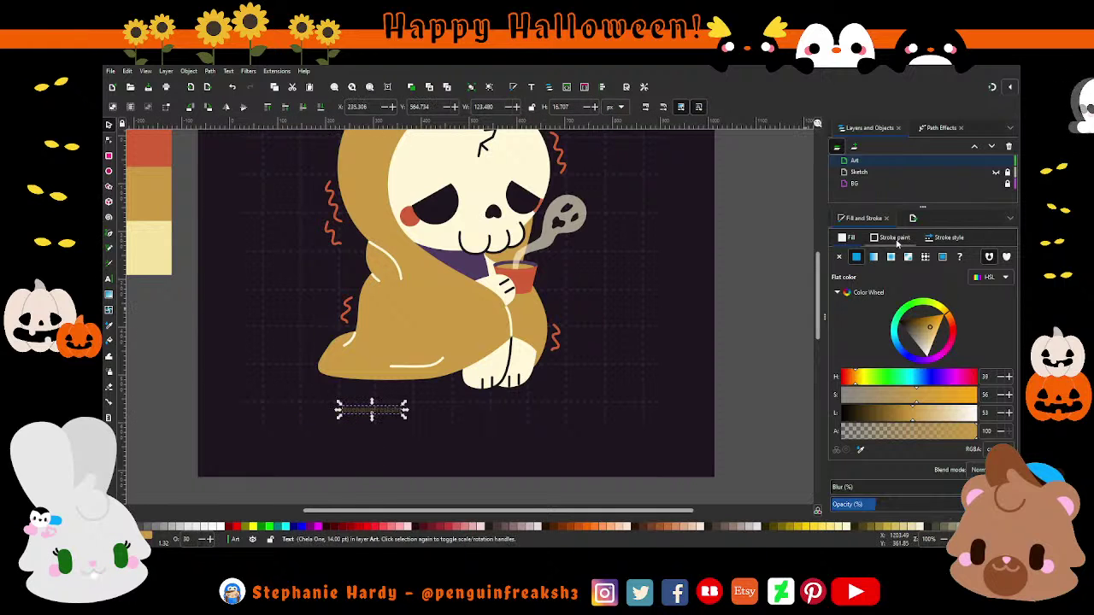
left_click(863, 242)
left_click(856, 256)
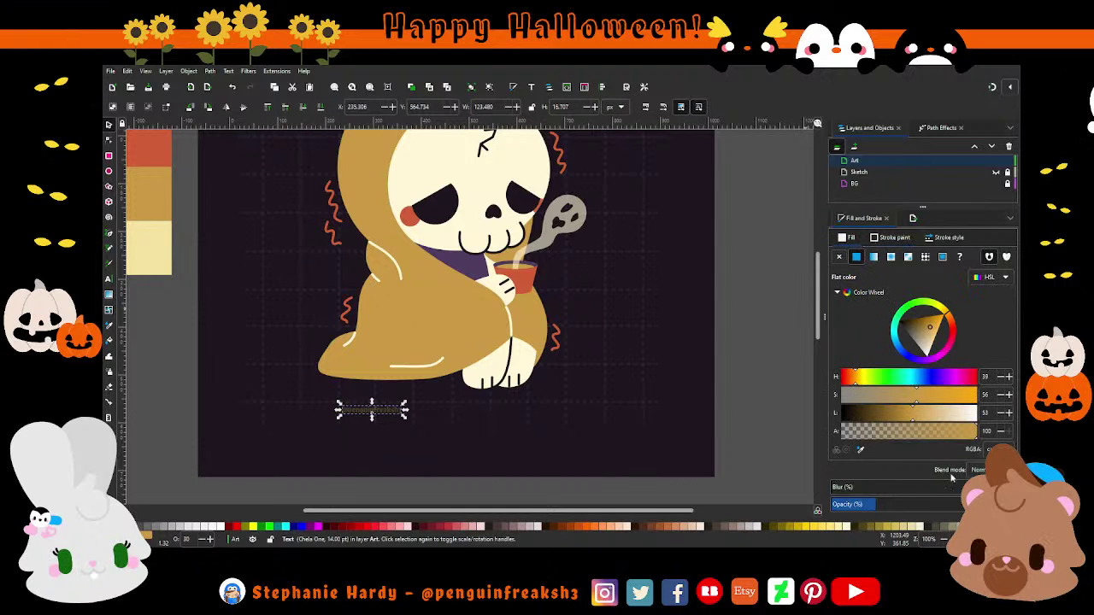
left_click_drag(887, 511, 965, 506)
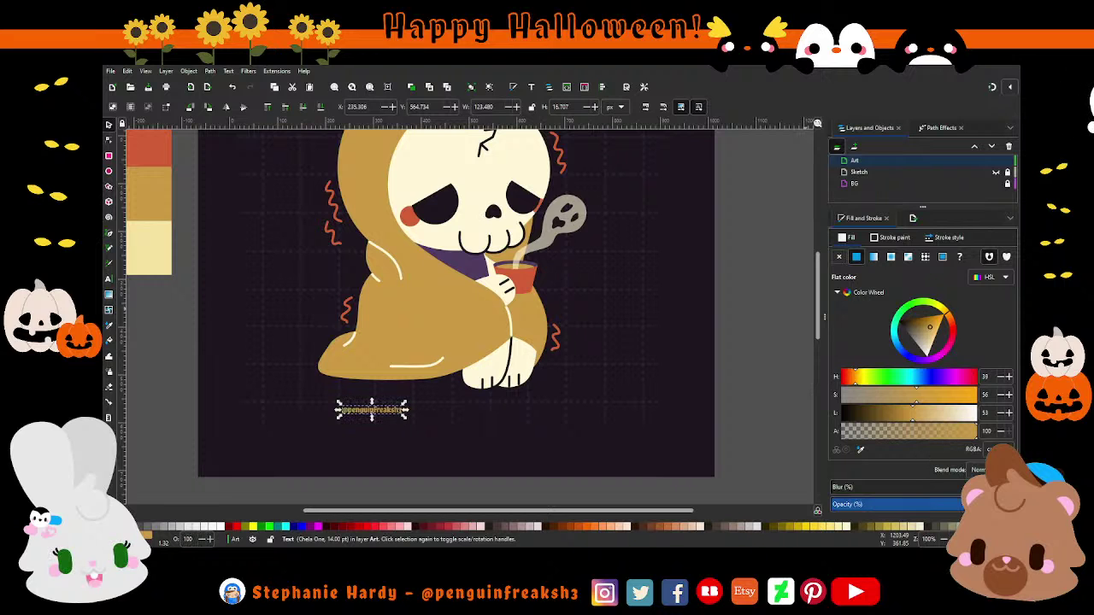
scroll(374, 406, "up", 2)
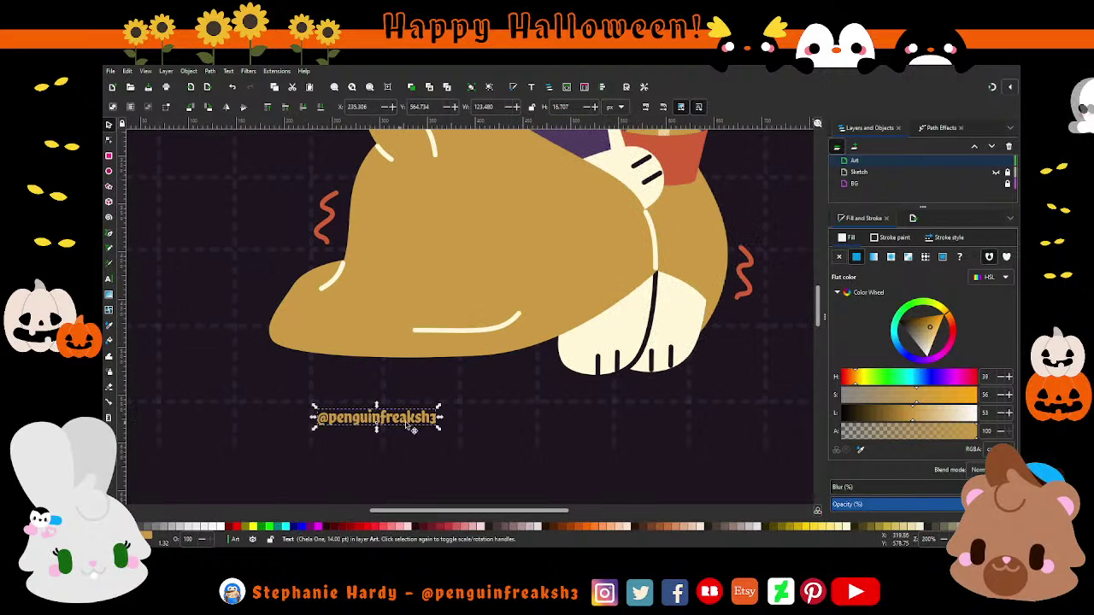
left_click_drag(440, 408, 489, 387)
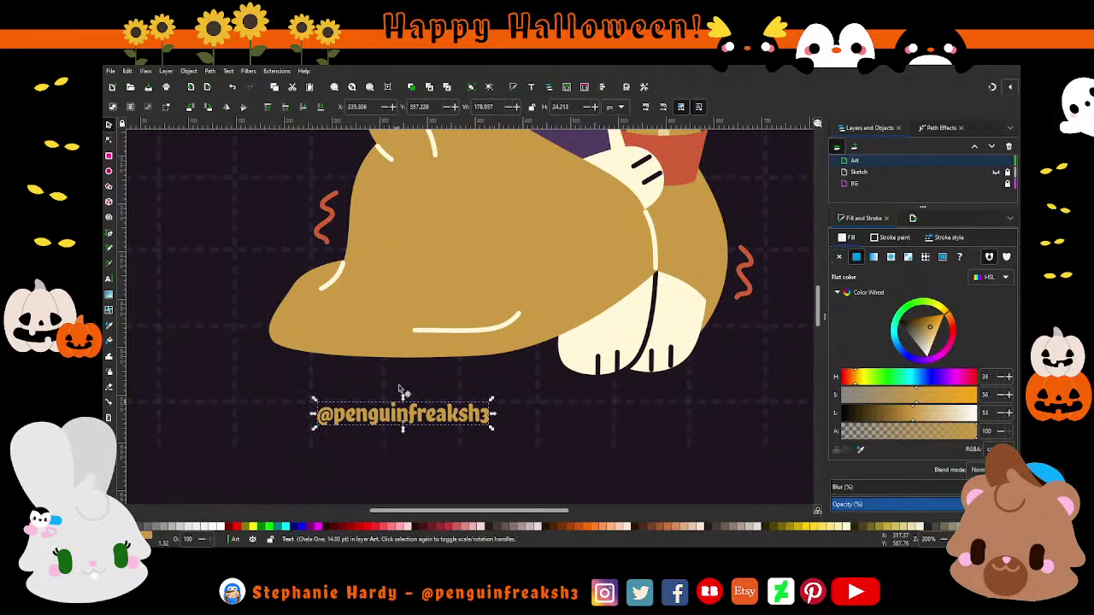
Step: Set the text's letter spacing to 1 and move it closer under the cloak
key("t")
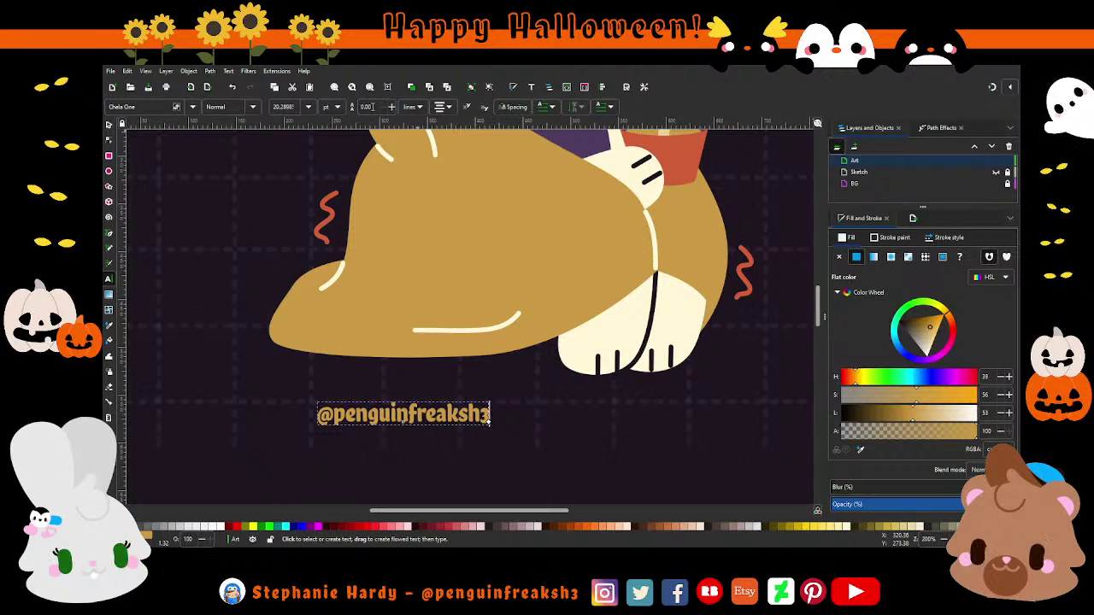
left_click(514, 107)
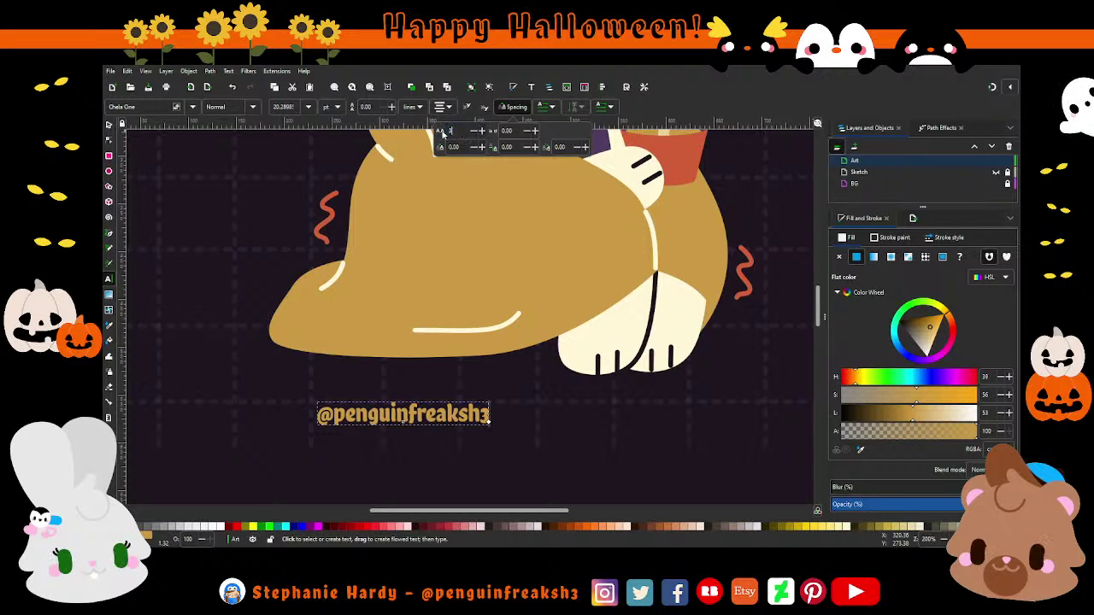
type("1")
key("Return")
left_click(109, 124)
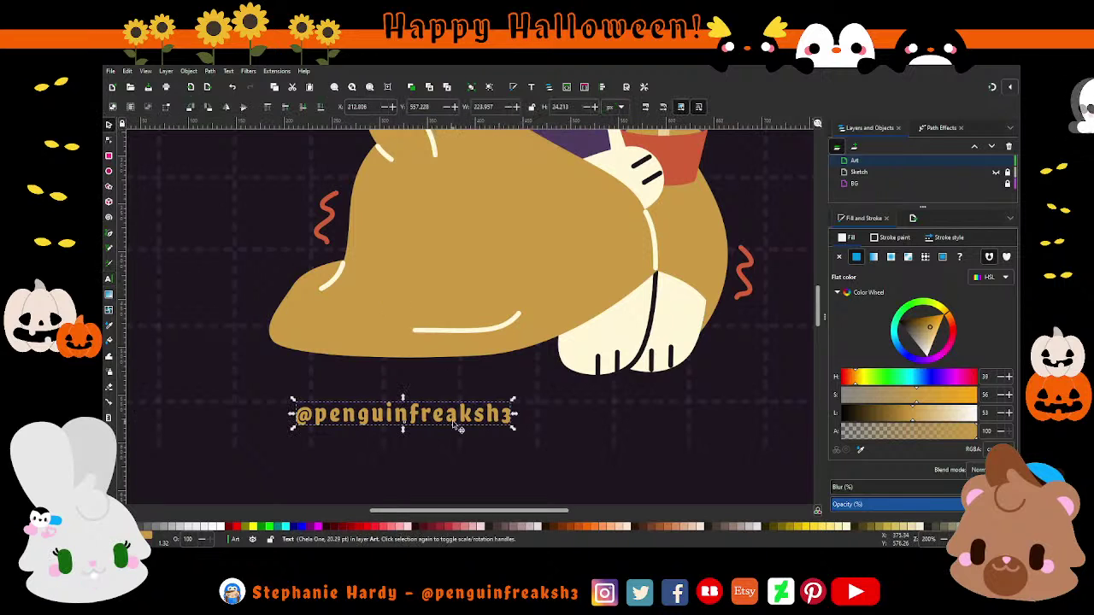
mouse_move(508, 401)
left_mouse_down()
mouse_move(518, 370)
mouse_move(463, 376)
mouse_move(483, 383)
left_mouse_up()
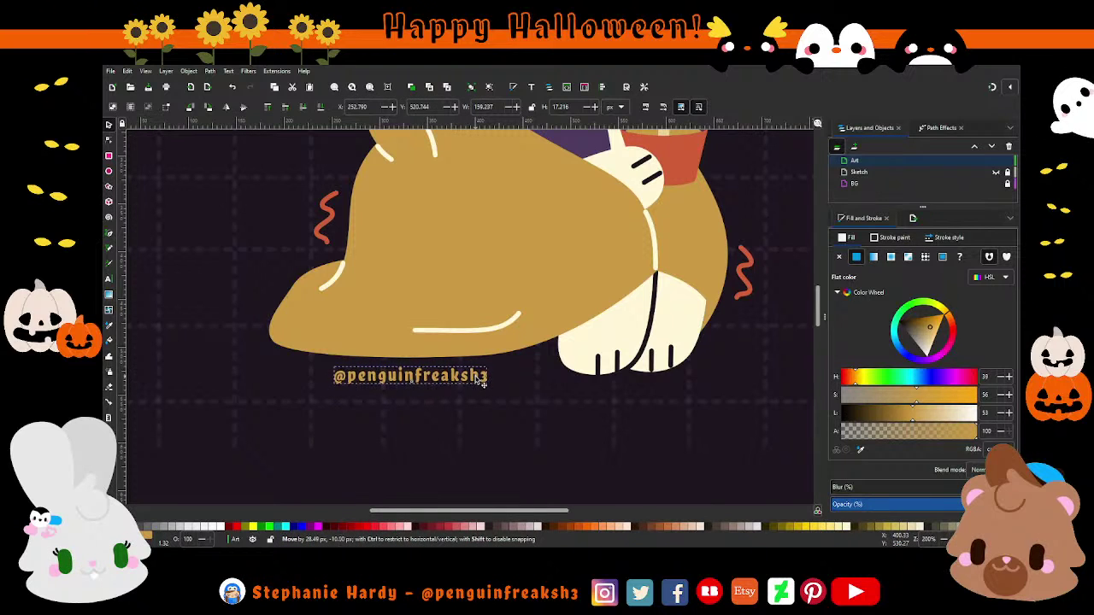
left_click(109, 235)
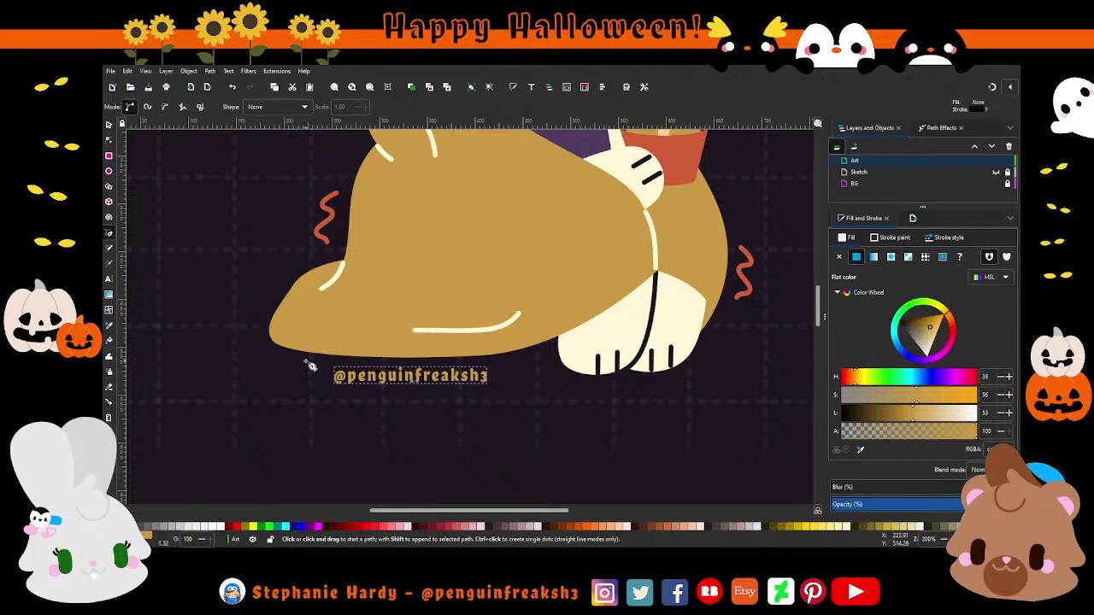
left_click(305, 361)
double_click(501, 361)
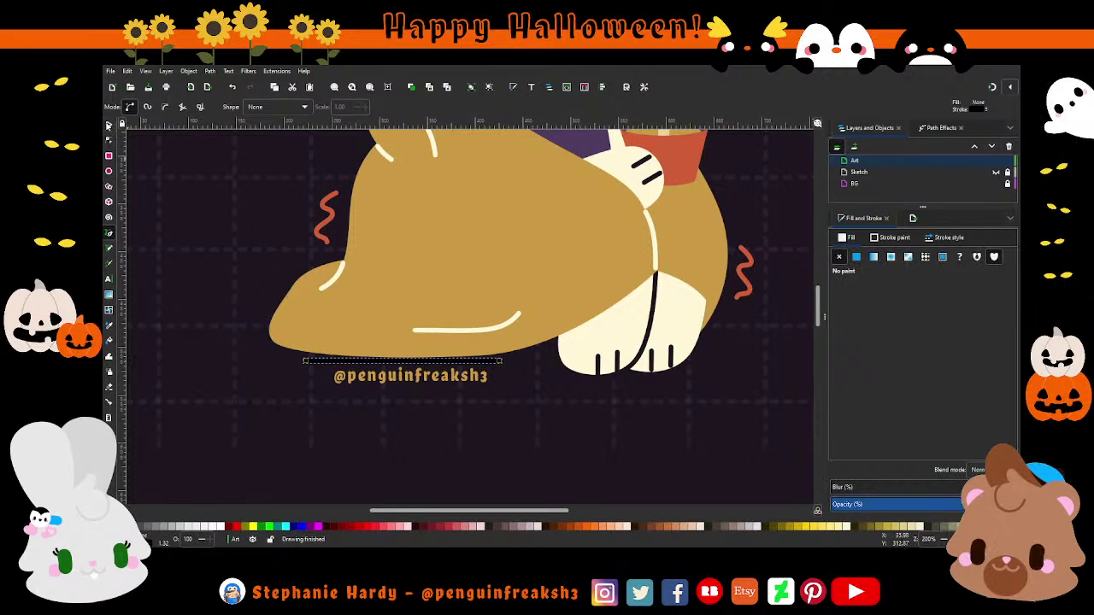
left_click(109, 124)
left_click(431, 381, "shift")
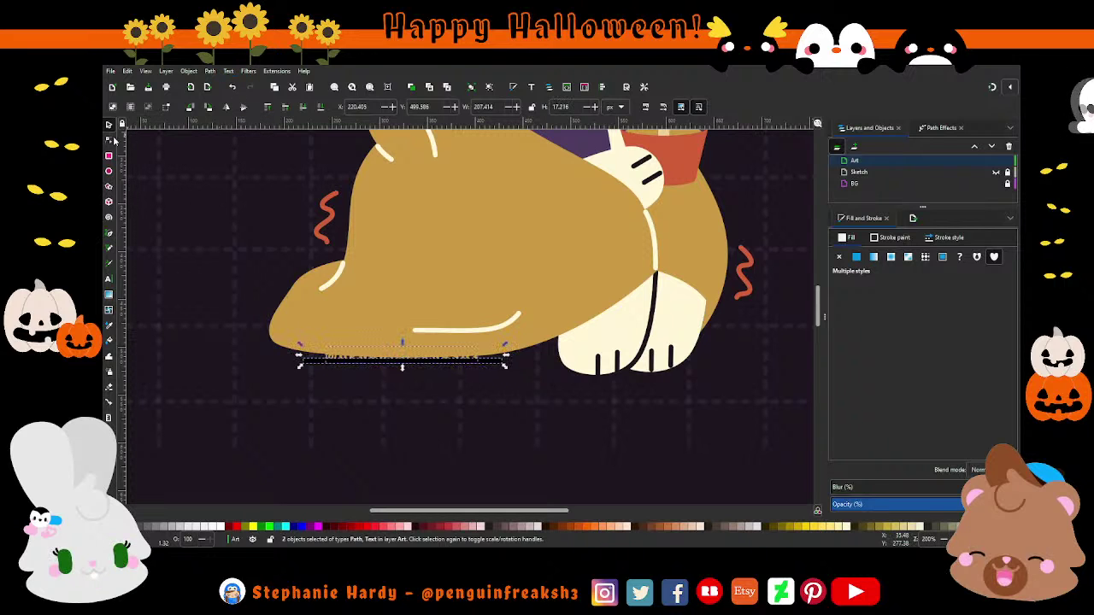
key("n")
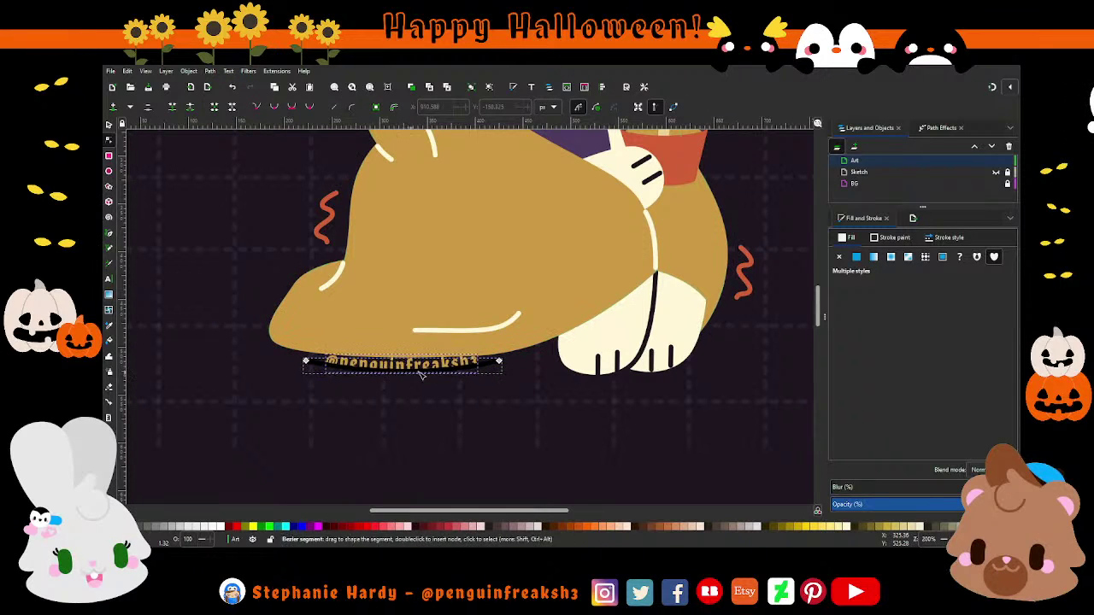
Step: Bend the handle's path into a gentle downward arc following the cloak's hem
left_click_drag(502, 366, 455, 380)
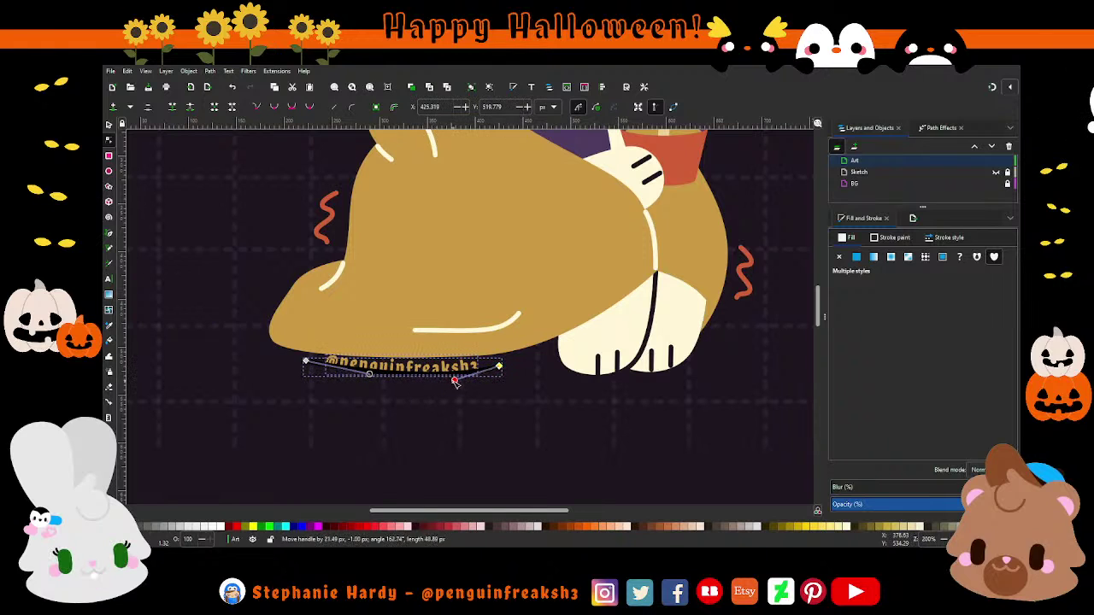
mouse_move(337, 374)
left_mouse_down()
mouse_move(371, 379)
mouse_move(354, 376)
left_mouse_up()
left_click_drag(455, 380, 463, 378)
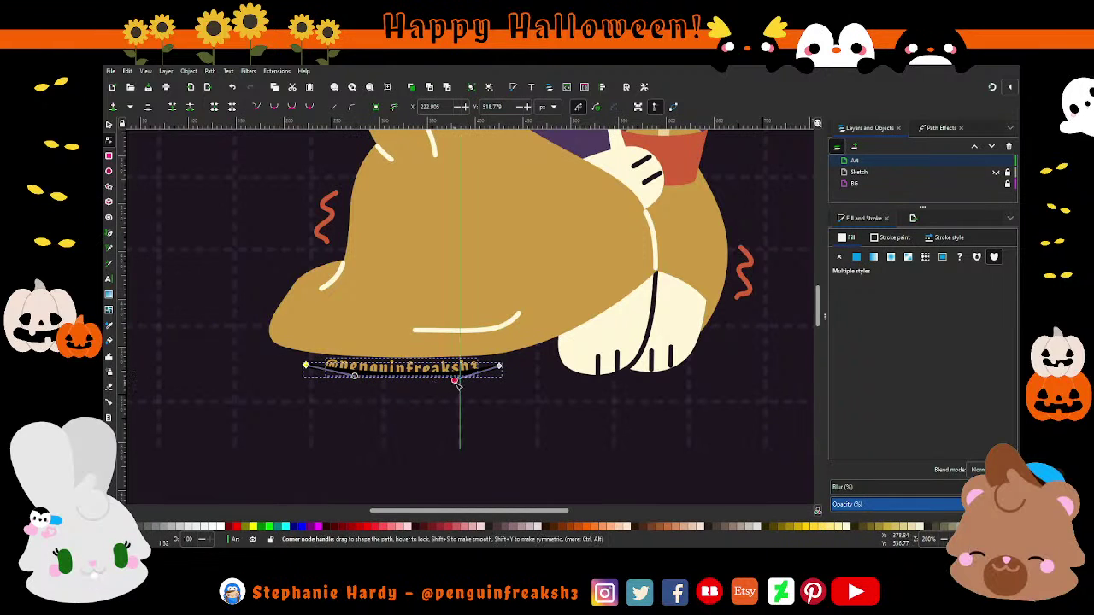
left_click_drag(307, 365, 305, 368)
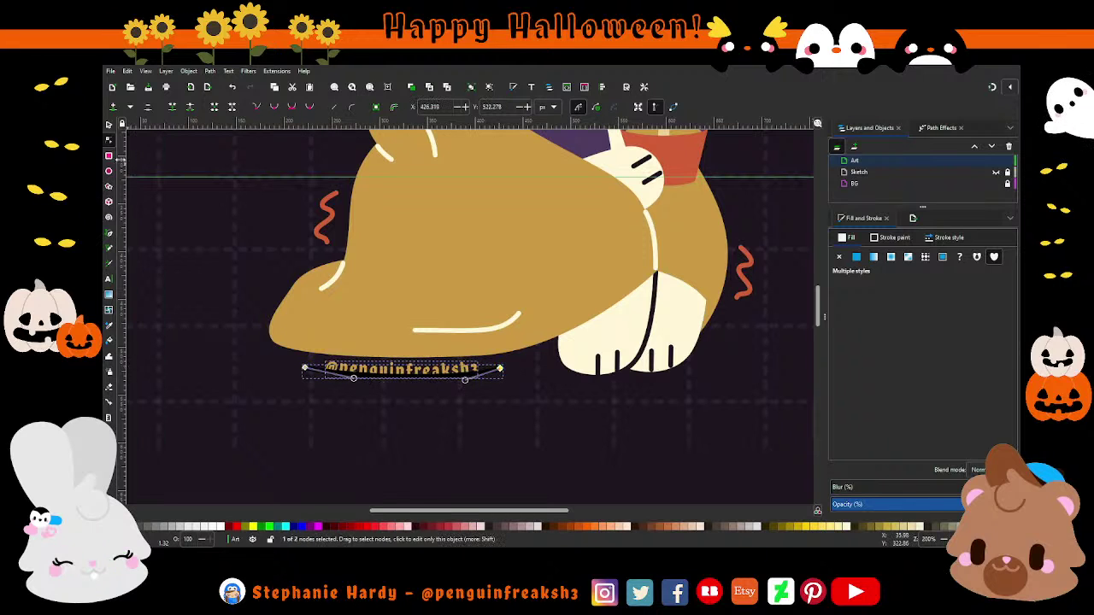
Step: Check the curved handle text and its guide path, then deselect and zoom out
key("s")
left_click(402, 438)
left_click(441, 375)
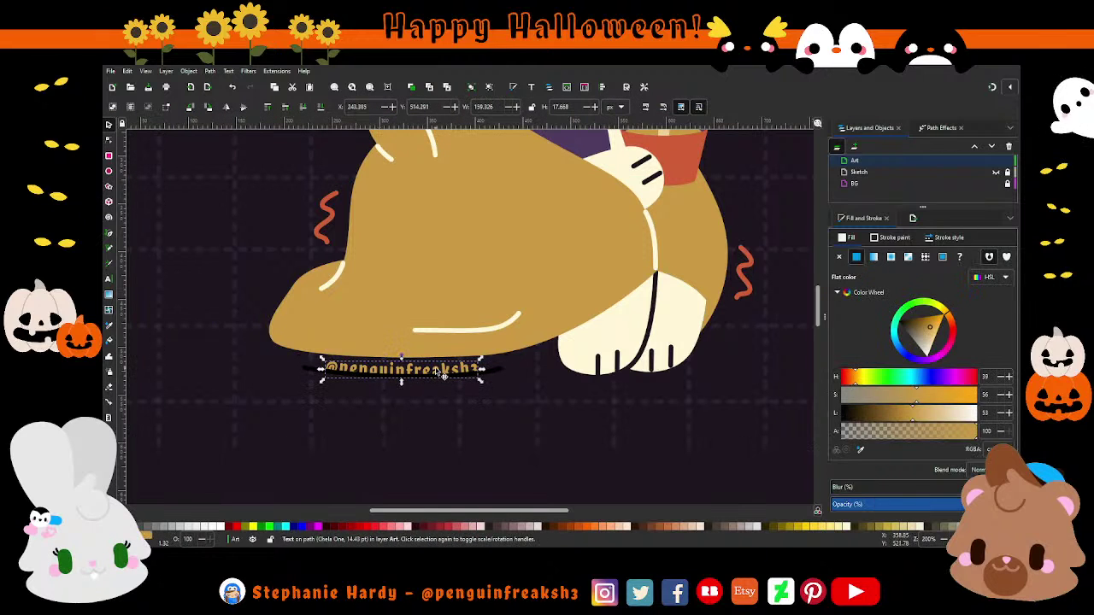
left_click(504, 376)
key("Escape")
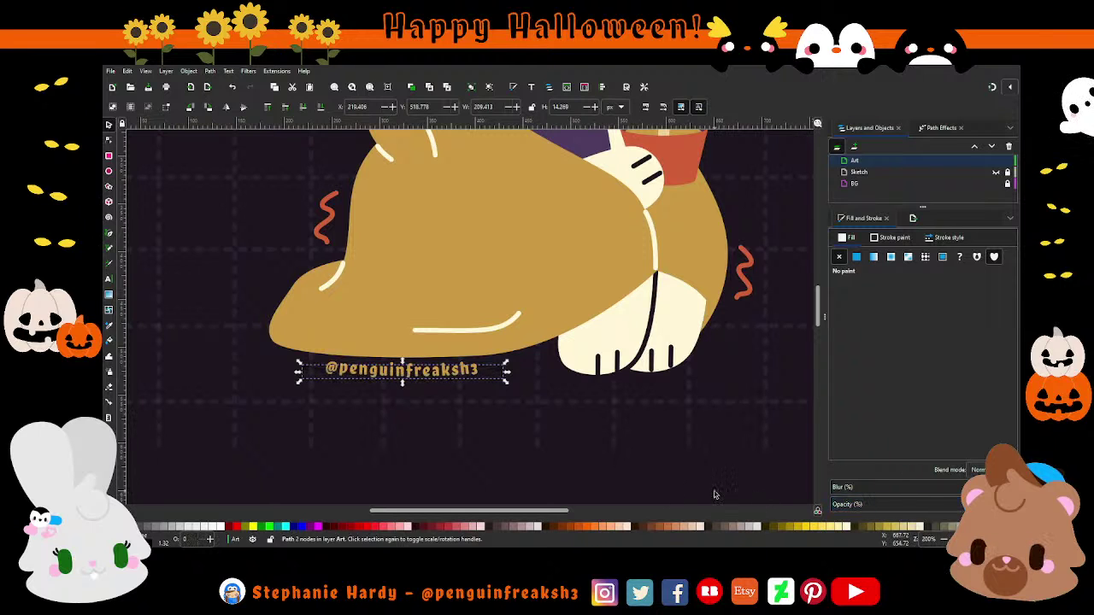
scroll(362, 420, "down", 1)
scroll(325, 417, "down", 1)
Step: Save the hooded skeleton illustration and zoom out to view the whole drawing
scroll(329, 412, "down", 1)
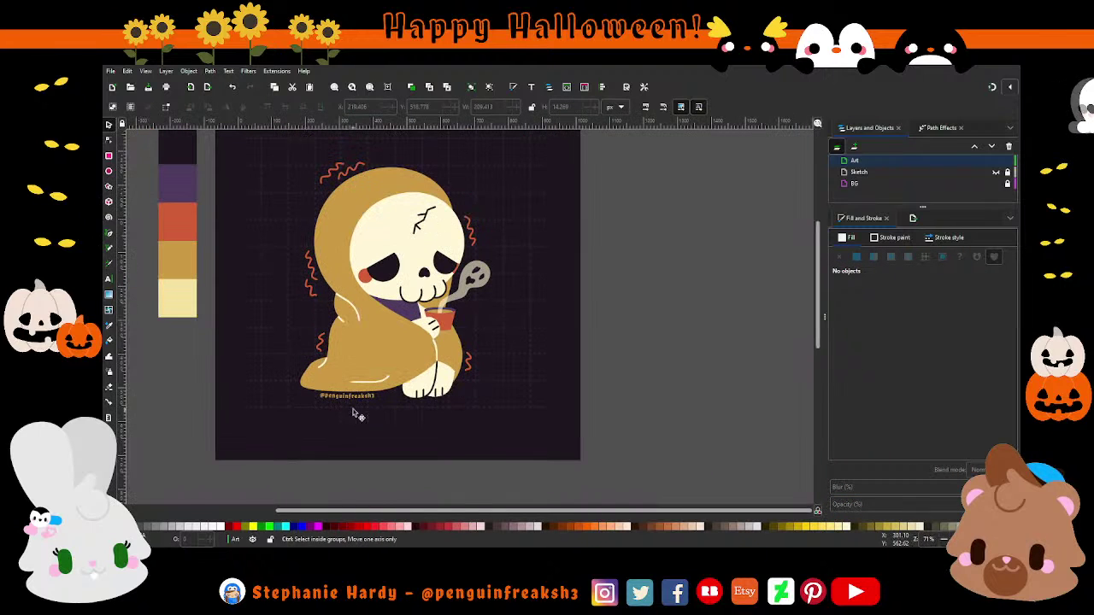
scroll(523, 398, "up", 1)
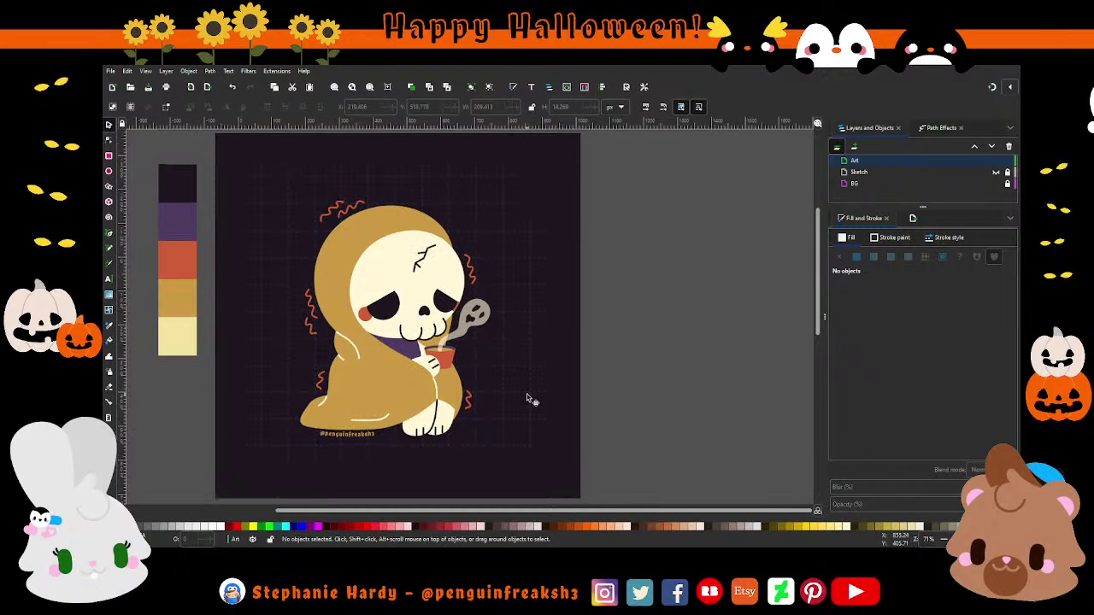
key("ctrl+s")
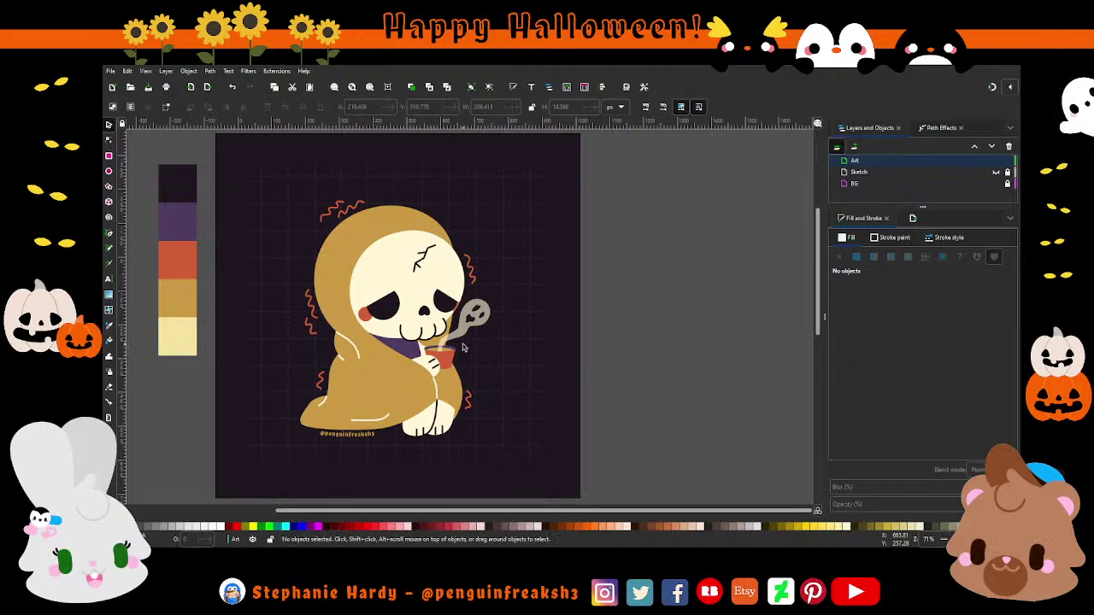
scroll(391, 284, "down", 1)
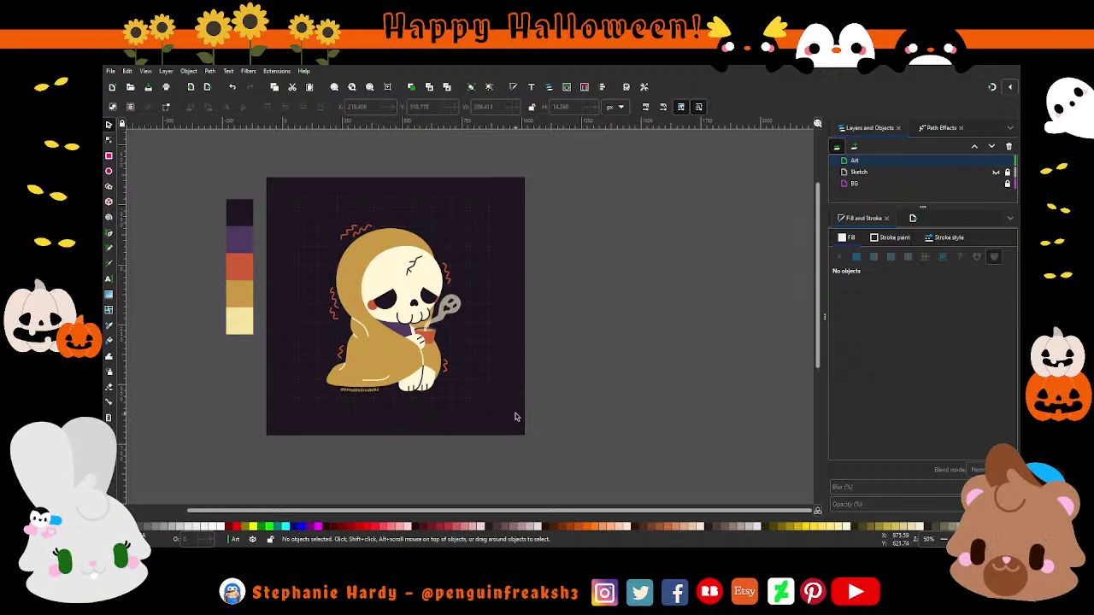
scroll(427, 336, "down", 1)
scroll(606, 325, "up", 1)
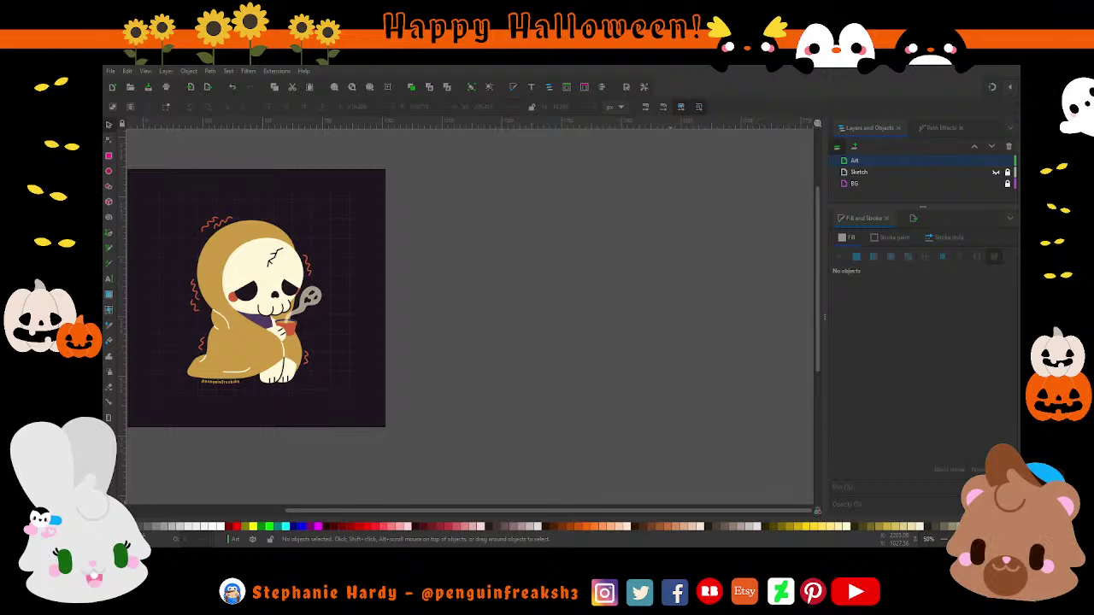
left_click(226, 133)
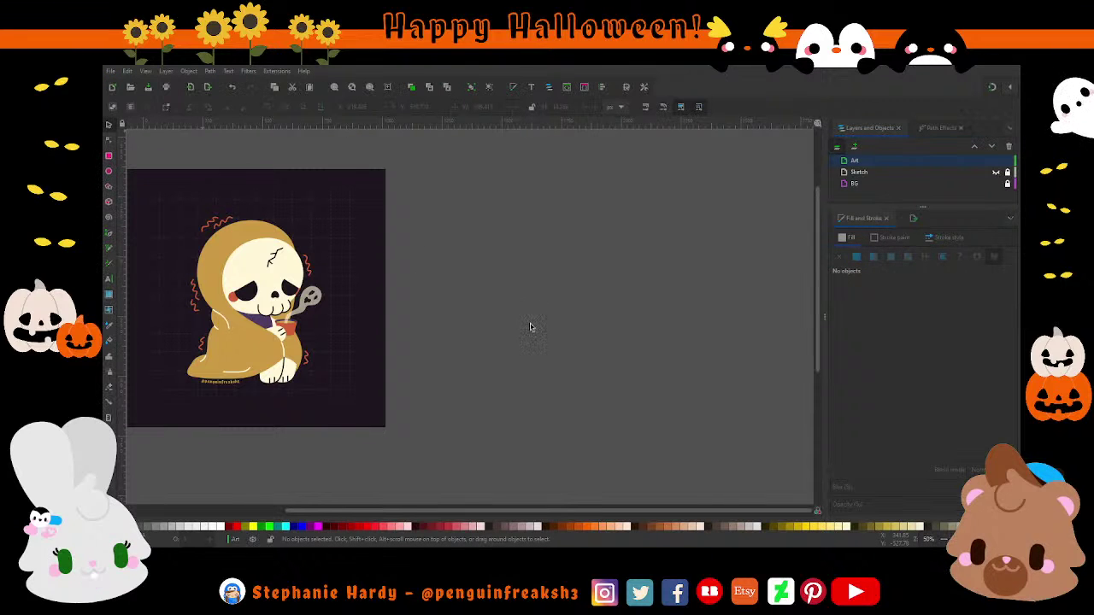
Step: Paste the older skeleton drawing beside the artwork and scale it up to about 149%
key("ctrl+v")
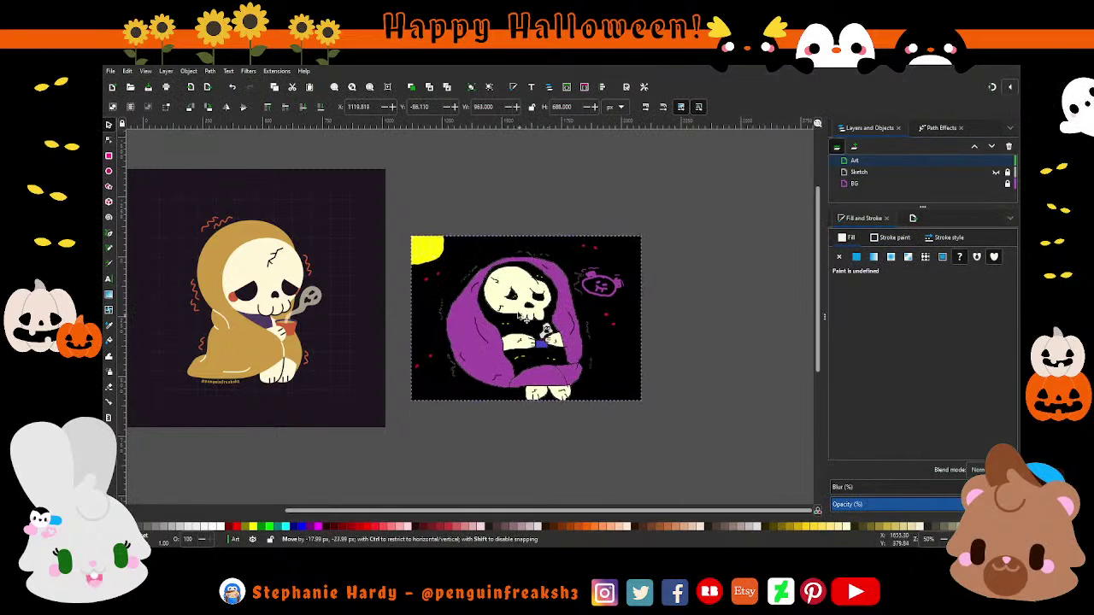
left_click_drag(552, 306, 529, 256)
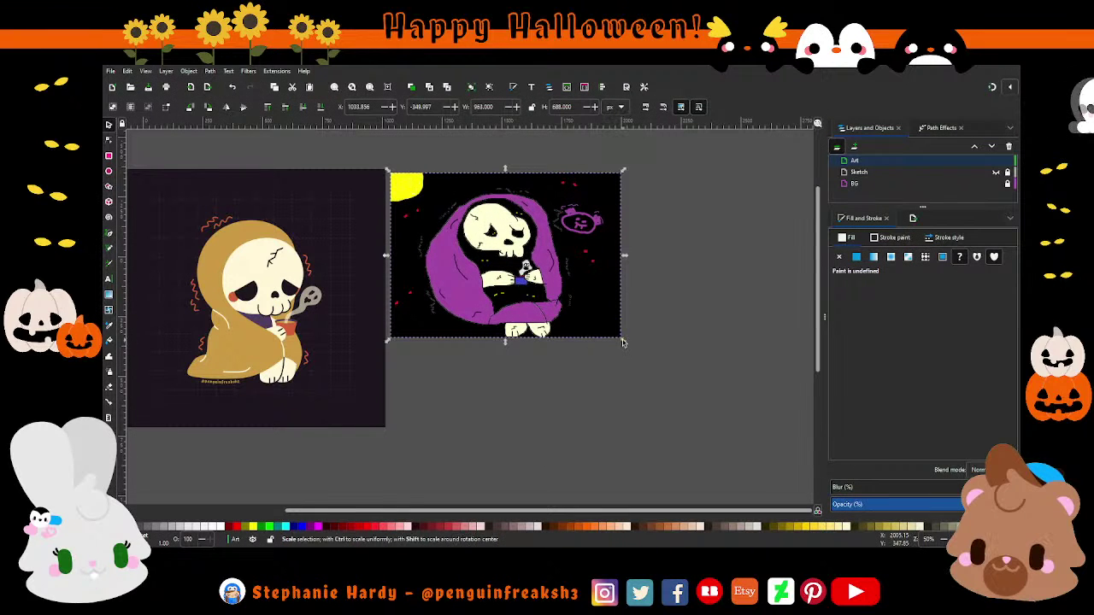
left_click_drag(623, 341, 752, 458)
left_click(750, 457)
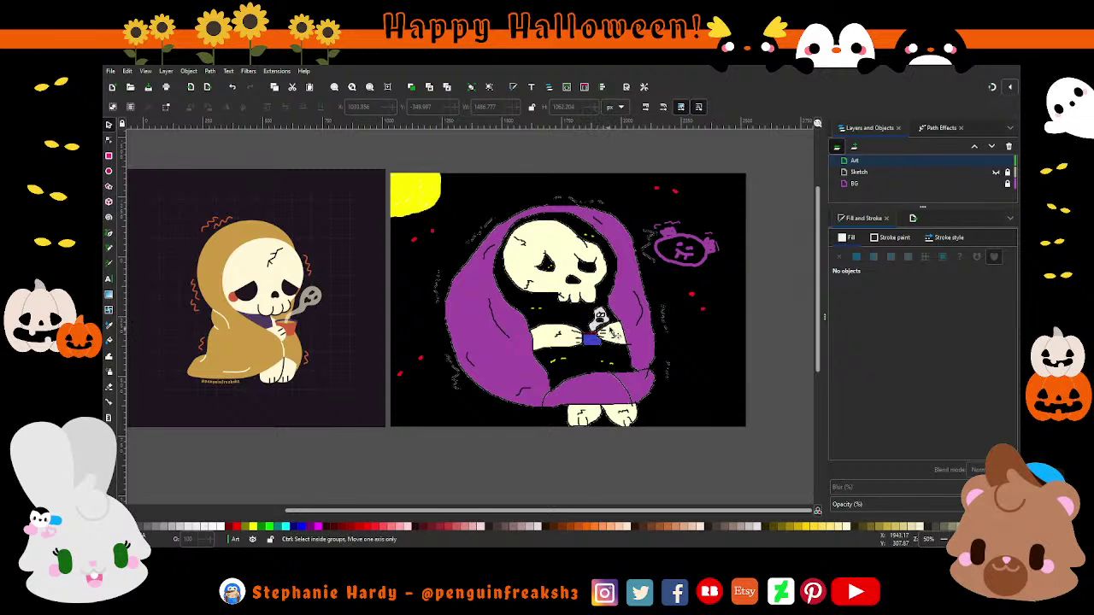
scroll(612, 336, "up", 2)
scroll(612, 329, "up", 2)
scroll(612, 323, "up", 2)
scroll(612, 321, "up", 1)
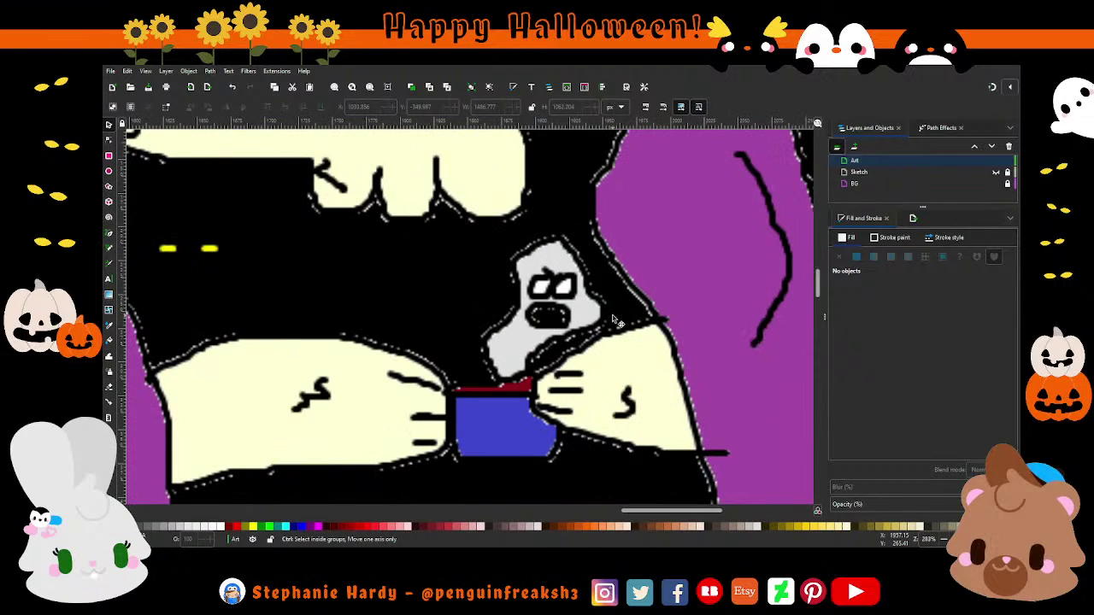
scroll(590, 321, "up", 1)
scroll(607, 321, "up", 1)
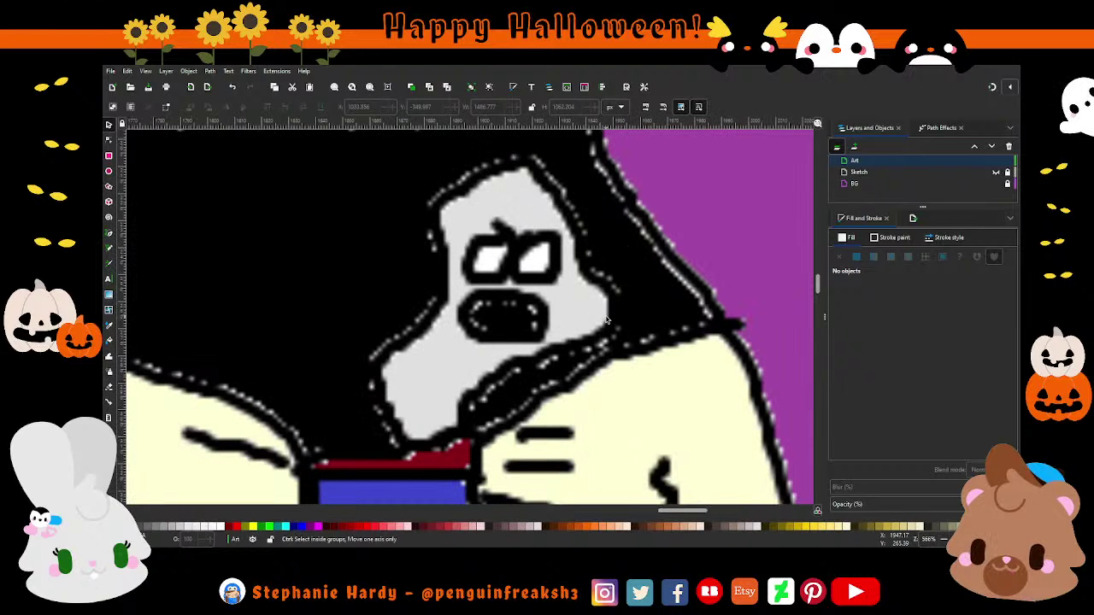
scroll(578, 293, "up", 1)
scroll(574, 289, "up", 1)
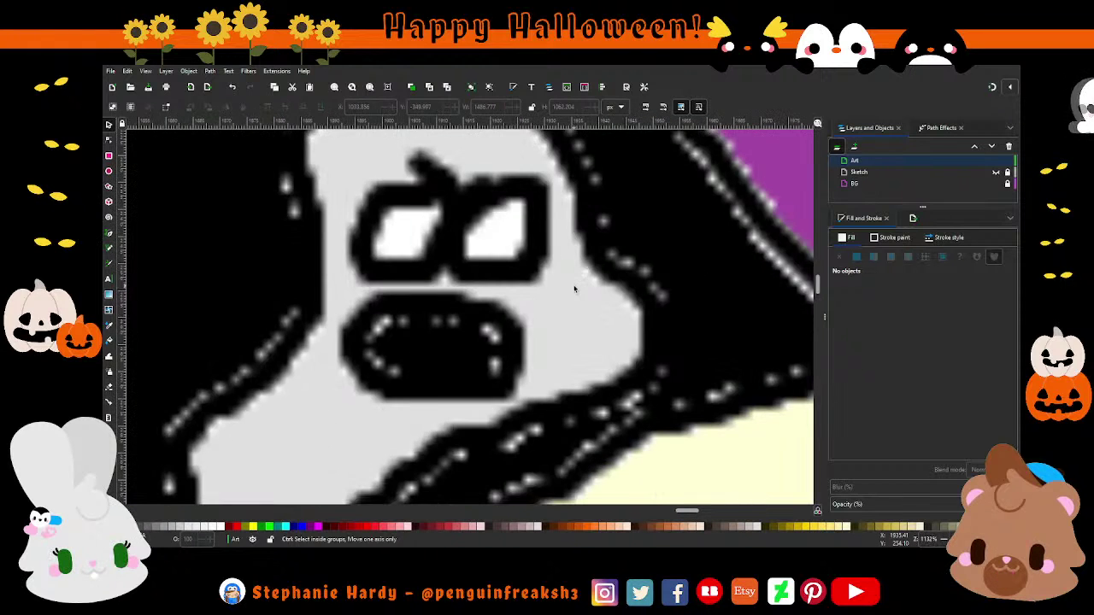
scroll(575, 289, "down", 2)
scroll(575, 289, "up", 1)
scroll(576, 292, "down", 3)
scroll(578, 292, "down", 2)
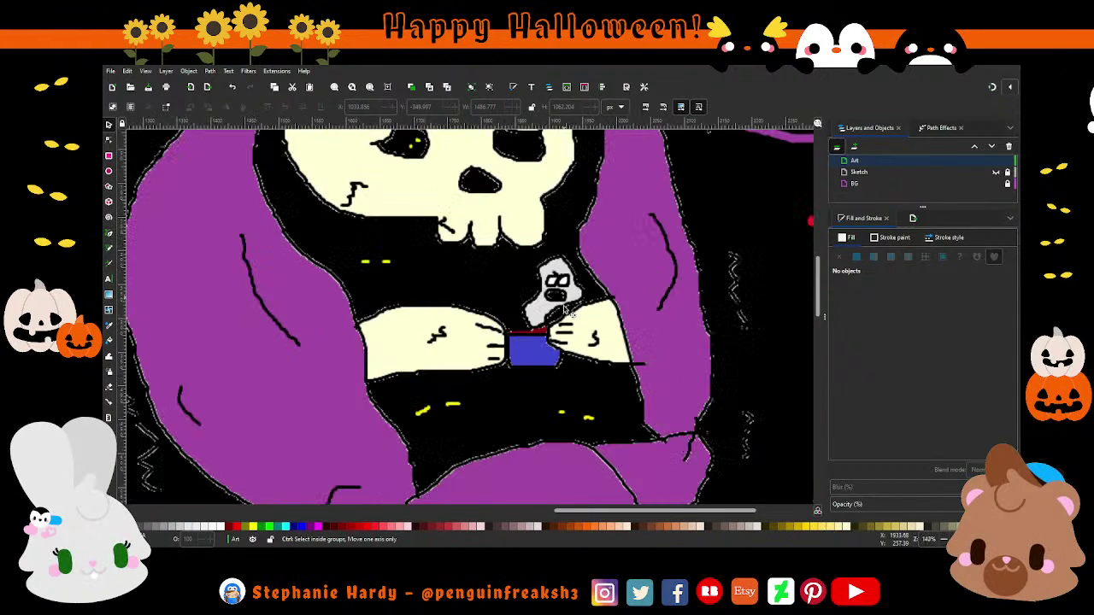
scroll(531, 347, "down", 1)
scroll(531, 346, "down", 1)
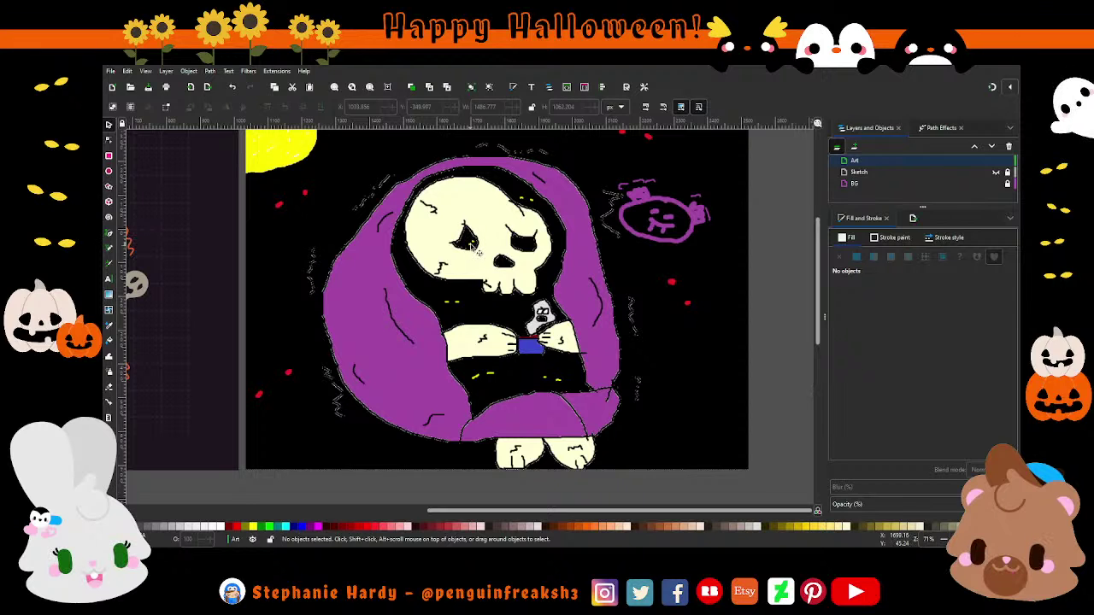
scroll(541, 322, "down", 1, "ctrl")
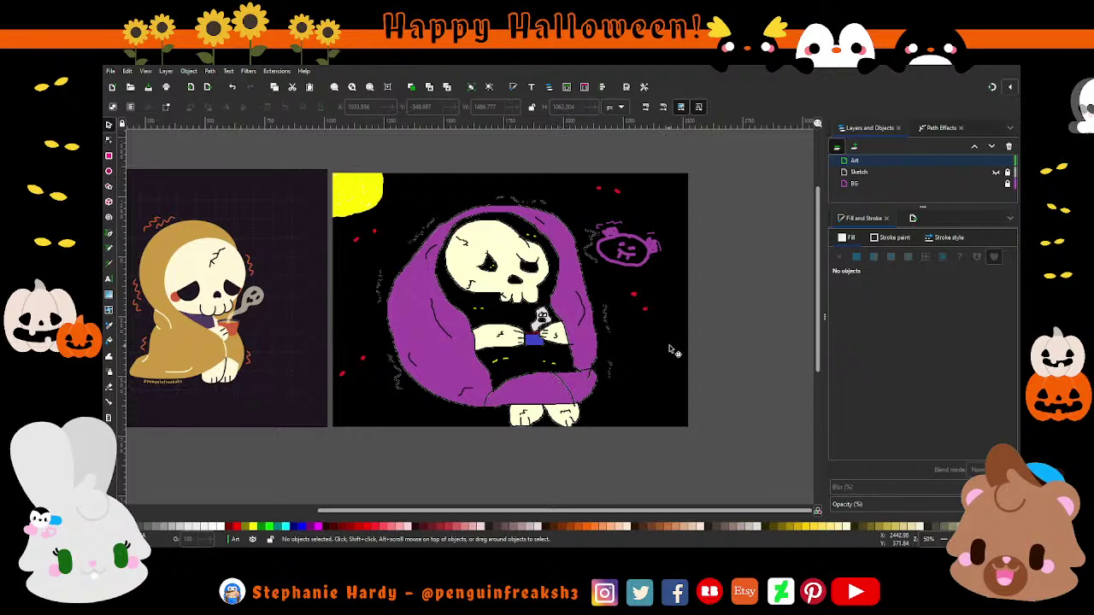
scroll(672, 350, "down", 1)
Step: Frame both skeleton drawings side by side and save Cold_to_the_Bone.svg
scroll(472, 357, "up", 1)
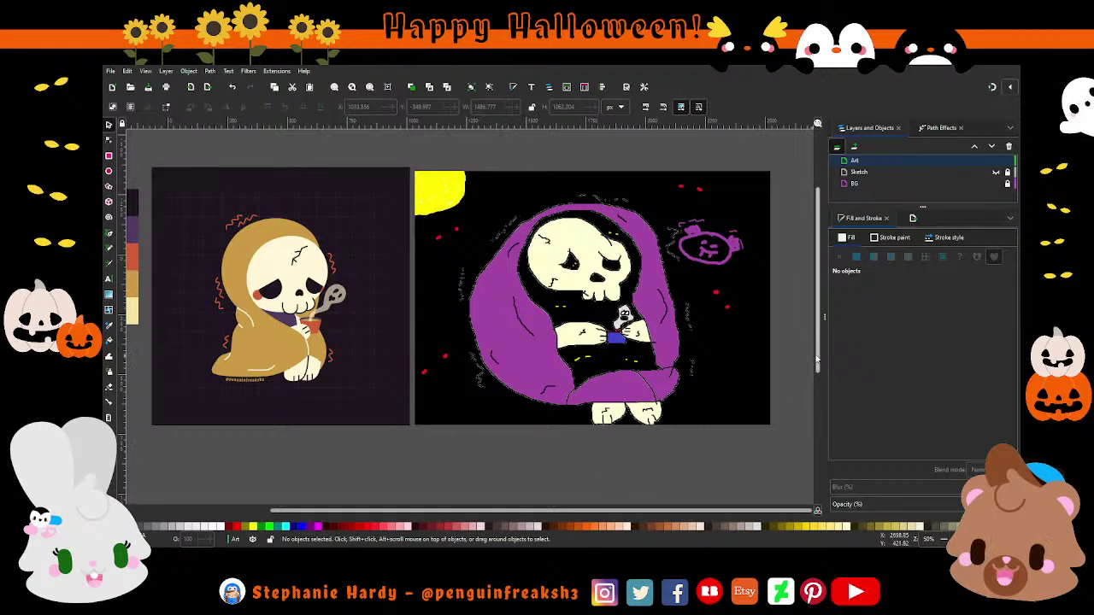
left_click_drag(818, 361, 818, 348)
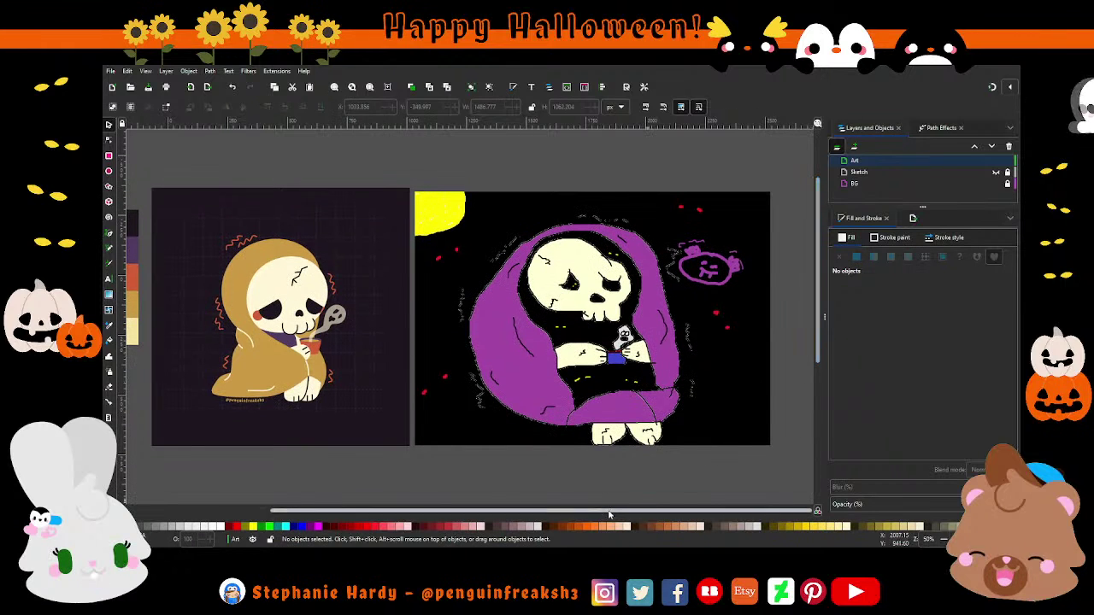
scroll(544, 472, "left", 1)
scroll(544, 473, "left", 1)
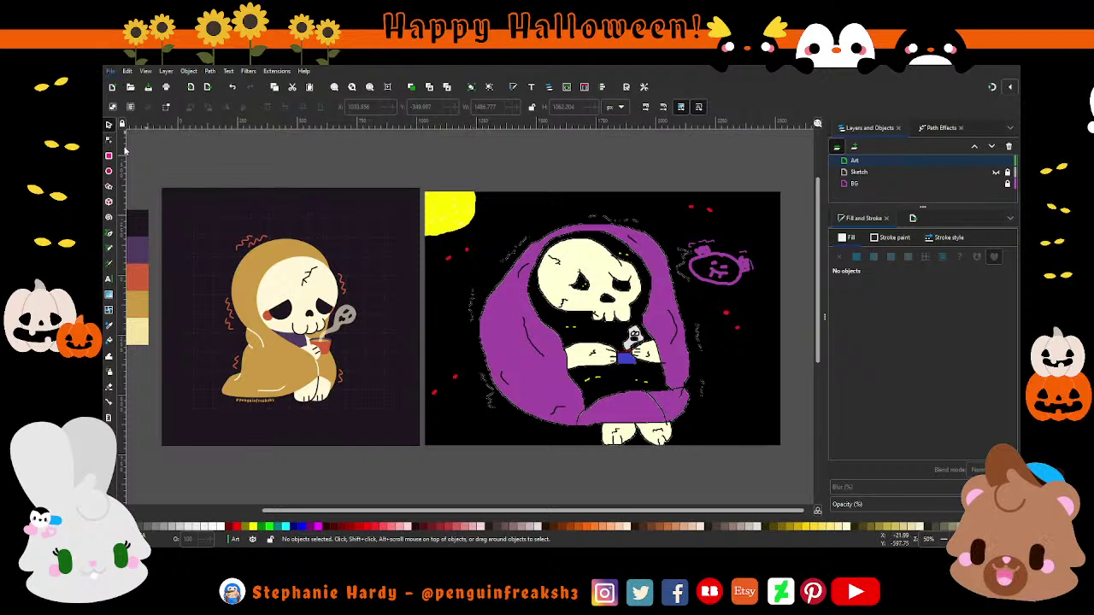
key("ctrl+s")
scroll(633, 299, "up", 1)
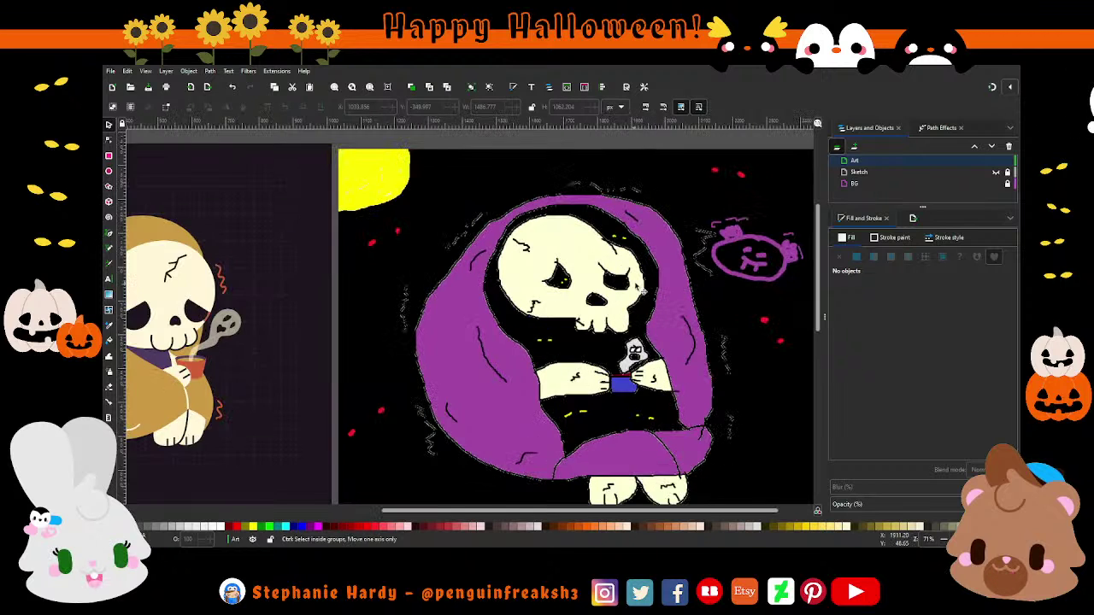
scroll(630, 303, "up", 1)
scroll(630, 306, "up", 1)
scroll(624, 307, "up", 2)
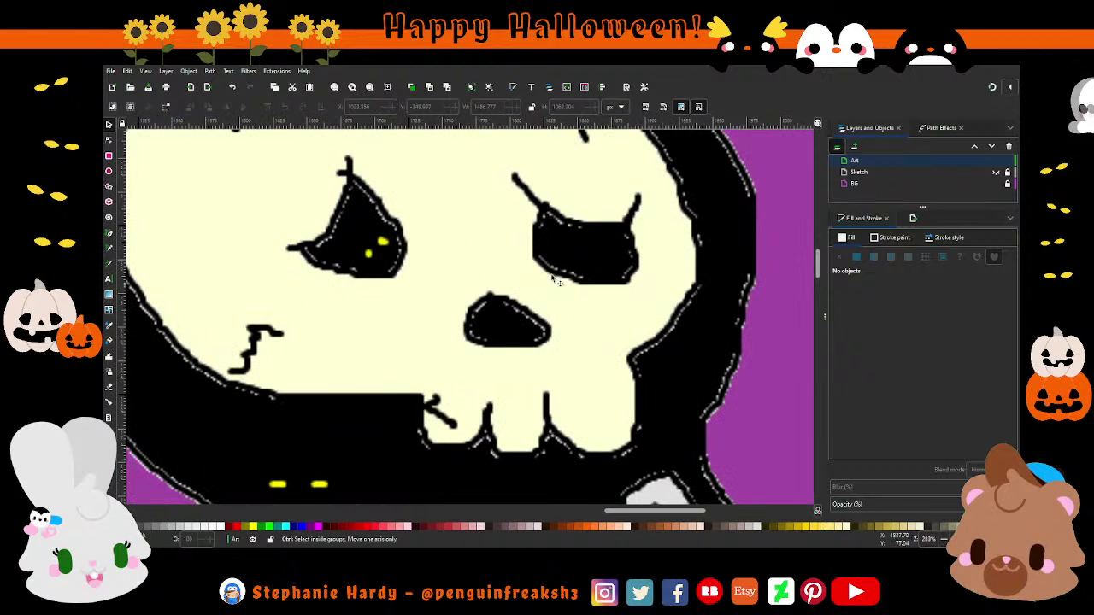
scroll(502, 272, "up", 1)
scroll(502, 271, "up", 1)
scroll(501, 272, "up", 1)
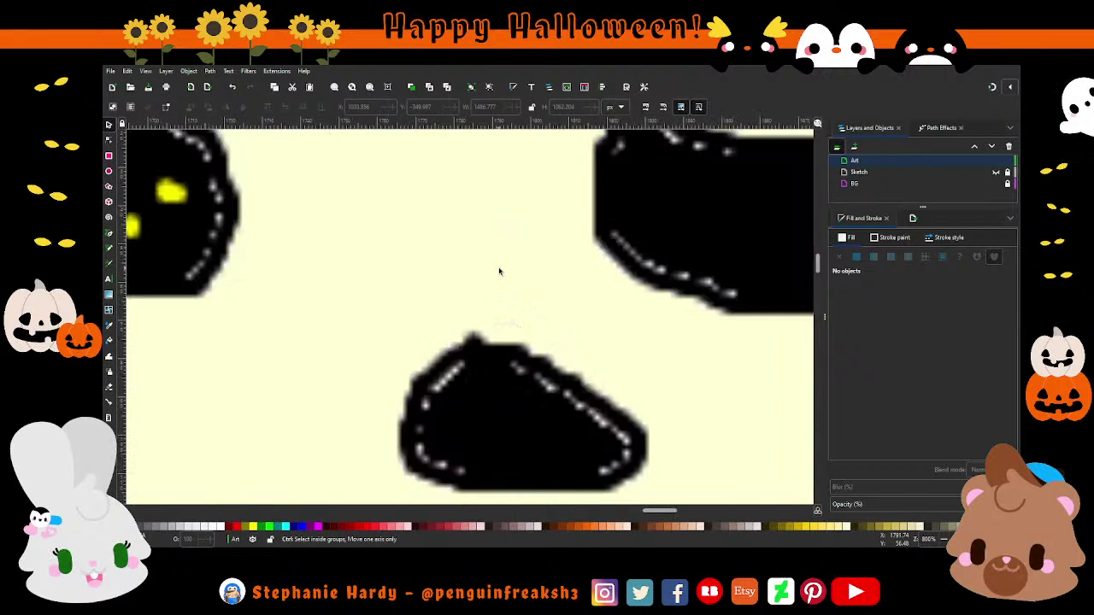
scroll(502, 271, "down", 4)
scroll(502, 272, "up", 2)
scroll(502, 272, "down", 2)
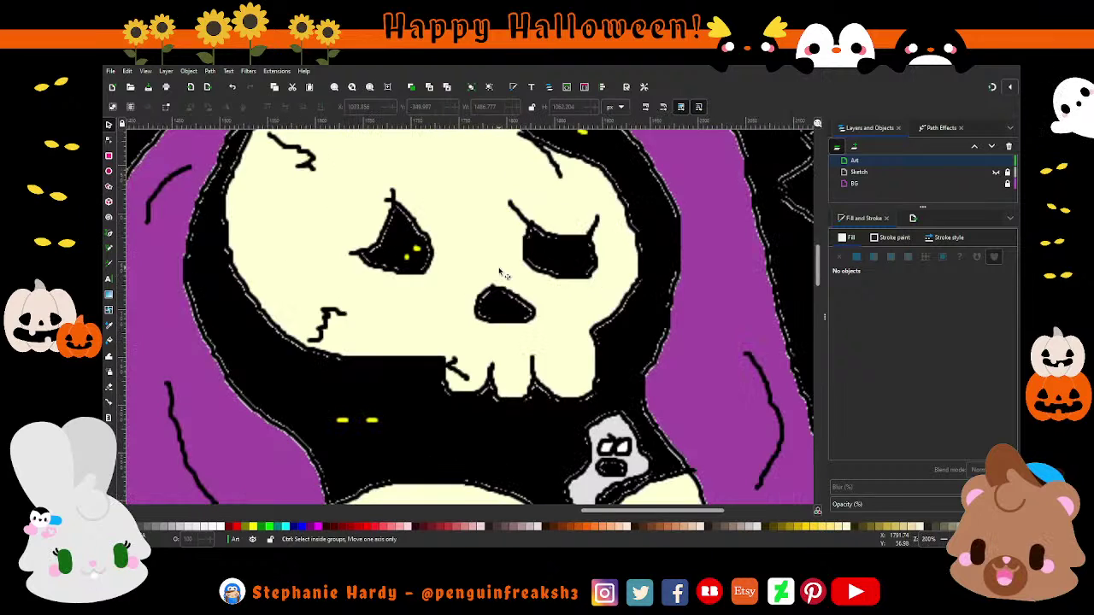
scroll(637, 299, "down", 2)
scroll(637, 301, "down", 1)
scroll(637, 301, "down", 1)
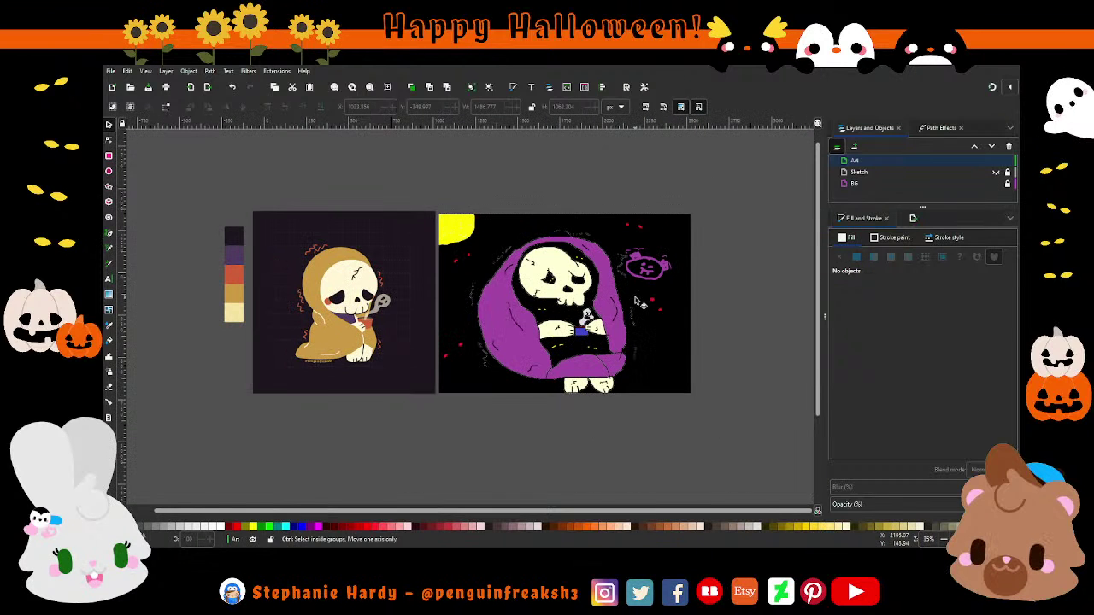
scroll(488, 359, "up", 1)
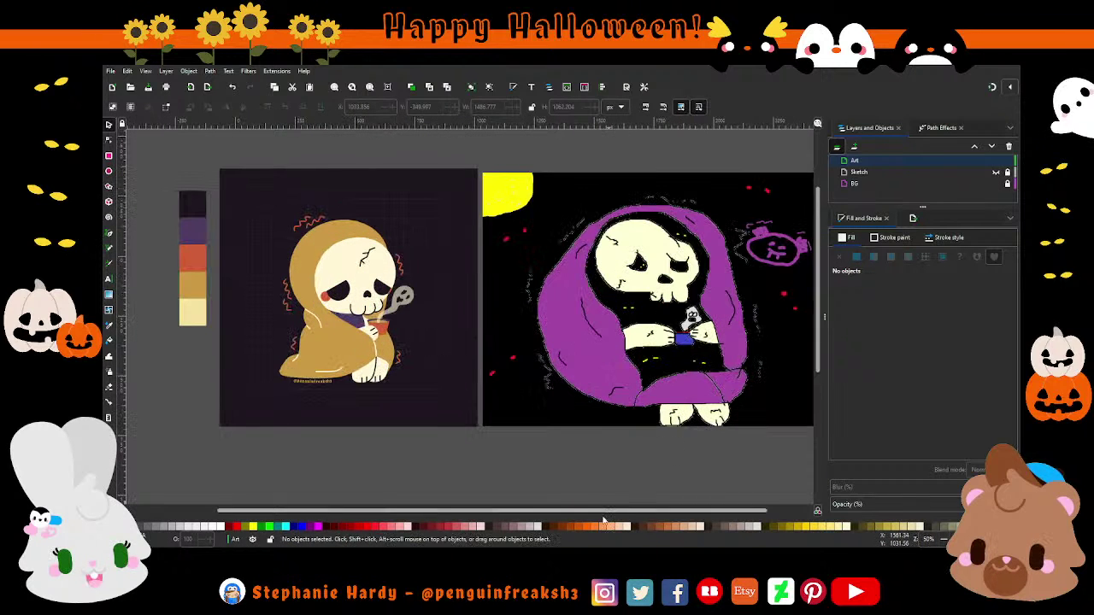
scroll(650, 393, "right", 2)
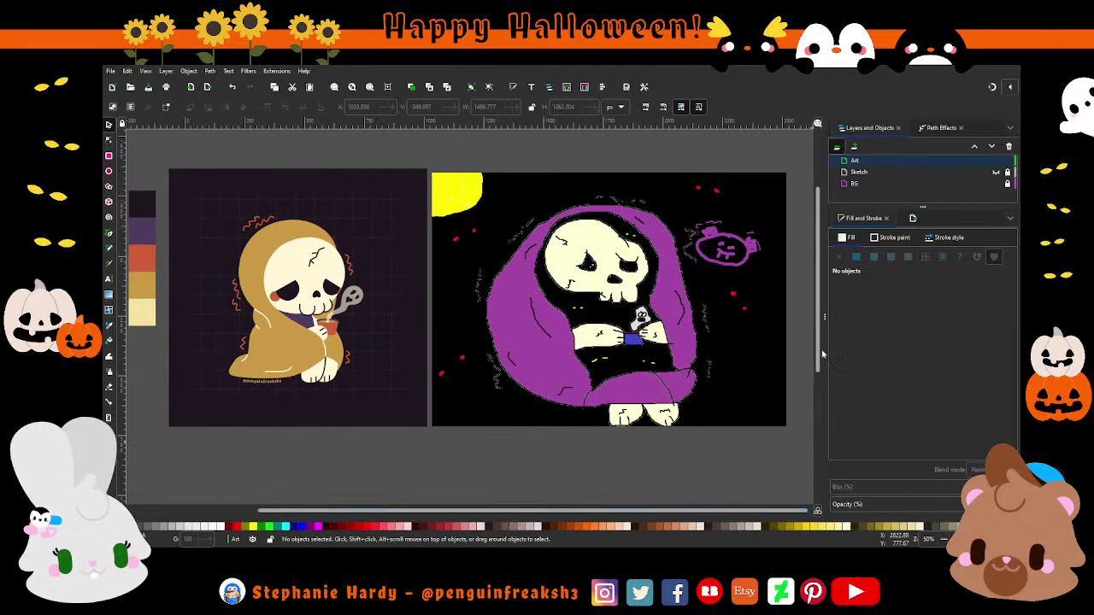
scroll(795, 449, "up", 1)
scroll(770, 462, "up", 1)
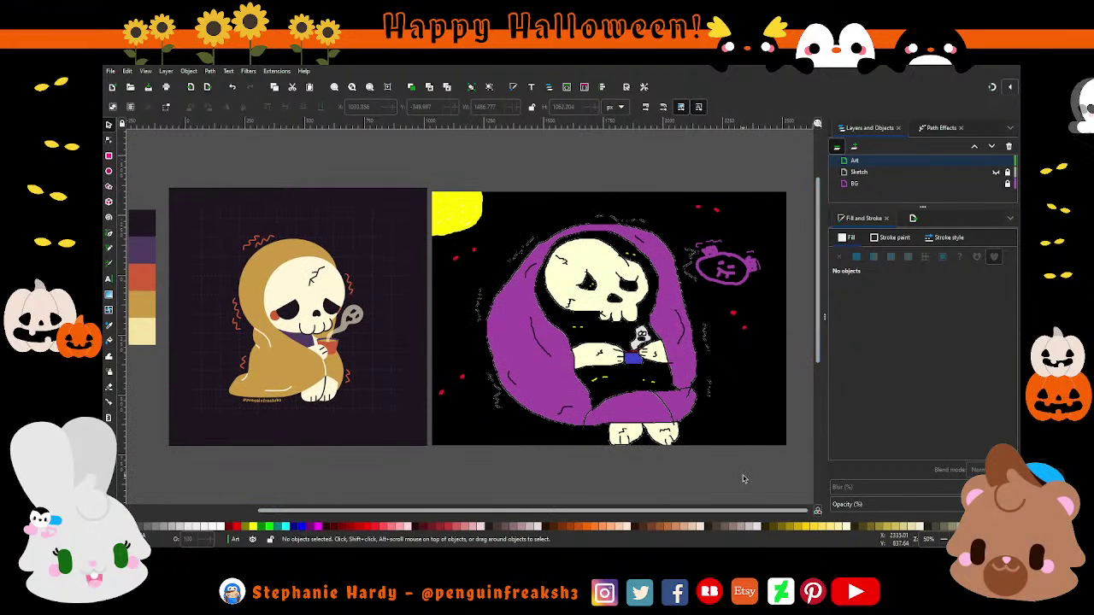